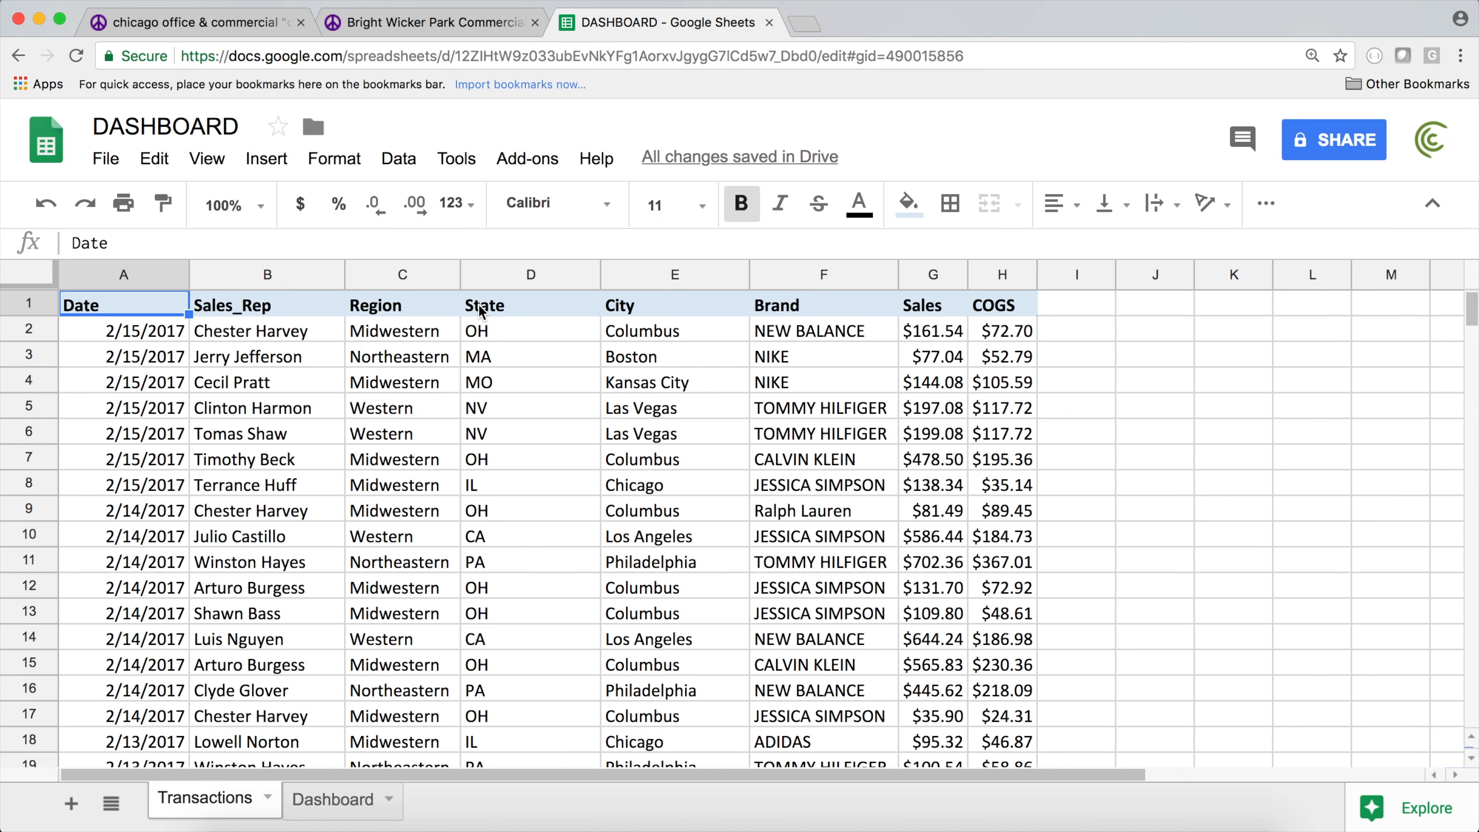
- Examine the Dashboard sheet's filter cells, total sales, brand and year tables, state map and Sales Rep Performance chart
left_click(333, 804)
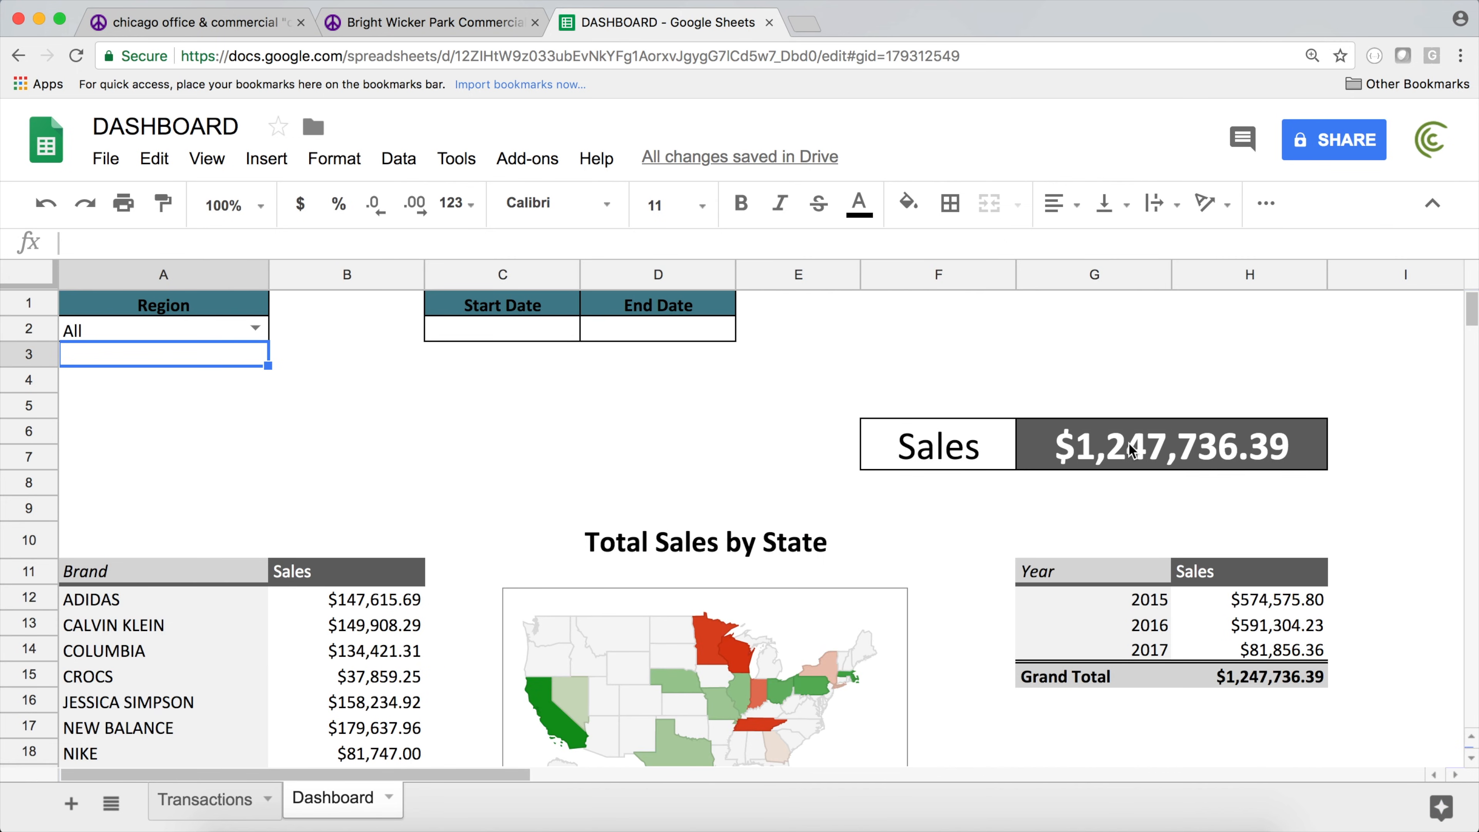
scroll(737, 529, "down", 3)
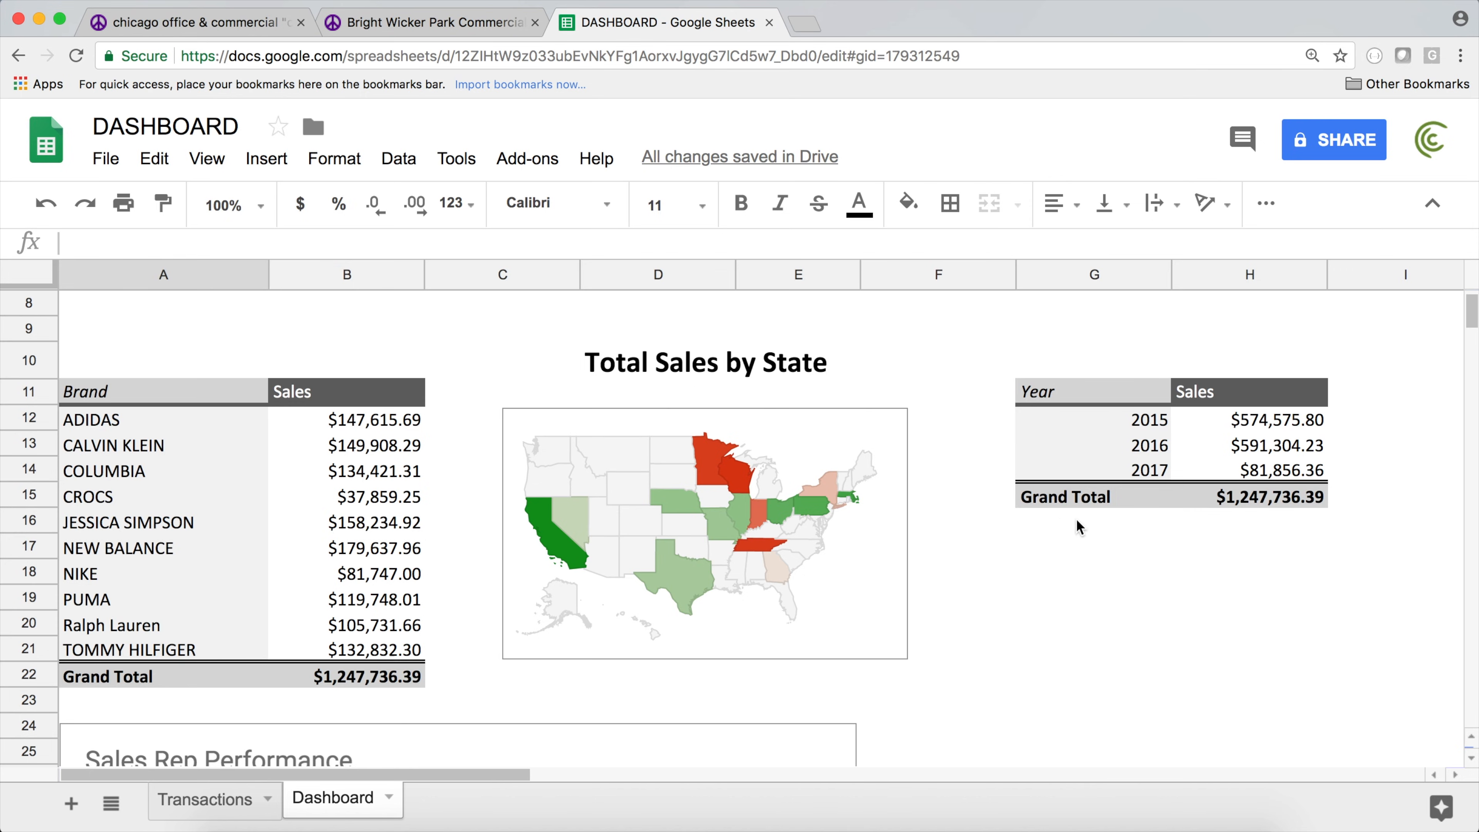
scroll(803, 442, "down", 10)
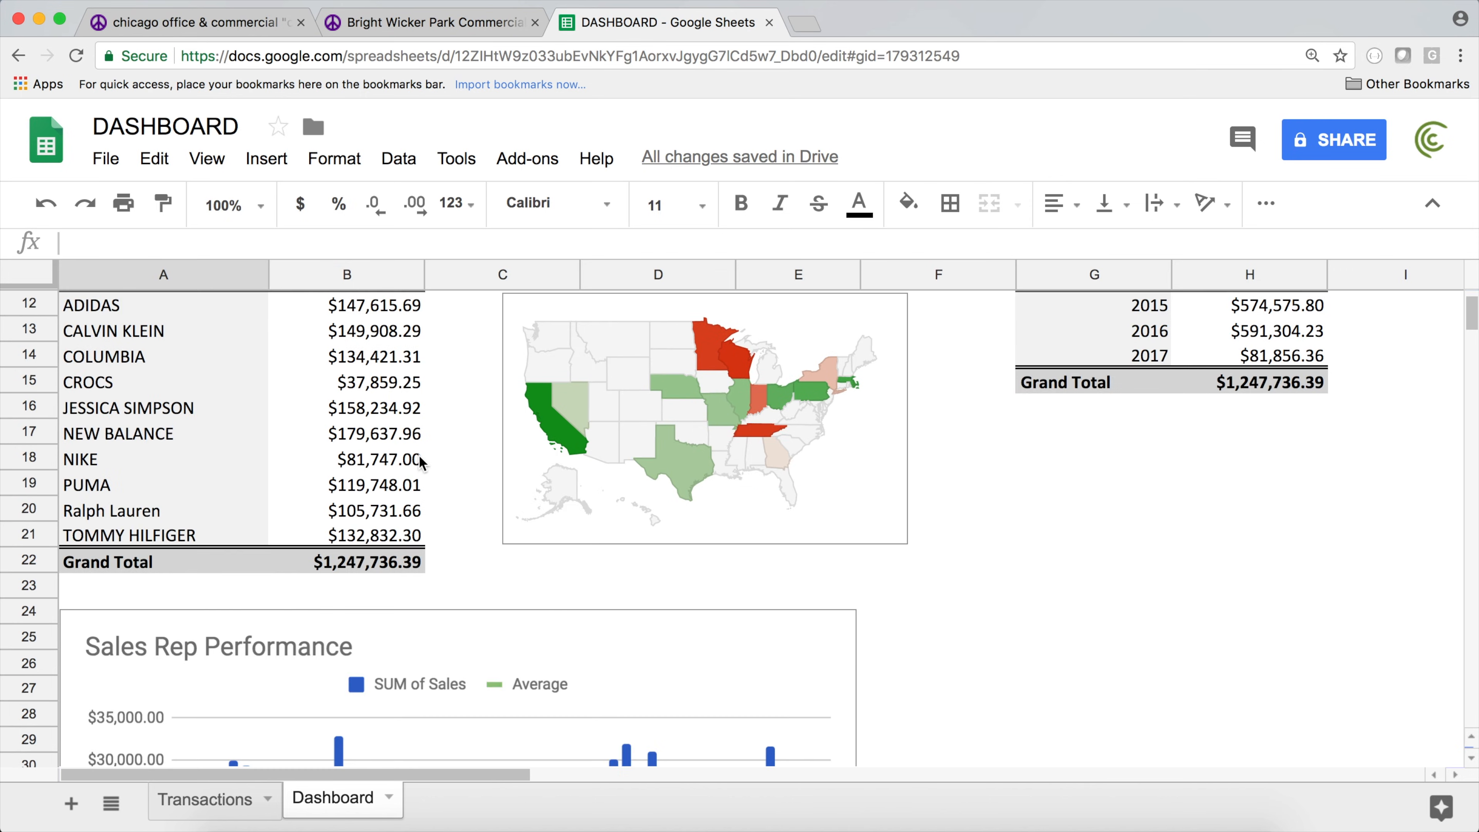
scroll(182, 404, "up", 2)
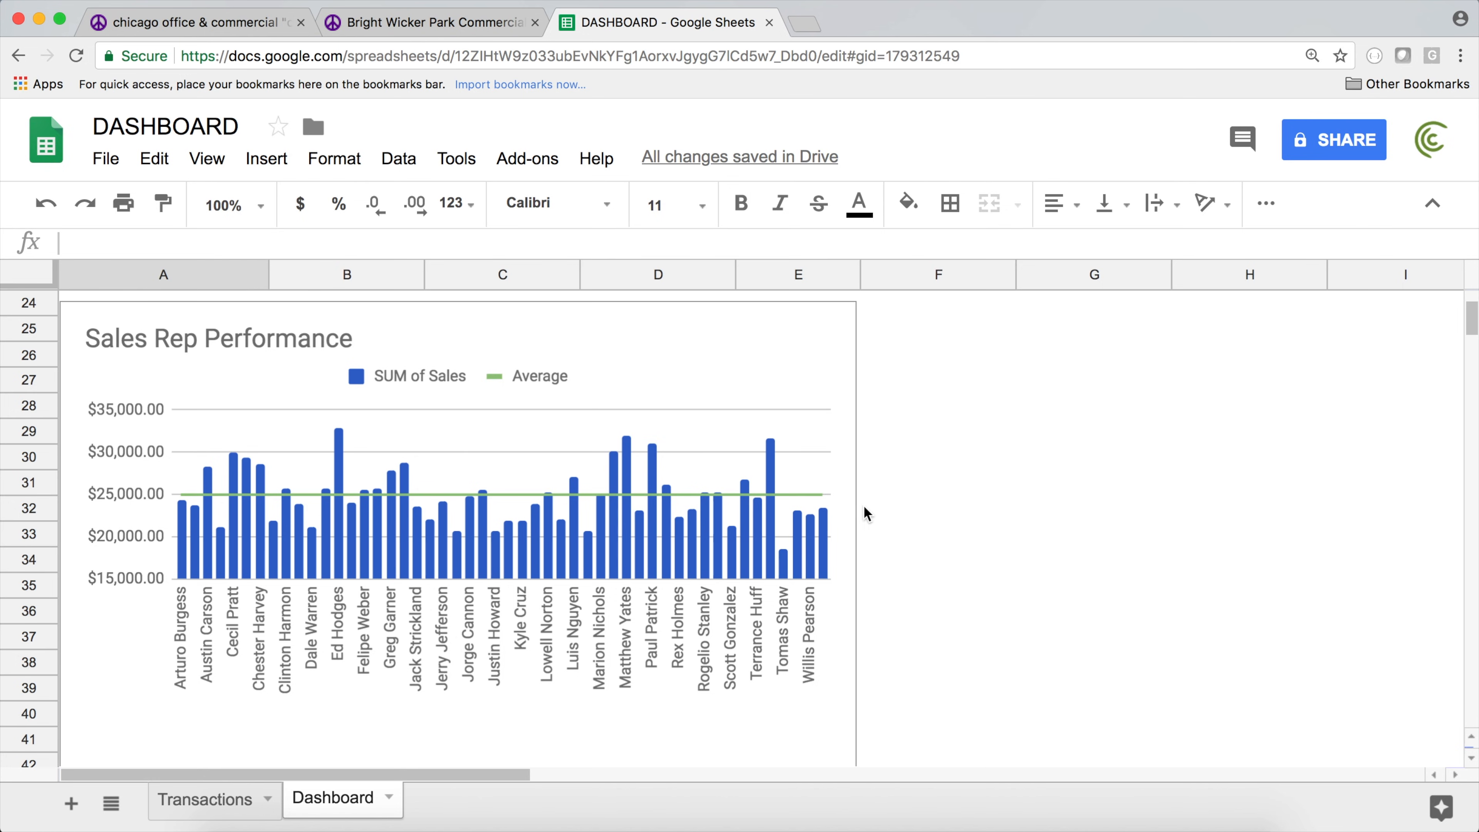
scroll(637, 461, "up", 8)
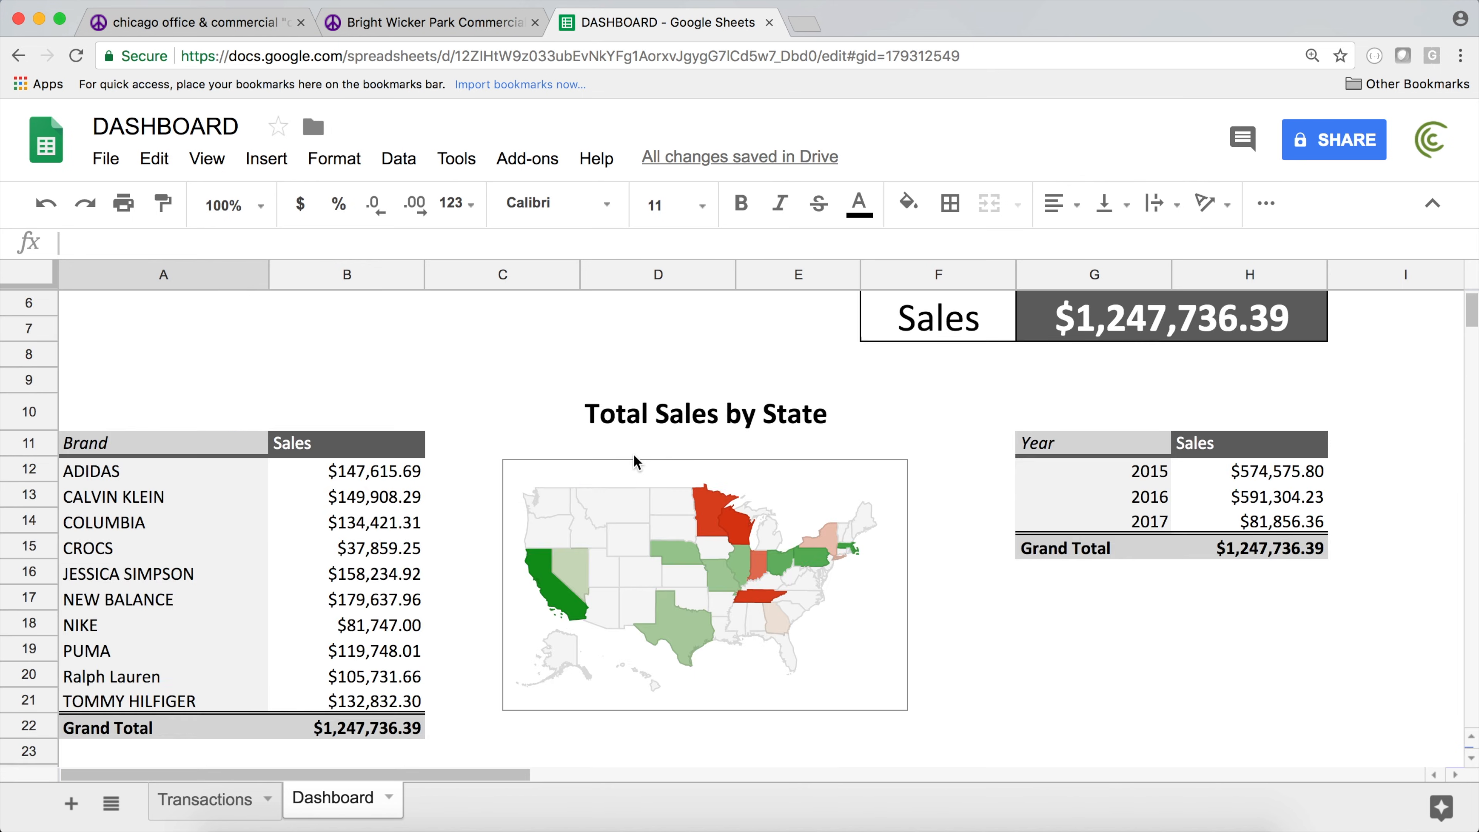
scroll(637, 462, "down", 9)
scroll(636, 461, "down", 2)
scroll(636, 461, "up", 10)
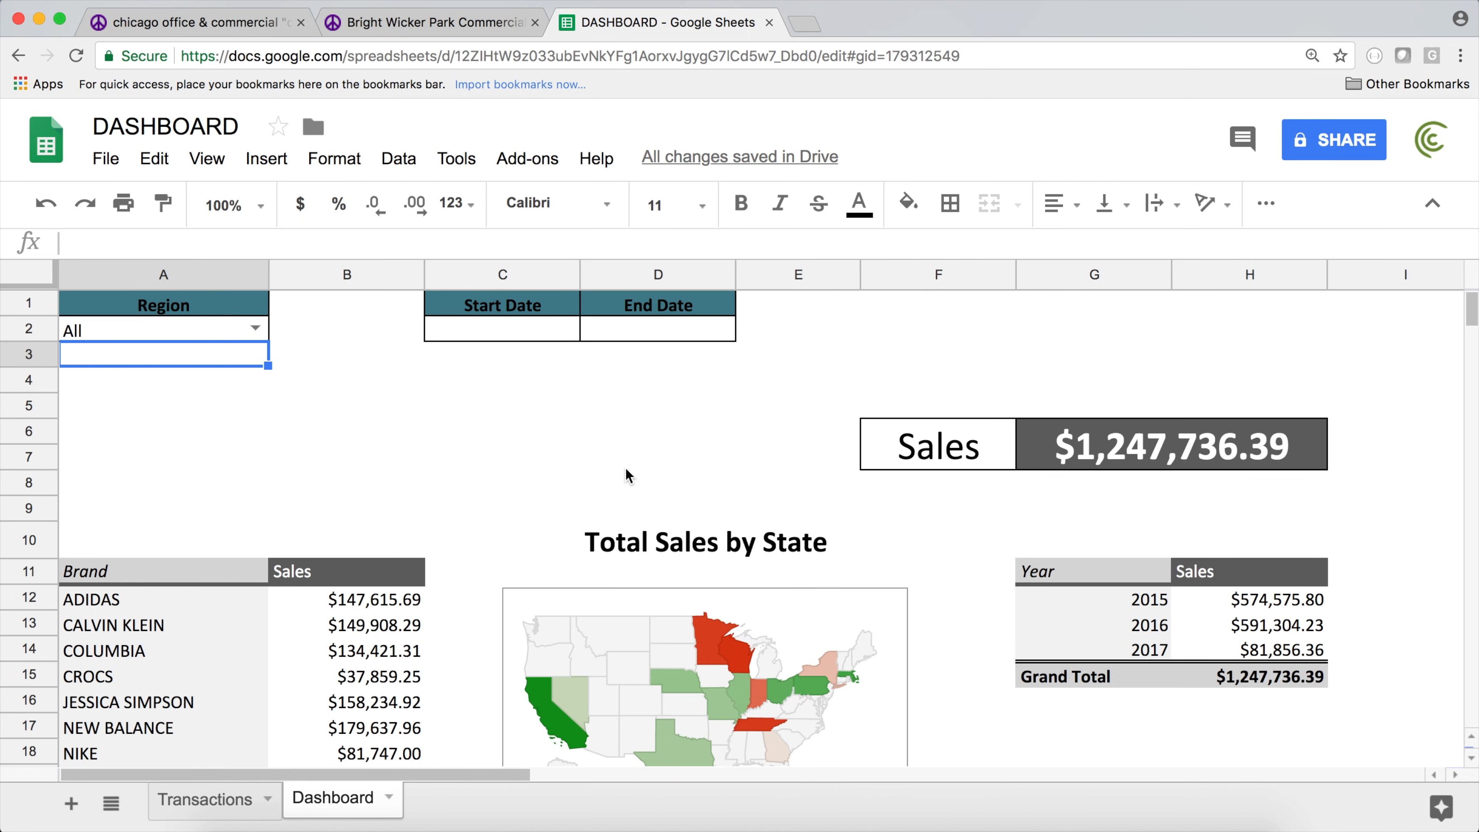
scroll(628, 479, "down", 10)
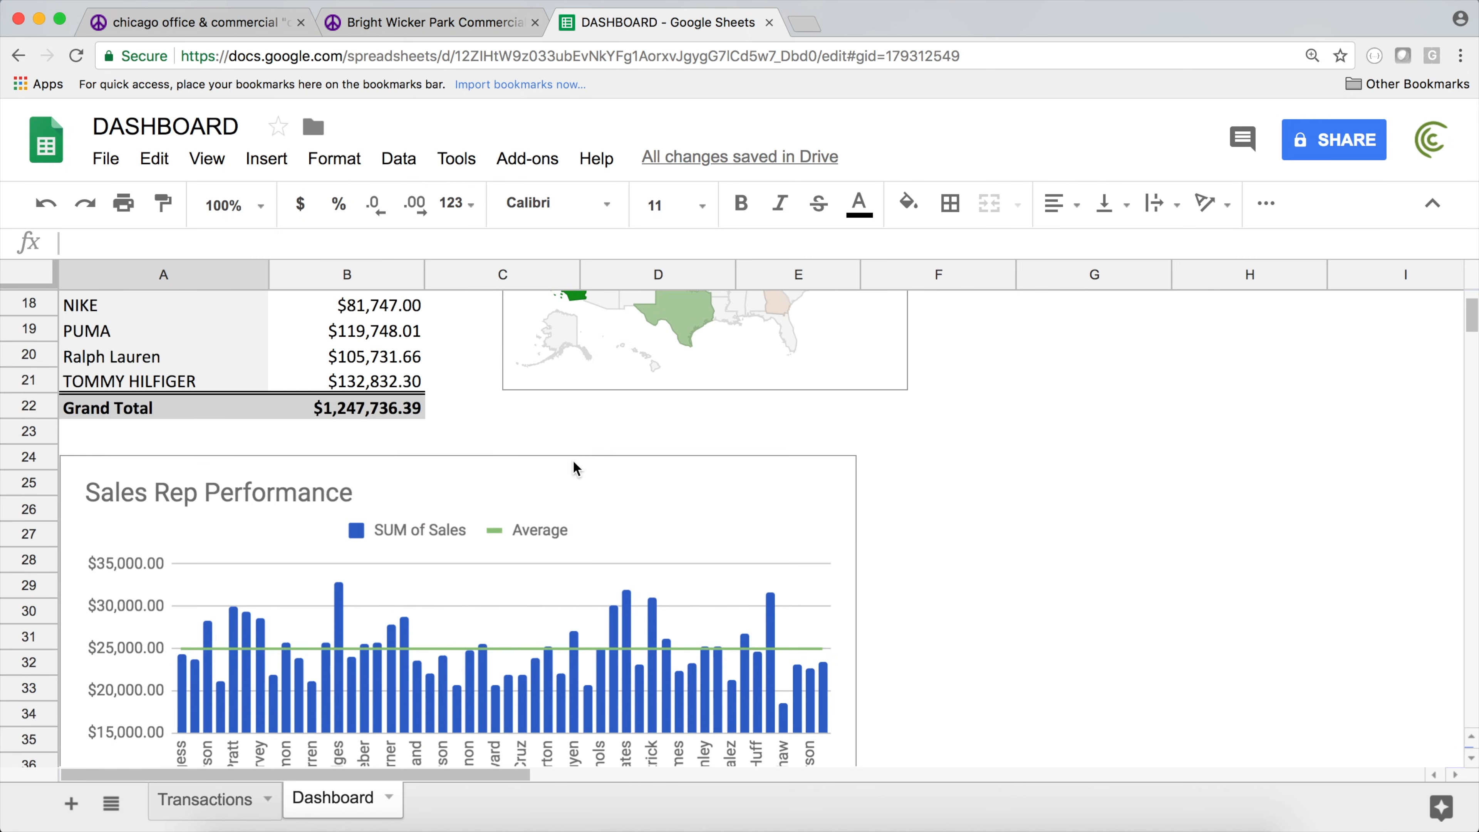
scroll(597, 426, "up", 10)
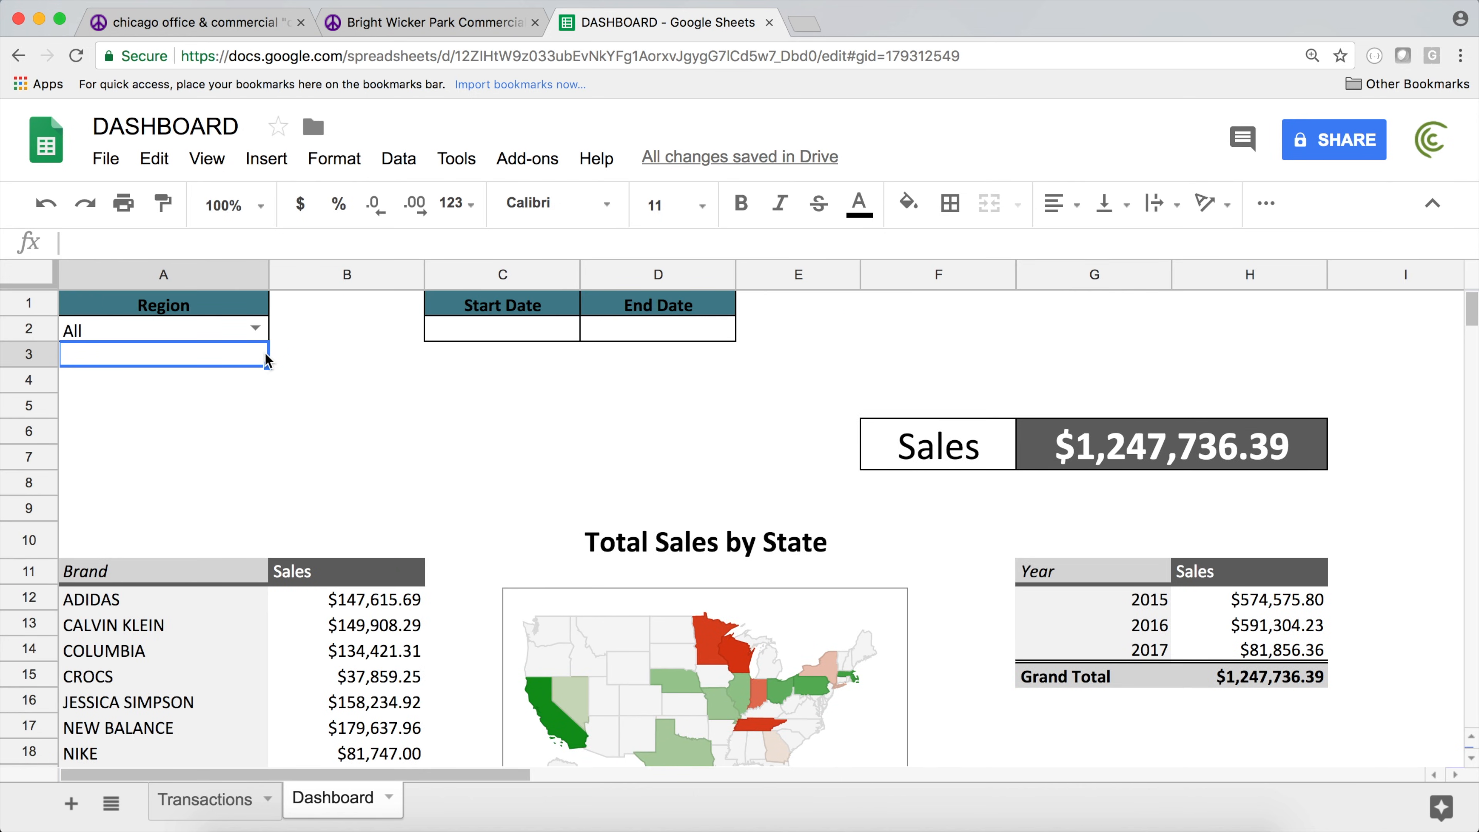
scroll(1056, 622, "down", 10)
scroll(486, 465, "down", 3)
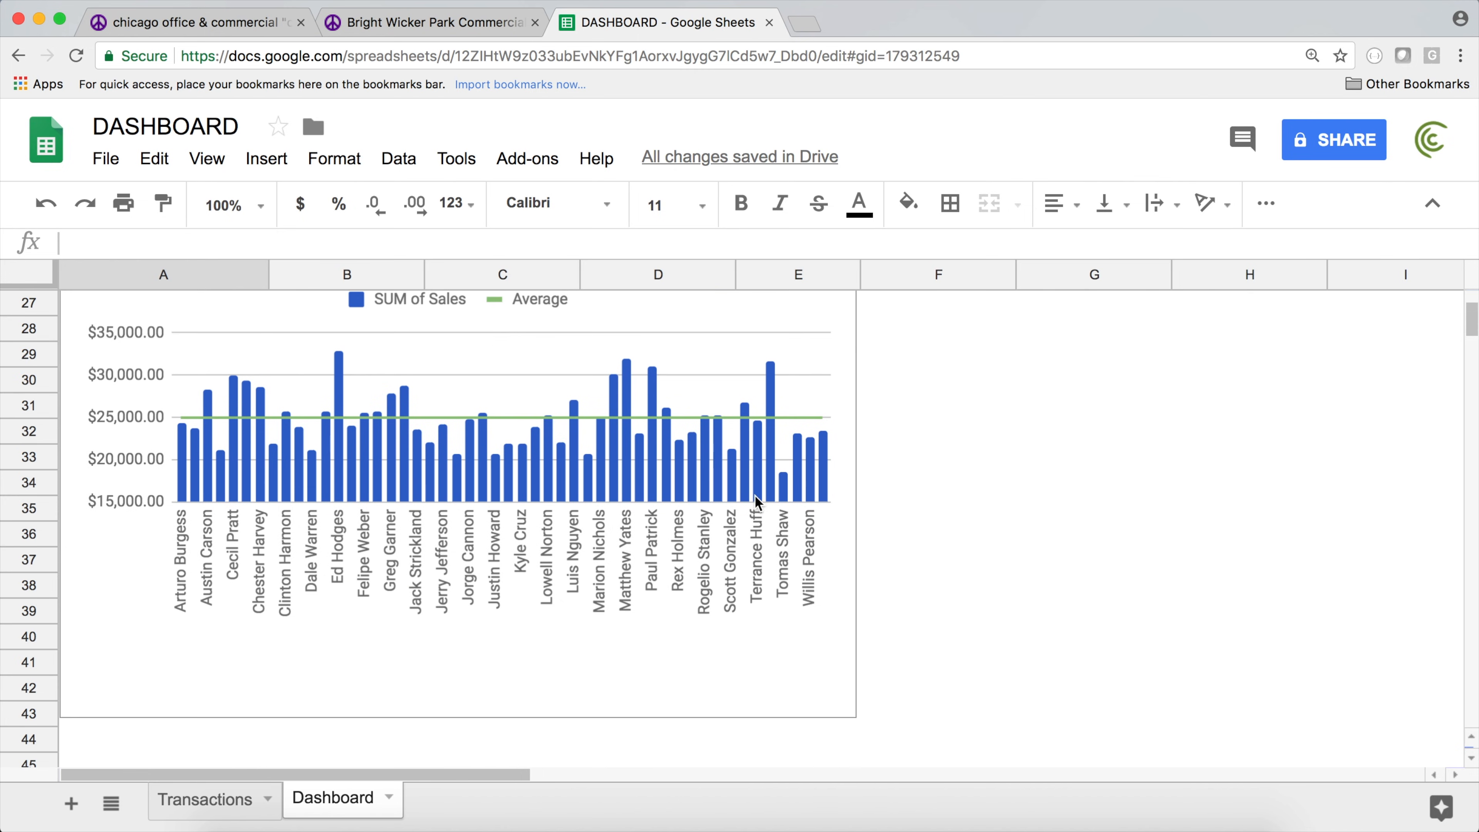
scroll(838, 481, "up", 10)
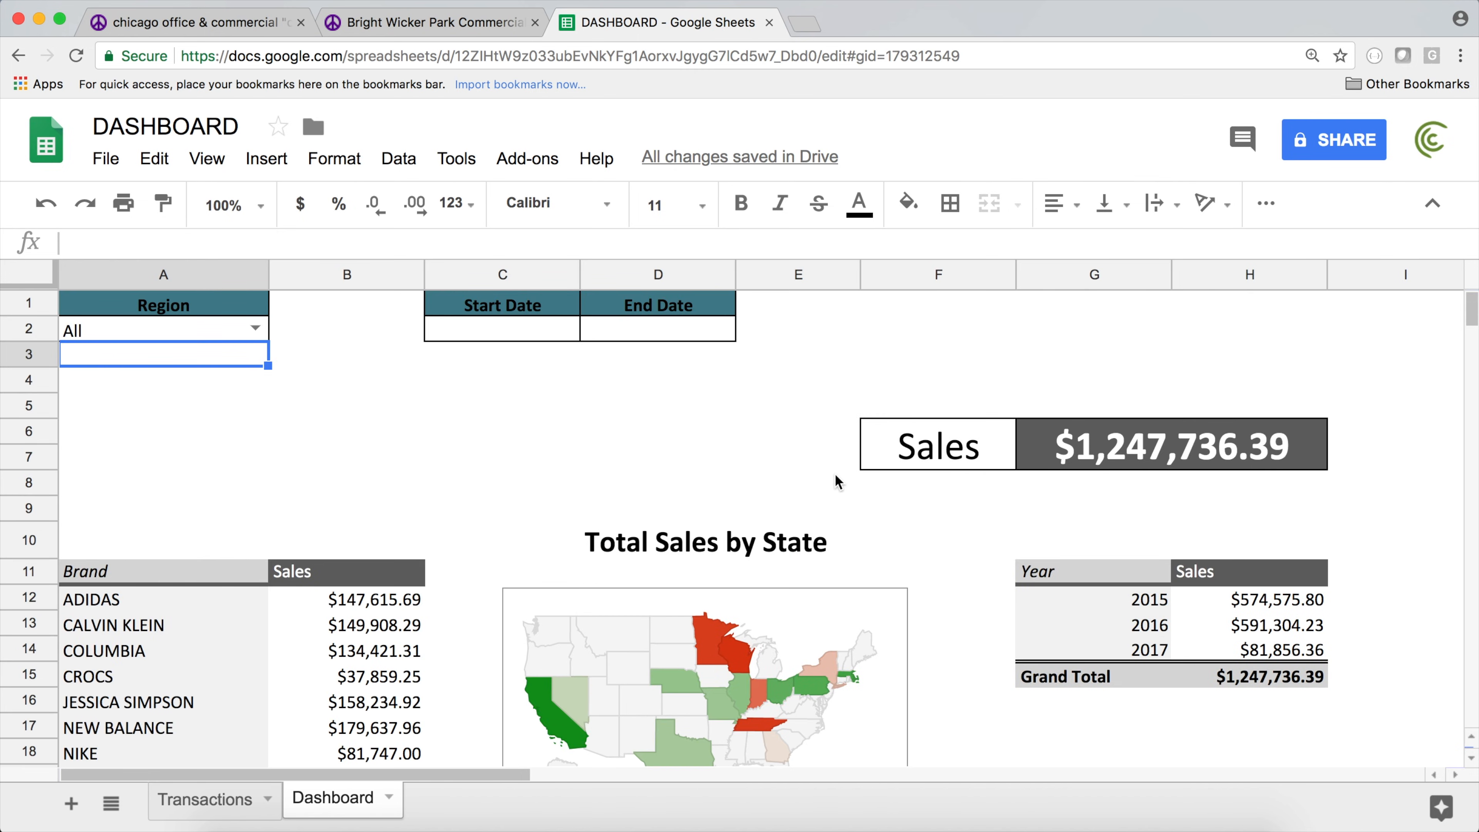
- Set the dashboard's Region filter to Midwestern and review the sales tables, state map and sales rep chart
left_click(258, 333)
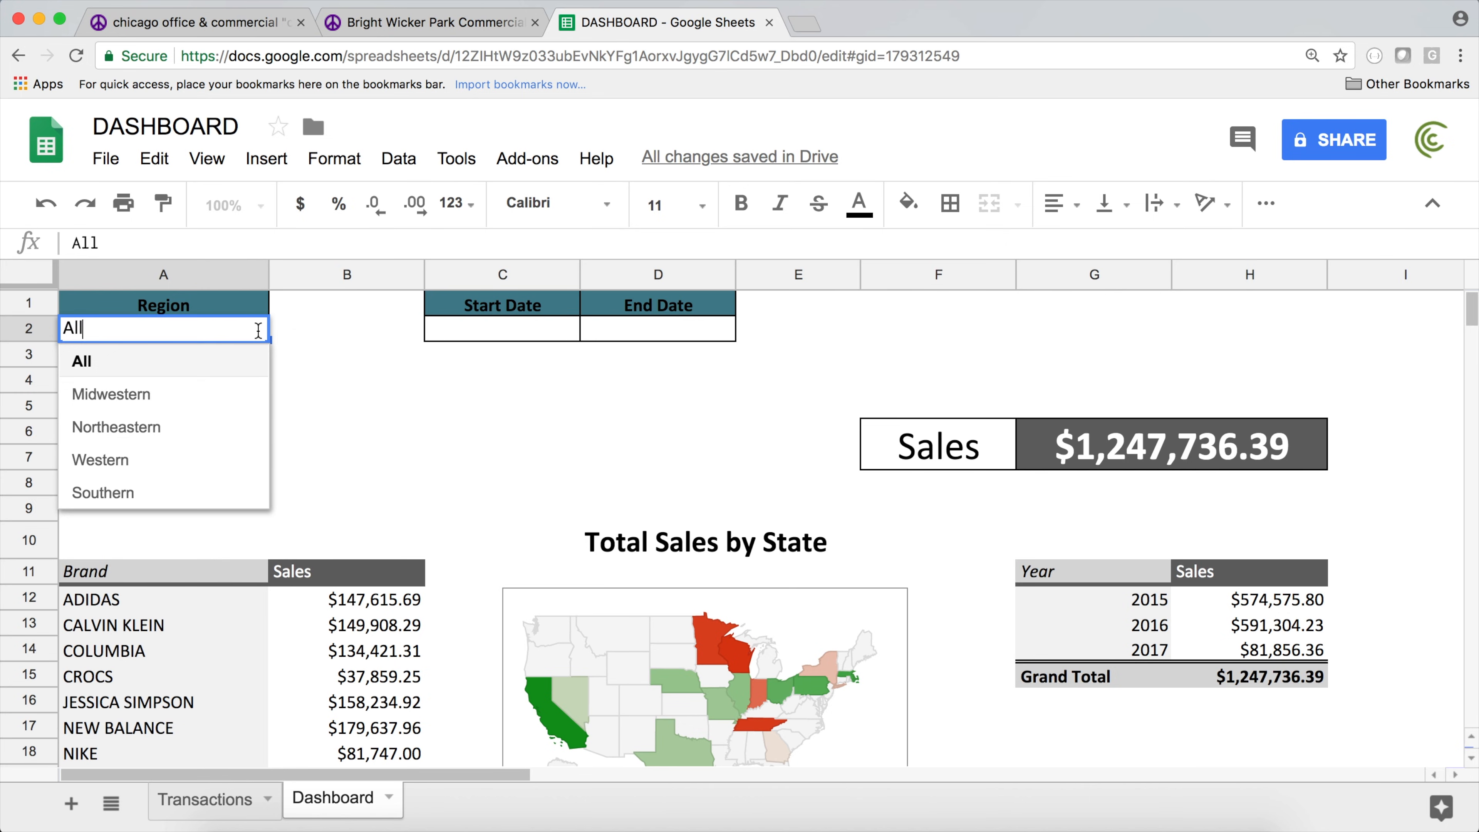
left_click(174, 406)
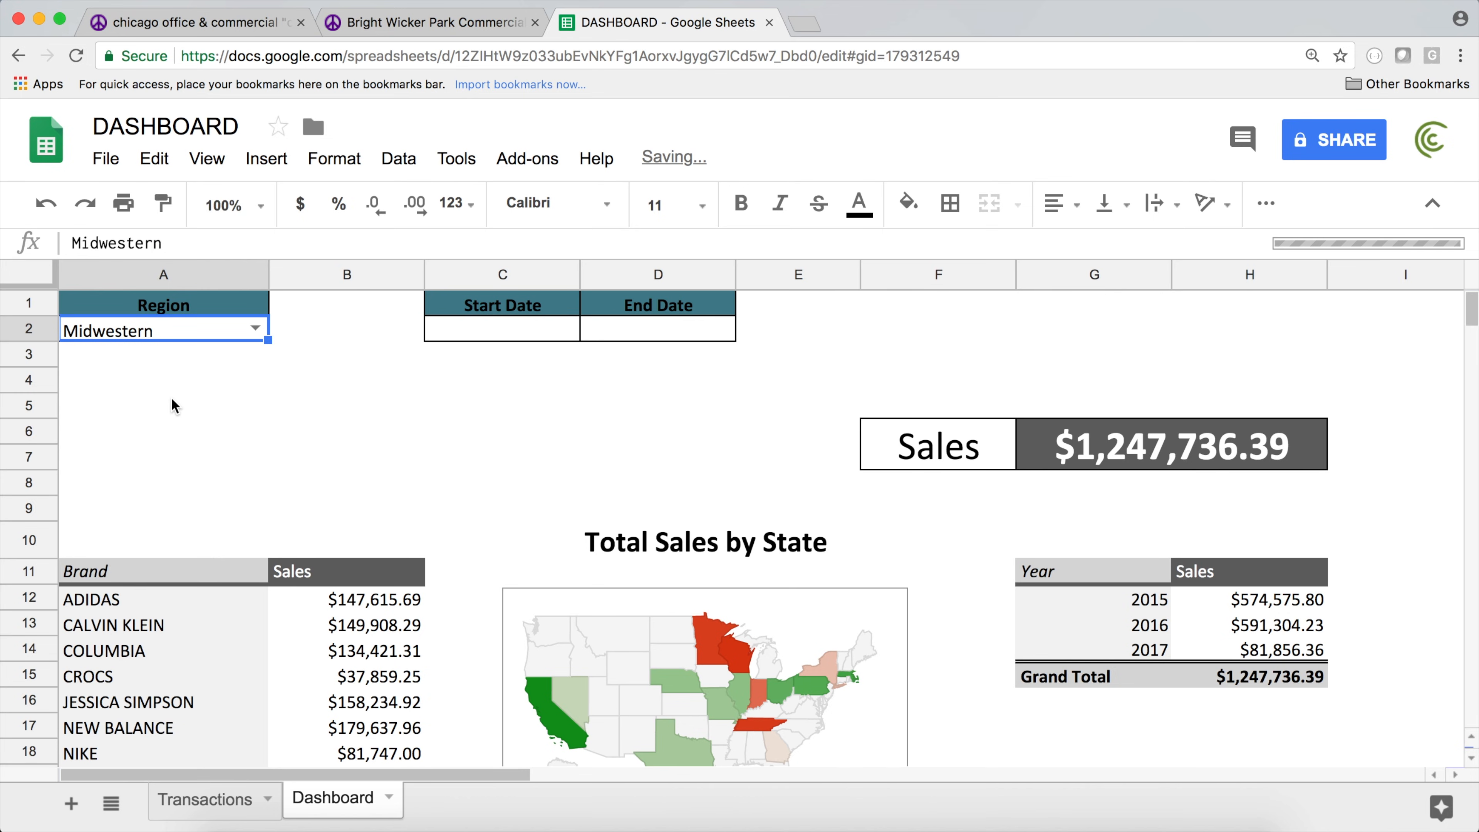
scroll(405, 489, "down", 2)
scroll(407, 482, "up", 2)
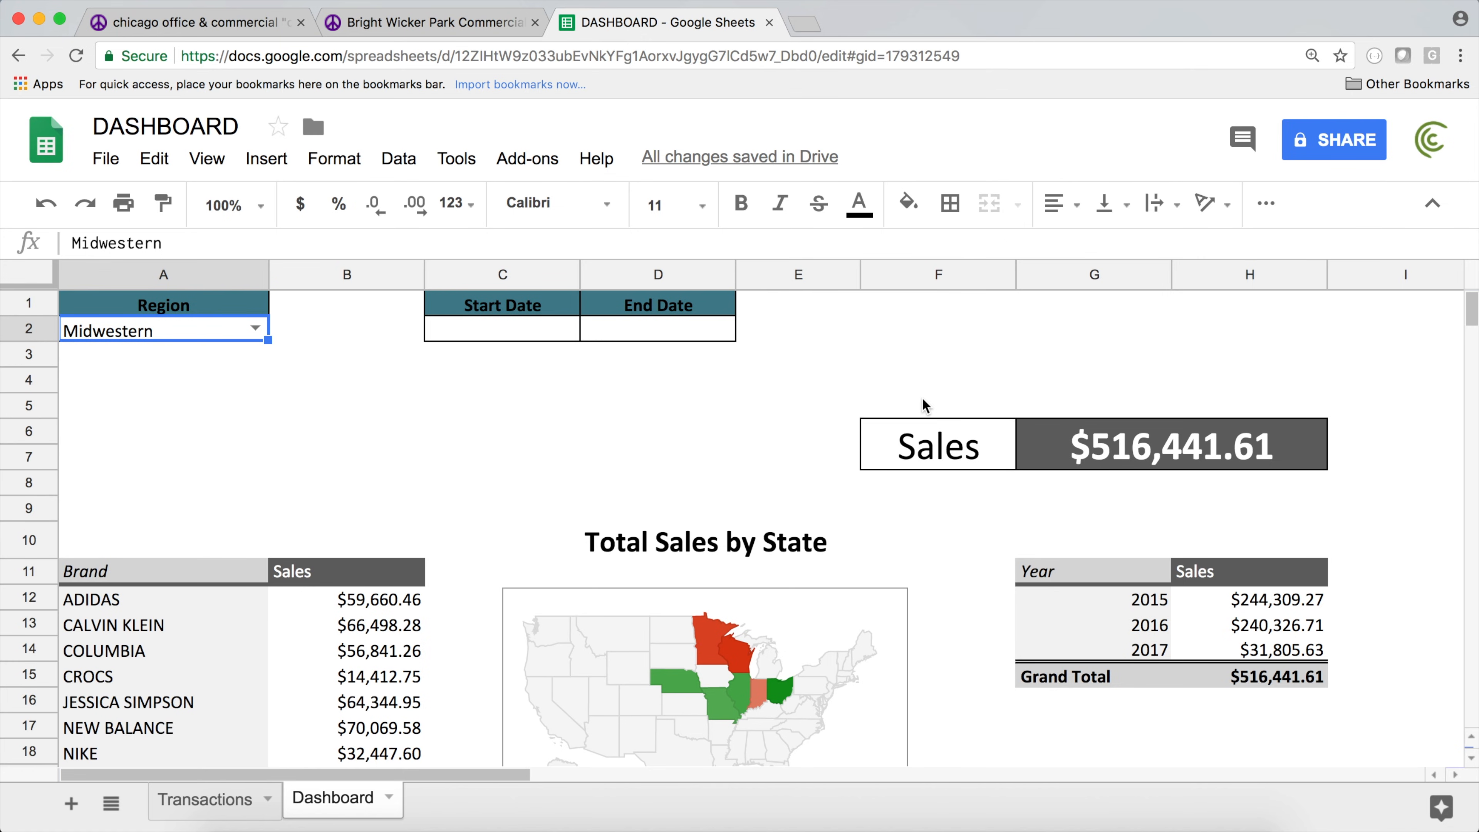
scroll(927, 408, "down", 1)
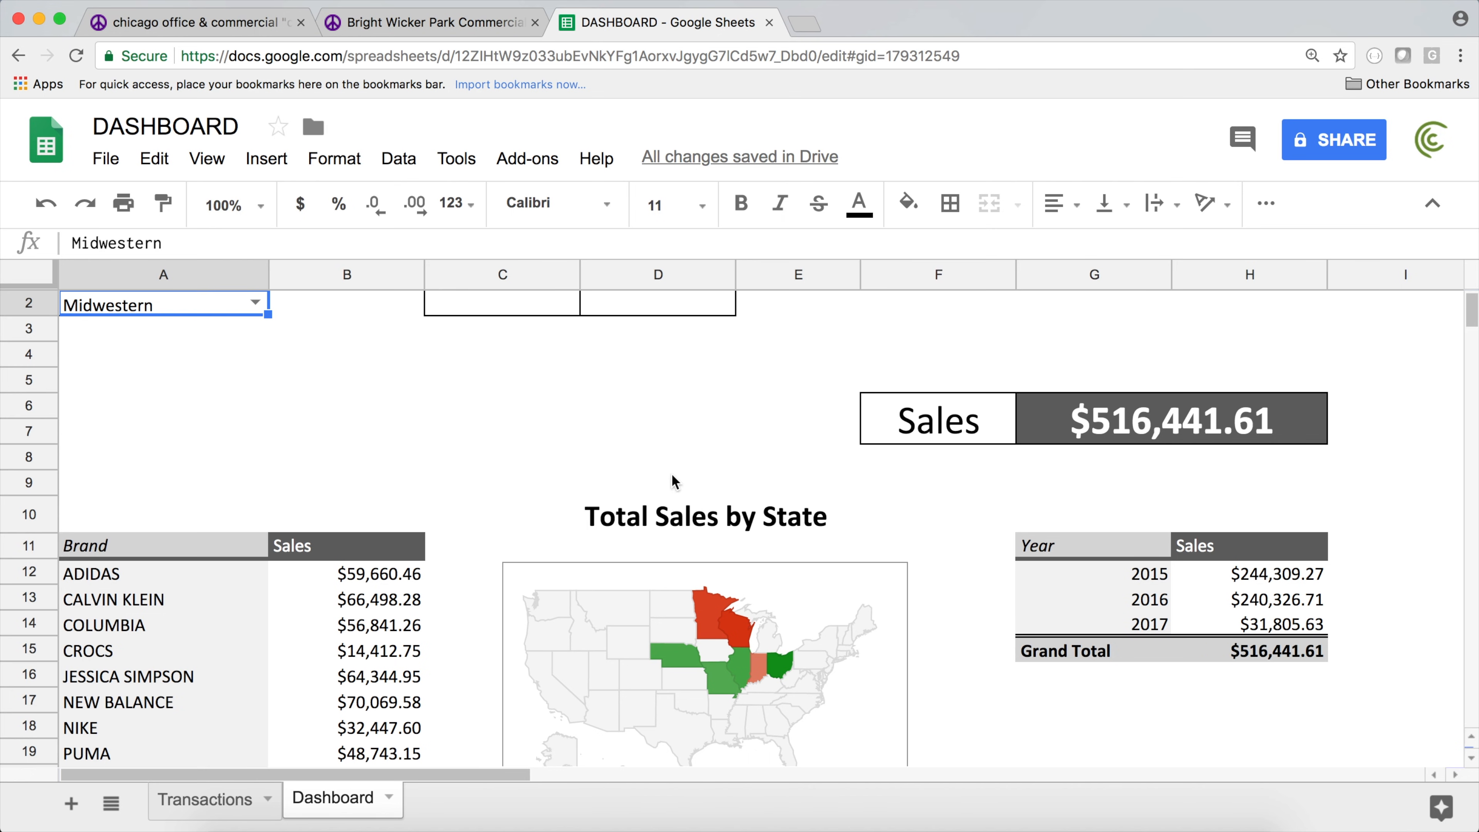
scroll(675, 484, "down", 7)
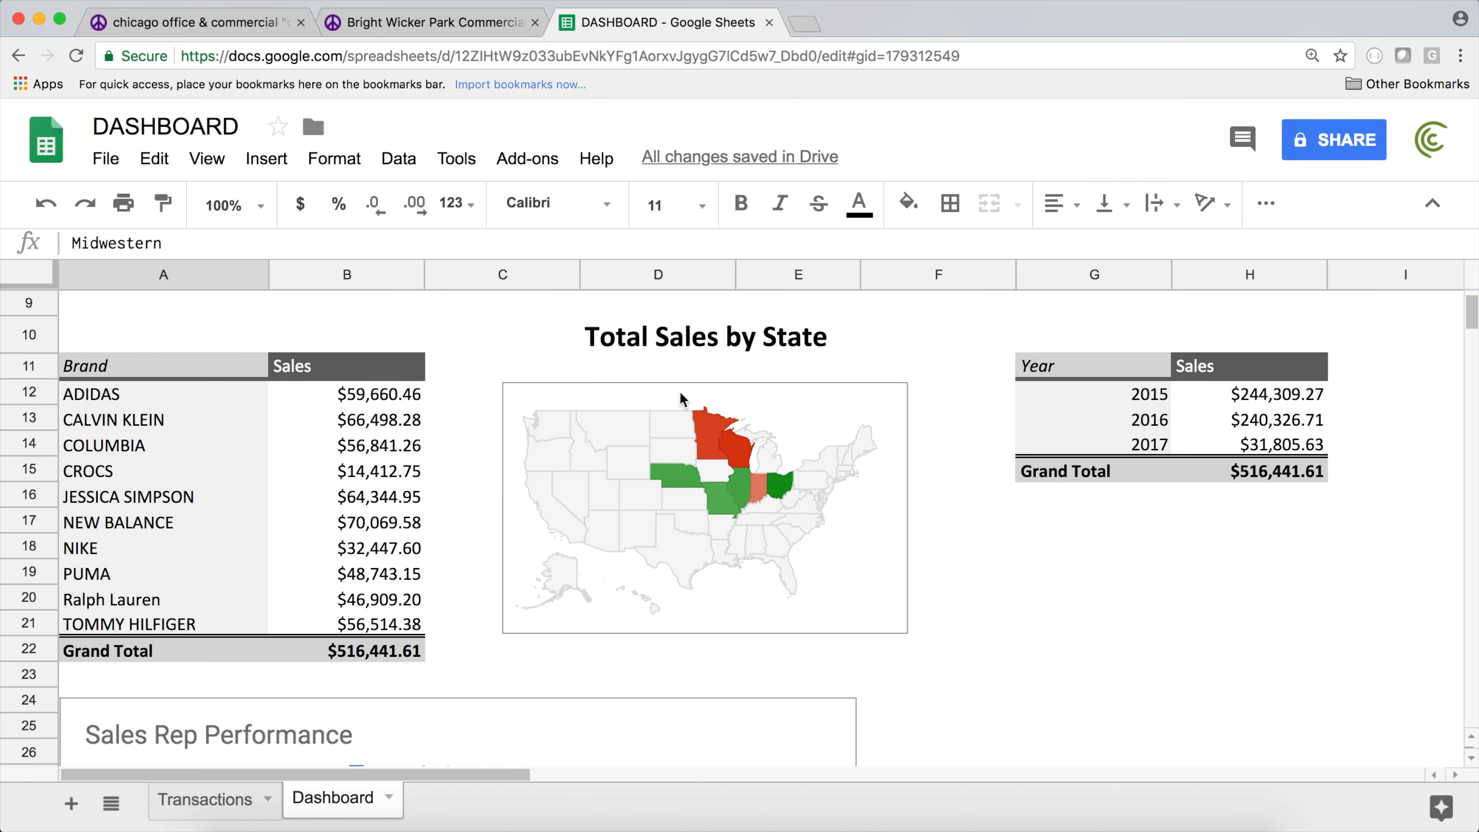
scroll(360, 421, "down", 12)
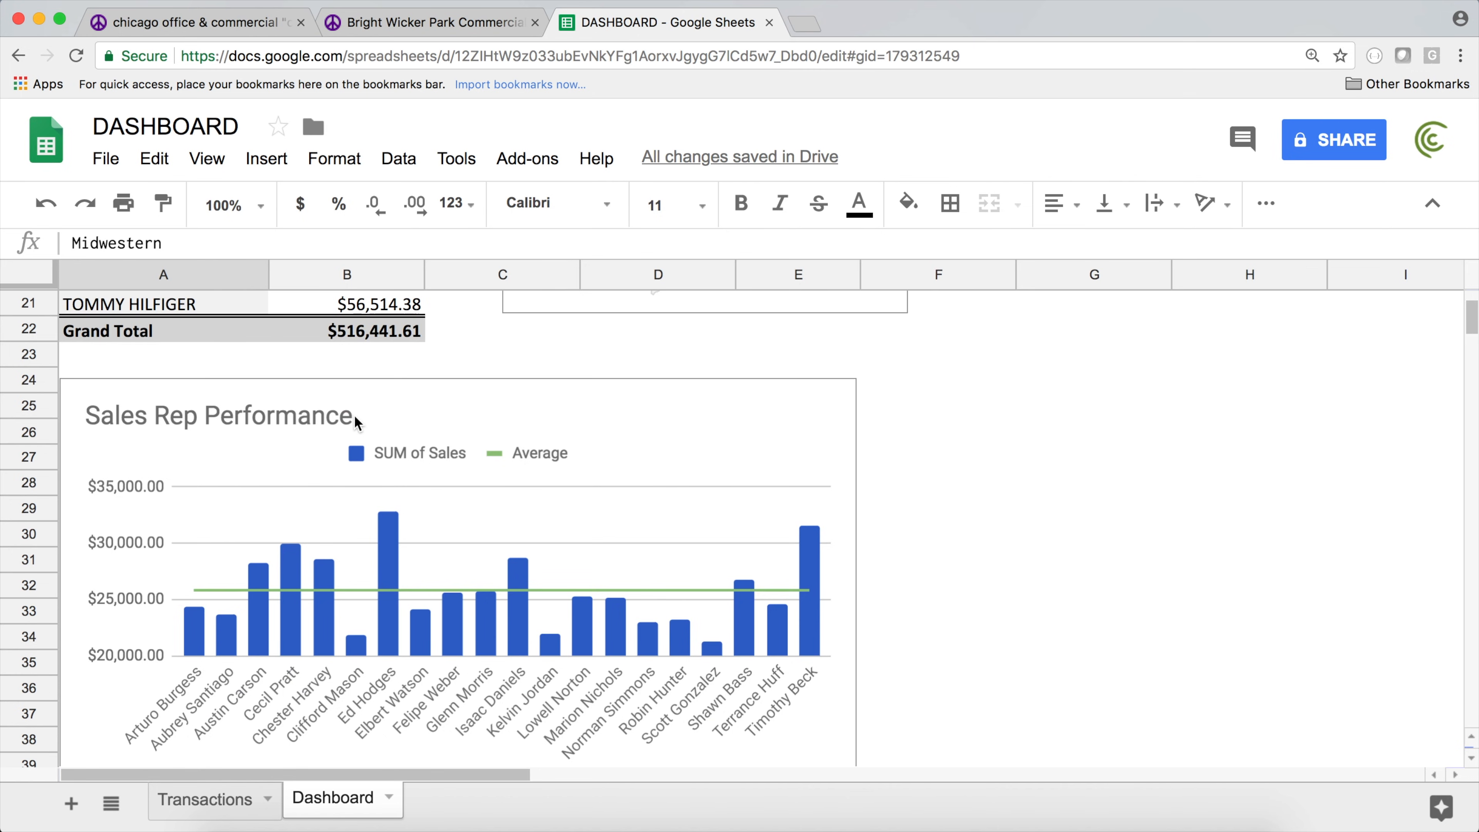
scroll(357, 417, "down", 9)
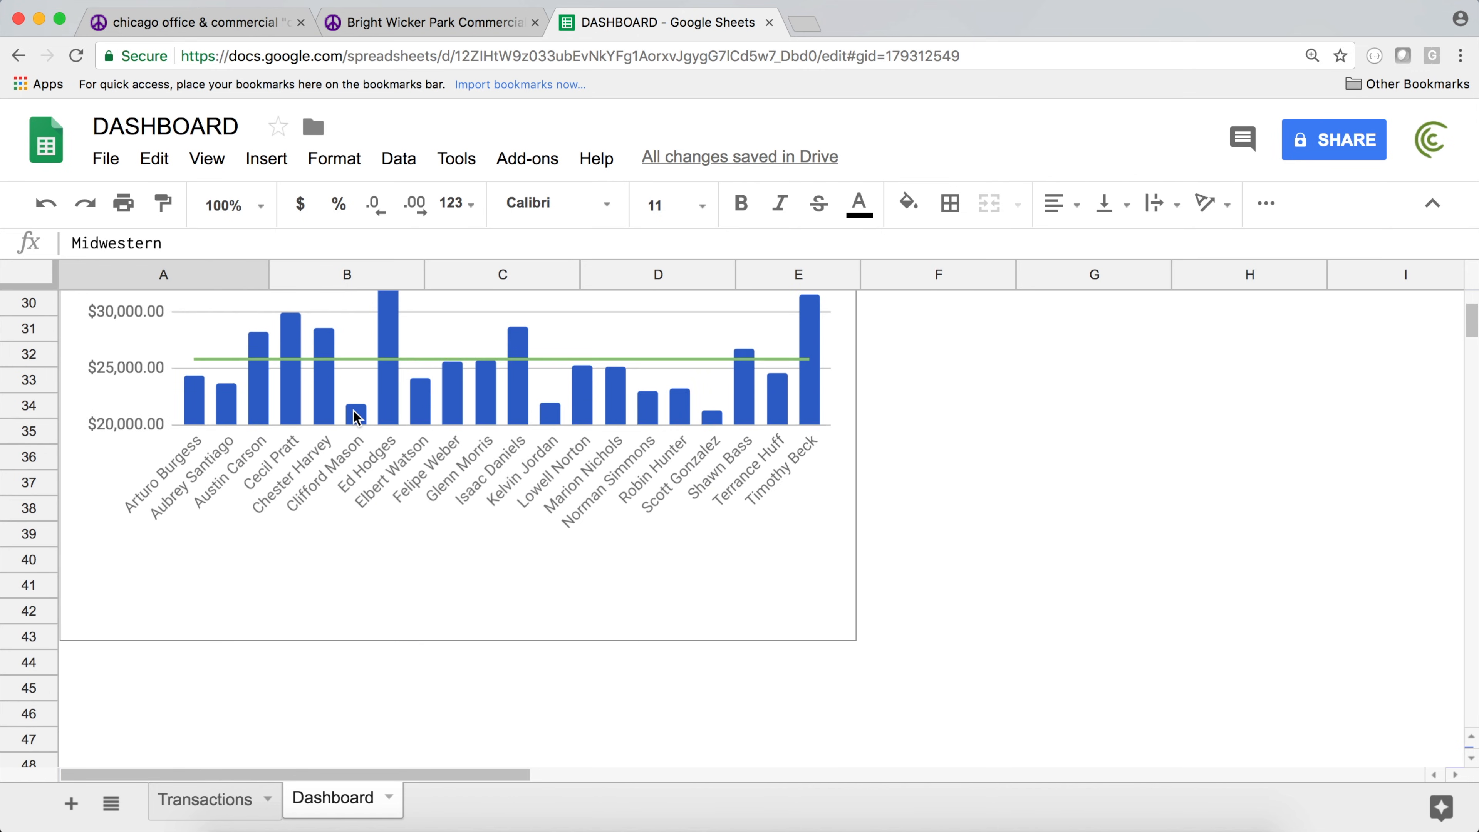
scroll(357, 417, "up", 20)
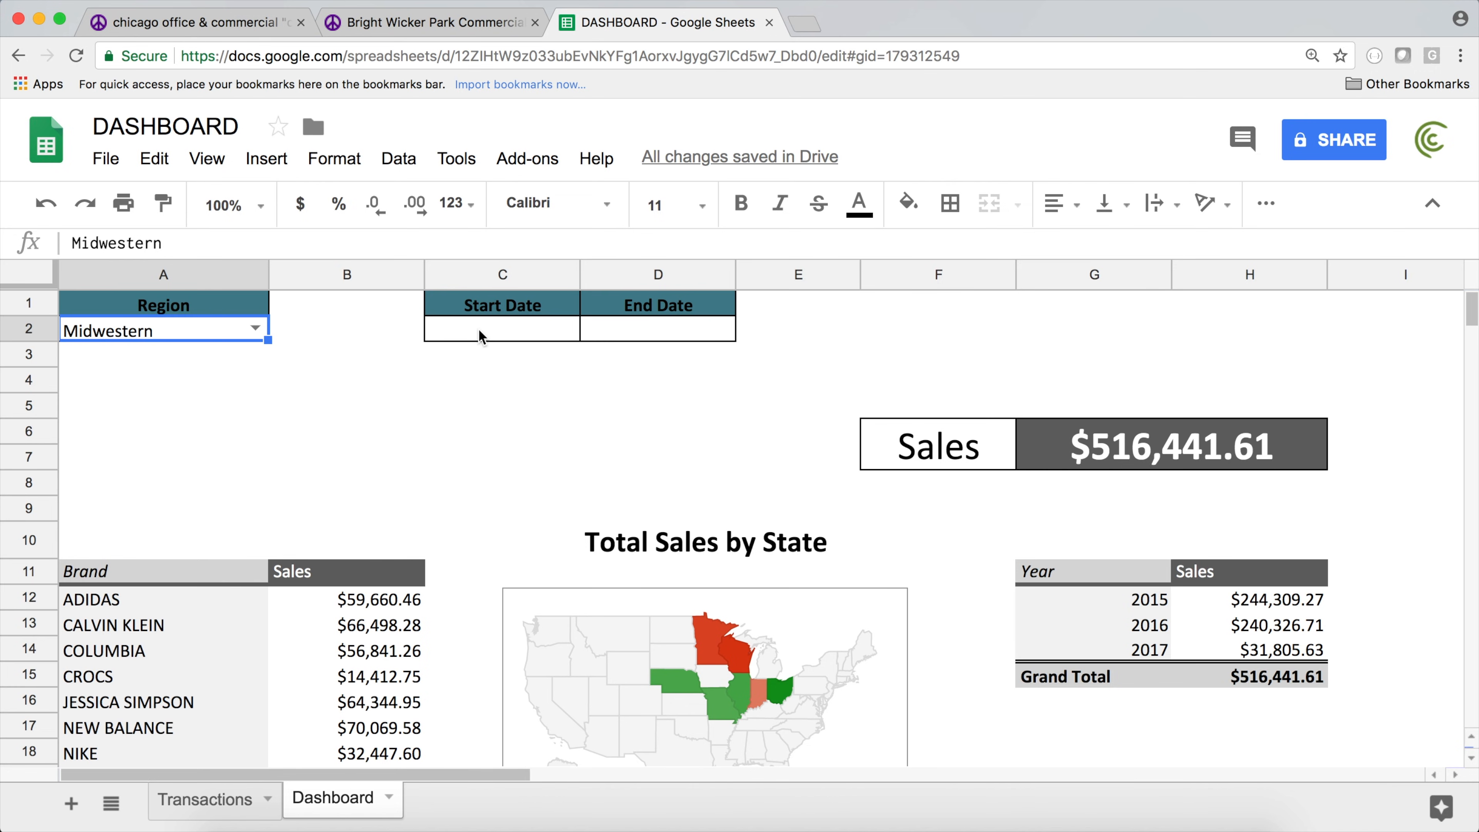
- Set the dashboard's Start Date filter to 2016-06-01 using the date picker
double_click(509, 342)
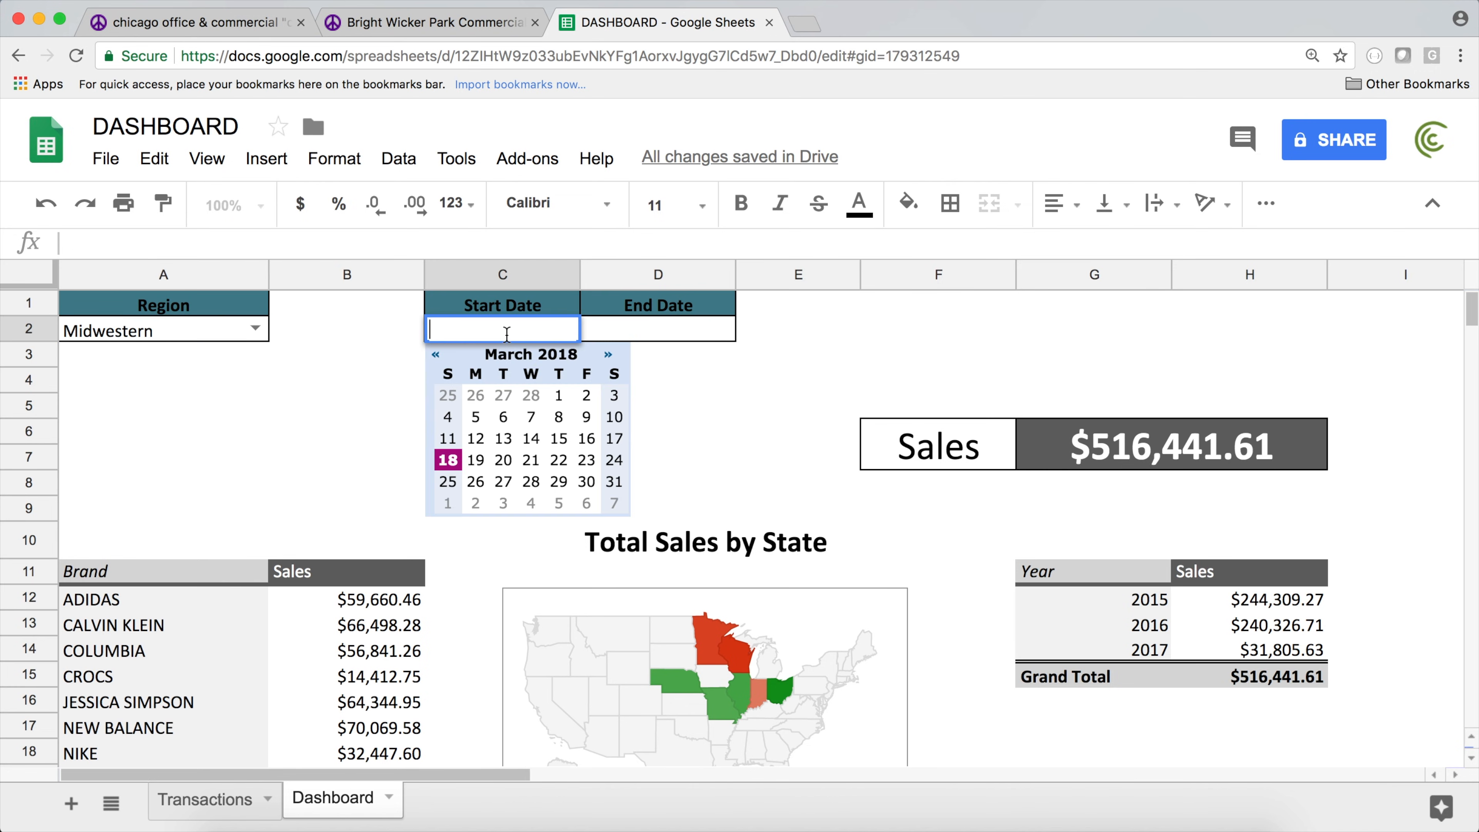
left_click(435, 353)
left_click(435, 353)
left_click(436, 353)
left_click(436, 354)
left_click(435, 354)
left_click(436, 354)
left_click(436, 354)
left_click(436, 354)
left_click(436, 354)
left_click(436, 354)
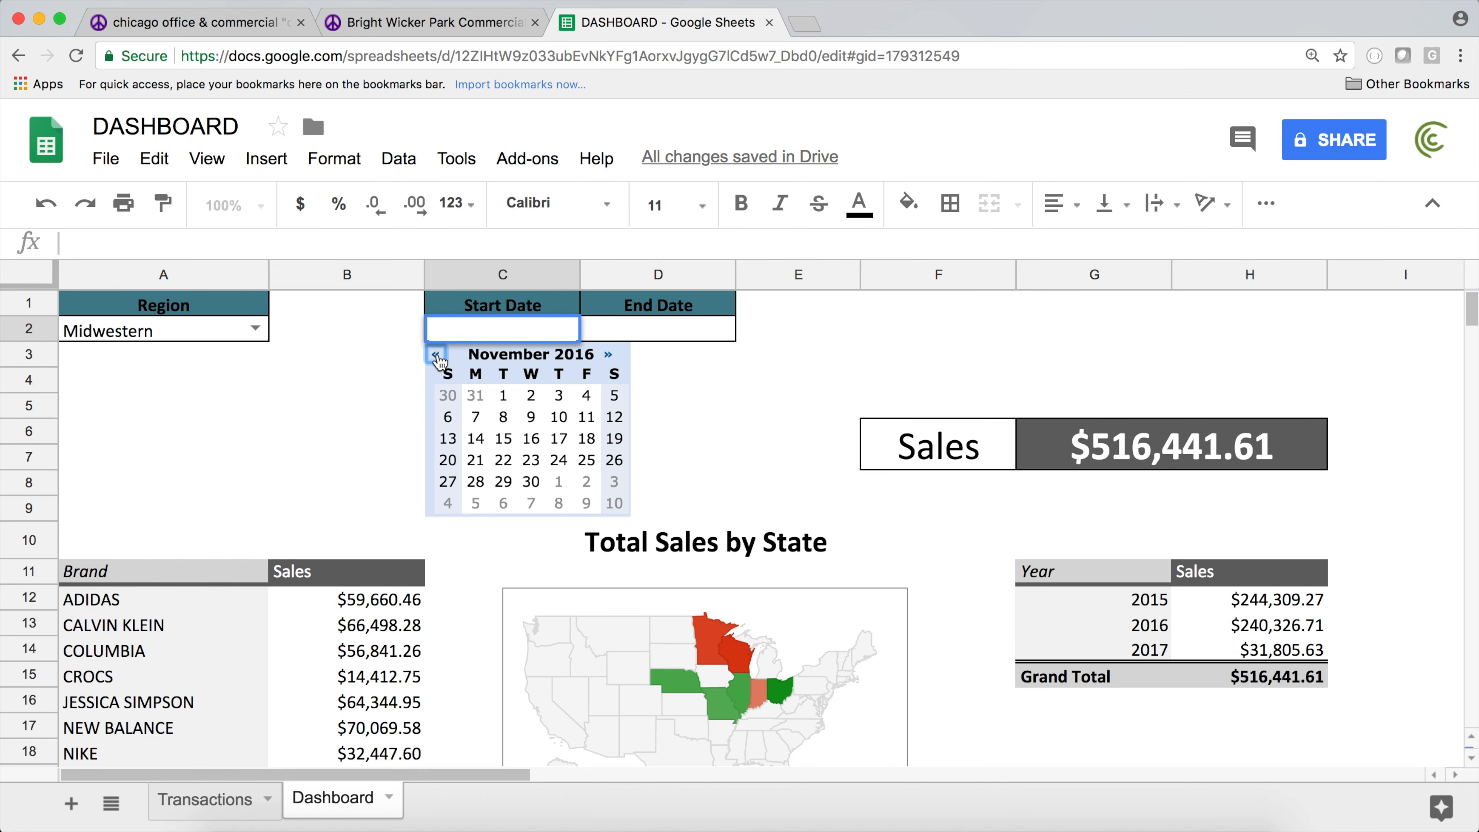
left_click(436, 353)
left_click(435, 353)
left_click(436, 353)
left_click(436, 354)
left_click(435, 354)
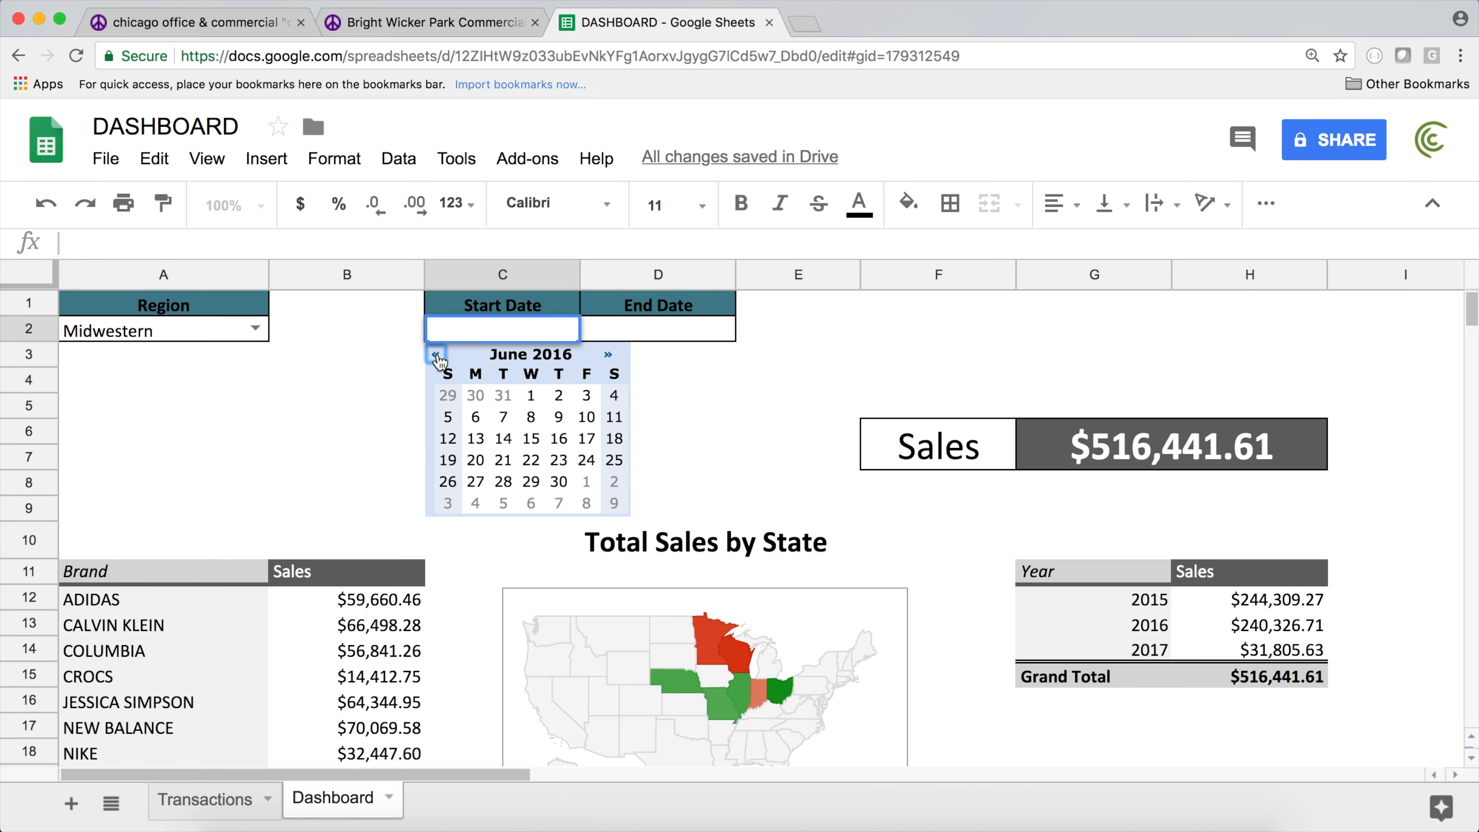
left_click(531, 396)
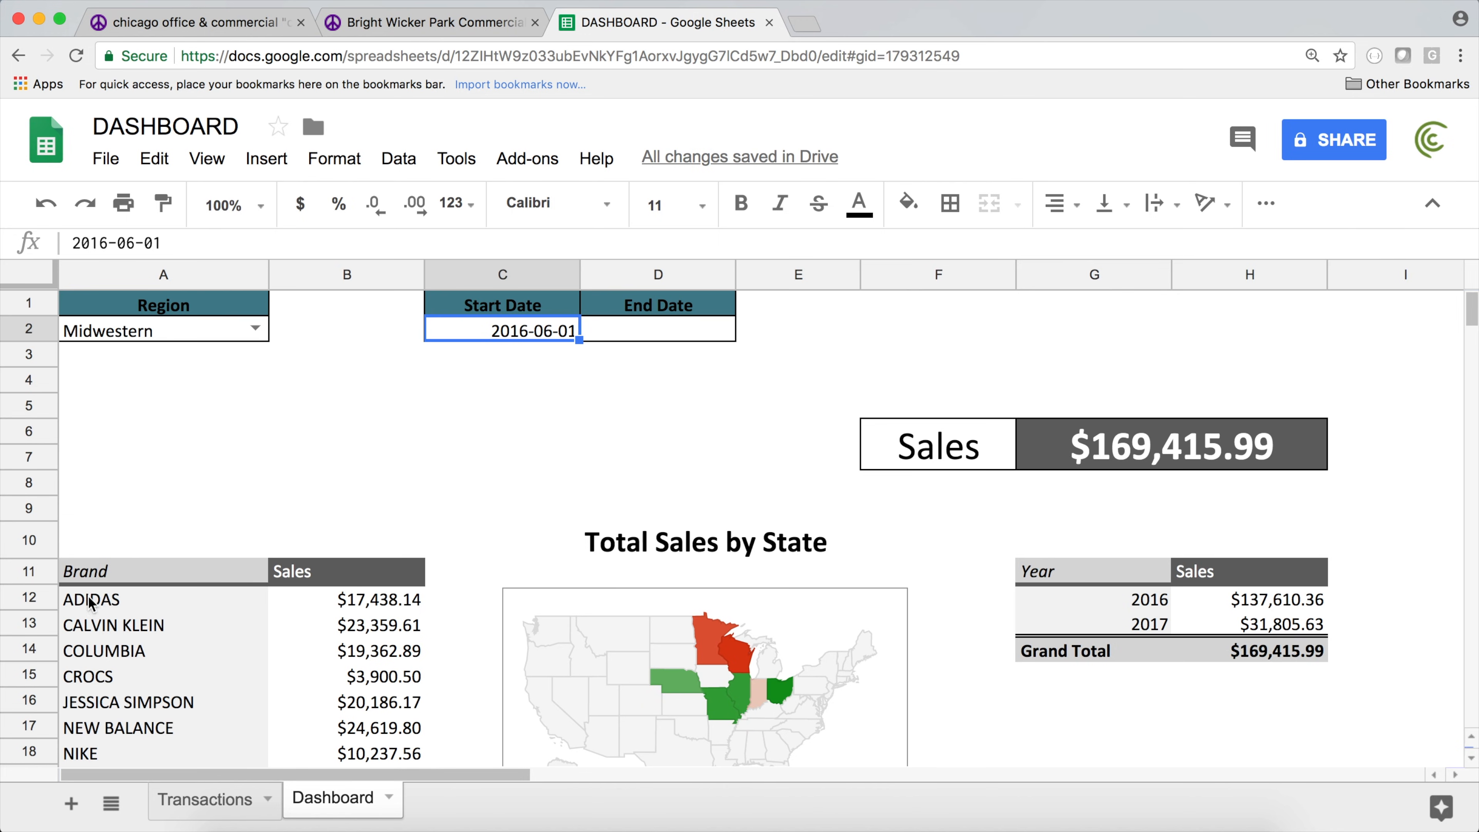
- Review the Sales Rep Performance chart and set the dashboard's End Date filter to 2017-06-30 using the date picker
scroll(754, 456, "down", 5)
scroll(753, 455, "down", 6)
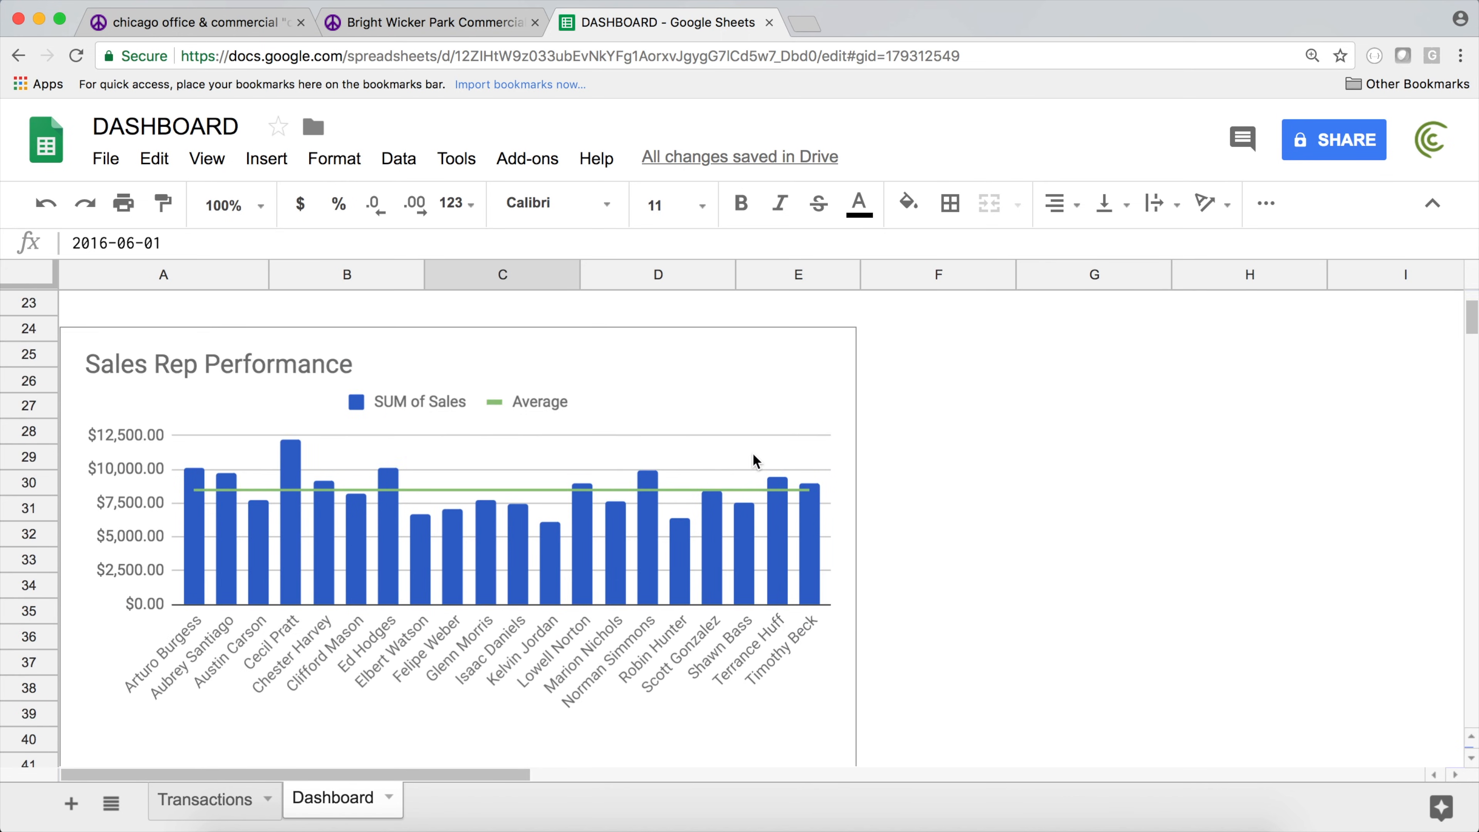
scroll(754, 456, "up", 6)
scroll(754, 456, "up", 3)
left_click(692, 335)
double_click(681, 330)
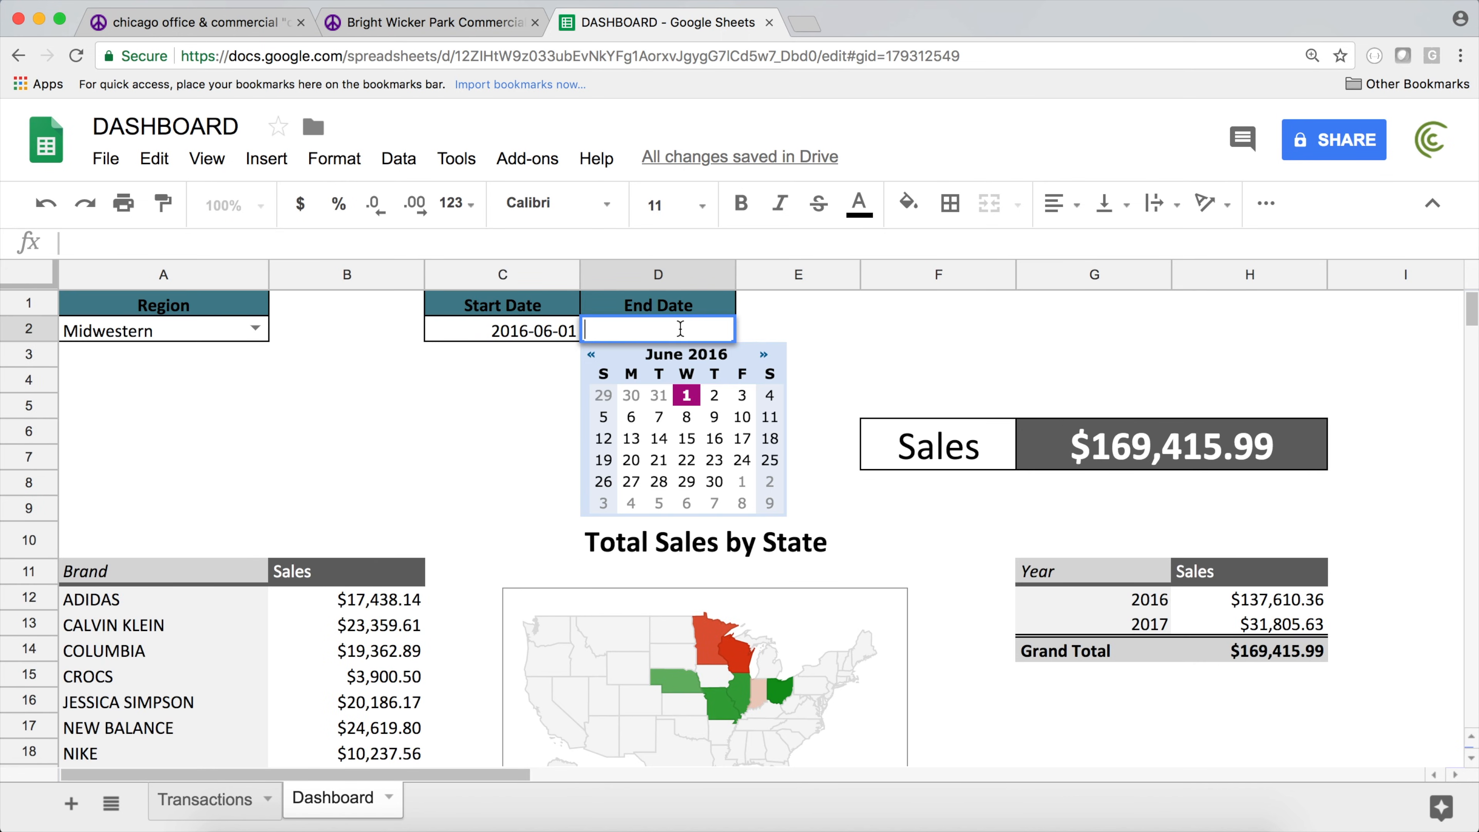
left_click(764, 356)
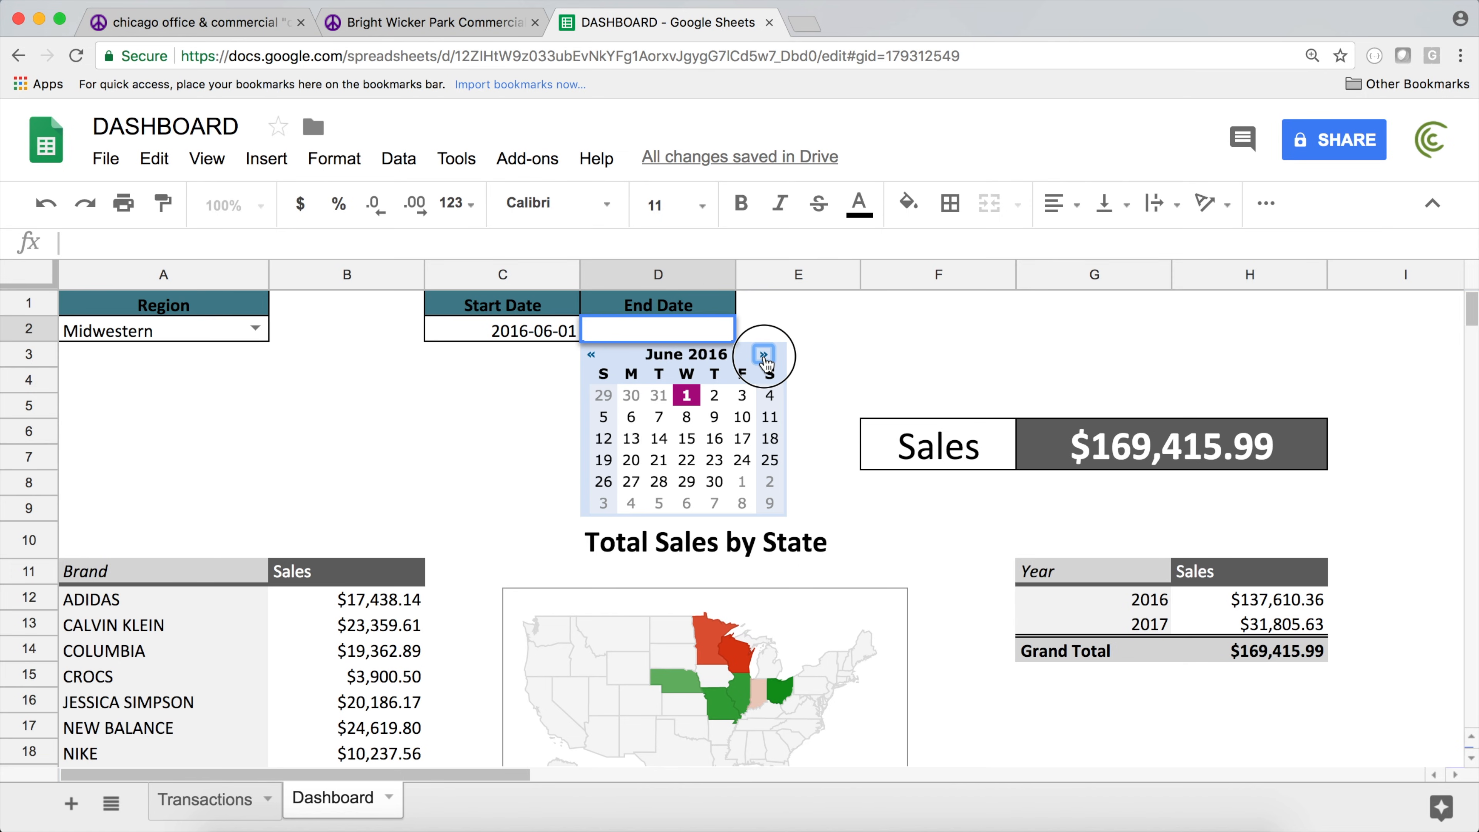
left_click(763, 355)
left_click(764, 355)
left_click(764, 354)
left_click(764, 354)
left_click(764, 355)
left_click(764, 355)
left_click(764, 354)
left_click(764, 354)
left_click(763, 354)
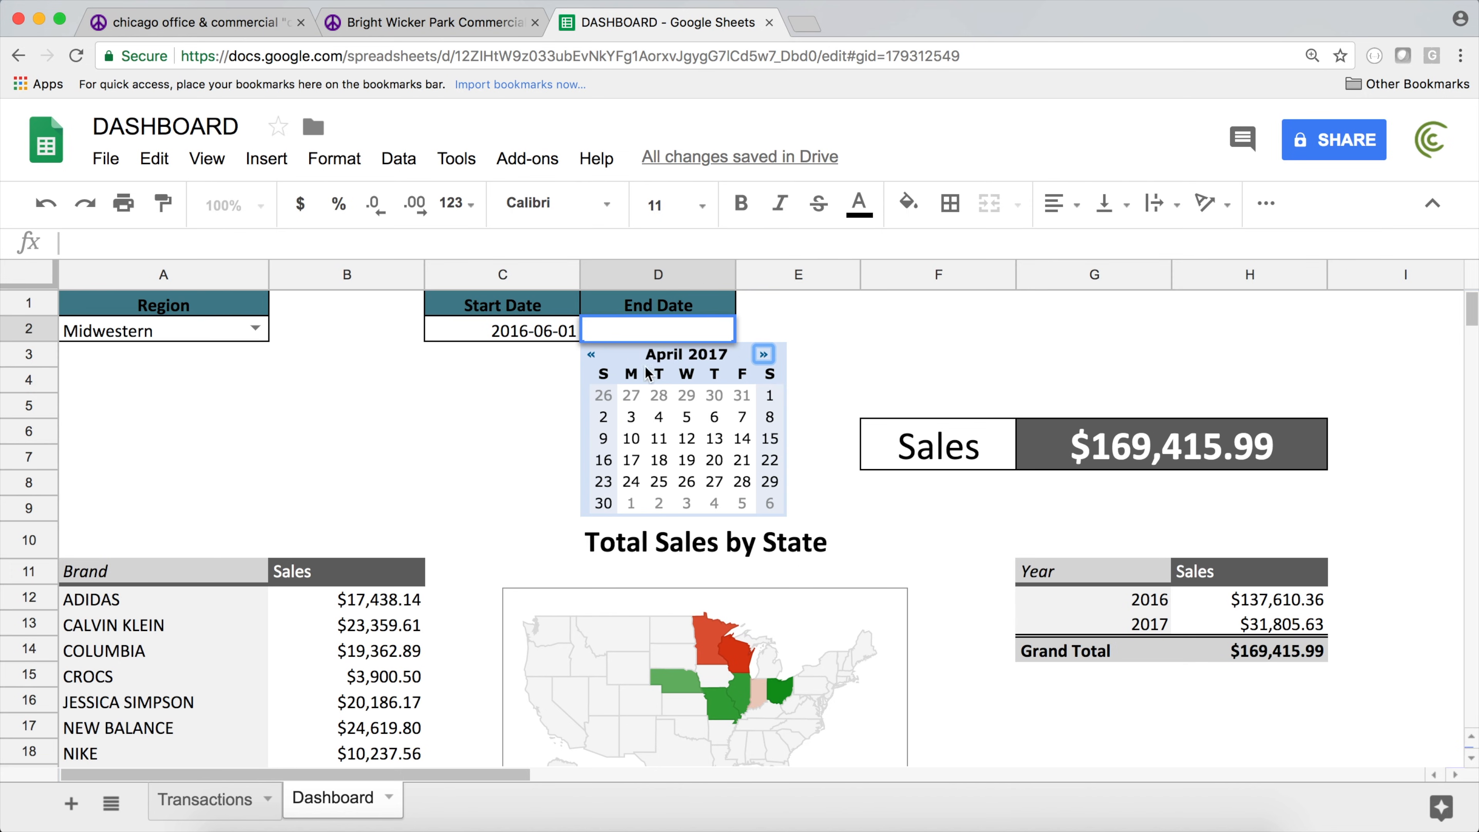
left_click(591, 355)
left_click(591, 354)
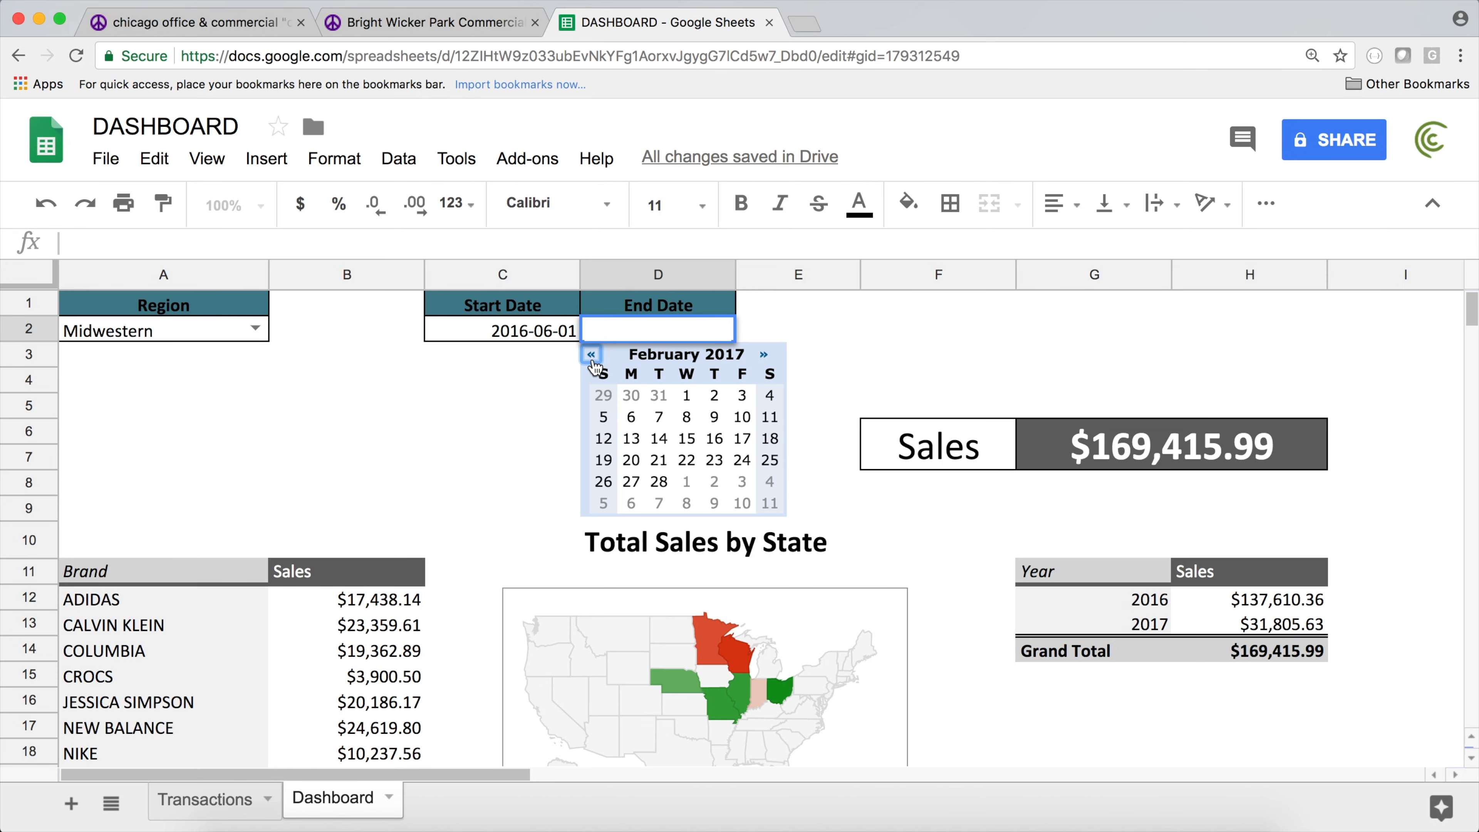
left_click(591, 355)
left_click(591, 354)
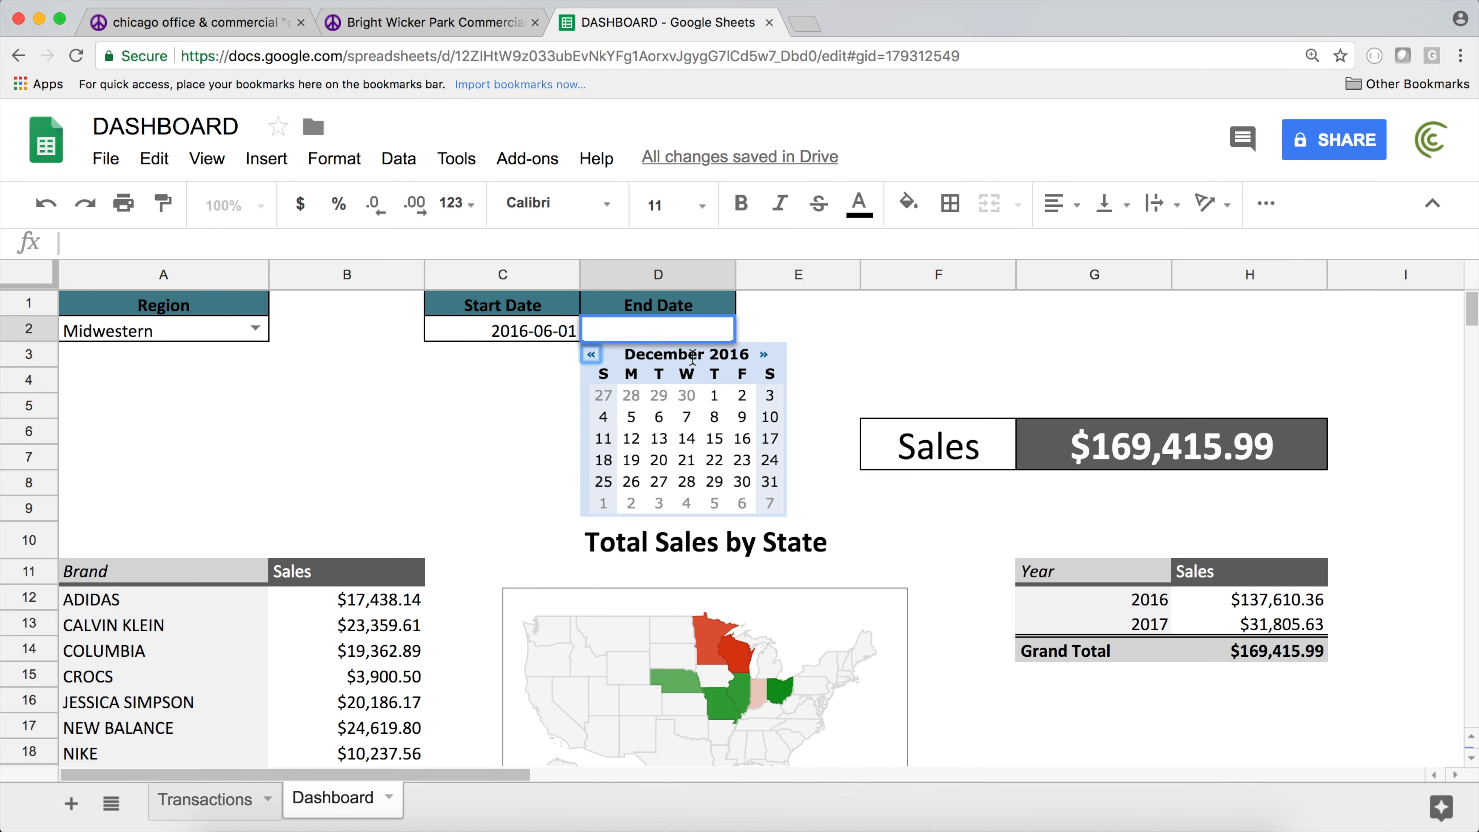
left_click(764, 354)
left_click(764, 354)
left_click(764, 354)
left_click(764, 354)
left_click(764, 354)
left_click(763, 354)
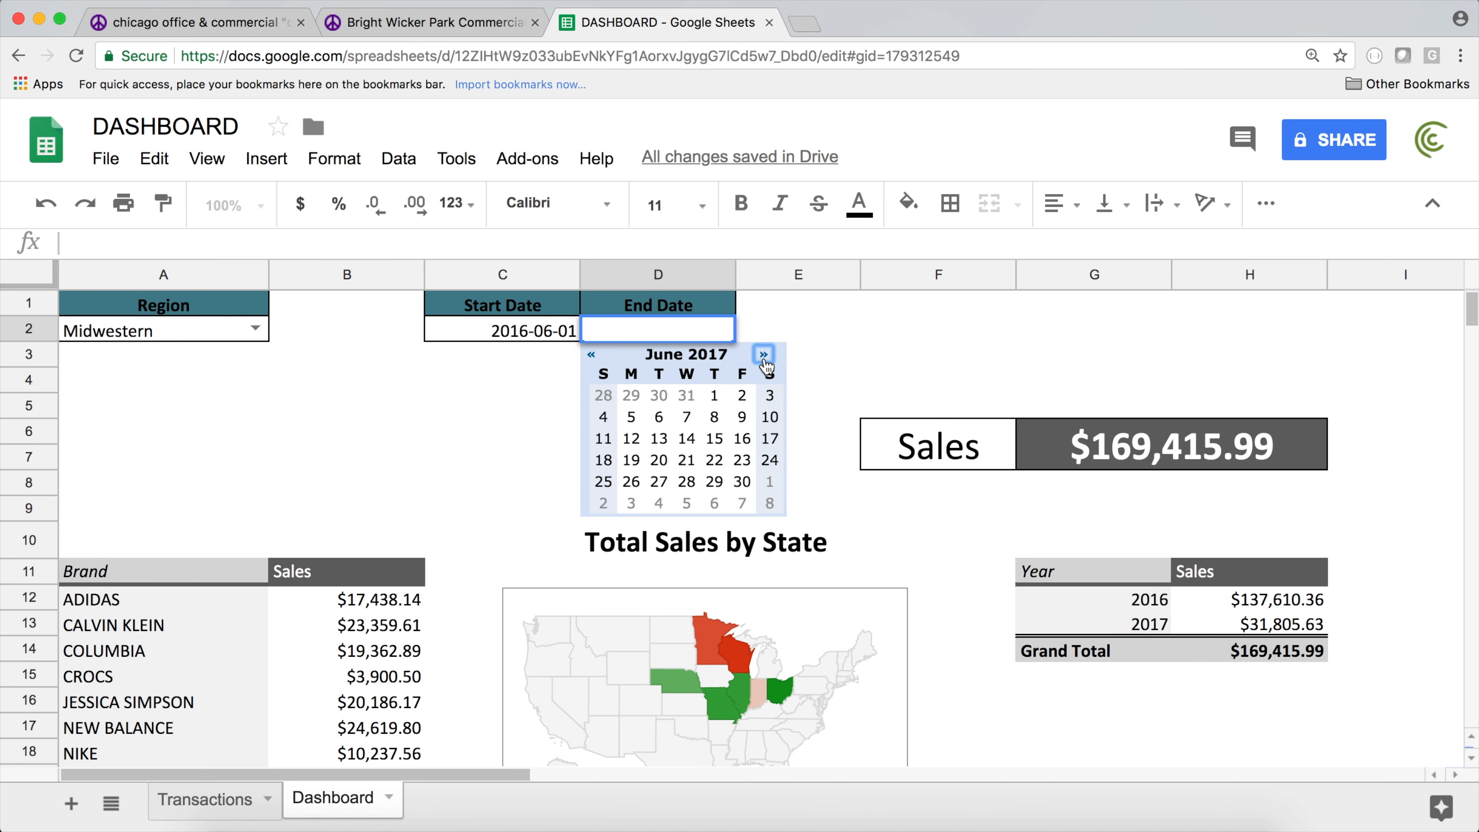
left_click(742, 481)
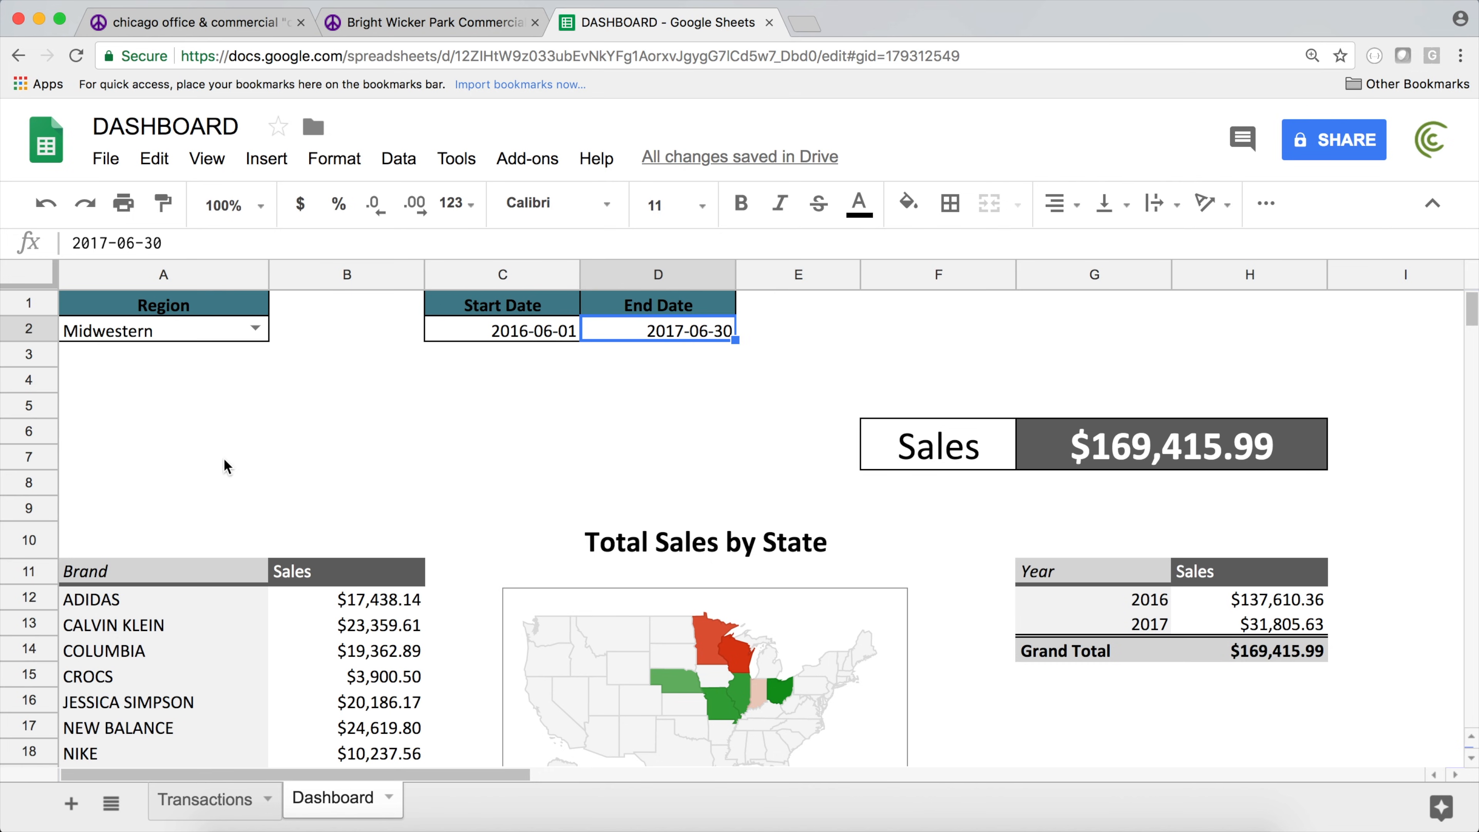
- Set the dashboard's Region filter to All and review the sales tables and state map for the chosen date range
scroll(388, 463, "down", 8)
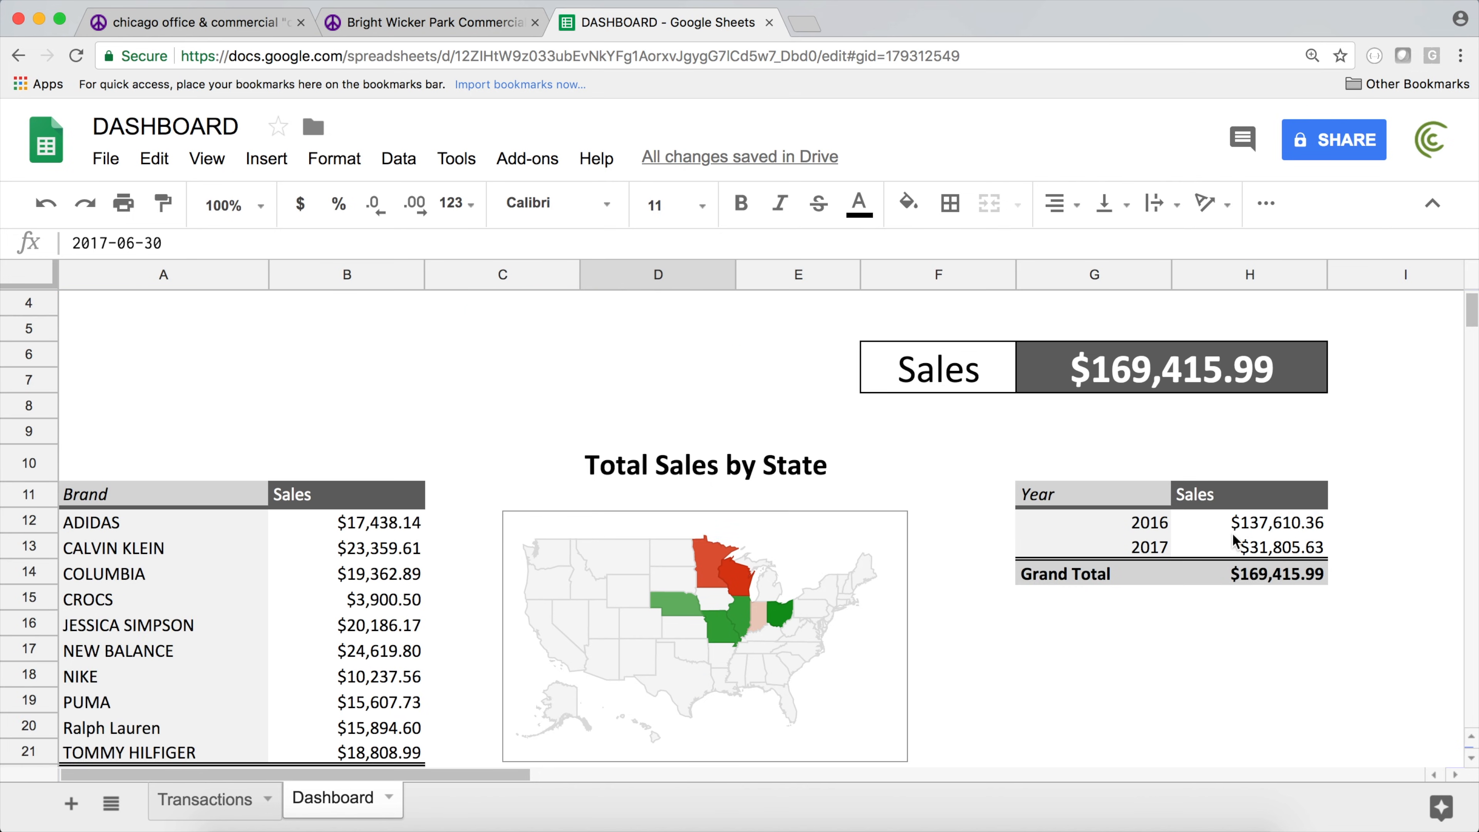
scroll(389, 463, "up", 8)
left_click(255, 329)
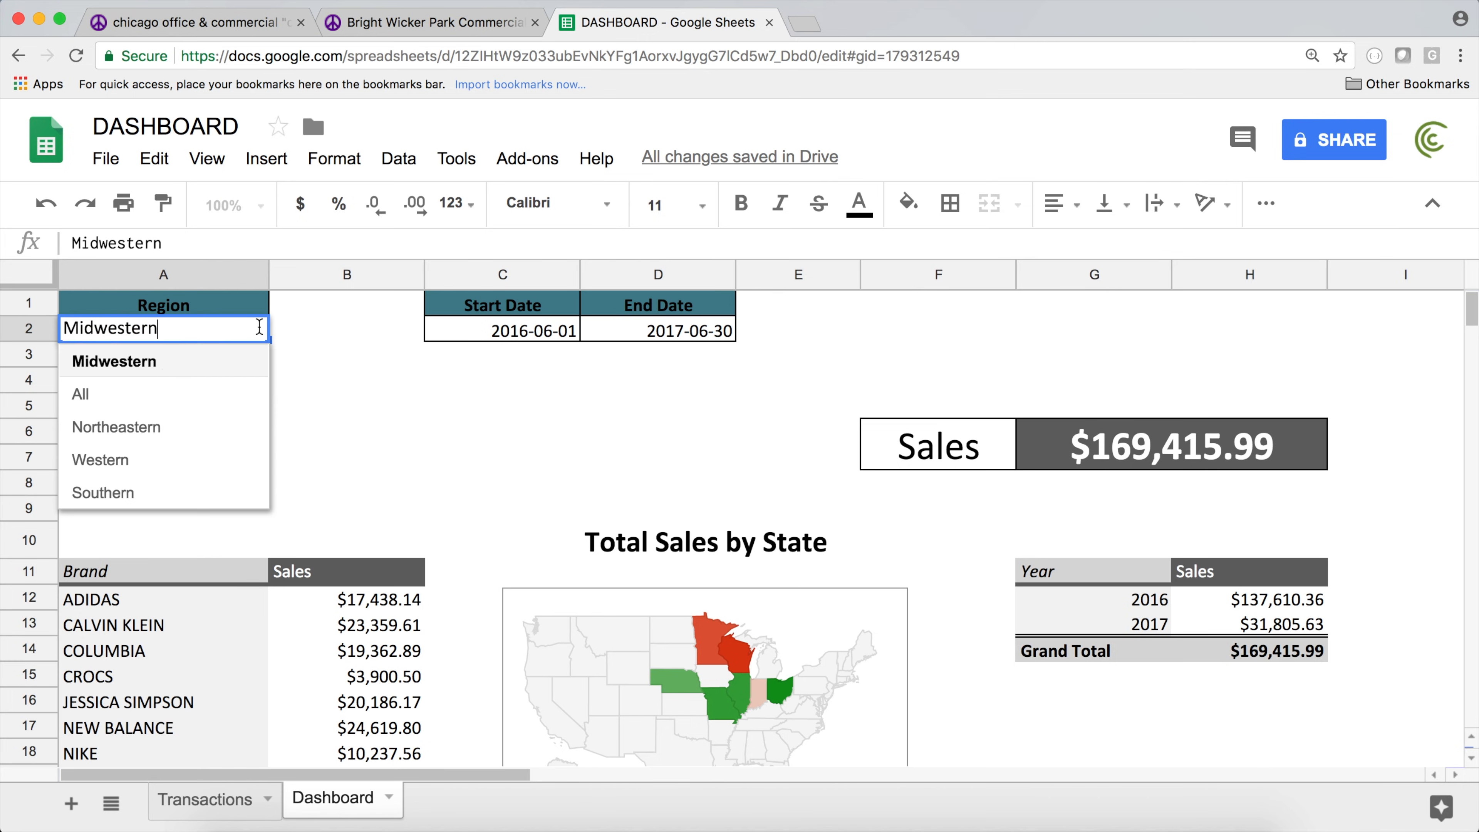
left_click(128, 396)
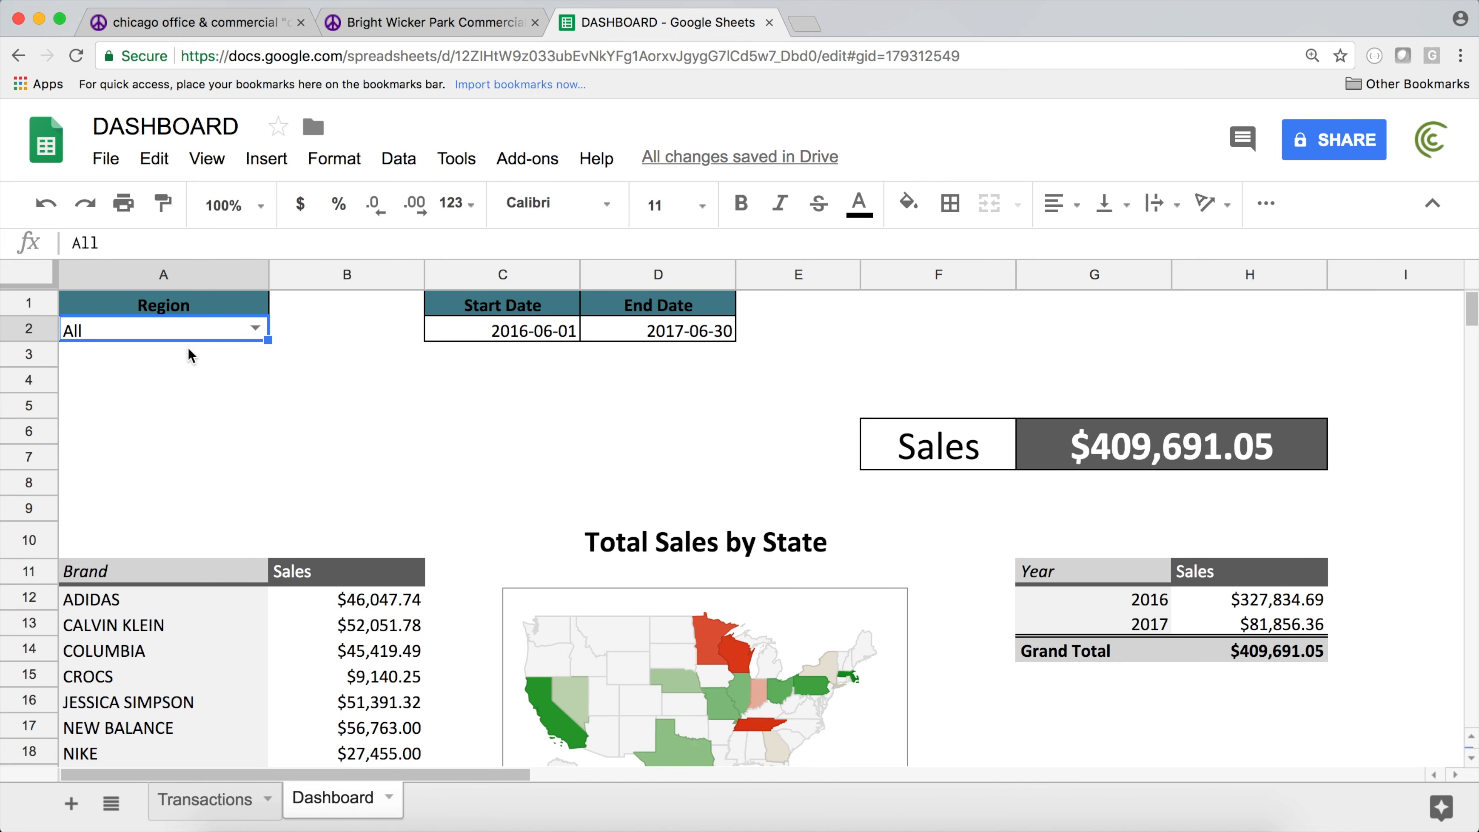
left_click(552, 332)
left_click(616, 338)
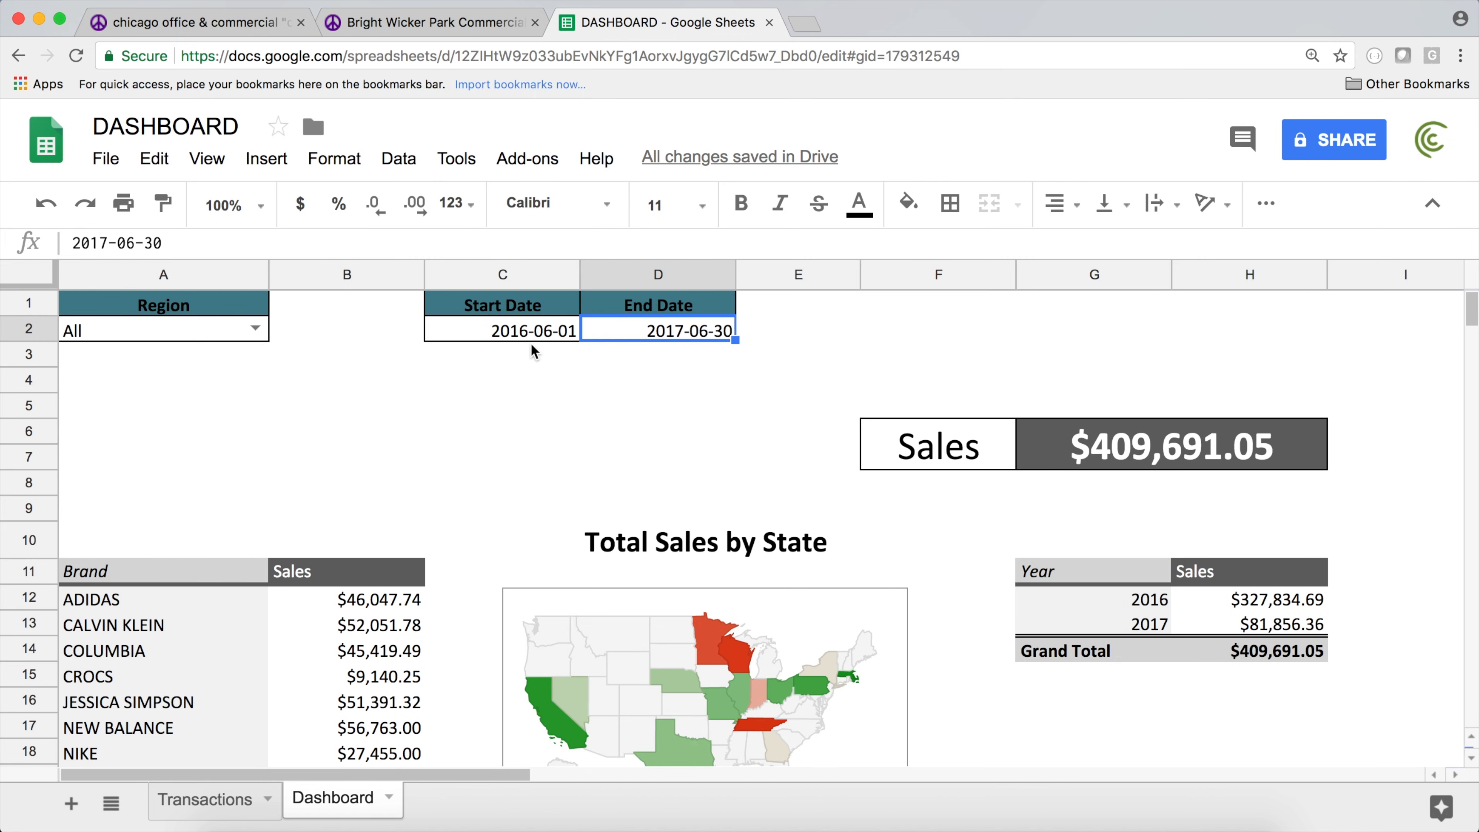
scroll(544, 428, "down", 10)
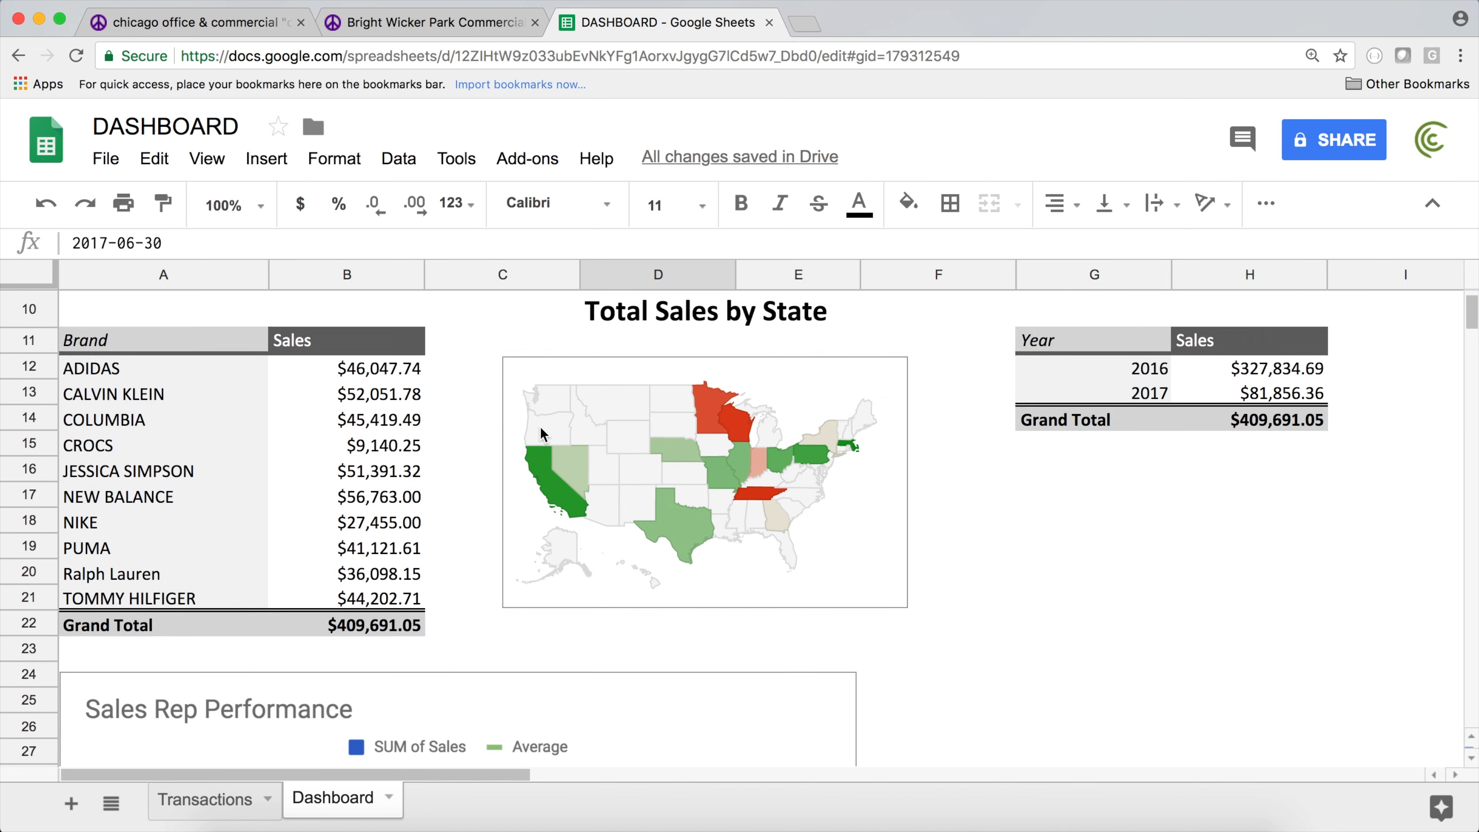
- Look over the dashboard from the state map down to the sales rep chart and back up to its filters
scroll(540, 429, "down", 4)
scroll(540, 429, "up", 15)
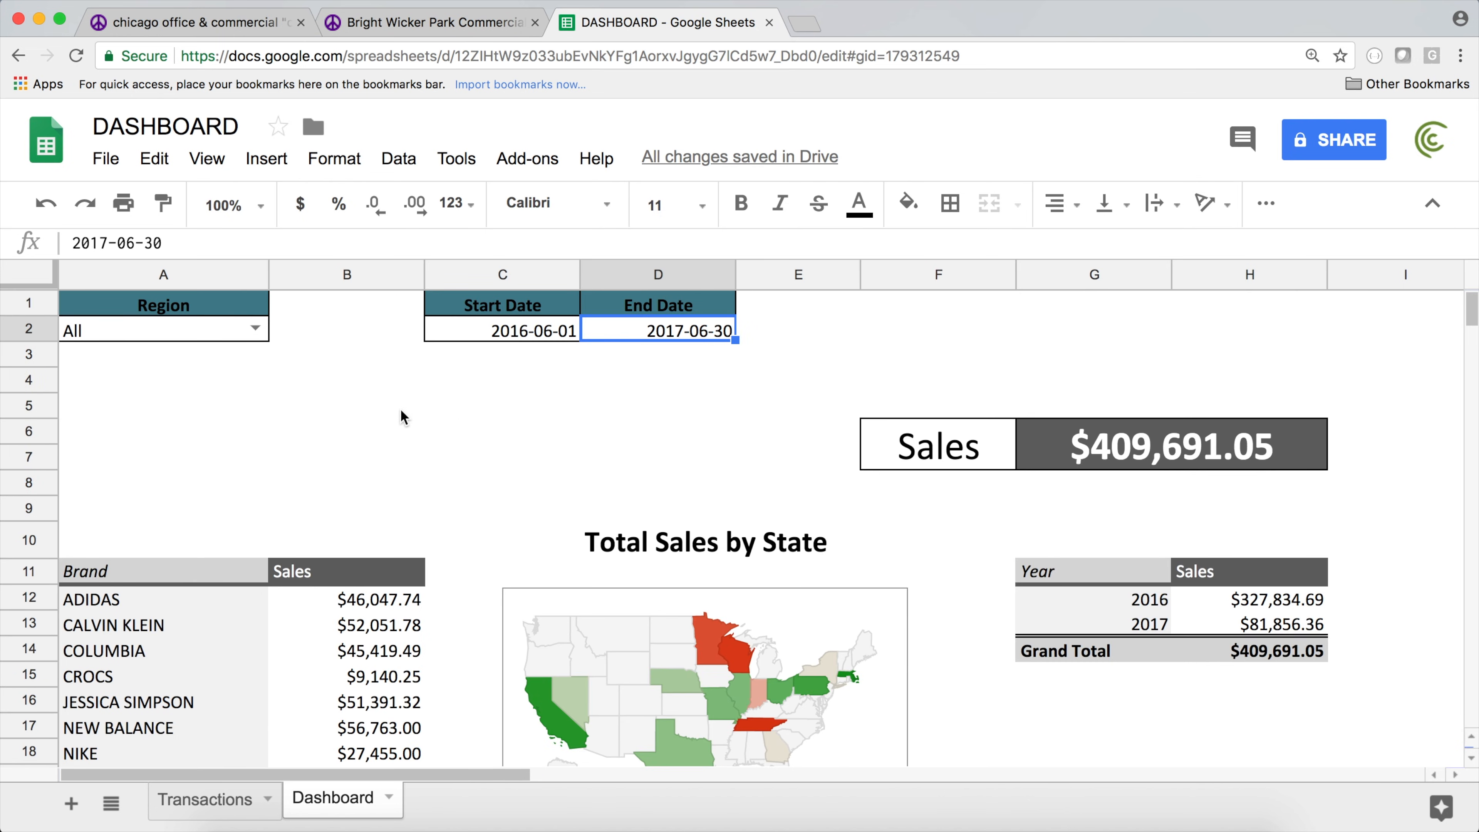
left_click(147, 307)
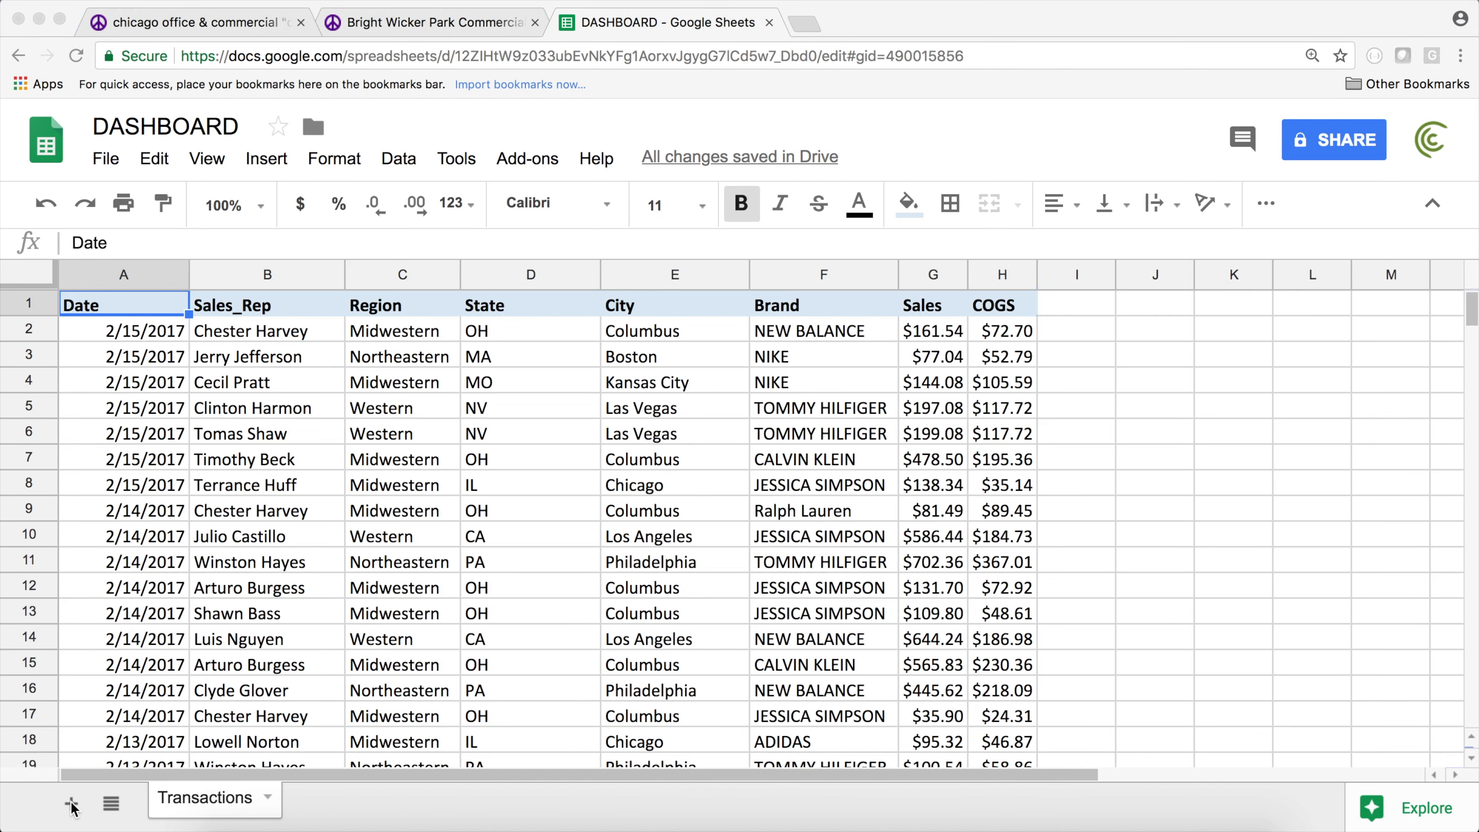
- List the functions QUERY, JOIN, TEXTJOIN and & in cells J5 to J8 beside the Transactions data
left_click(1163, 410)
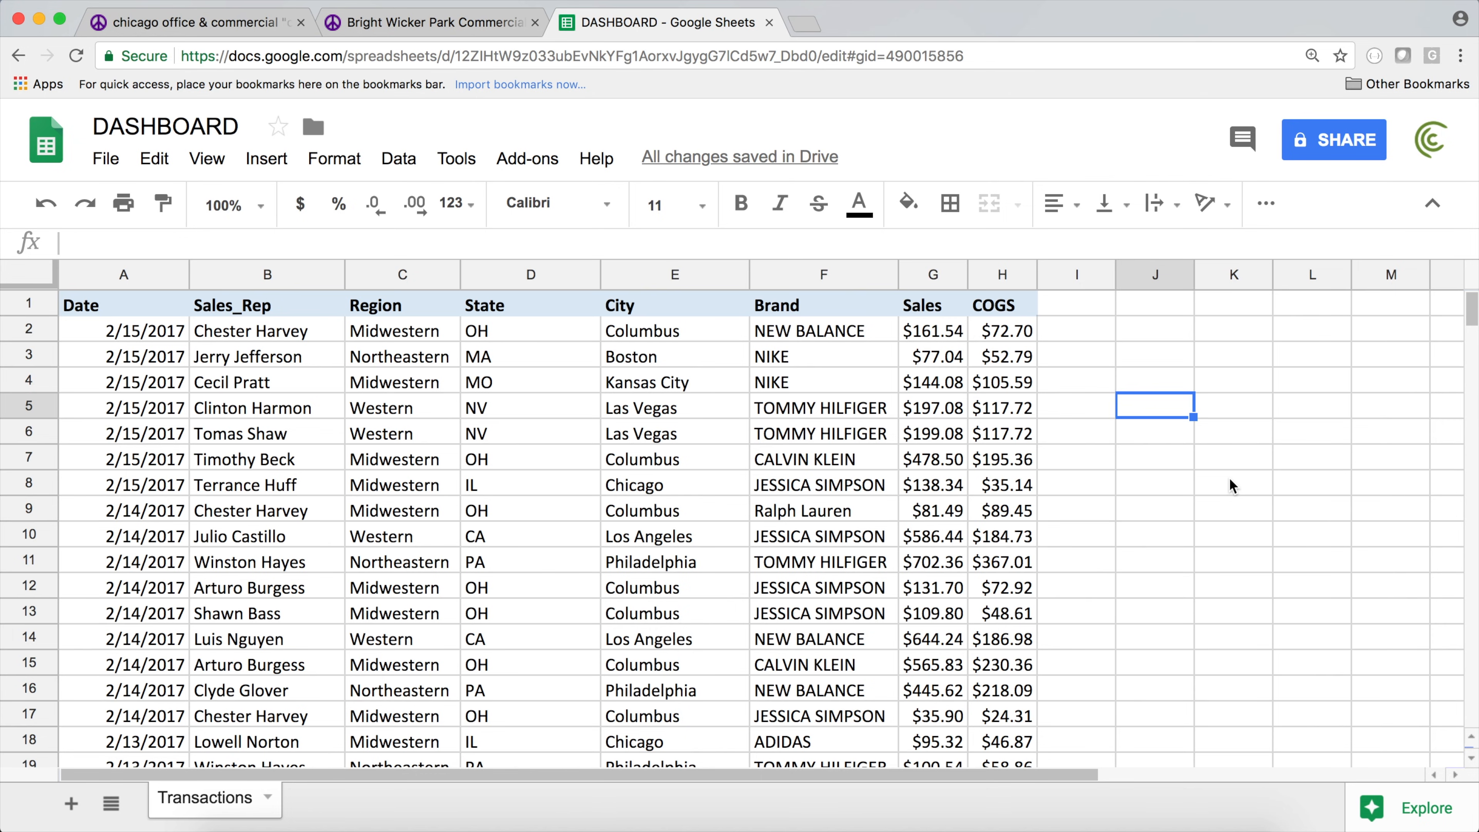
type("QUERY")
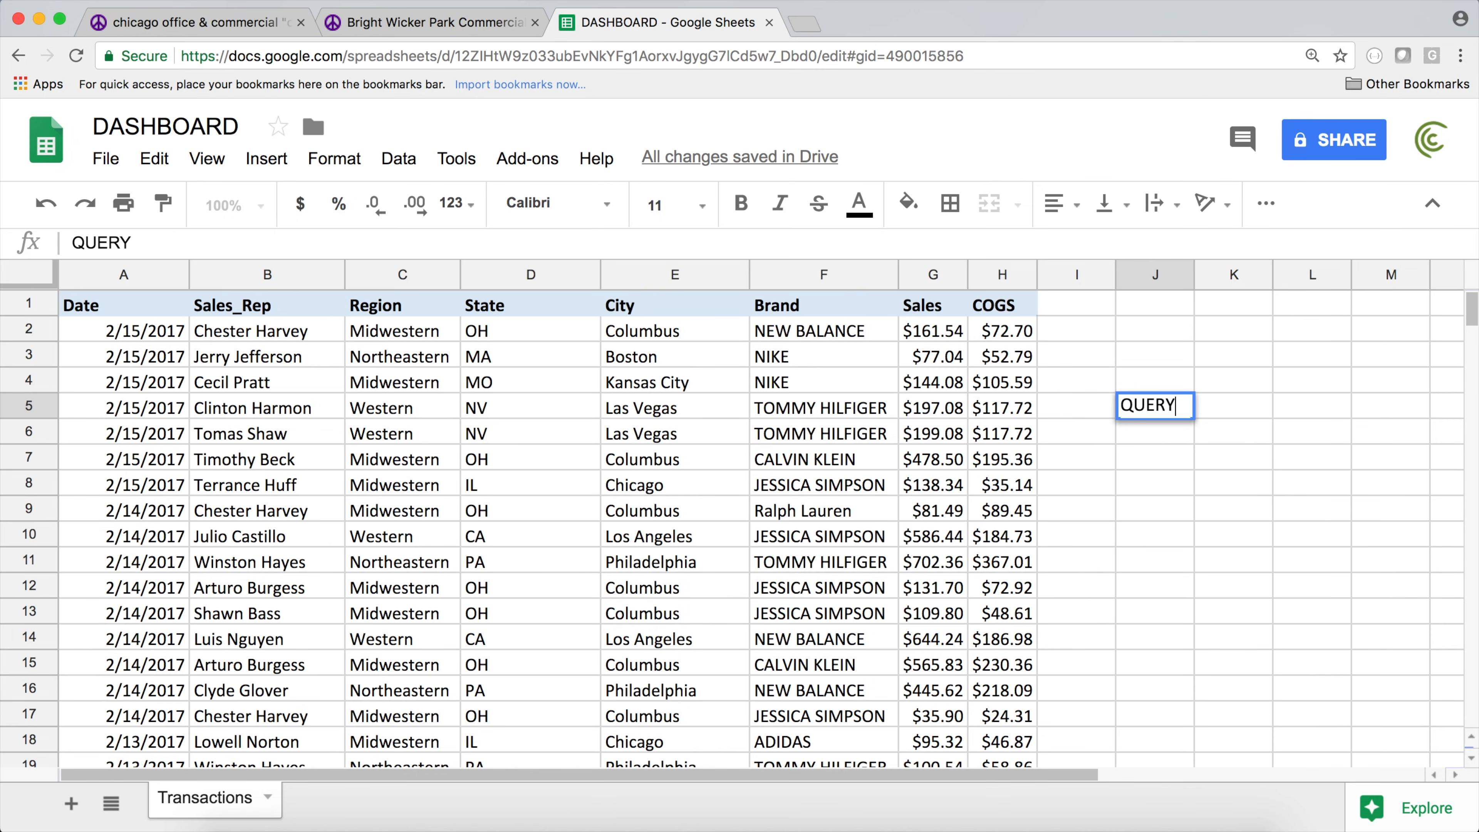
key("Return")
type("JOIN")
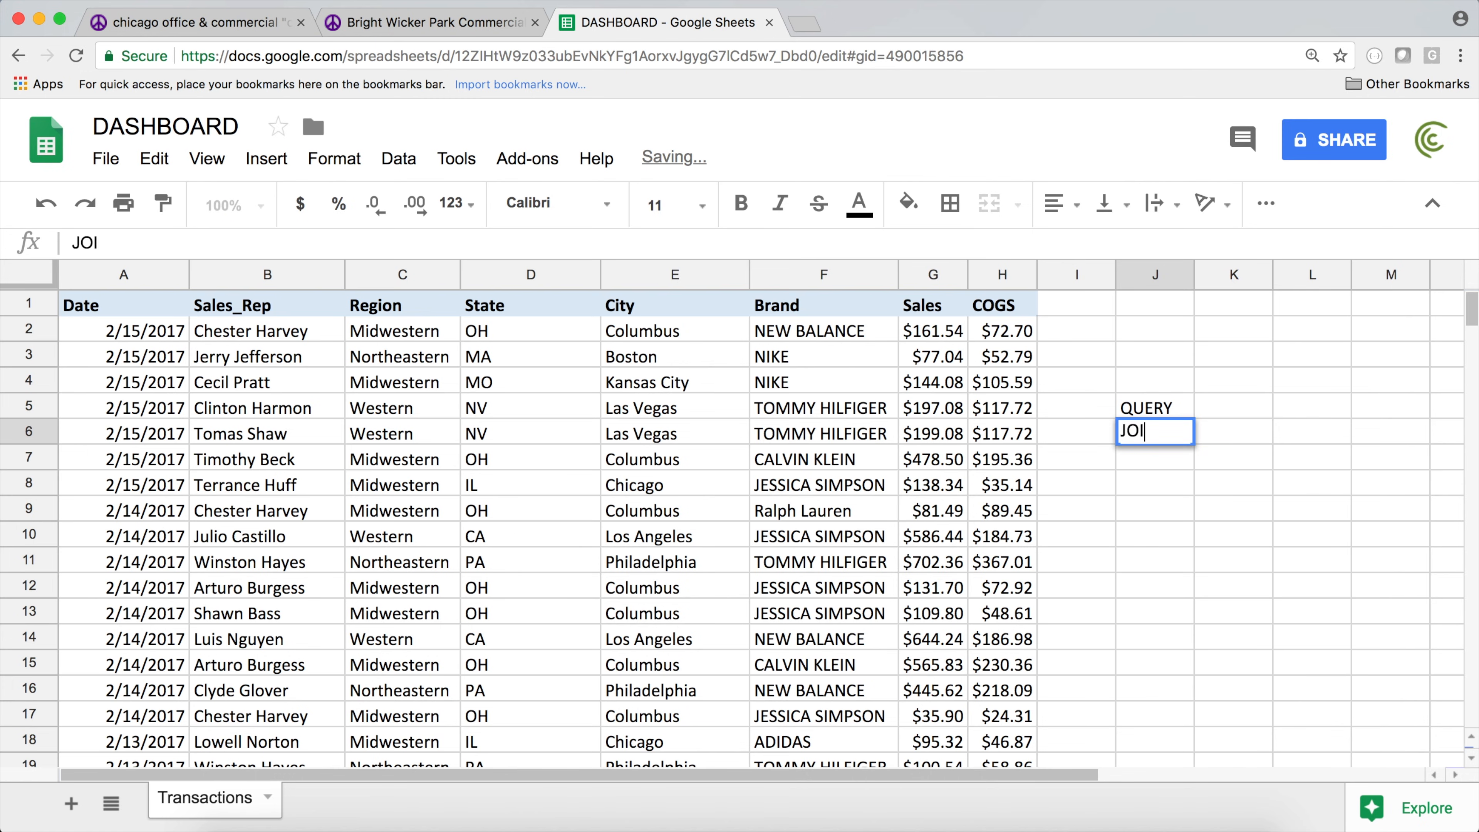
key("Return")
type("TEXTJOIN")
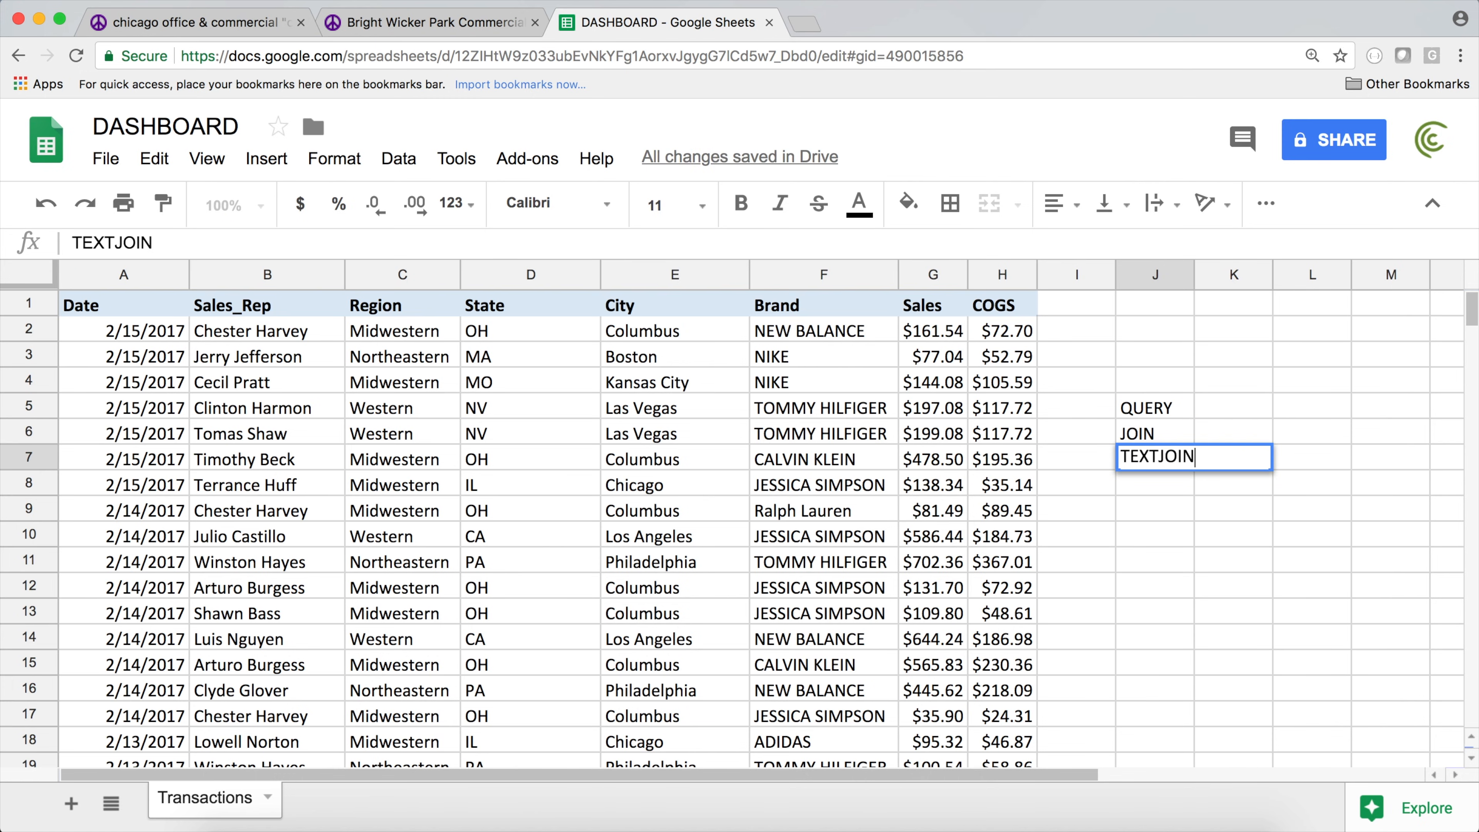
key("Return")
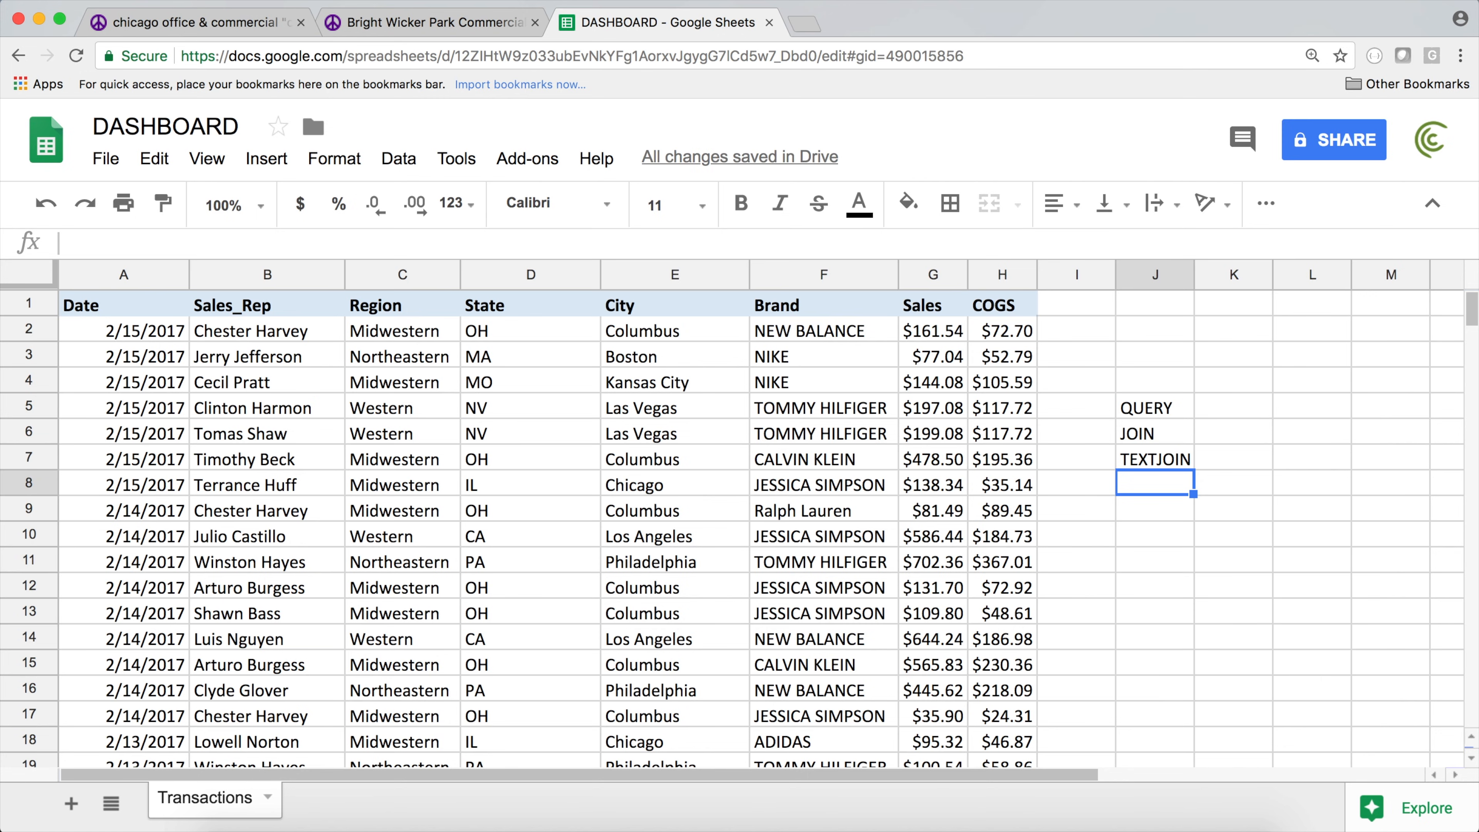
type("&")
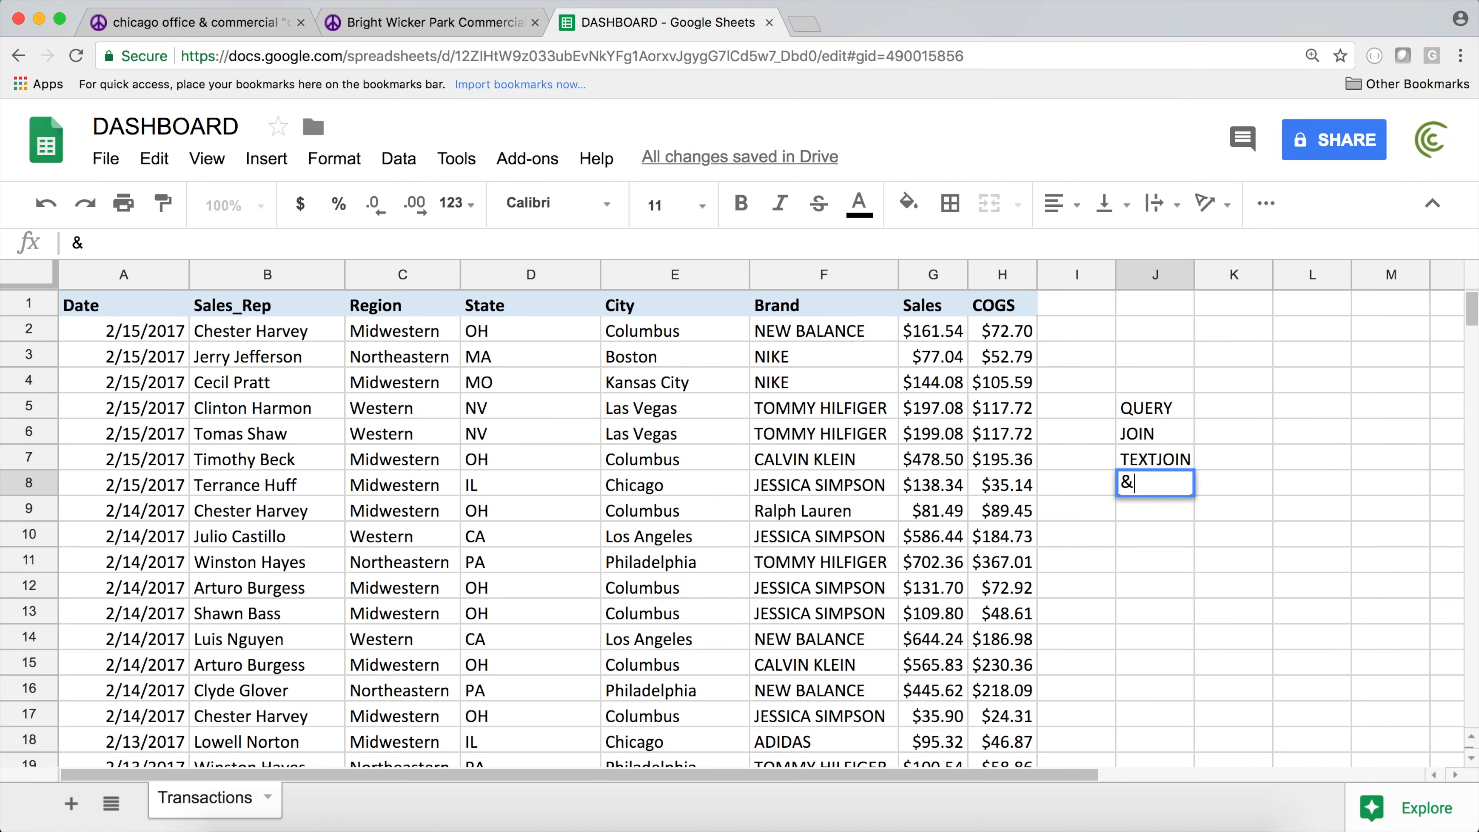
key("Return")
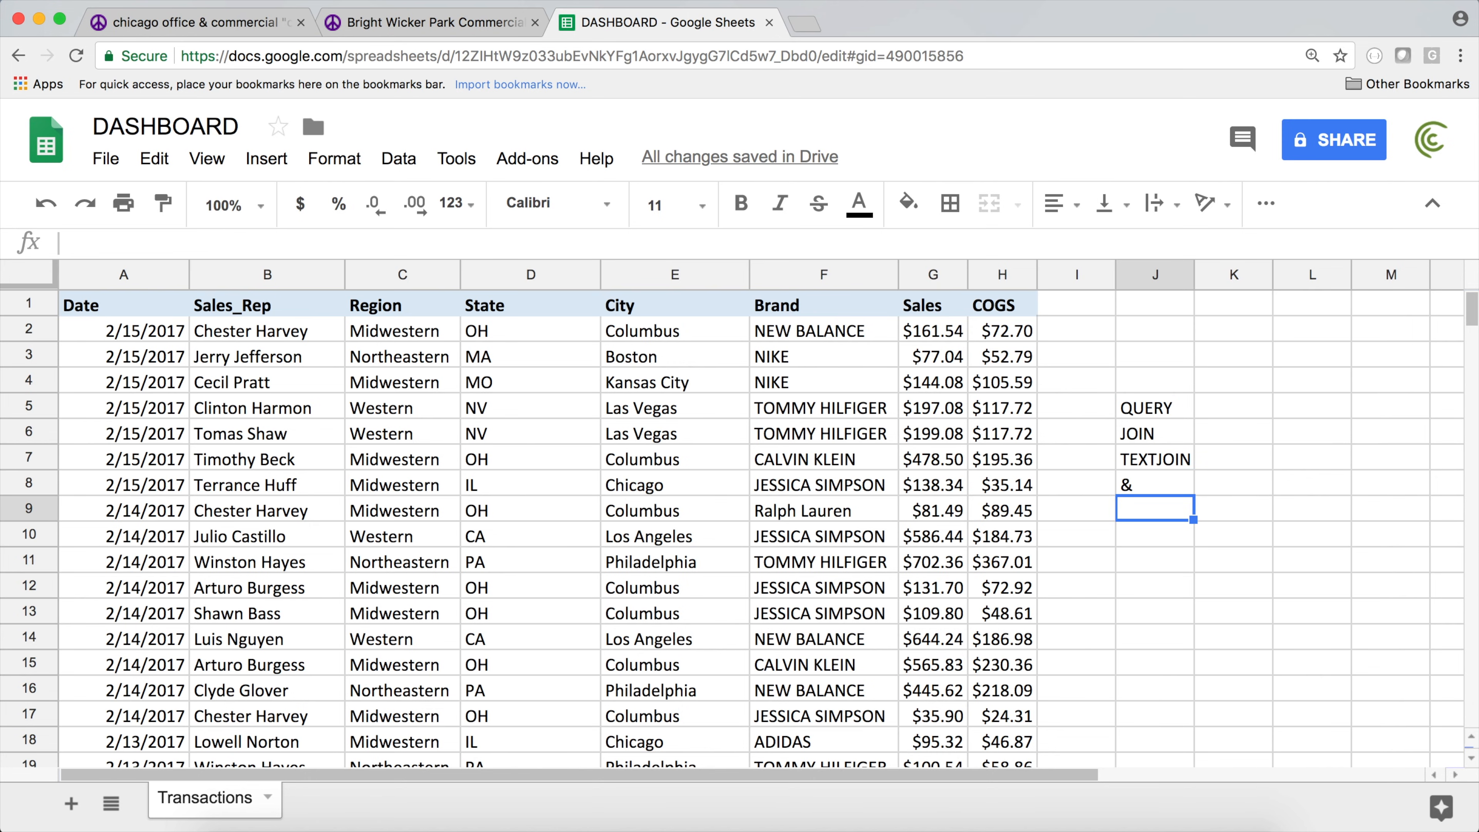
- Extend the list in cells J9 to J12 with PIVOT TABLES, CHARTS, IF and IFS
type("PIVOT AB")
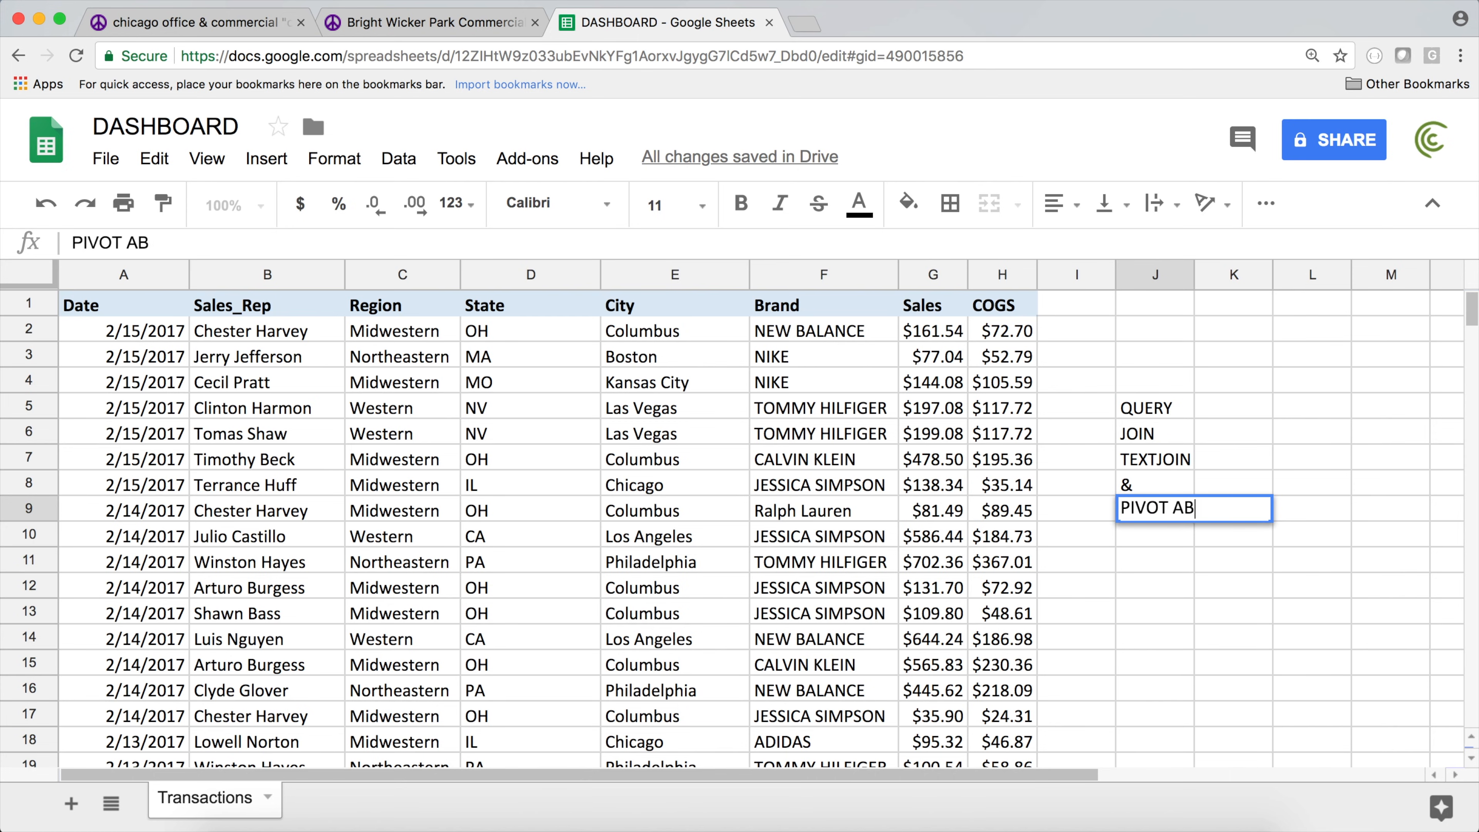
key("BackSpace")
key("BackSpace")
type("TABLES")
key("Return")
type("CHARTS")
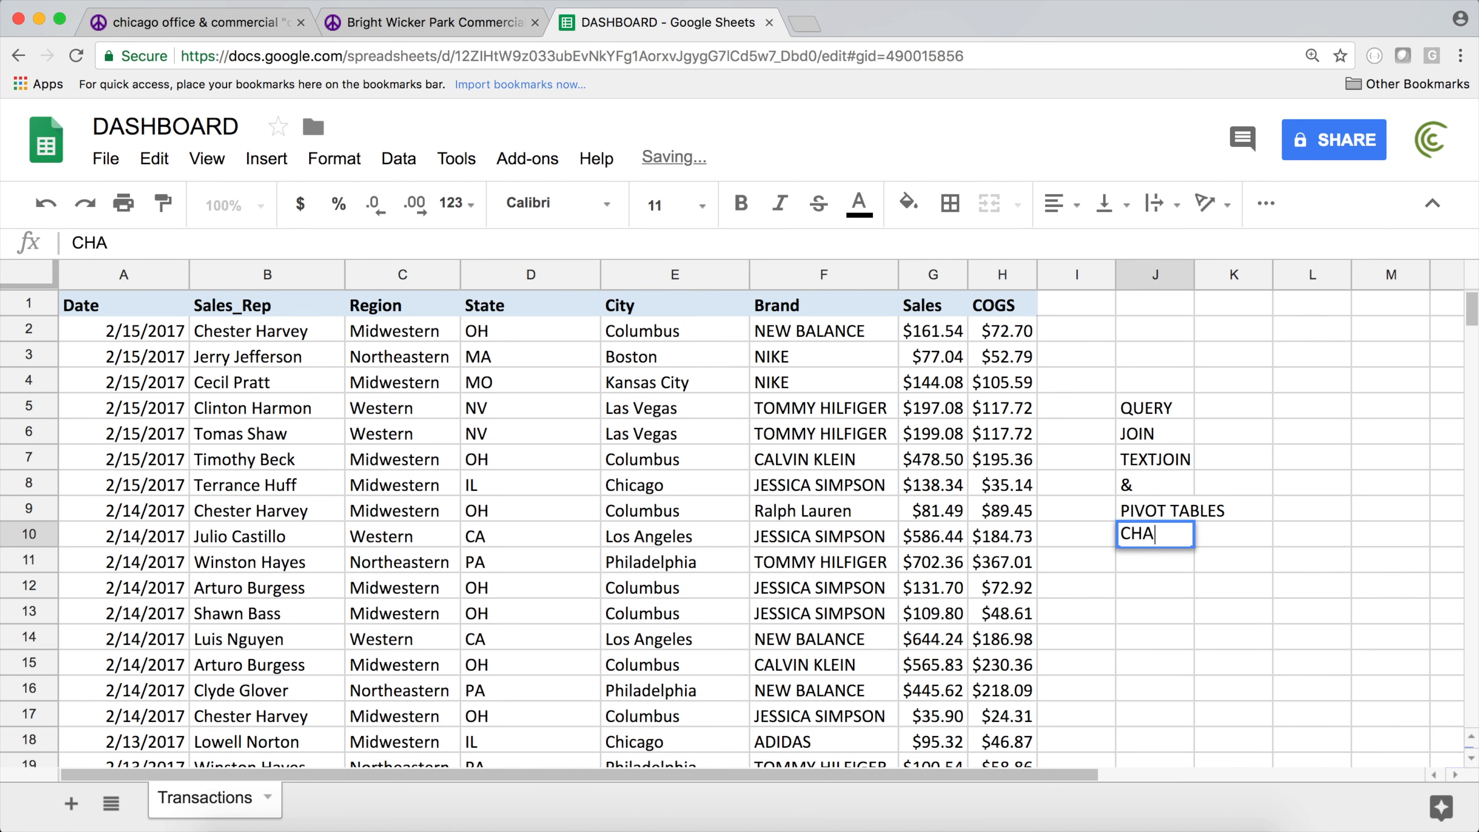
key("Return")
type("IF")
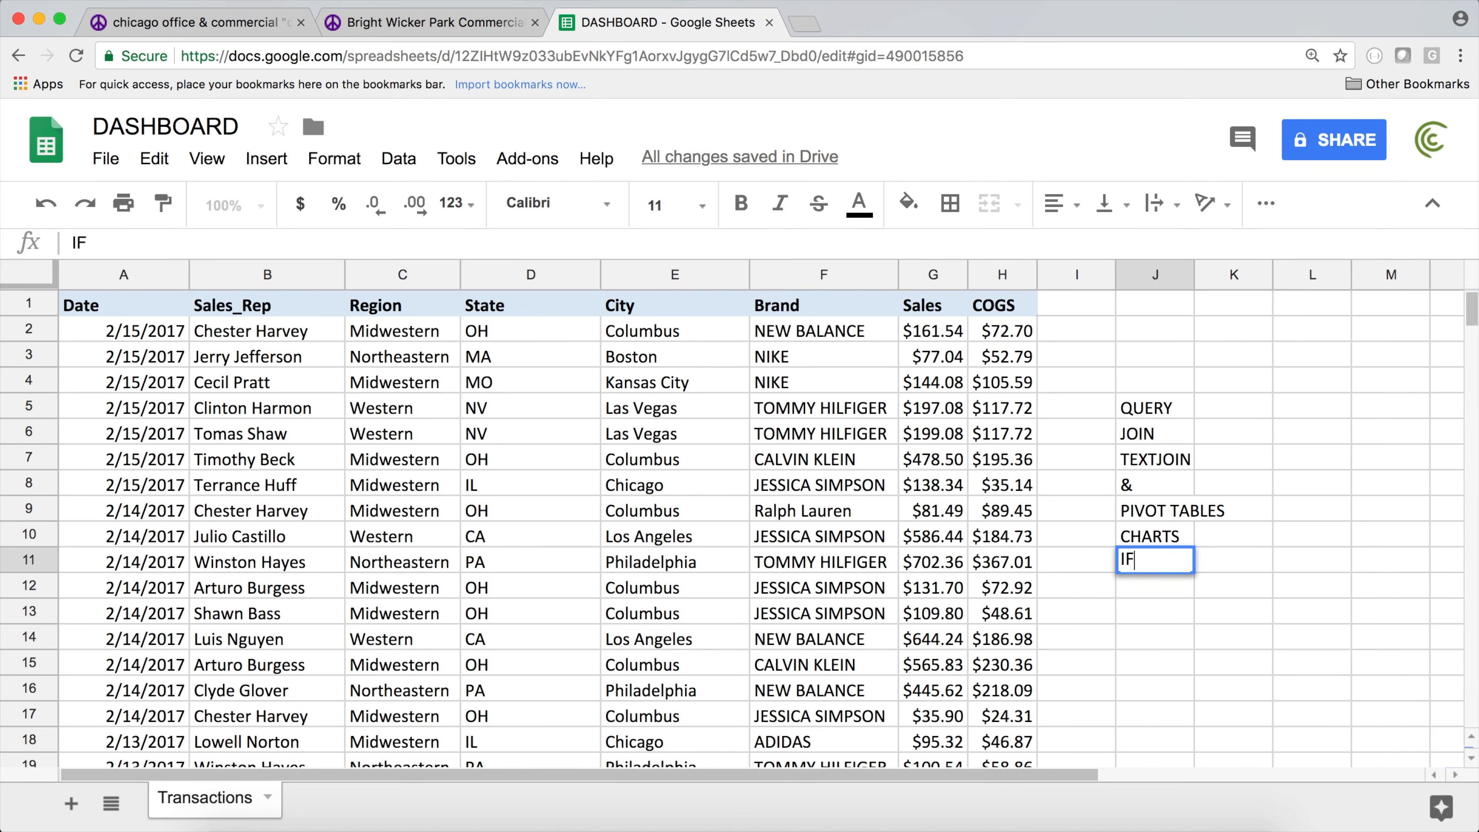
key("Return")
type("IFS")
key("Return")
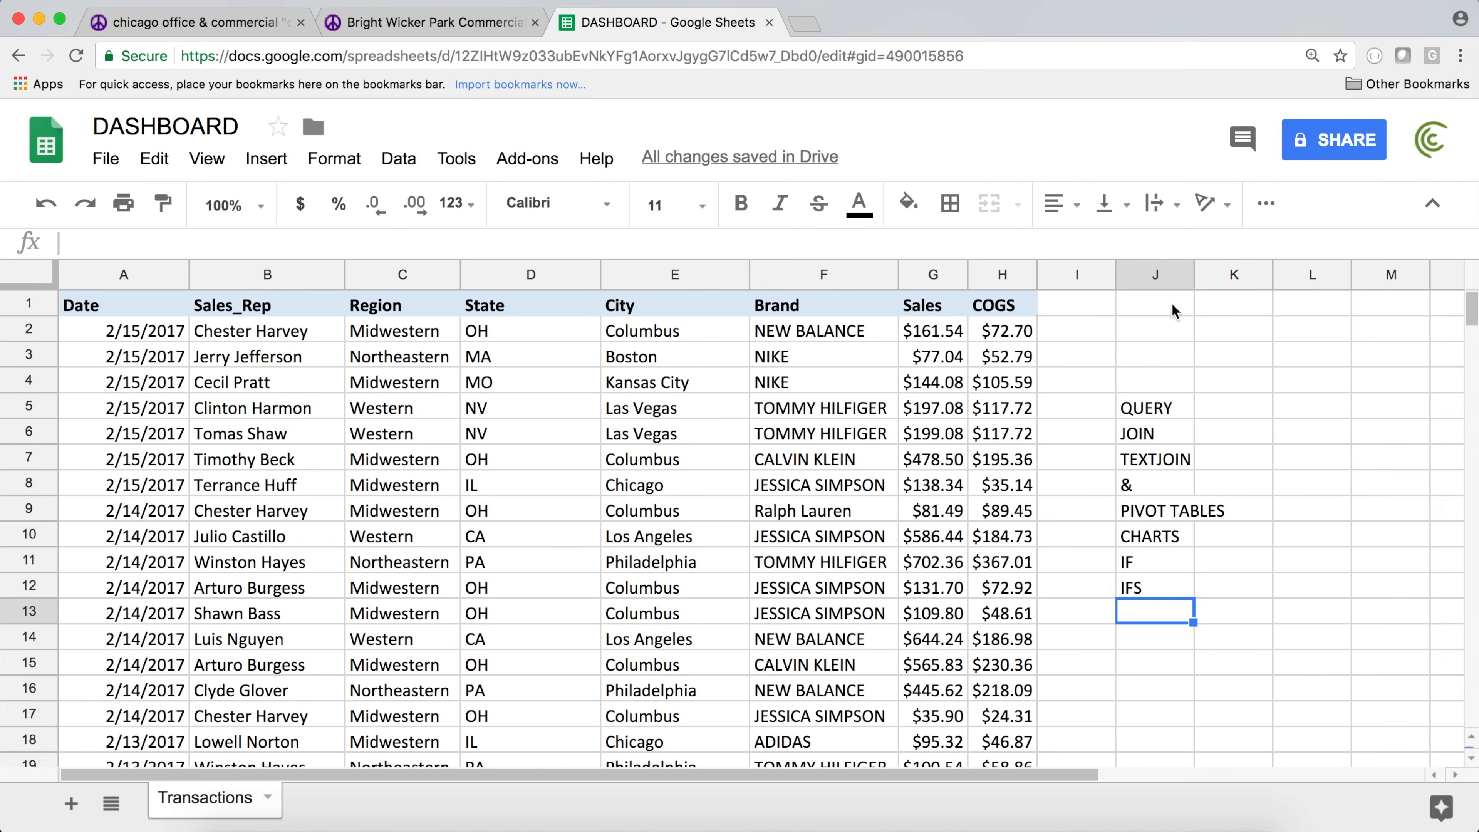
- Delete column J holding the list of functions from the Transactions sheet
right_click(1158, 278)
left_click(1230, 537)
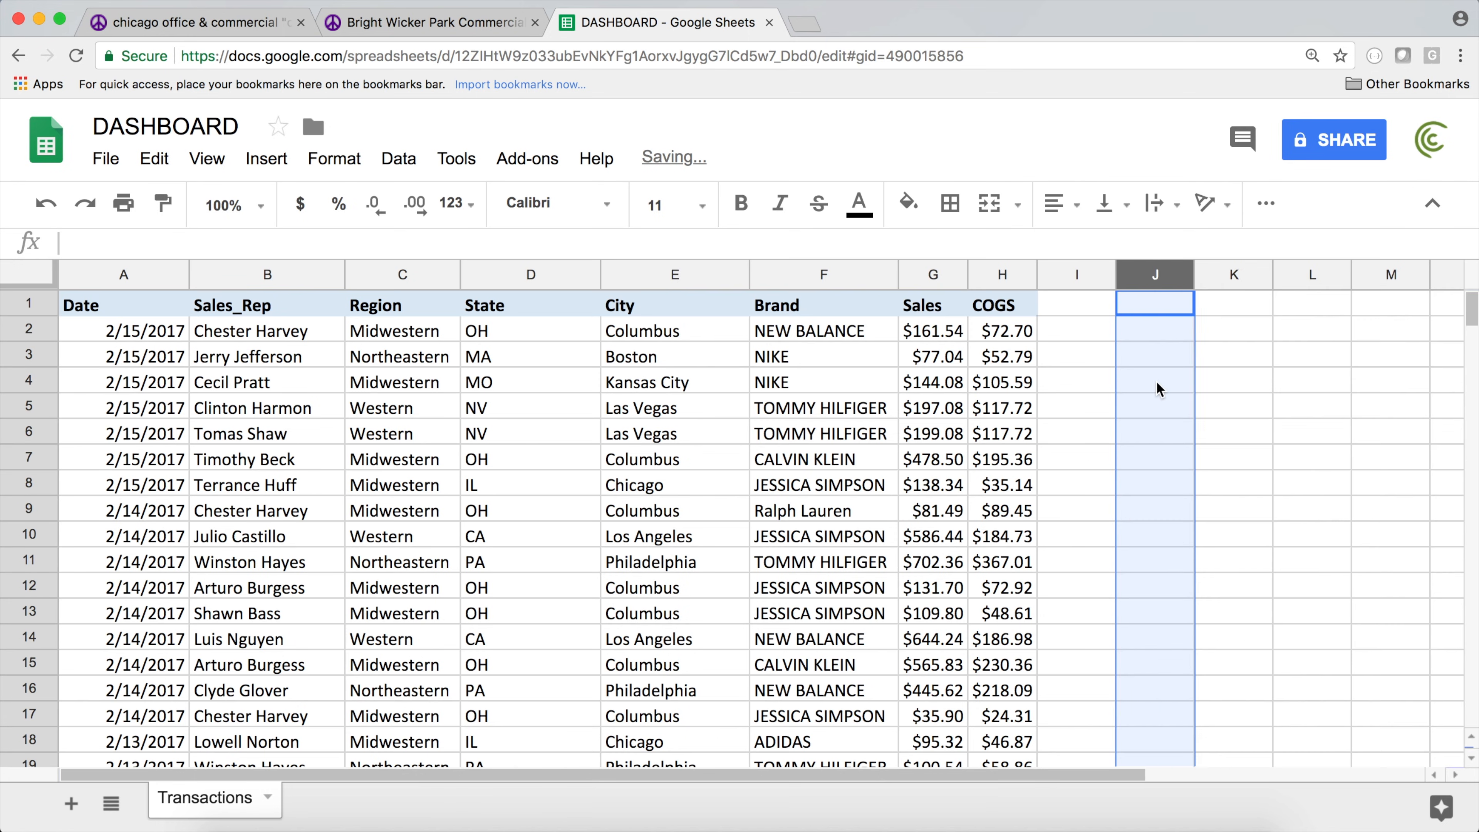
left_click(1150, 305)
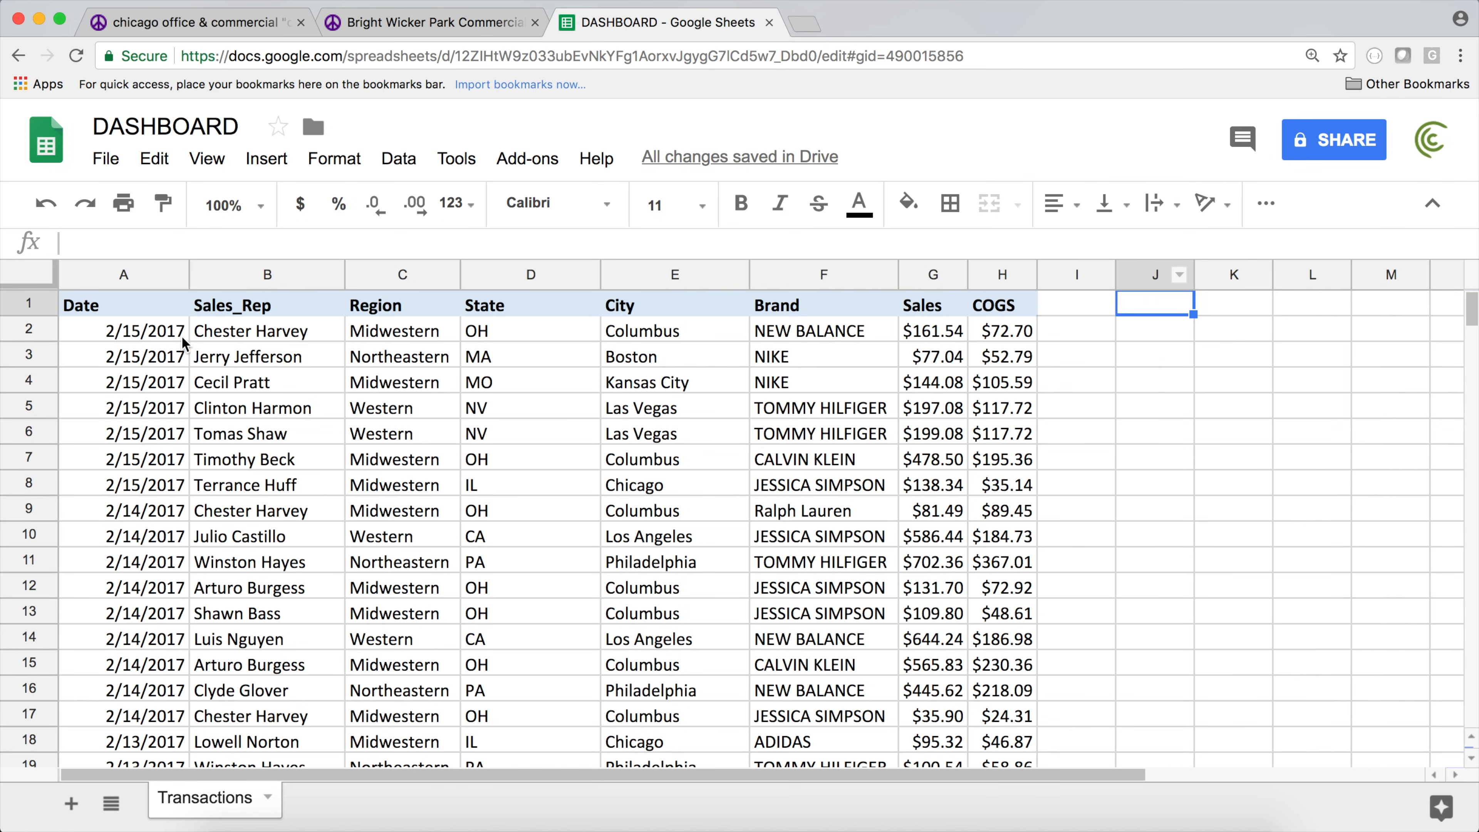
- Add a new sheet after Transactions and name it TempDataSet
left_click(133, 312)
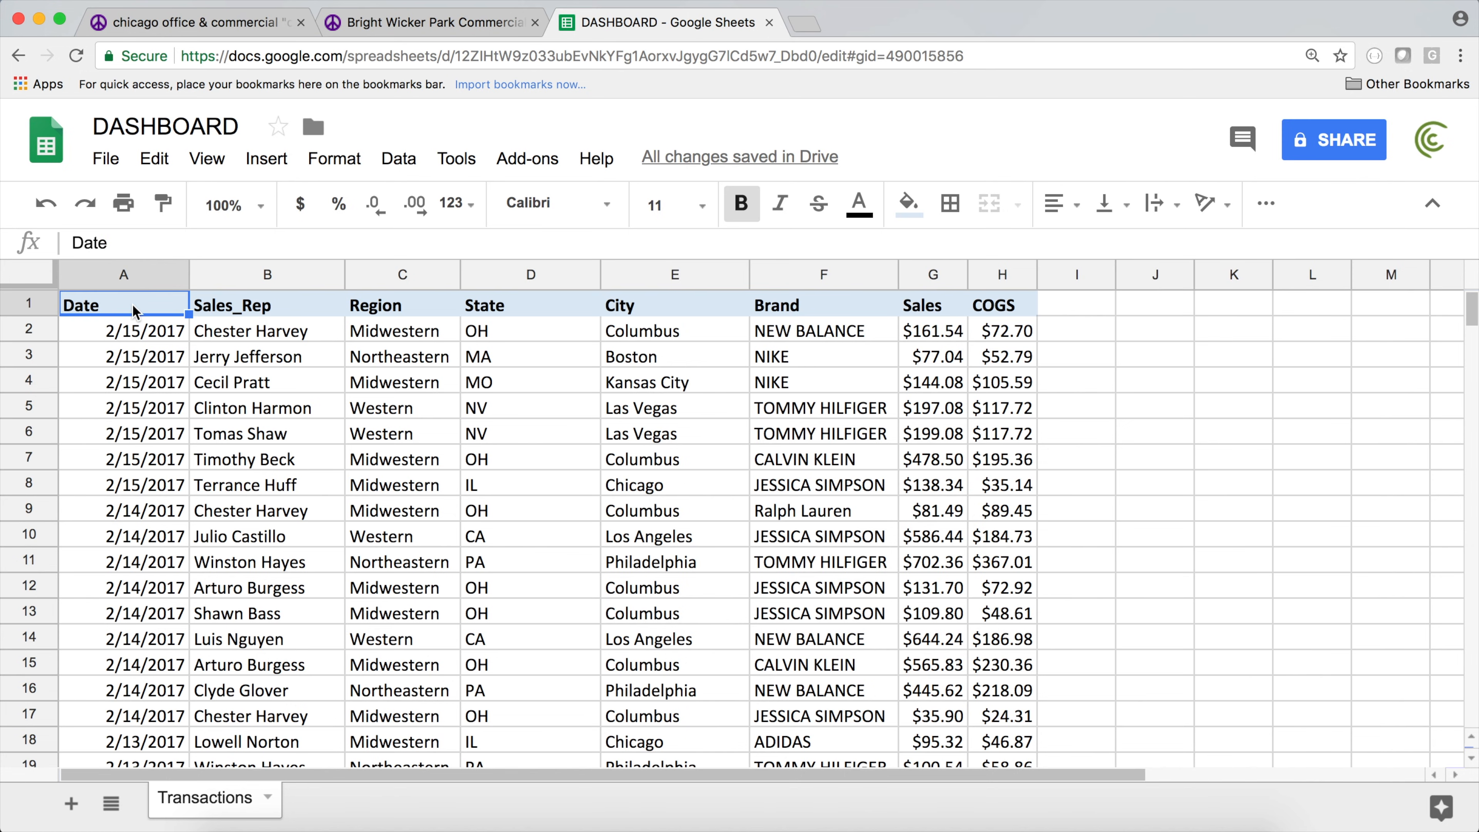
left_click(73, 806)
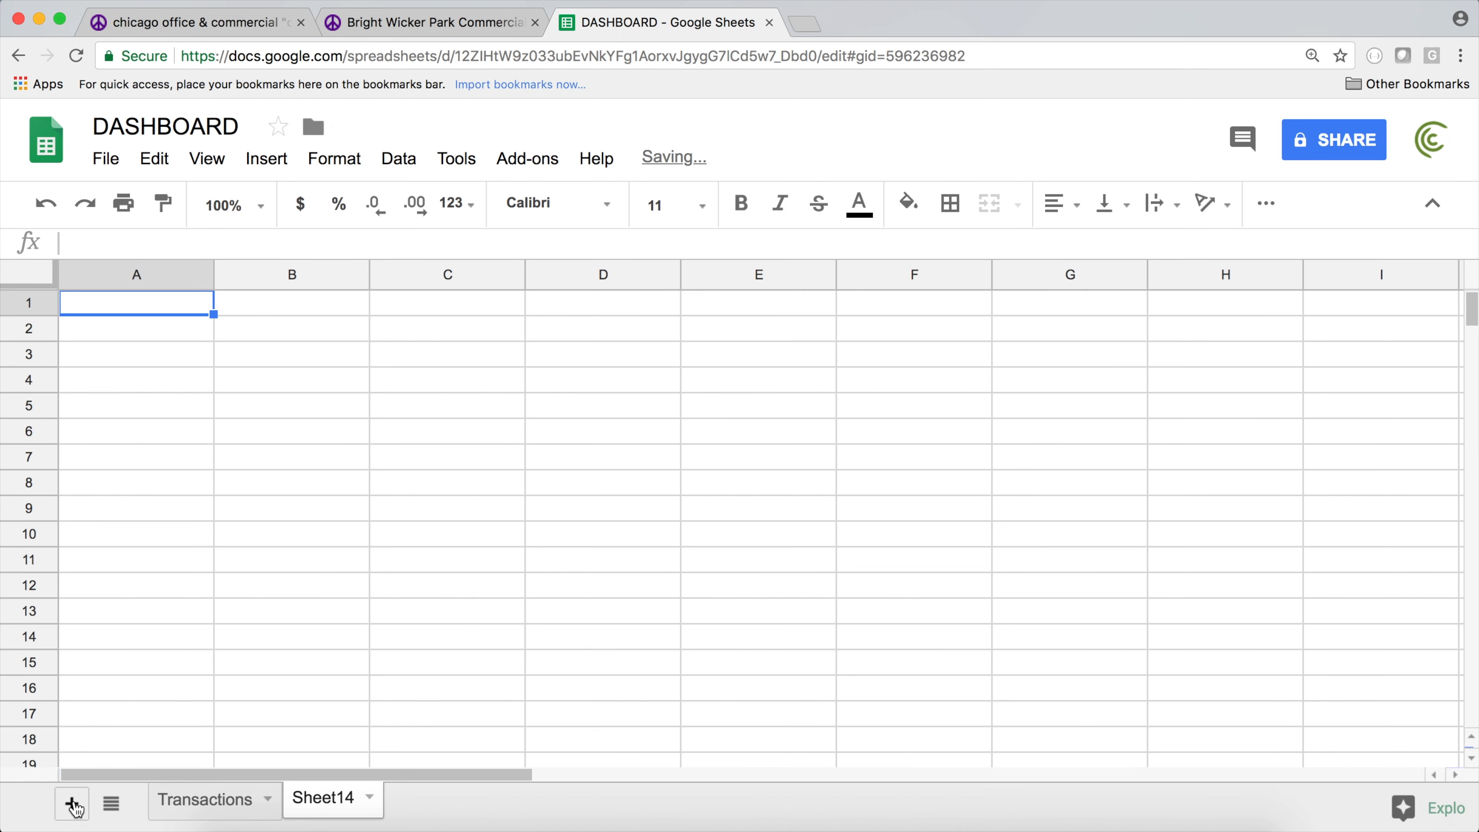
double_click(333, 810)
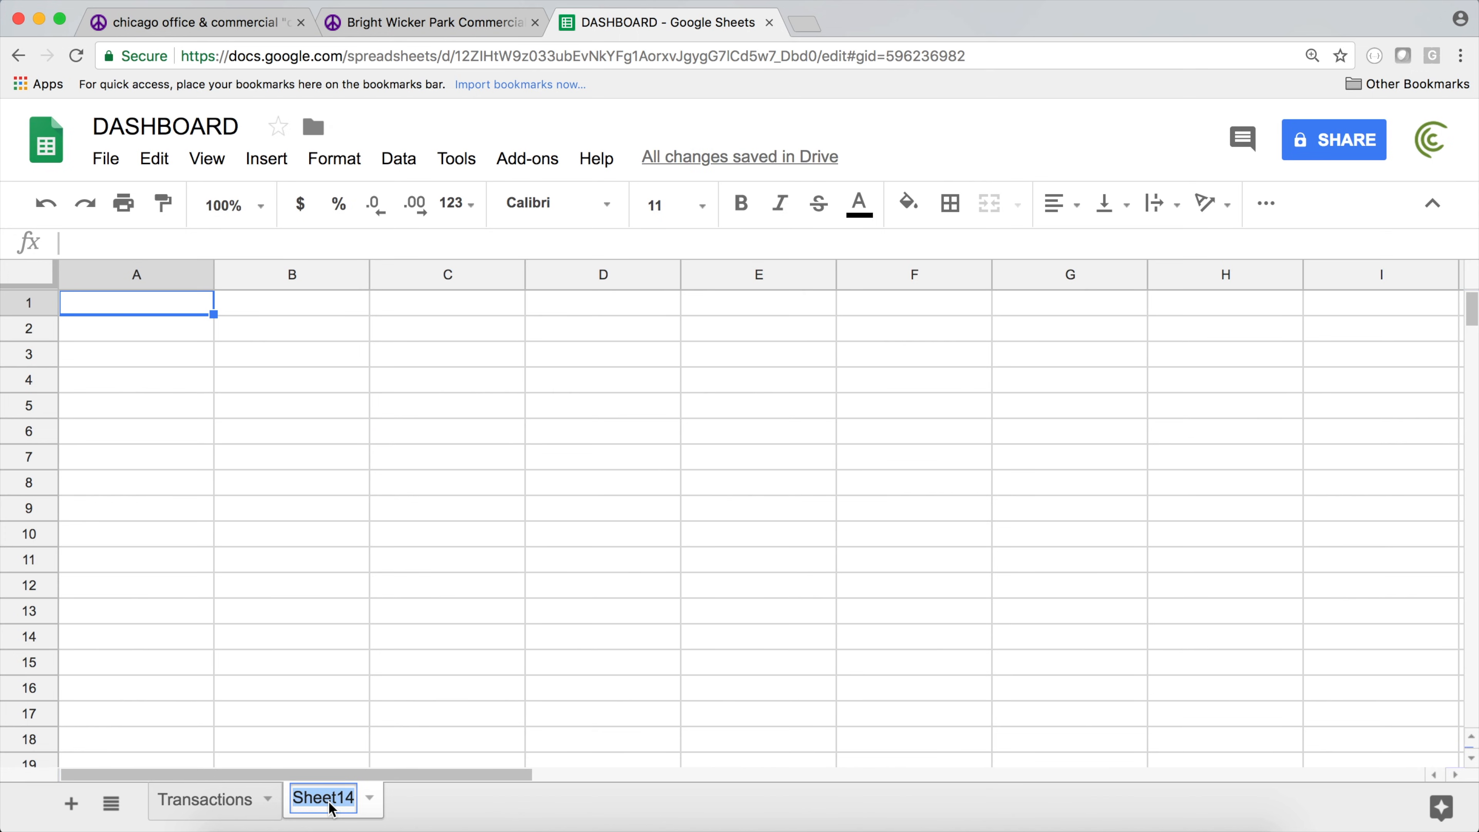
type("Data")
key("BackSpace")
key("BackSpace")
key("BackSpace")
key("BackSpace")
type("Tem")
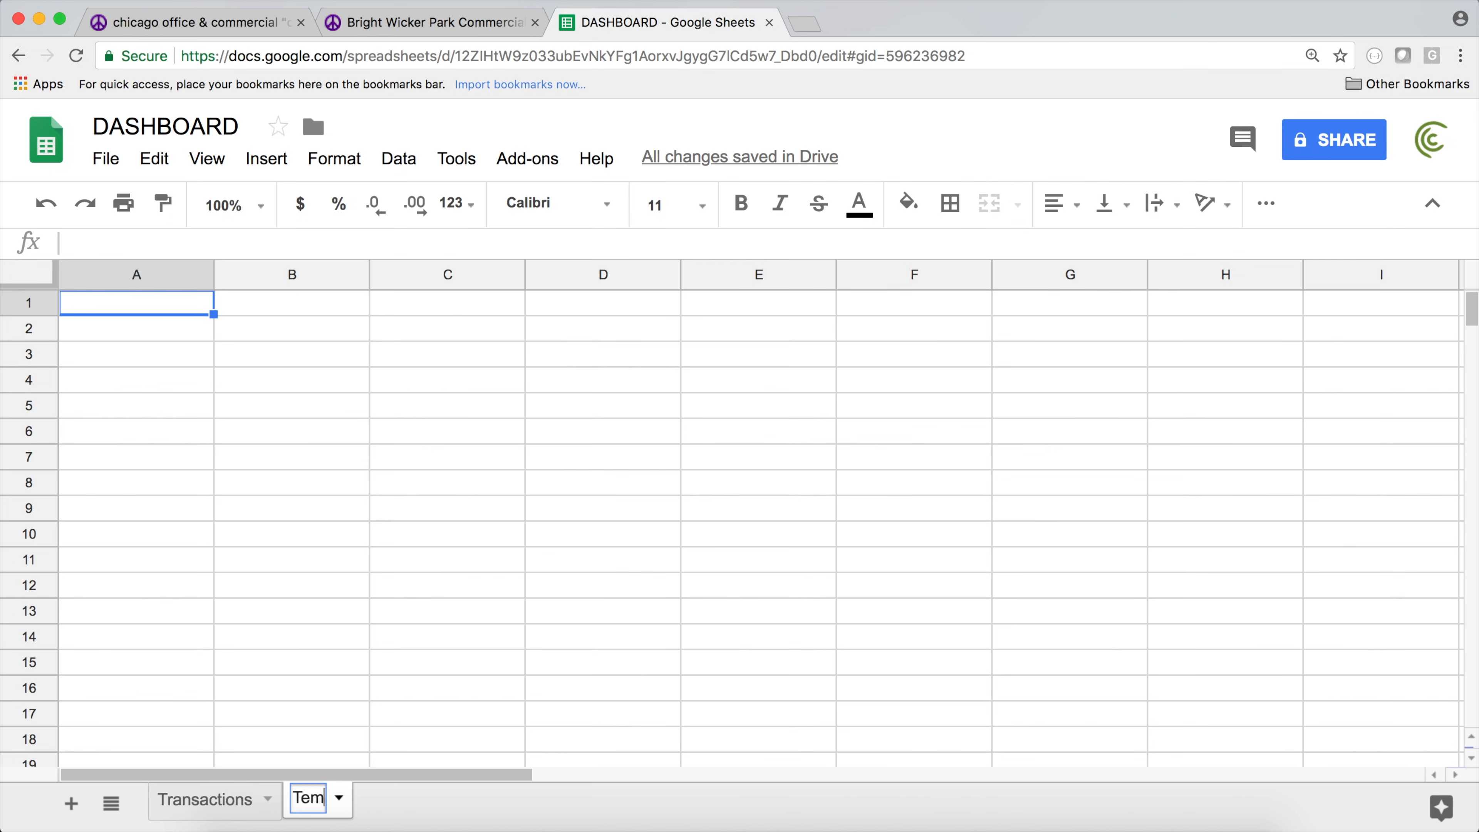
type("pDataSet")
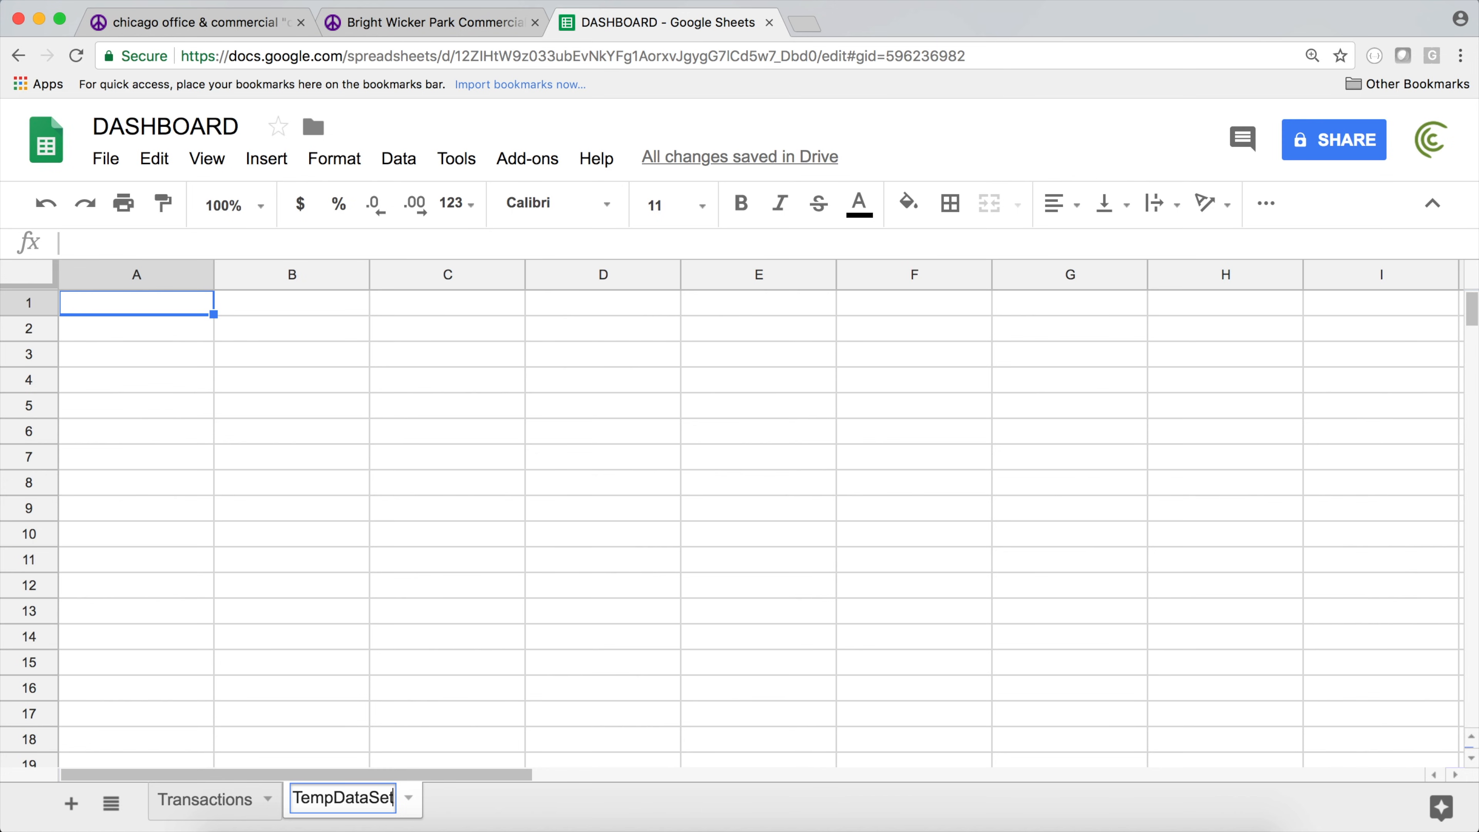
key("Return")
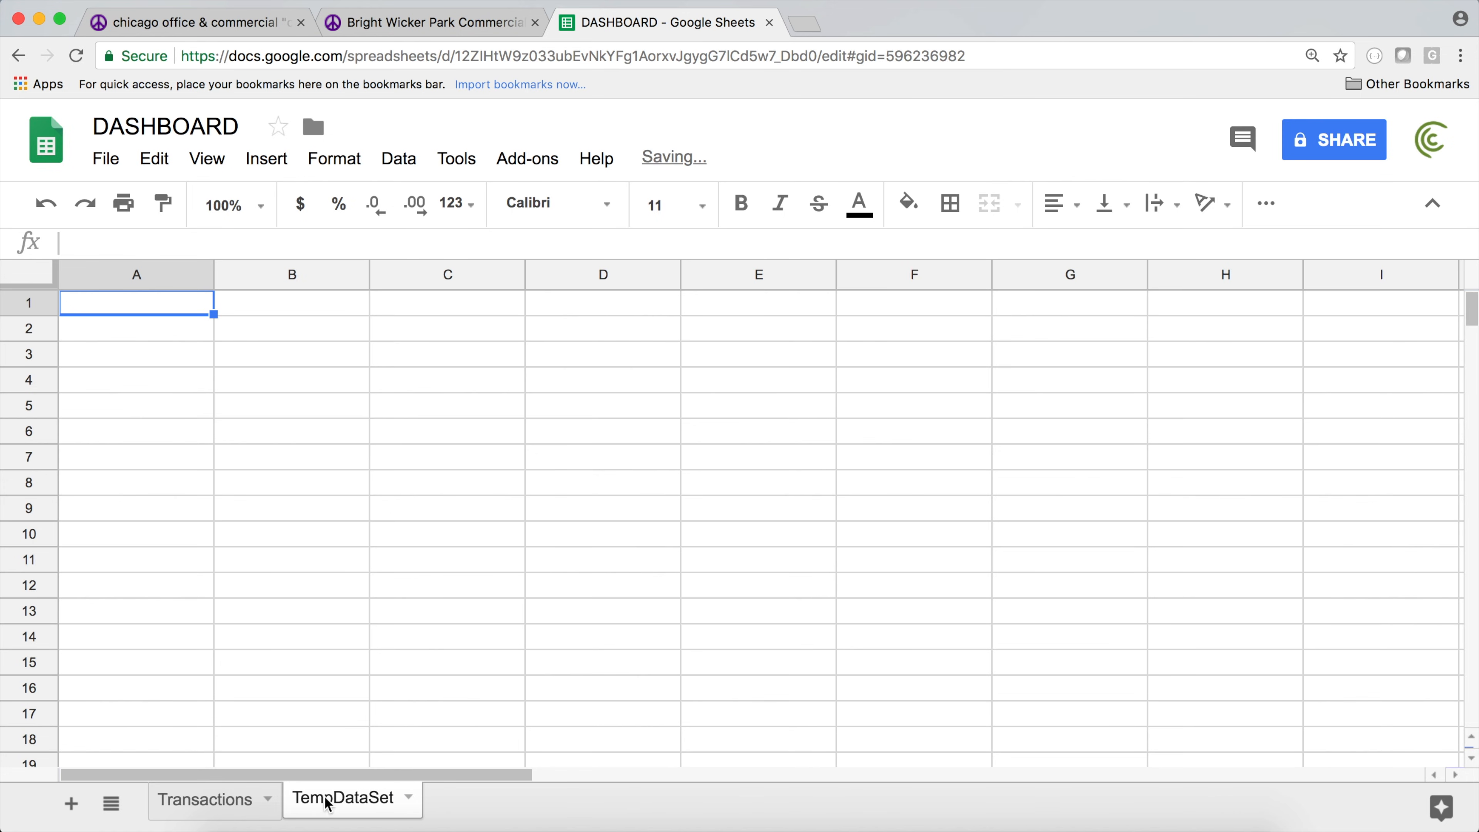
- Check the extent of the Transactions data from the header row to the last row and back
left_click(208, 801)
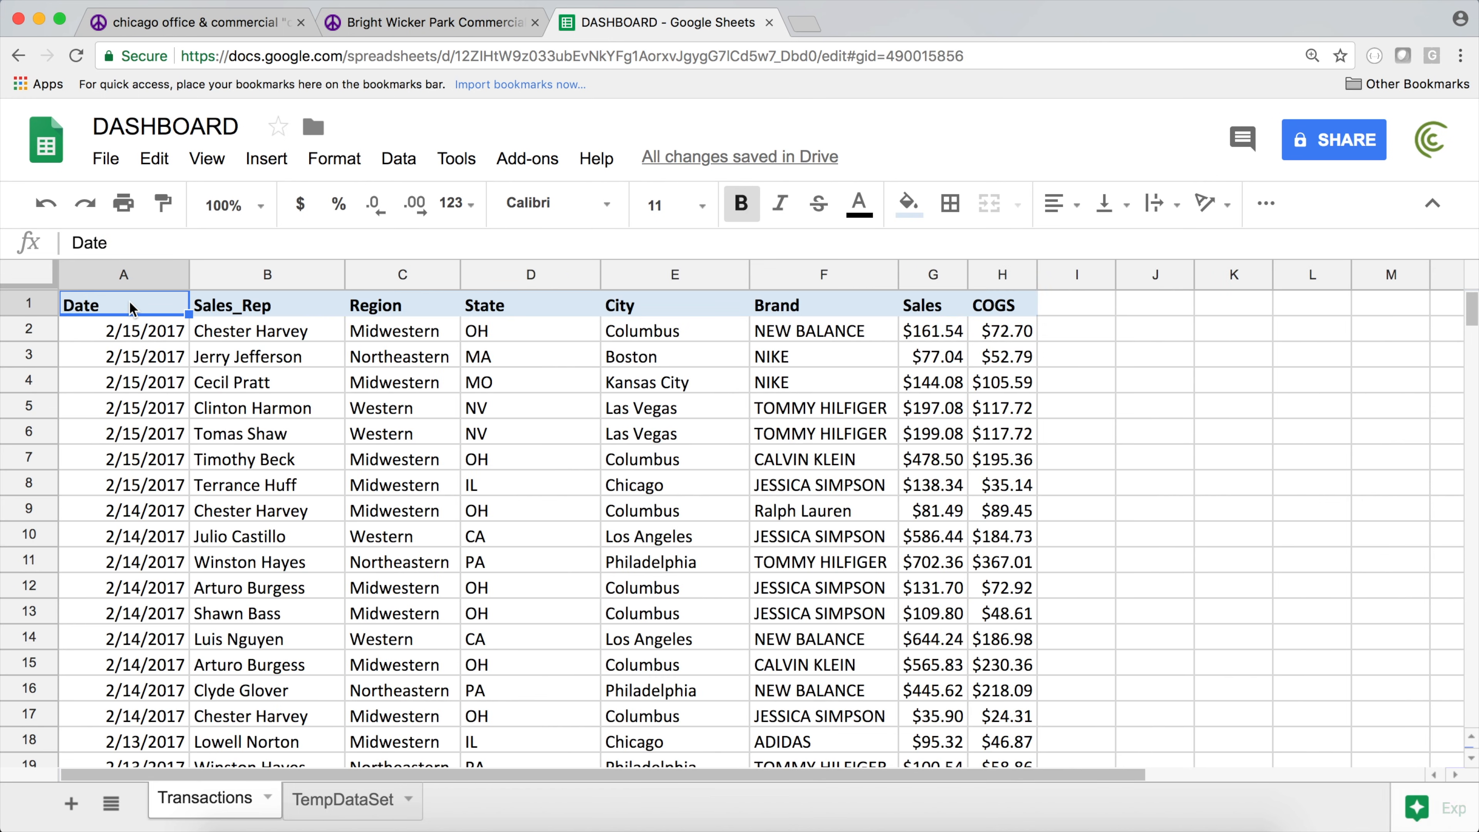
key("super+Right")
key("super+Down")
key("super+Left")
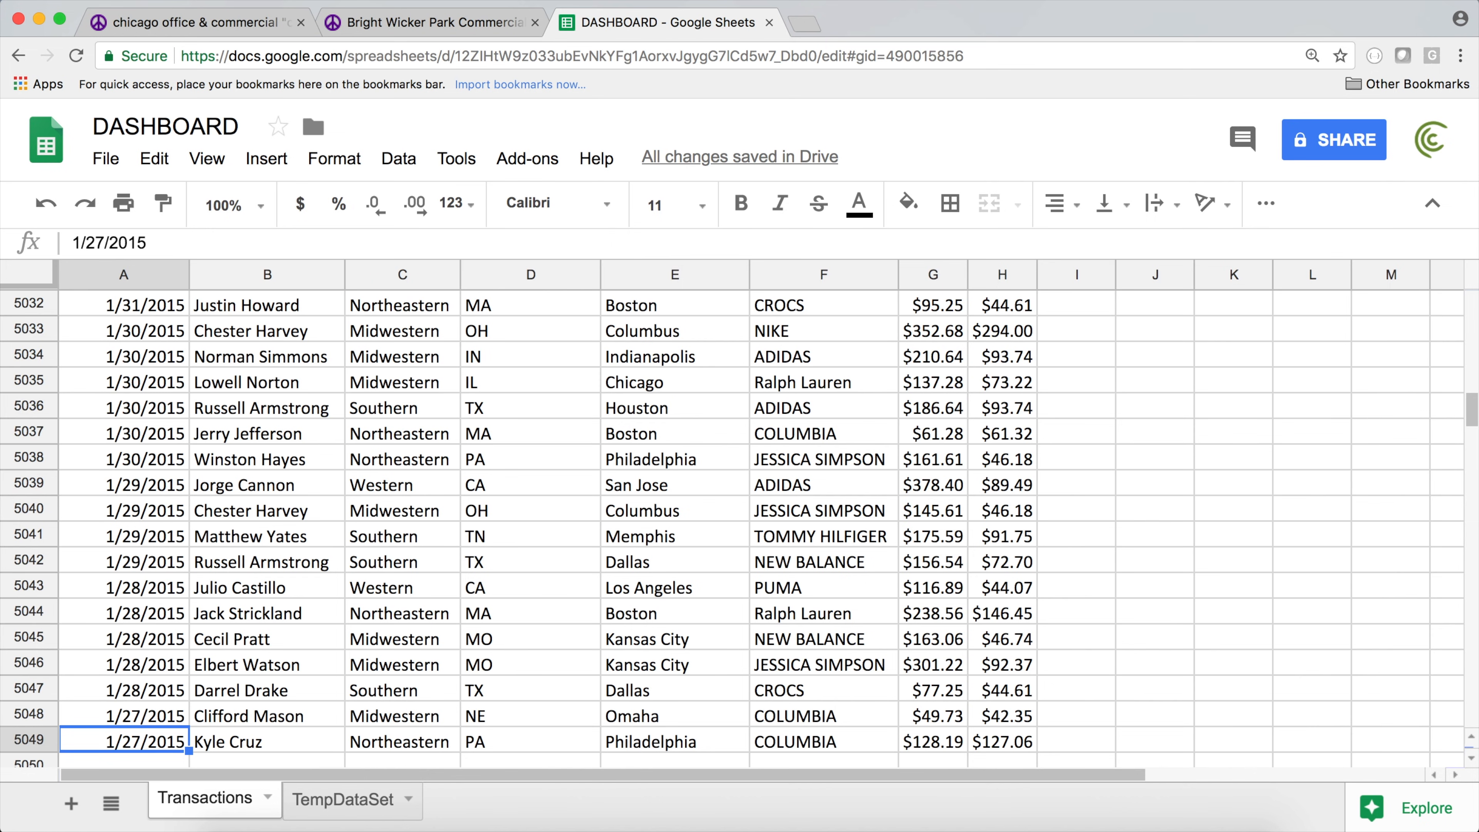
key("super+Up")
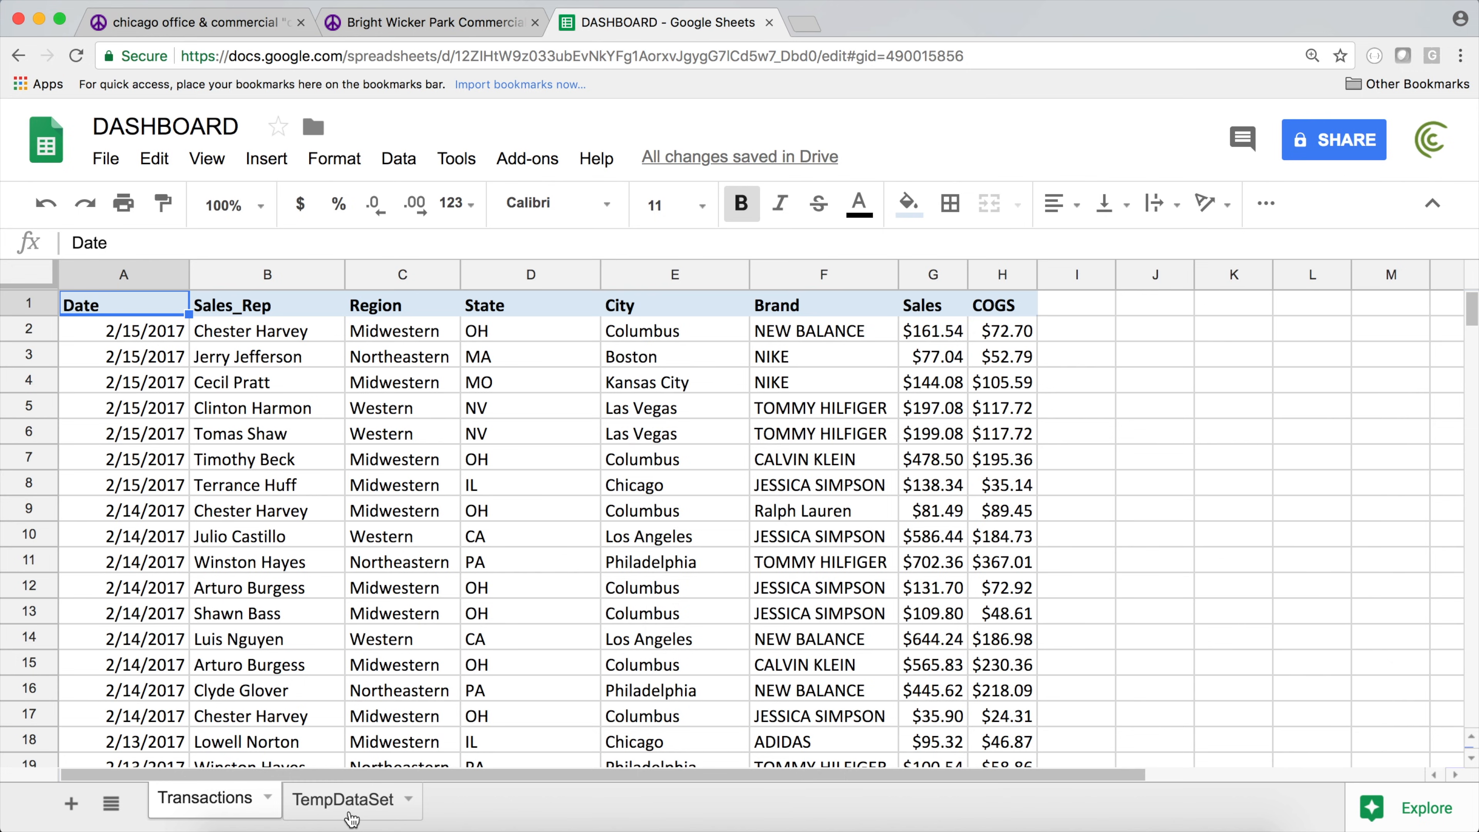
- Start a QUERY formula in cell A1 of the TempDataSet sheet
left_click(349, 799)
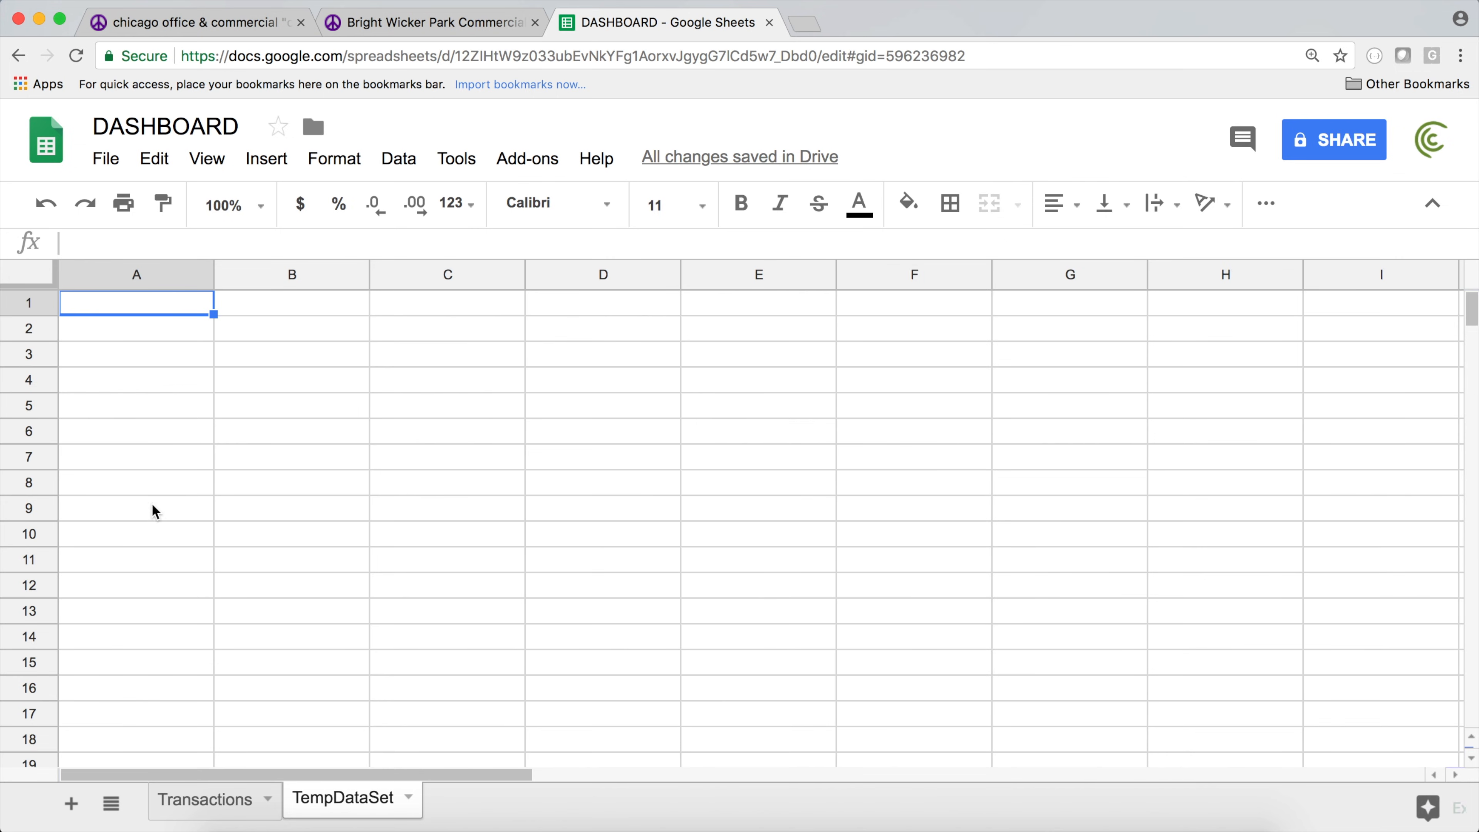
type("=")
type("QUER")
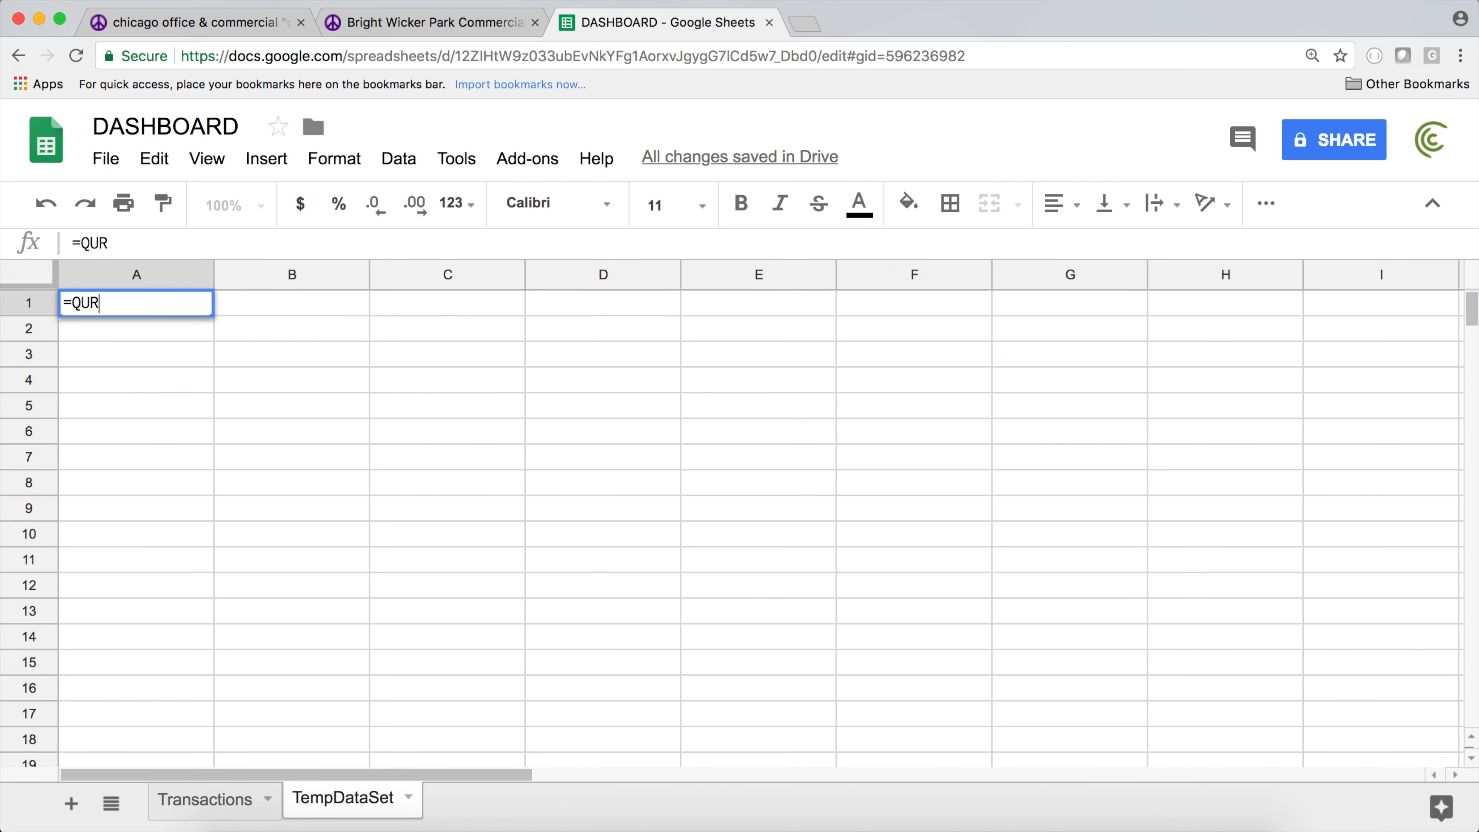
key("BackSpace")
key("BackSpace")
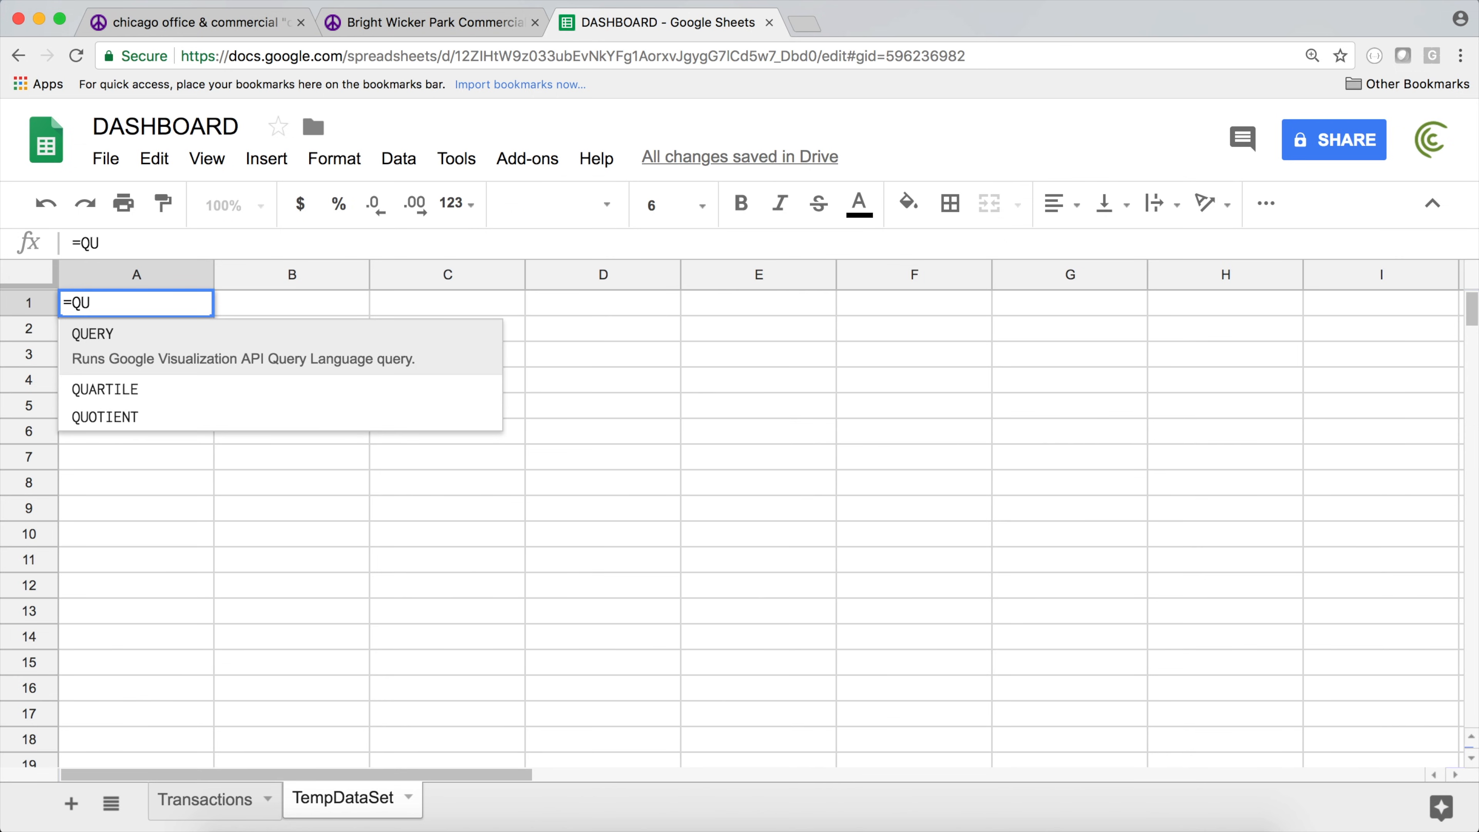
key("Tab")
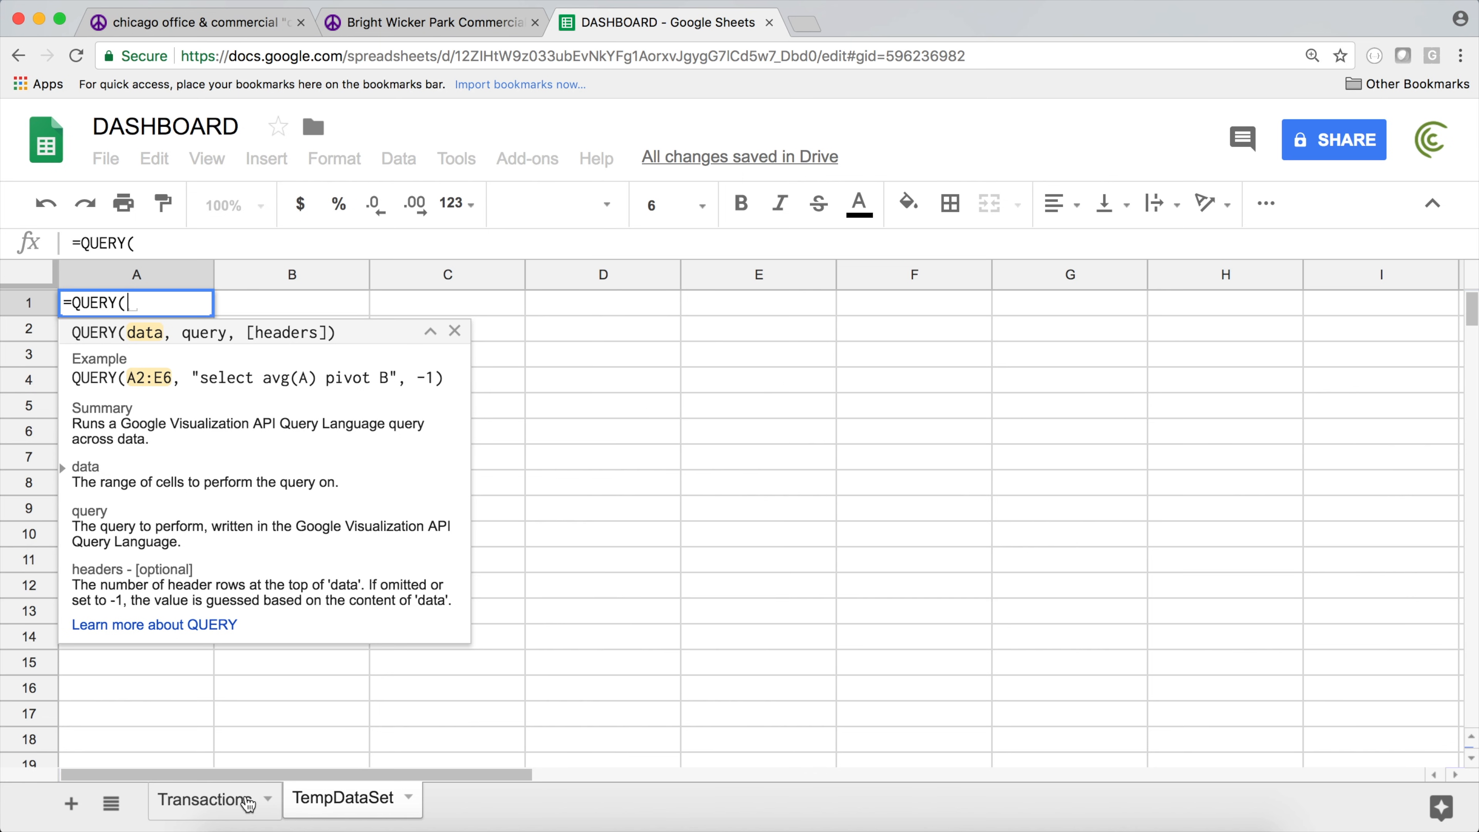
- Set the query's data argument to the open-ended range Transactions!A1:H
left_click(204, 799)
left_click(270, 302)
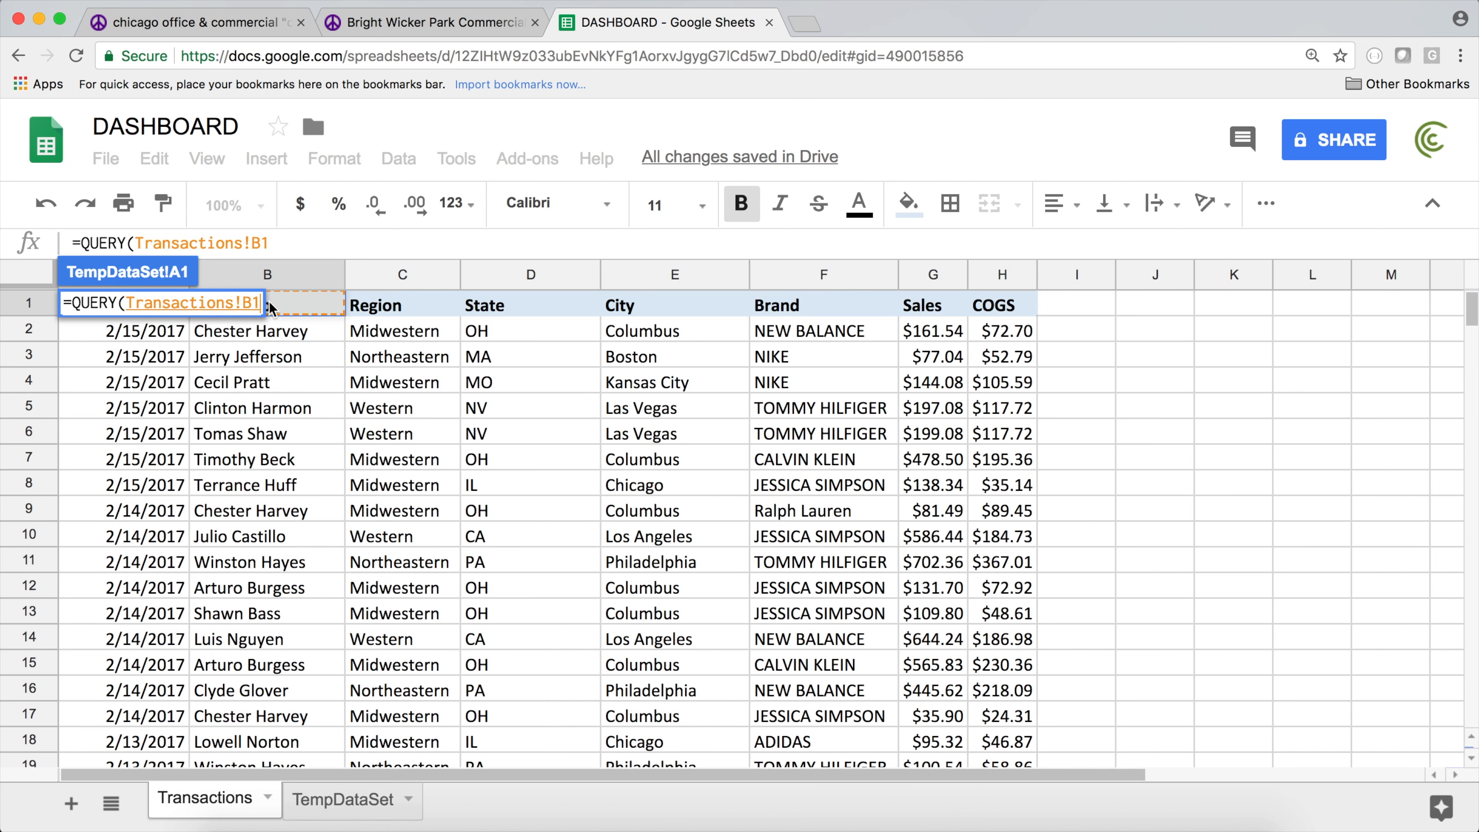
key("Left")
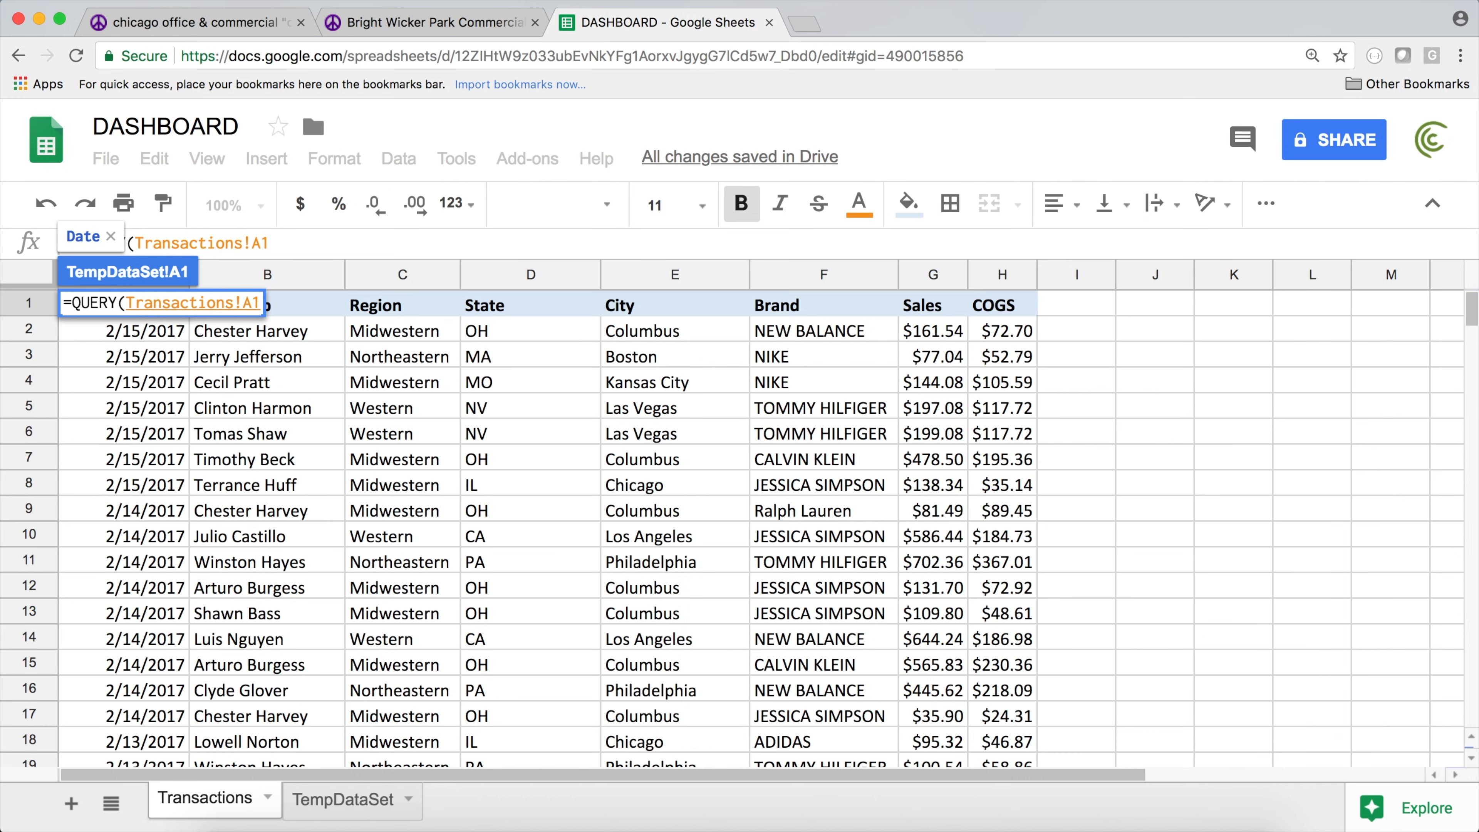
key("ctrl+shift+Right")
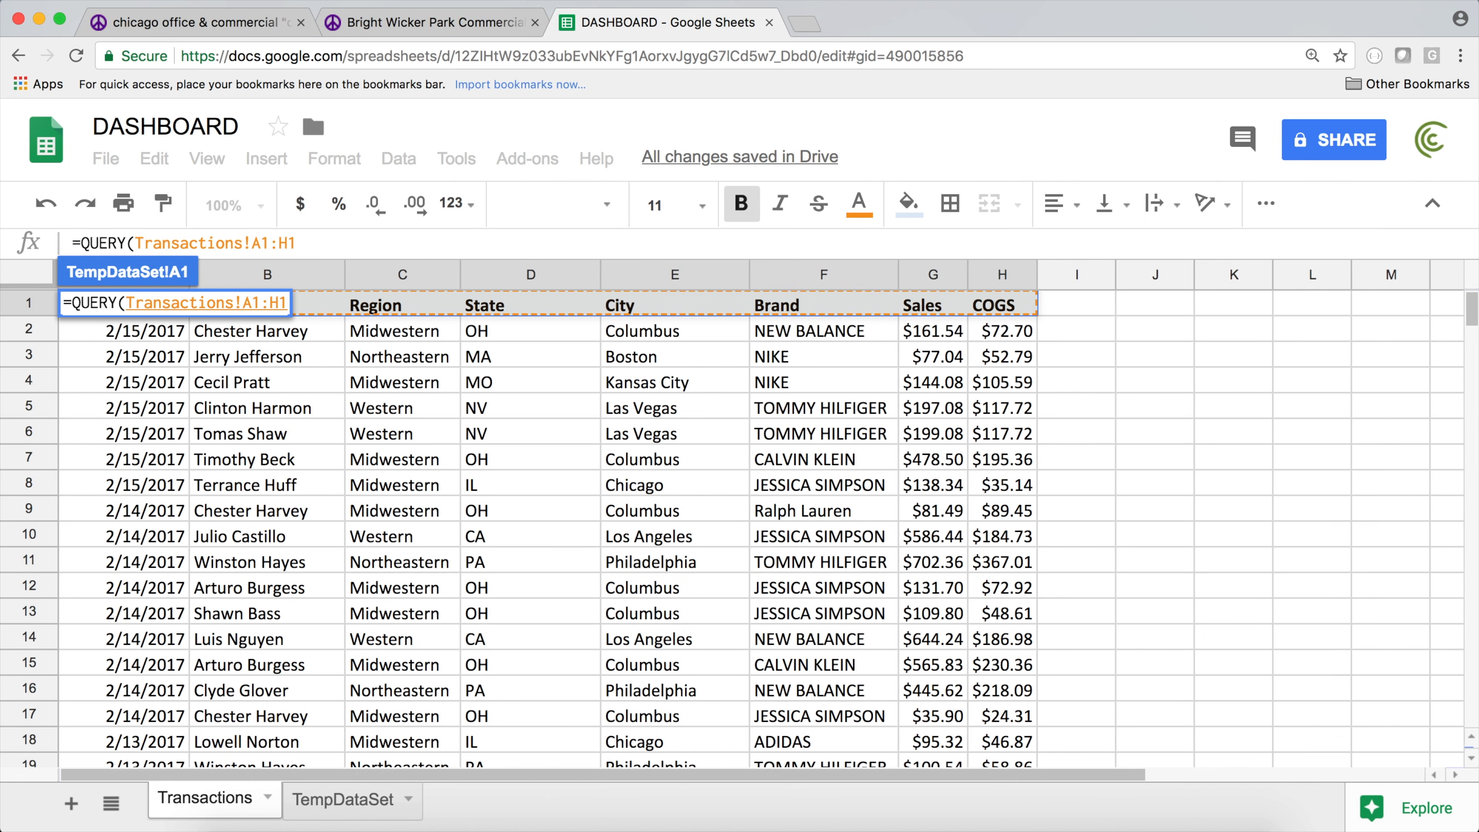
key("ctrl+shift+Down")
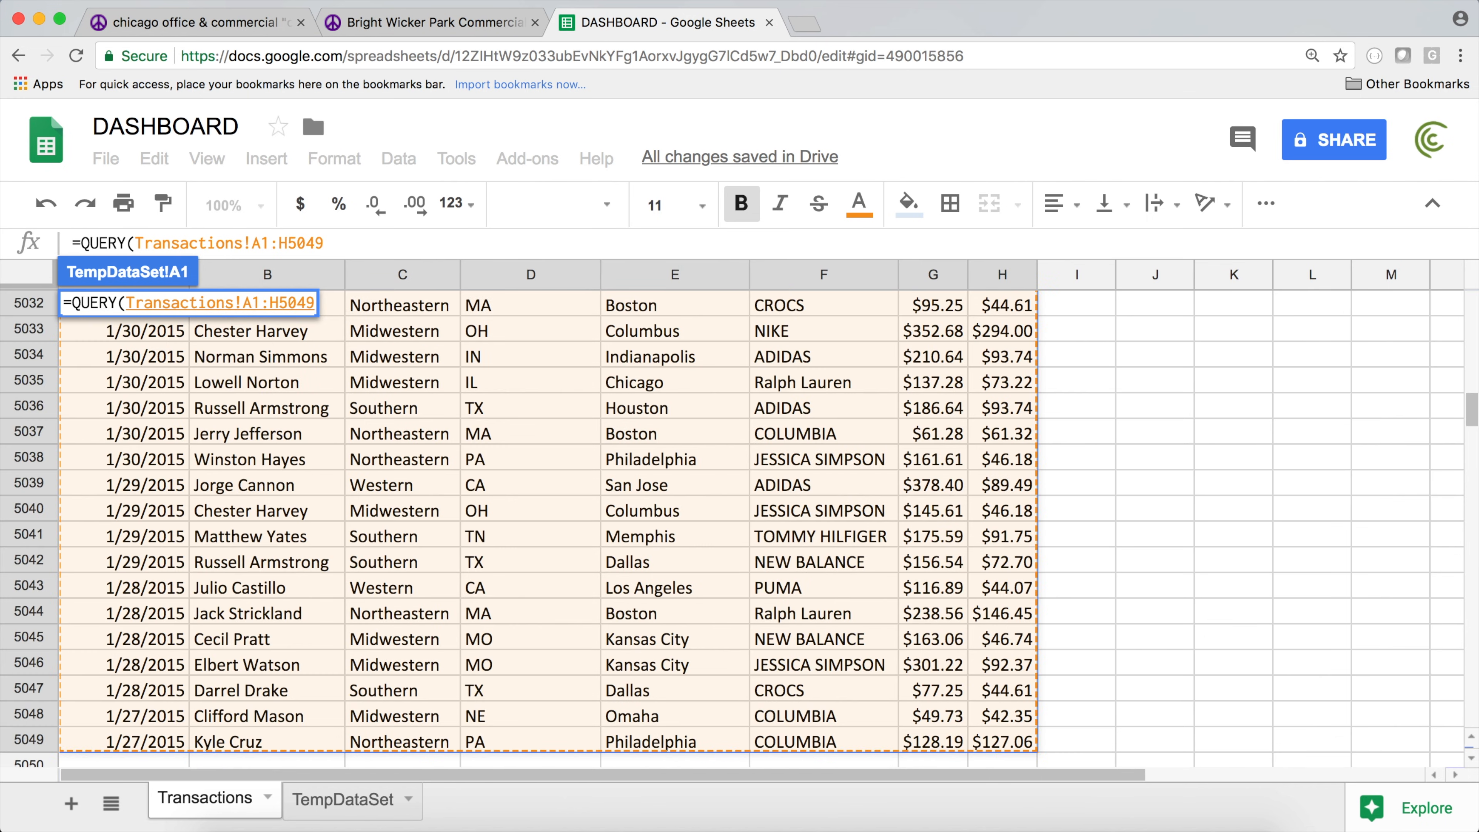
left_click(365, 246)
key("BackSpace")
key("BackSpace")
key("BackSpace")
key("BackSpace")
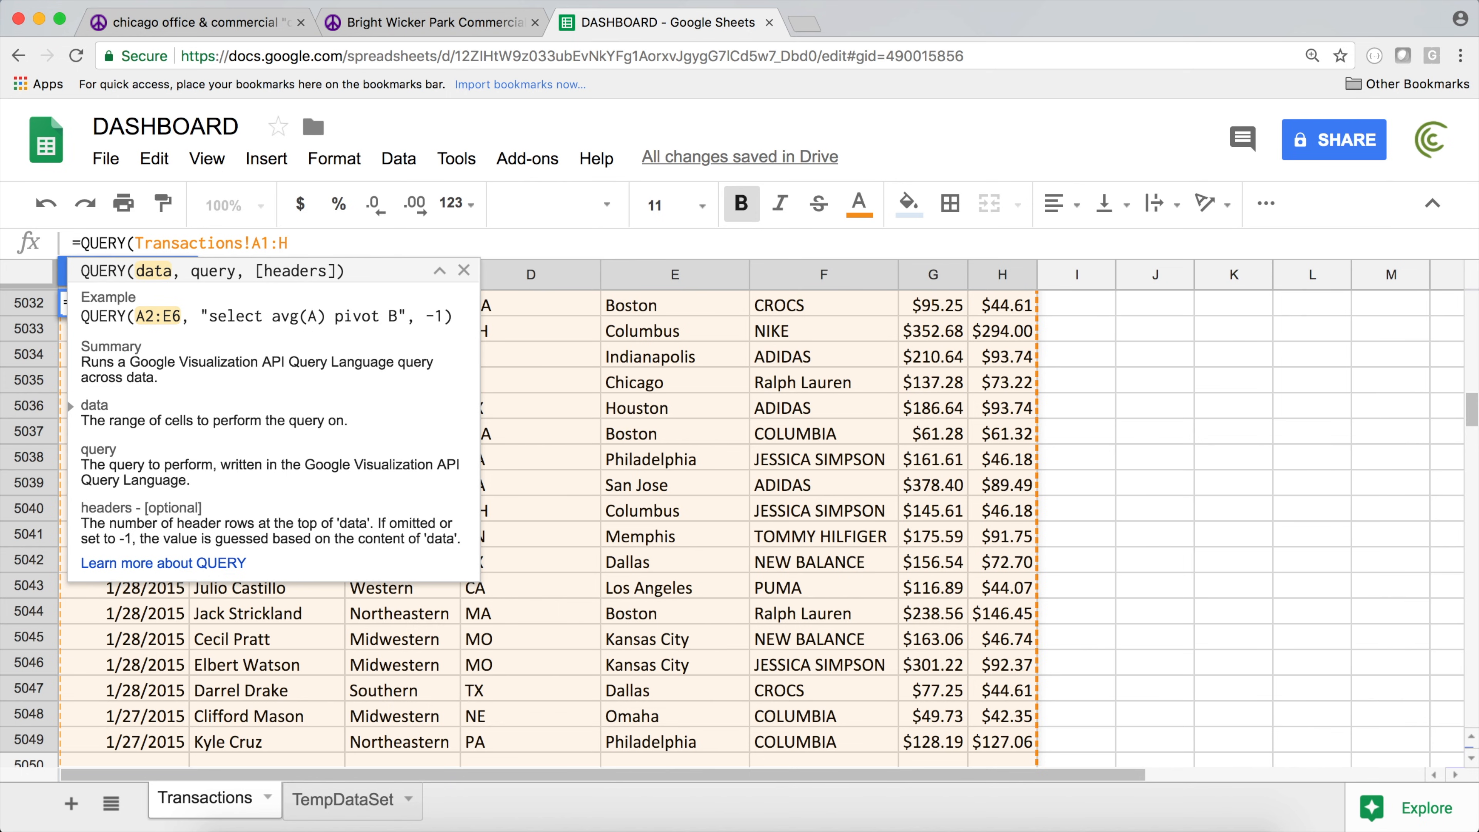
- Complete the TempDataSet query with "SELECT *" as the query string and 1 header row, and enter the formula
type(", ")
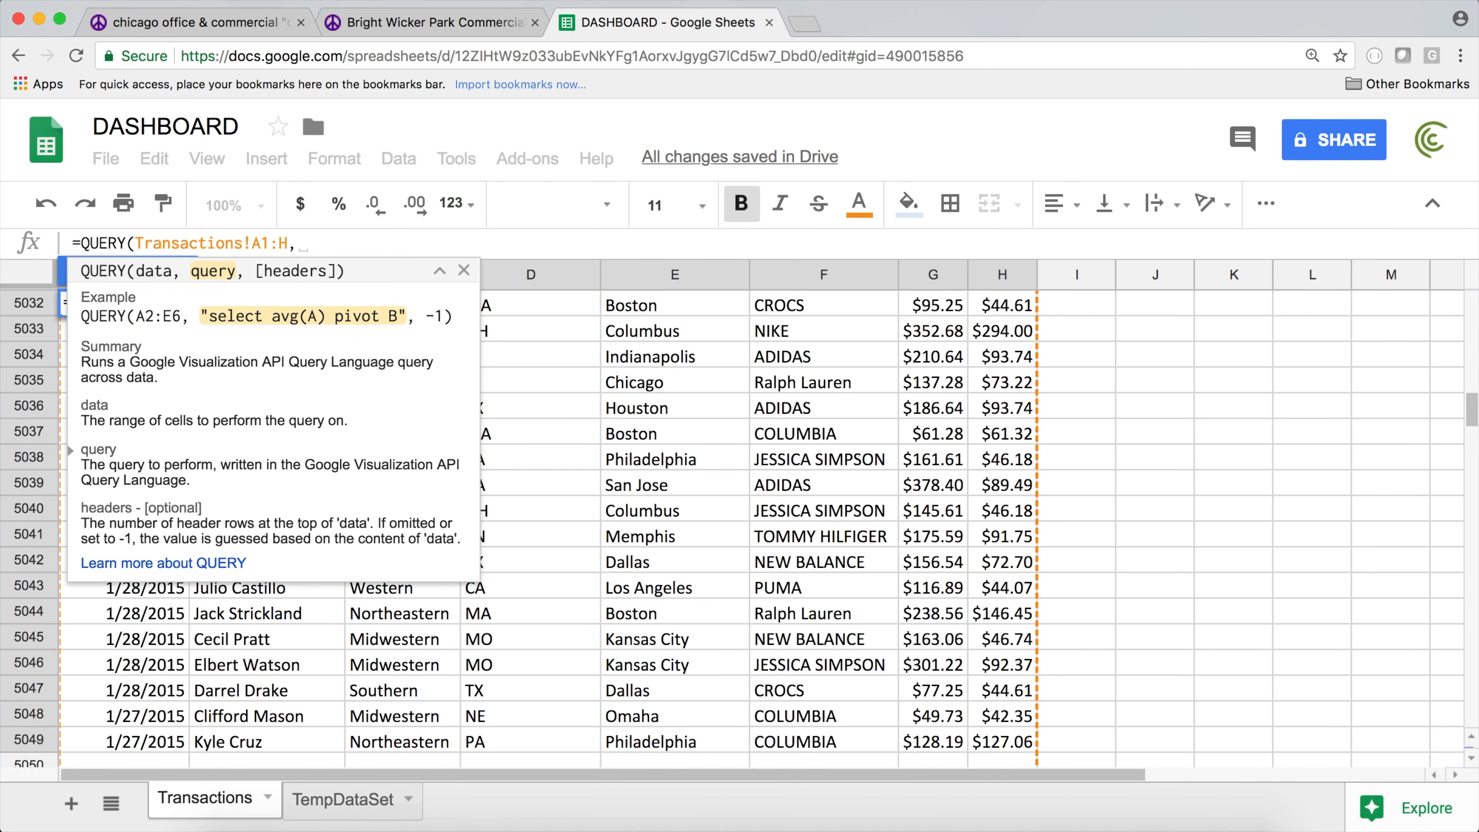
type("\"SELECT")
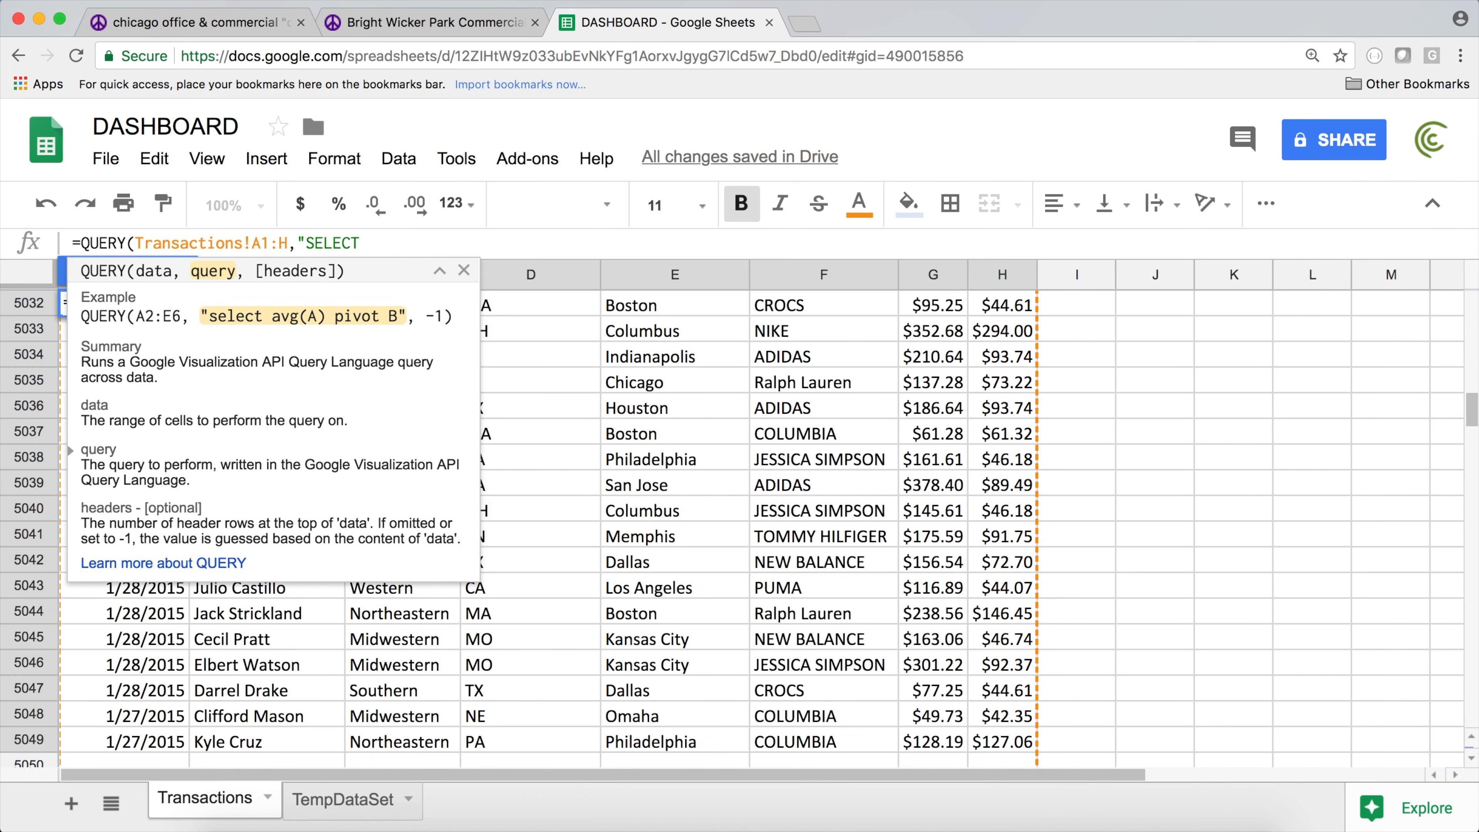
type(" *\",")
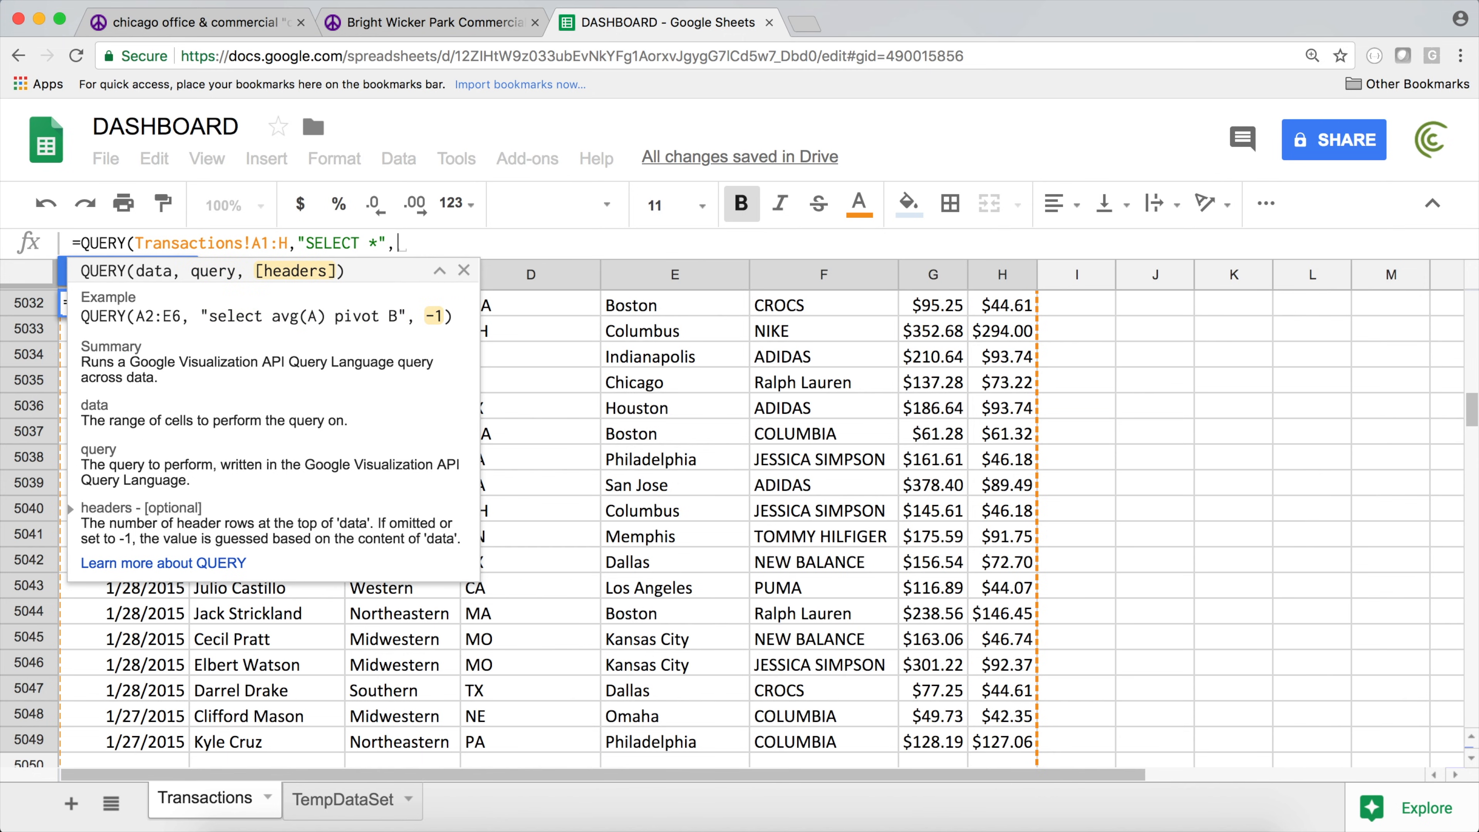
left_click_drag(1473, 417, 1470, 301)
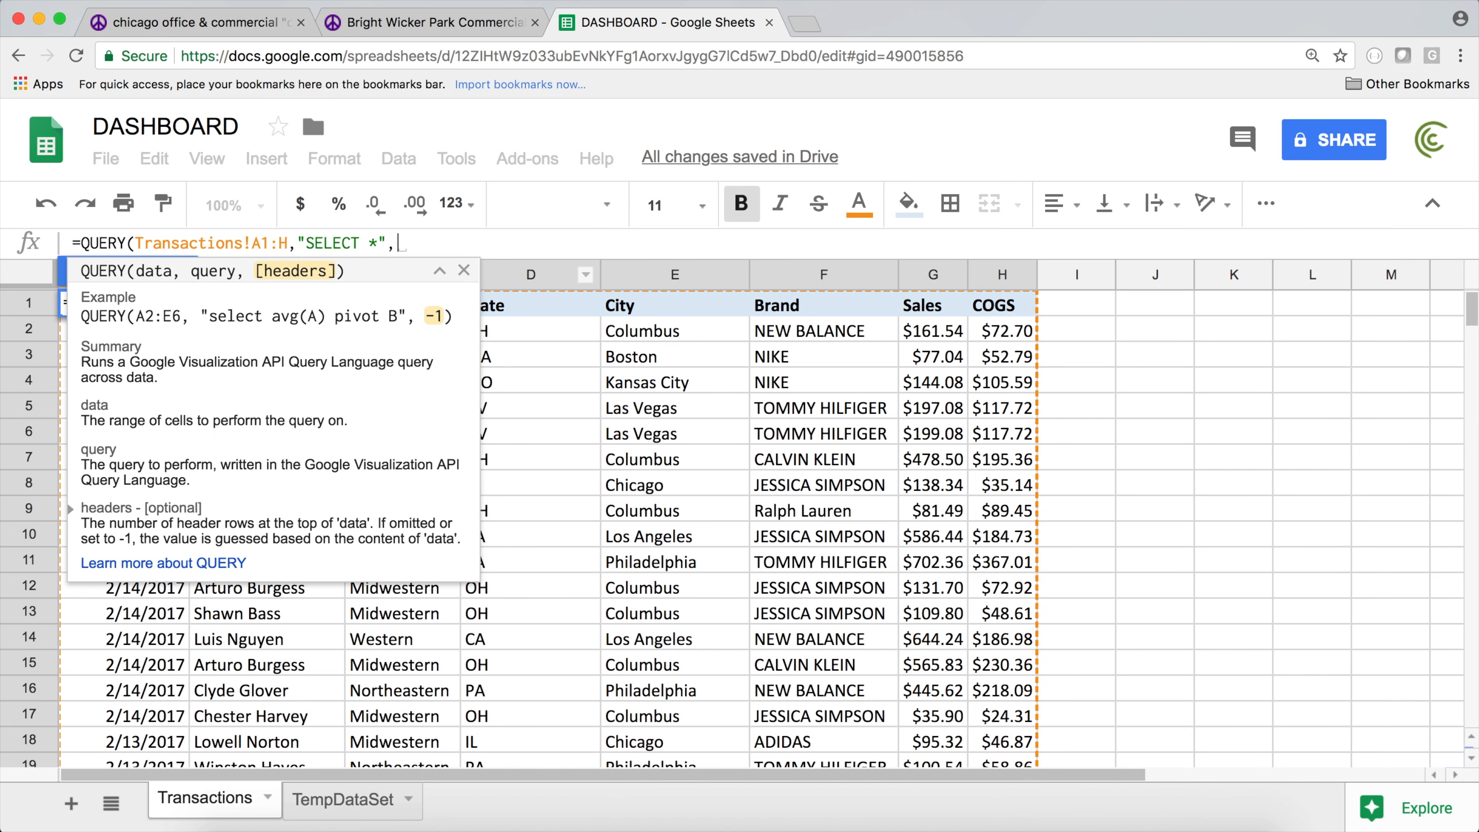
type("1)")
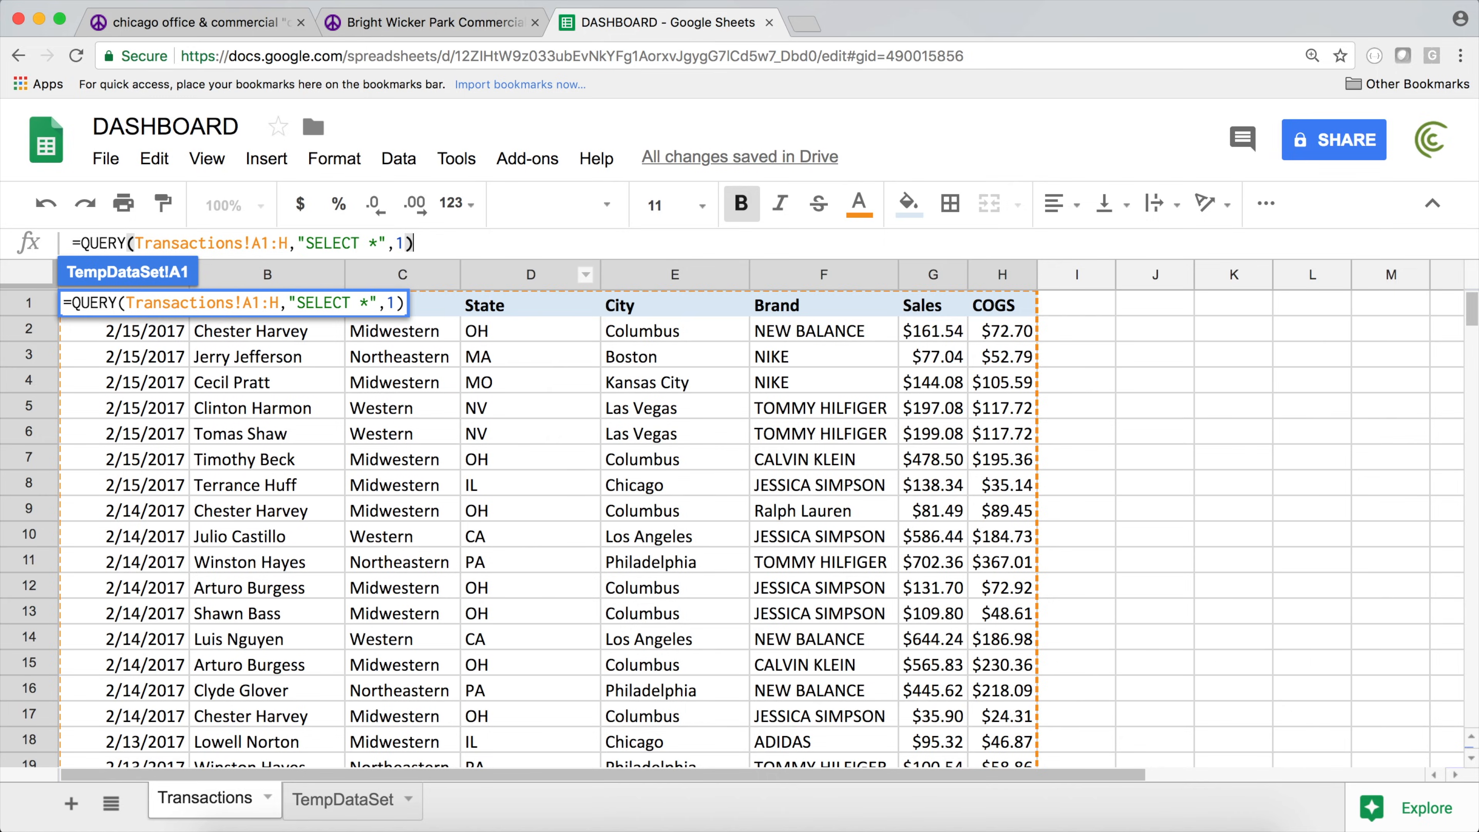
key("Return")
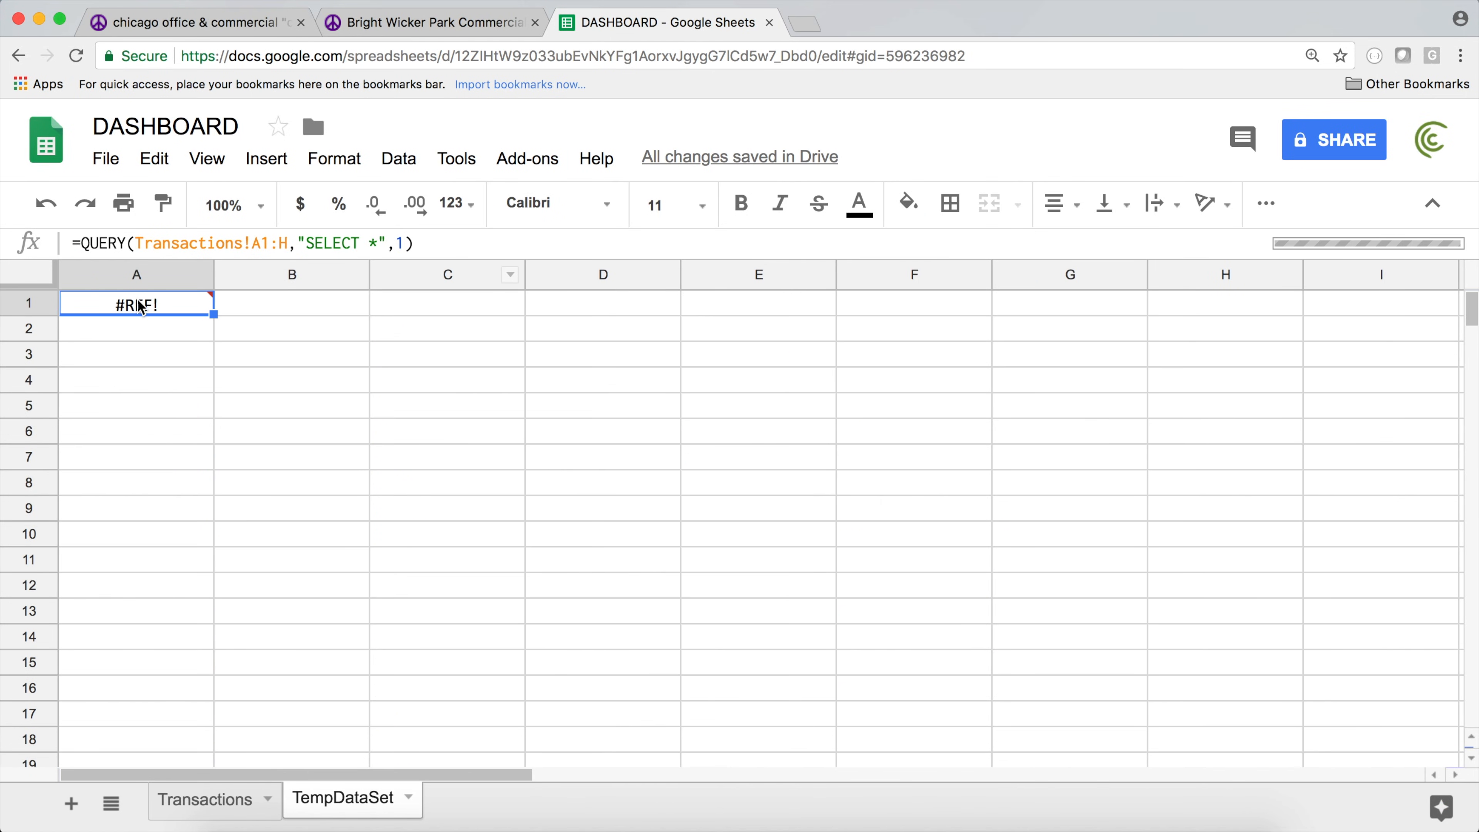
- Compare the query output on the TempDataSet sheet with the source data on the Transactions sheet
left_click(220, 800)
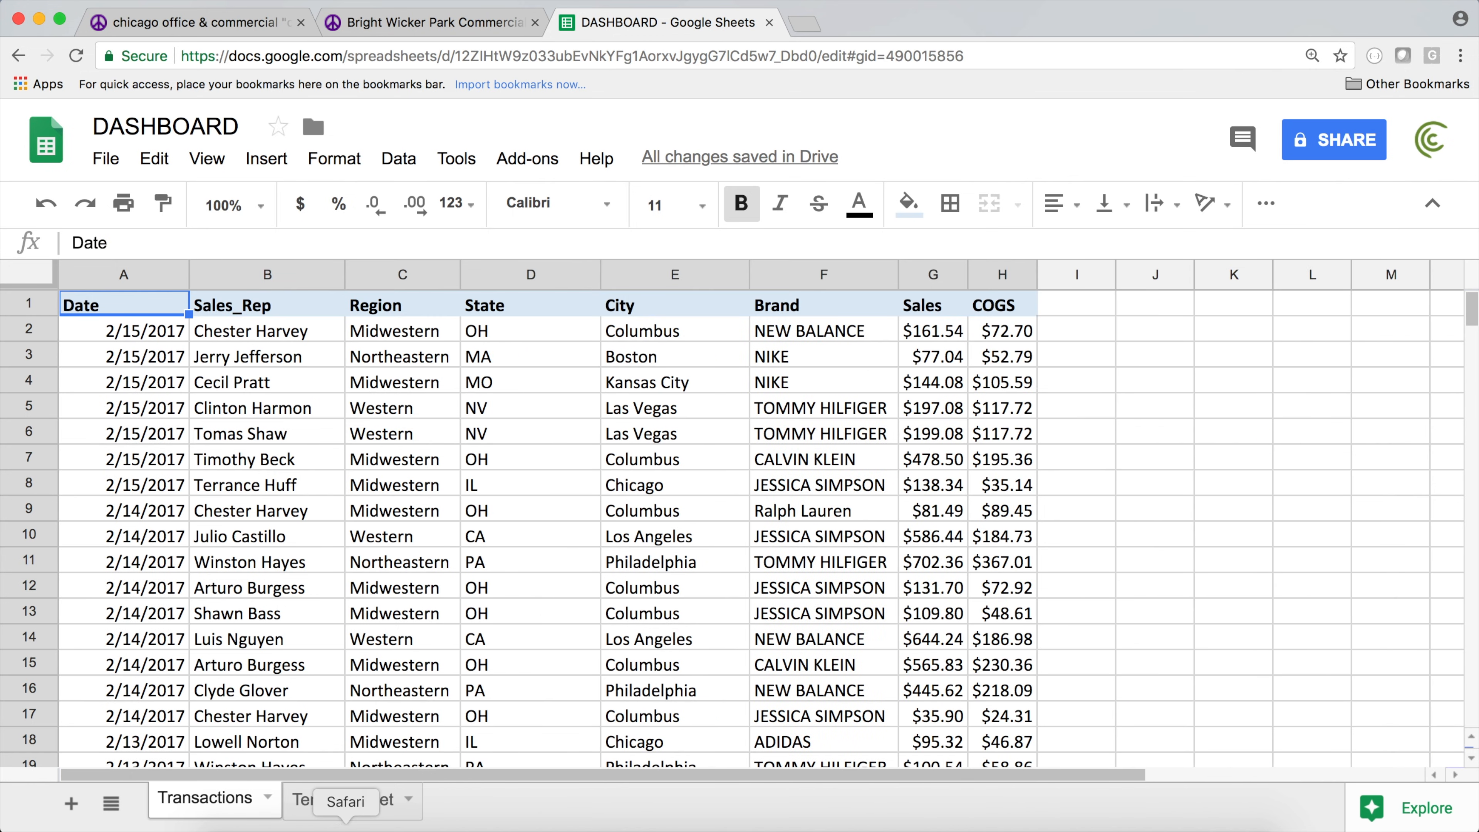
left_click(340, 808)
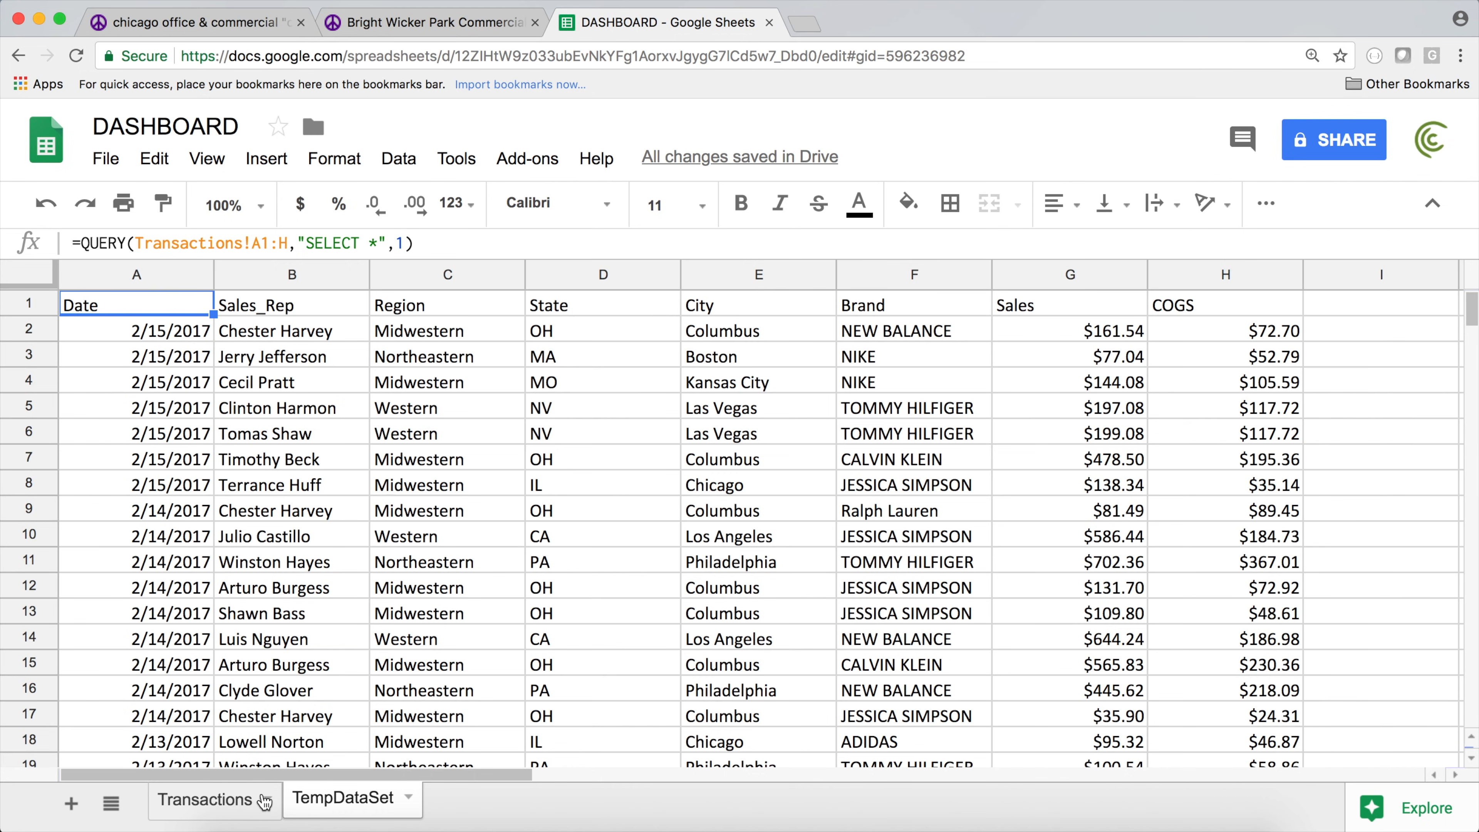
left_click(239, 805)
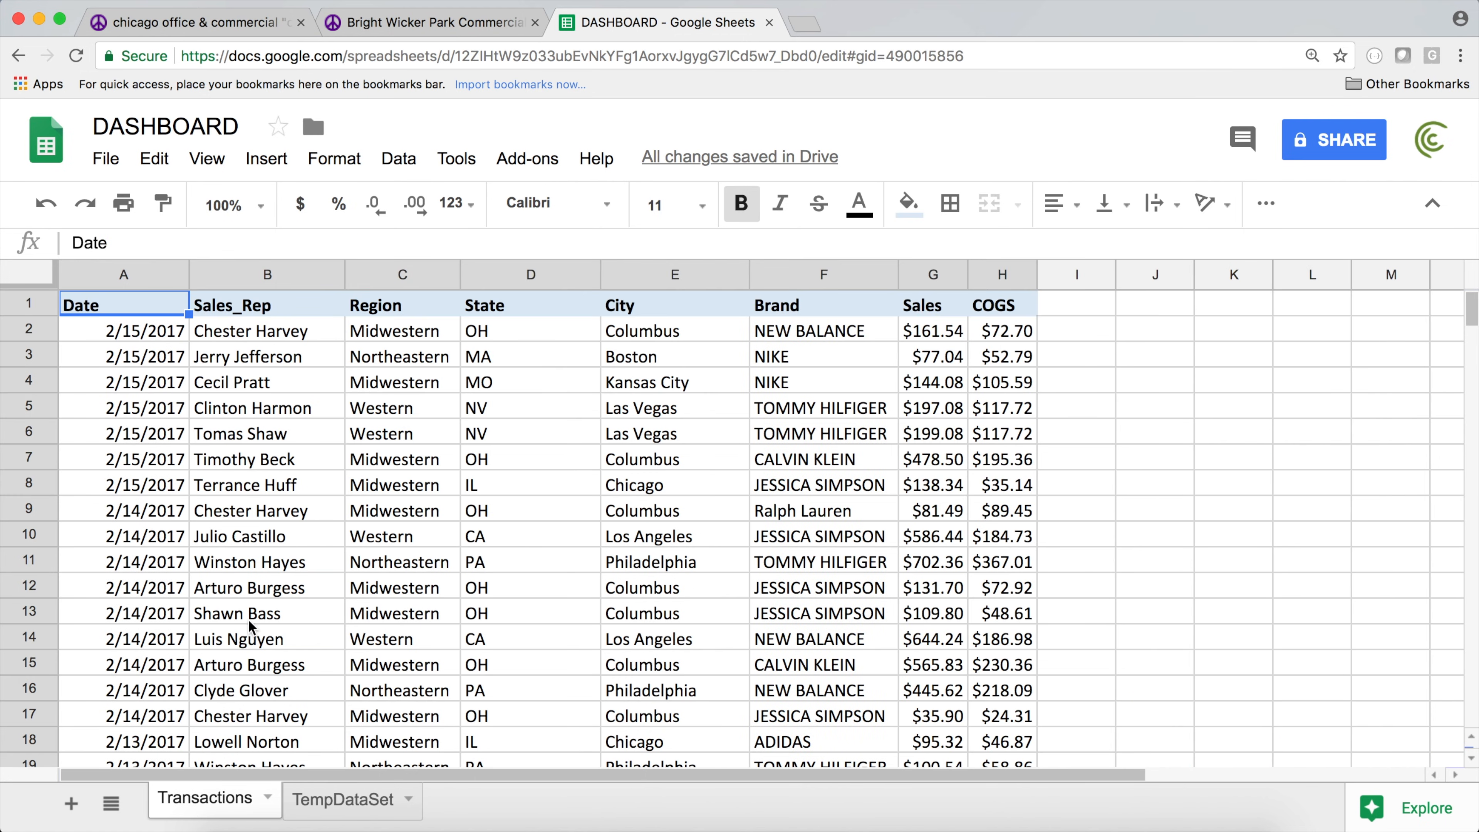
left_click(365, 812)
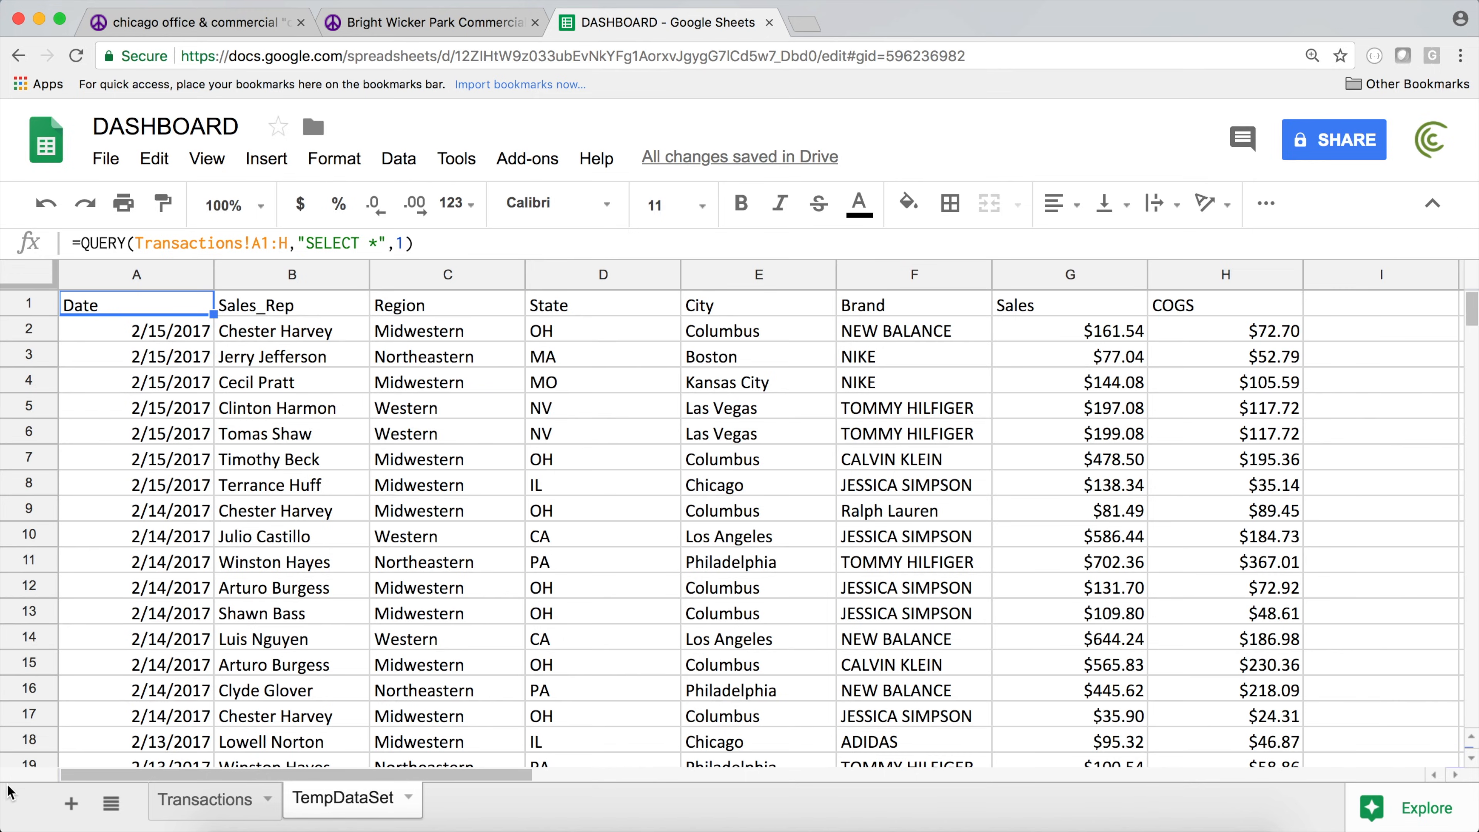
- Add a new sheet after TempDataSet and name it Dashboard
left_click(71, 804)
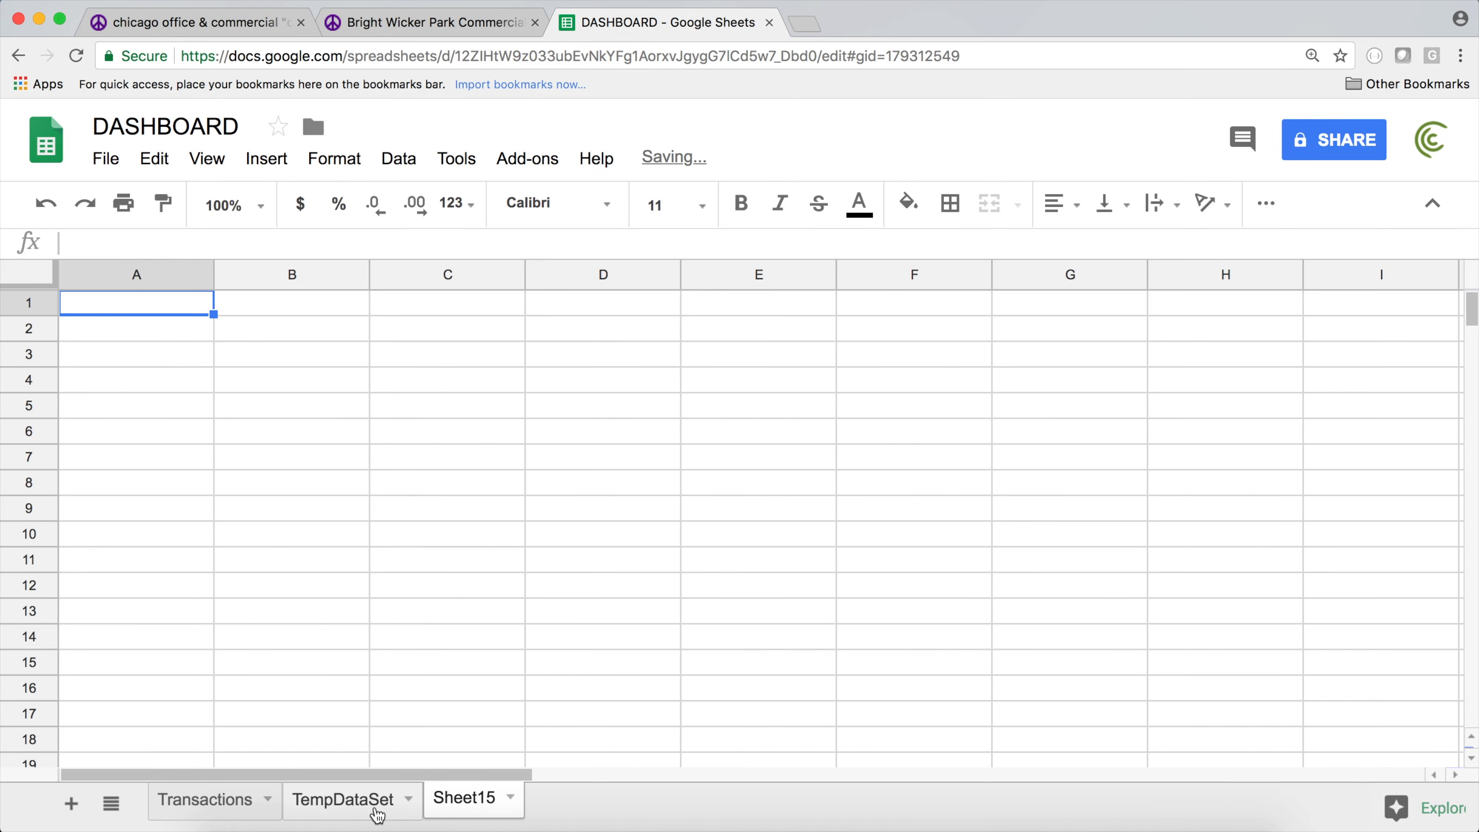
double_click(485, 798)
type("Da")
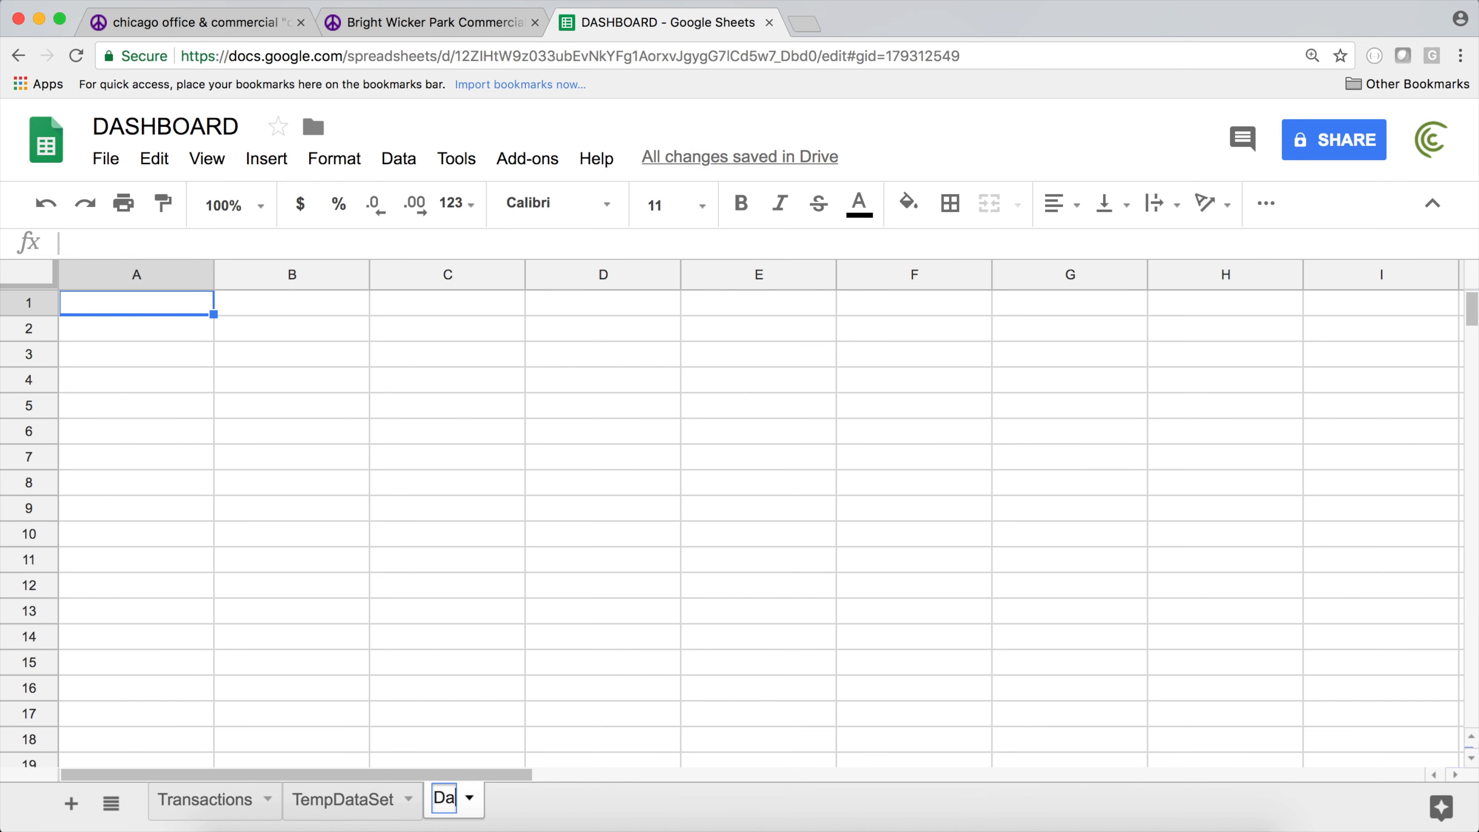
type("shboard")
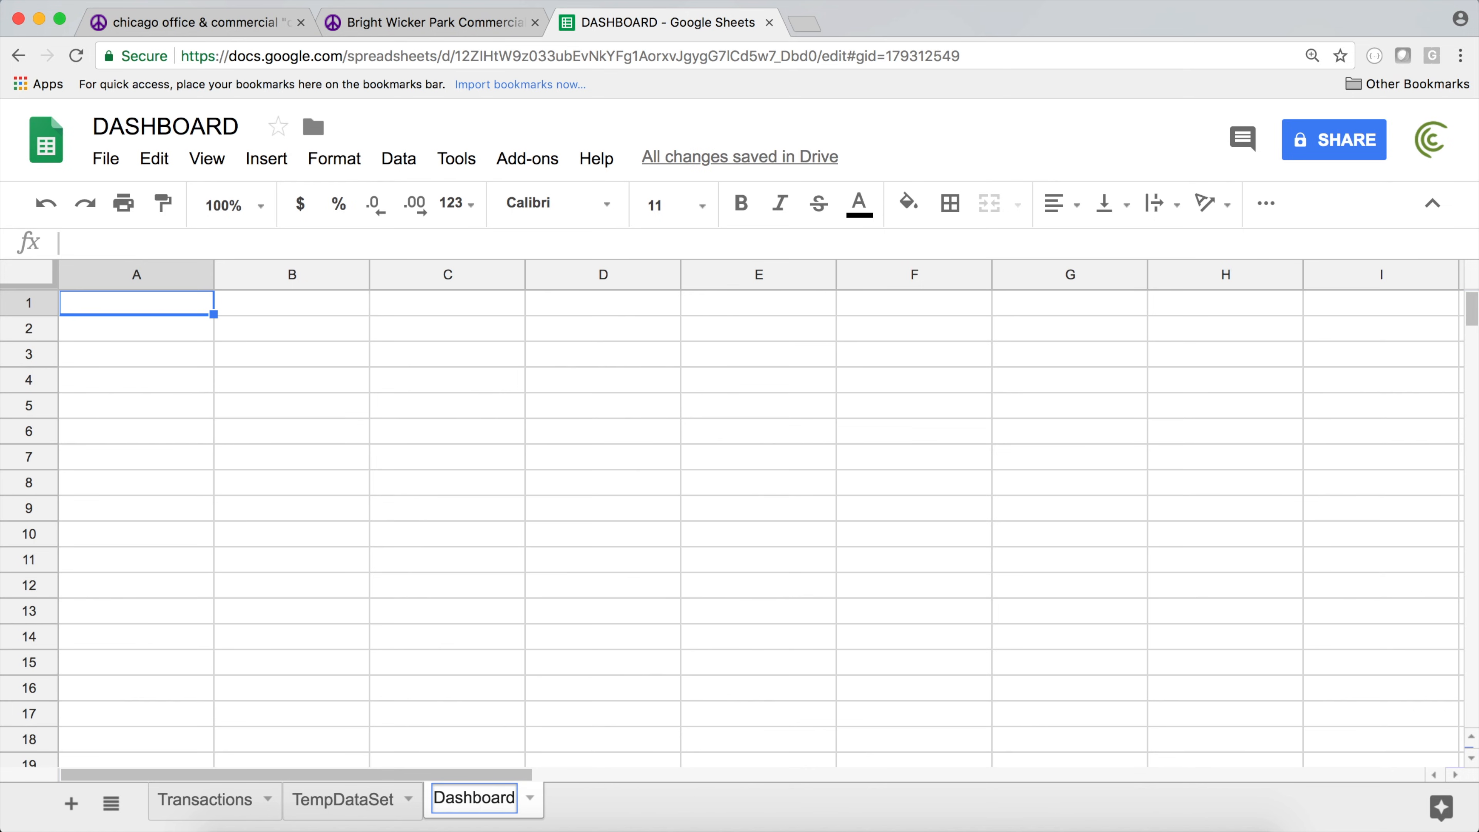
key("Return")
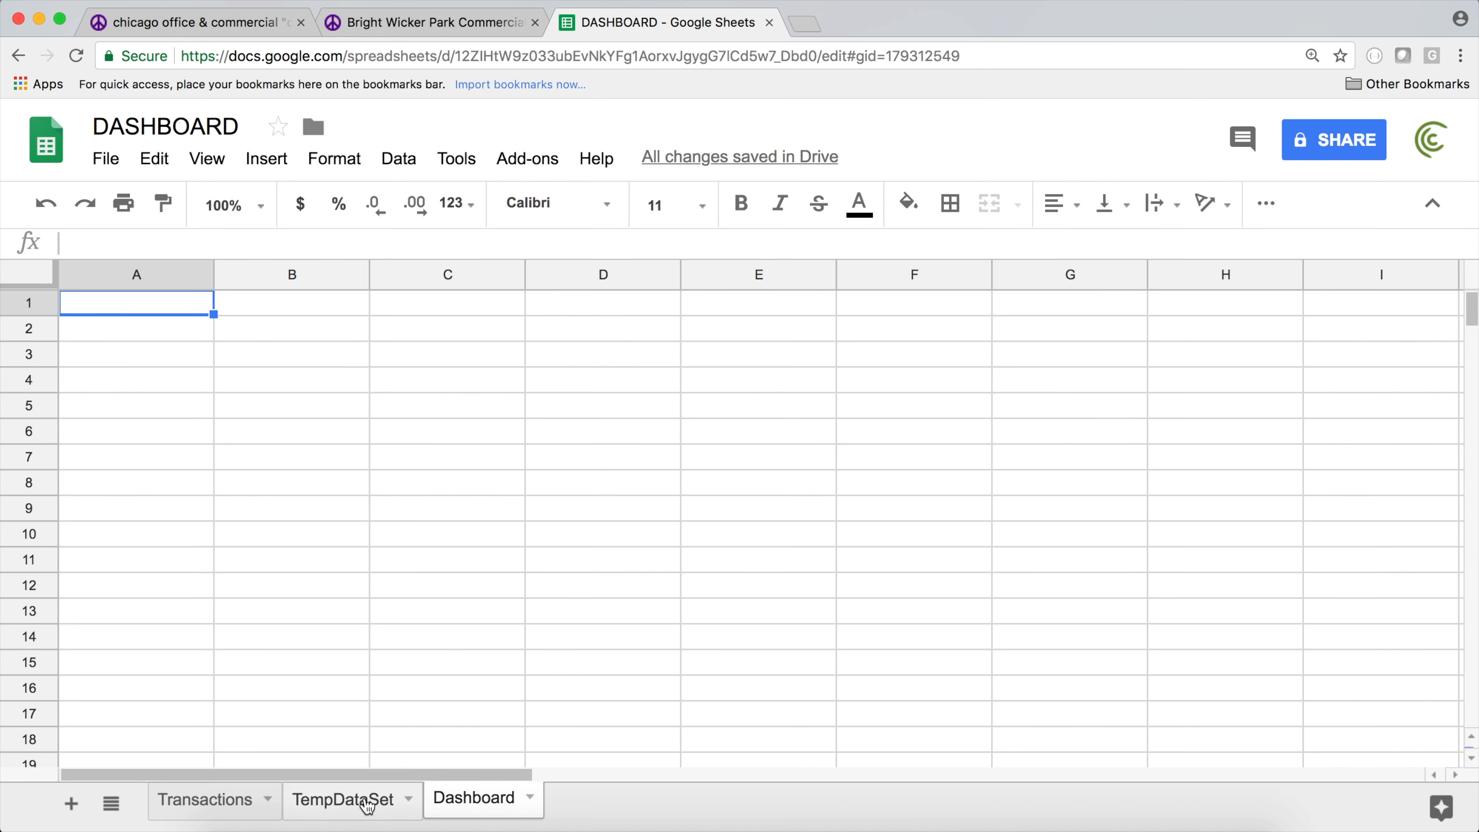
- Enter the headers Start Date in C1 and End Date in D1 of the Dashboard sheet
left_click(456, 314)
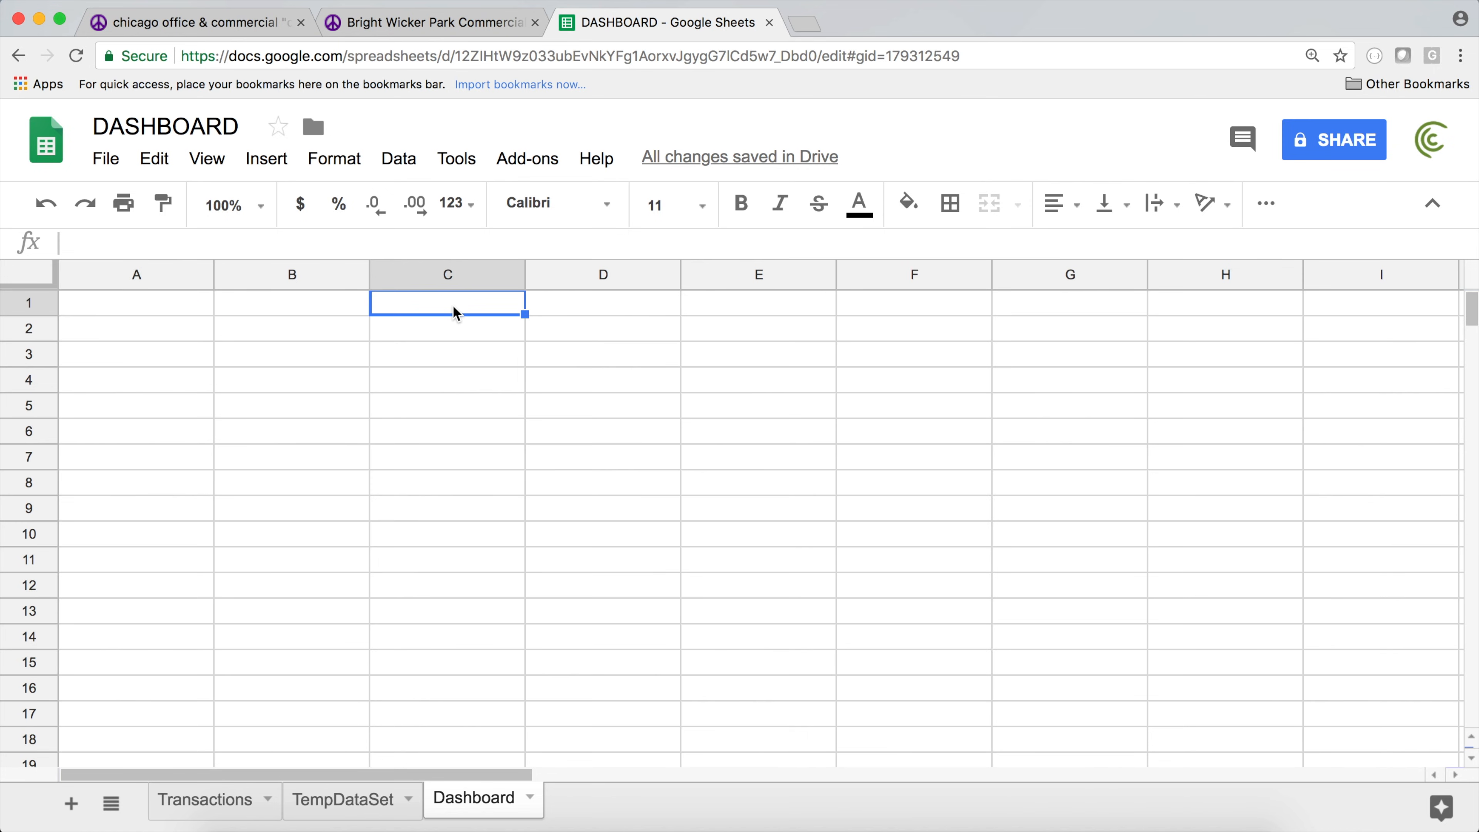
type("Start date")
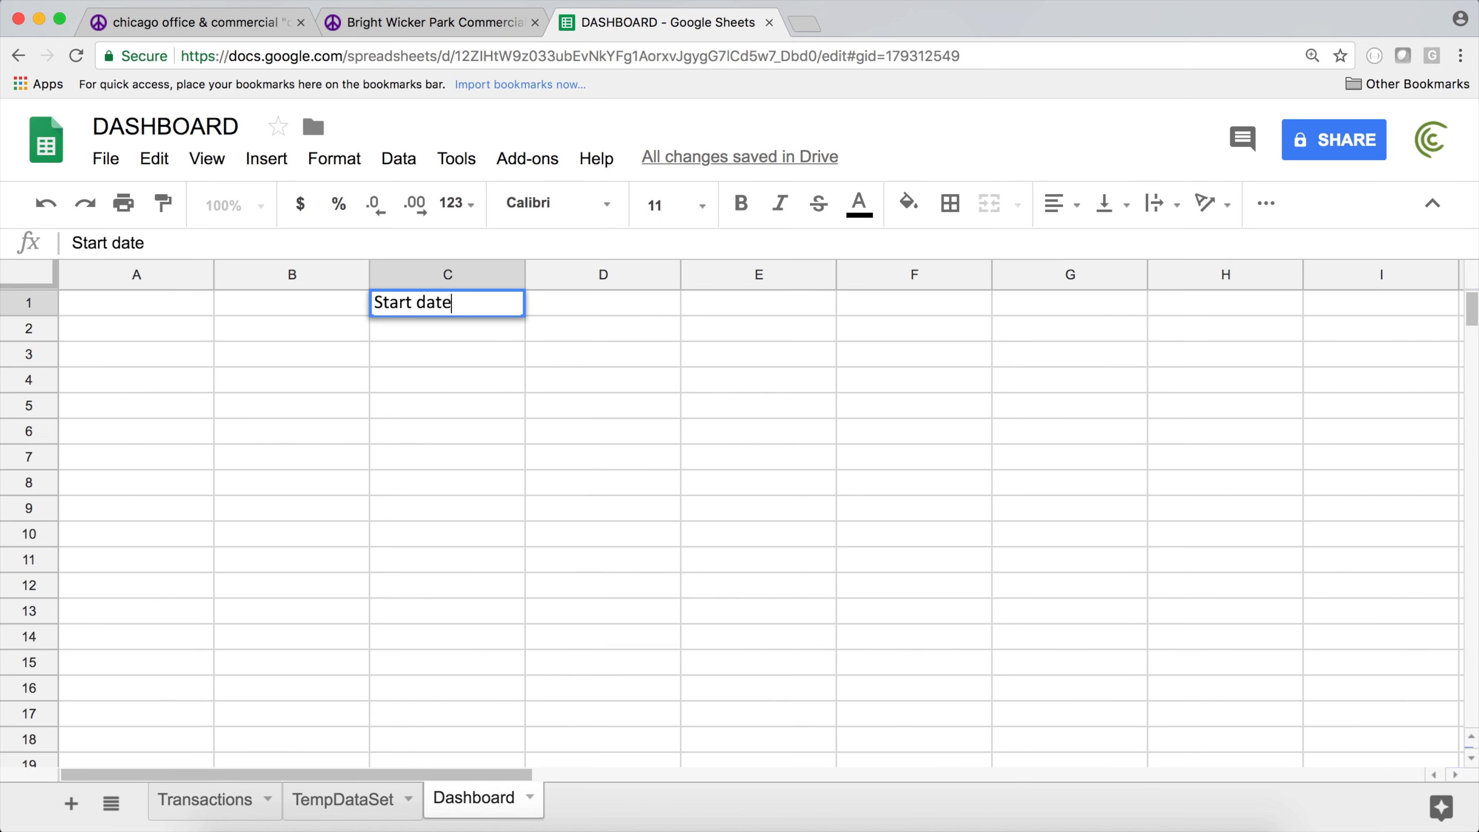
key("BackSpace")
key("BackSpace")
key("BackSpace")
key("BackSpace")
type("Date")
key("Tab")
type("E")
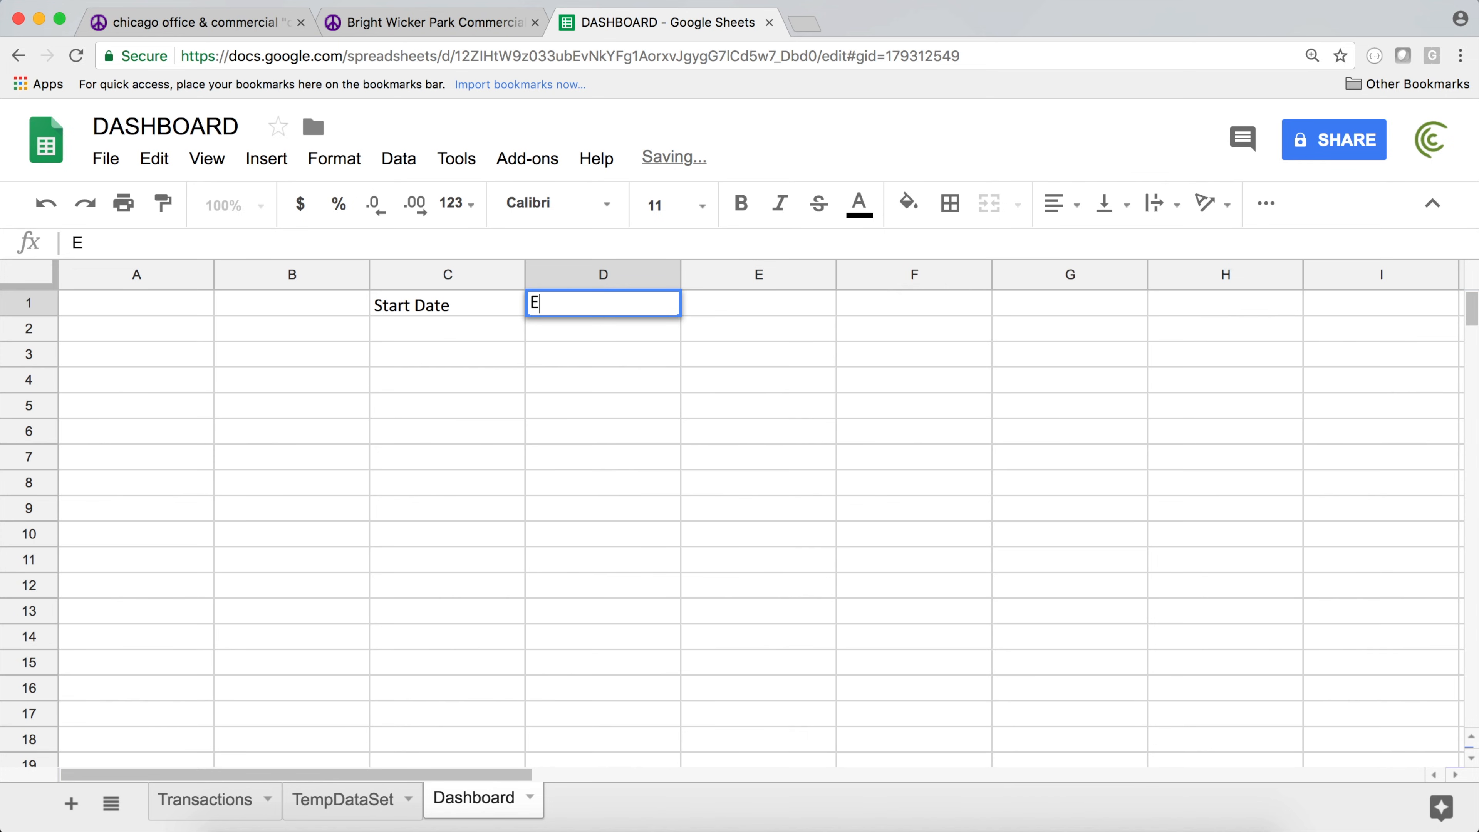
type("nd Date")
key("Return")
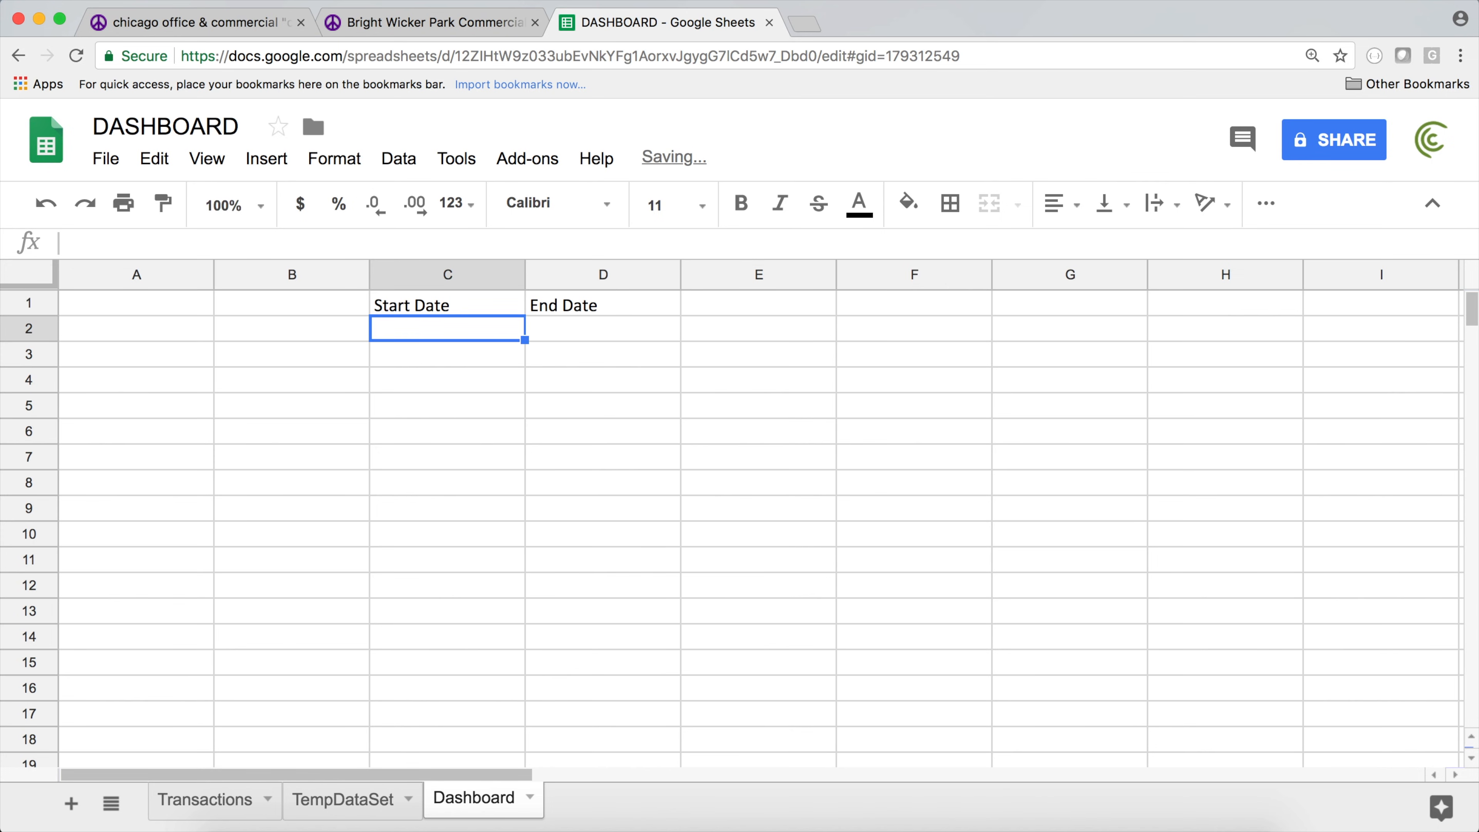
key("Up")
key("Right")
key("Right")
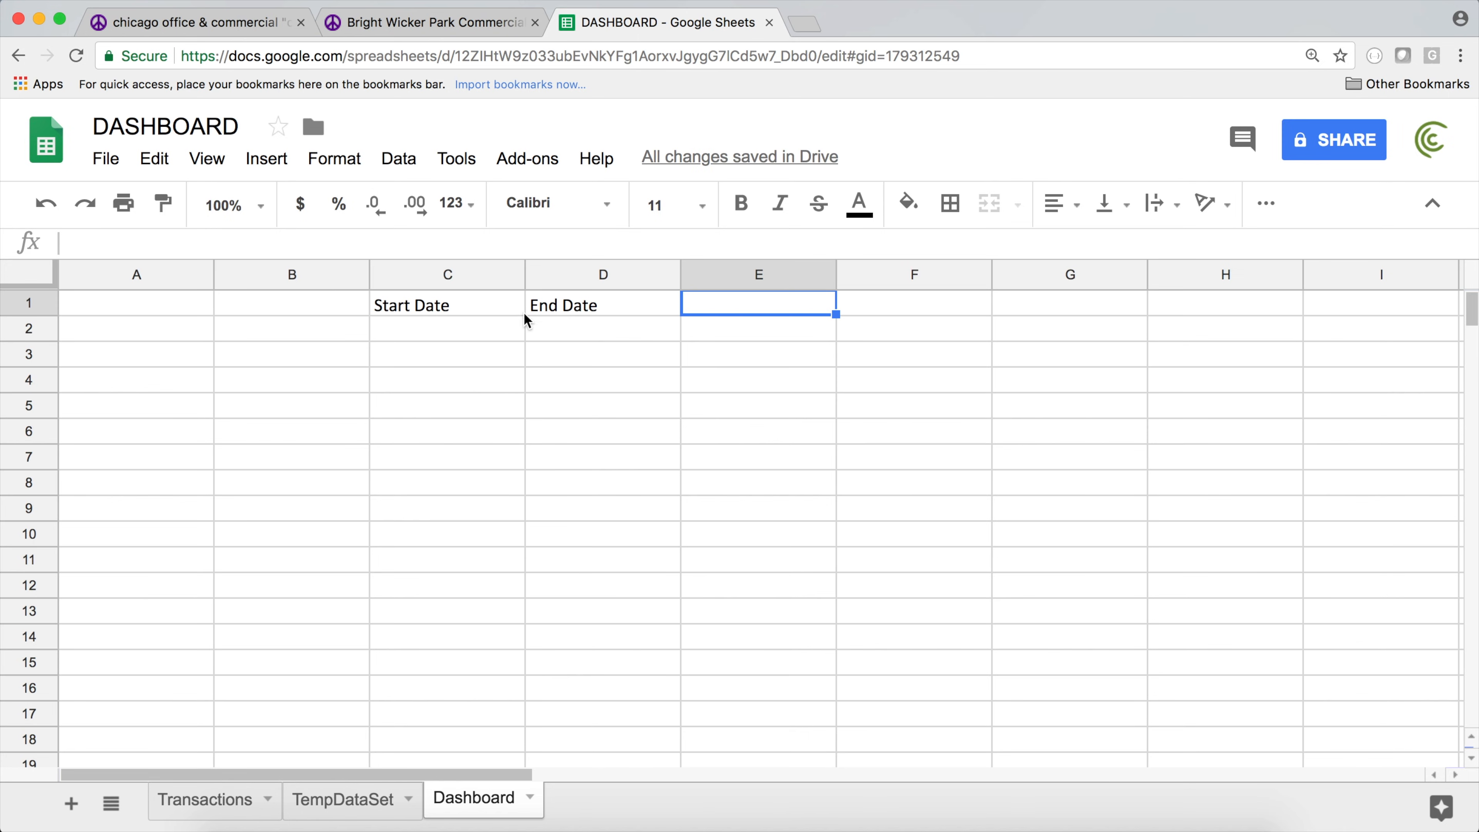
left_click(490, 308)
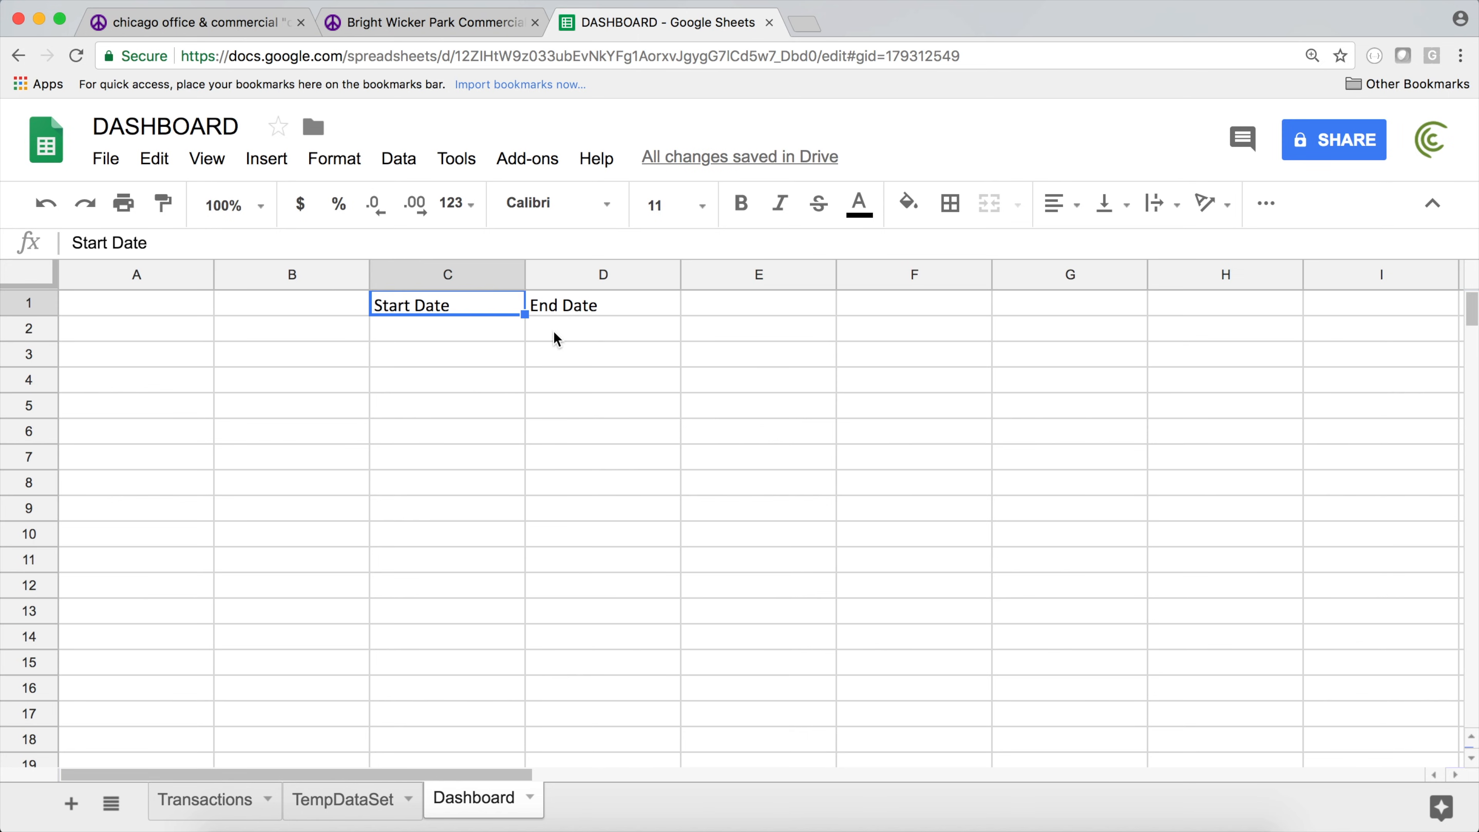
left_click_drag(452, 334, 484, 331)
left_click(574, 337)
left_click(469, 333)
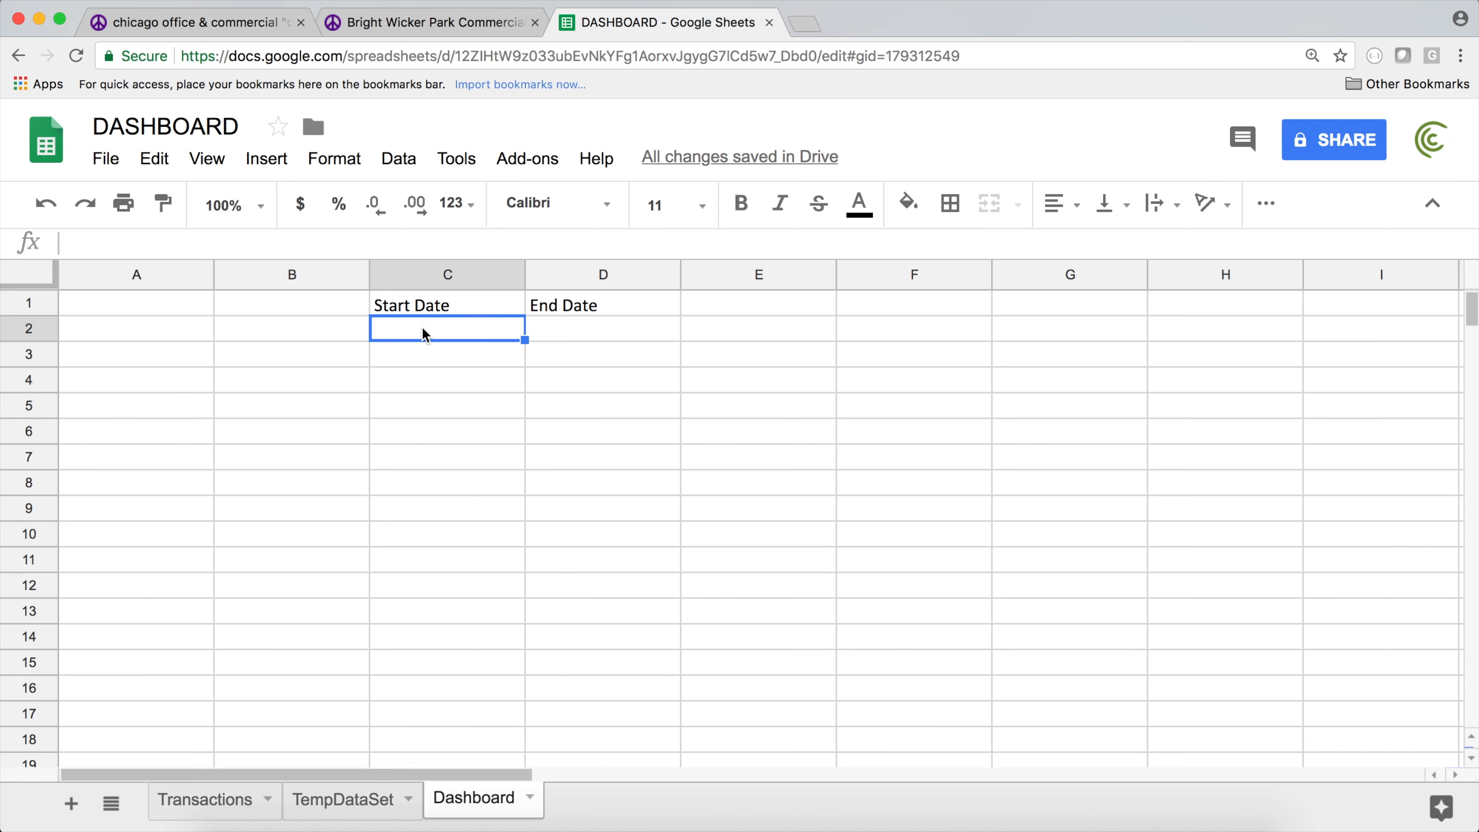
left_click(637, 337)
- Apply data validation to C2:D2 that accepts only valid dates and rejects invalid input
left_click_drag(494, 342, 547, 329)
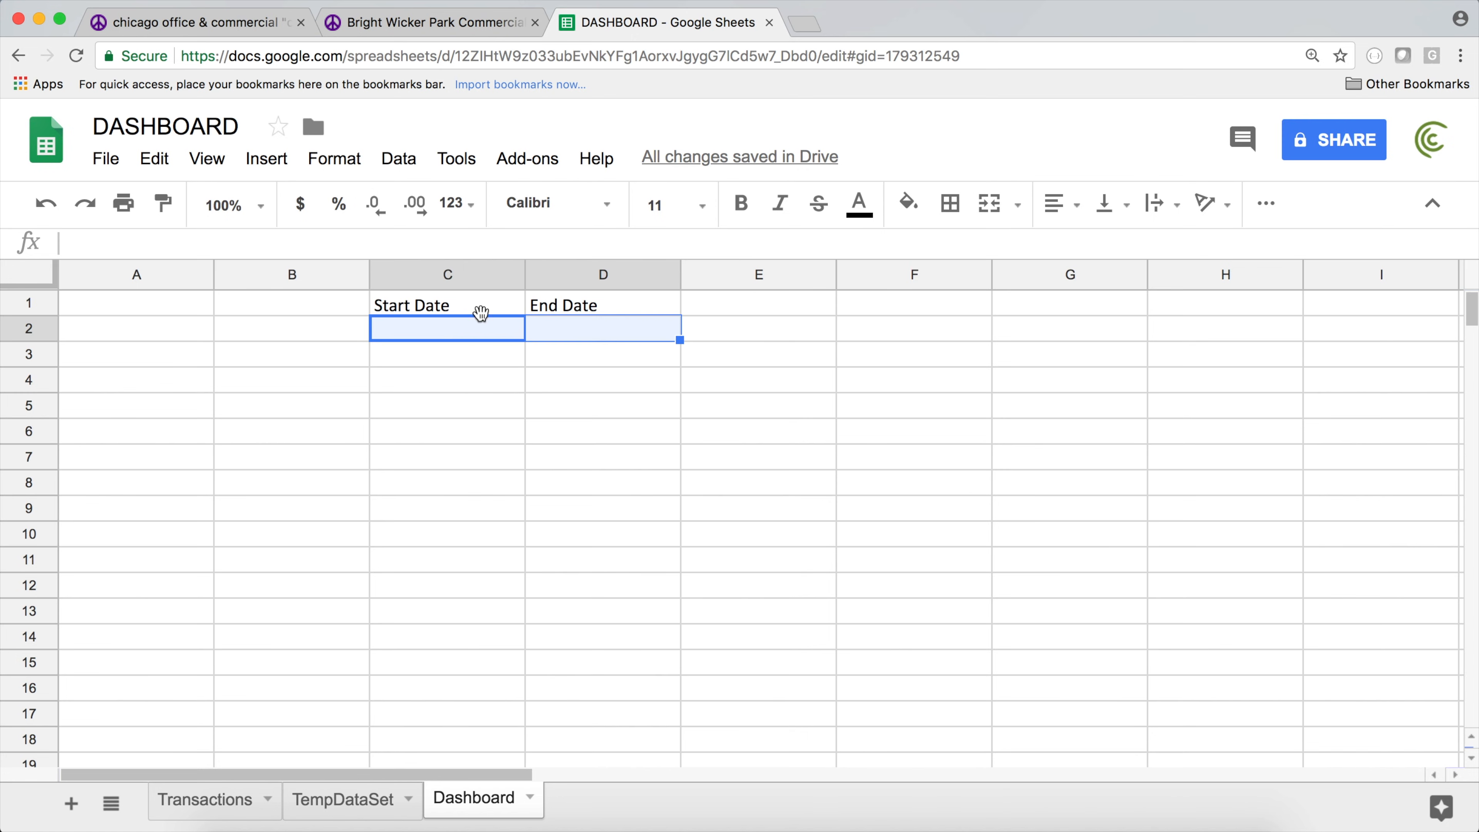
left_click(401, 163)
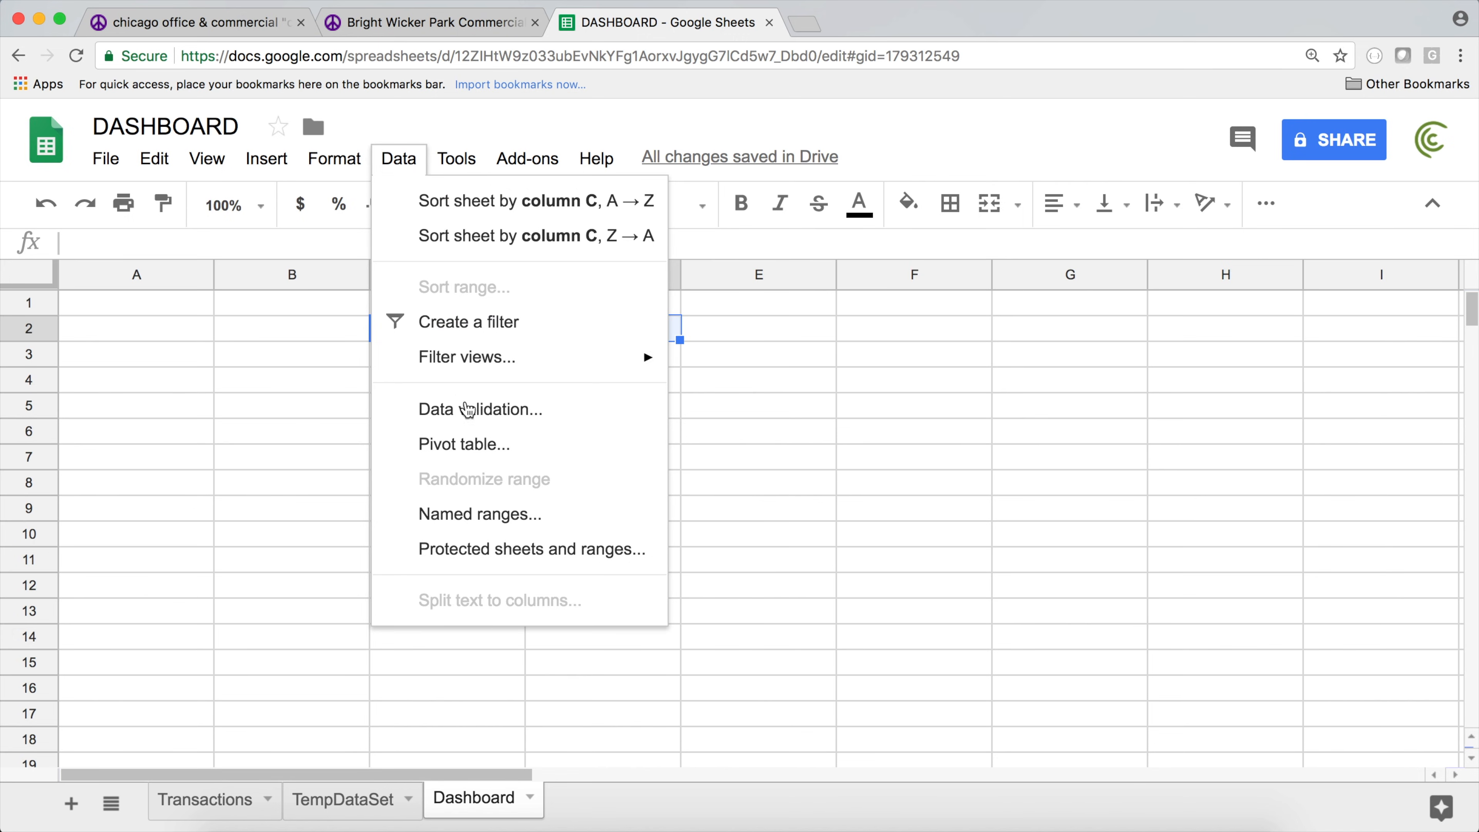
left_click(494, 409)
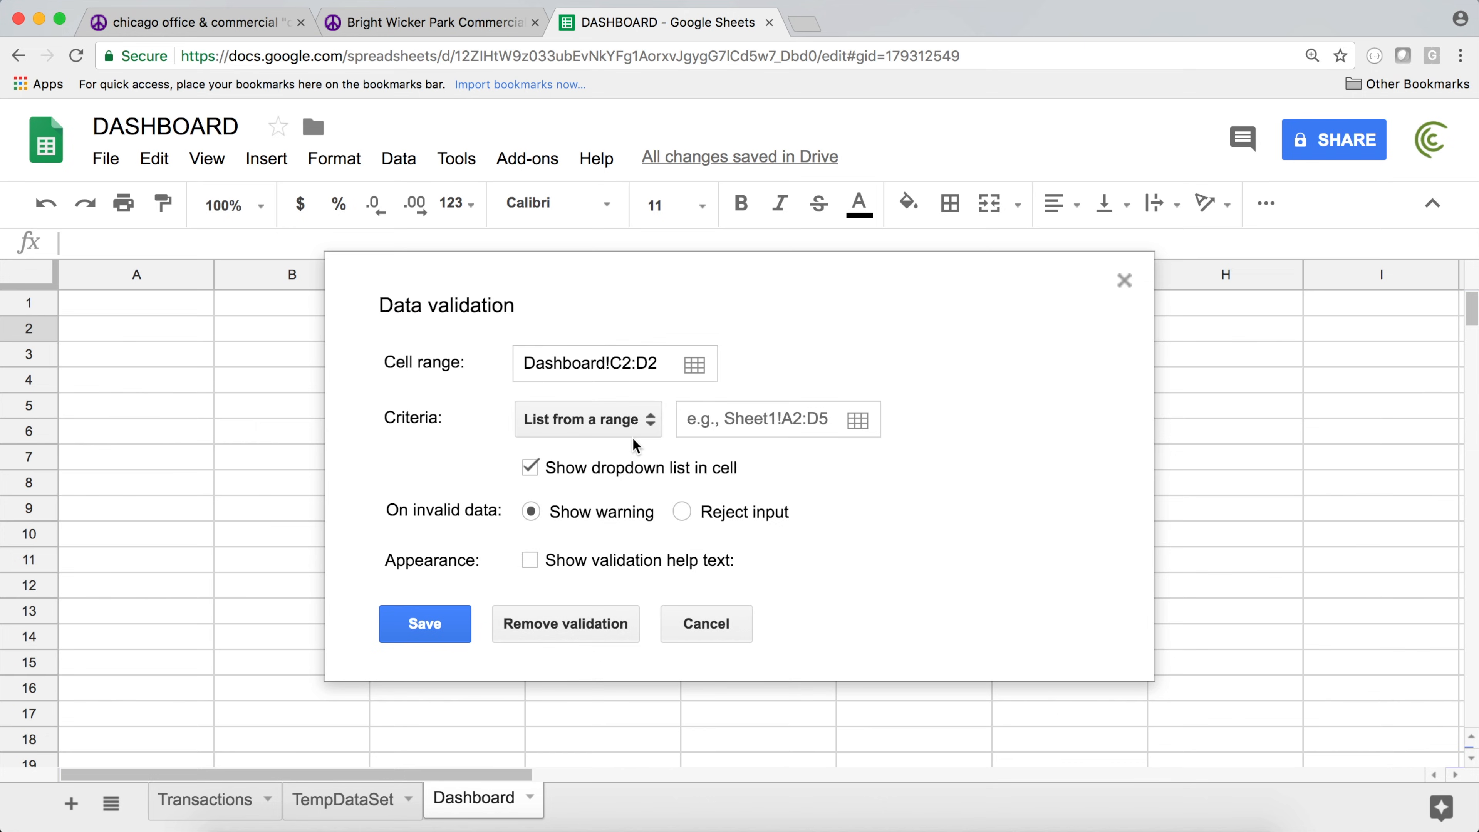
left_click(629, 419)
left_click(627, 563)
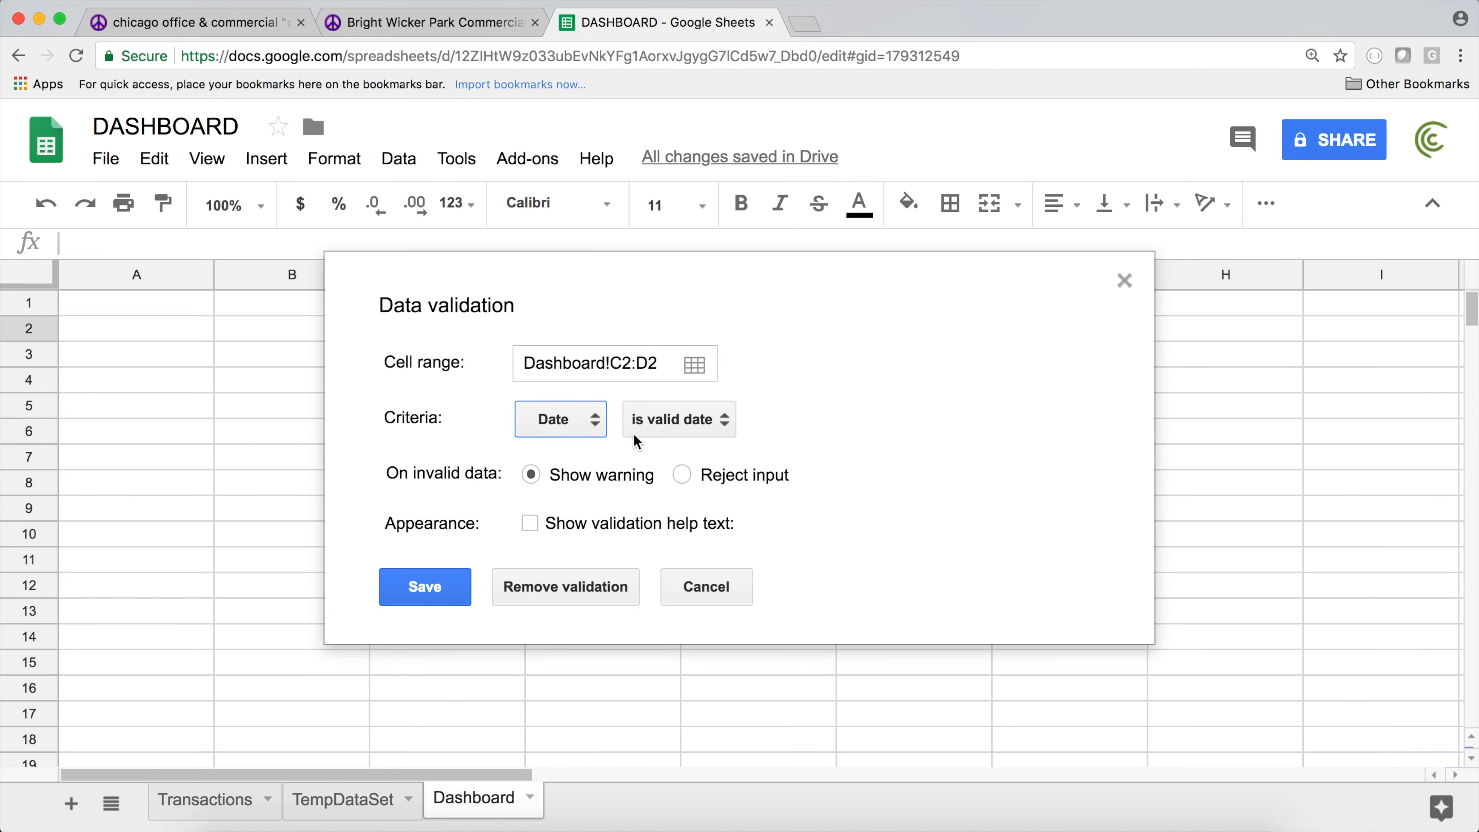
left_click(715, 481)
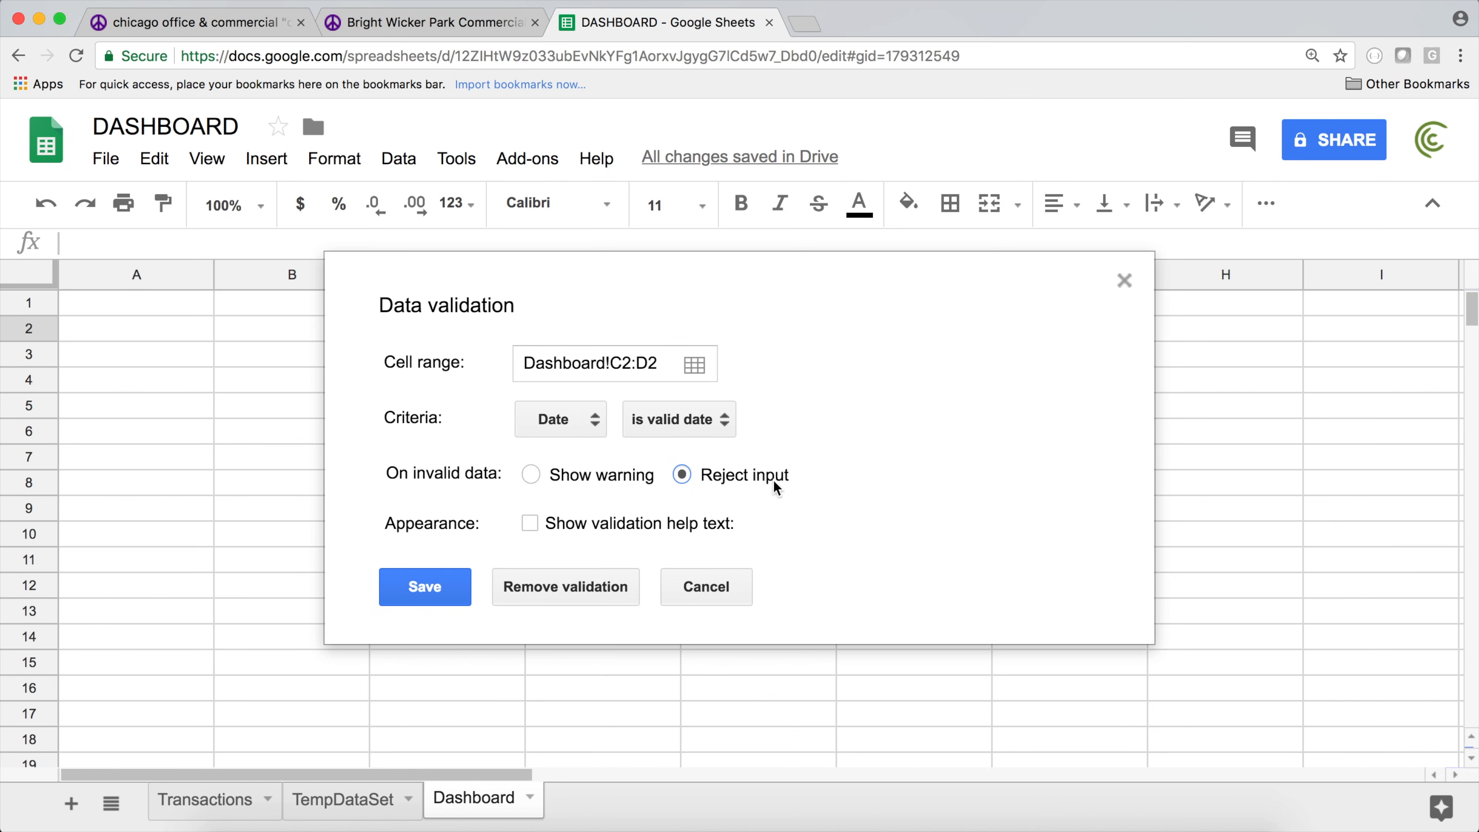
left_click(436, 599)
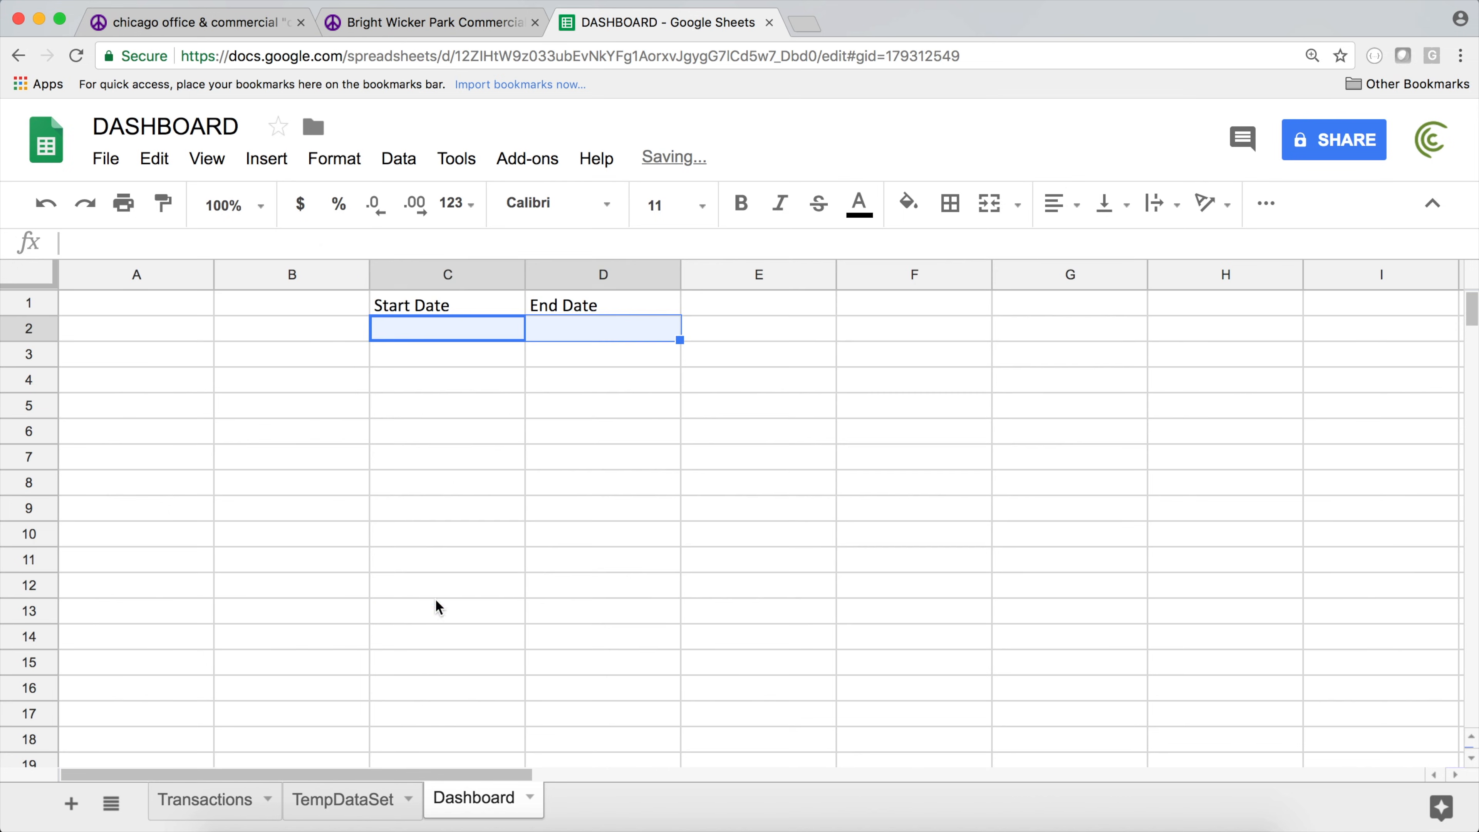
- Add borders around and between all cells of the date block C1:D2
left_click(621, 416)
left_click_drag(501, 304, 544, 329)
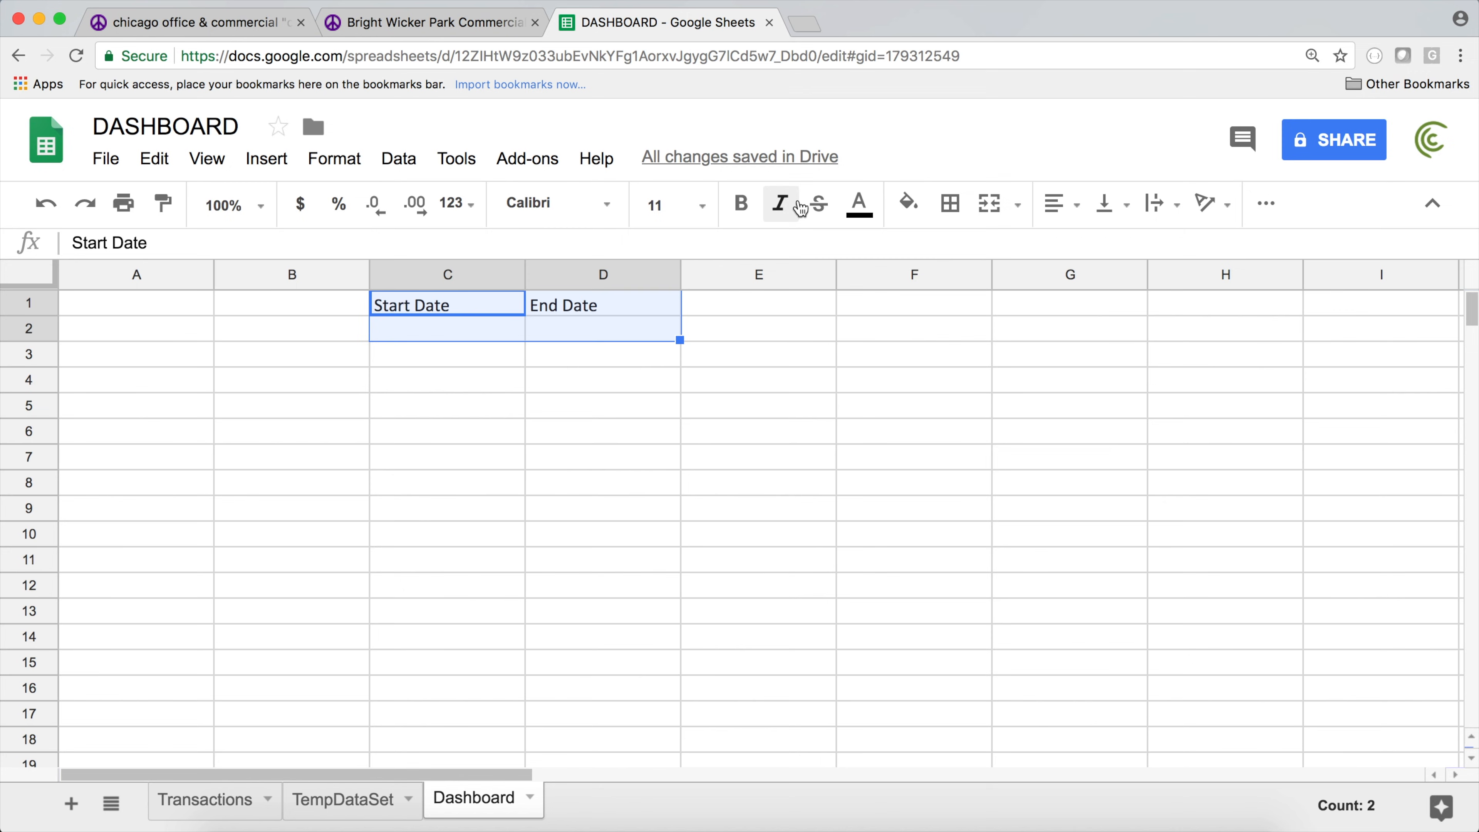
left_click(949, 204)
left_click(958, 257)
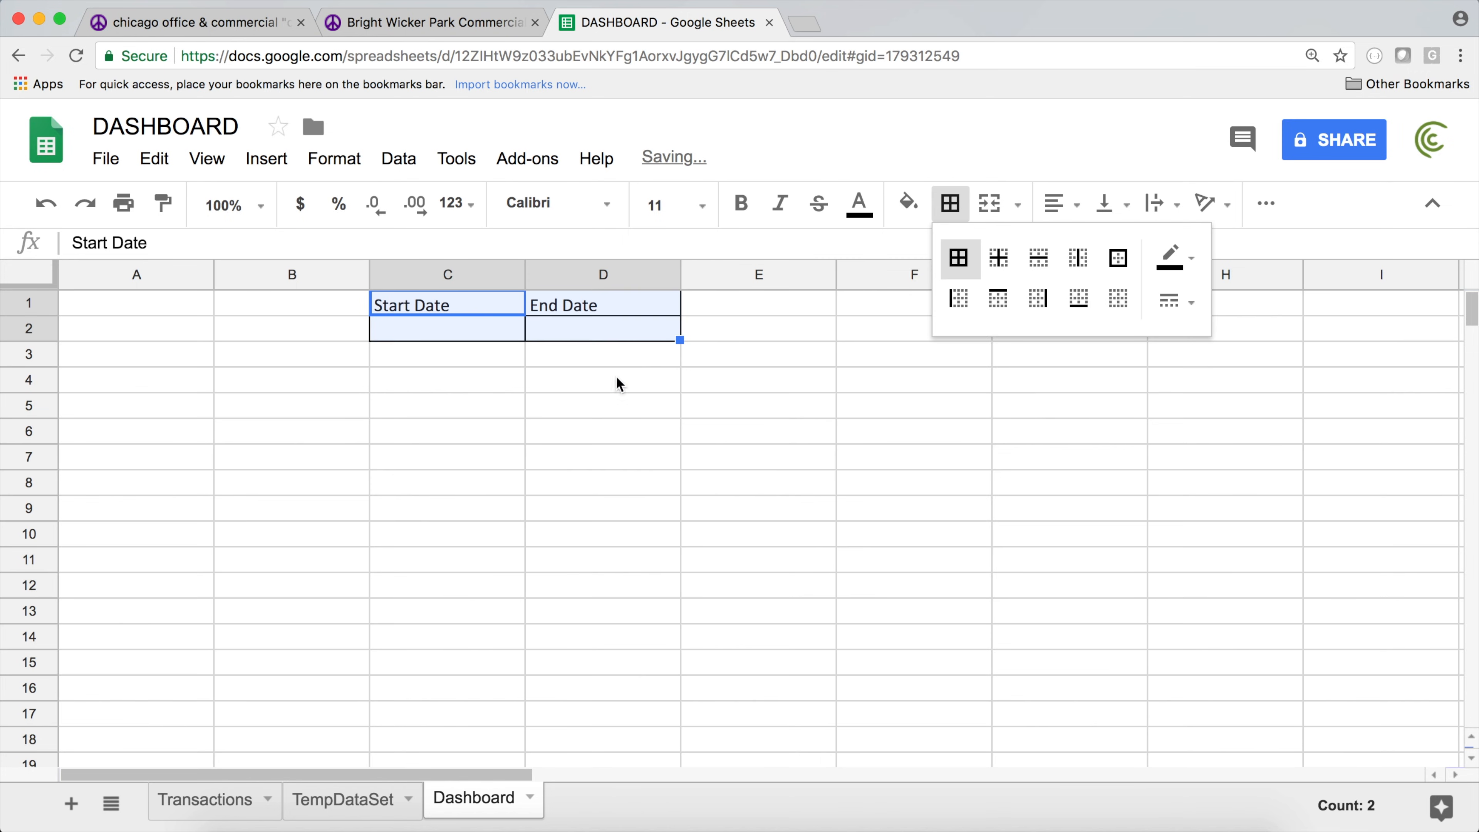
- Make the Start Date and End Date headers in C1:D1 bold and give them a dark cyan fill
left_click_drag(459, 304, 591, 304)
key("super+b")
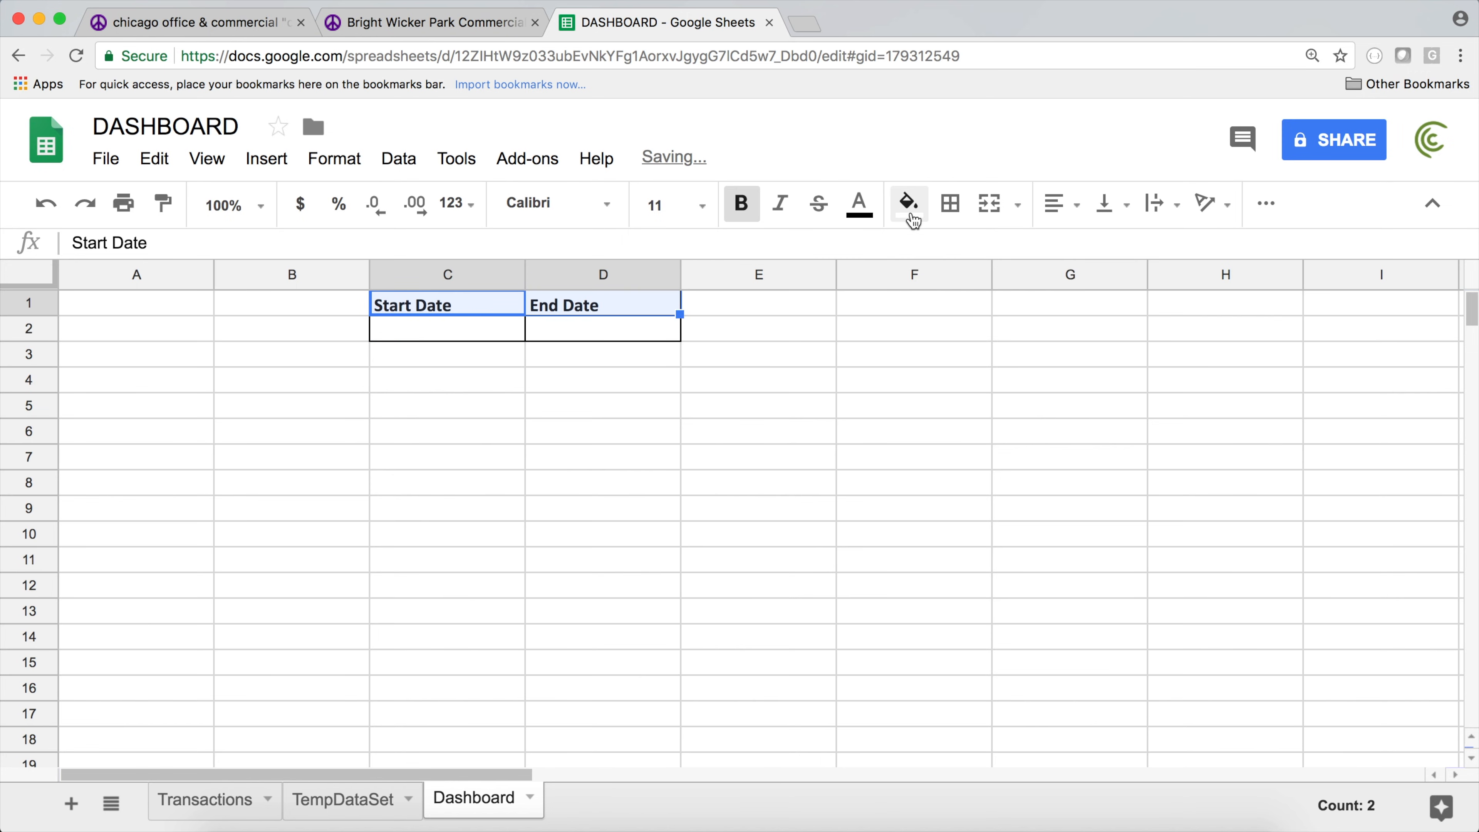
left_click(870, 208)
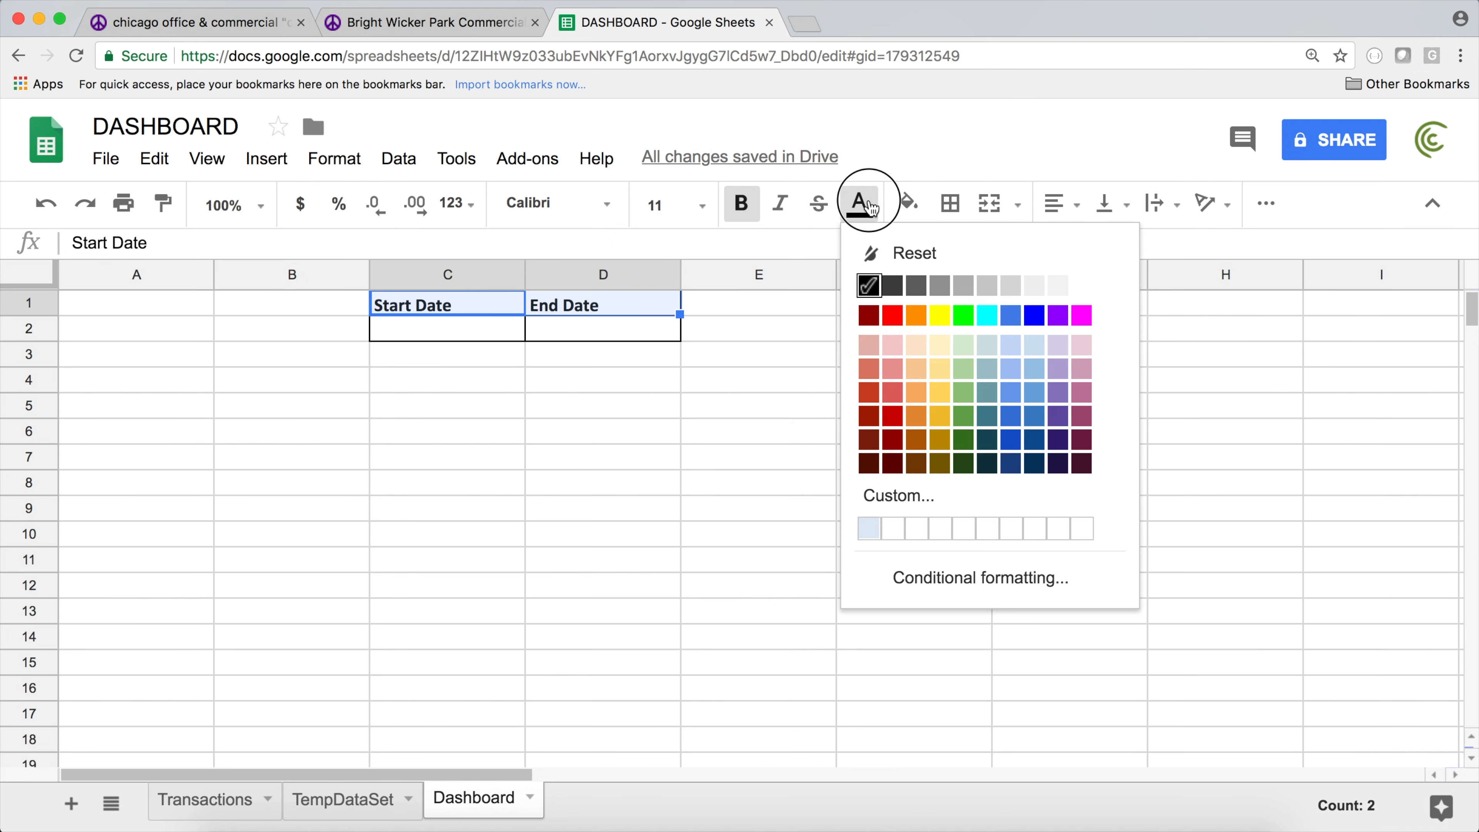
left_click(909, 204)
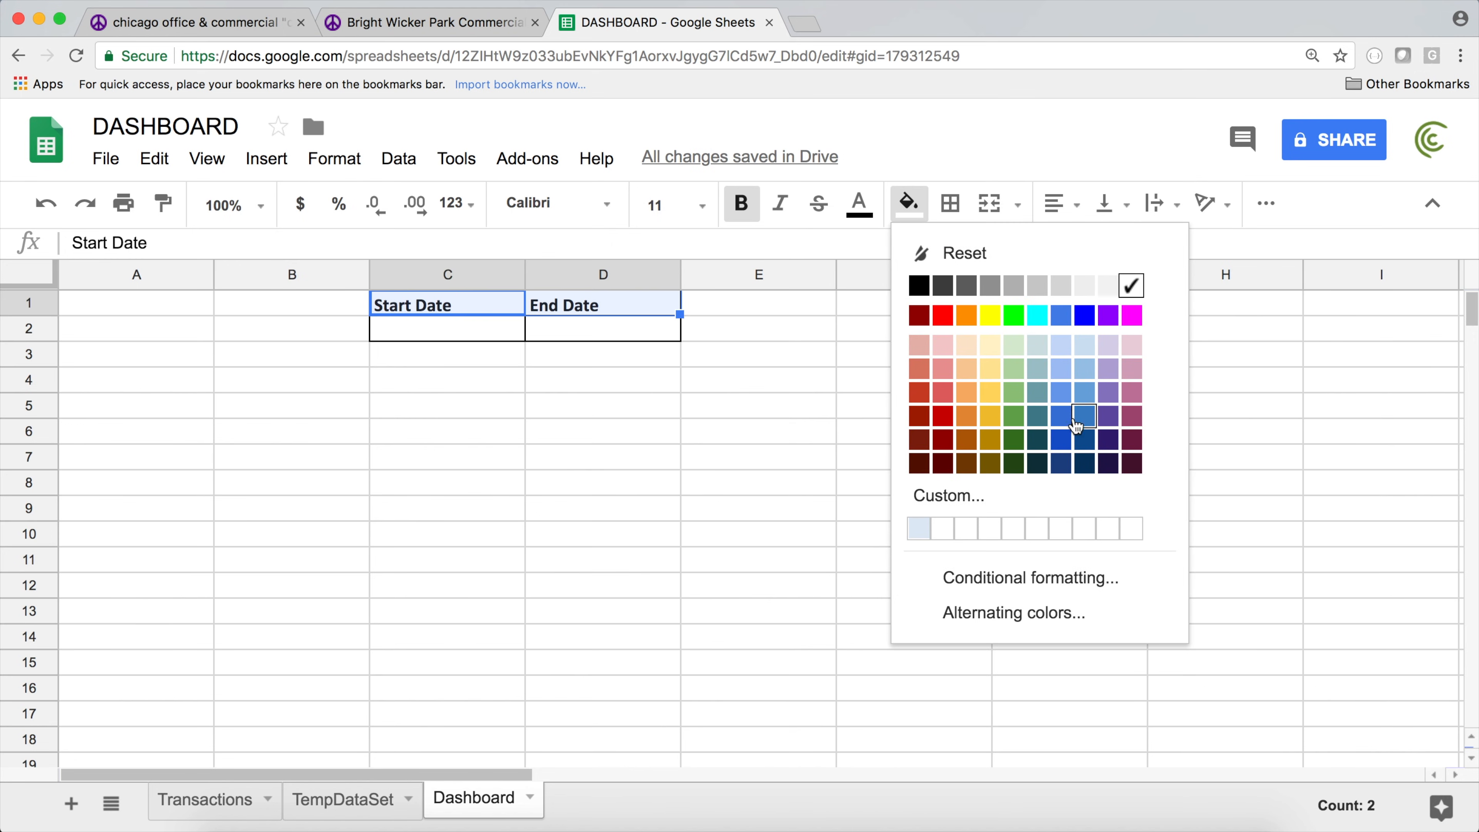
left_click(1038, 417)
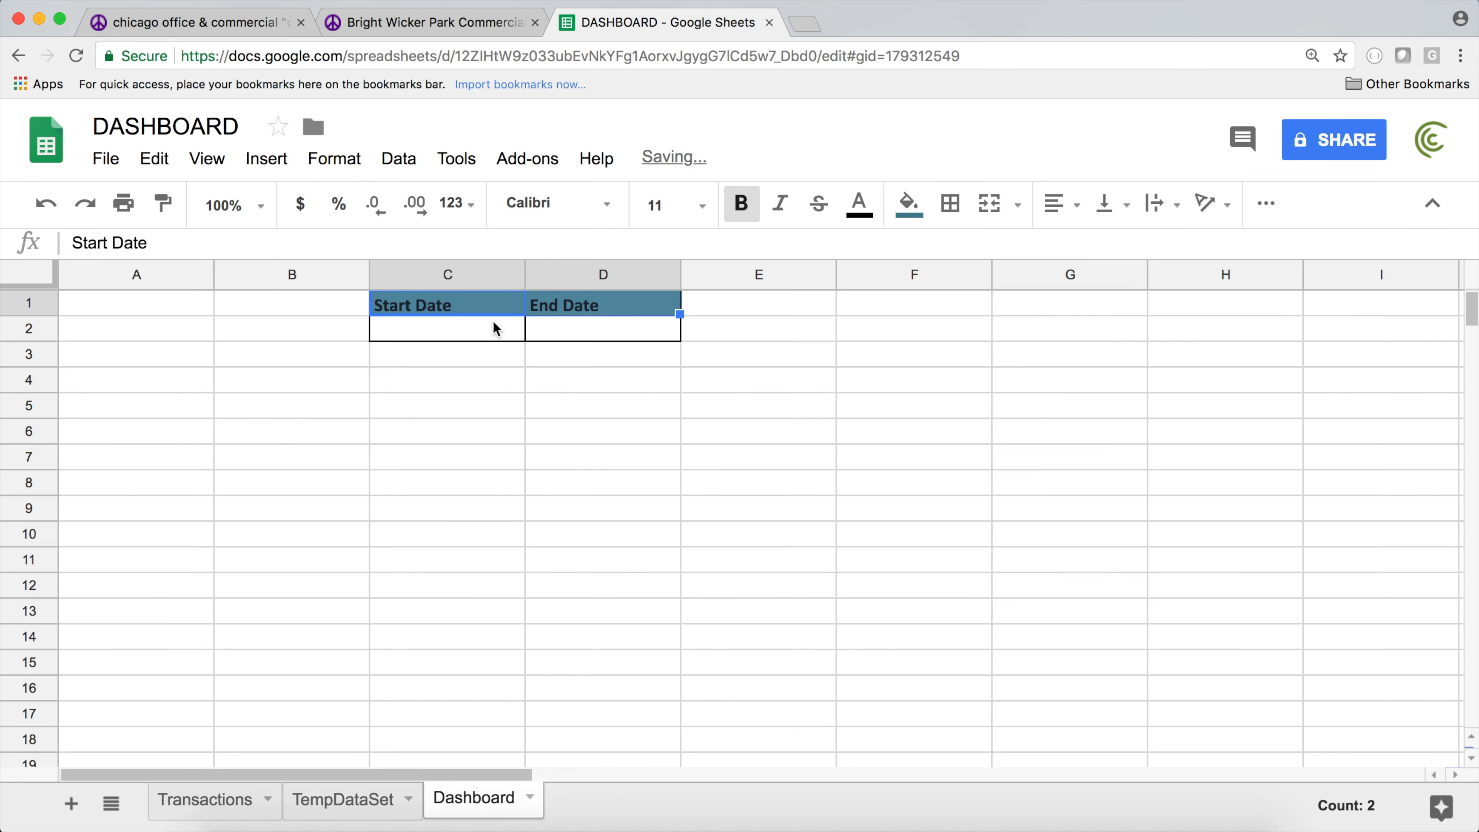
- Center the Start Date and End Date headers in C1:D1 horizontally
left_click(495, 380)
left_click_drag(492, 310, 556, 311)
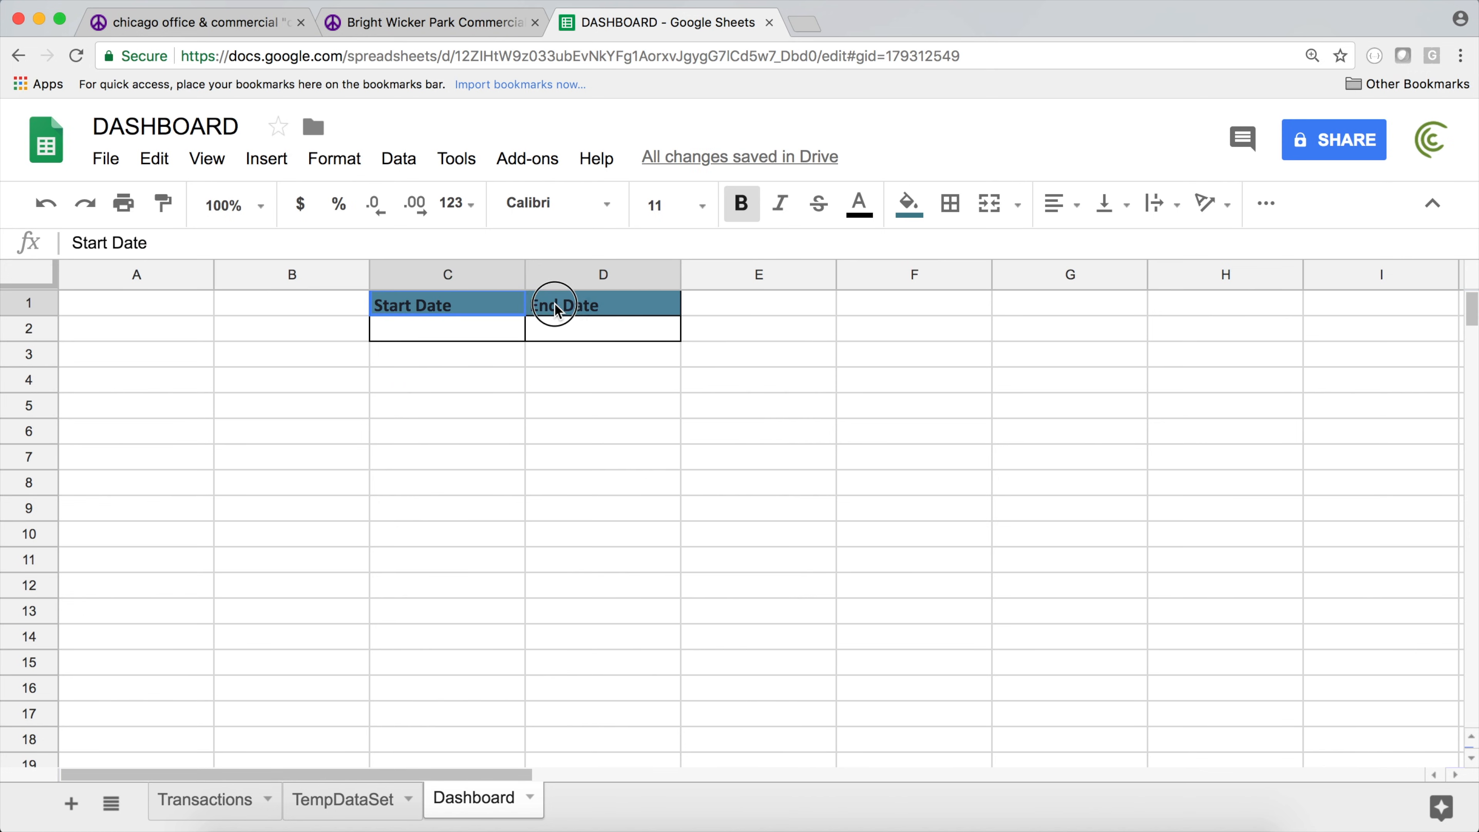
left_click(1059, 210)
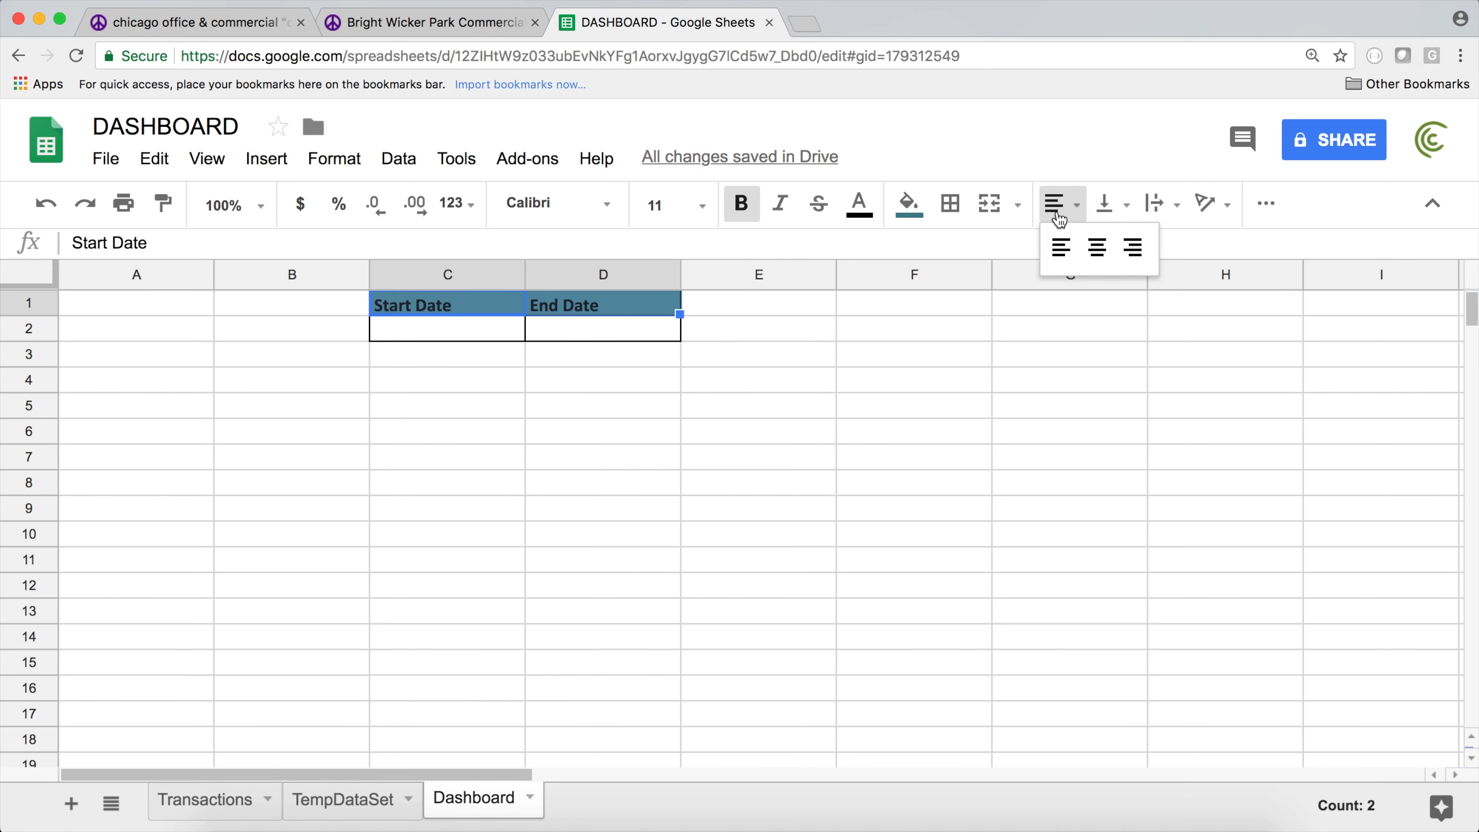
left_click(1098, 248)
left_click(829, 328)
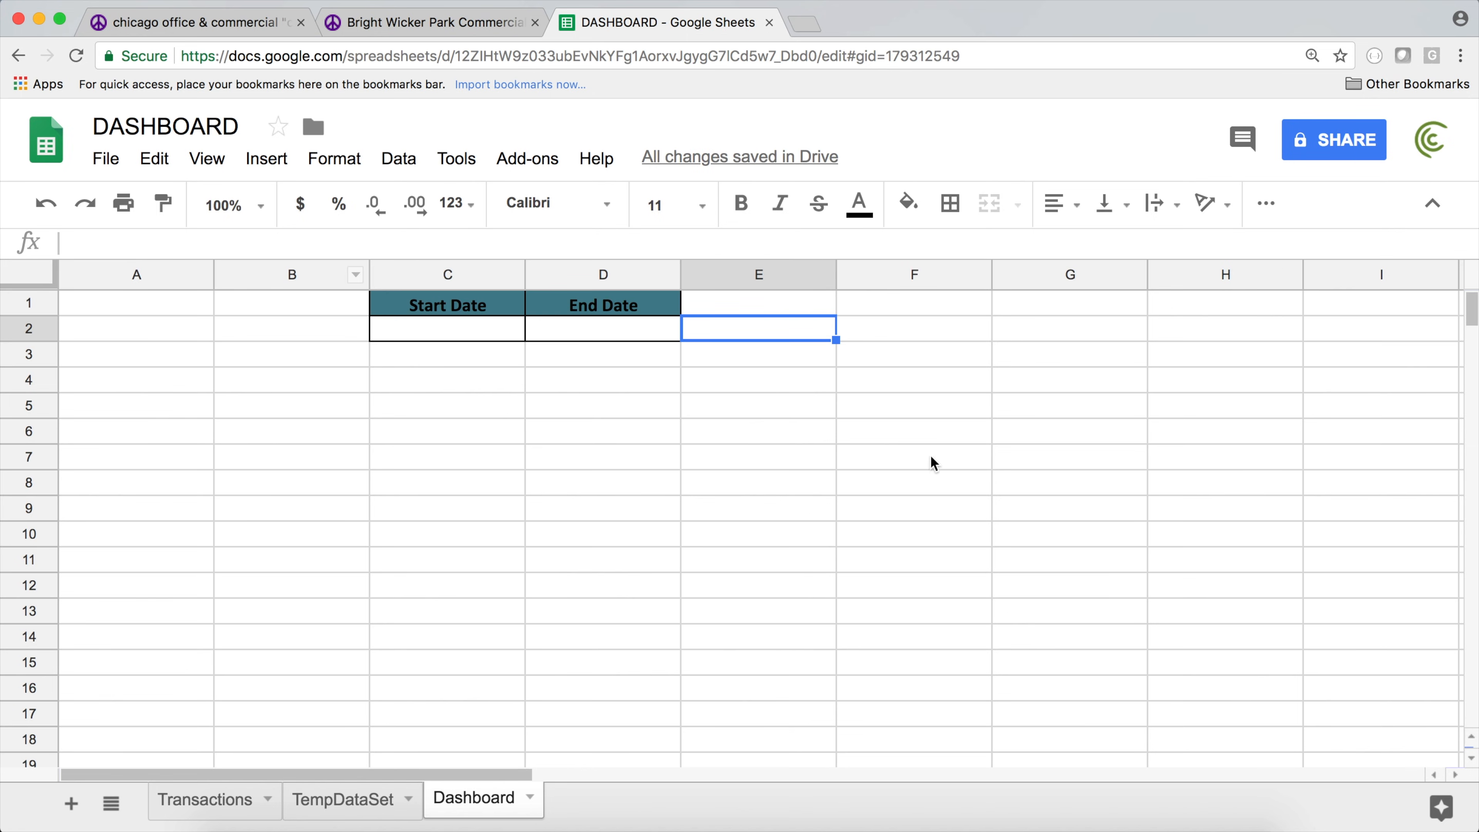
- Check the Sales column on the TempDataSet sheet and return to the Dashboard sheet
left_click(630, 437)
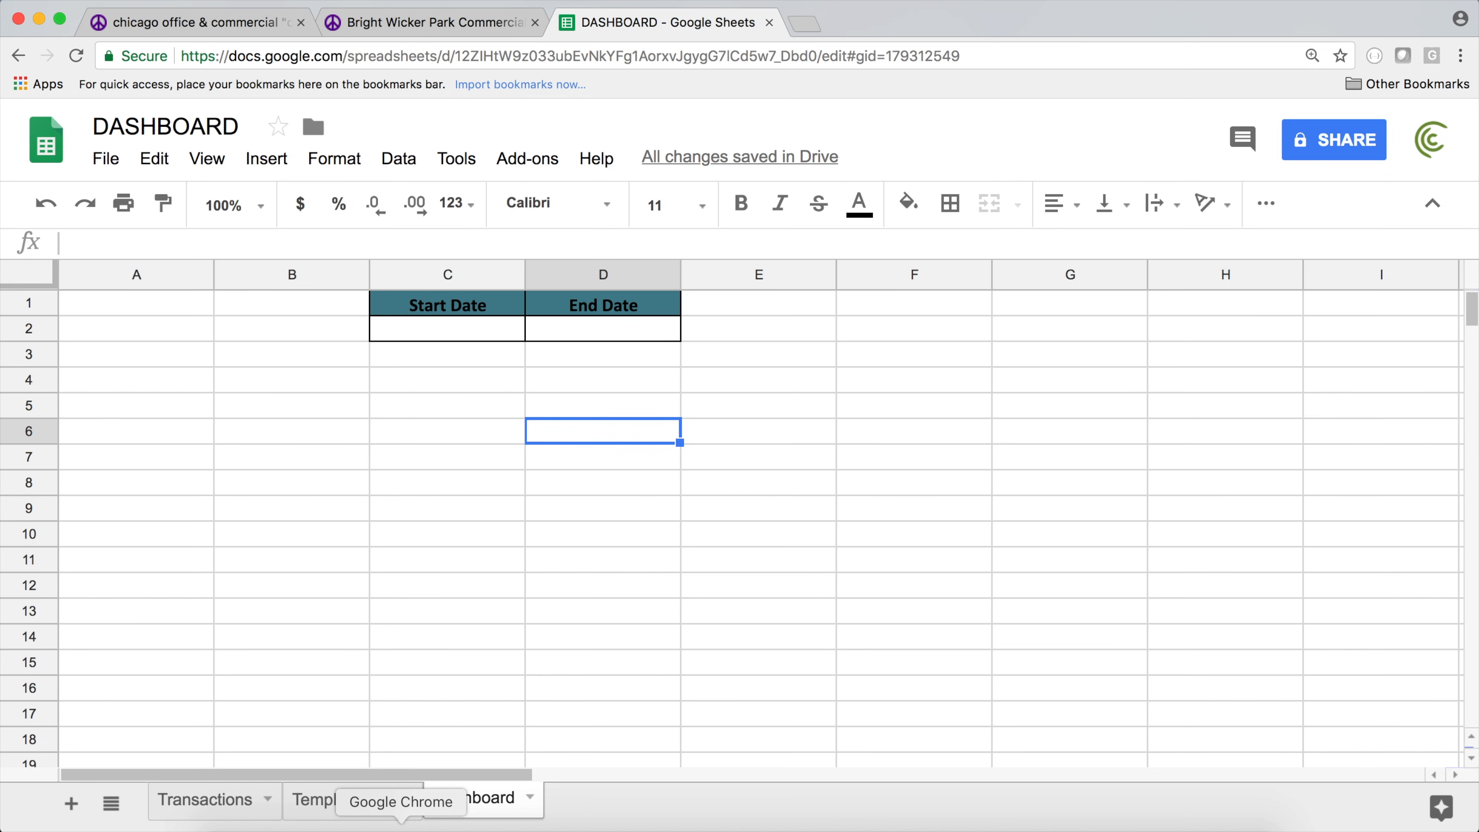
left_click(349, 810)
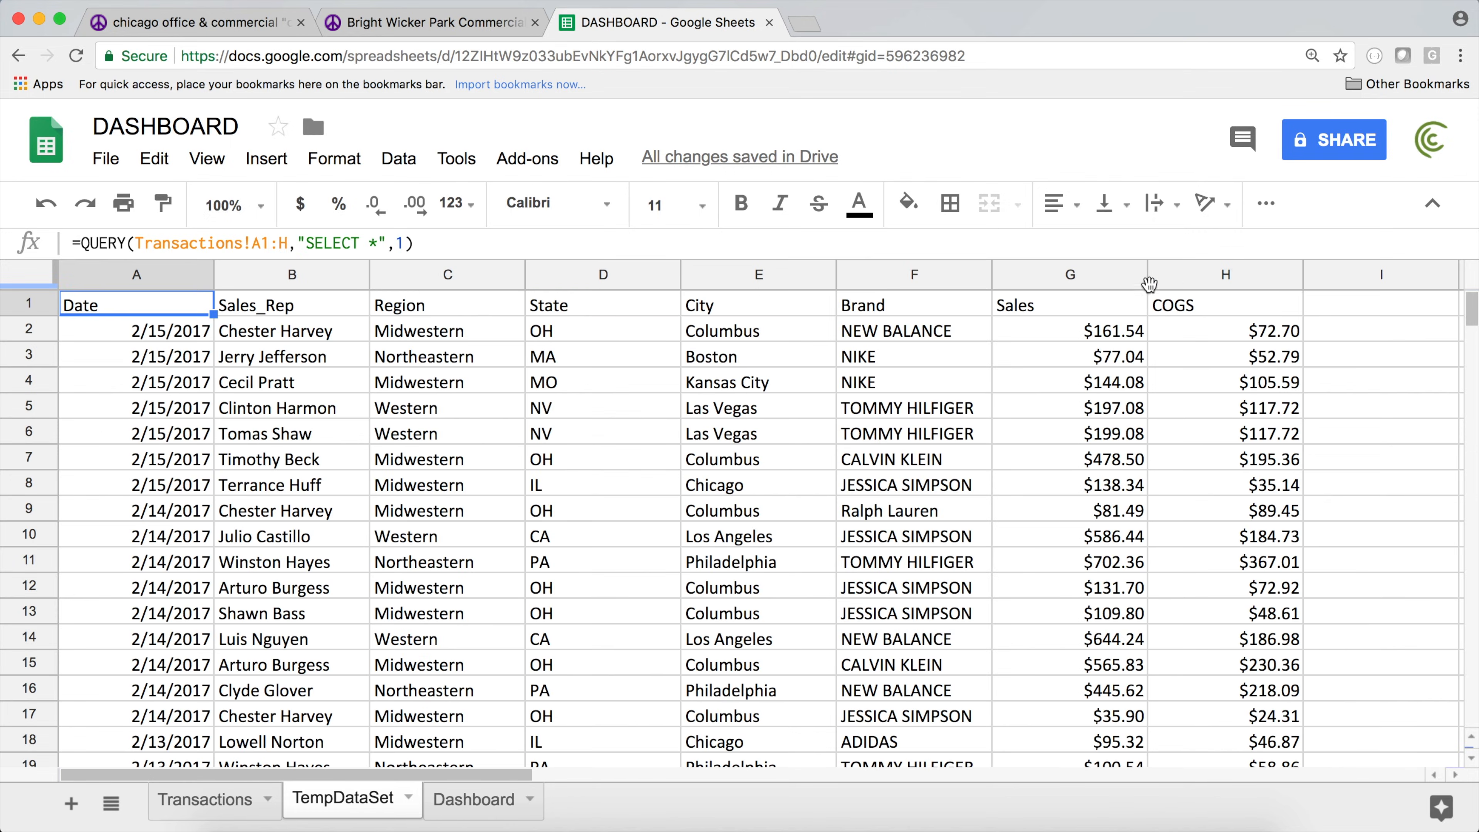
left_click(1089, 285)
left_click(475, 807)
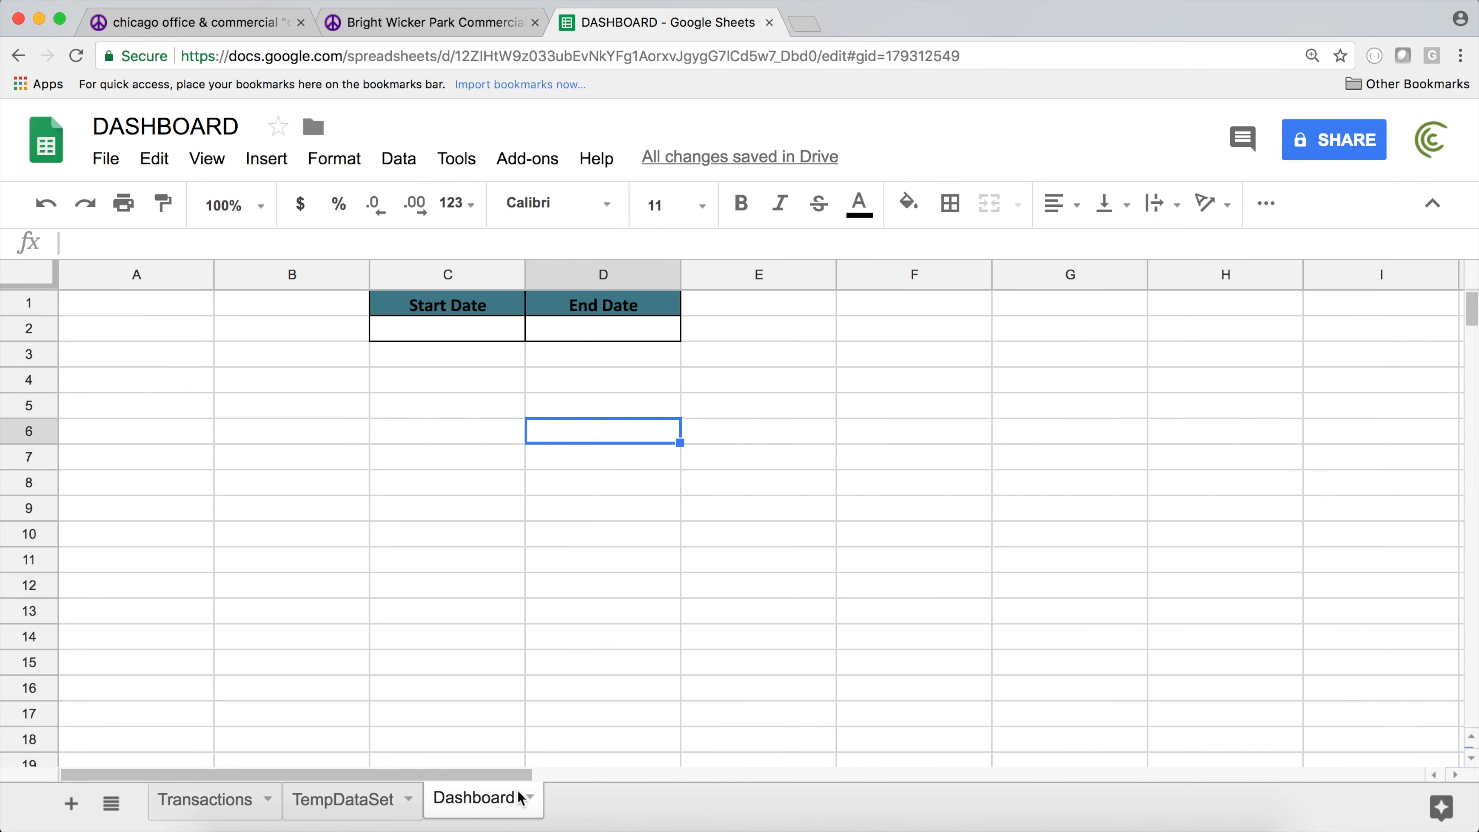
left_click(1094, 366)
left_click(1021, 409)
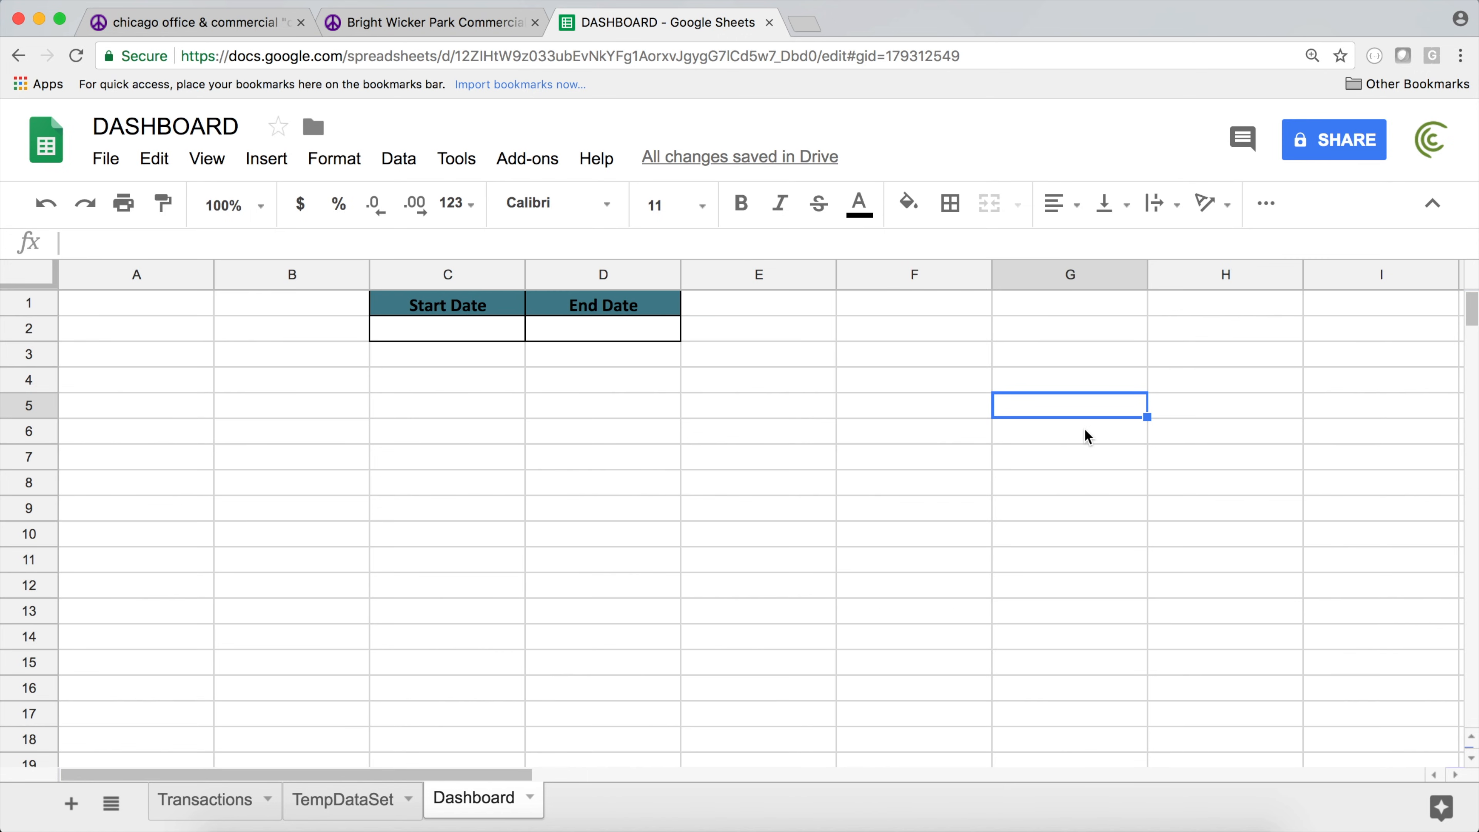
- Merge cells G6:H7 on the Dashboard sheet into one cell
left_click(1073, 432)
left_click_drag(1073, 434, 1212, 459)
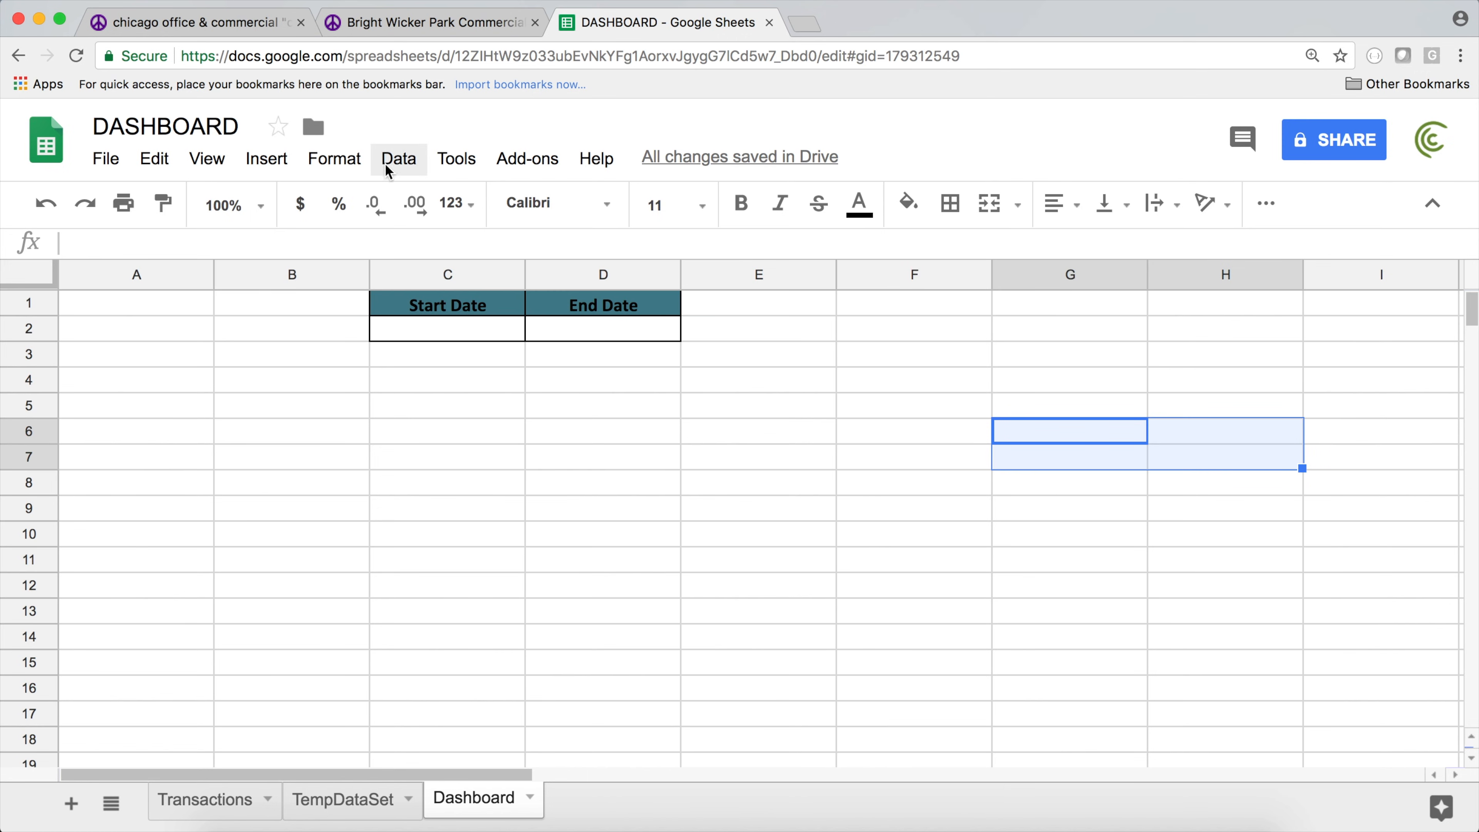
left_click(346, 161)
mouse_move(485, 510)
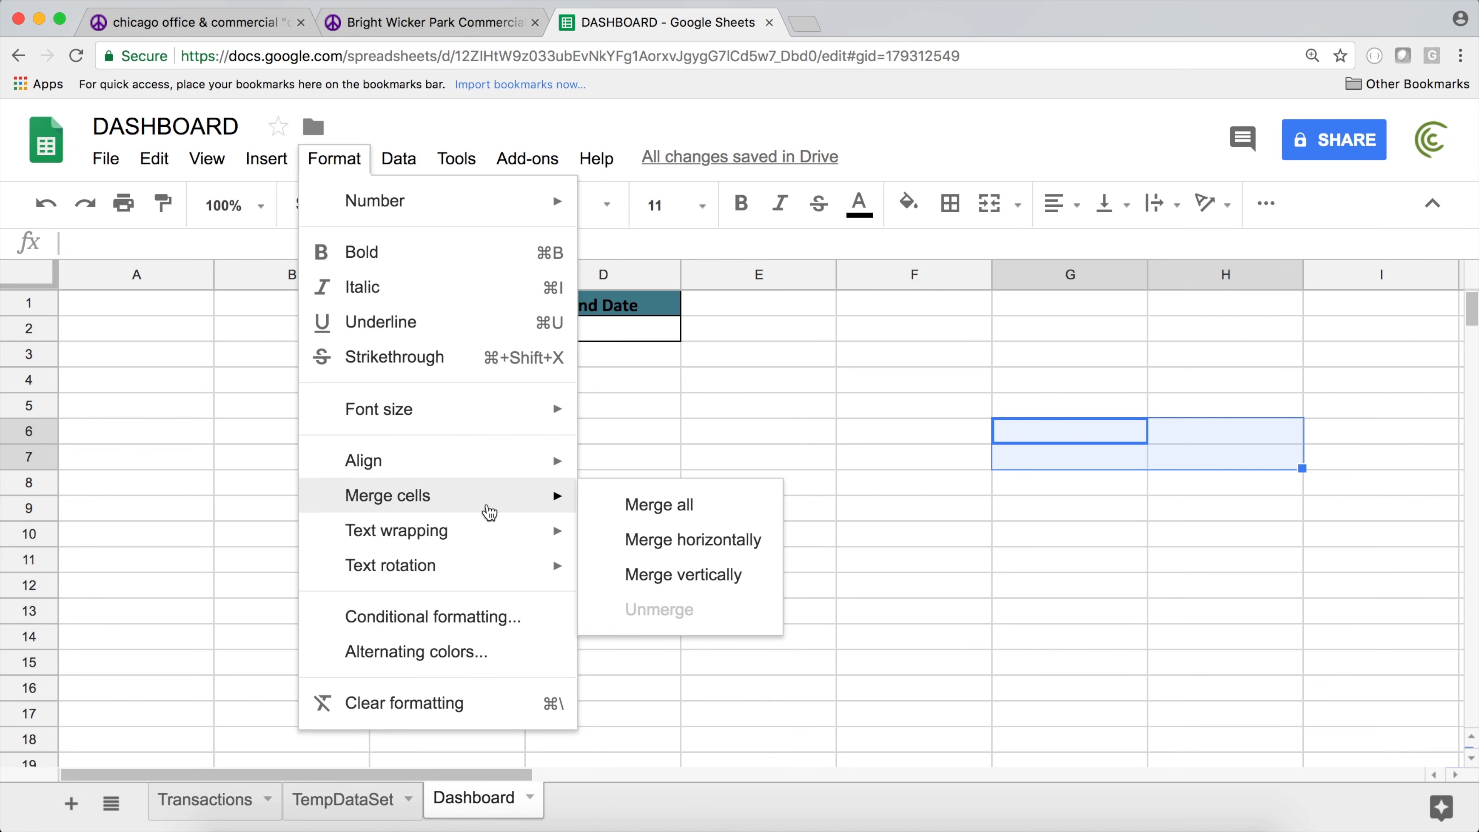
left_click(657, 505)
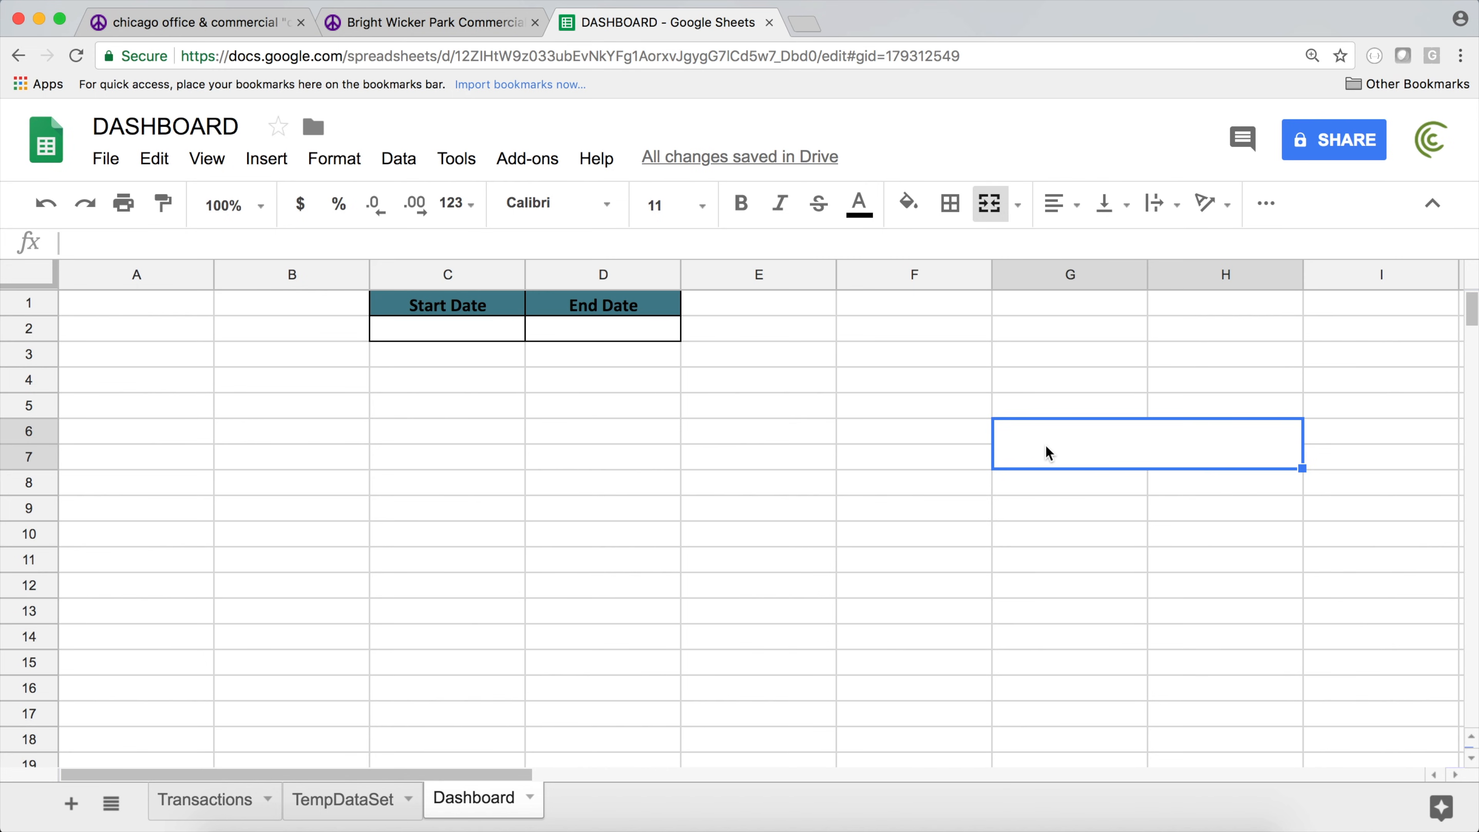
- Merge cells F6:F7, directly beside the merged G6:H7 block, into one cell
left_click(951, 440)
left_click_drag(951, 440, 950, 453)
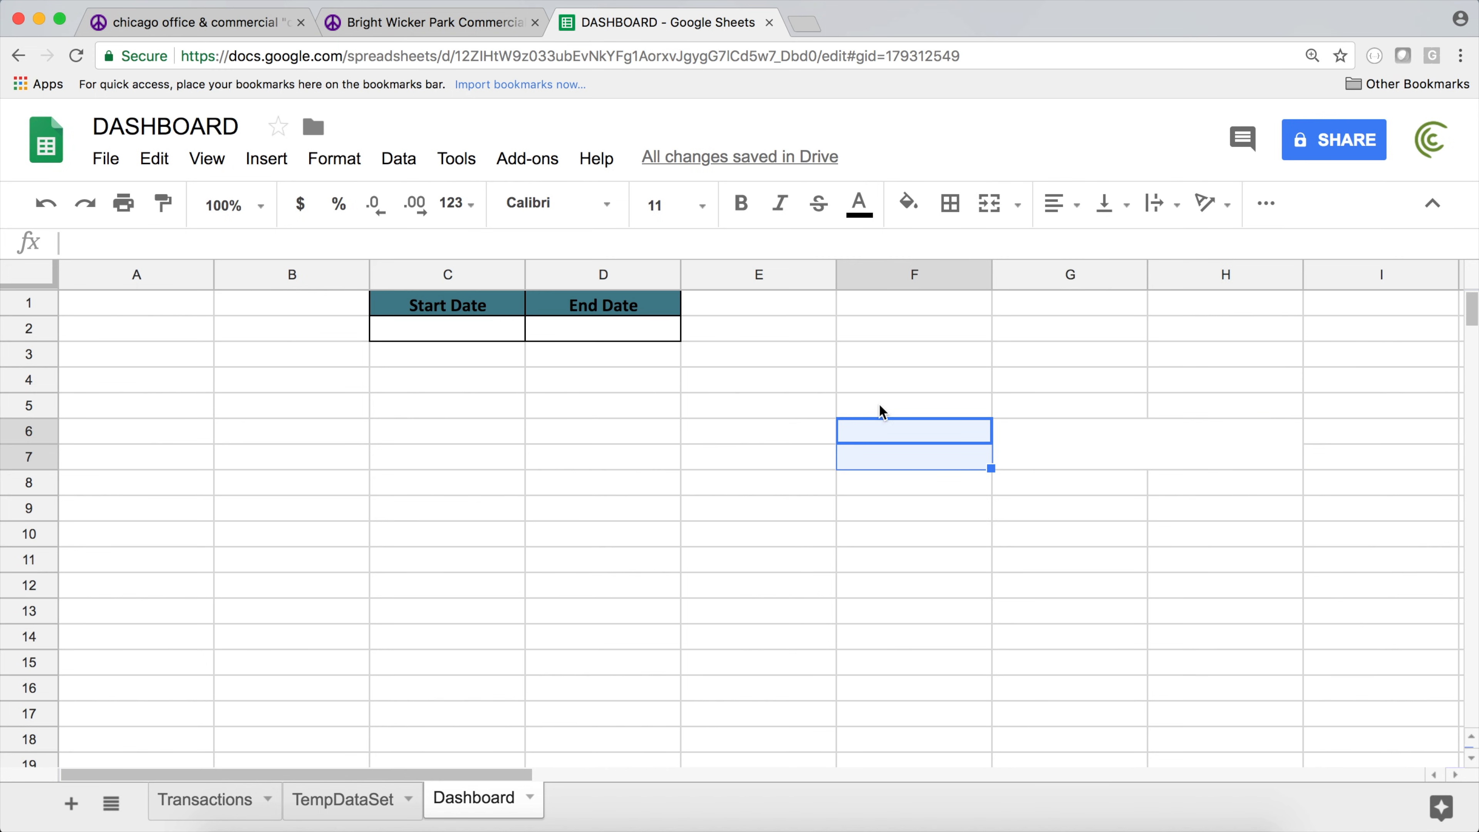
left_click(334, 159)
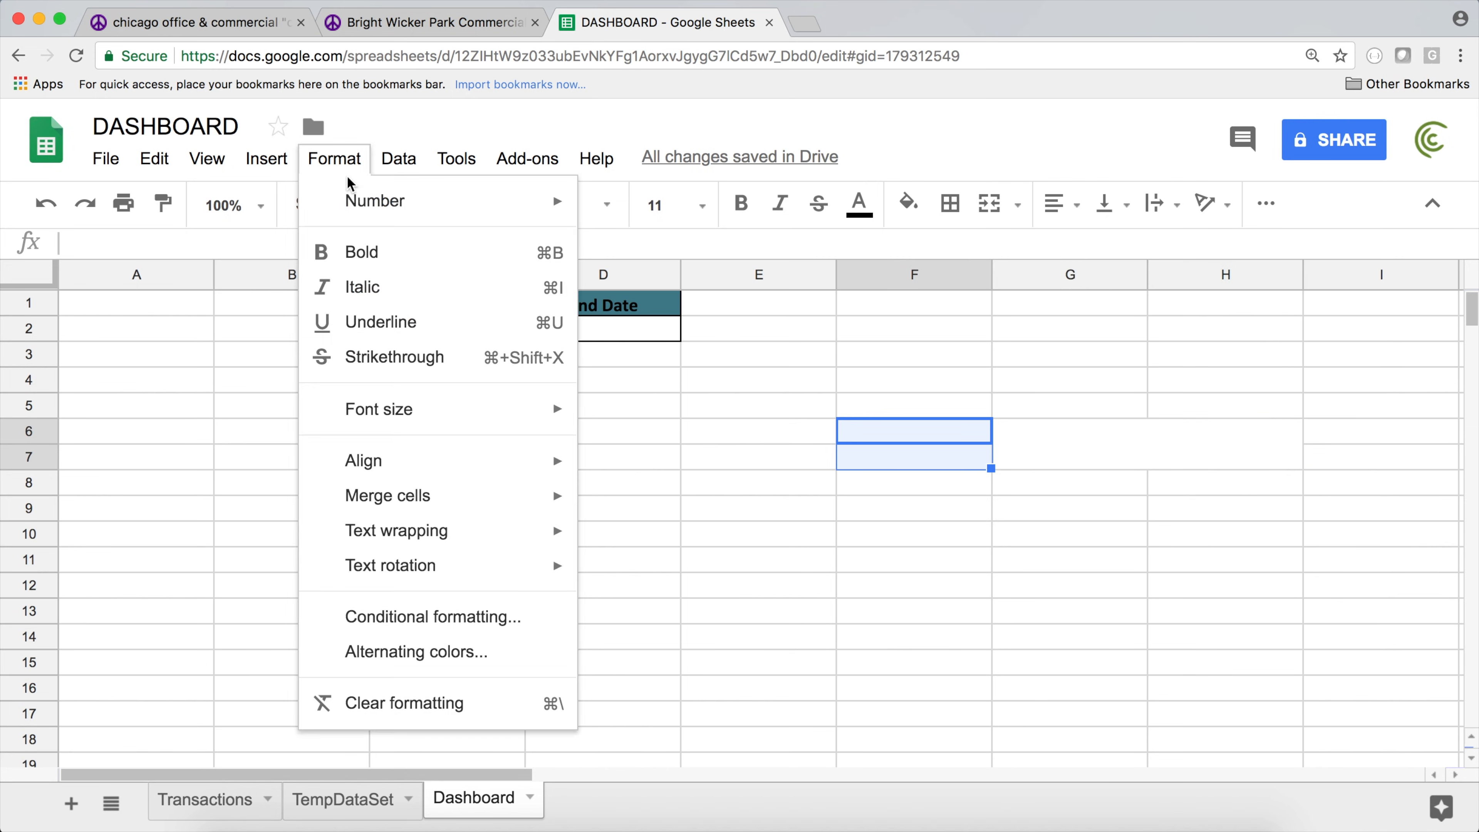
mouse_move(503, 513)
left_click(645, 507)
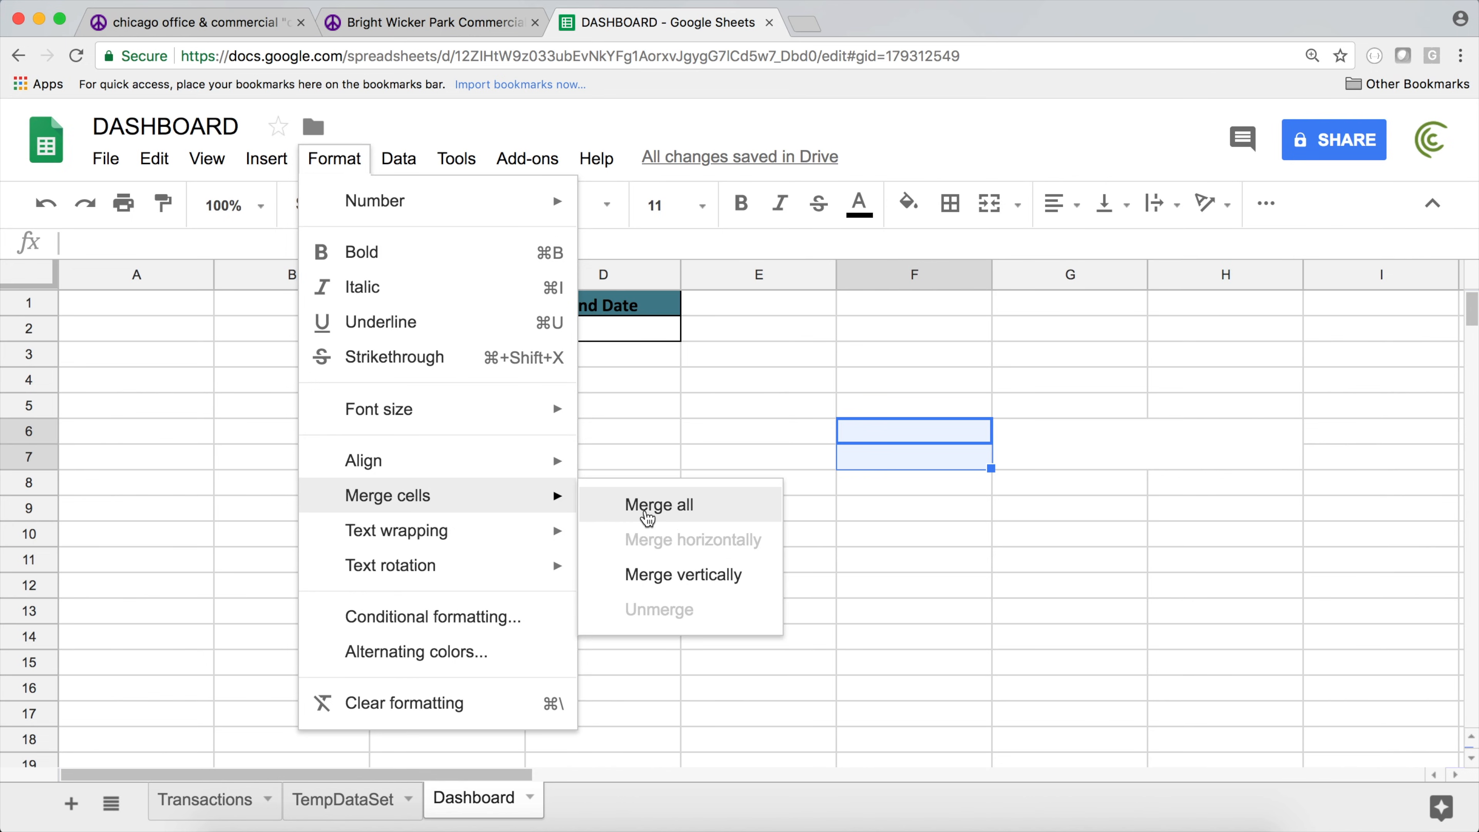
left_click(1051, 483)
left_click(1053, 460)
left_click(939, 452)
- Enter =SUM(TempDataSet!G:G) in the merged cell G6 to total the Sales column
left_click(1119, 447)
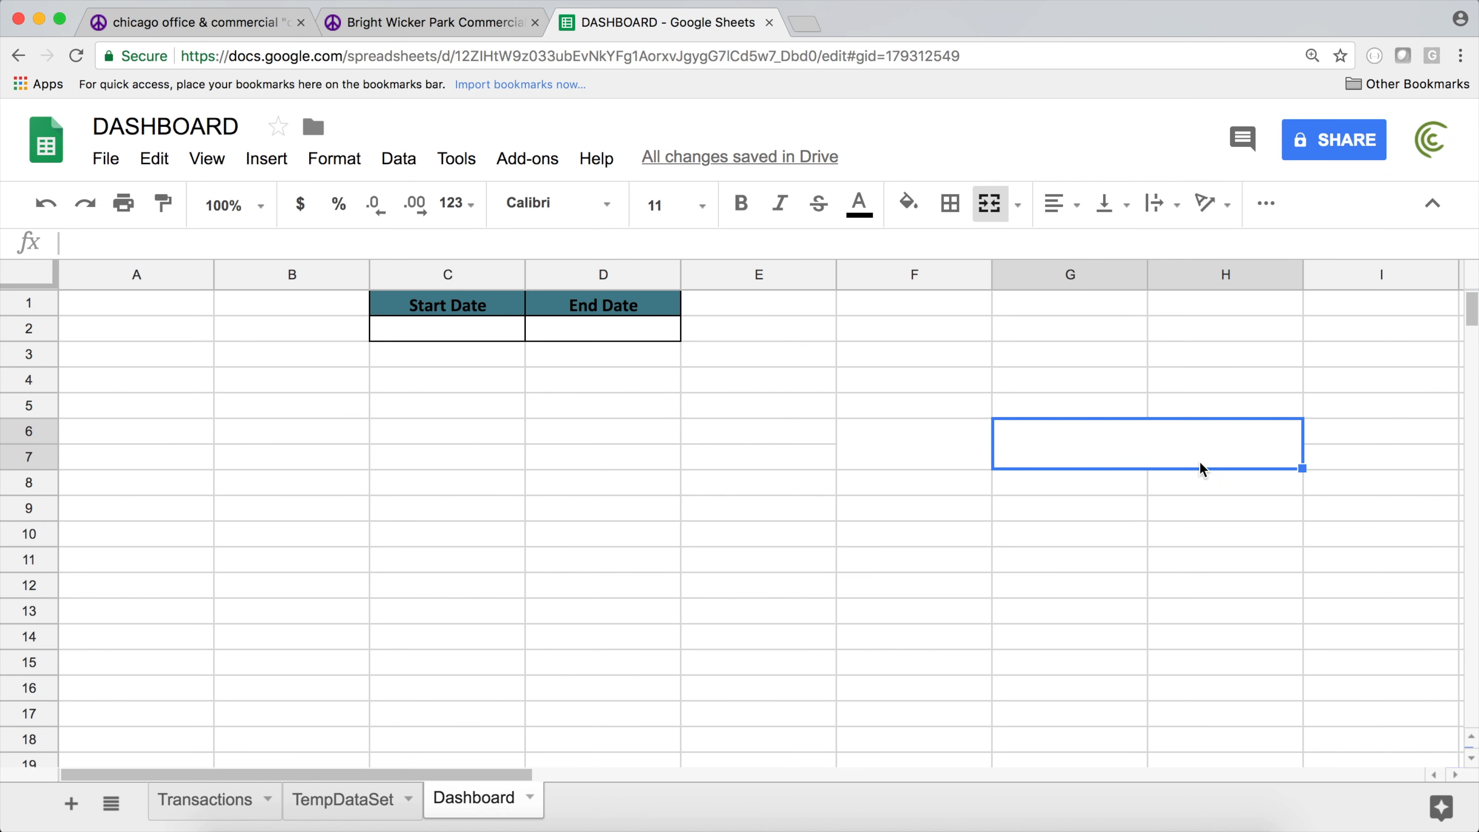
type("=S")
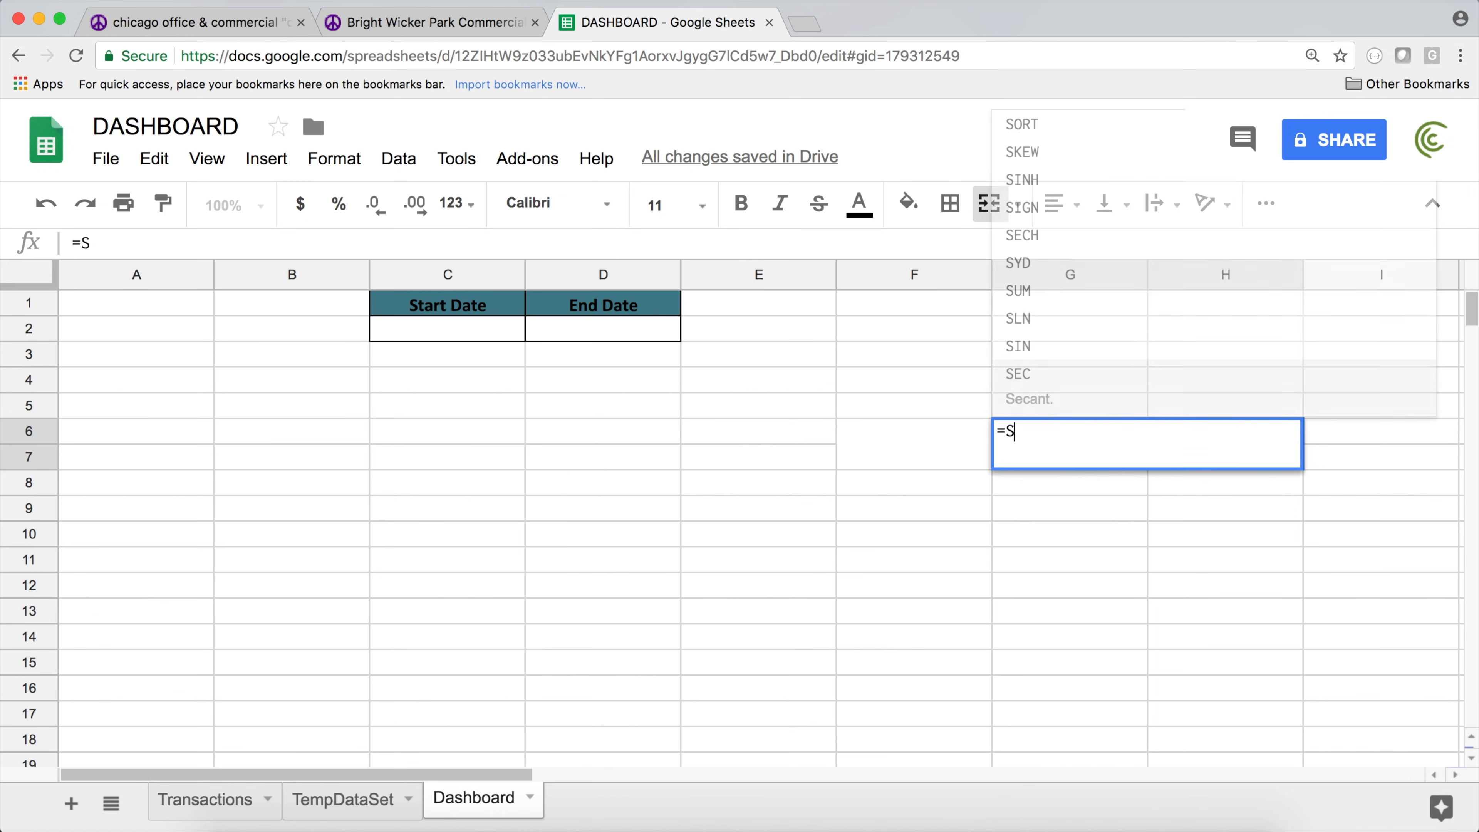
type("UM(")
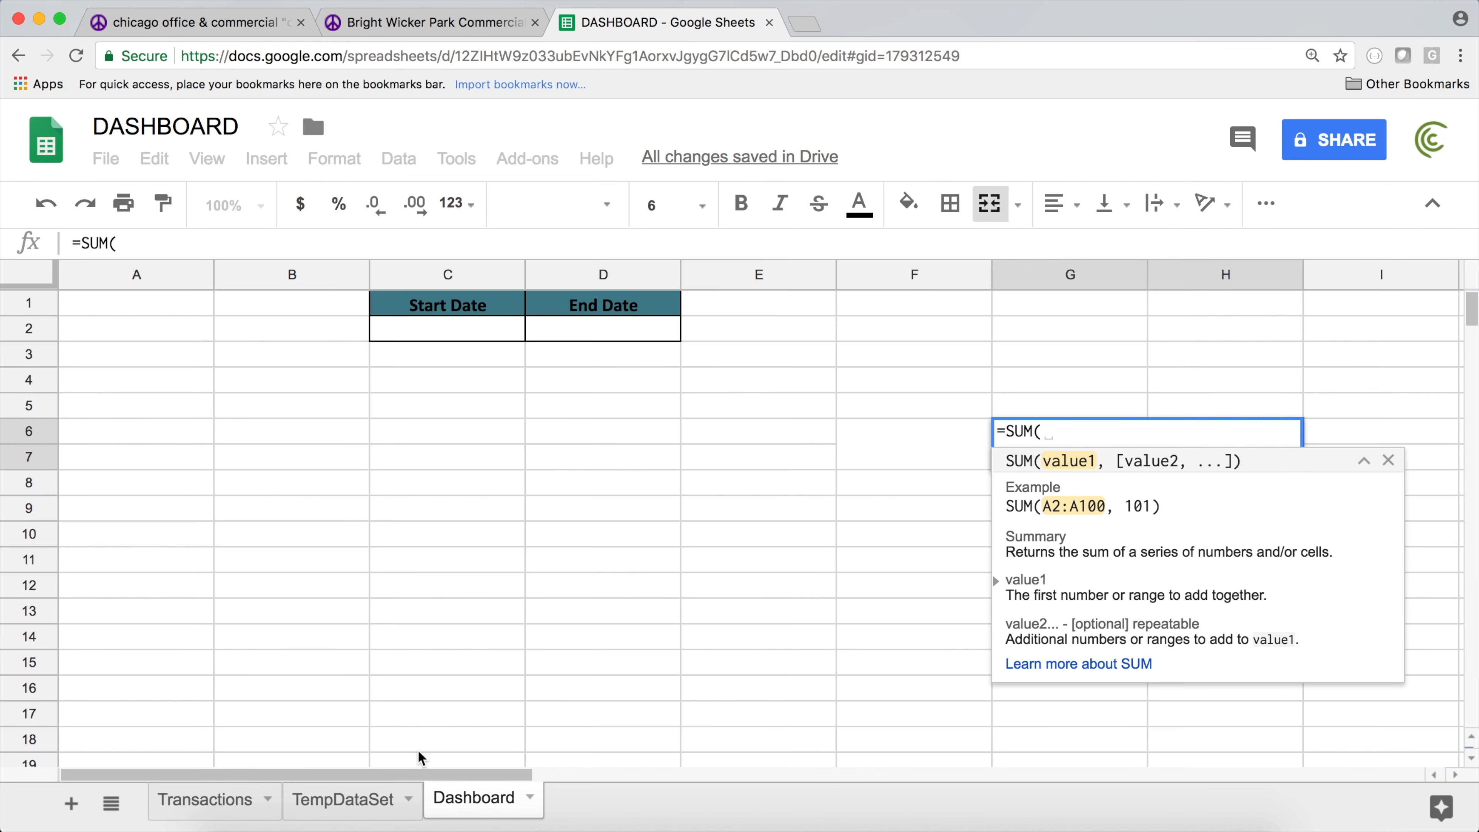
left_click(327, 811)
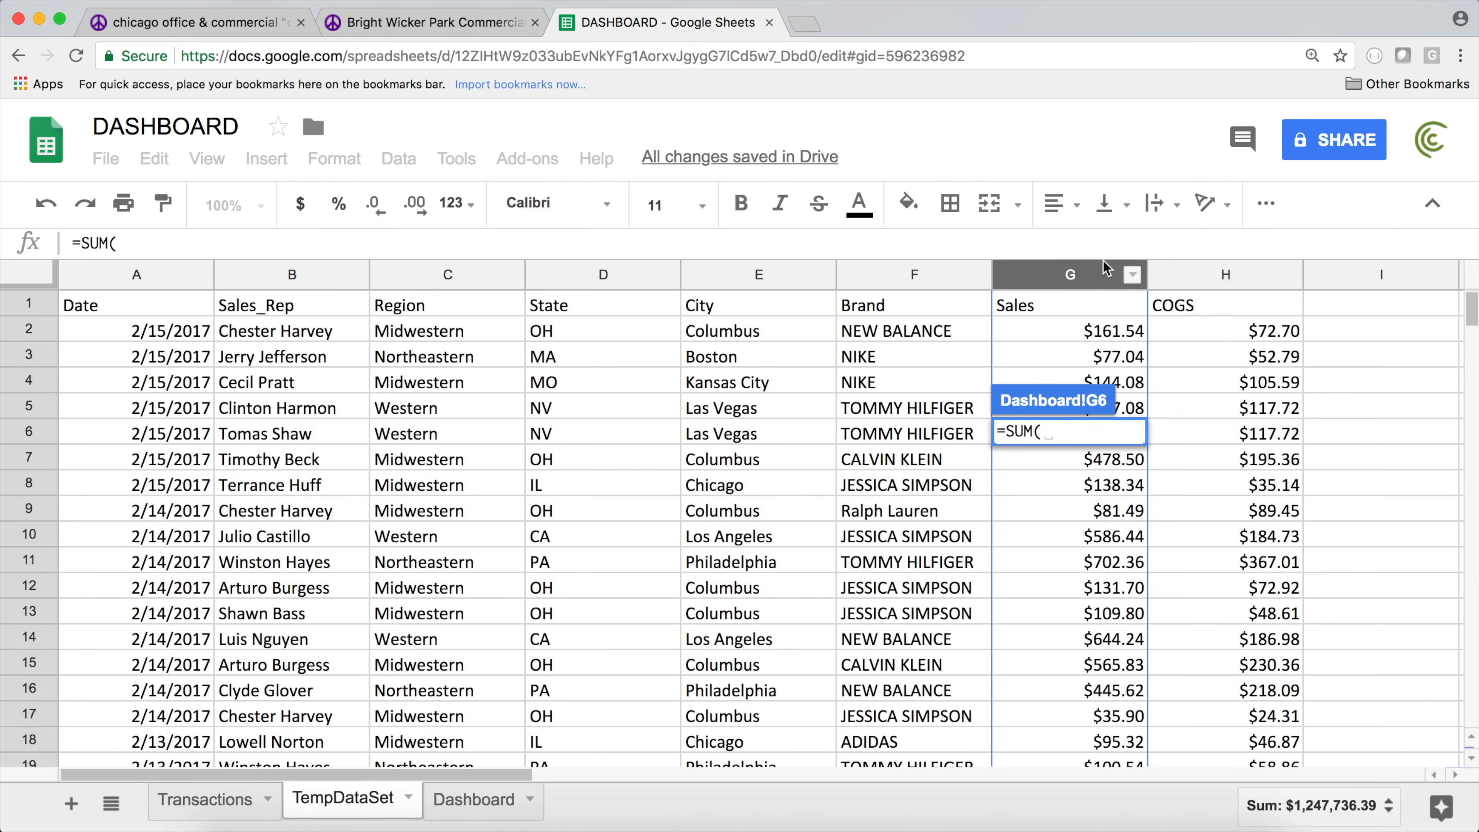
left_click(1074, 279)
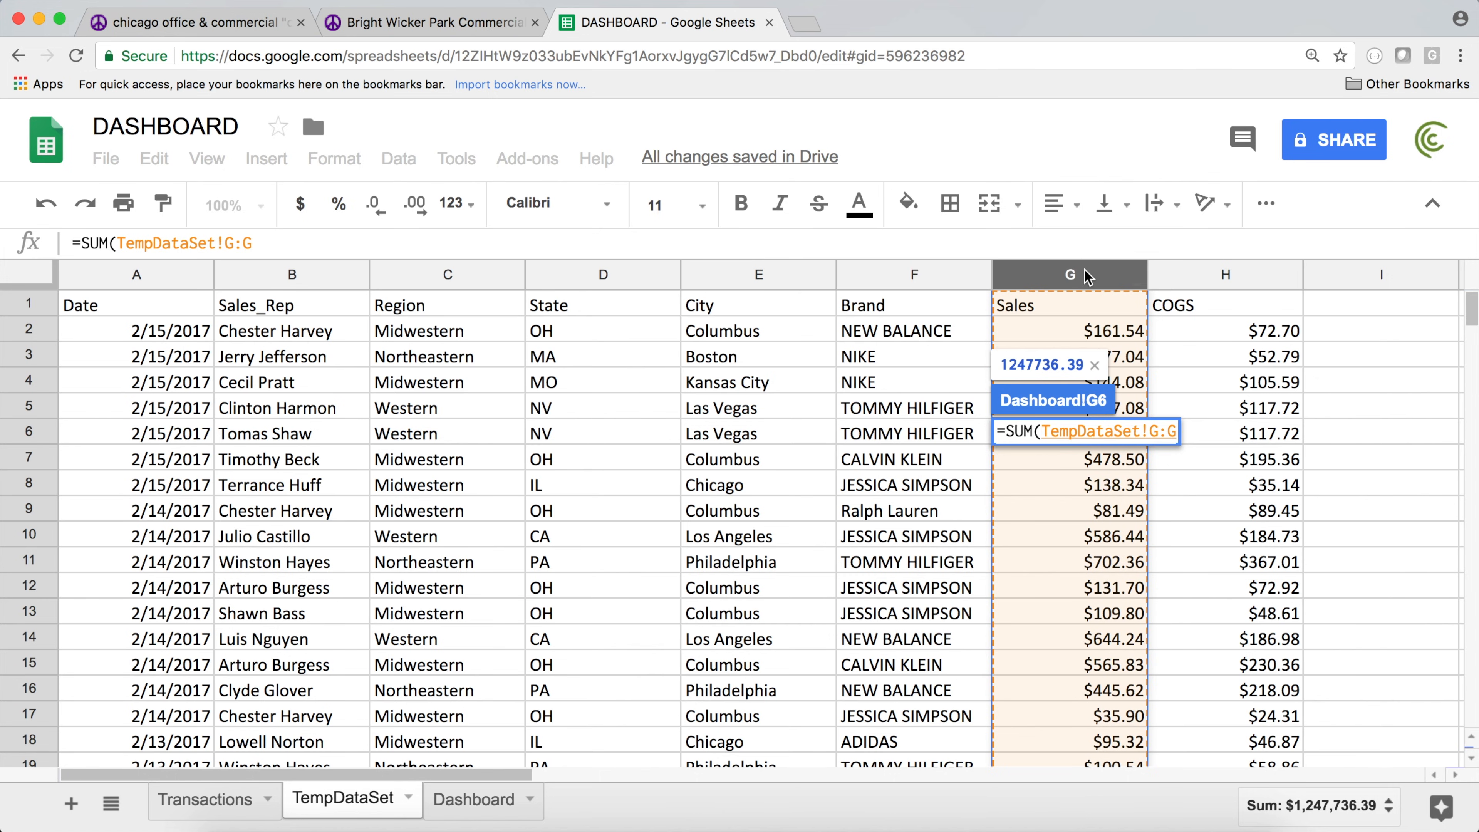
type(")")
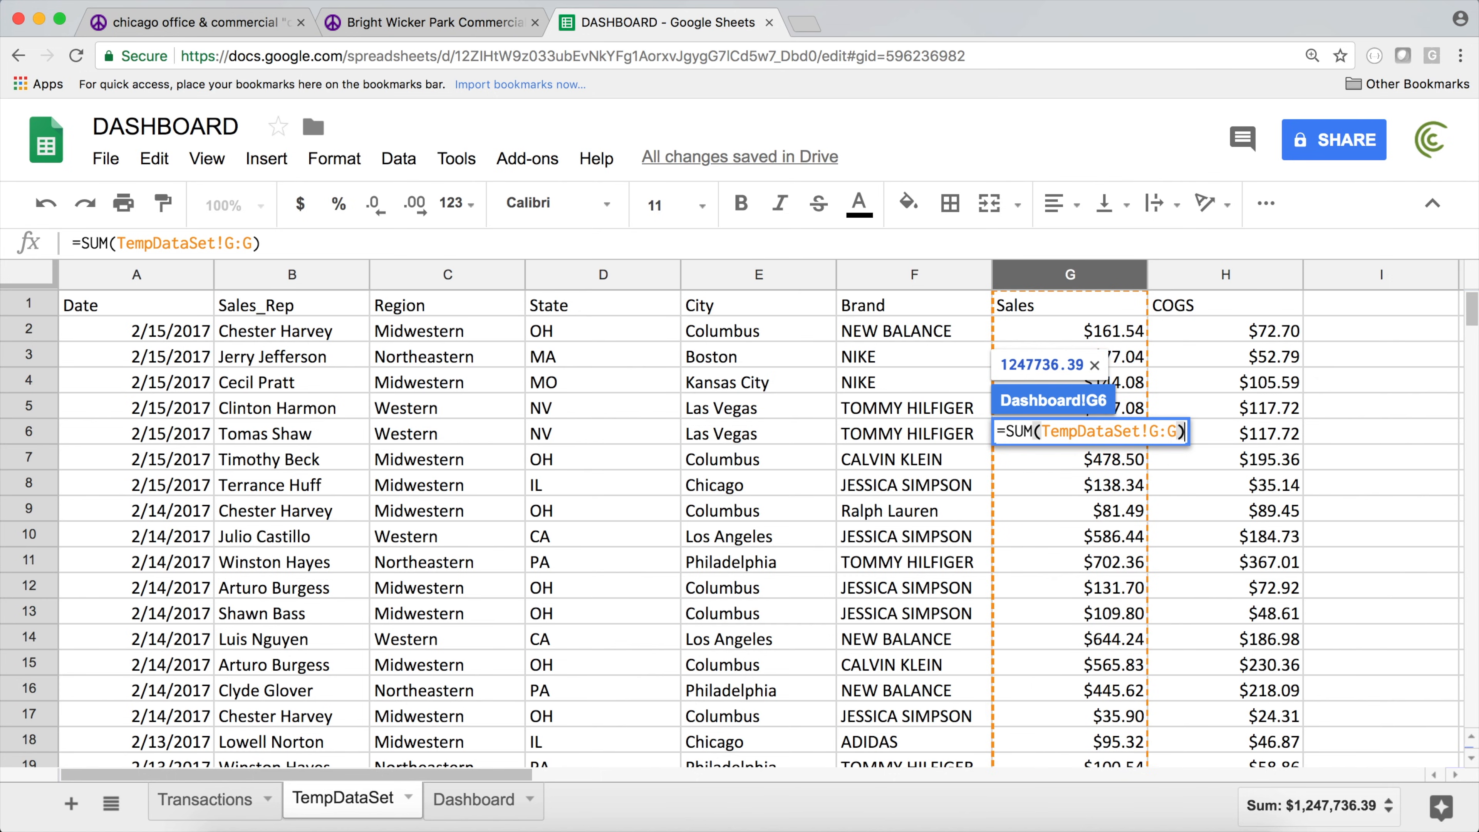
key("Return")
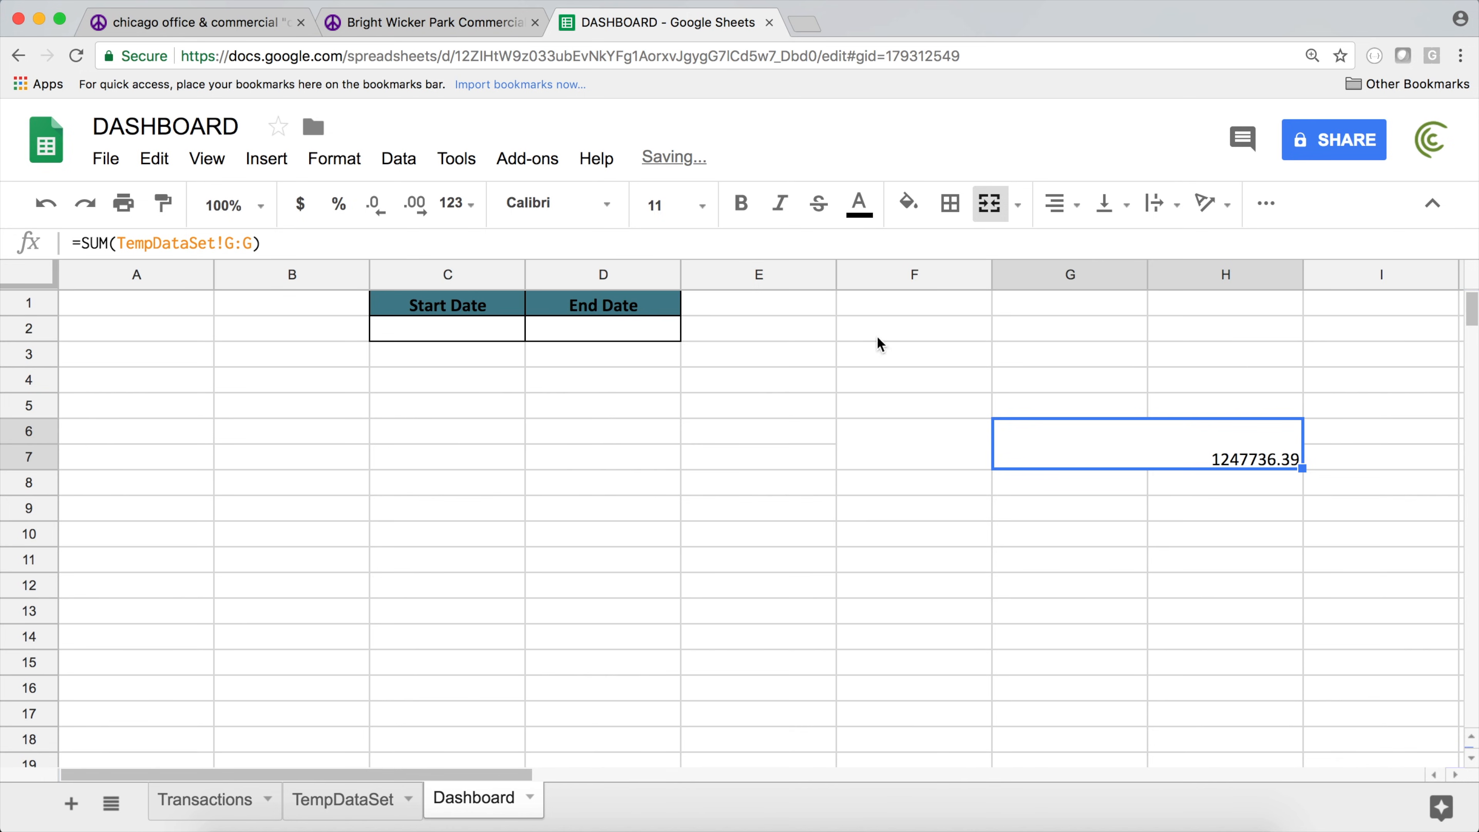
- Set the sales total in G6 to font size 24 and format it as currency
left_click(695, 201)
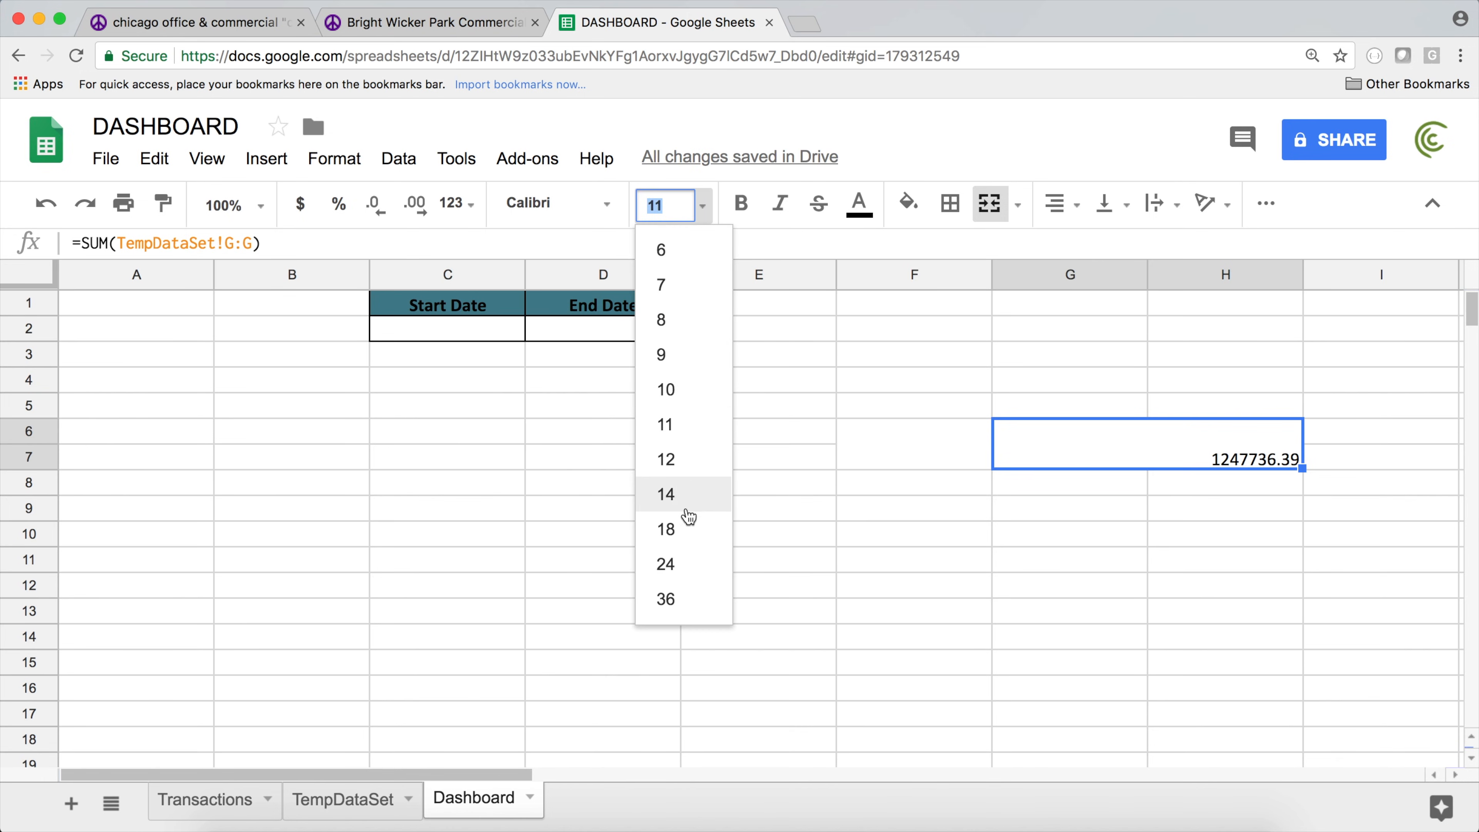
left_click(679, 542)
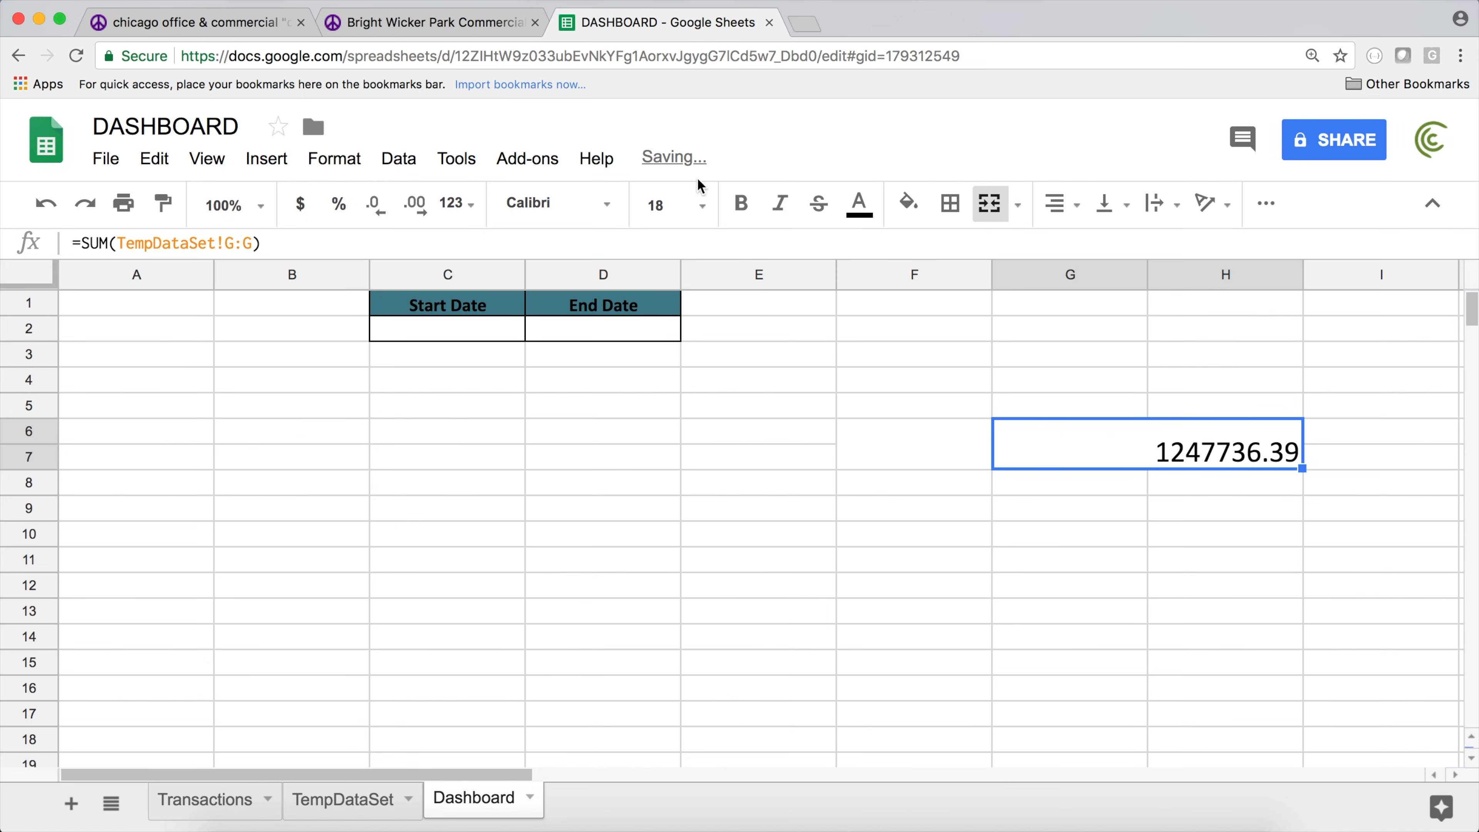
left_click(699, 204)
left_click(700, 564)
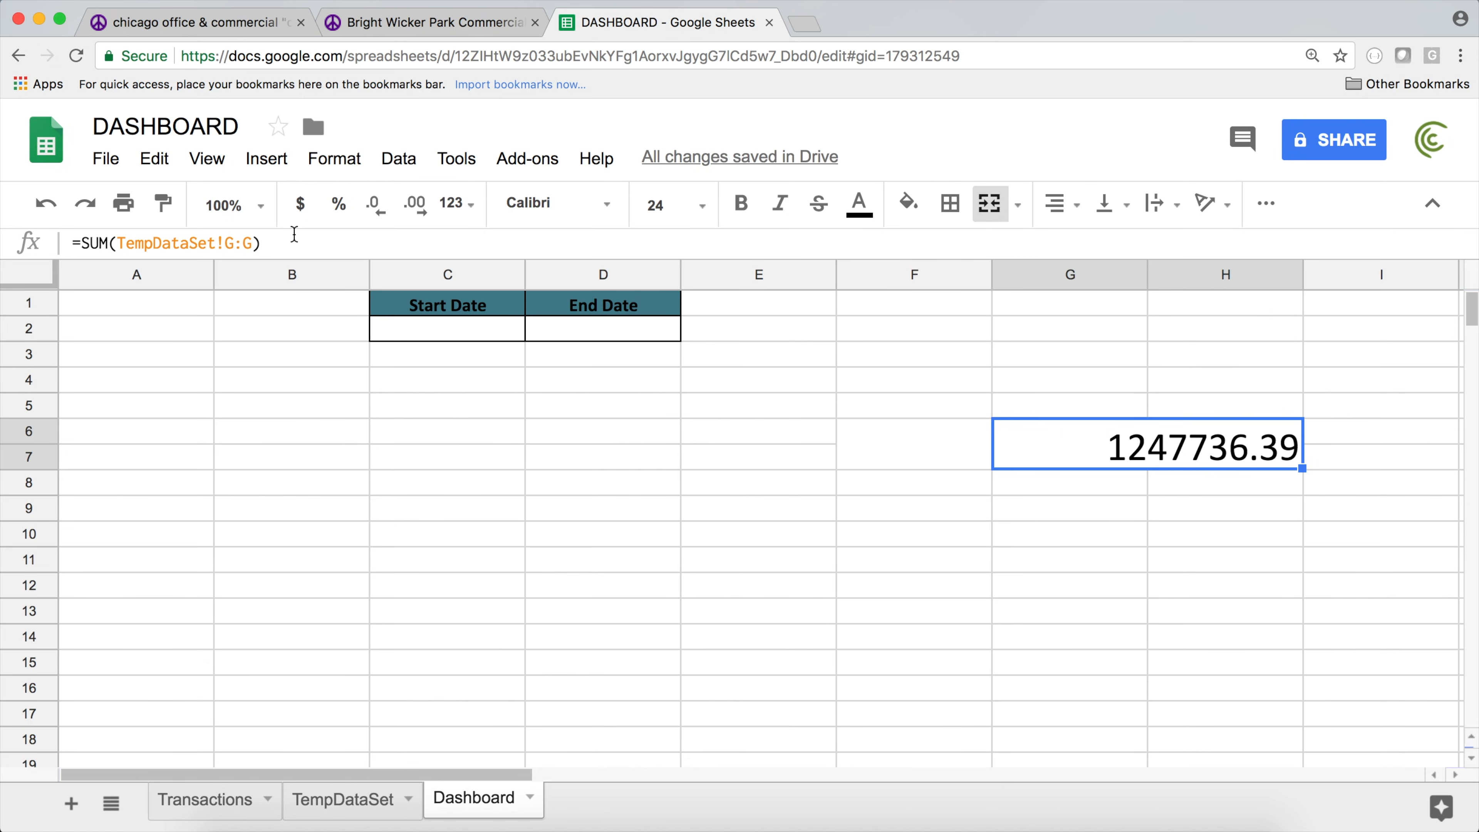
left_click(297, 205)
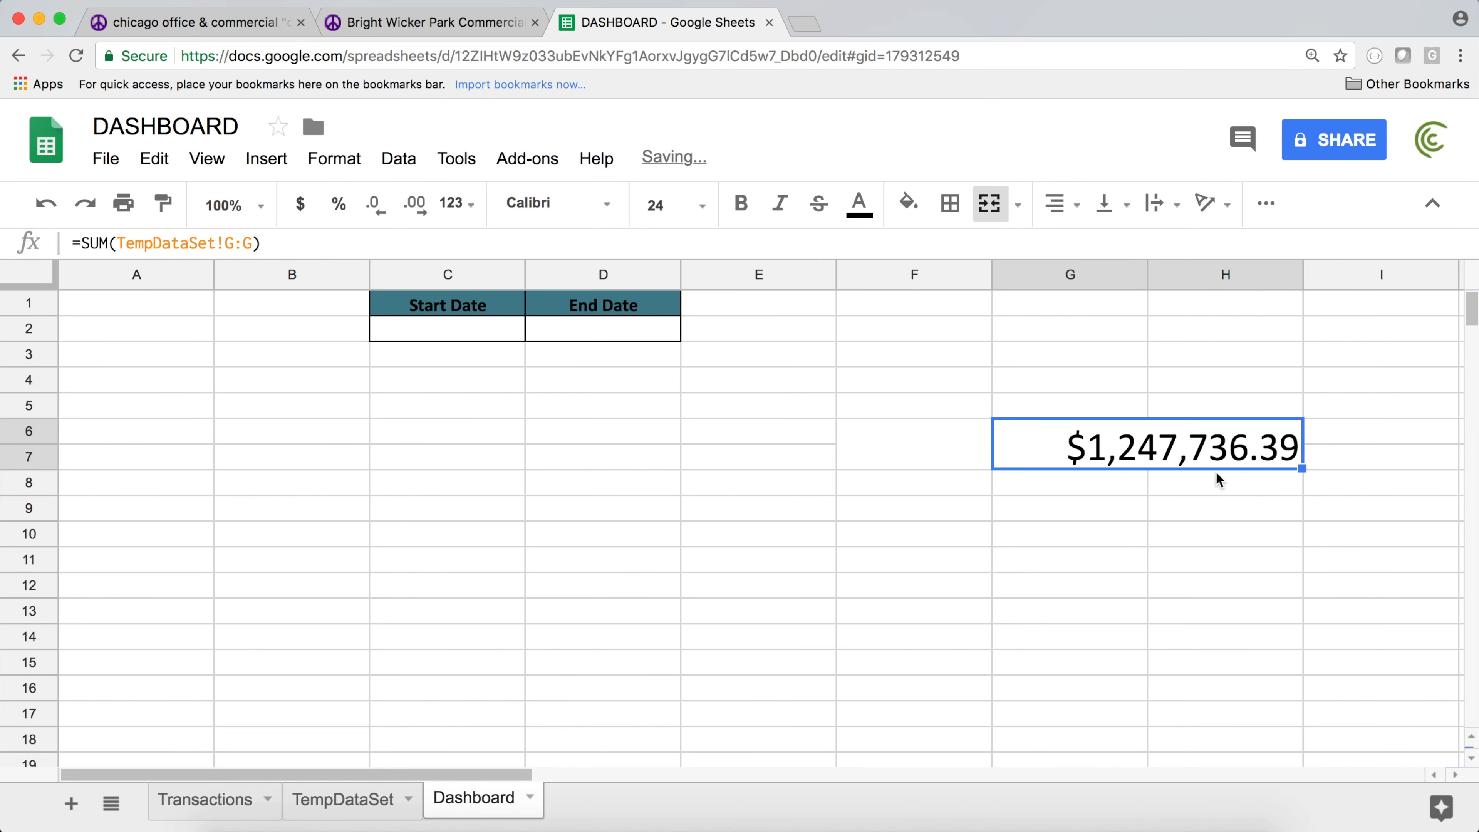
- Align the sales total in G6 to the middle vertically and the center horizontally
left_click(362, 165)
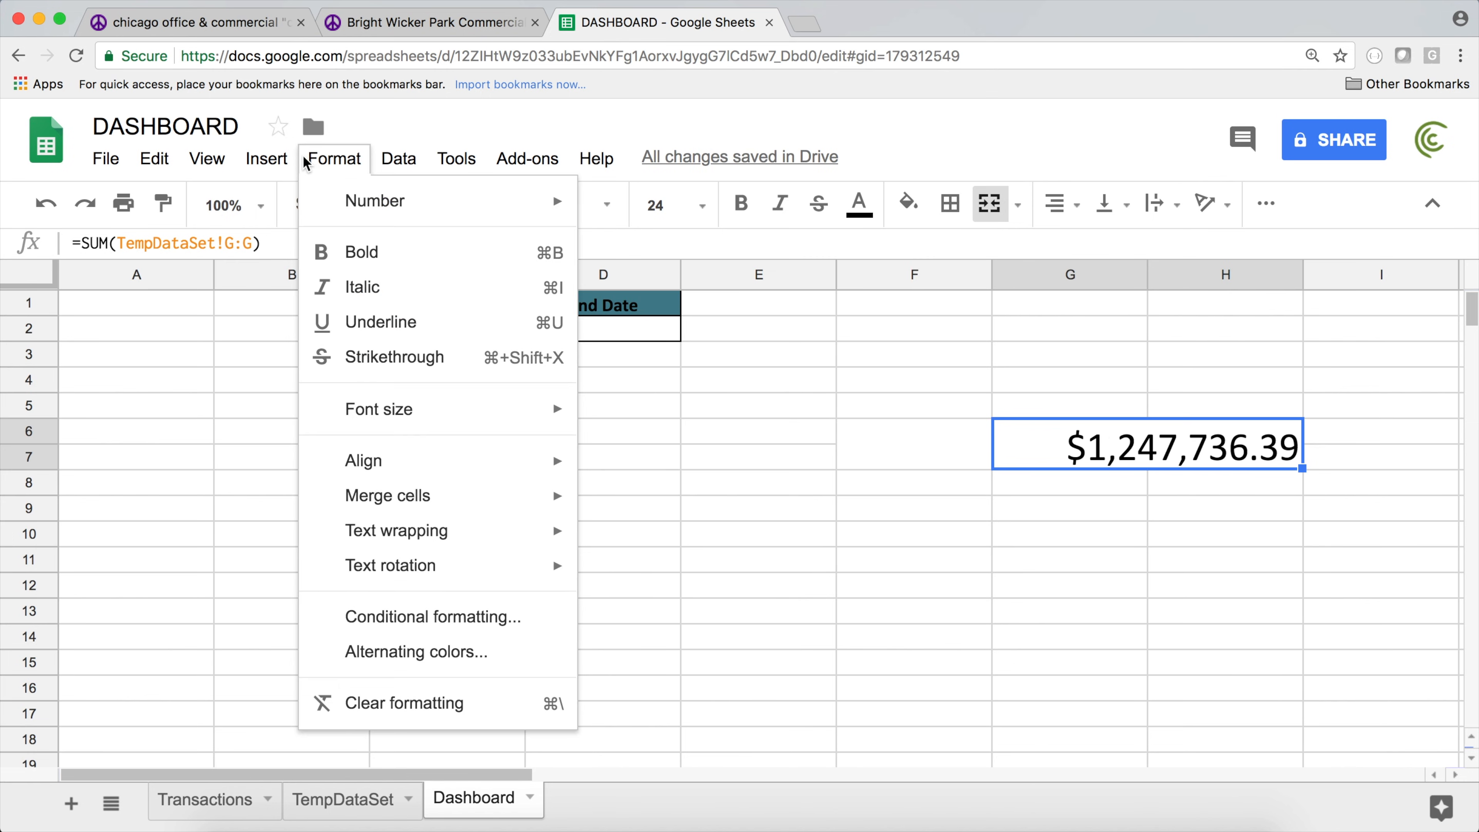
mouse_move(513, 462)
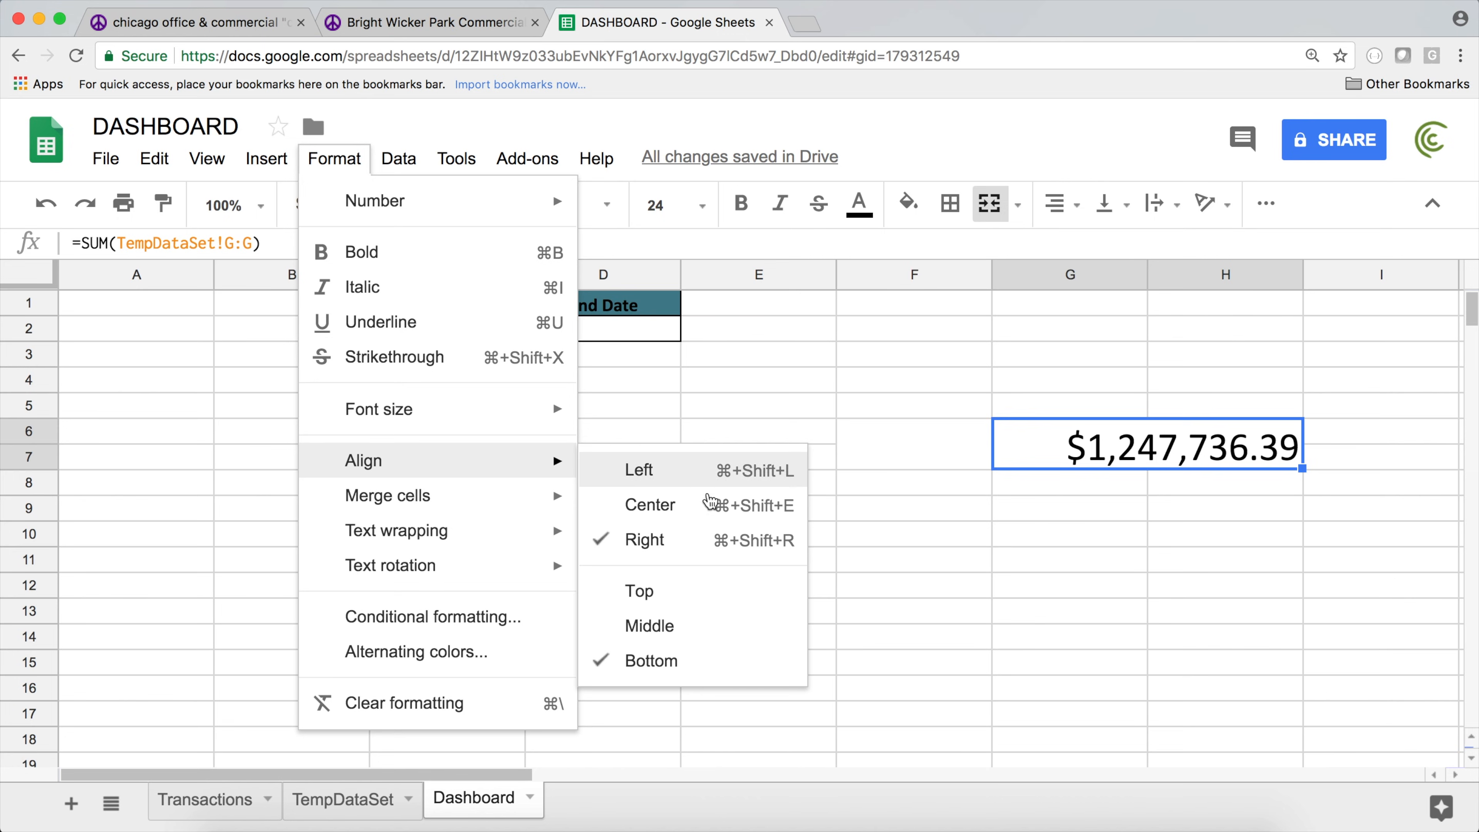
left_click(688, 627)
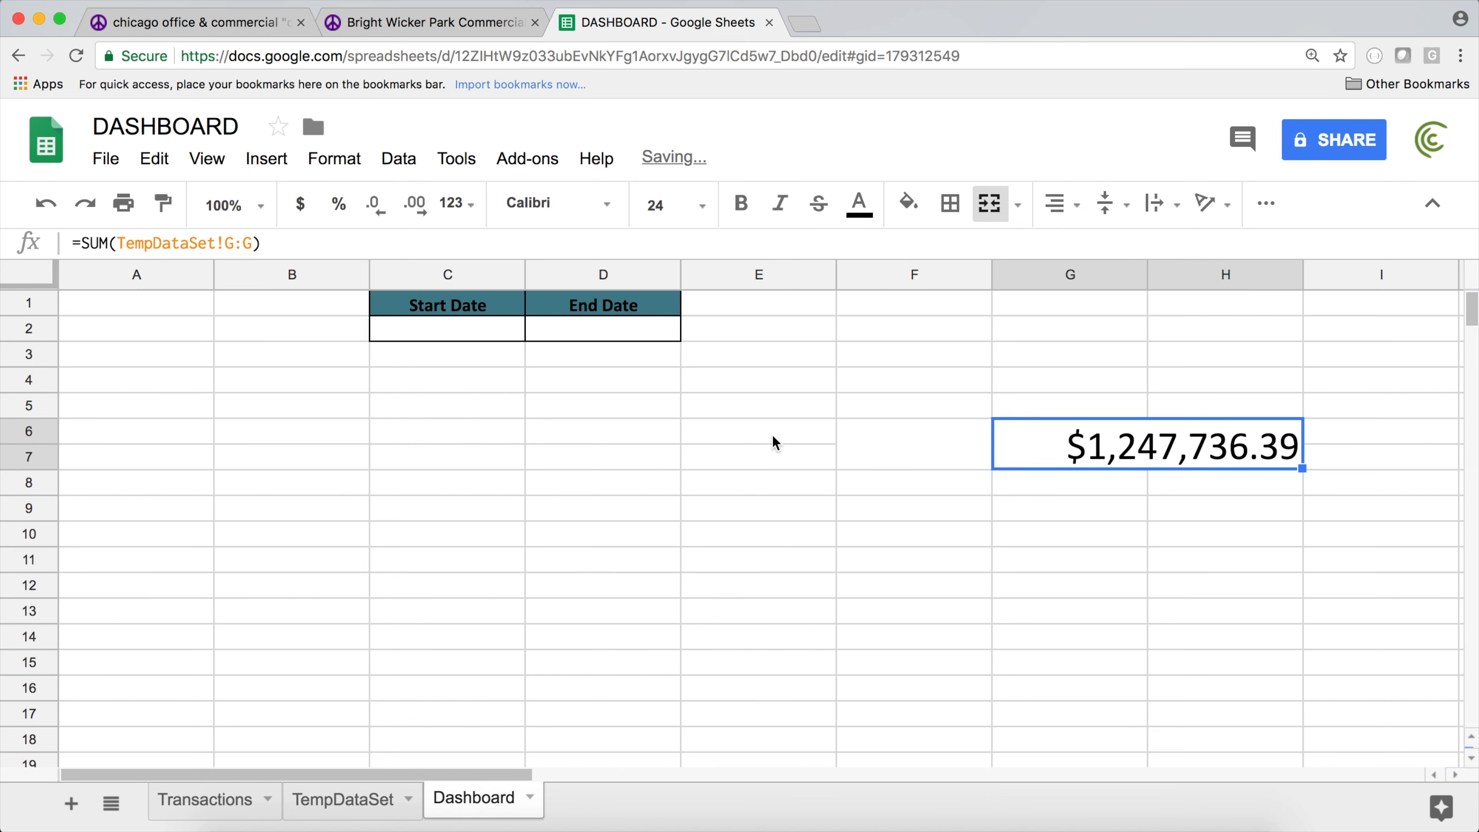
left_click(1061, 204)
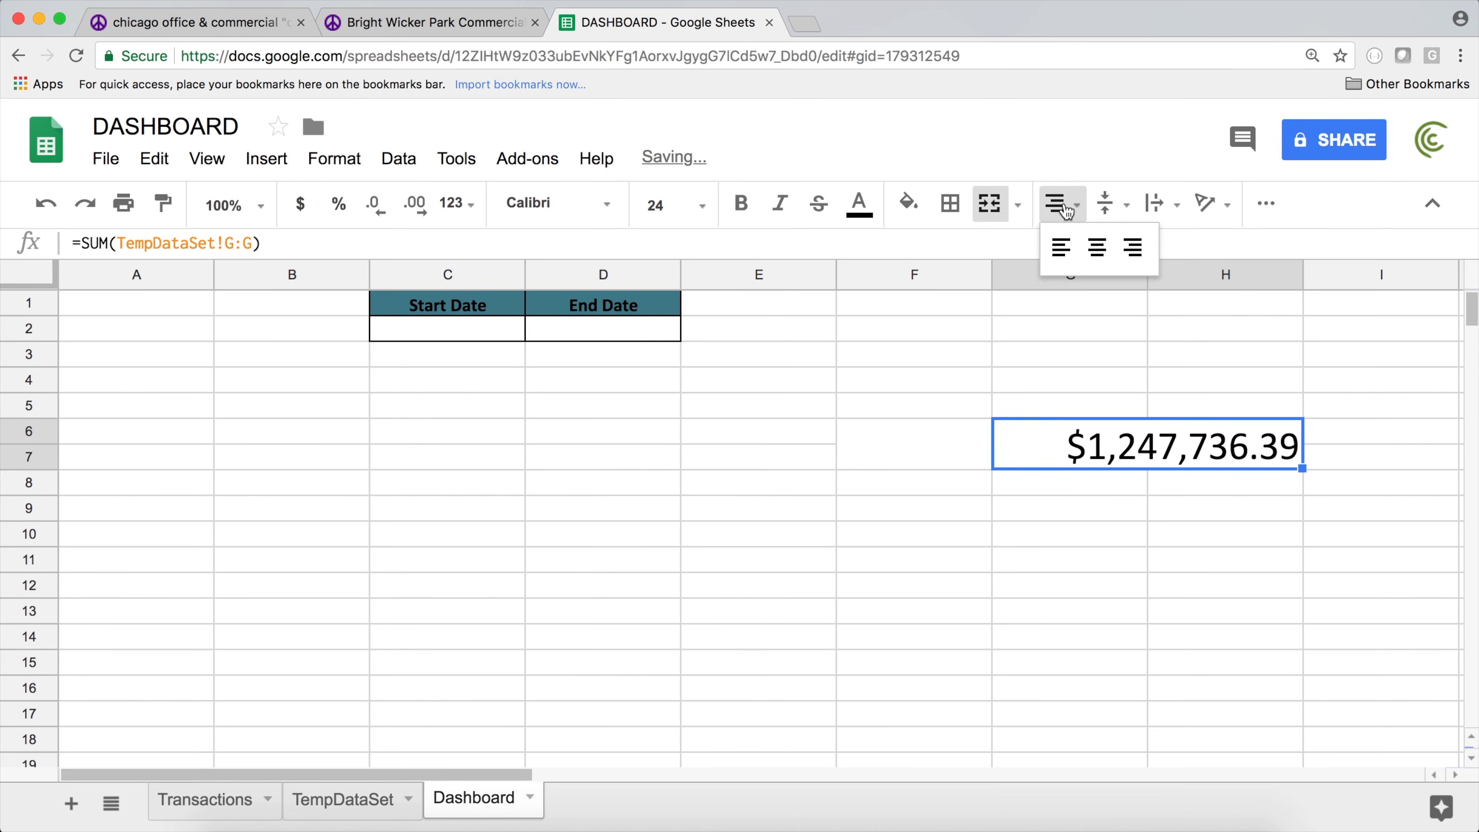
left_click(1093, 248)
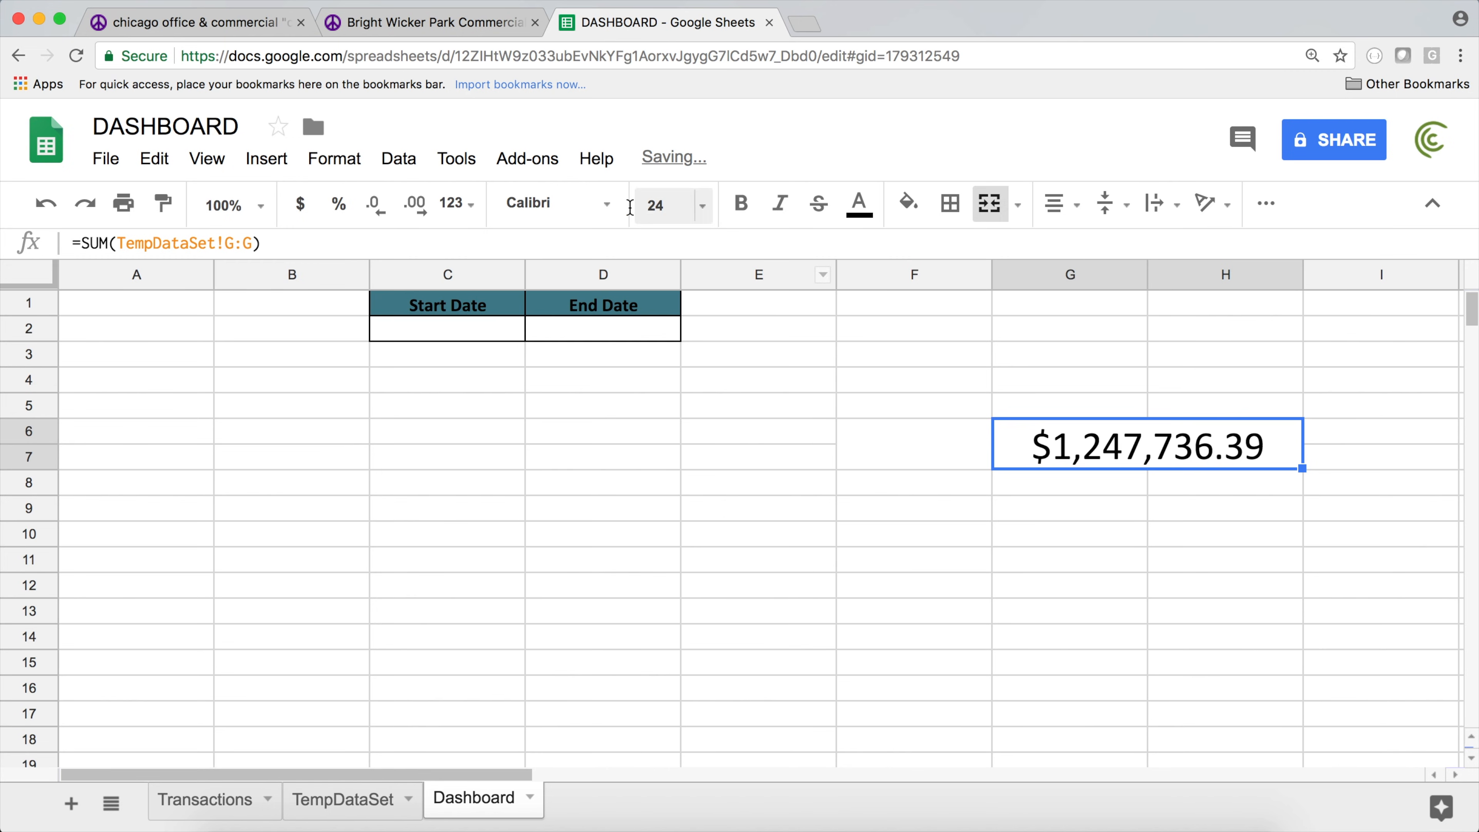
- Make the sales total in G6 bold white text on a dark grey fill
left_click(741, 204)
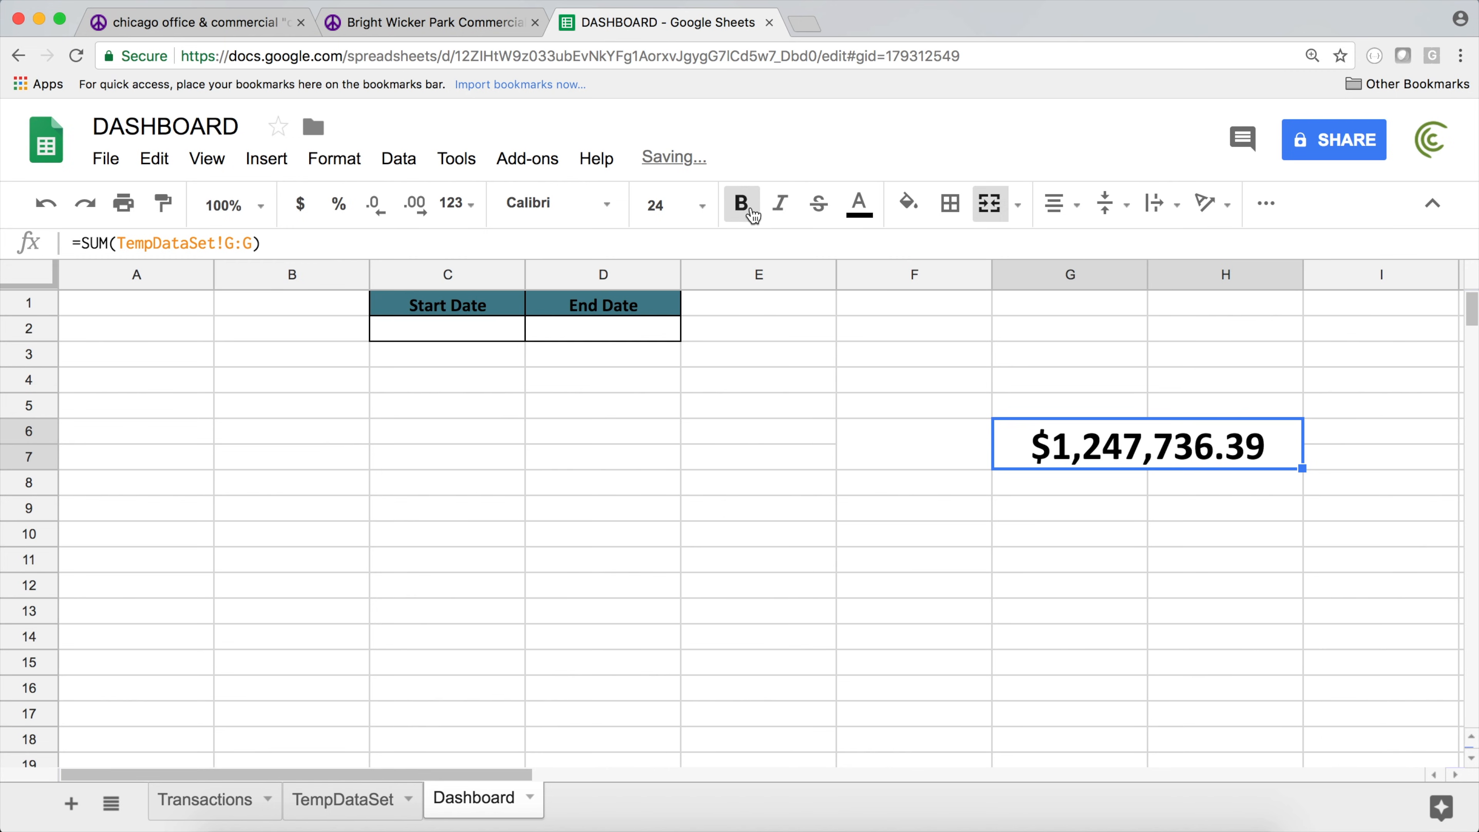
left_click(908, 204)
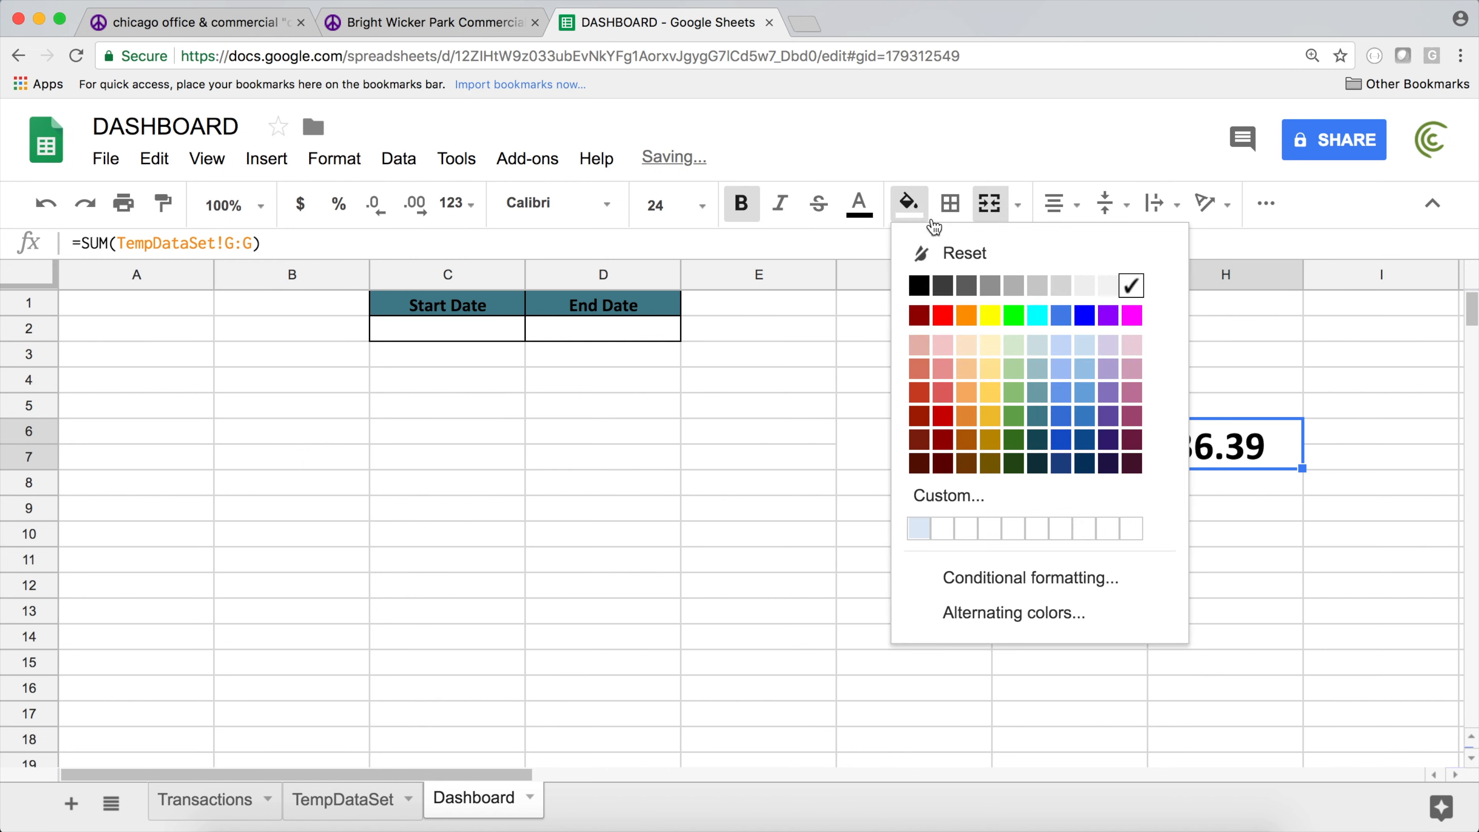
left_click(966, 286)
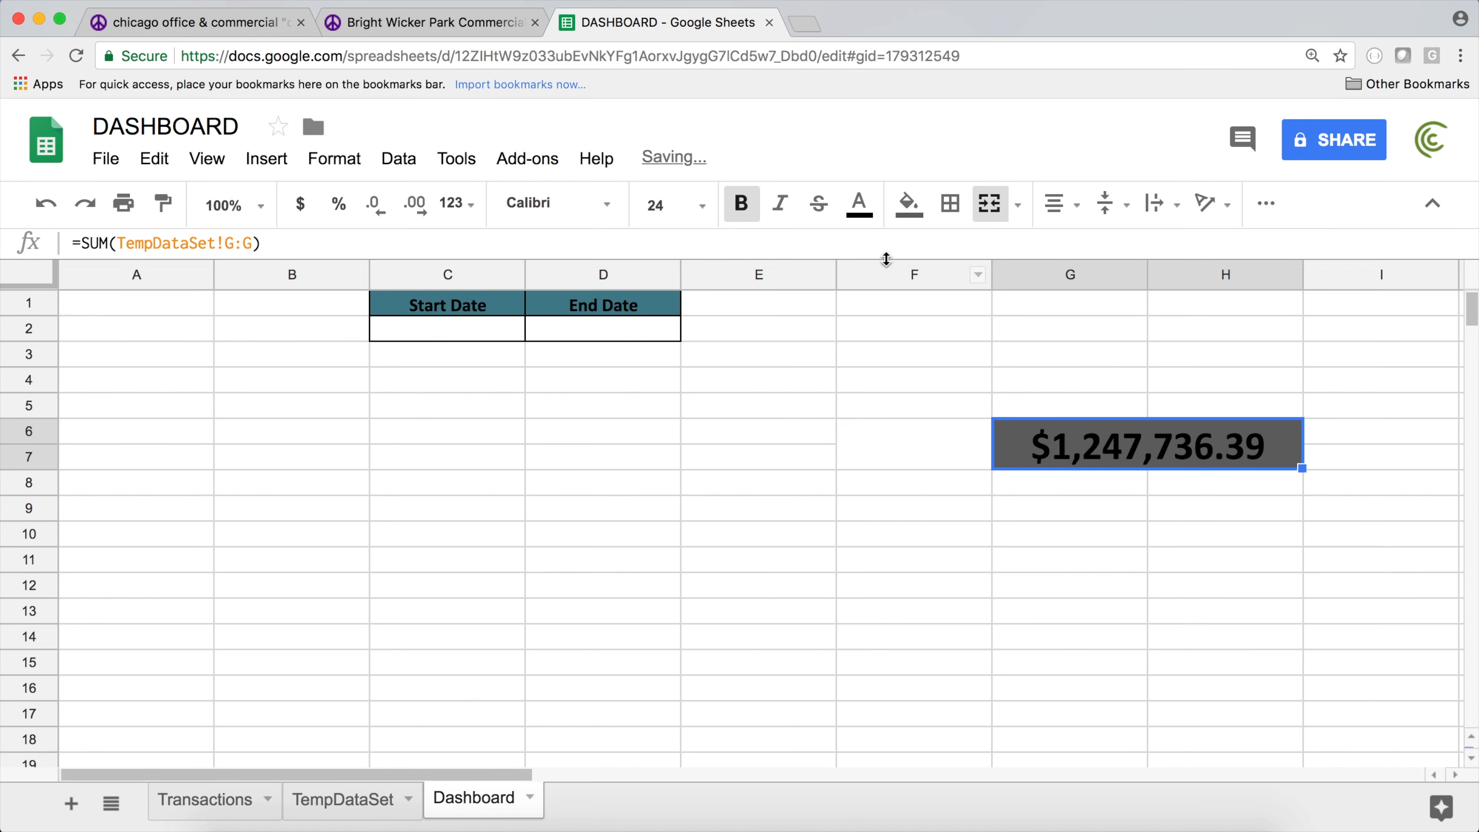
left_click(872, 218)
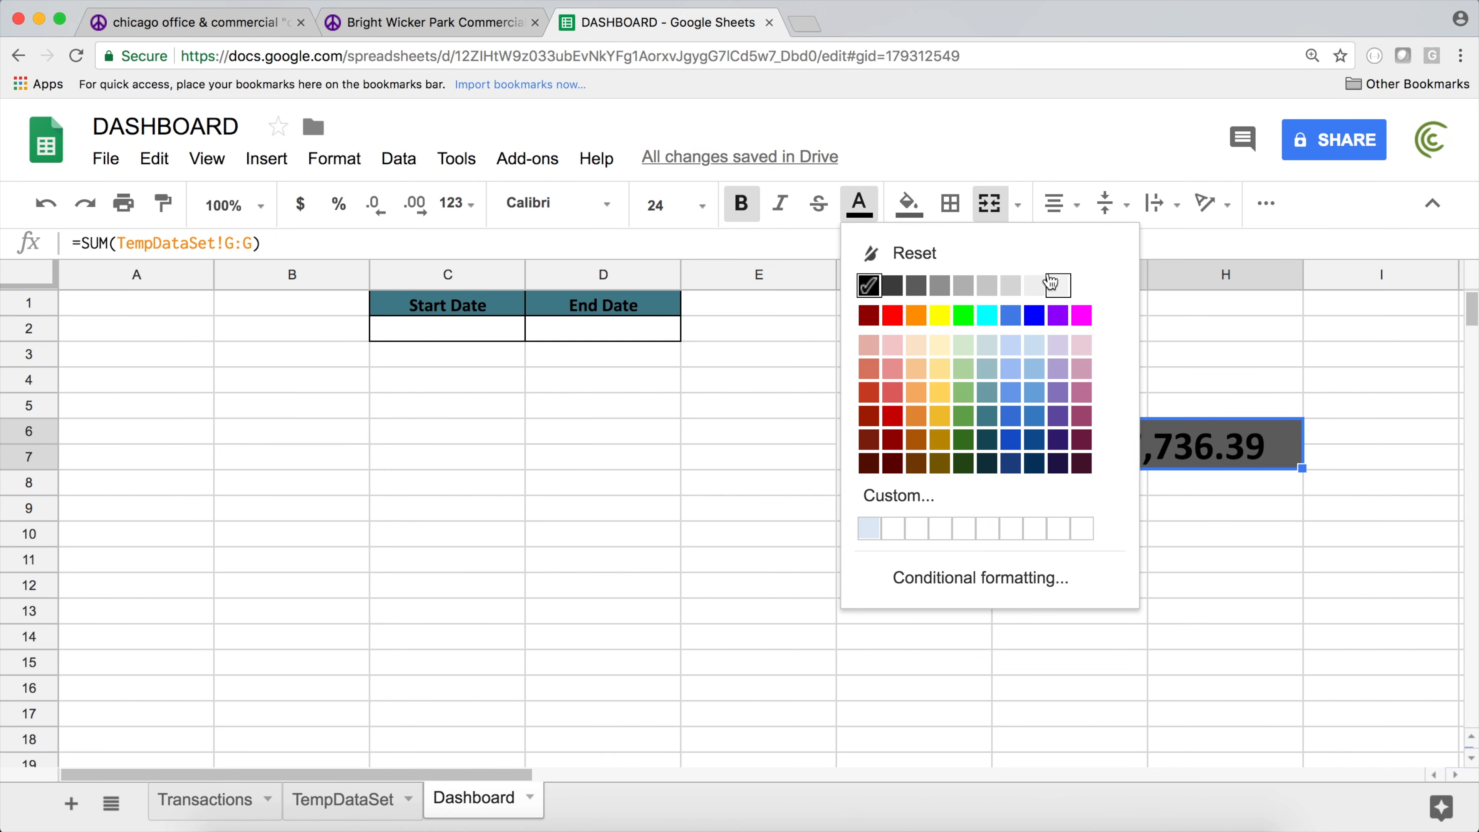
left_click(1082, 294)
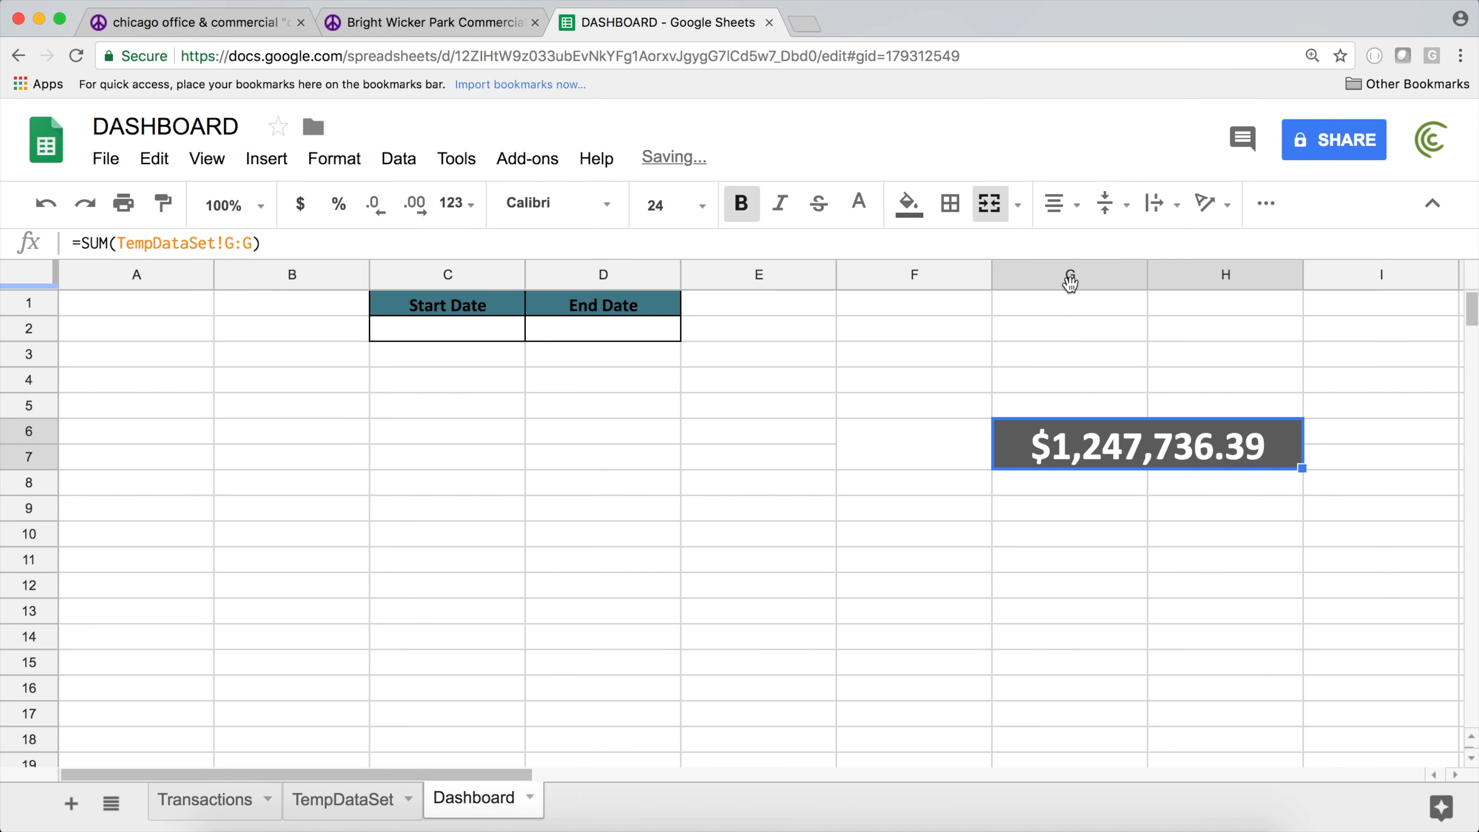
- Enter the label Sales in the merged cell F6 beside the sales total and set its font size to 24
left_click(935, 454)
type("Sales")
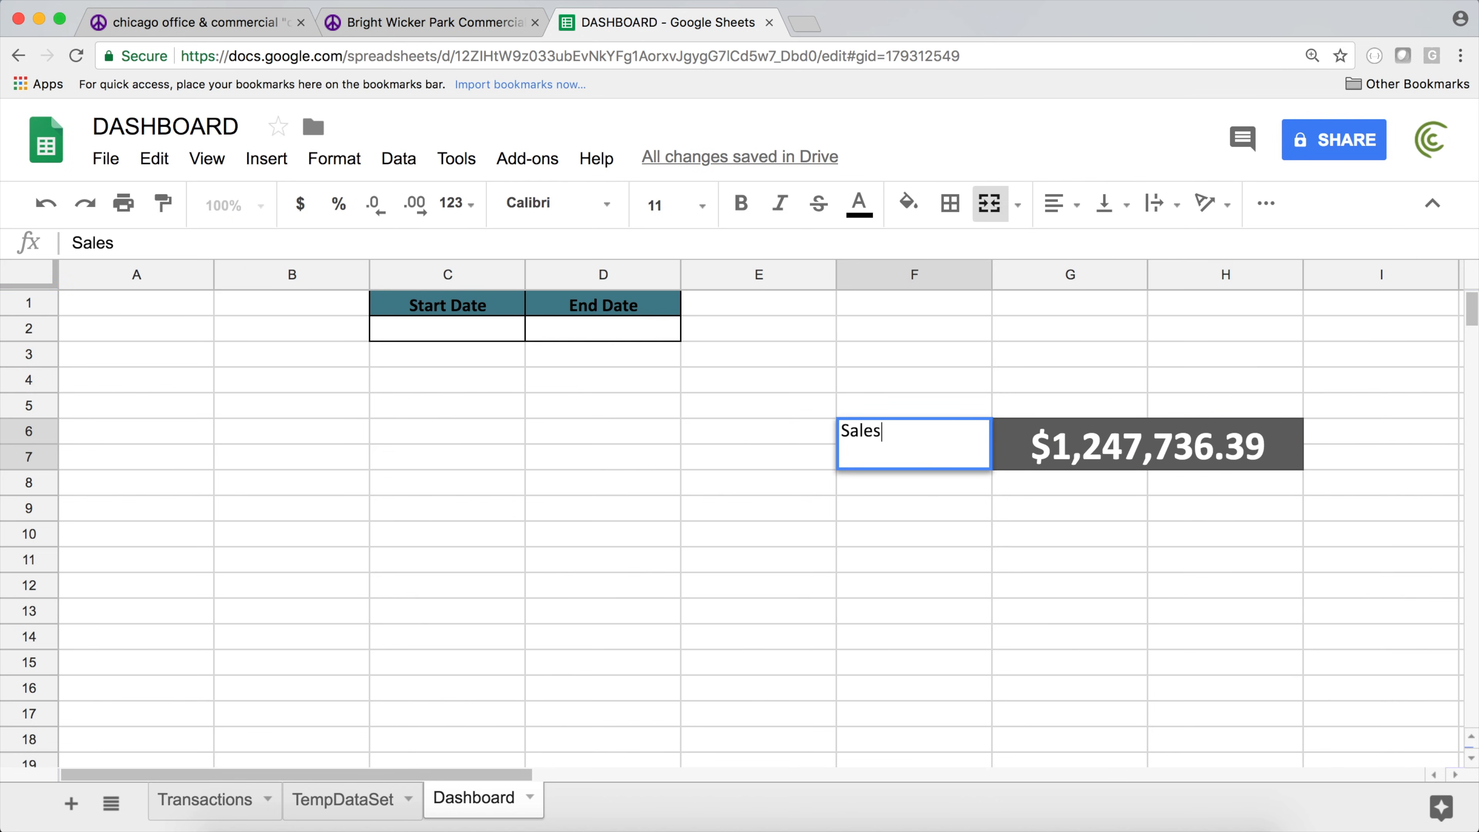
key("Return")
key("Up")
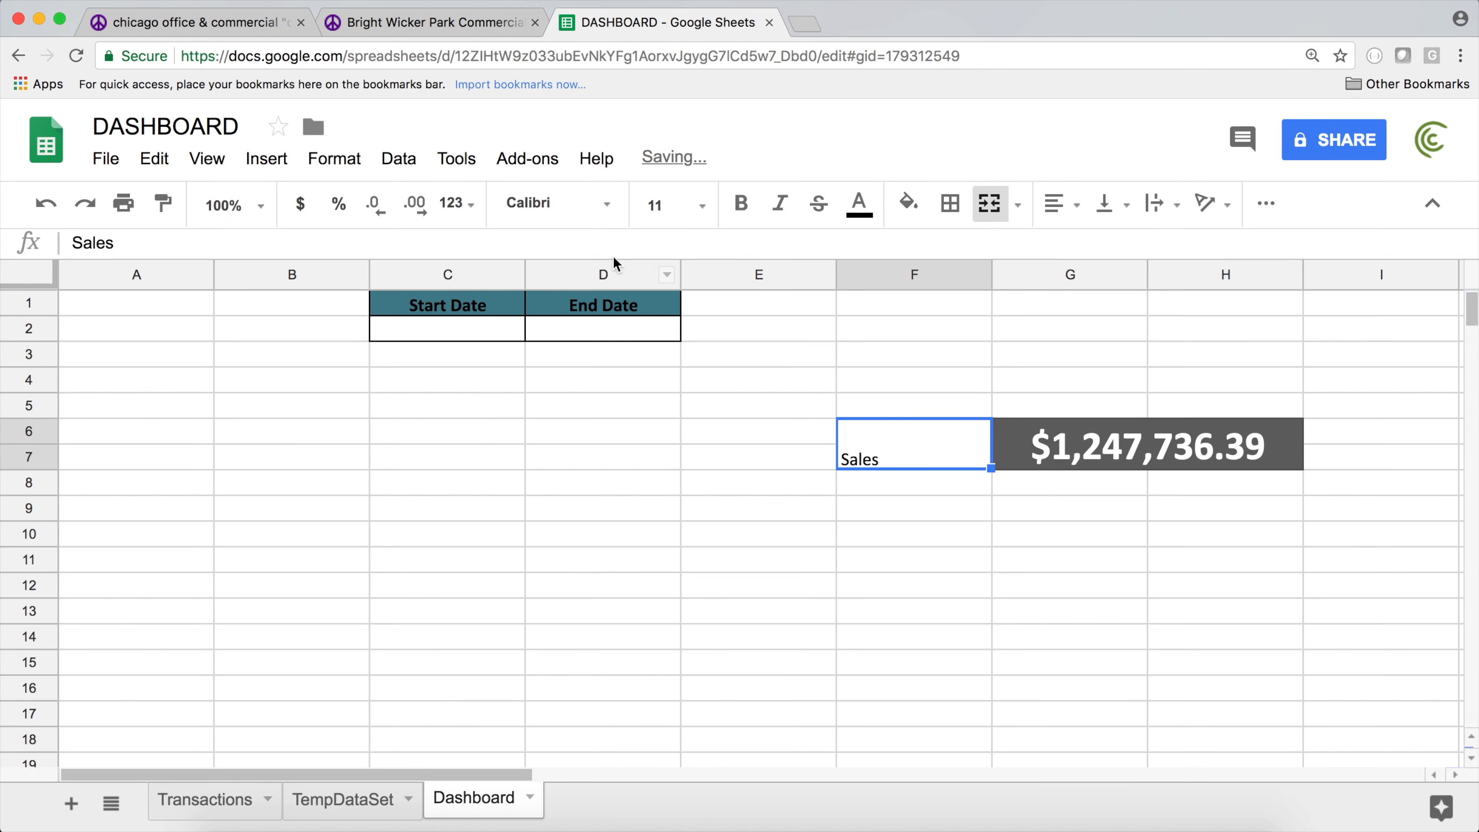
left_click(664, 205)
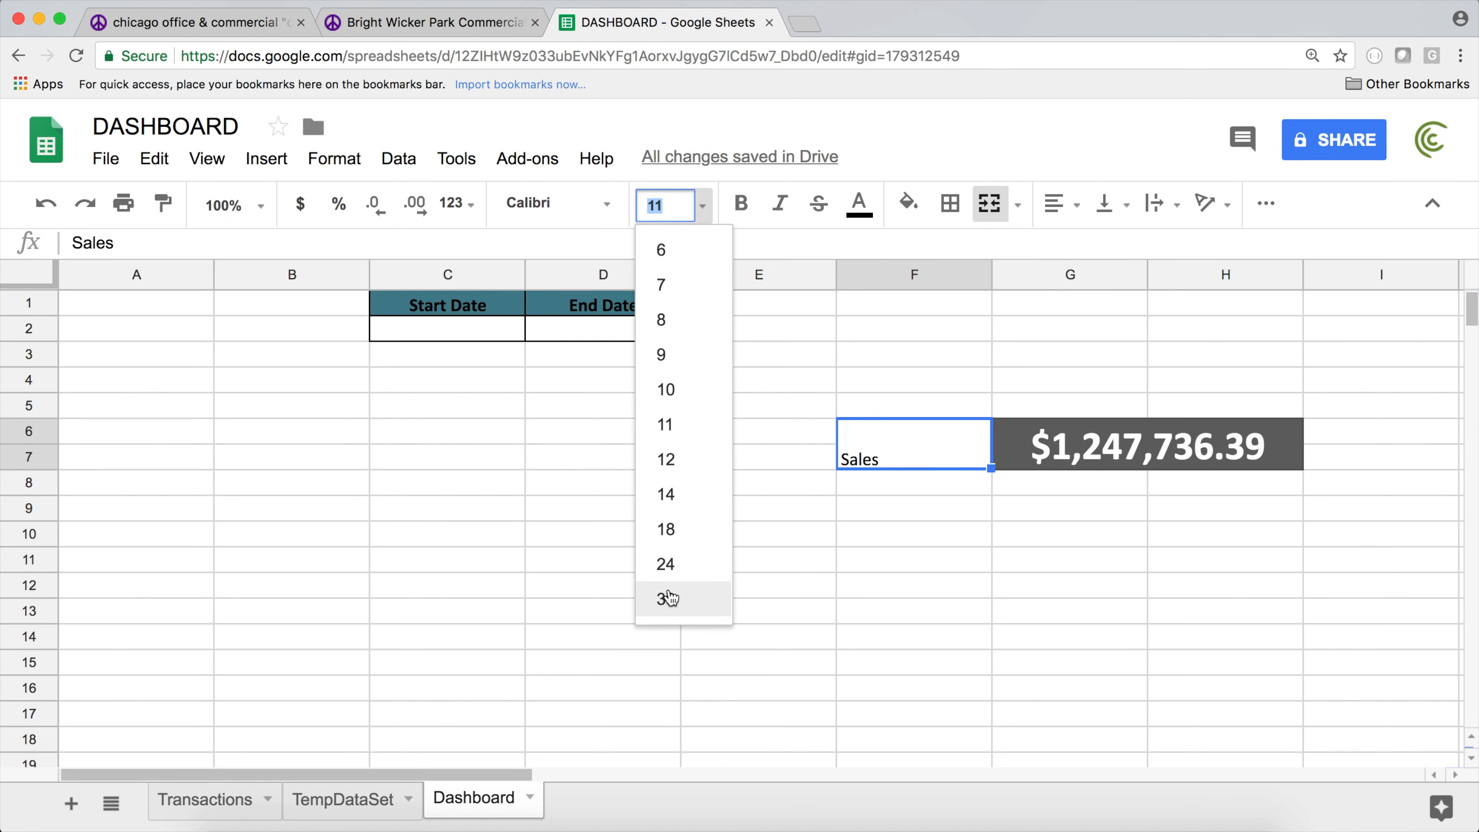
left_click(674, 575)
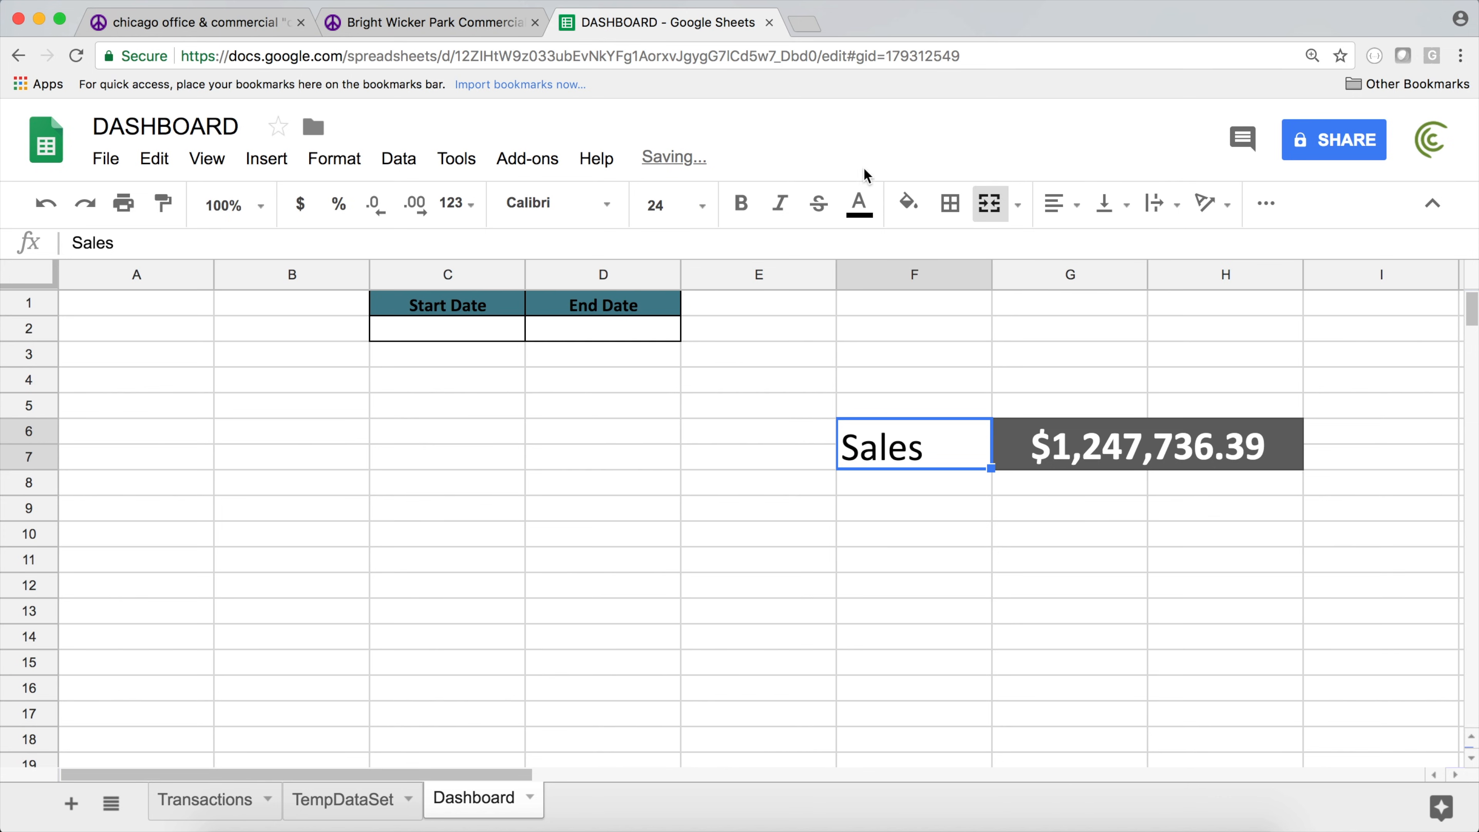
- Align the Sales label in F6 to the middle vertically and the center horizontally
left_click(335, 158)
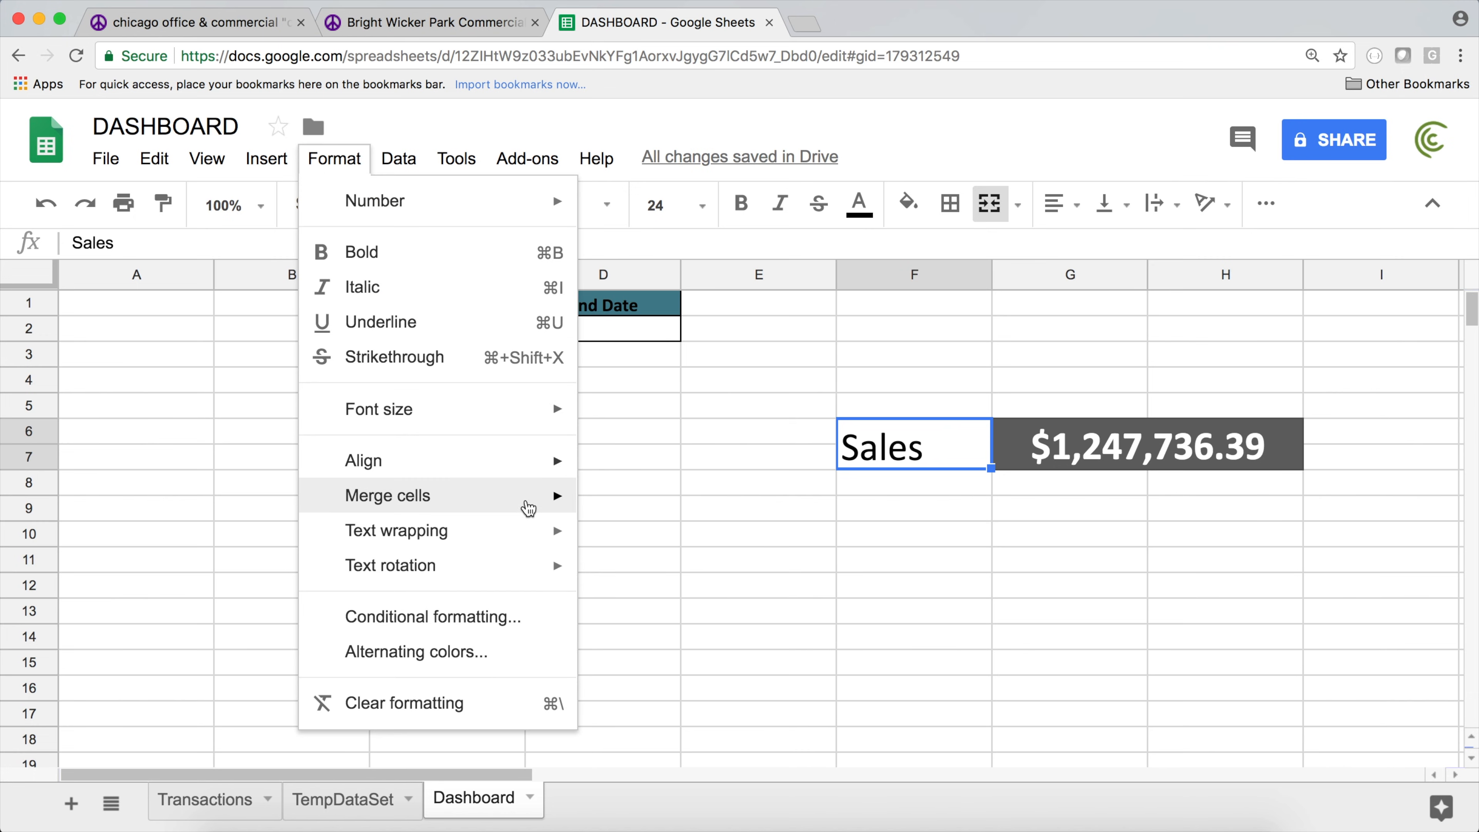
mouse_move(529, 511)
mouse_move(528, 473)
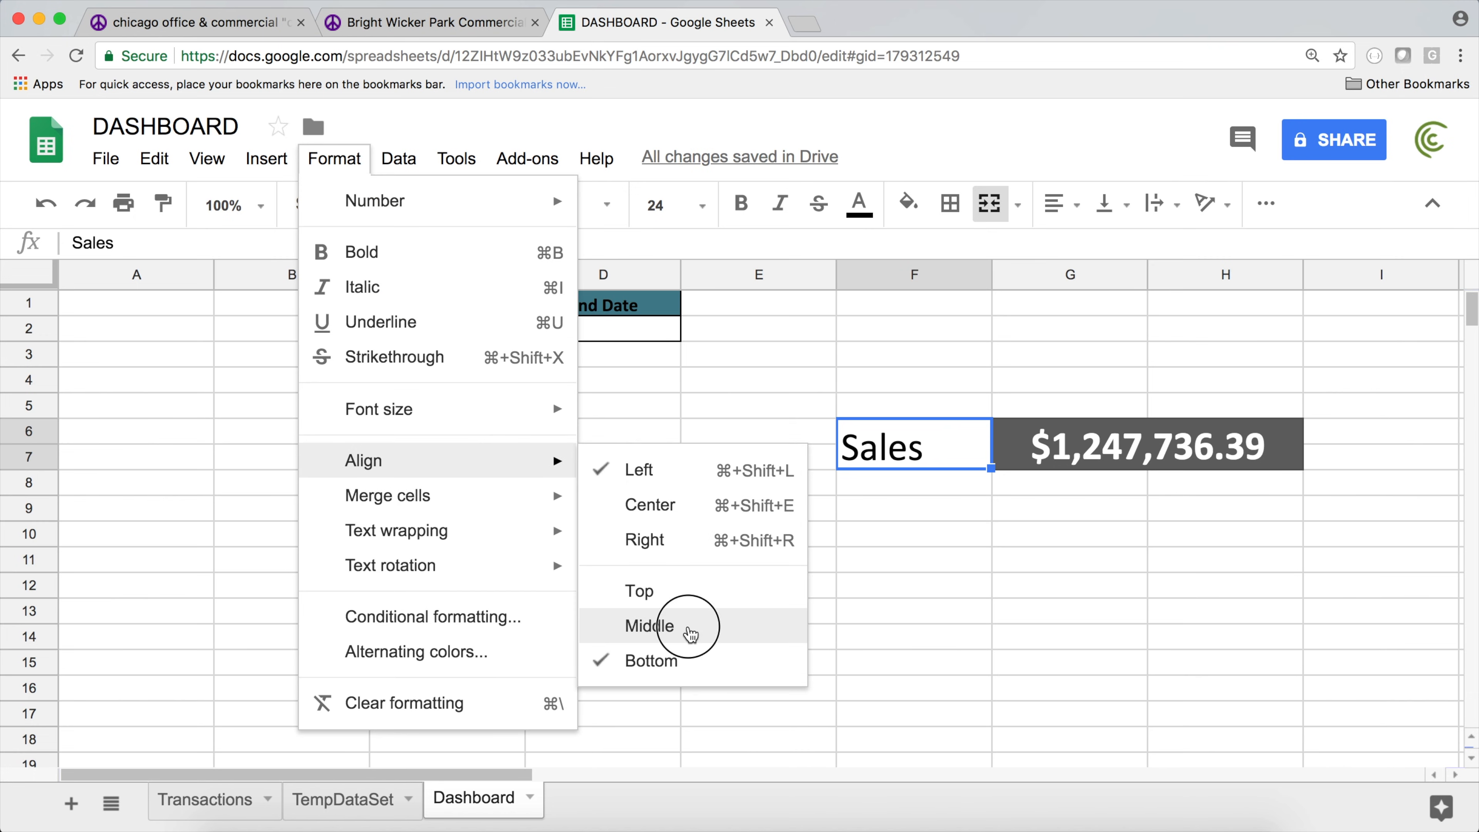
left_click(681, 626)
left_click(1059, 204)
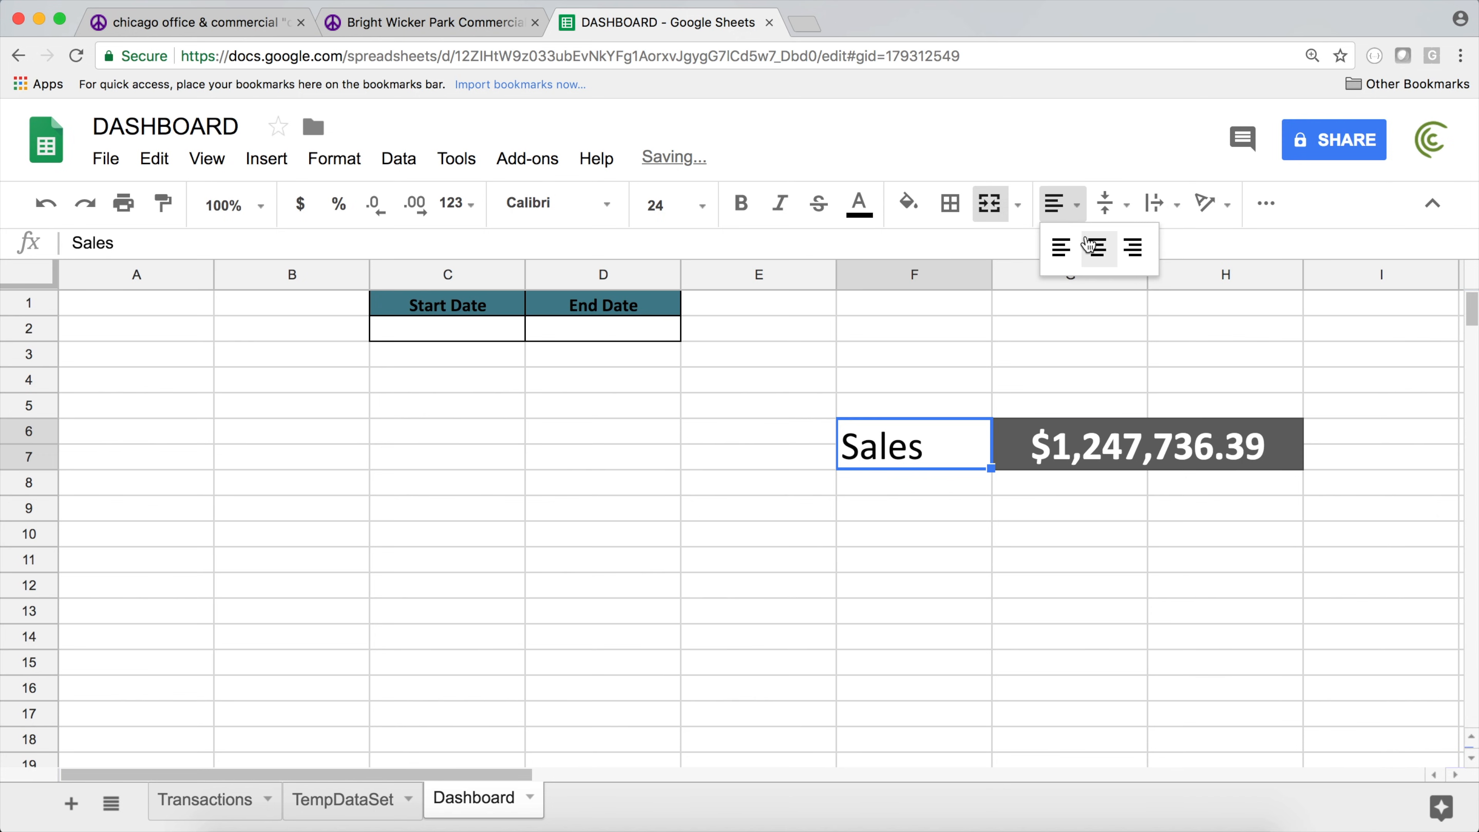
left_click(1096, 243)
left_click(969, 530)
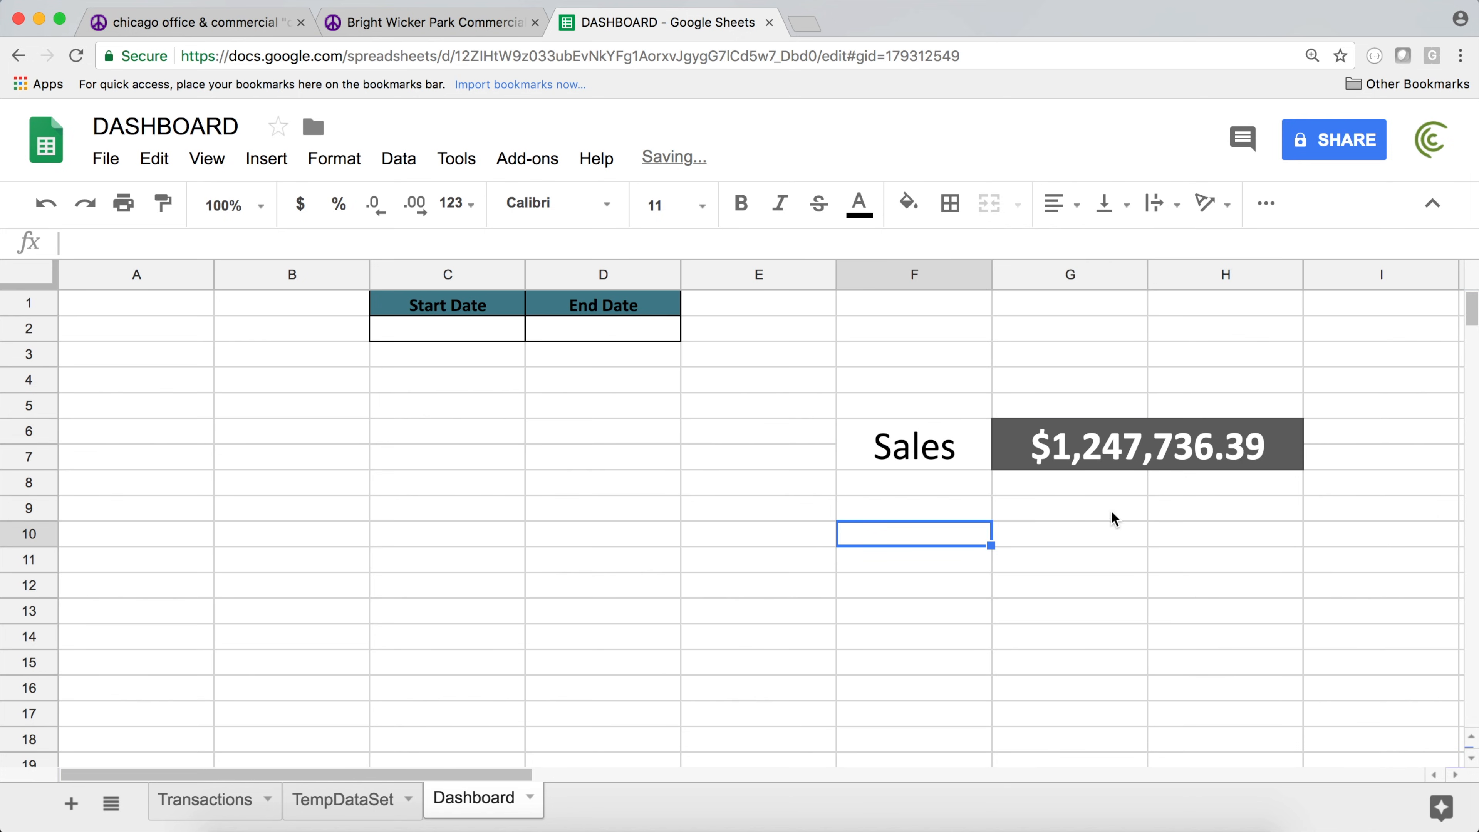
- Apply all borders to the Sales label and its total in F6:H7
left_click_drag(945, 441, 1053, 445)
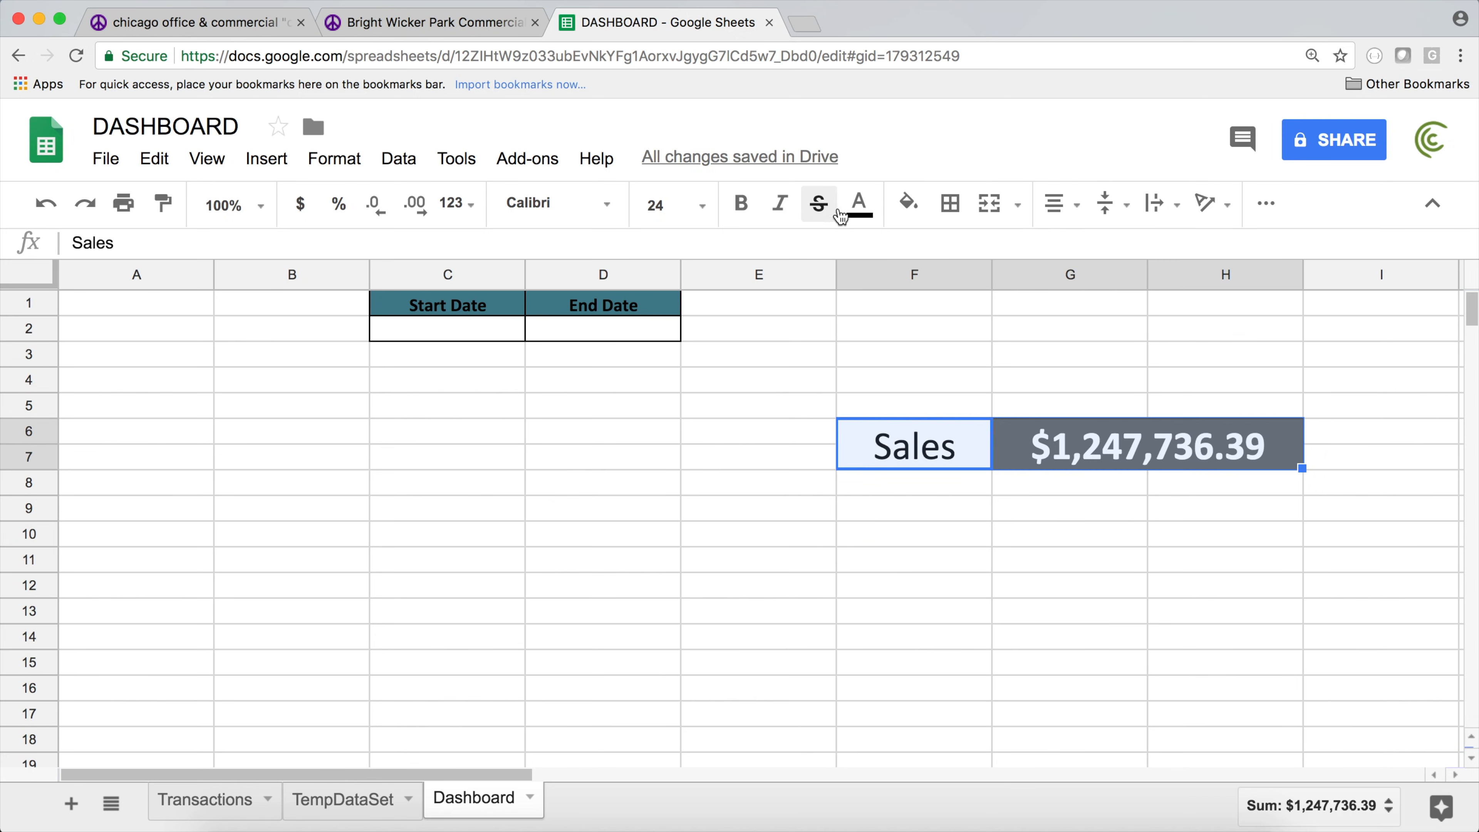
left_click(950, 204)
left_click(960, 258)
left_click(983, 557)
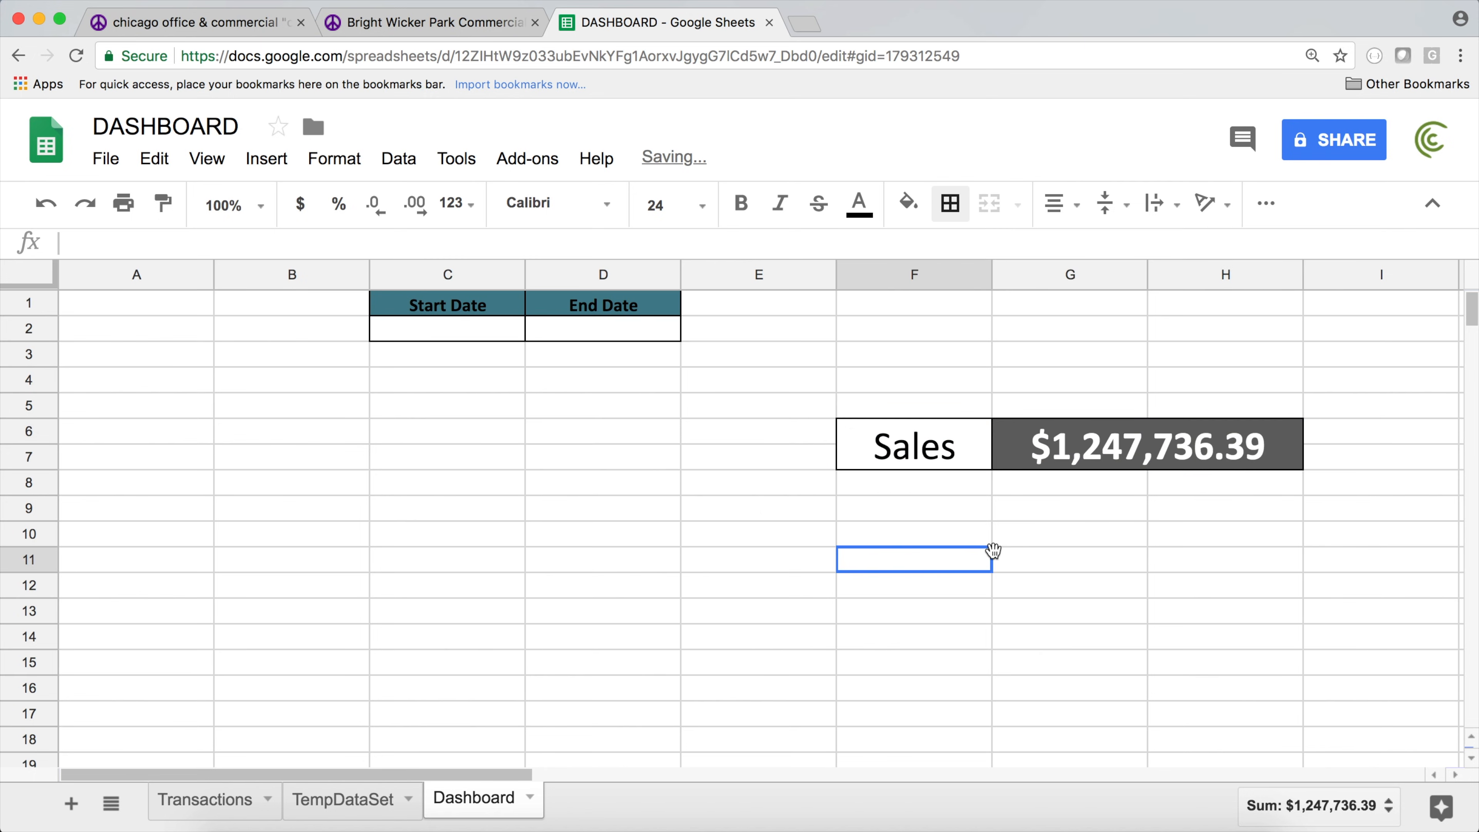
left_click(1128, 453)
left_click(969, 437)
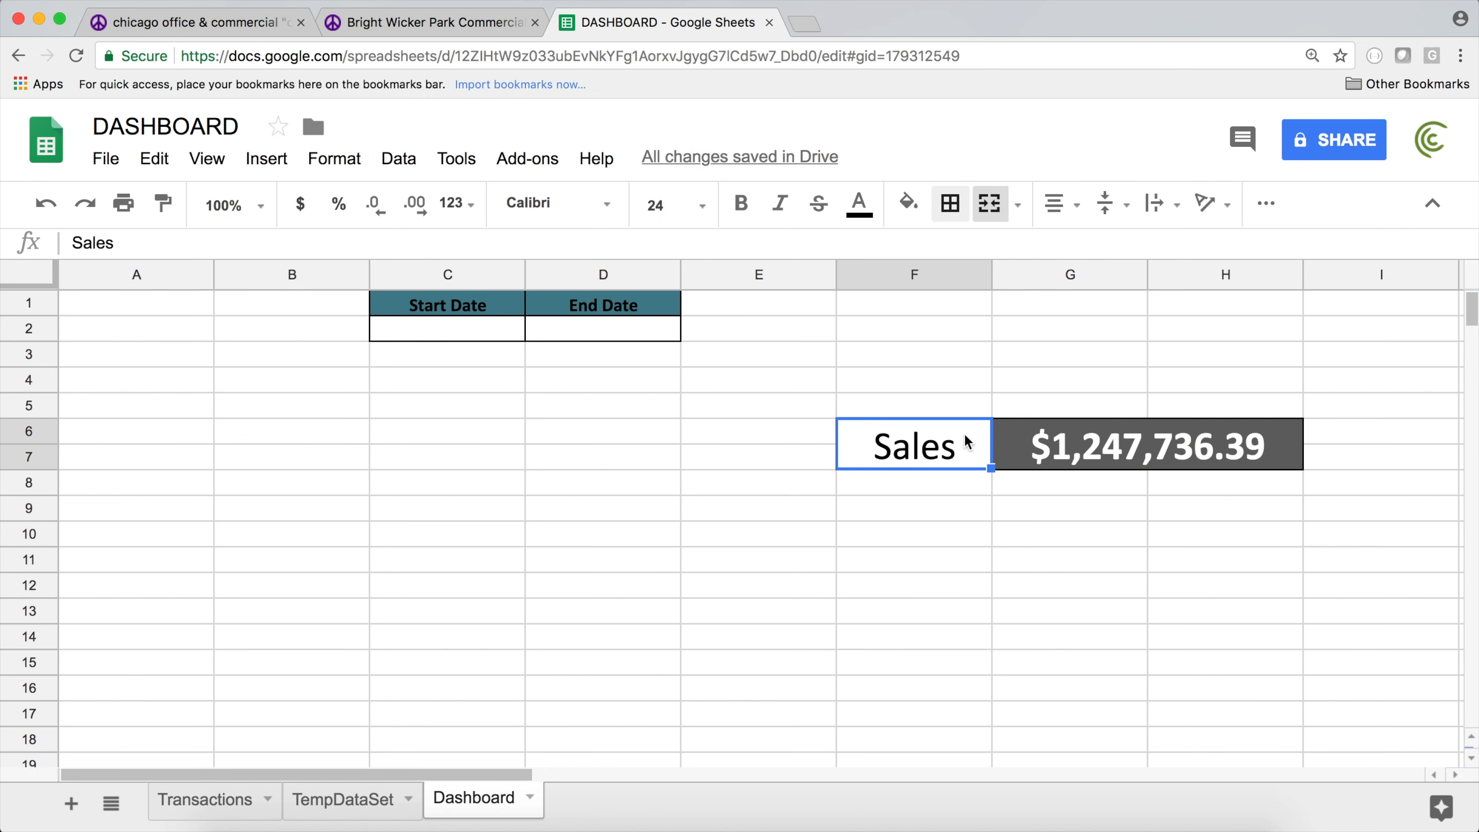
left_click(137, 508)
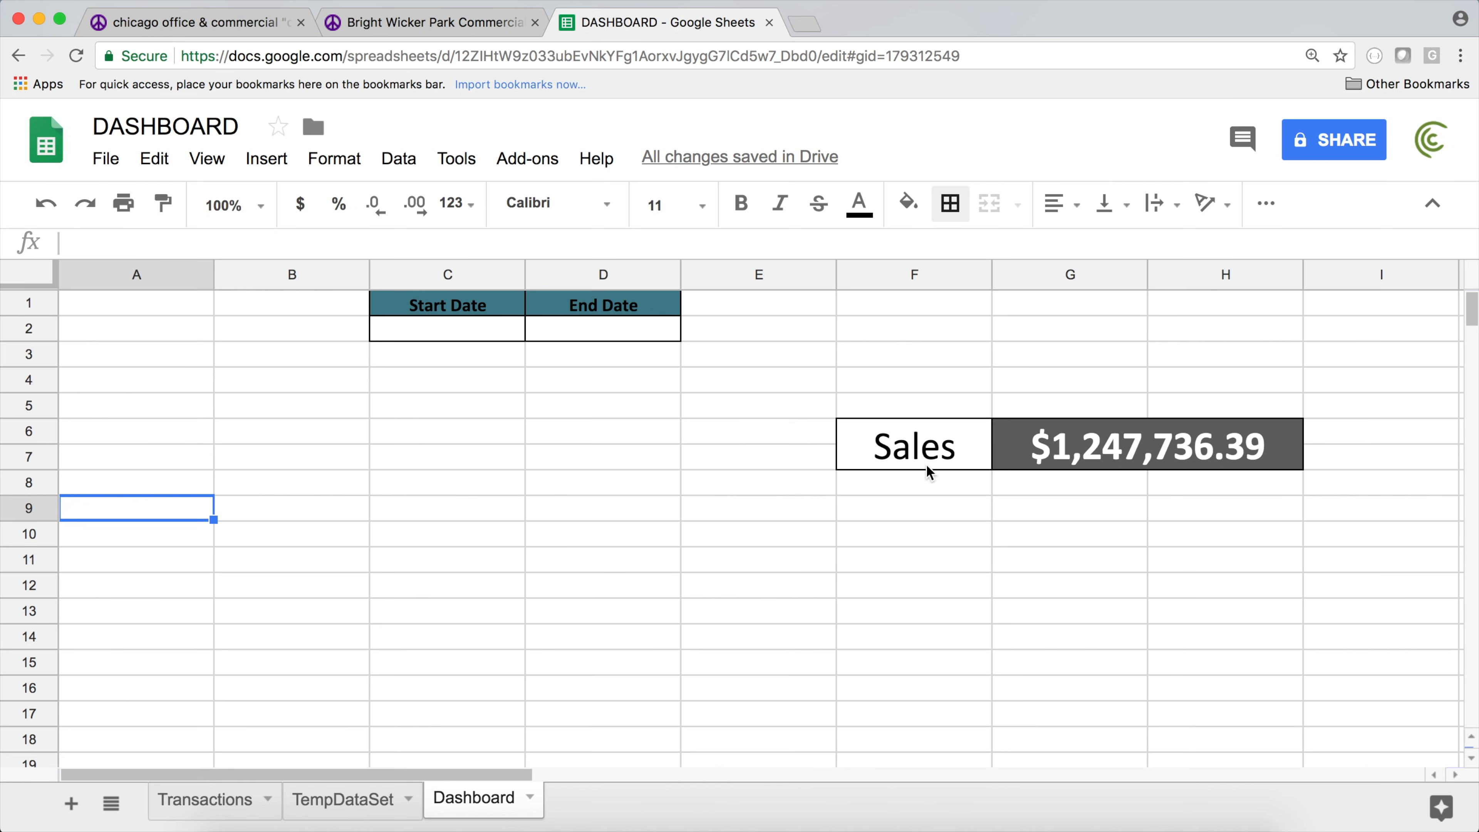
- Create a pivot table from the query data on the TempDataSet sheet
left_click(336, 803)
left_click(586, 502)
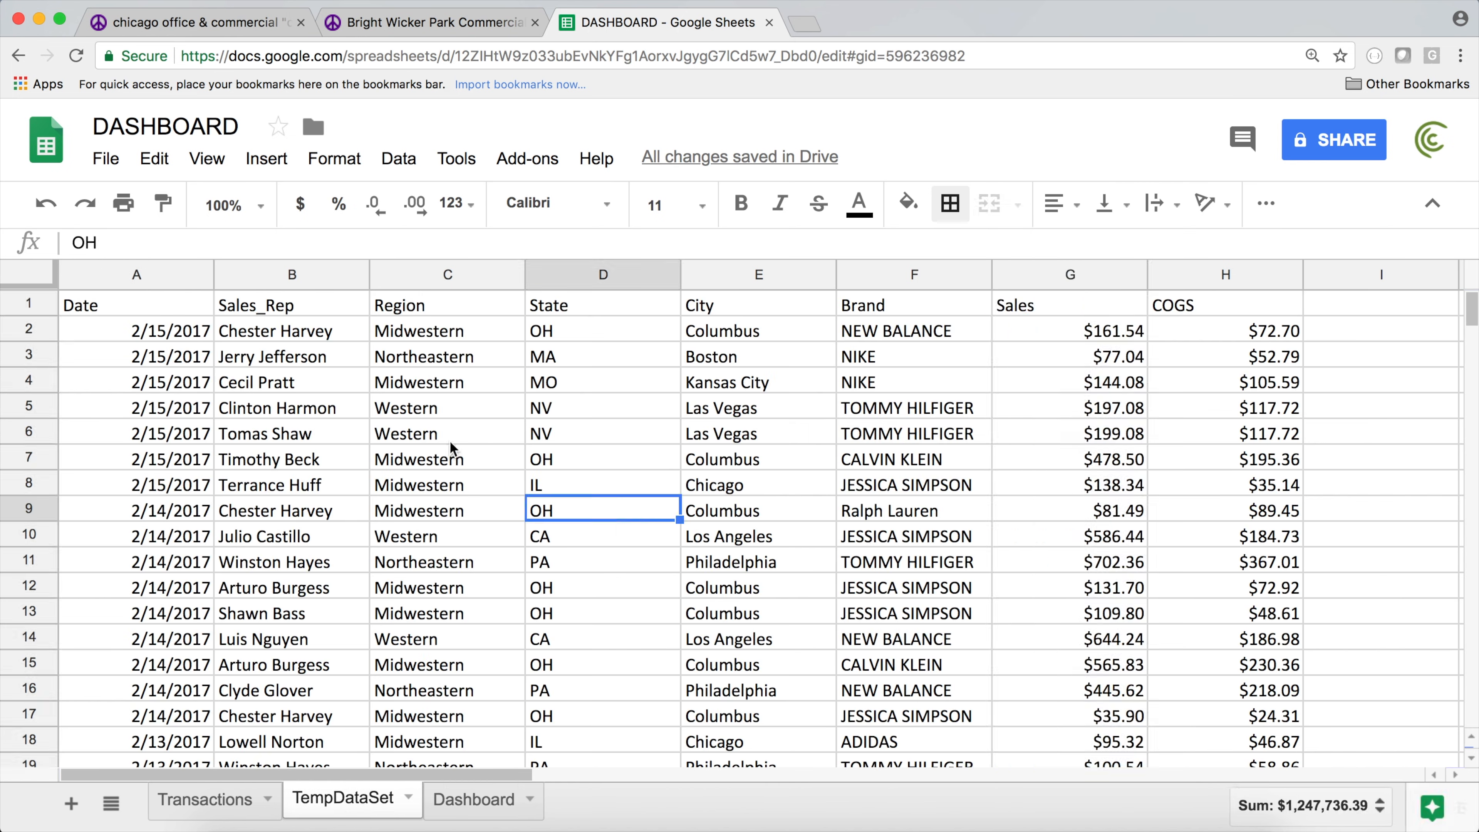
left_click(183, 312)
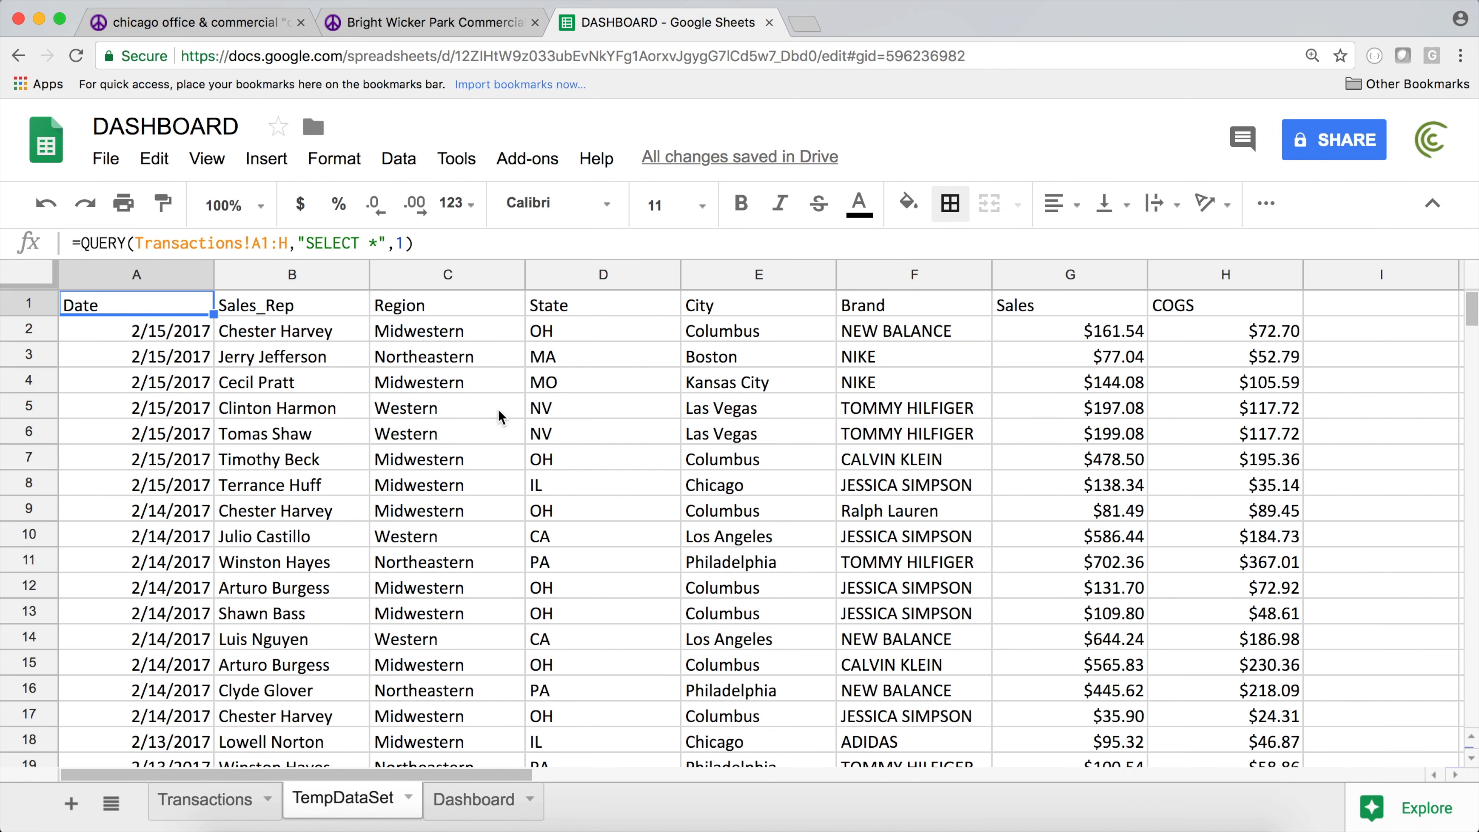
left_click(918, 277)
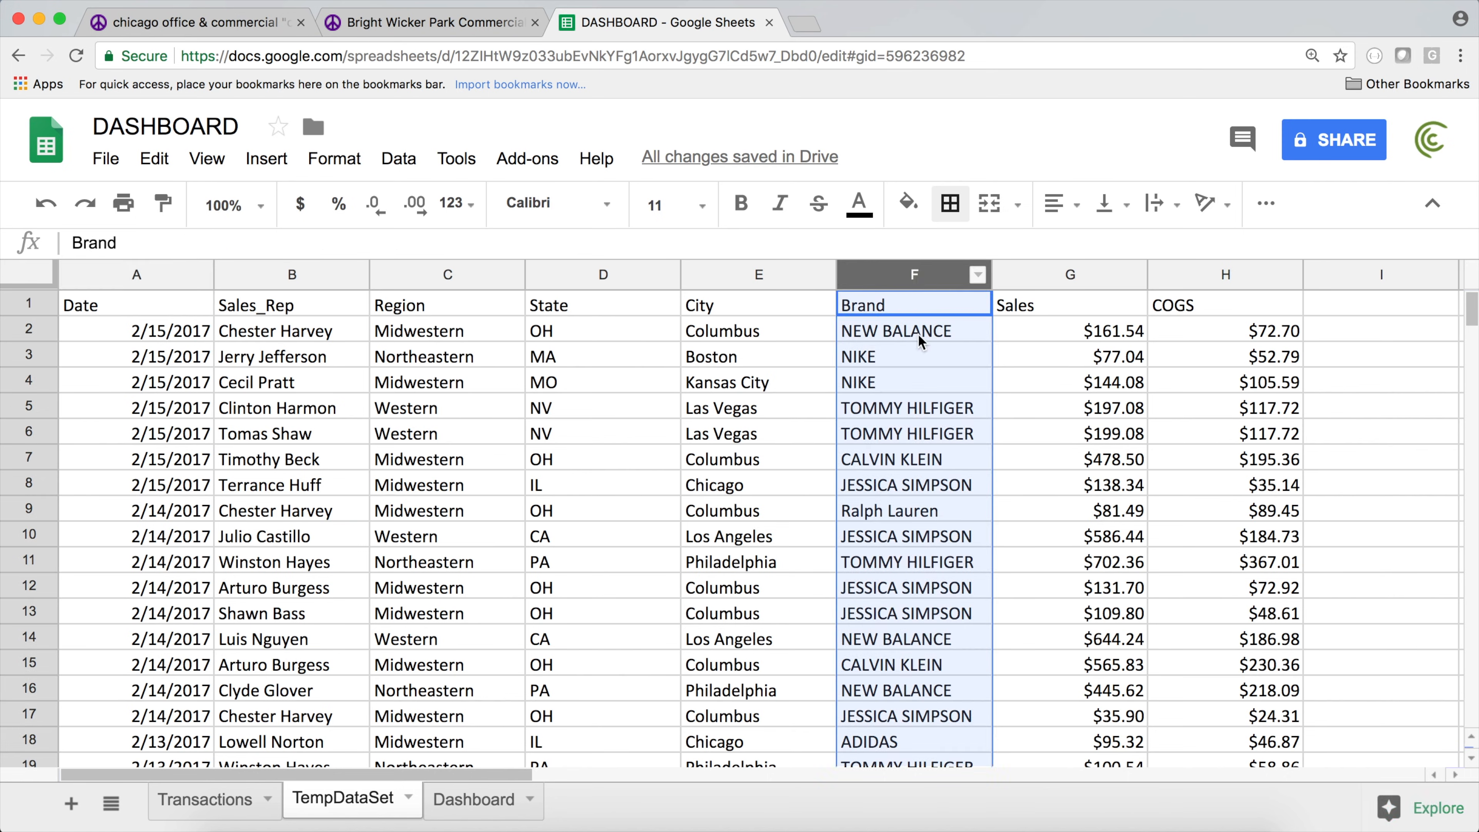
left_click(915, 357)
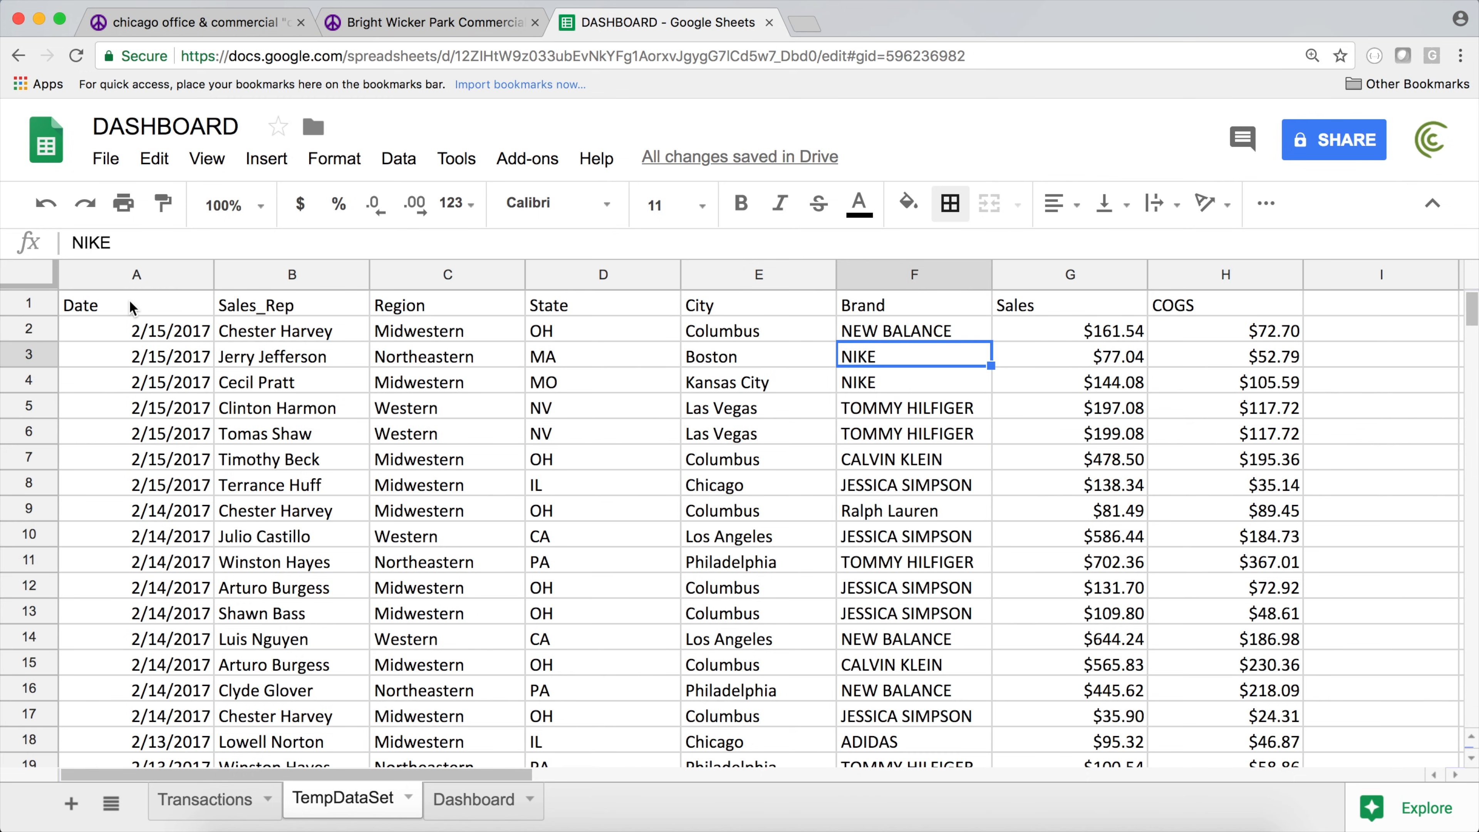
left_click(338, 388)
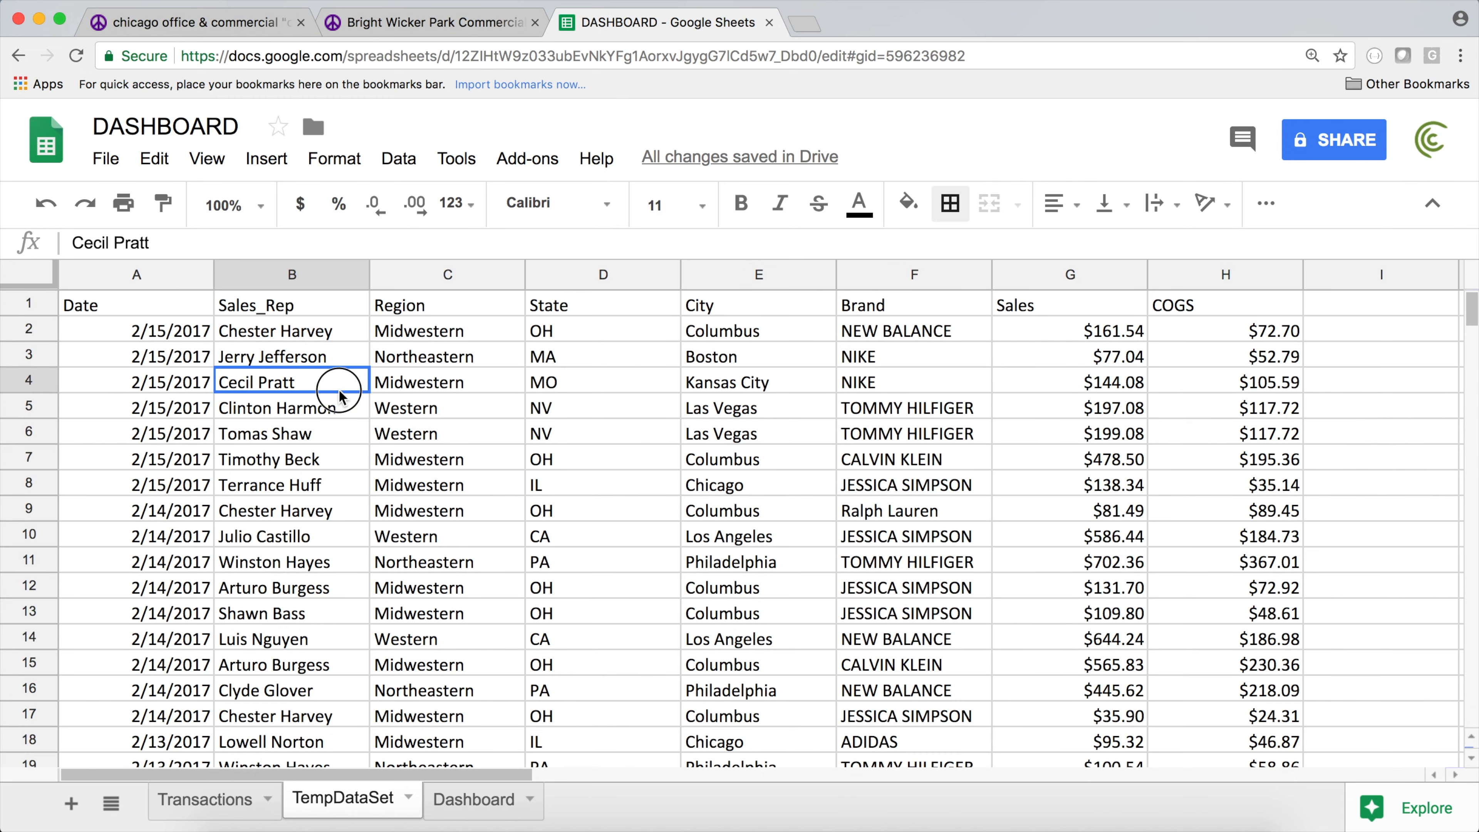
left_click(160, 303)
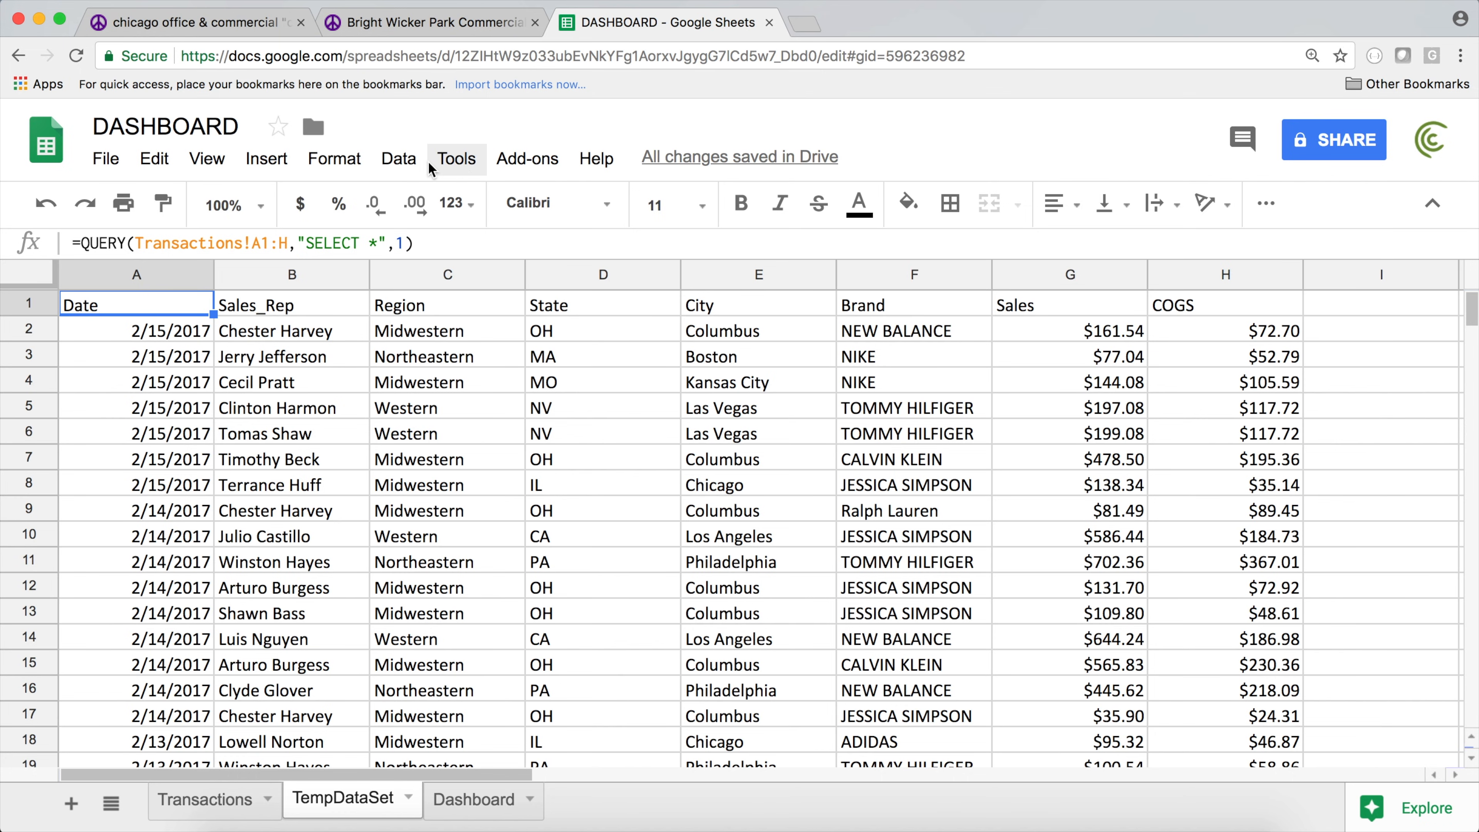
left_click(402, 162)
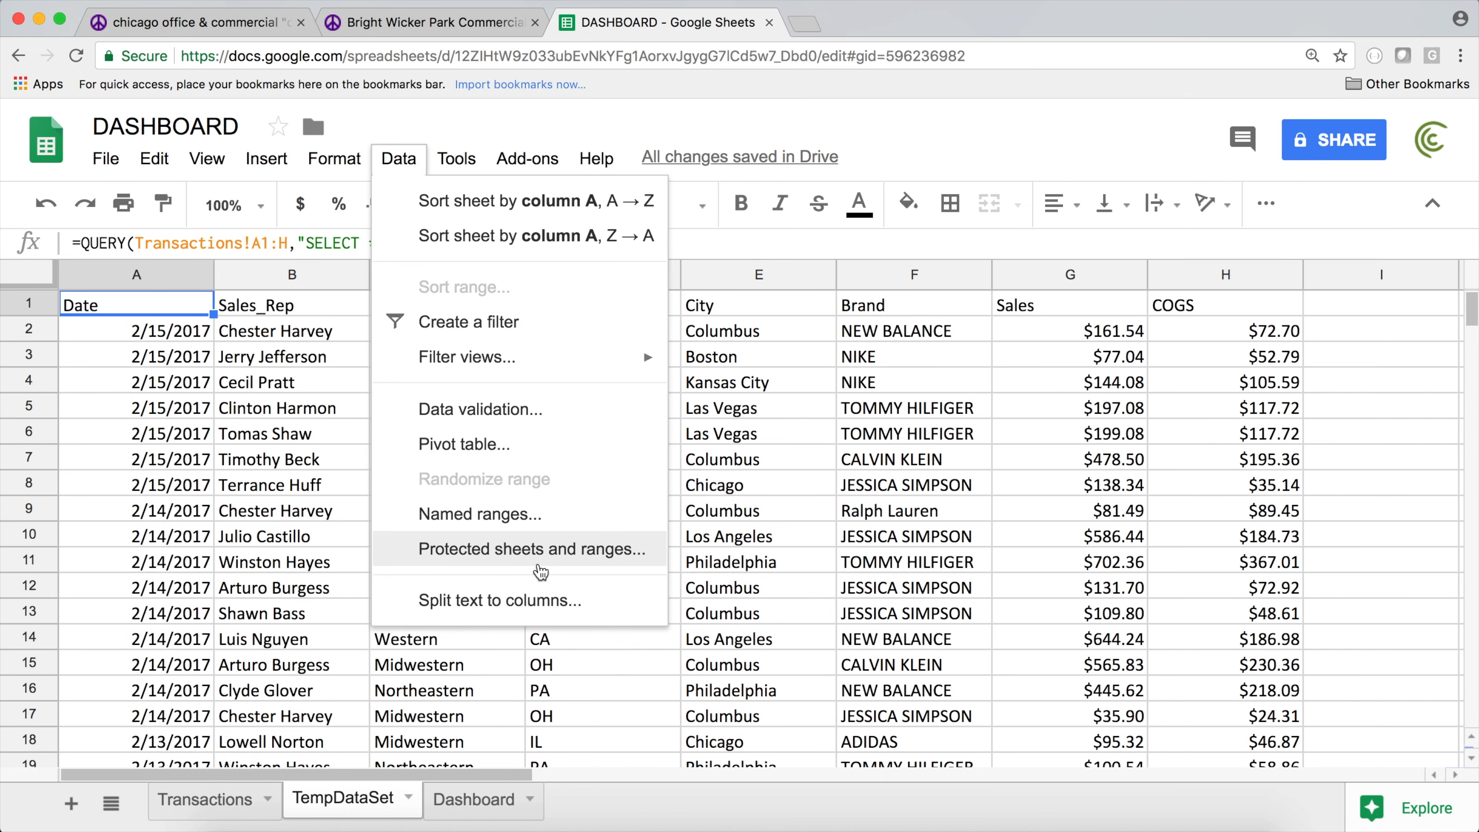
left_click(504, 453)
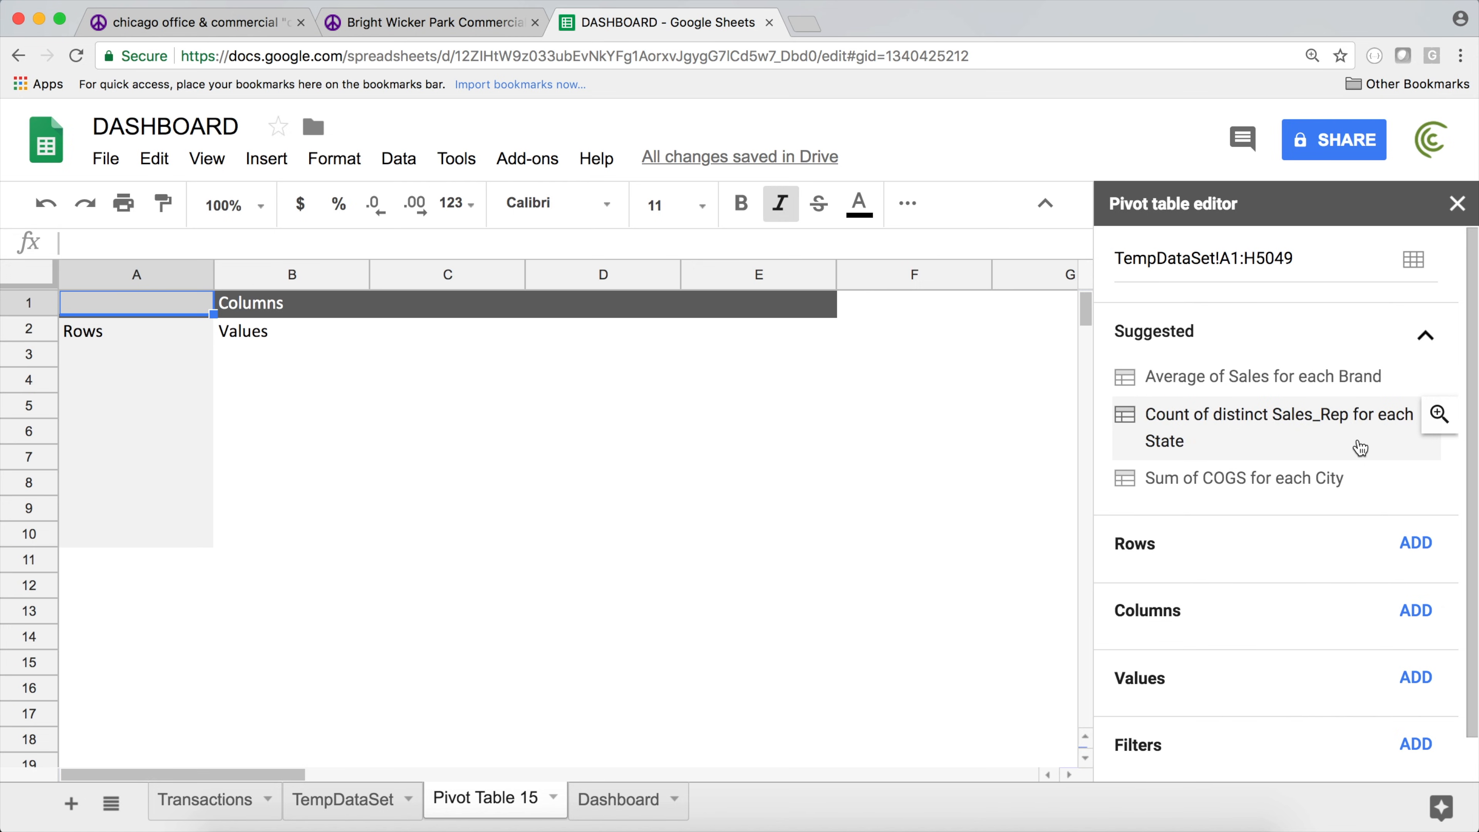
- Add Sales as the pivot table's value, summarized by SUM, and Brand as its rows
left_click(1416, 673)
left_click(1278, 551)
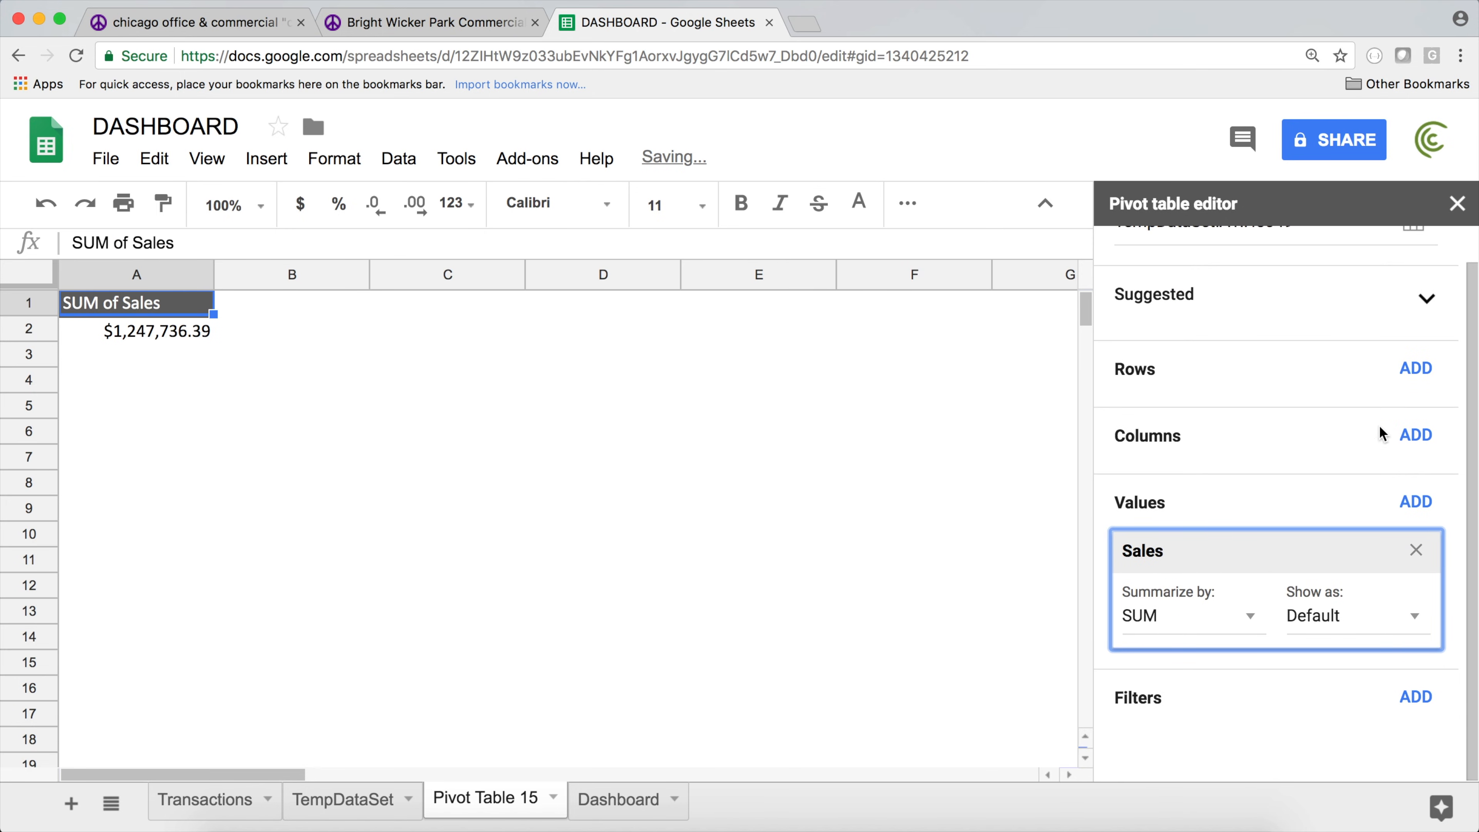
left_click(1414, 371)
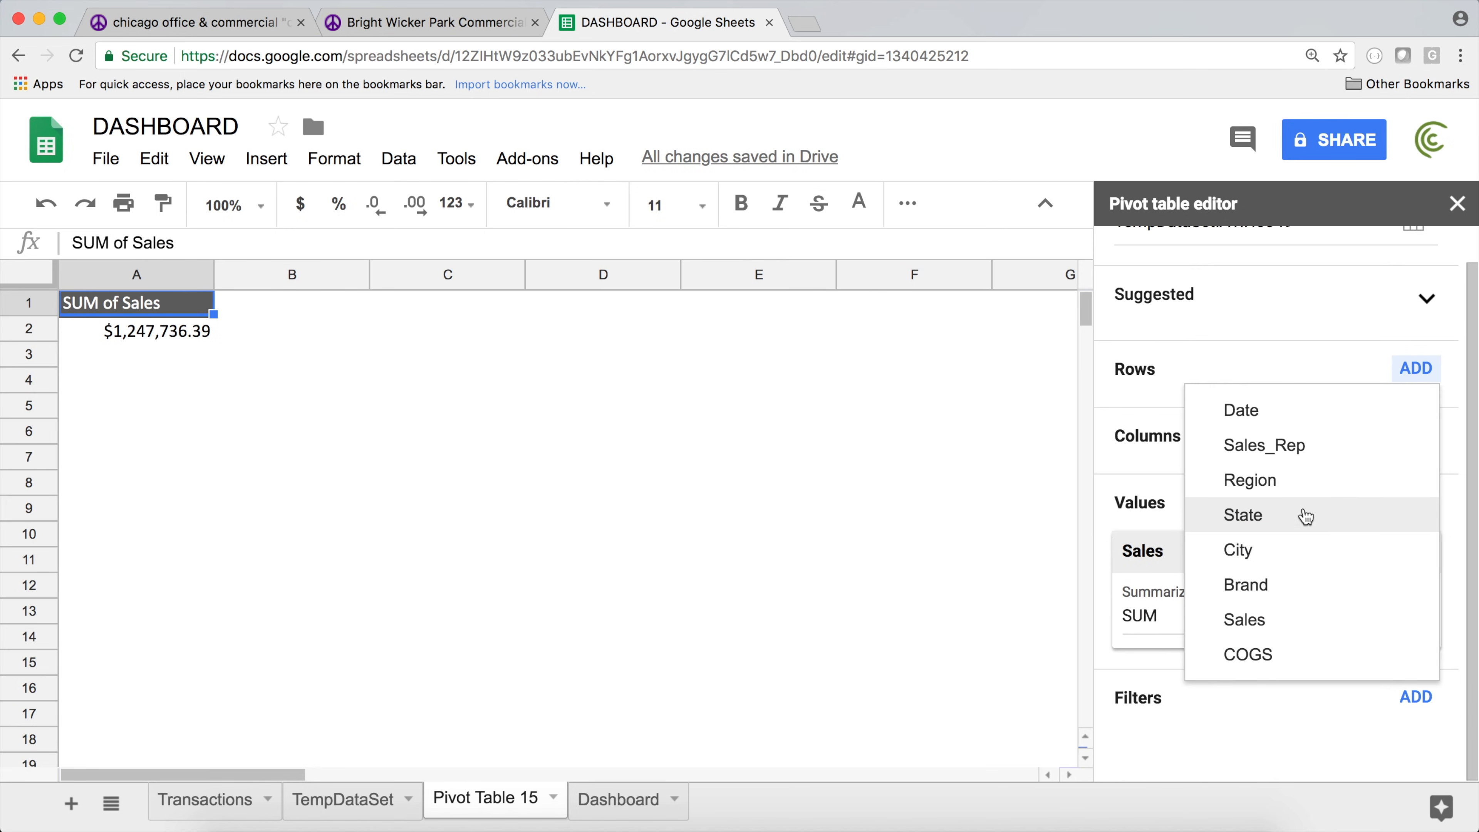
left_click(1294, 587)
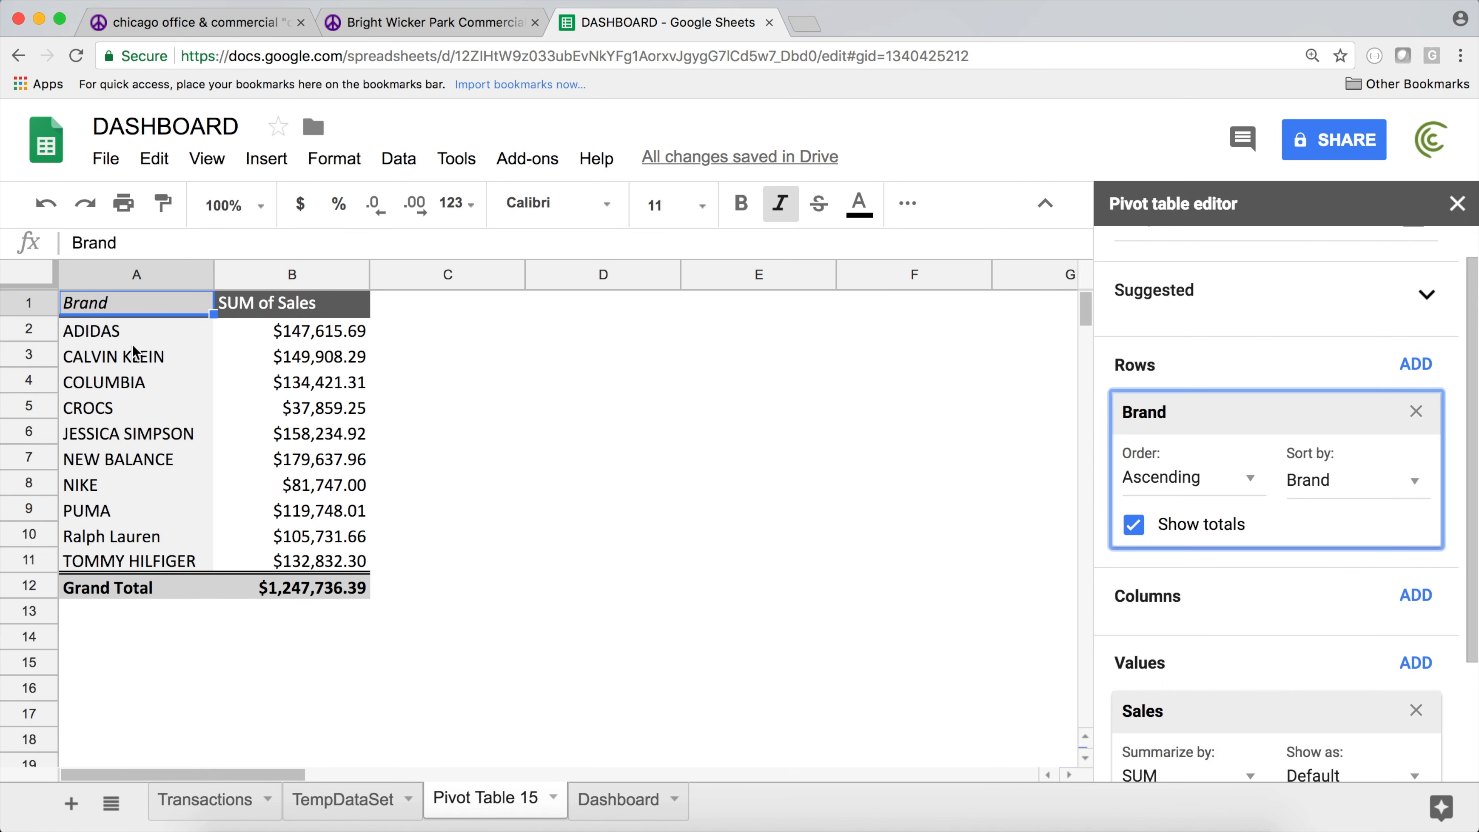
- Copy the whole brand sales pivot table and paste it into the Dashboard sheet starting at cell A11
left_click_drag(324, 588, 38, 279)
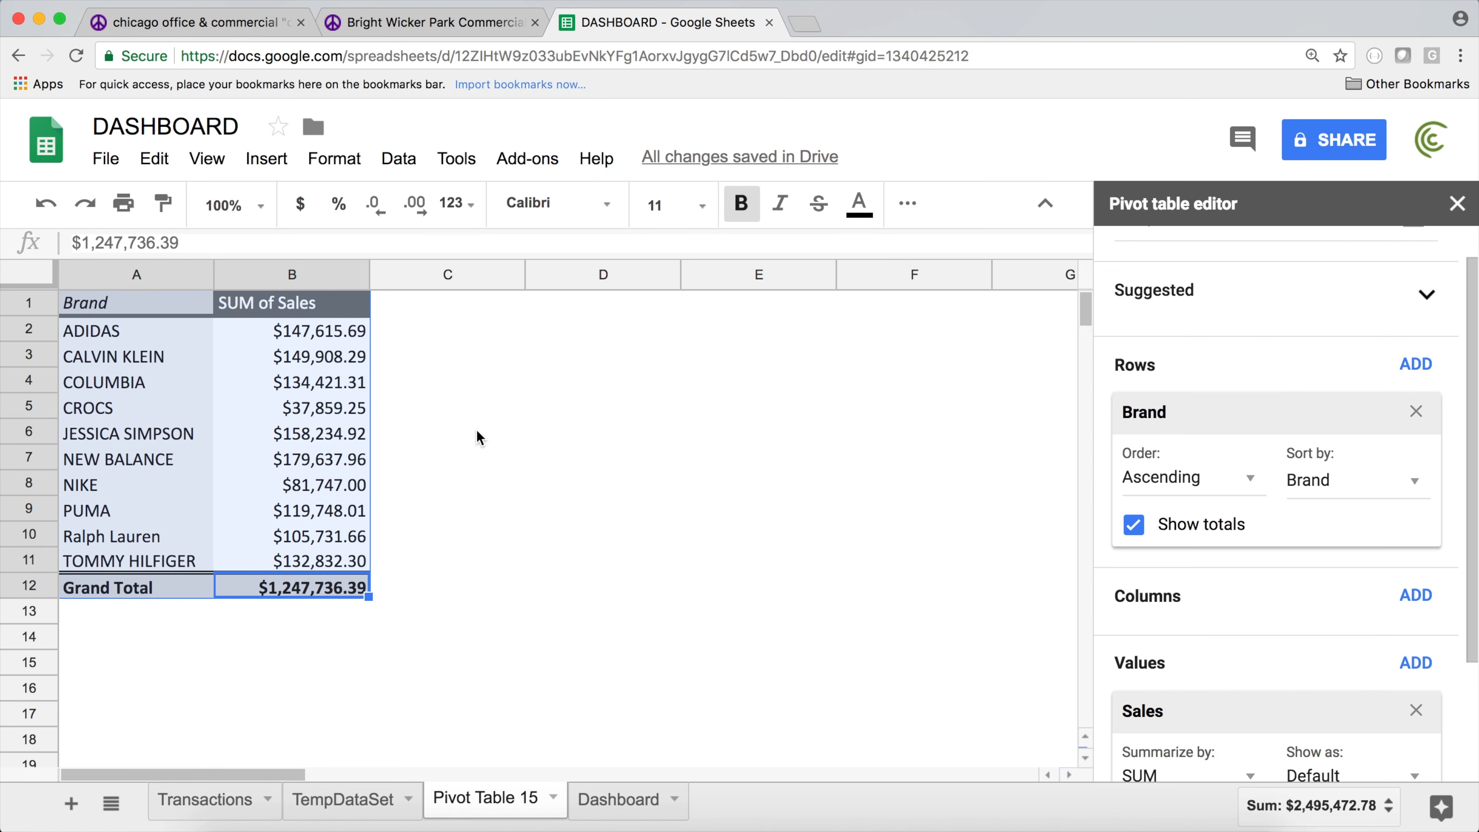
key("super+c")
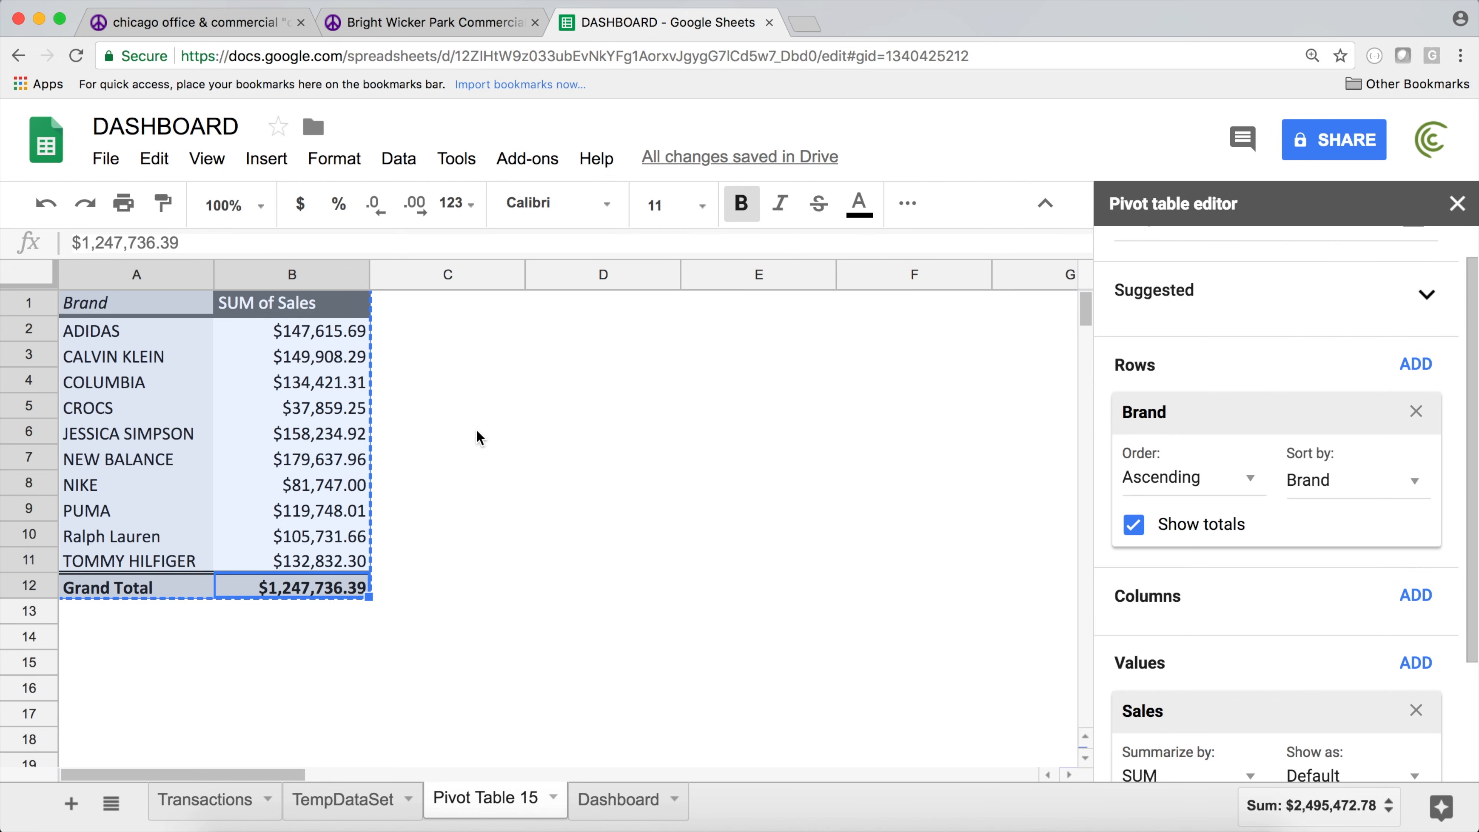
left_click(627, 800)
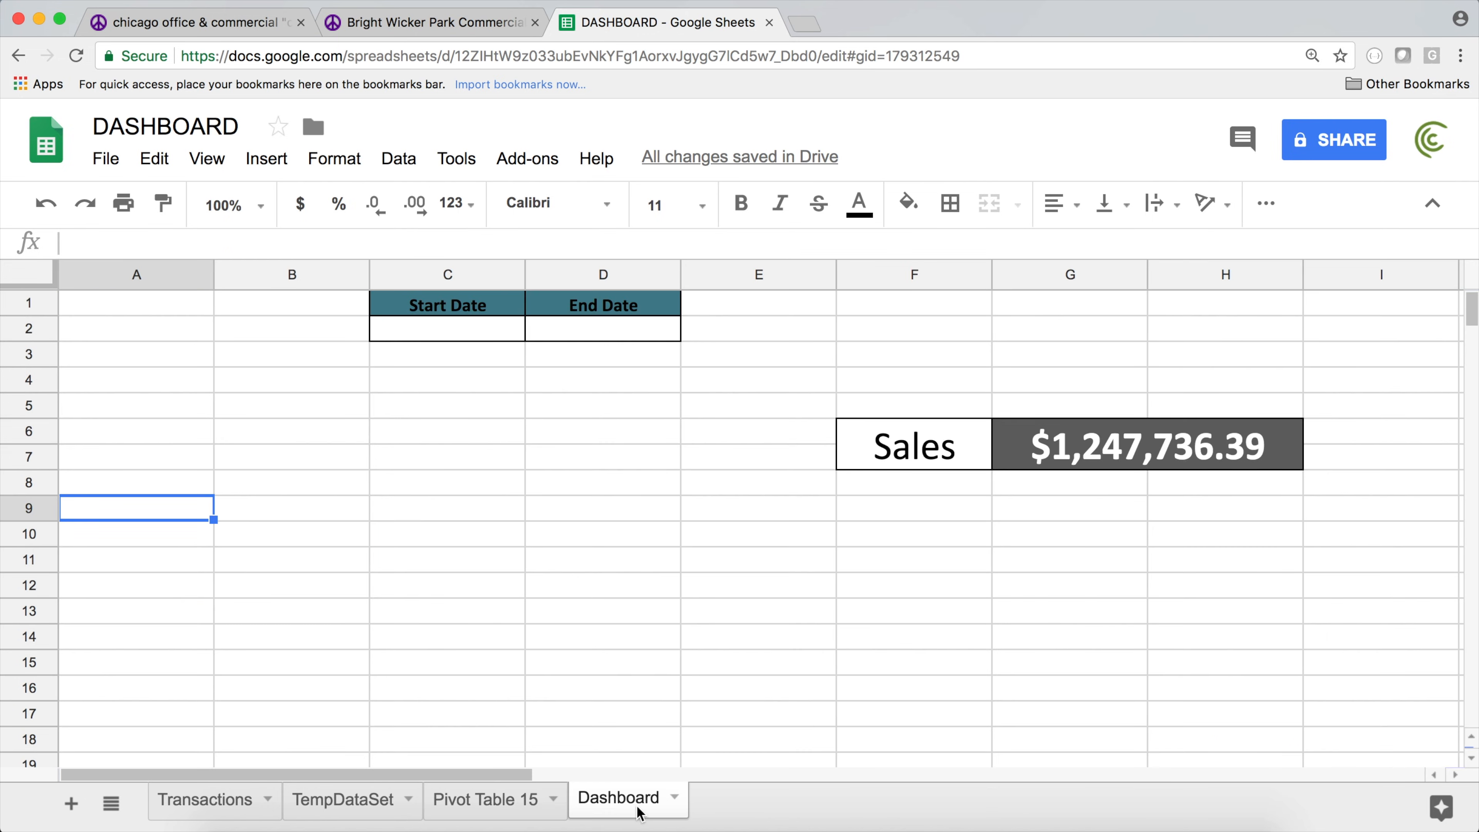
left_click(130, 560)
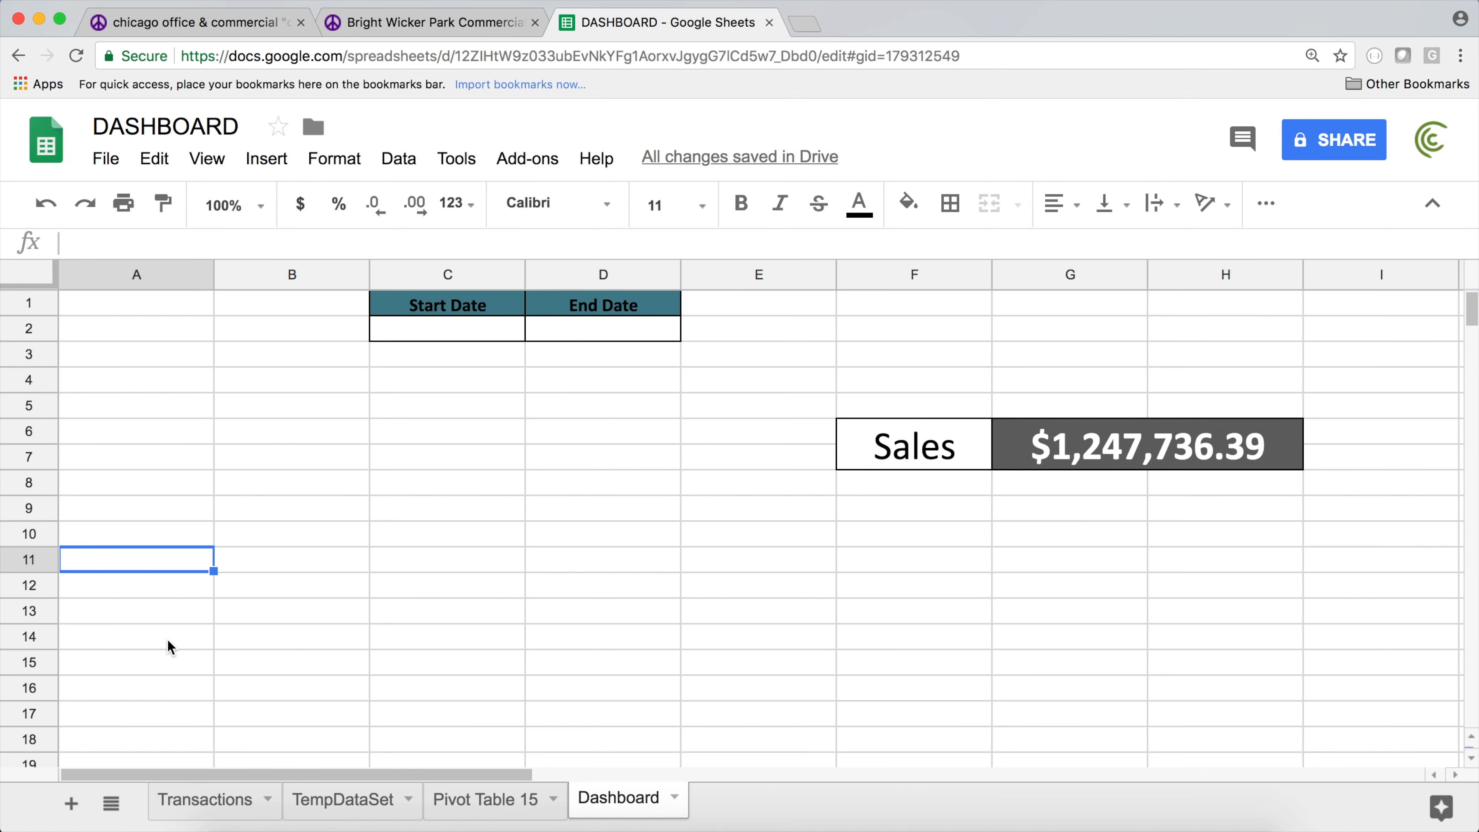
key("super+v")
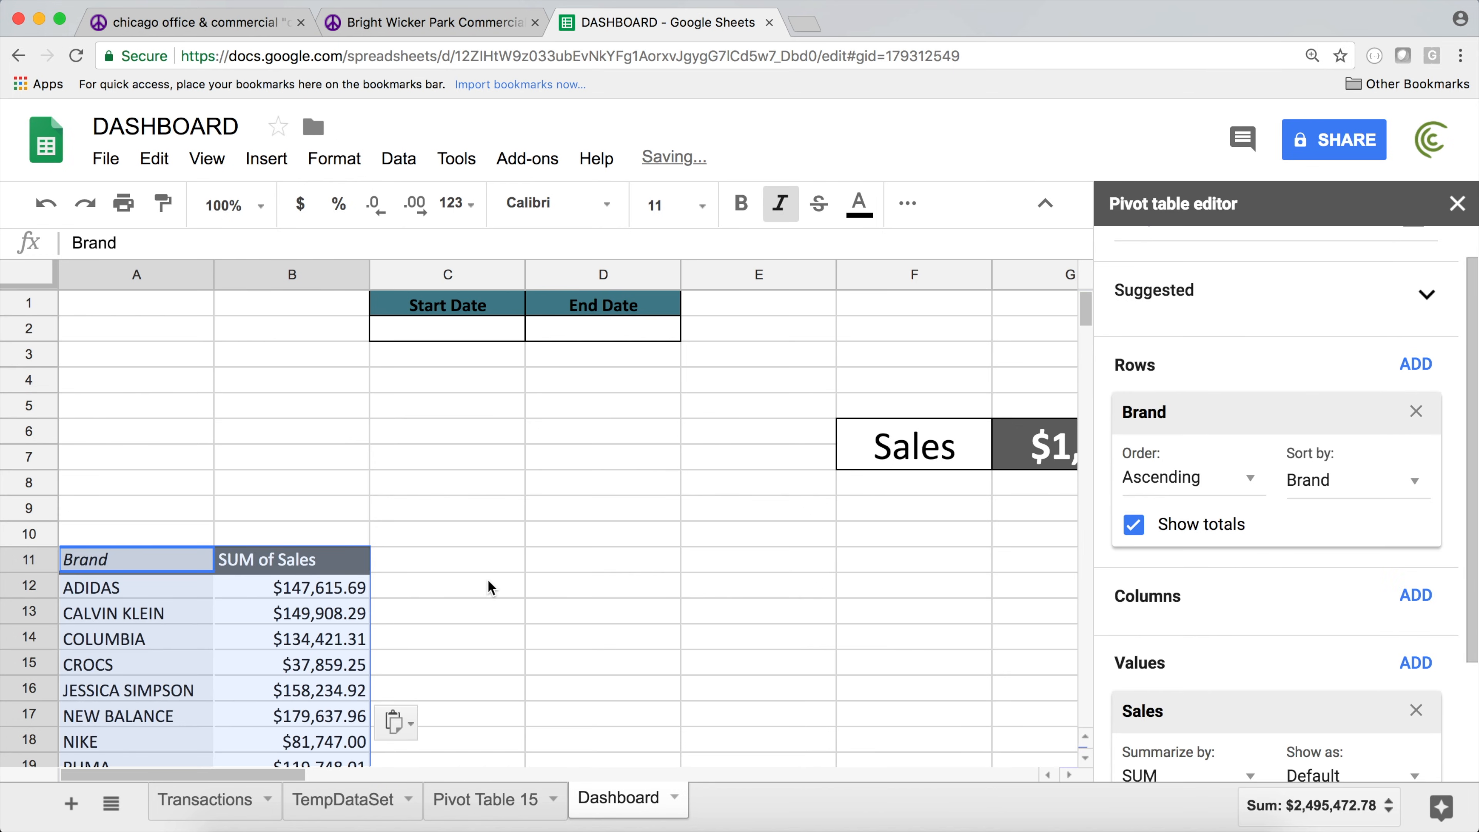
left_click(483, 580)
scroll(505, 579, "down", 4)
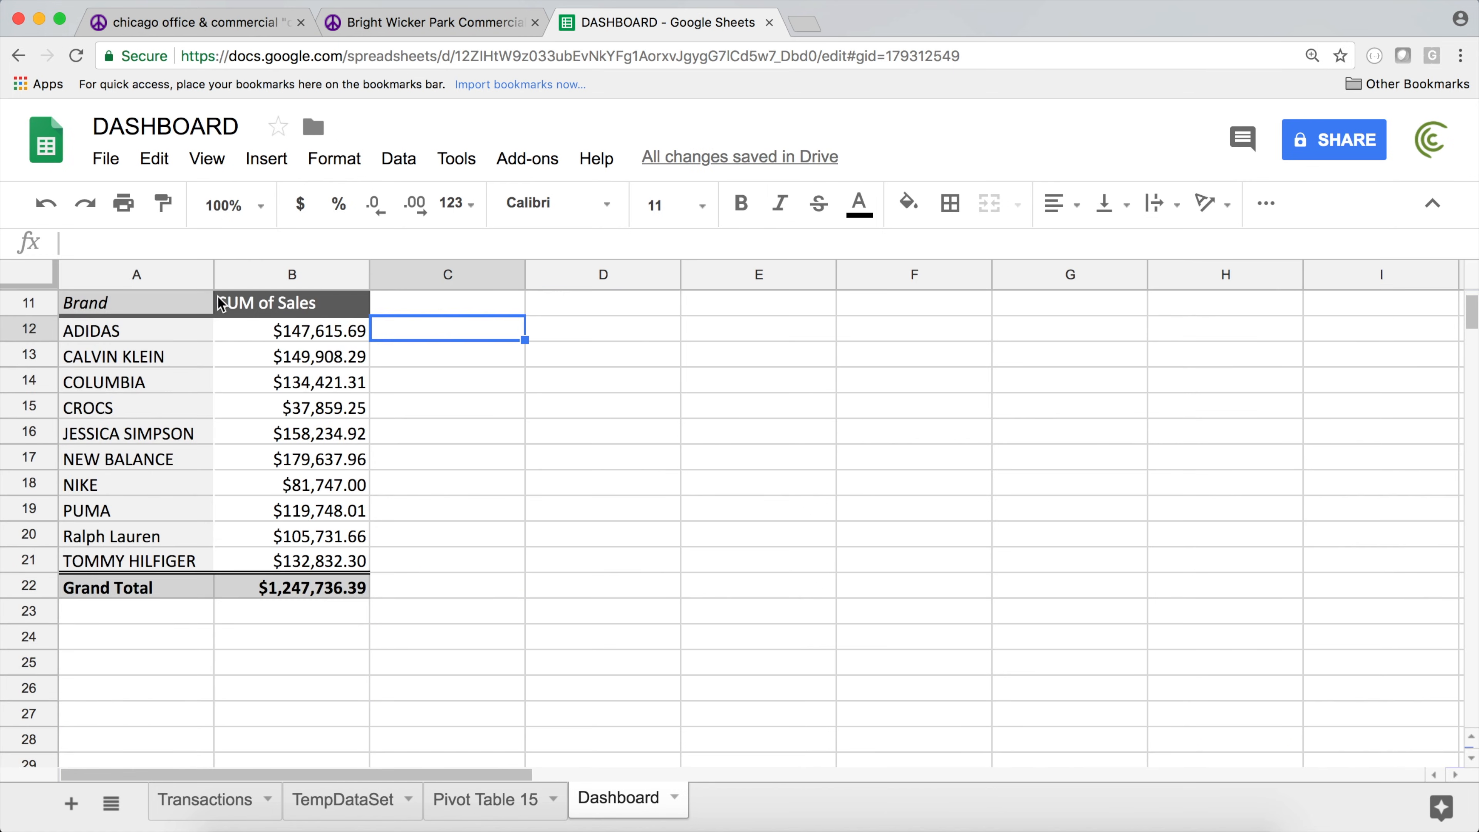
scroll(281, 356, "up", 2)
- Delete the Pivot Table 15 sheet and confirm the deletion
left_click(527, 799)
left_click(544, 803)
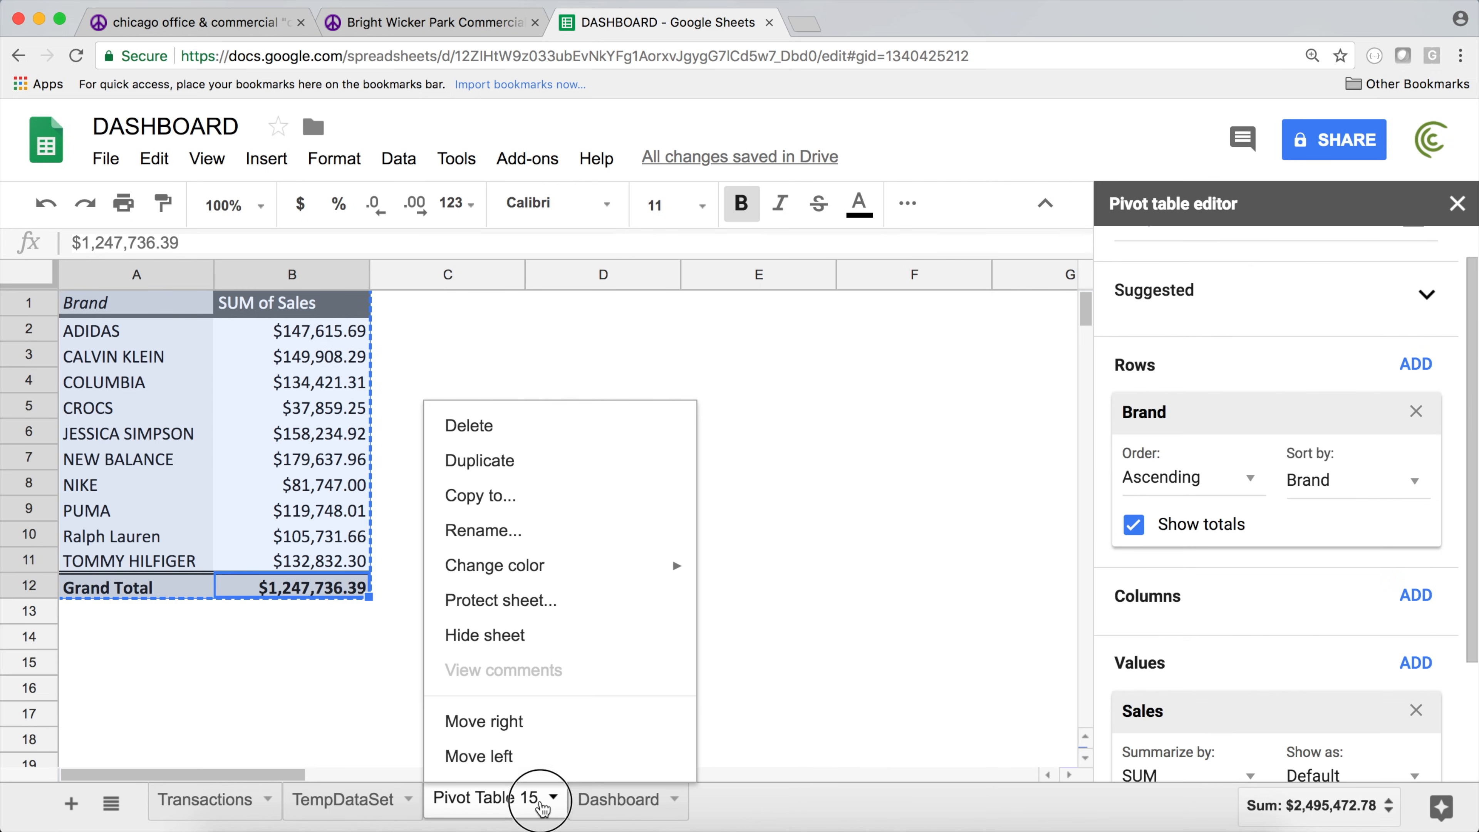
left_click(493, 425)
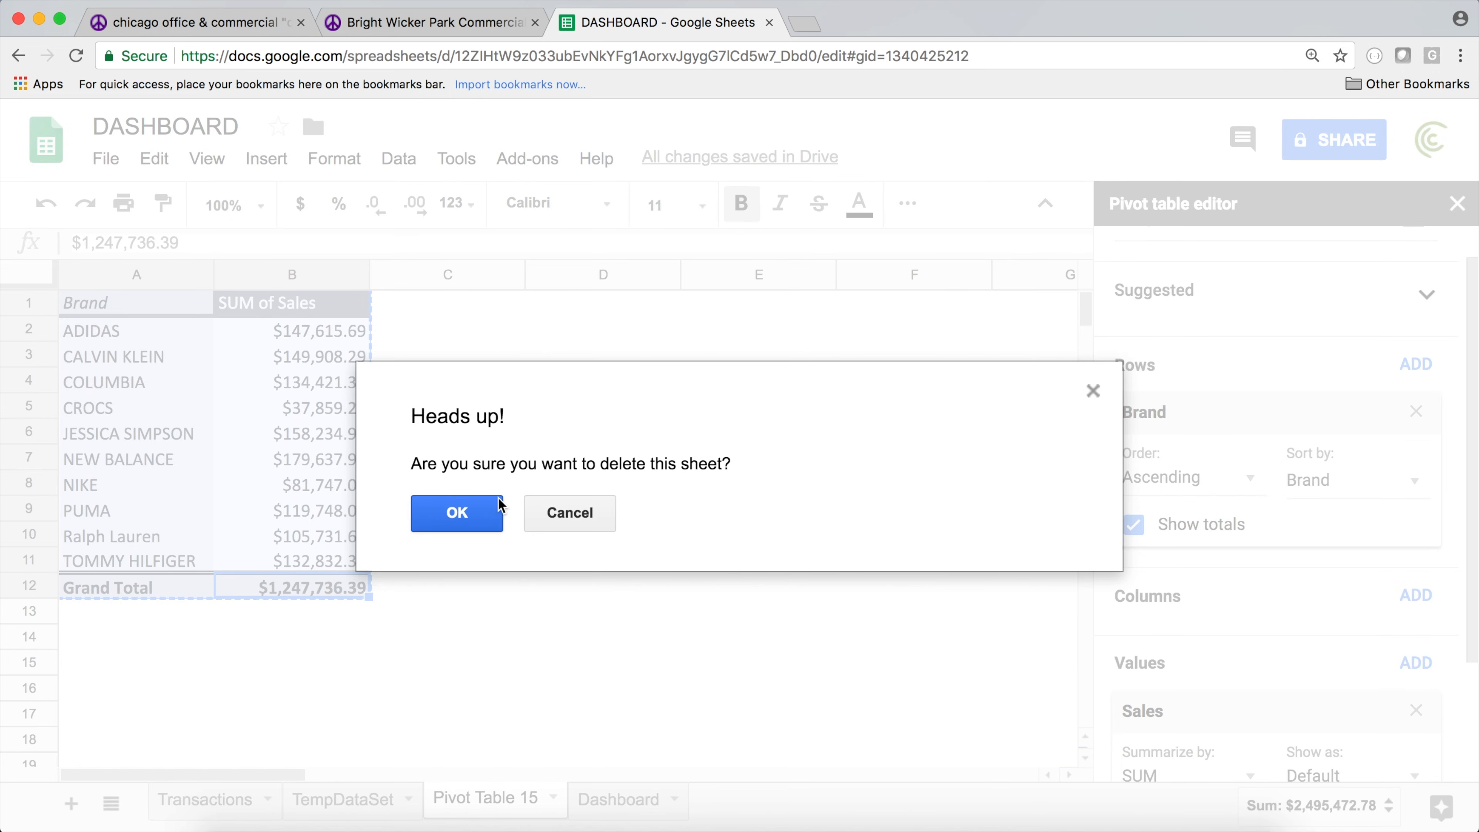
left_click(492, 512)
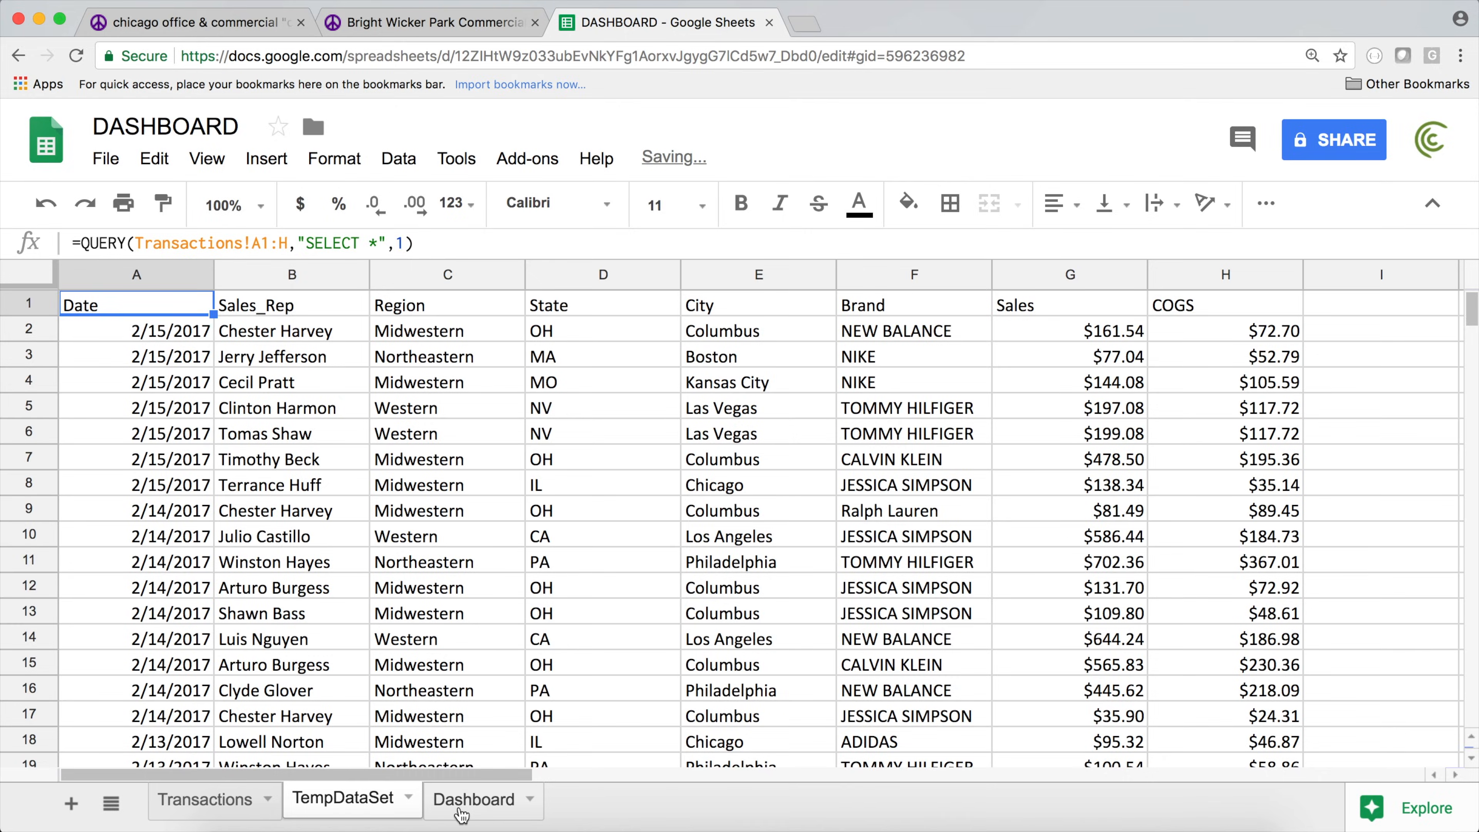
- Return to the Dashboard sheet and check the pasted brand pivot table and the layout above it
left_click(460, 812)
left_click(291, 433)
left_click(518, 415)
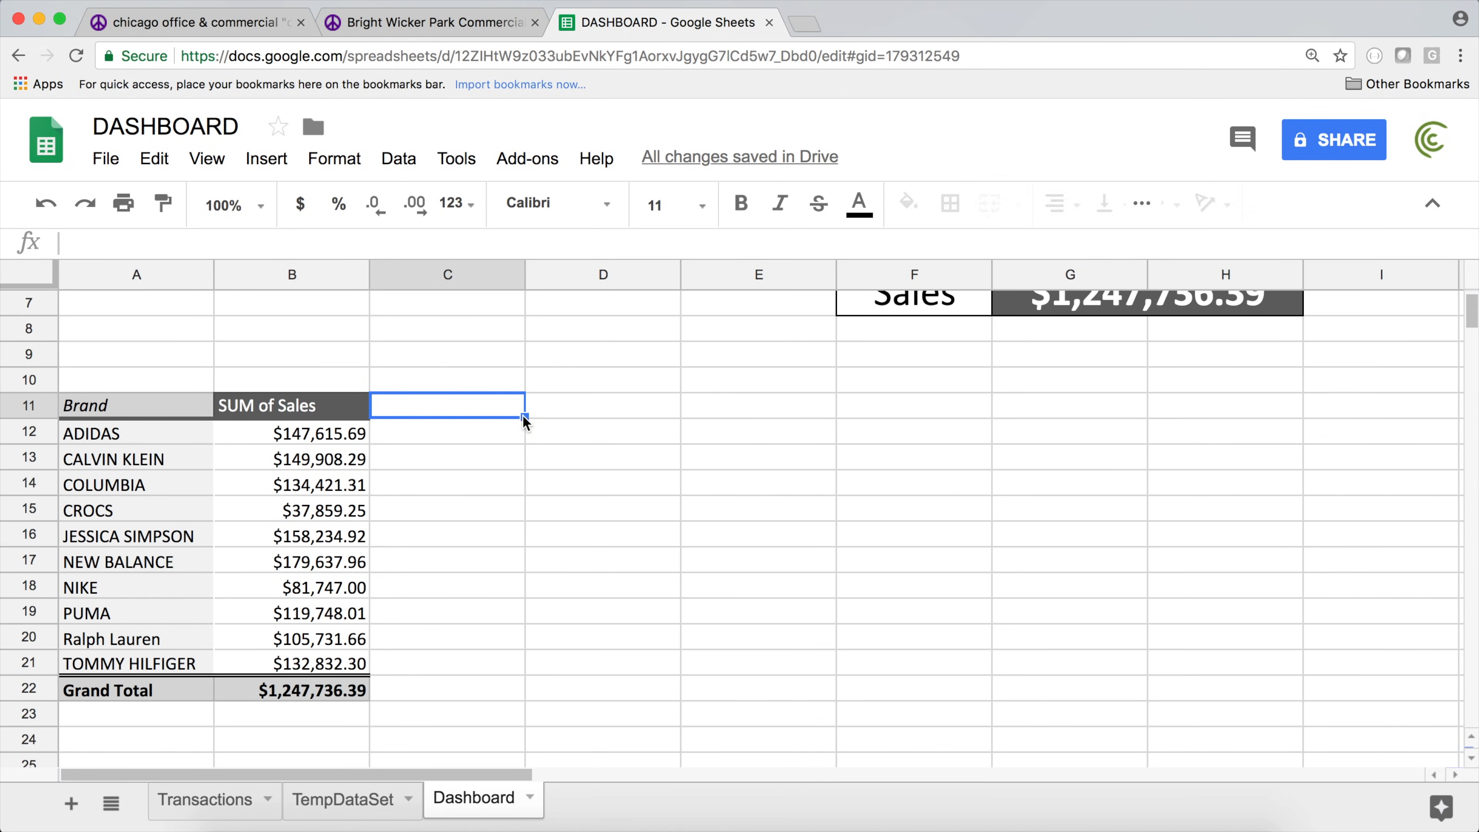
scroll(522, 414, "down", 2)
scroll(522, 415, "up", 4)
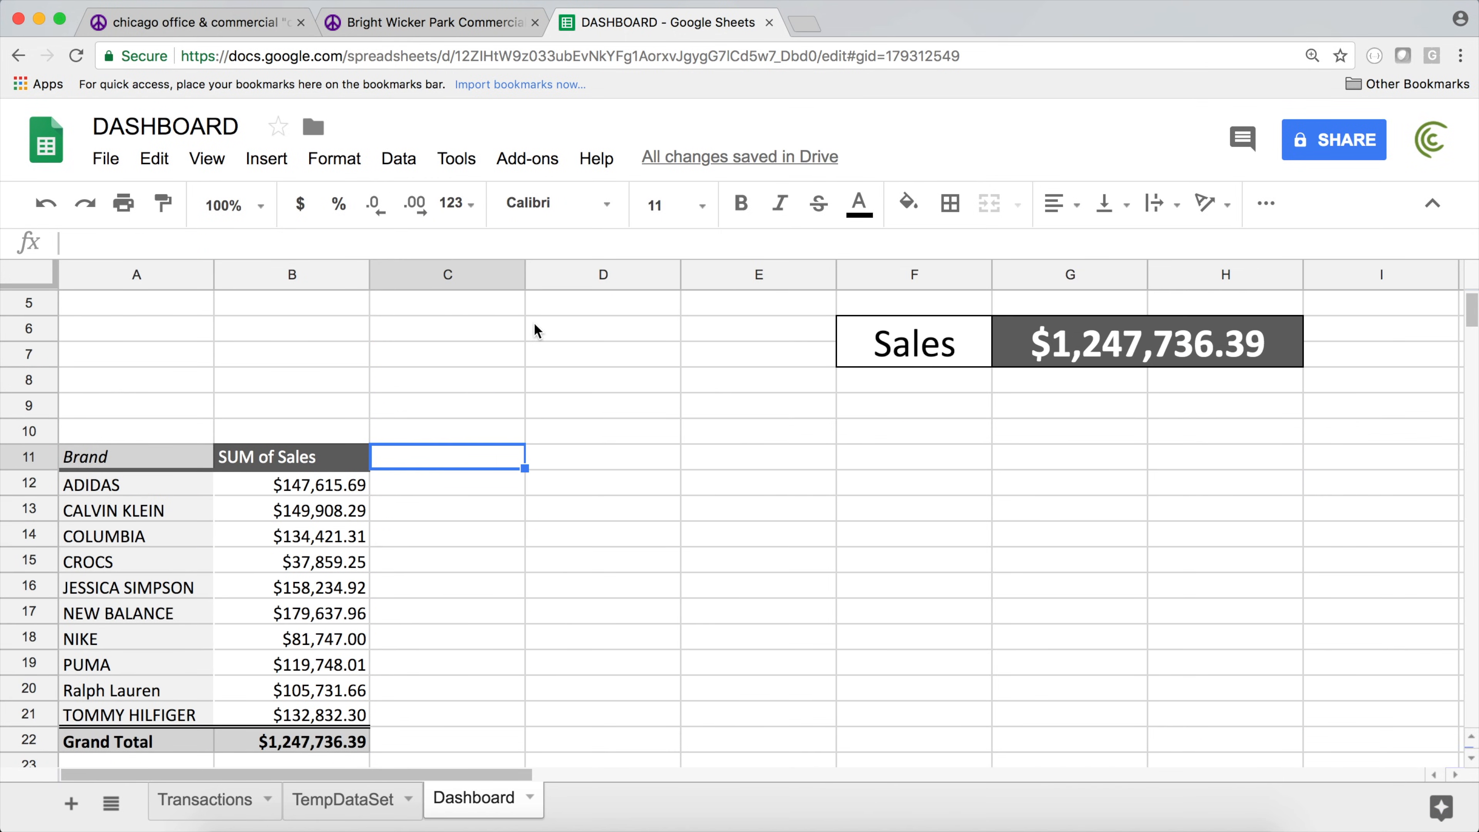
scroll(537, 330, "up", 3)
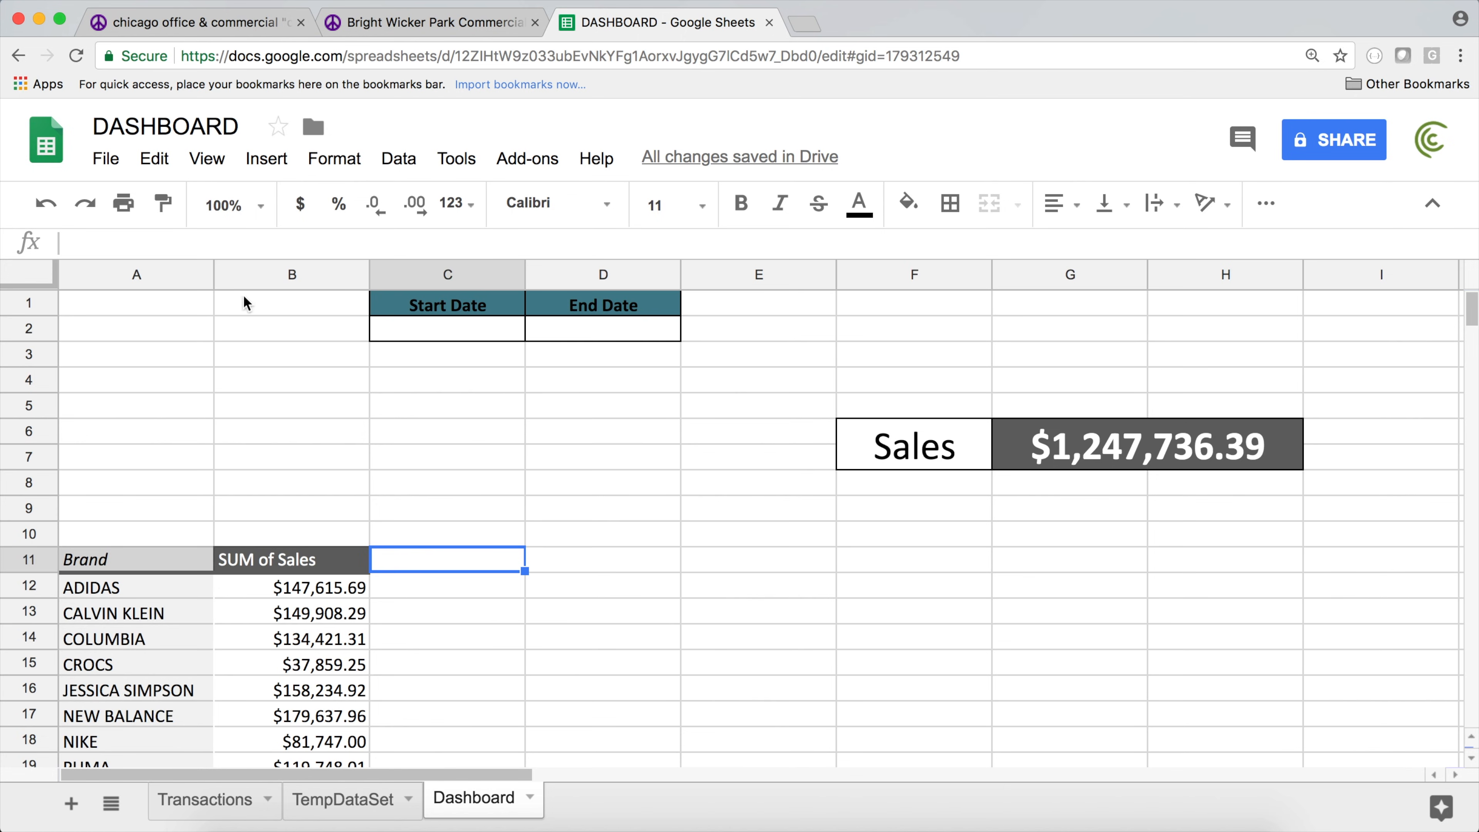
- Hide the gridlines on the Dashboard sheet
left_click(188, 350)
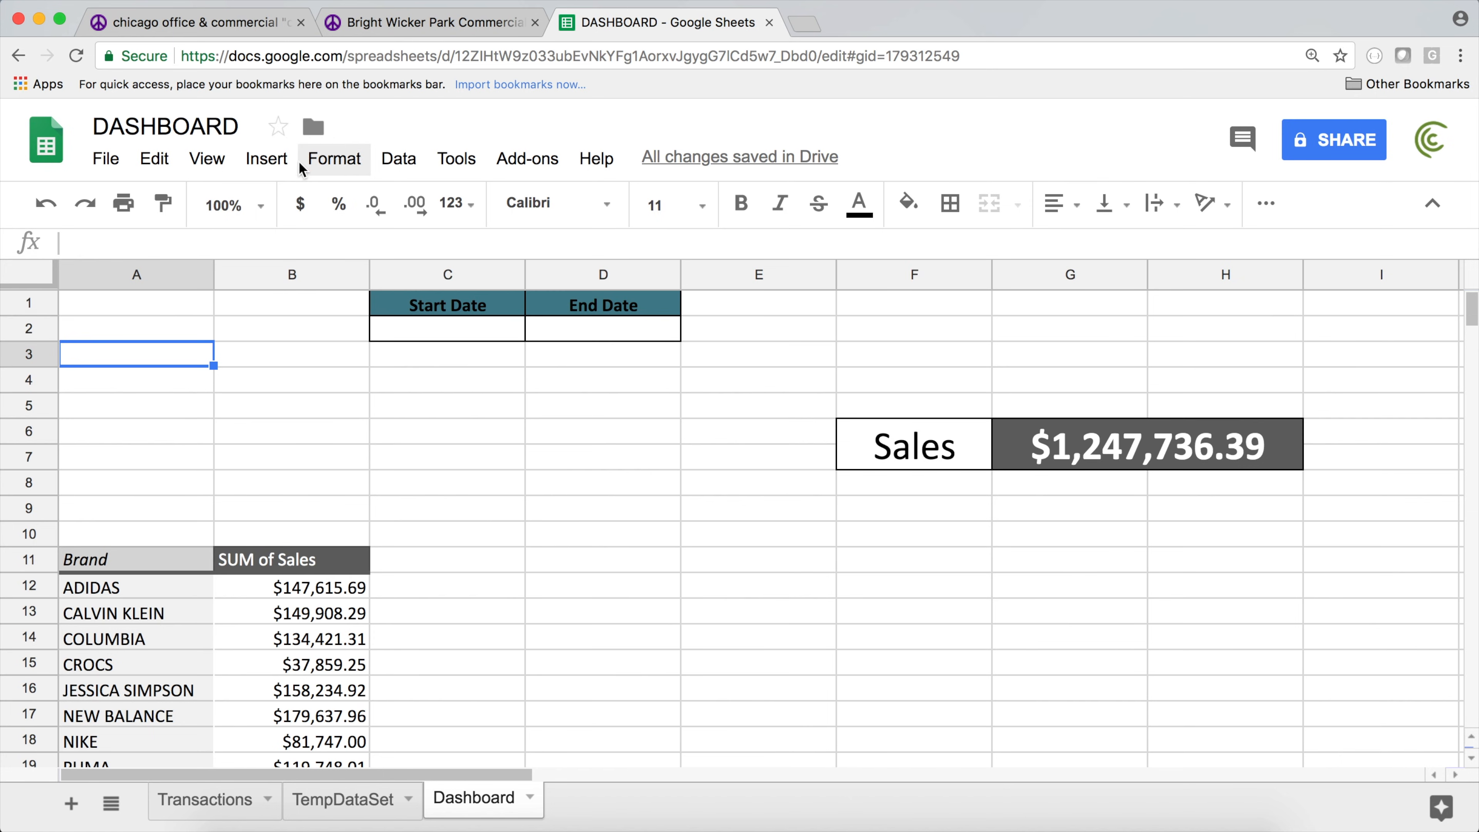
left_click(207, 164)
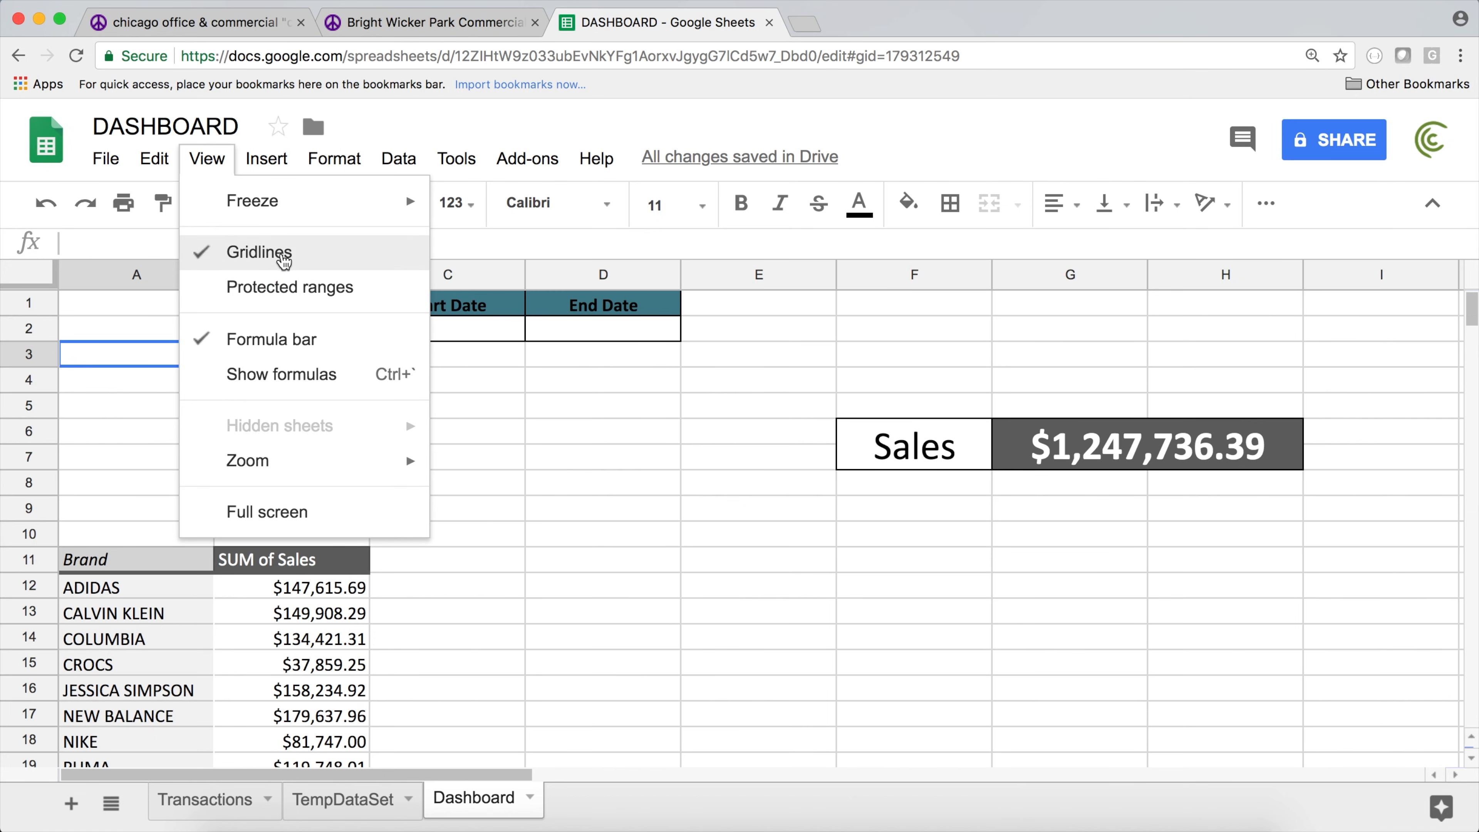
left_click(297, 260)
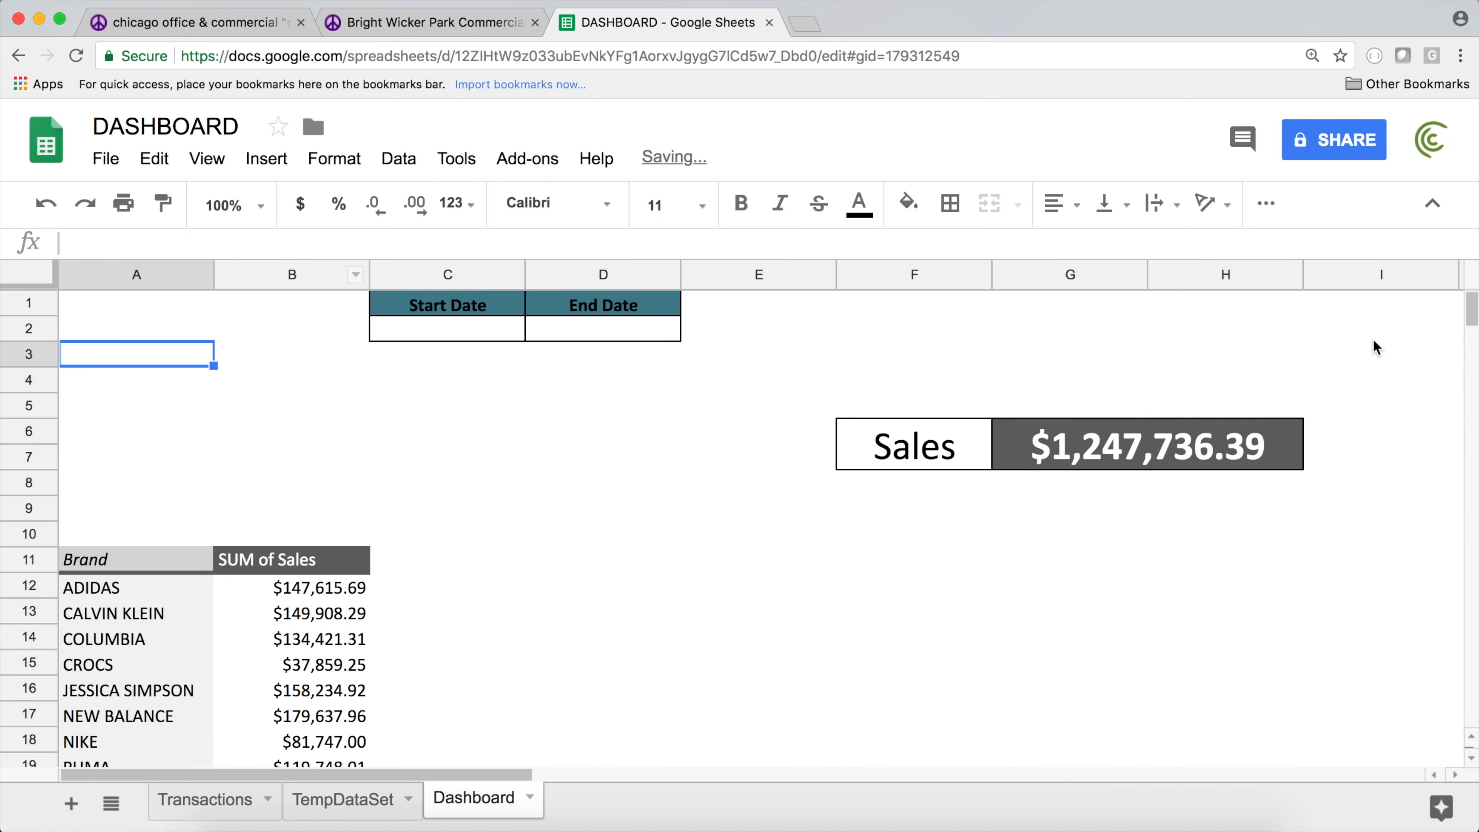
- Rename the brand pivot table's SUM of Sales header in cell B11 to Sales
scroll(637, 478, "down", 5)
left_click(317, 437)
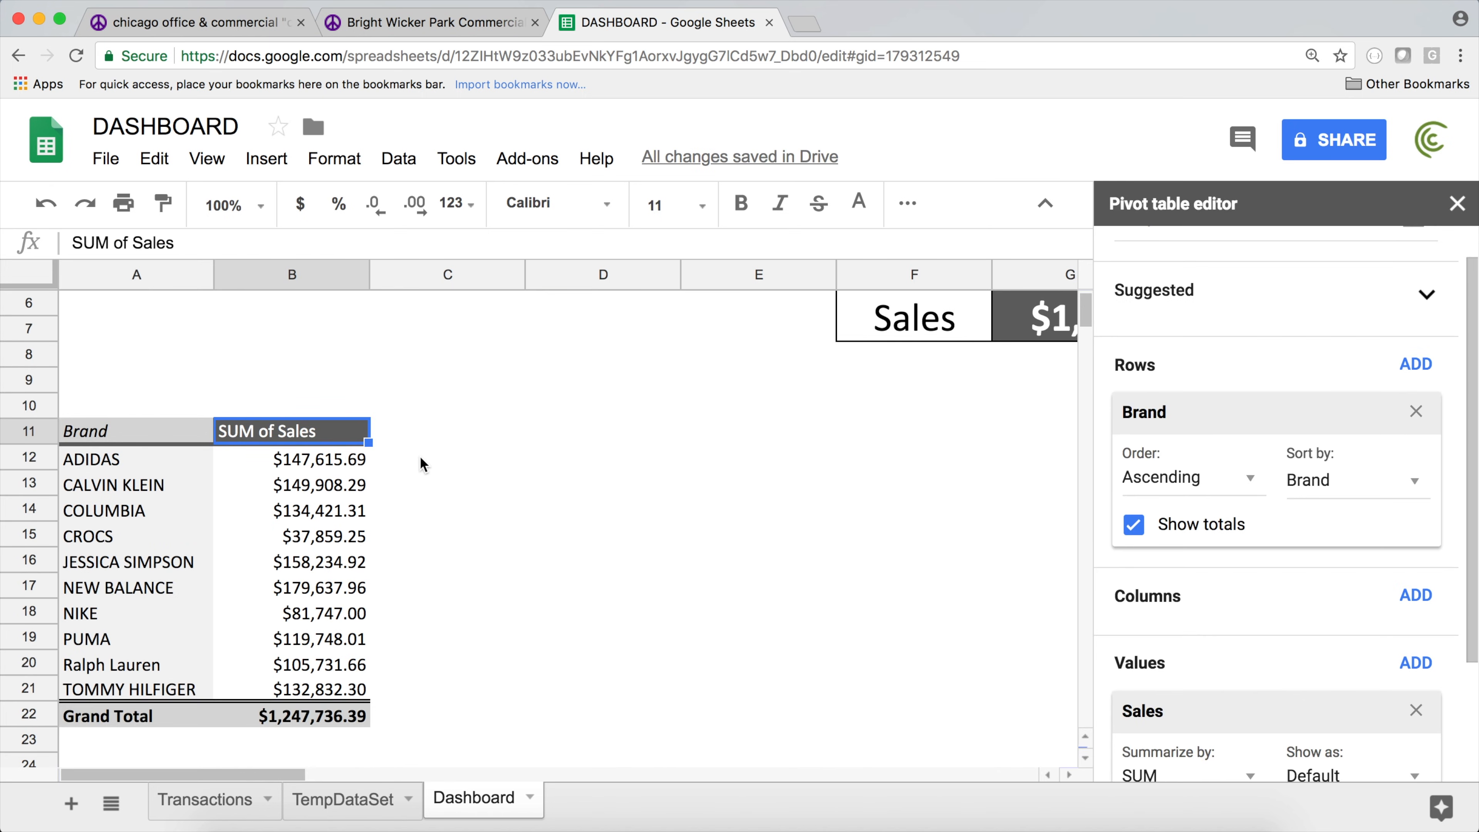
type("Sales")
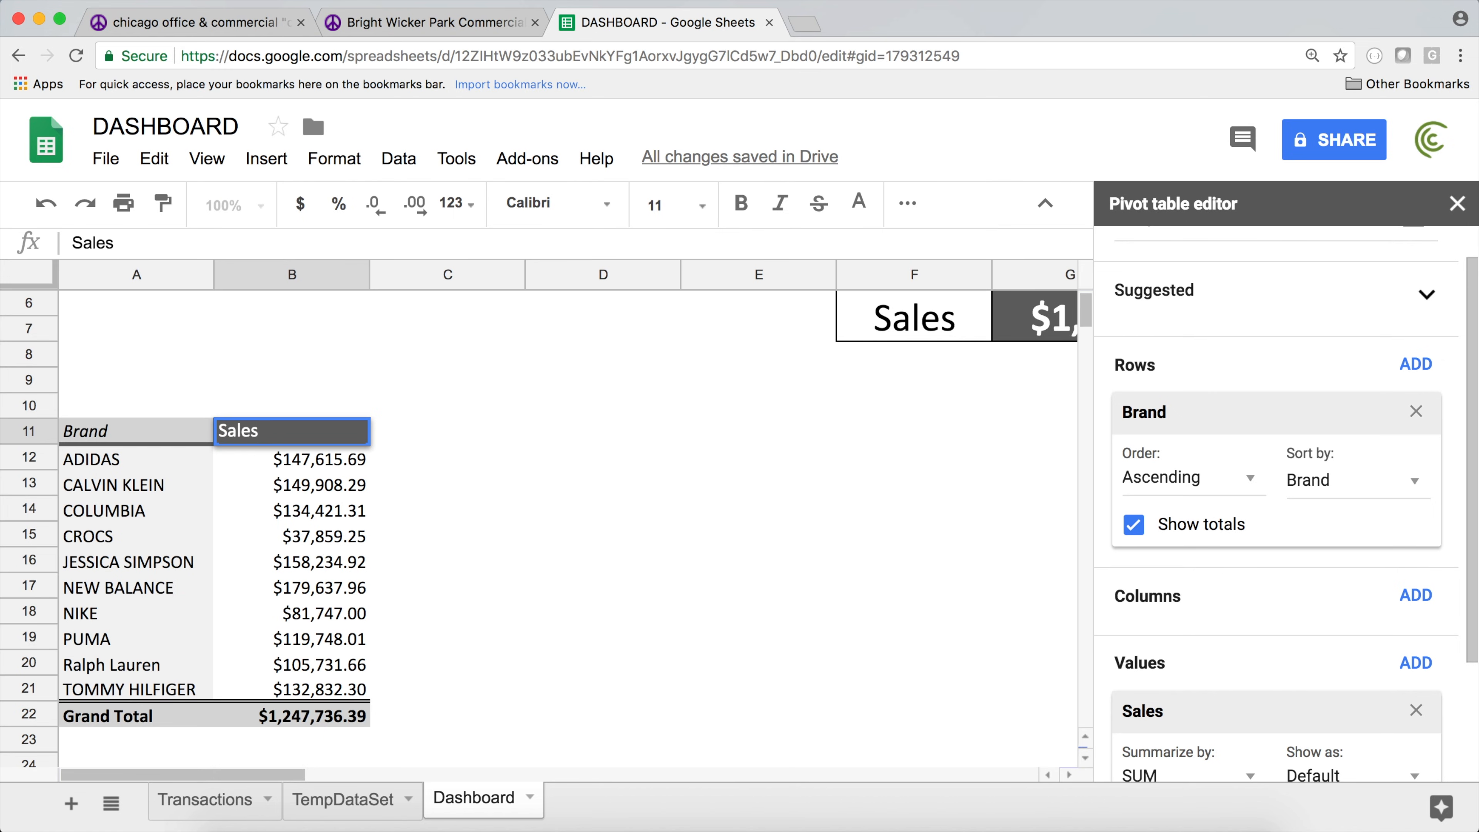
key("Return")
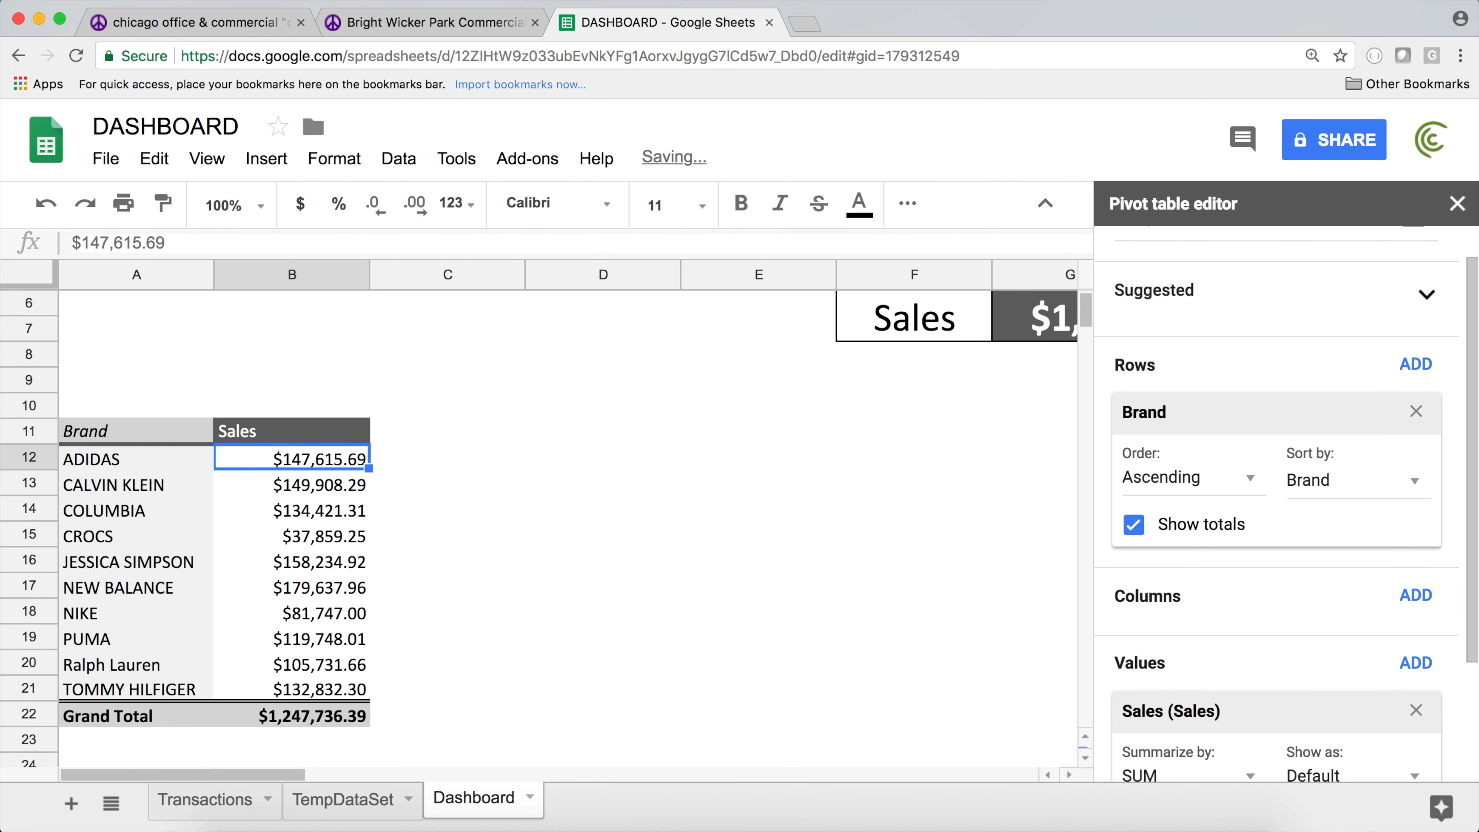
- Look over the Dashboard's brand pivot table and the State, Sales and Date columns of the Transactions sheet
scroll(491, 513, "up", 3)
scroll(502, 510, "down", 3)
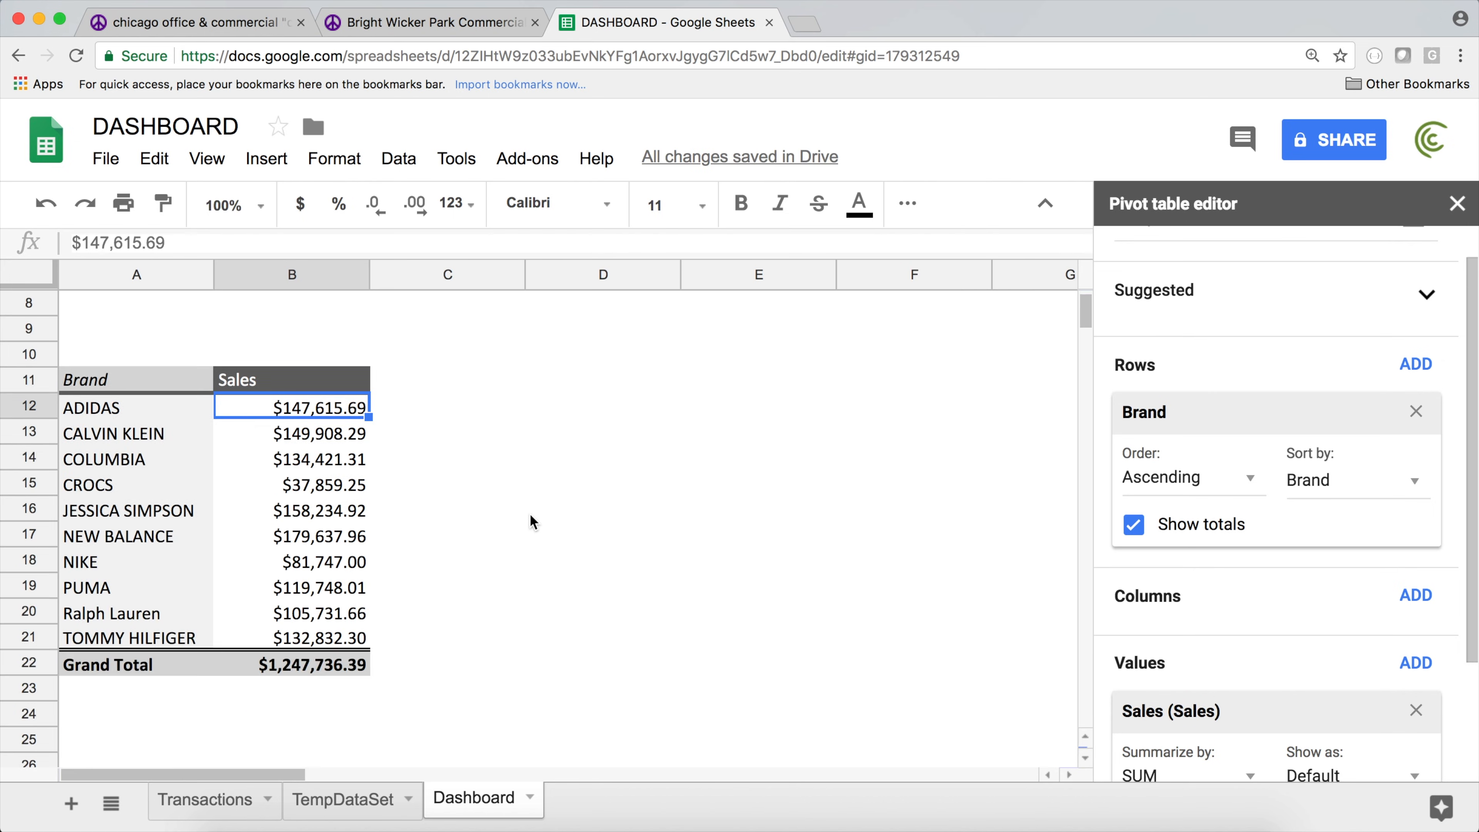
scroll(538, 501, "up", 3)
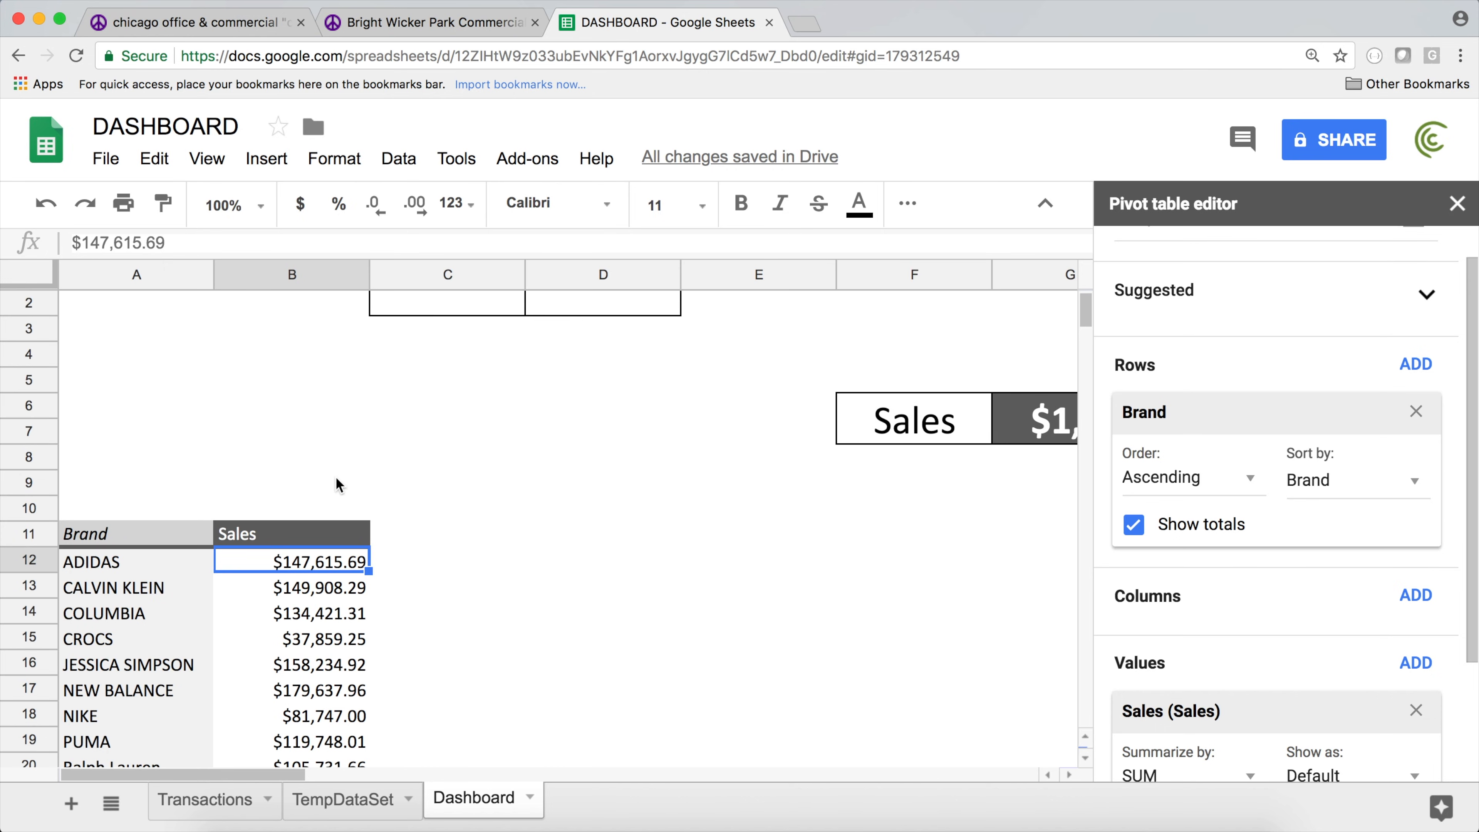
scroll(337, 513, "up", 1)
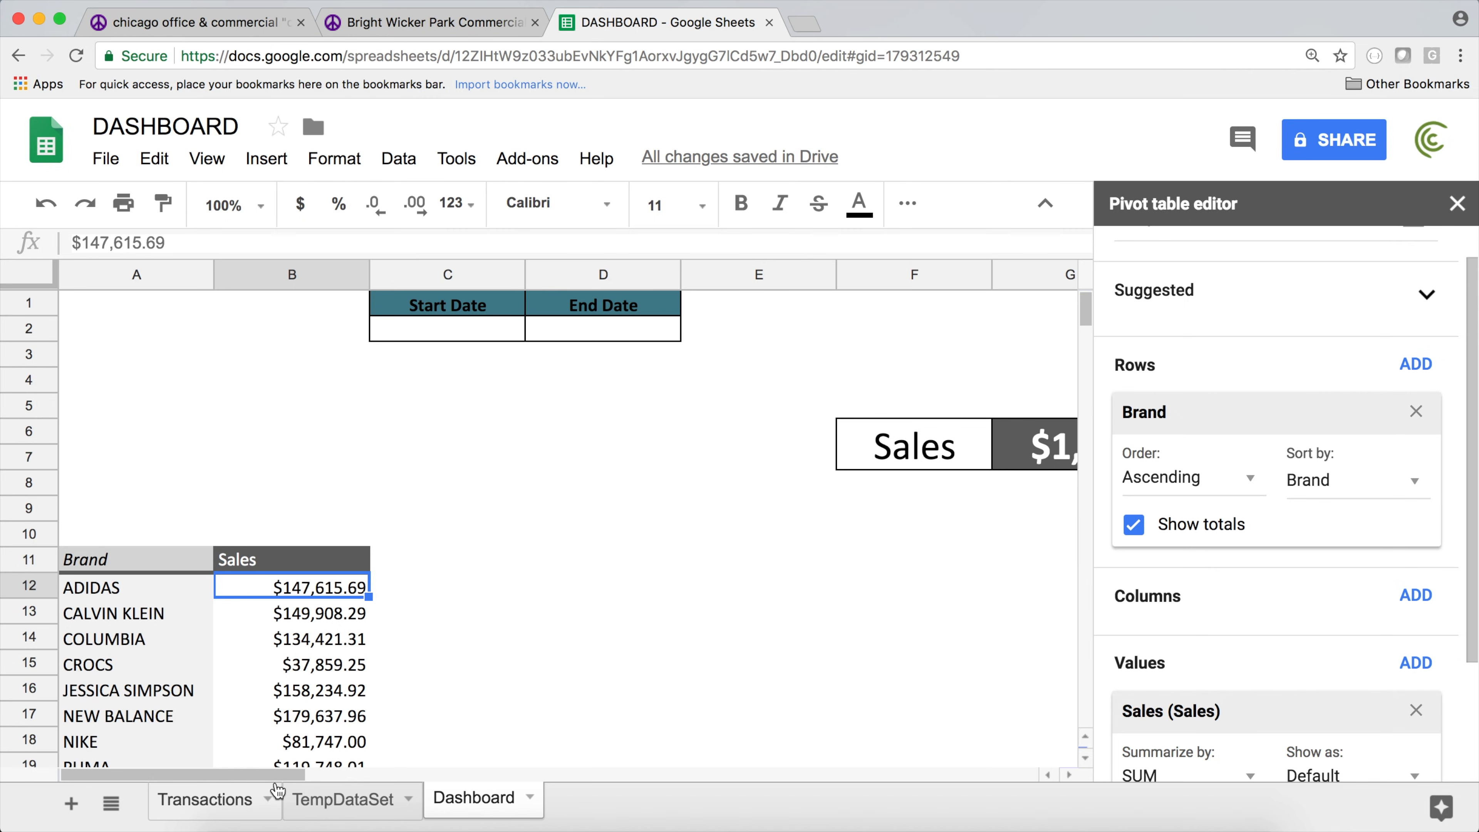
left_click(218, 809)
left_click_drag(507, 302, 583, 667)
left_click_drag(930, 311, 911, 667)
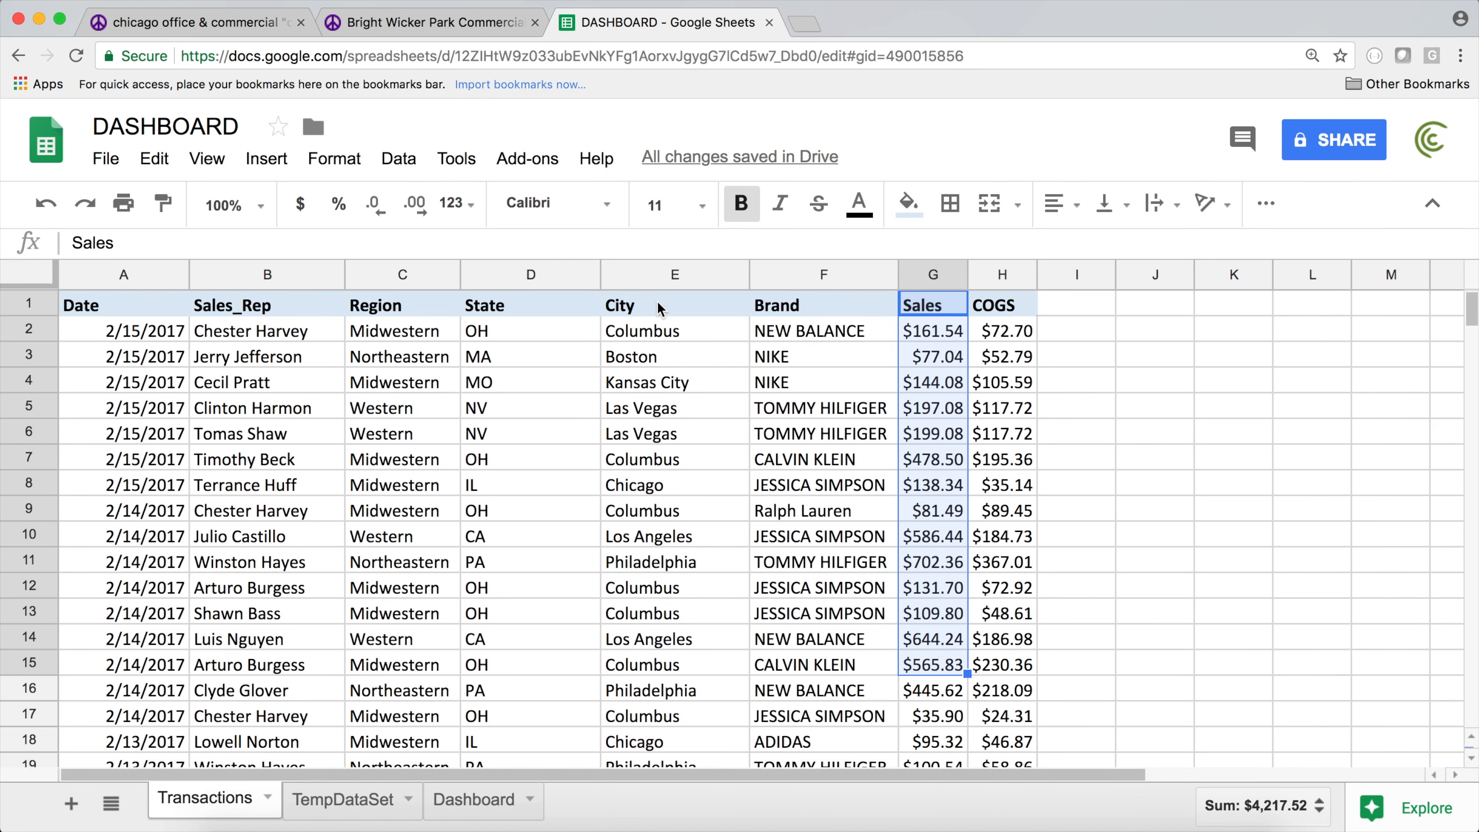
left_click(98, 313)
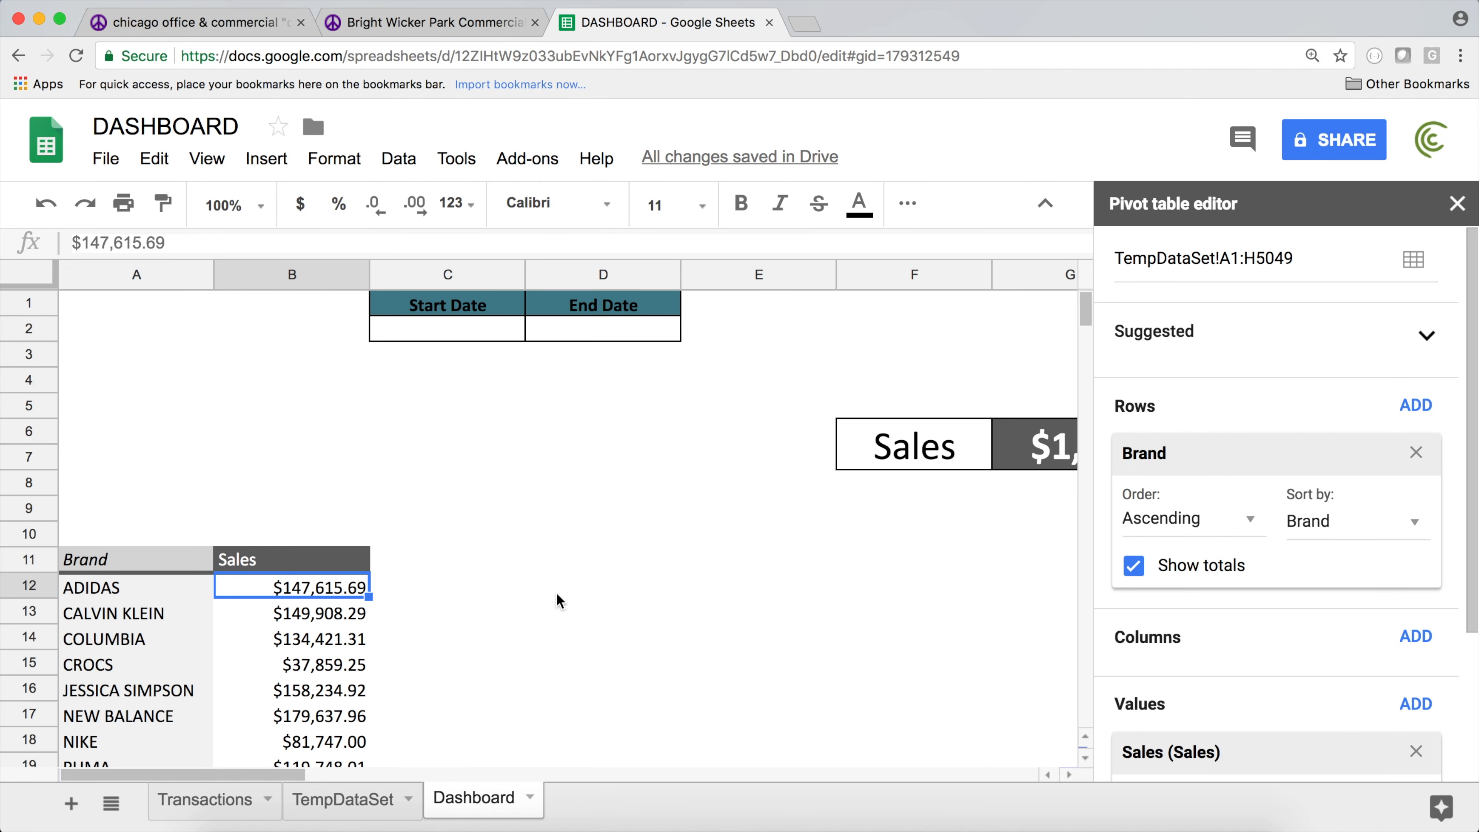
- Create a new pivot table from TempDataSet with Sales summarized by SUM as its value and State as its rows
left_click(362, 807)
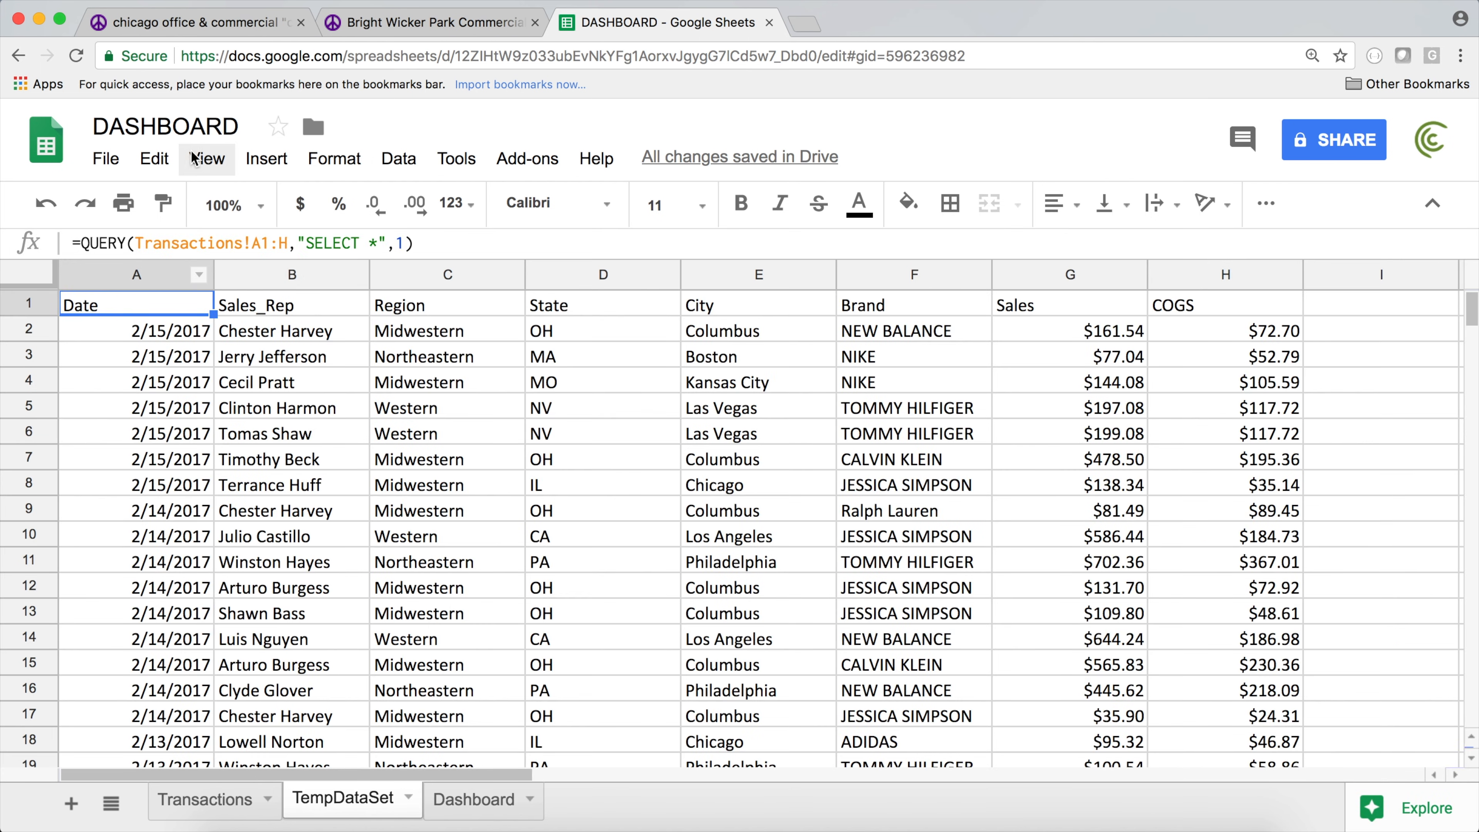
left_click(411, 159)
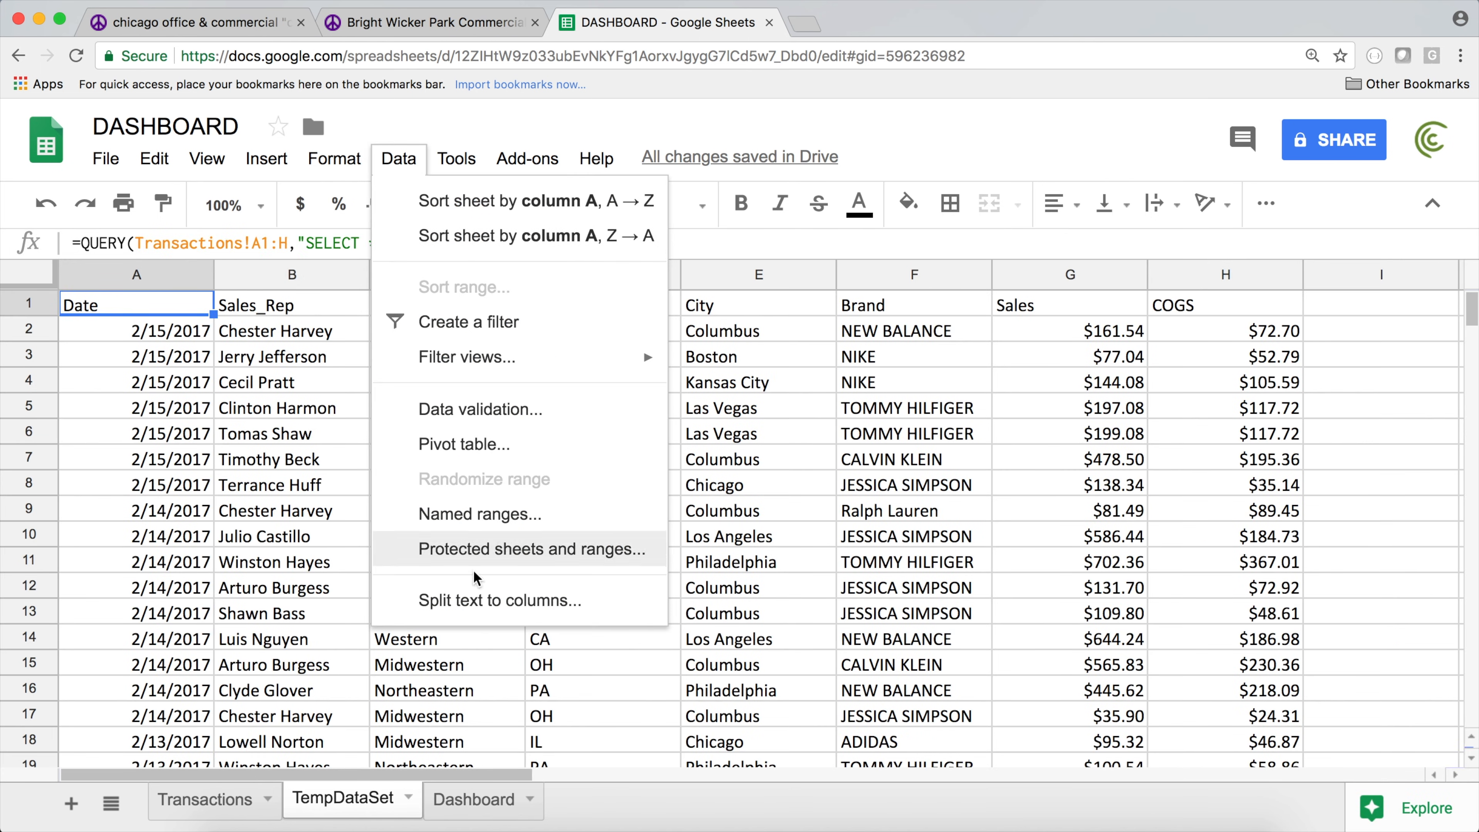
left_click(515, 450)
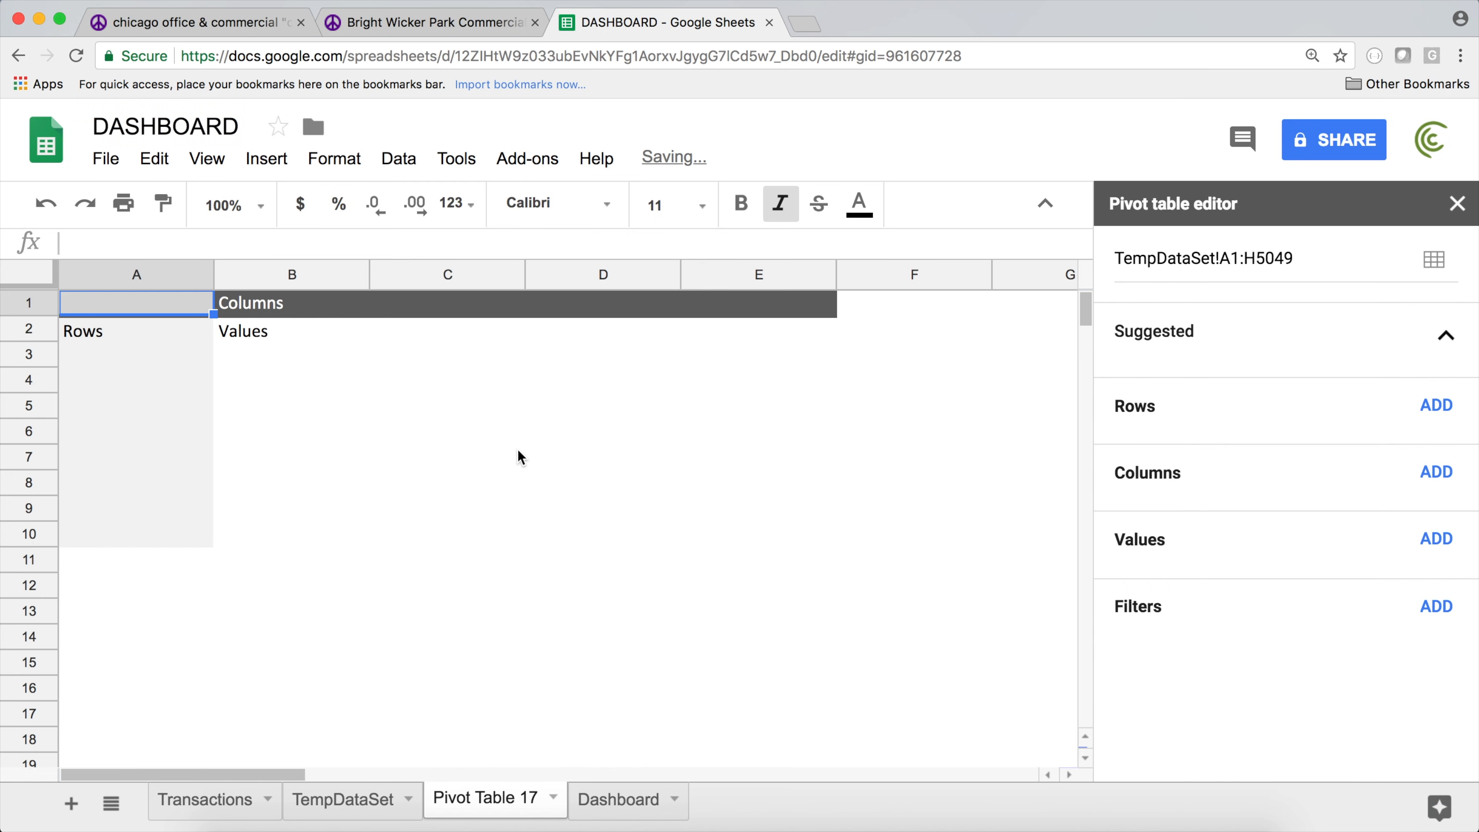
left_click(1417, 631)
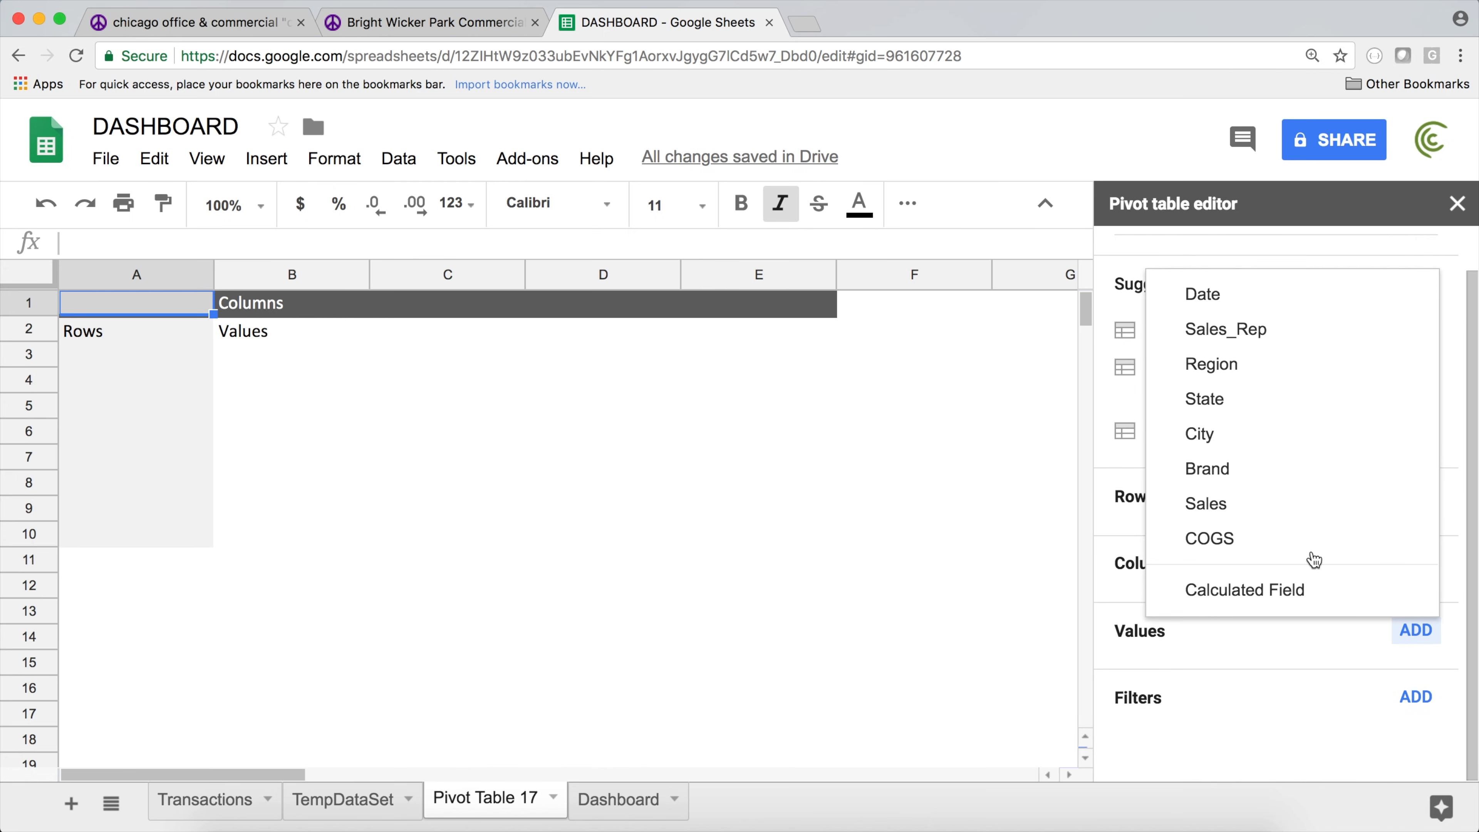
left_click(1255, 504)
left_click(1414, 368)
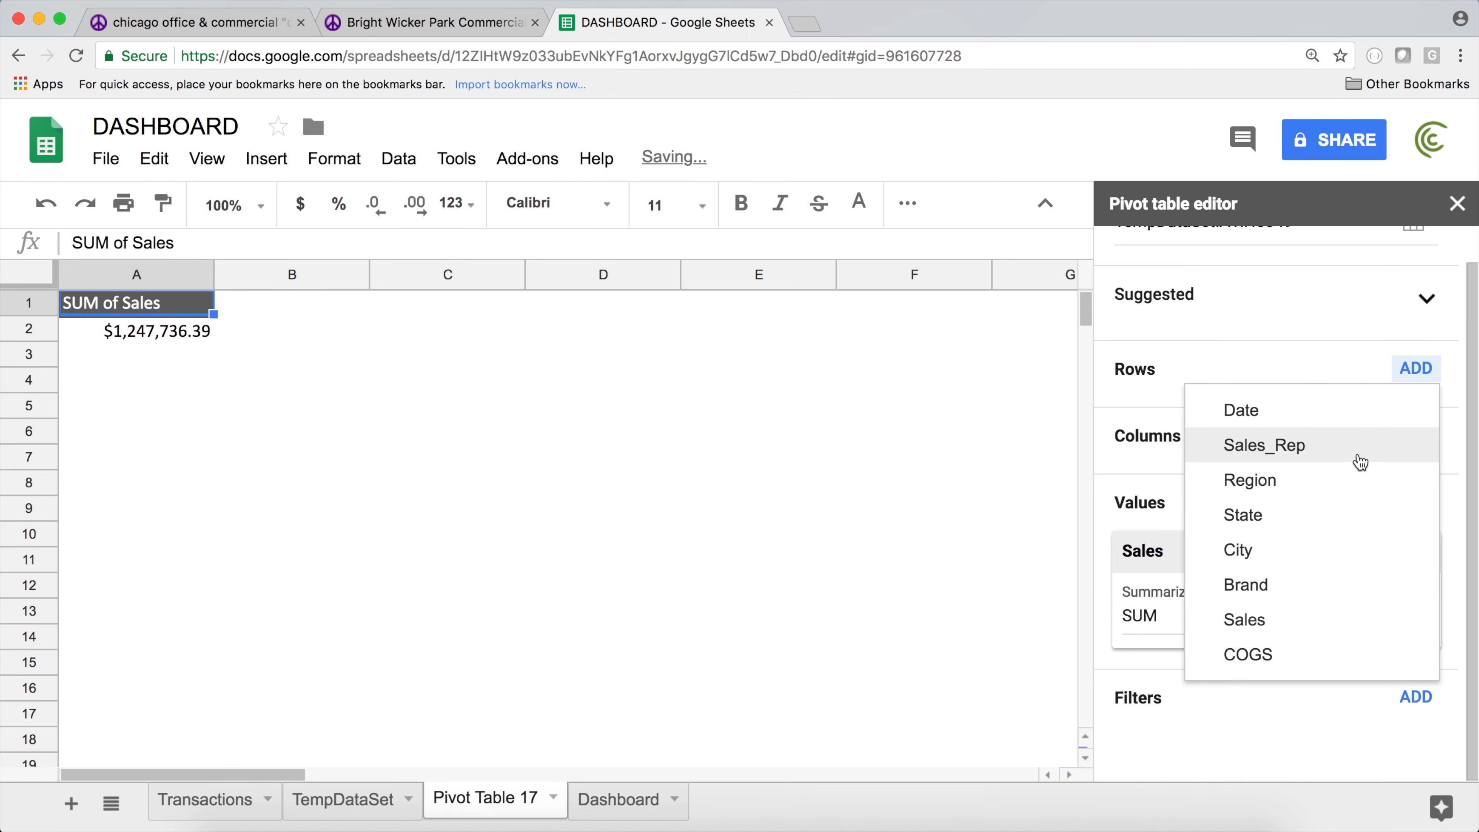
left_click(1280, 525)
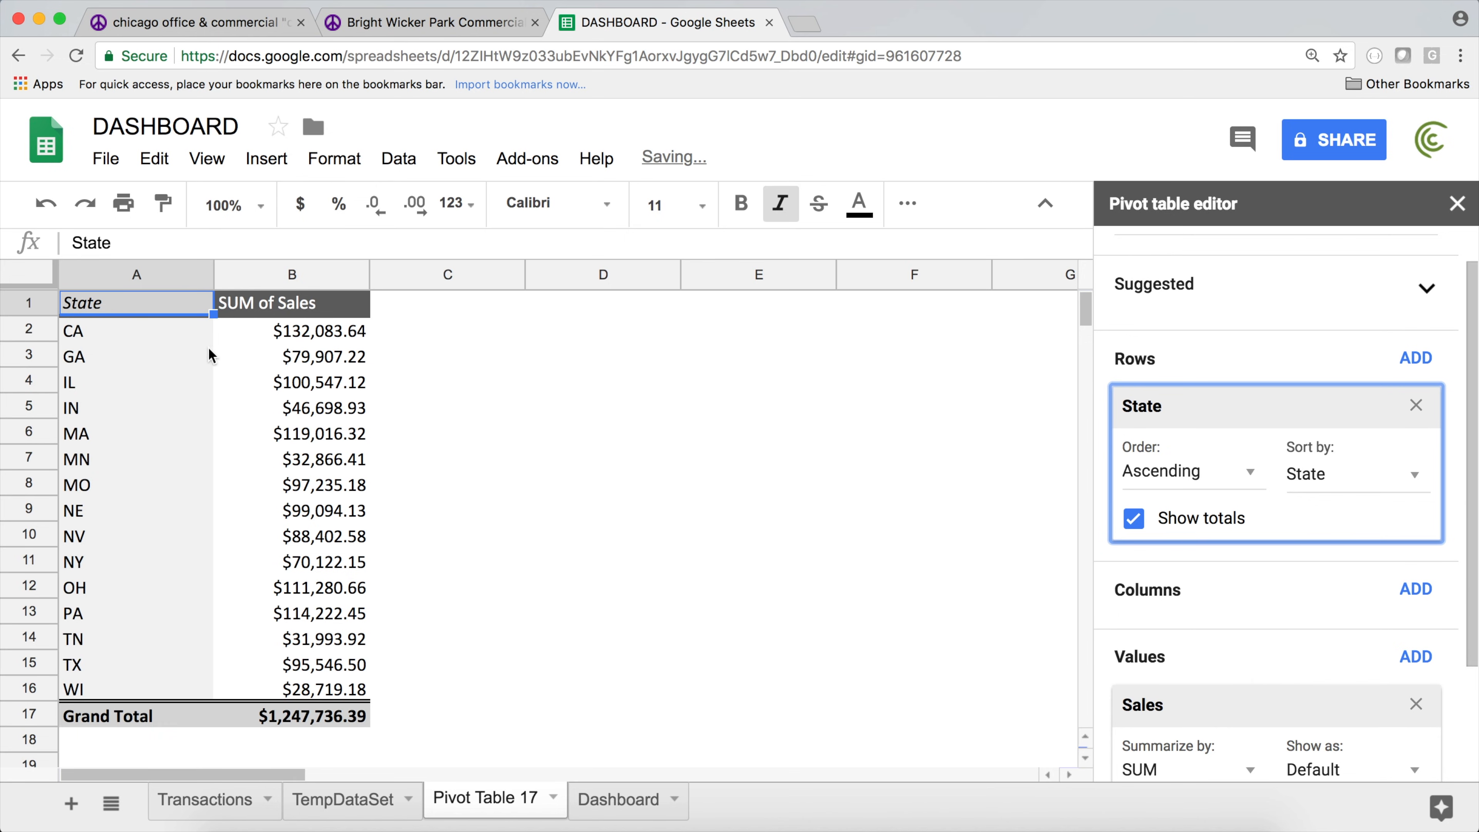
- Set the state pivot table's source range to the full columns TempDataSet!A:H
scroll(1408, 360, "down", 1)
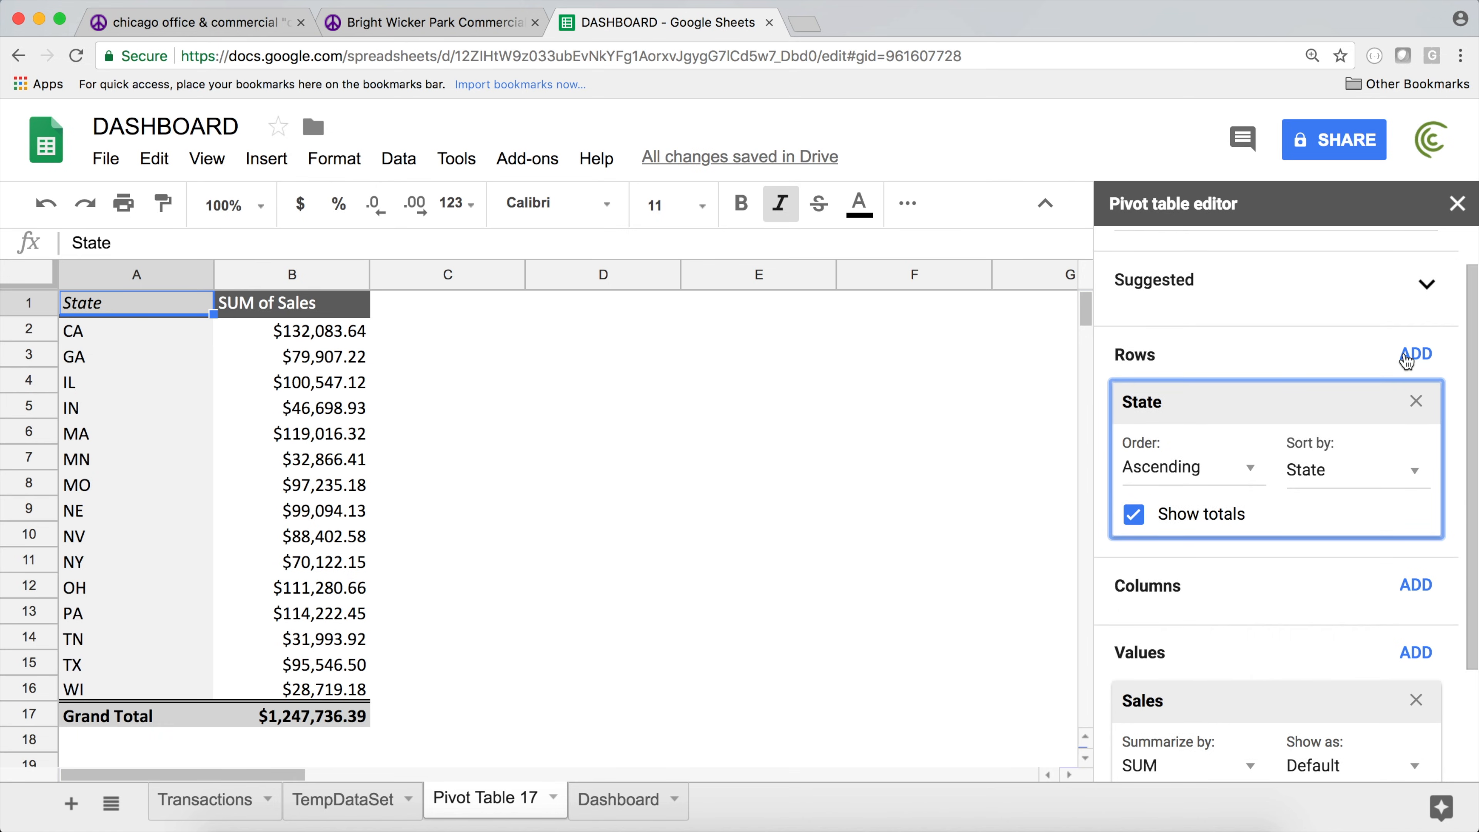
scroll(1408, 360, "up", 1)
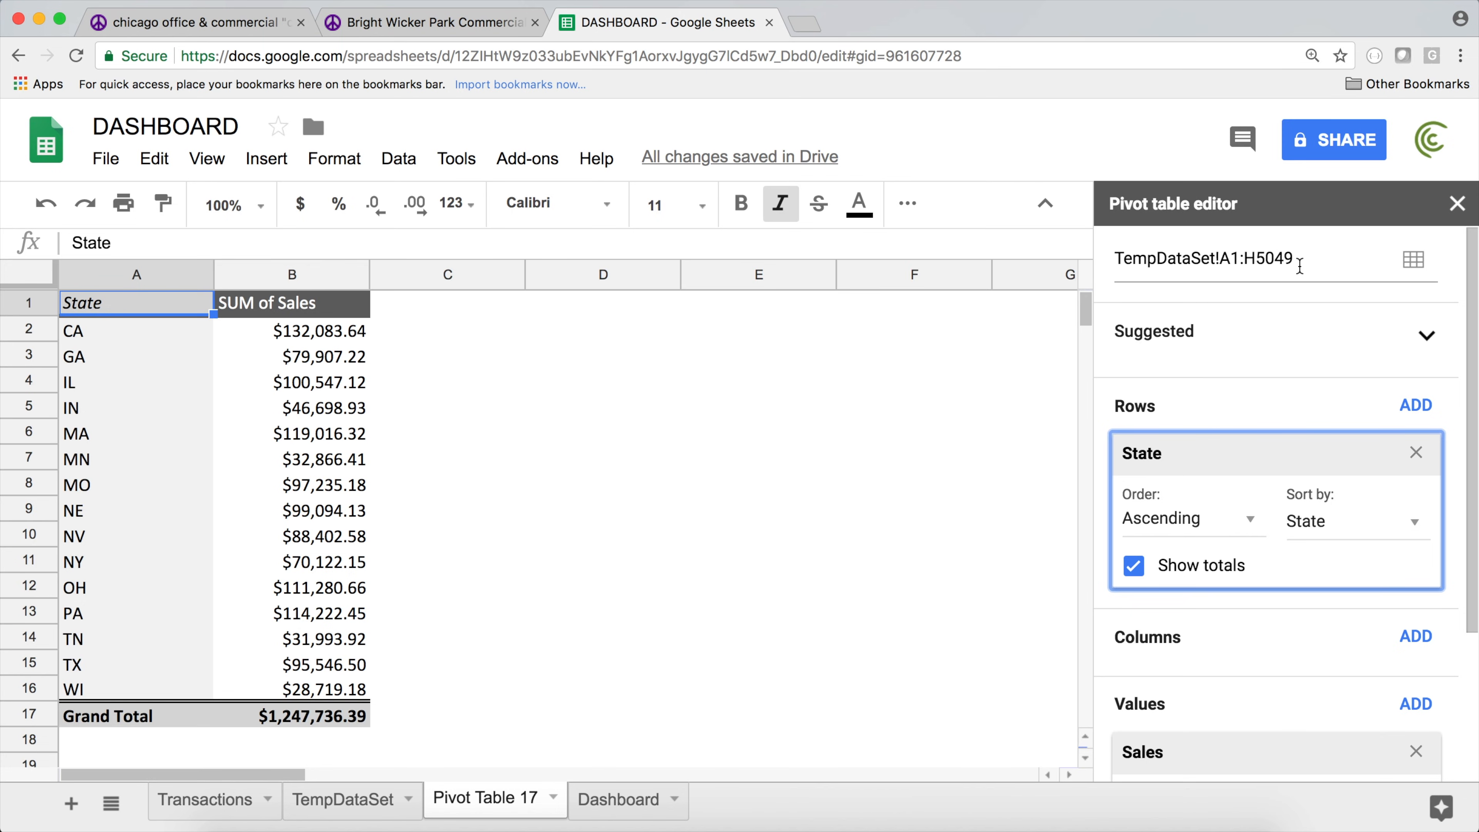
left_click_drag(1147, 258, 1311, 257)
left_click(1311, 257)
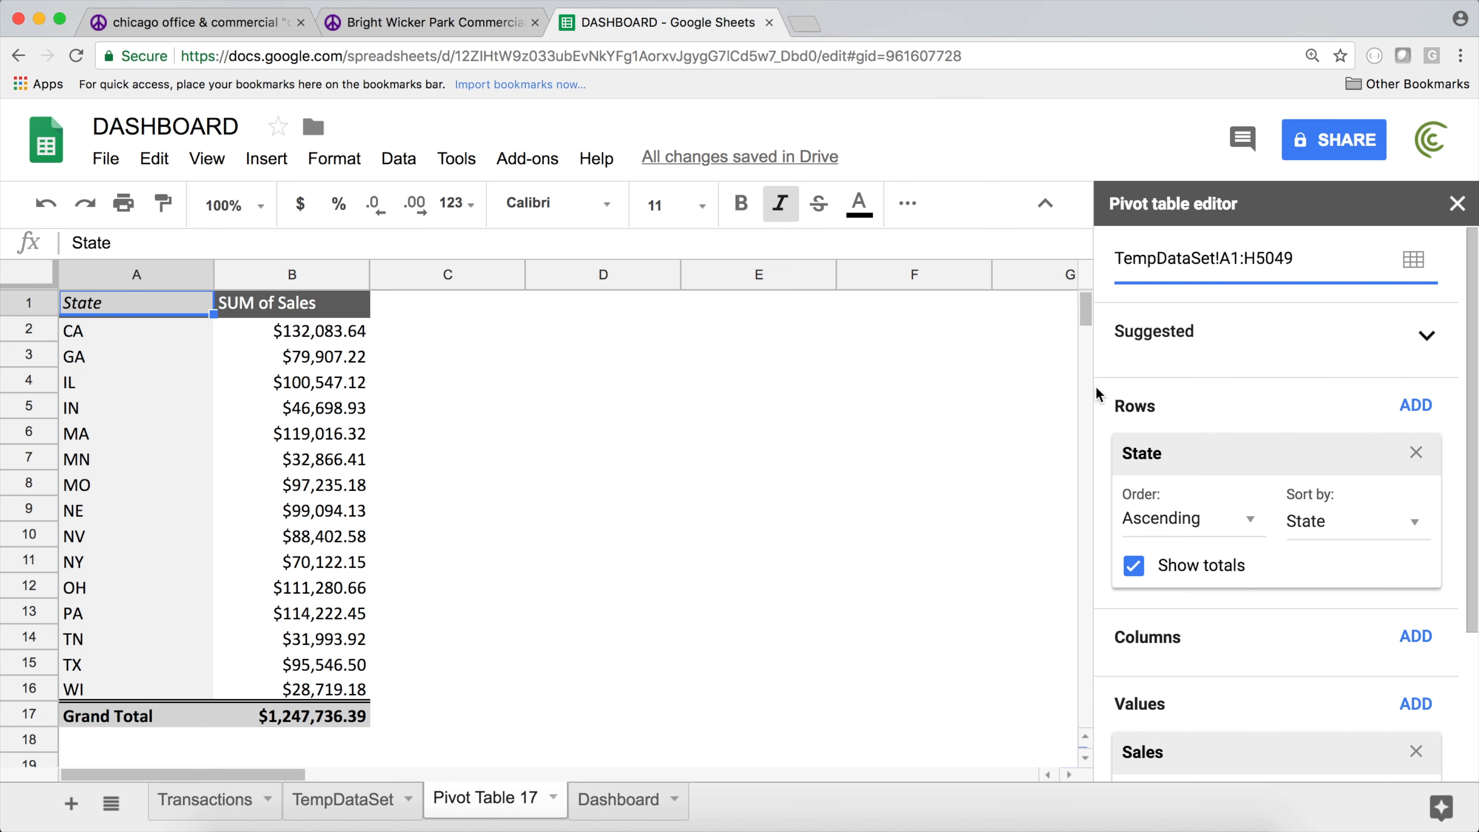
left_click(729, 522)
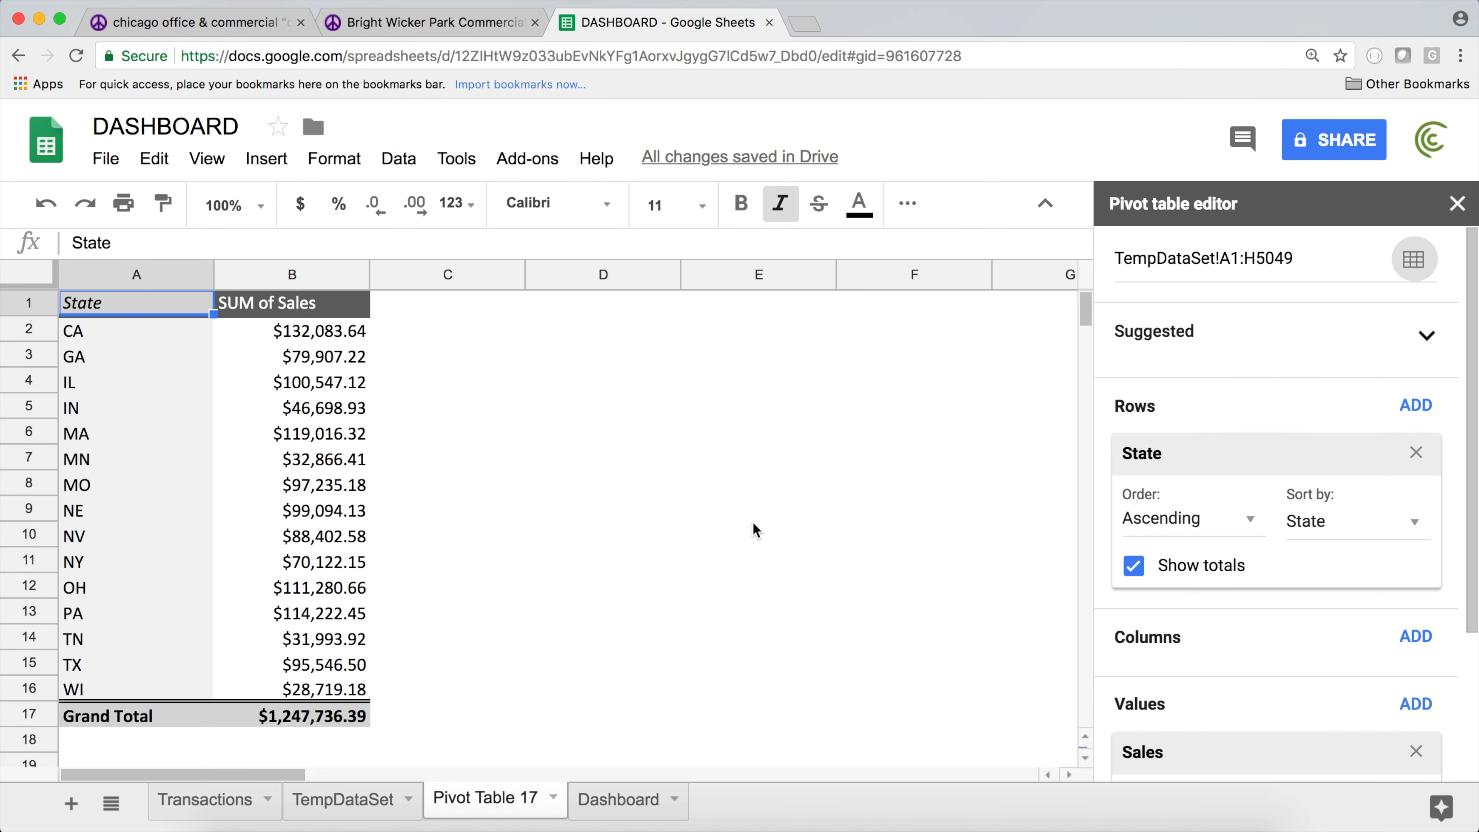
left_click(1340, 267)
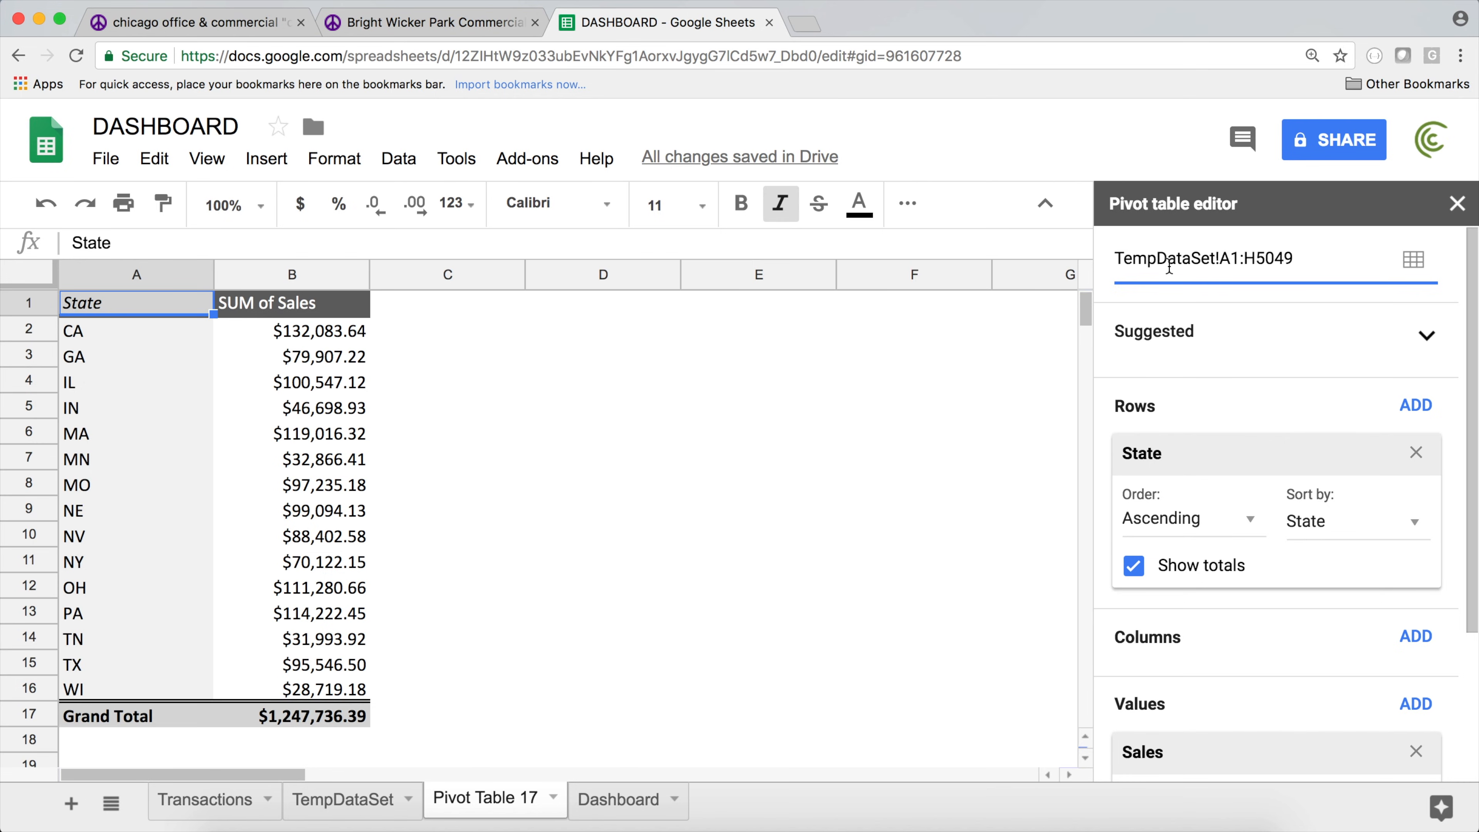
left_click(1244, 259)
left_click(1315, 258)
key("BackSpace")
key("Return")
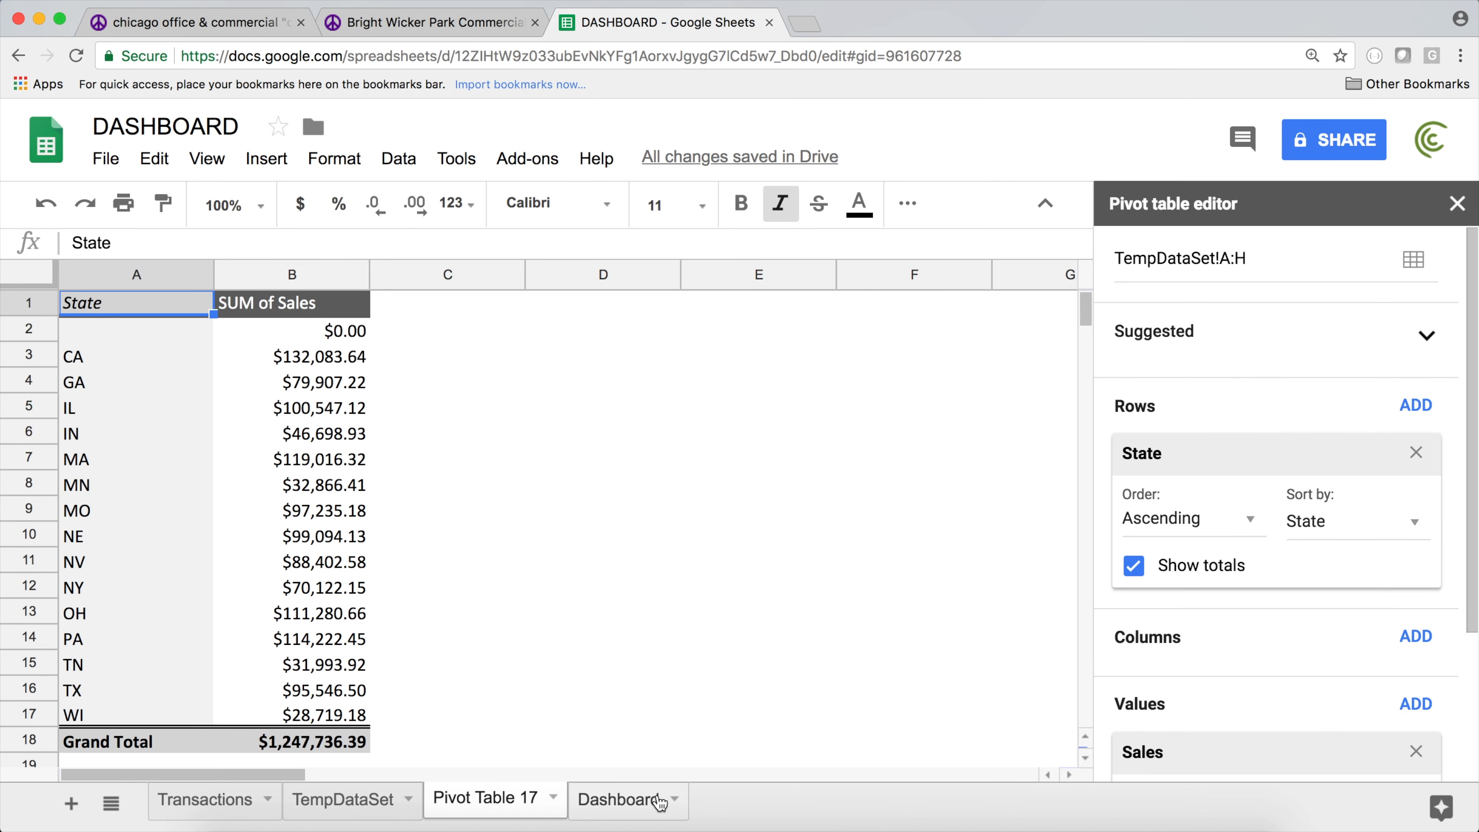
- Set the source range of the Dashboard's brand pivot table to the full columns TempDataSet!A:H
left_click(614, 801)
left_click(256, 619)
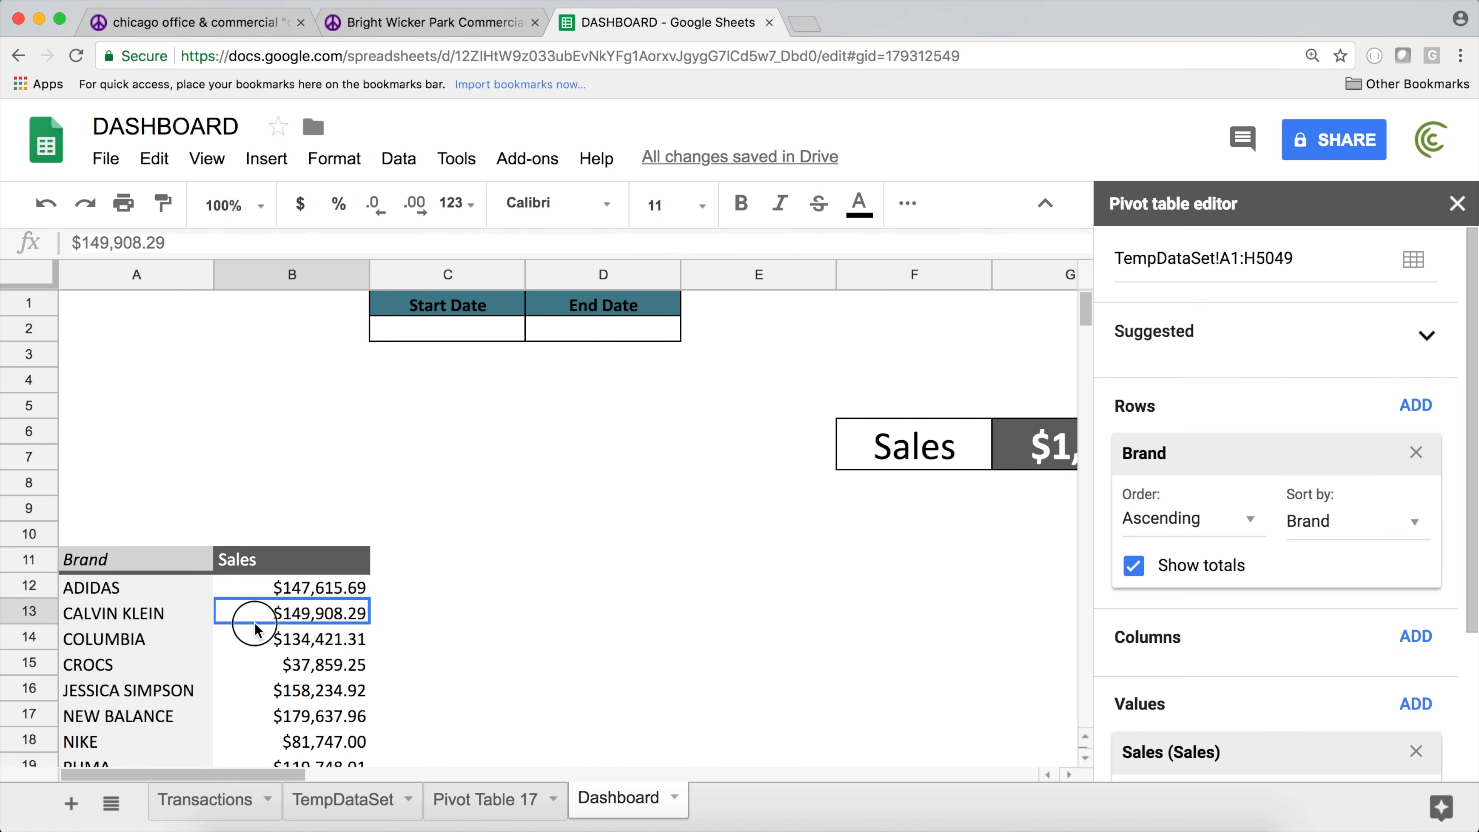
left_click(1237, 250)
left_click_drag(1237, 251, 1249, 267)
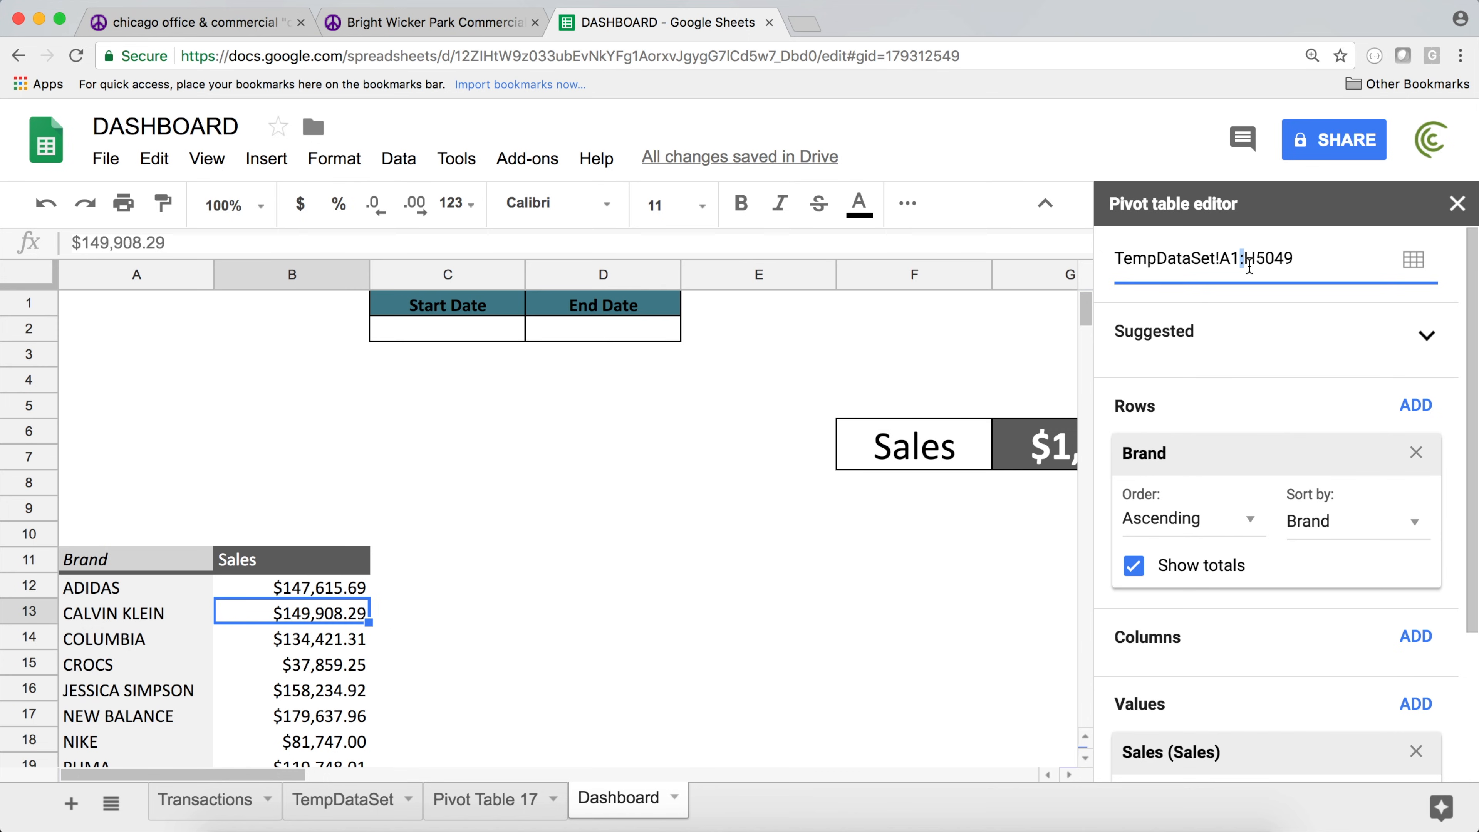
key("BackSpace")
key("Return")
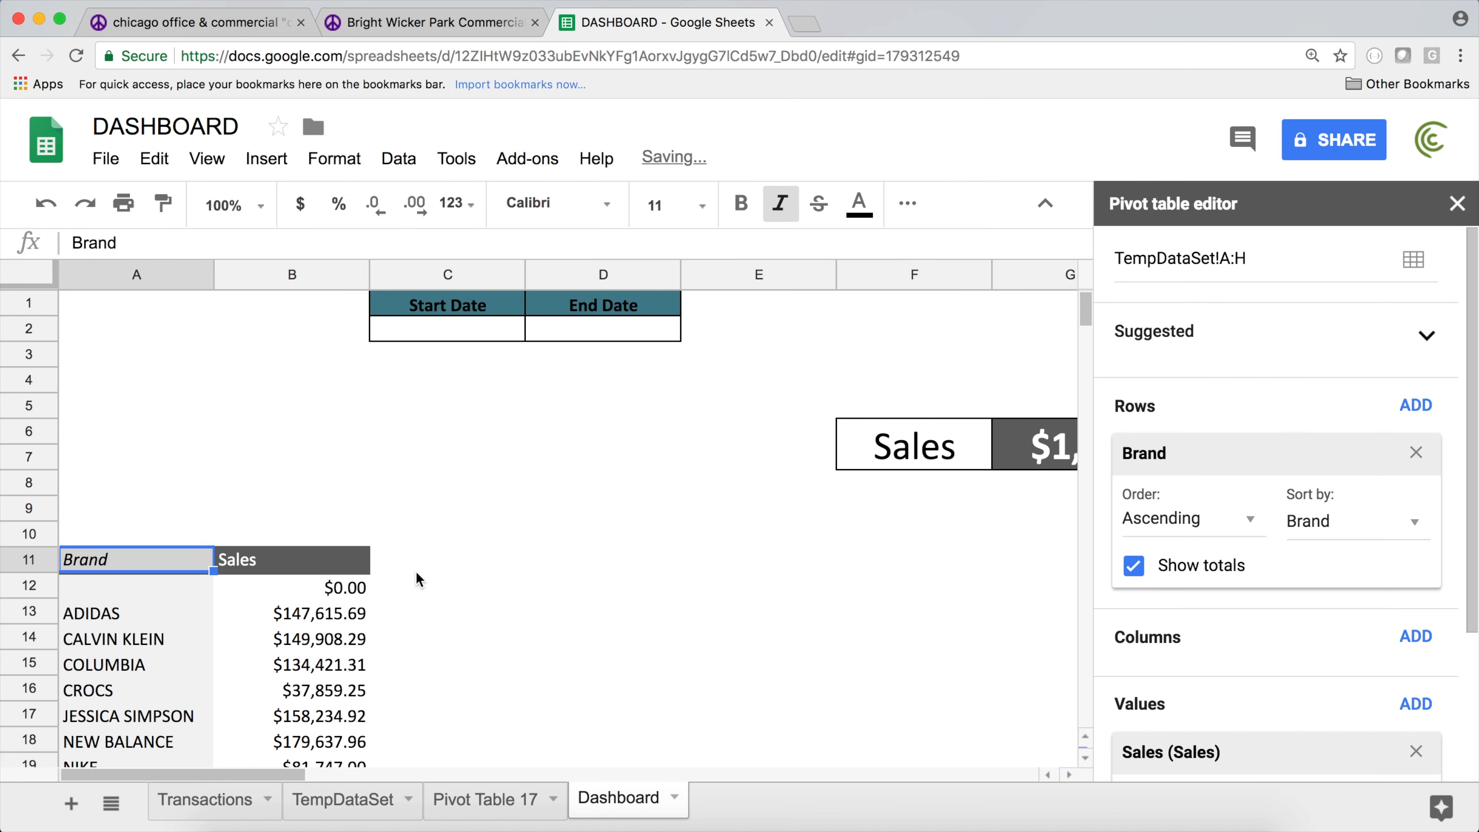
- Examine the first row of the Dashboard's brand pivot table and the rows below the last record in TempDataSet
scroll(411, 581, "down", 3)
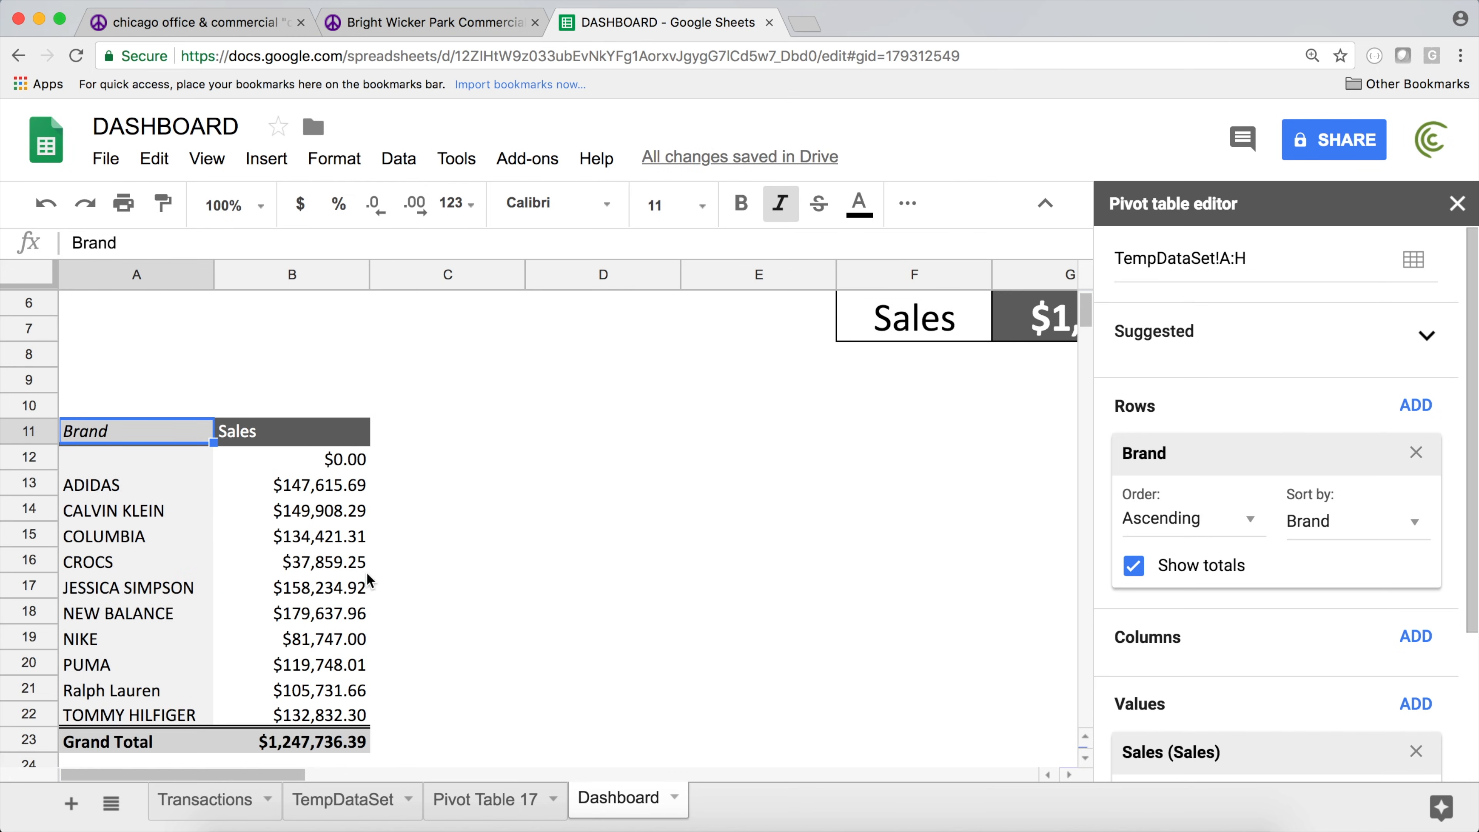
left_click(258, 467)
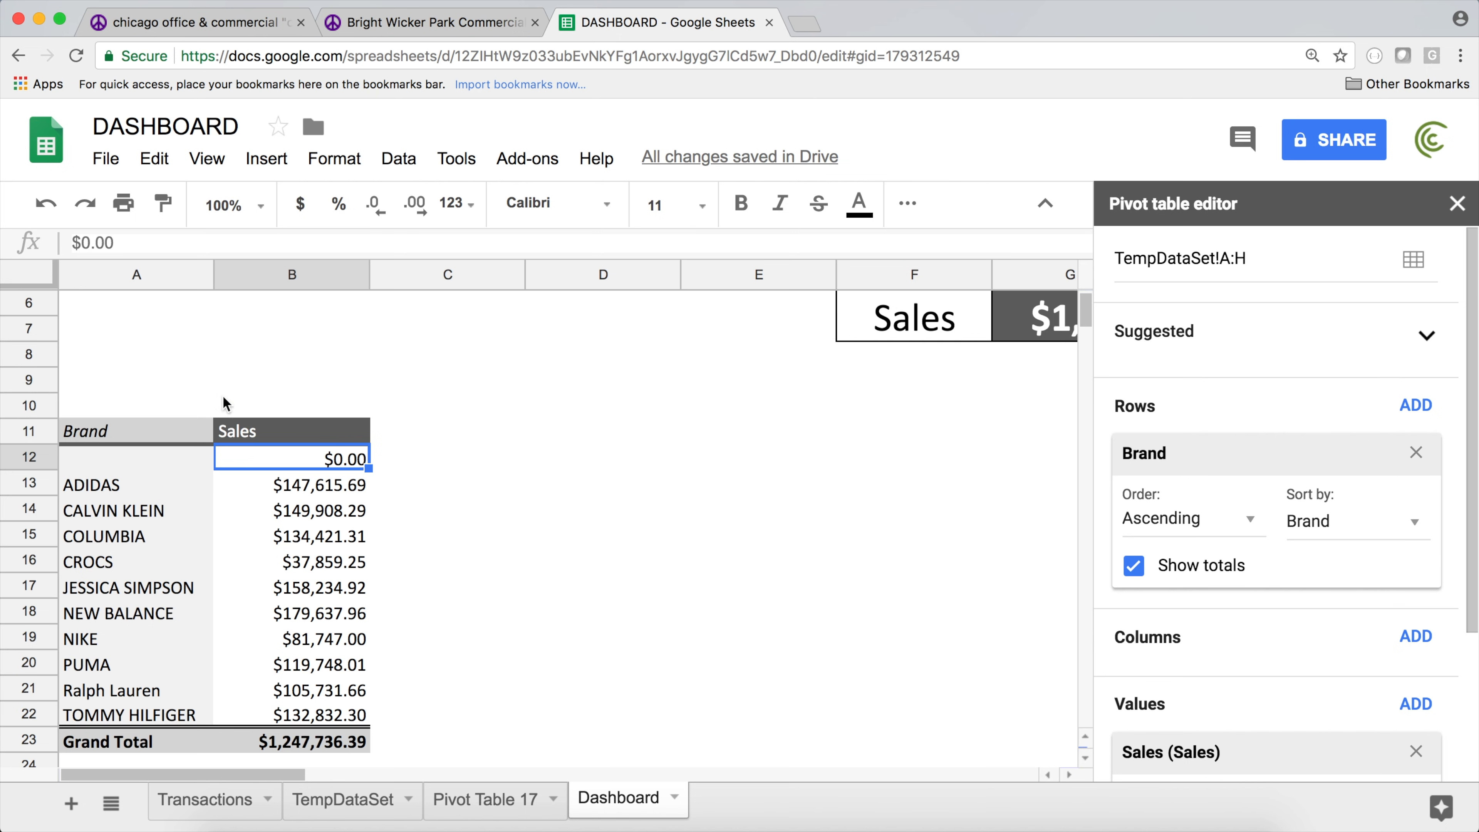
left_click(382, 807)
left_click(361, 539)
key("Down")
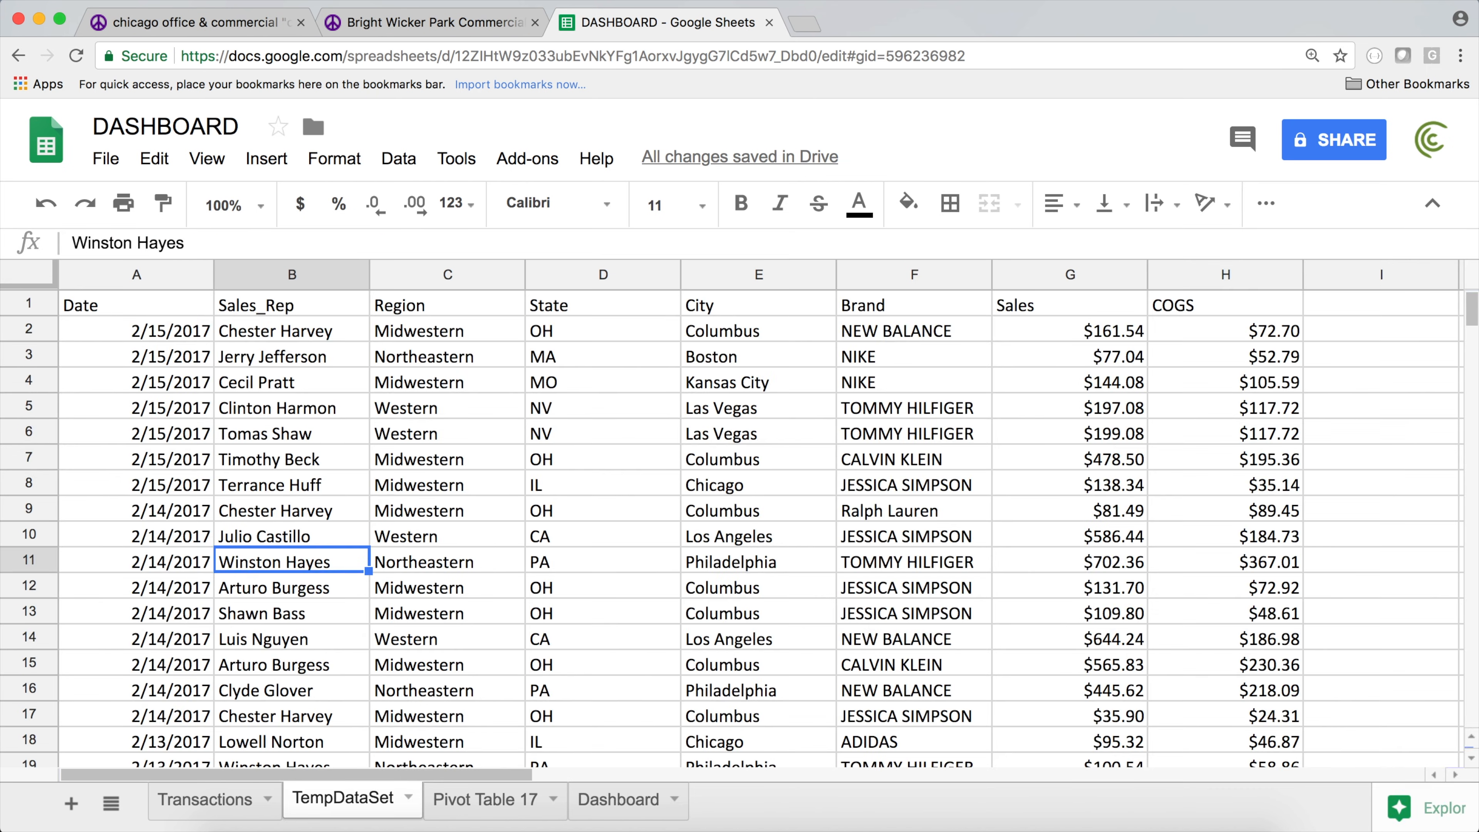
key("super+Down")
scroll(475, 410, "down", 3)
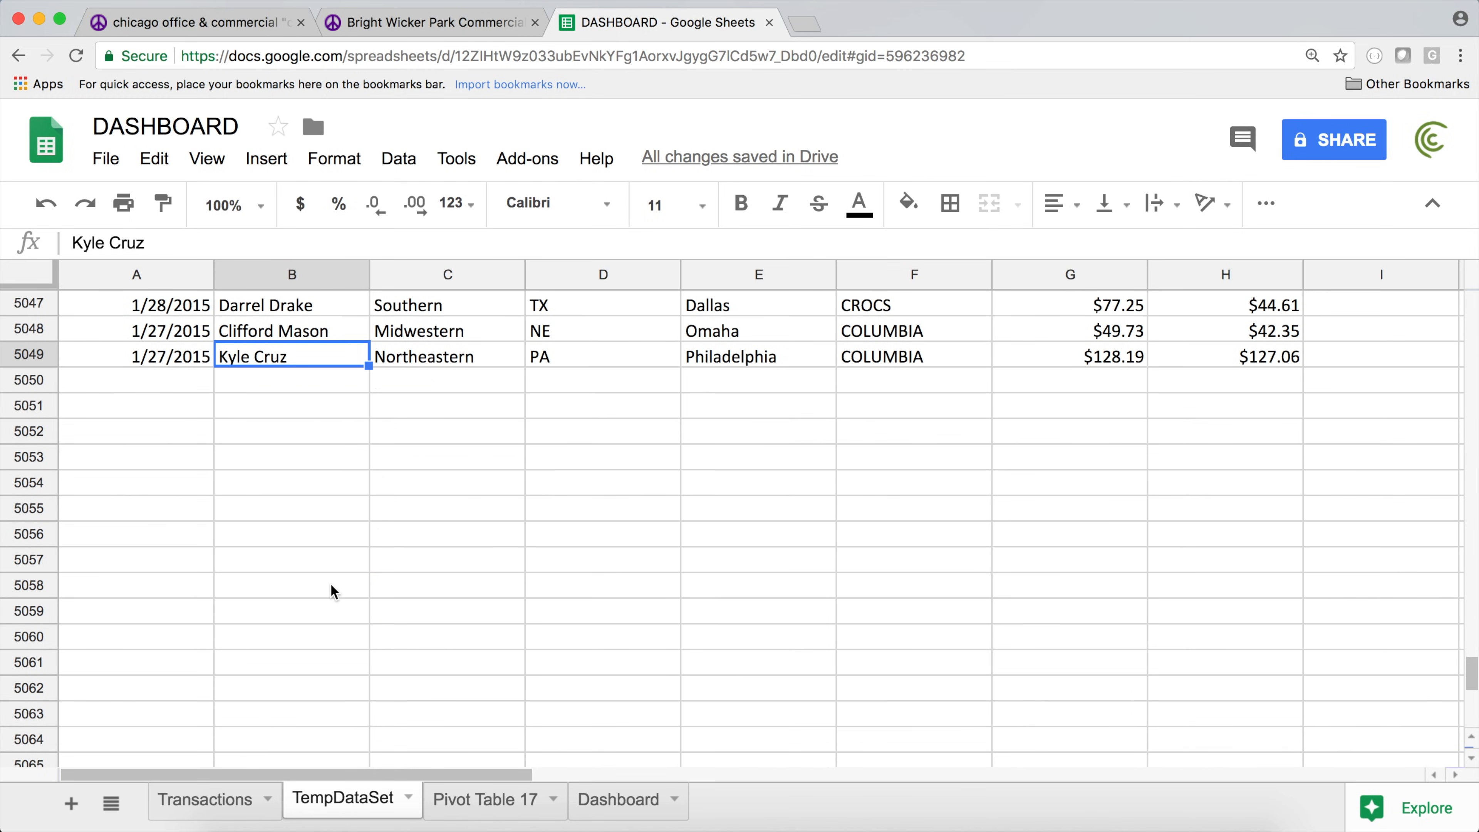
- Add a State filter to the state pivot table that excludes the (Blanks) item
left_click(495, 798)
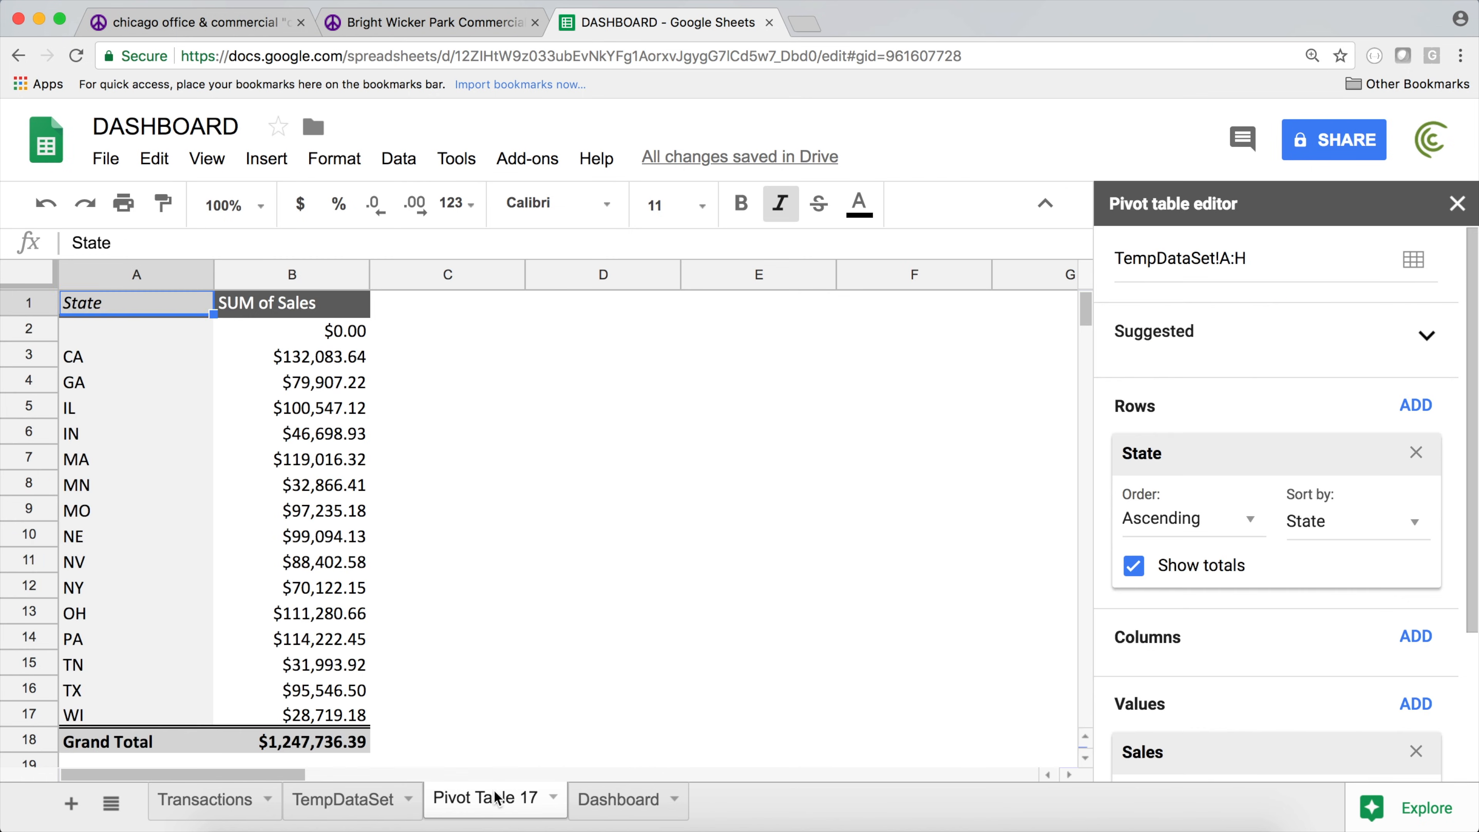
left_click_drag(175, 330, 247, 330)
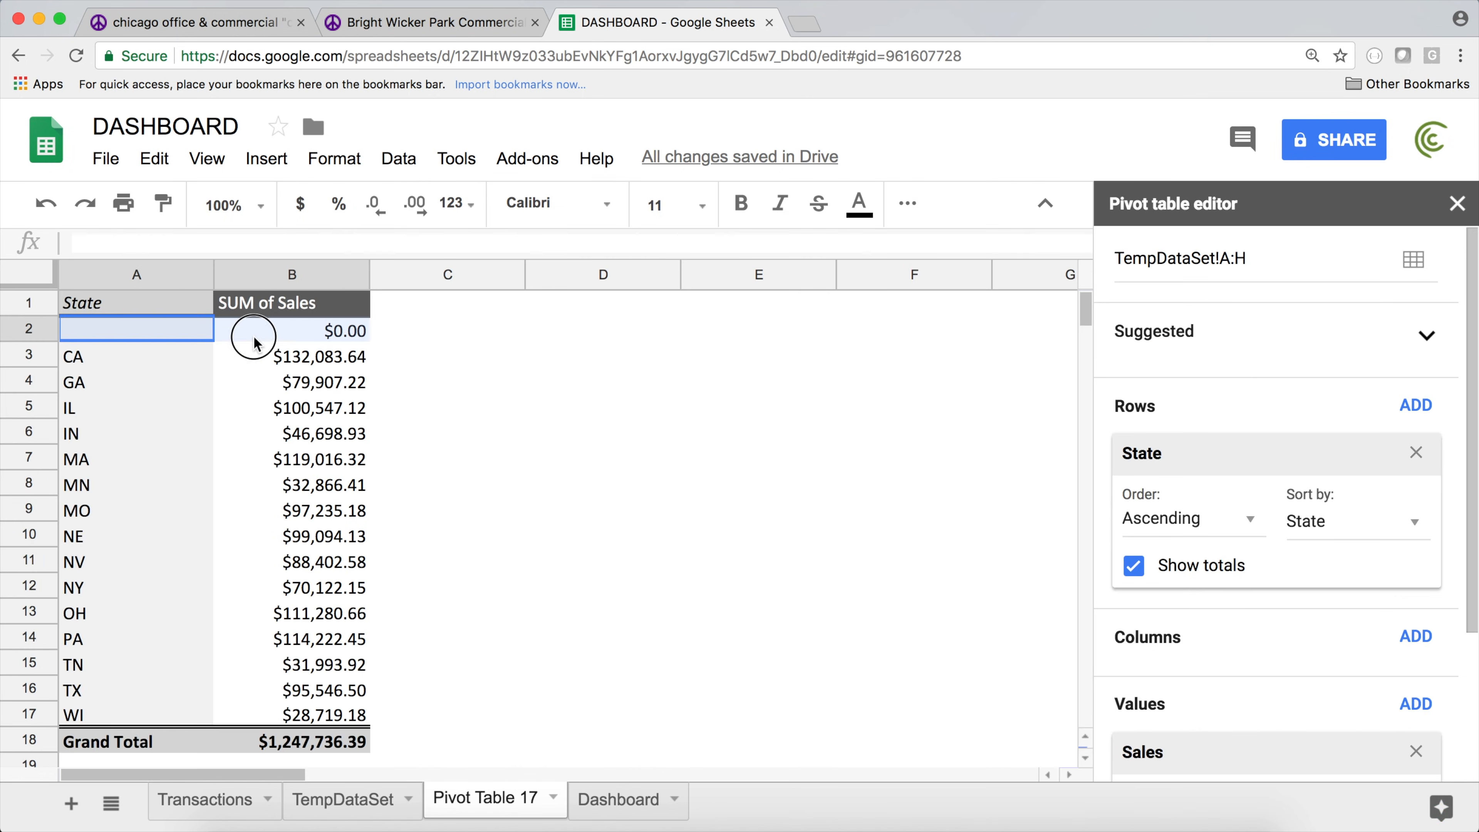
left_click(257, 382)
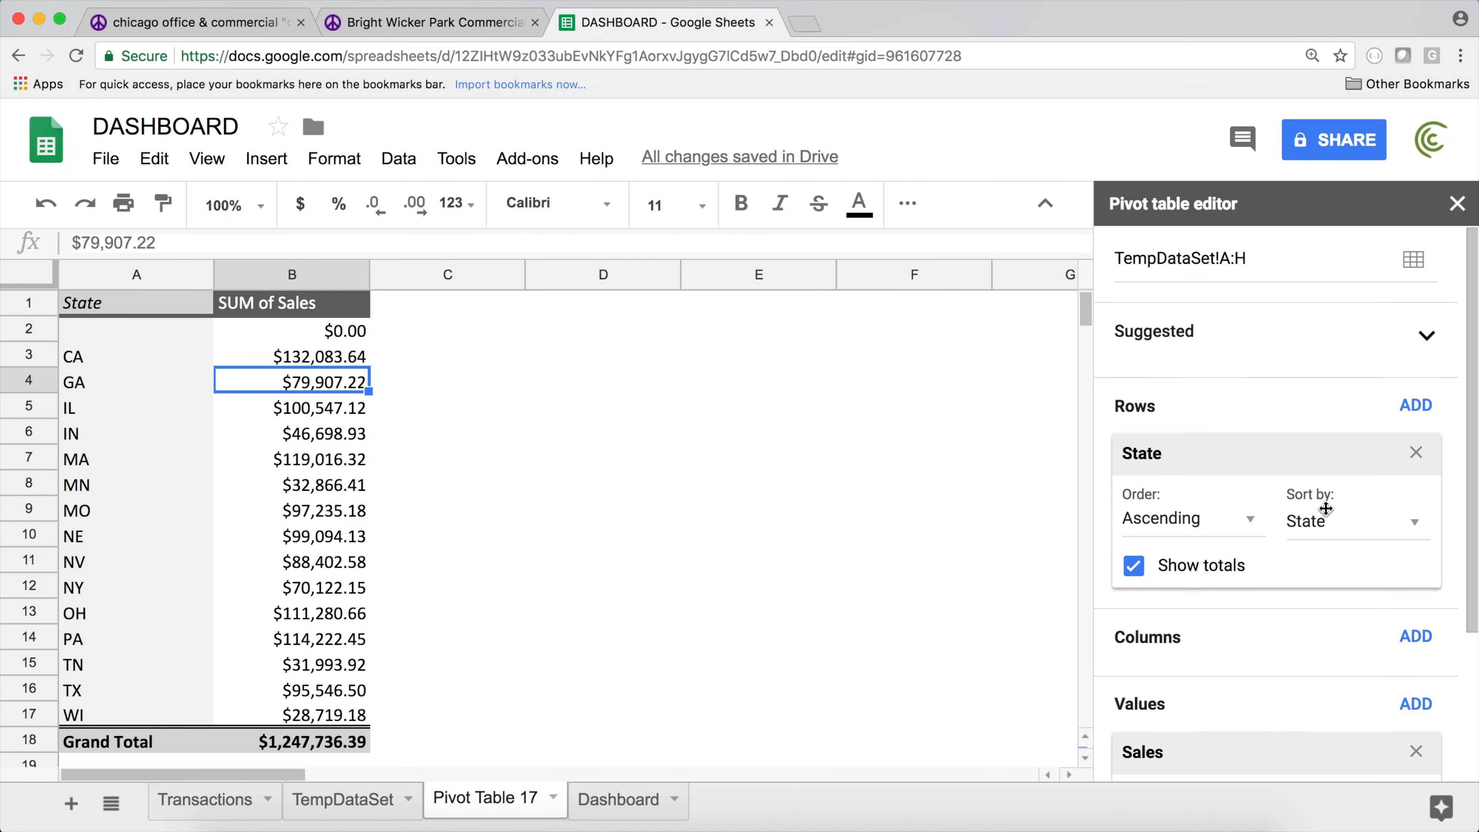
scroll(1303, 598, "down", 5)
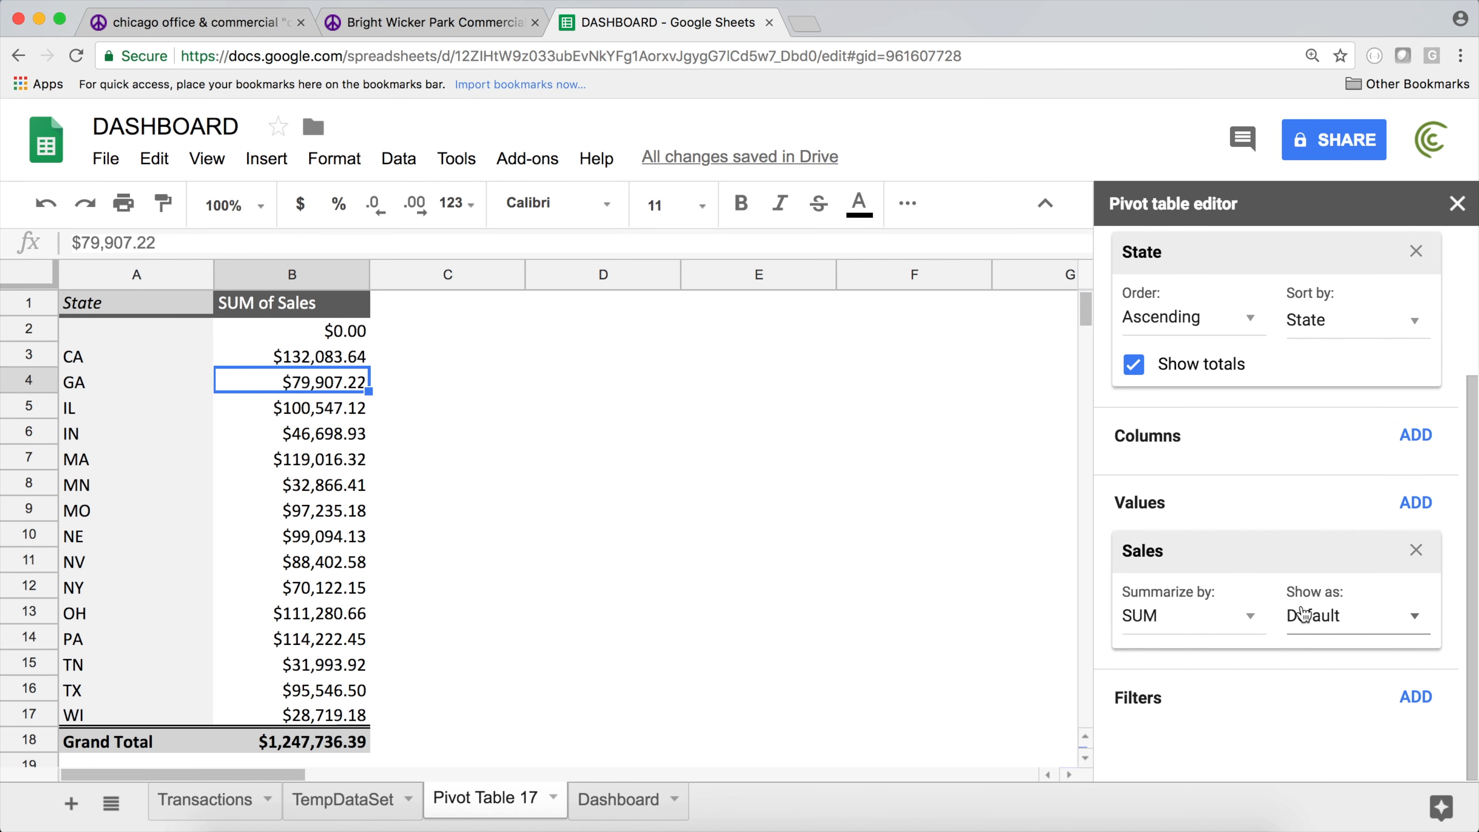
left_click(1411, 698)
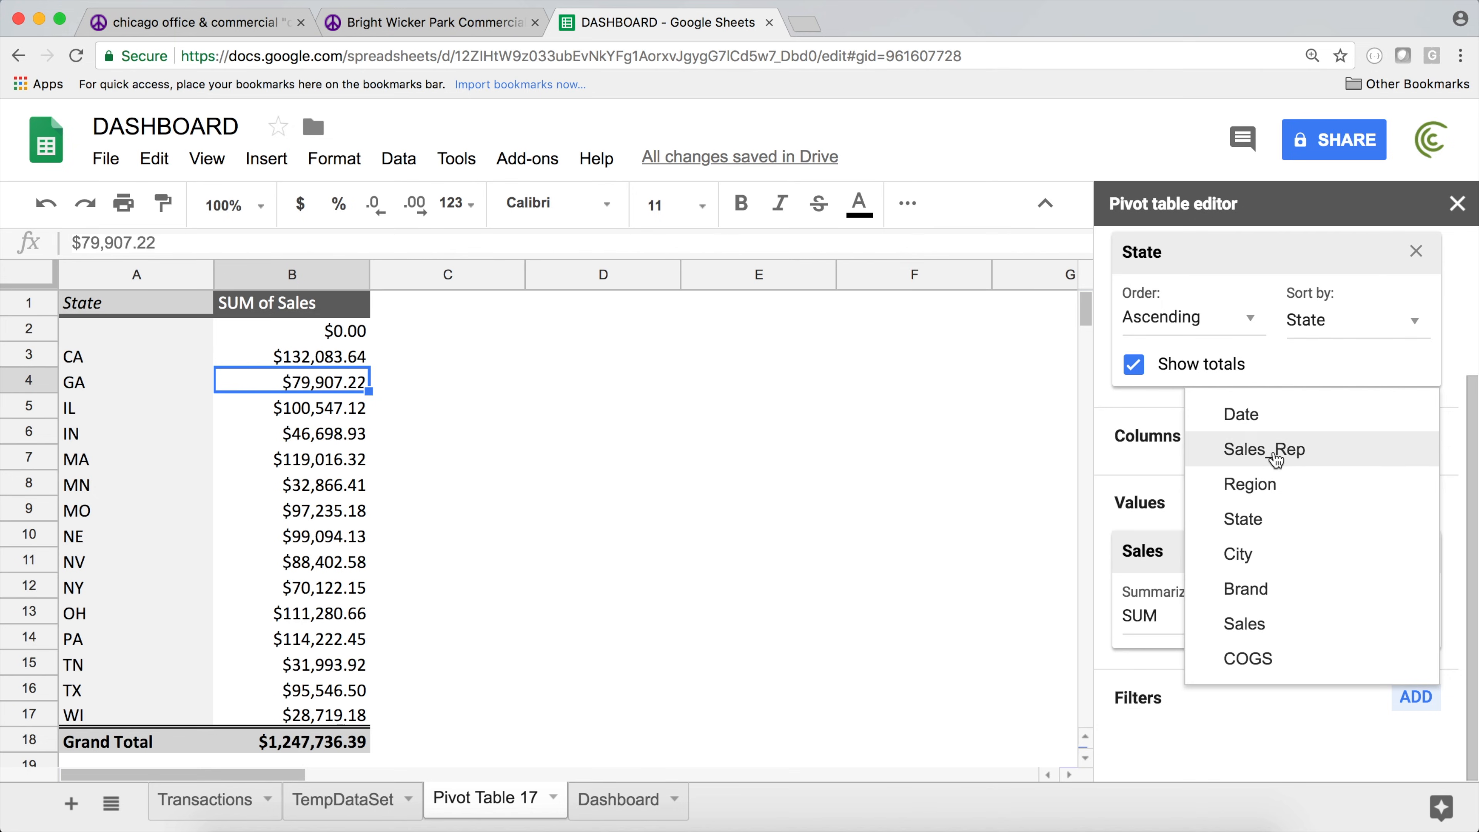
left_click(1267, 524)
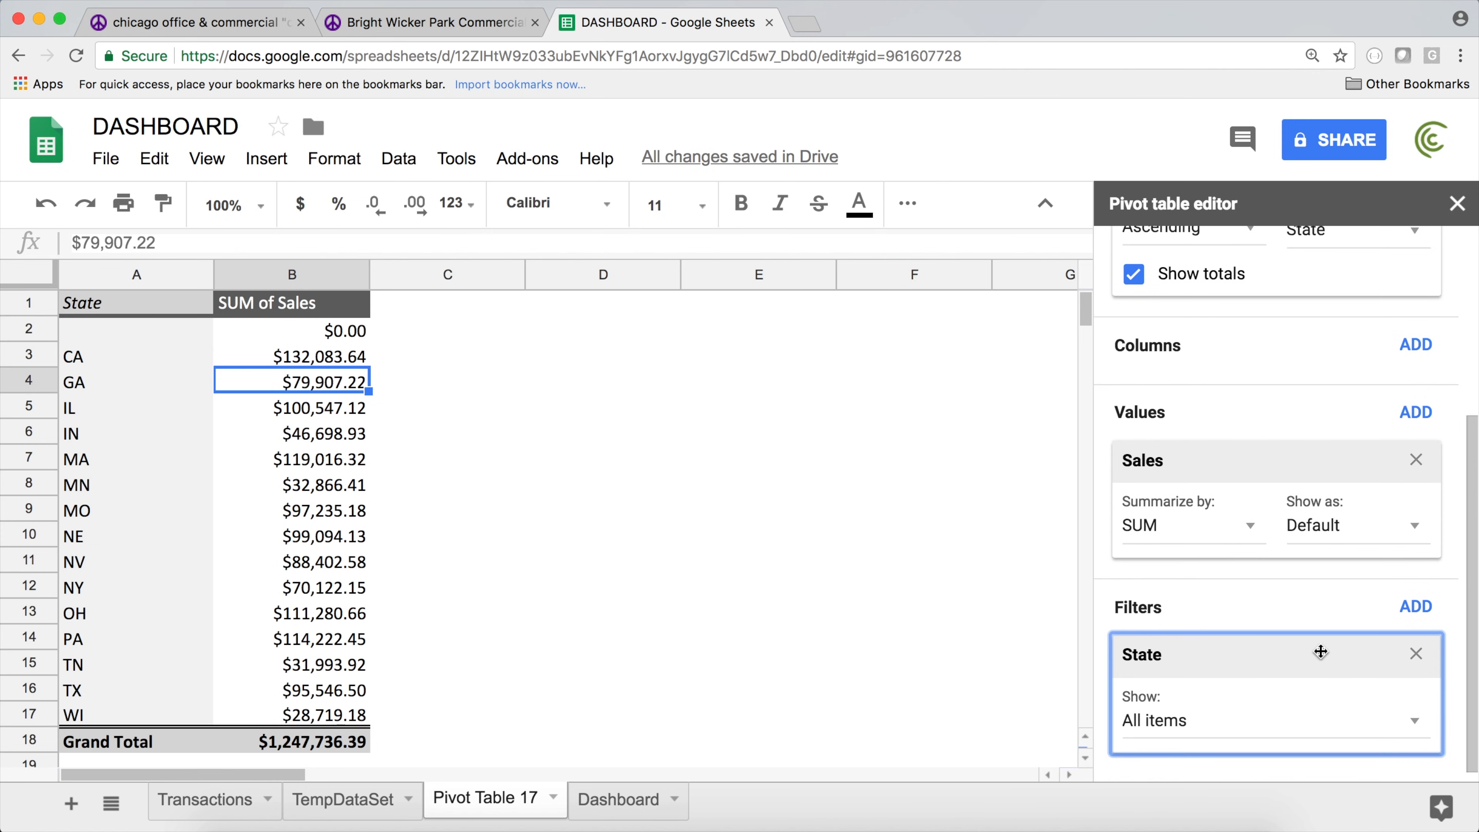
left_click(1406, 711)
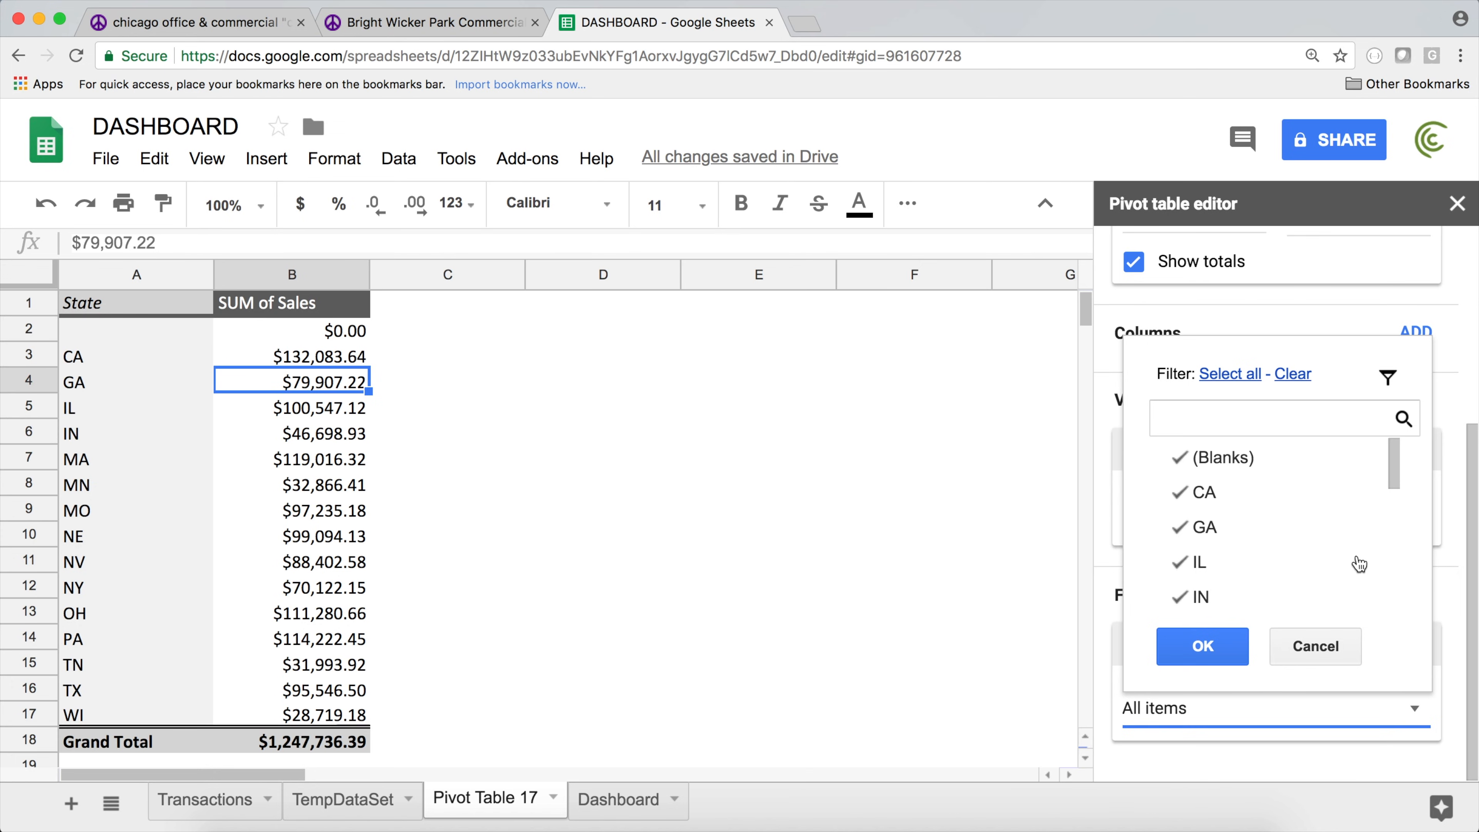
left_click(1182, 460)
left_click(1204, 650)
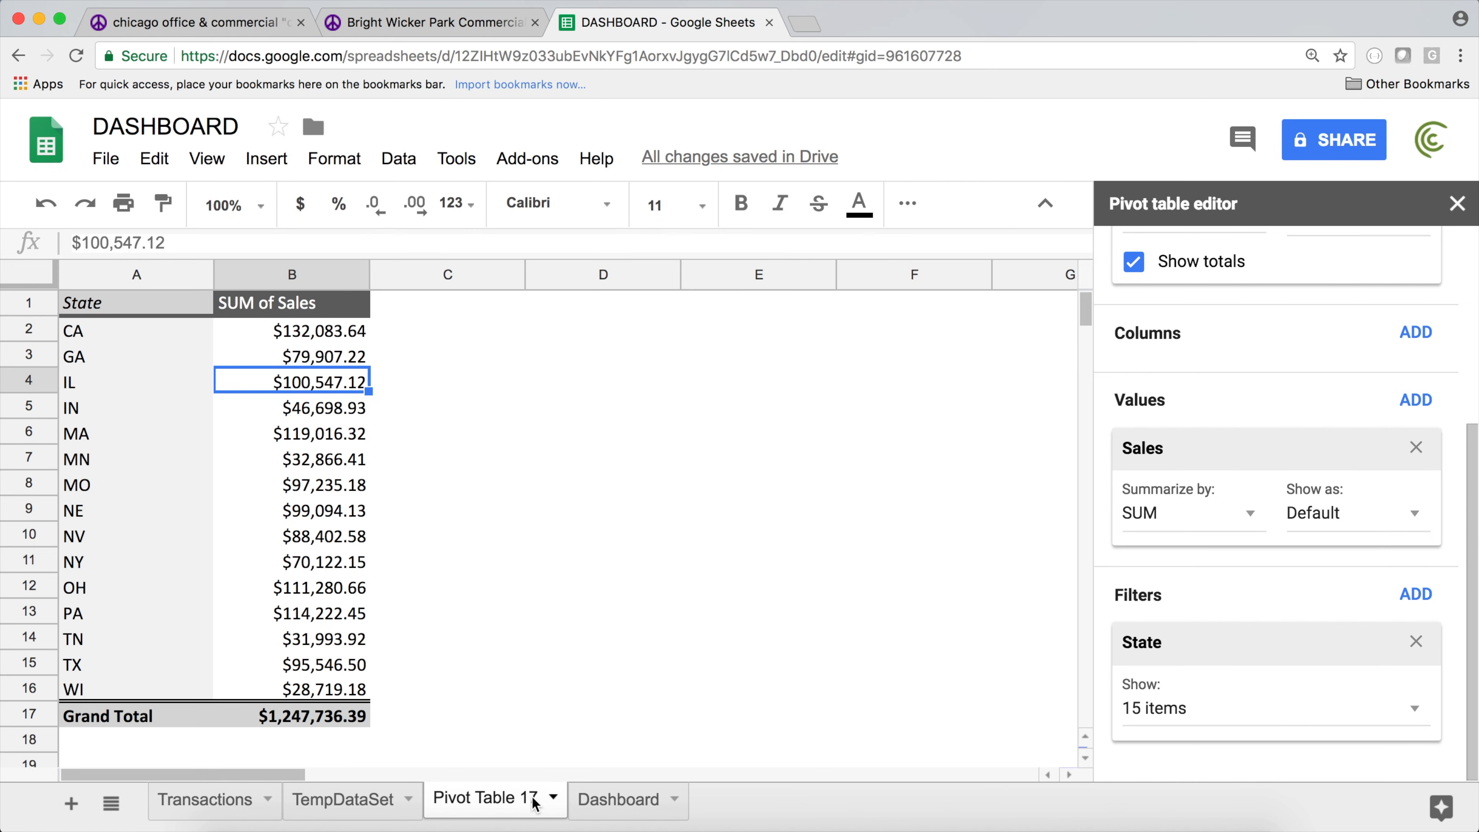
- Add a Brand filter to the Dashboard's brand pivot table that excludes the (Blanks) item
left_click(632, 804)
left_click(294, 565)
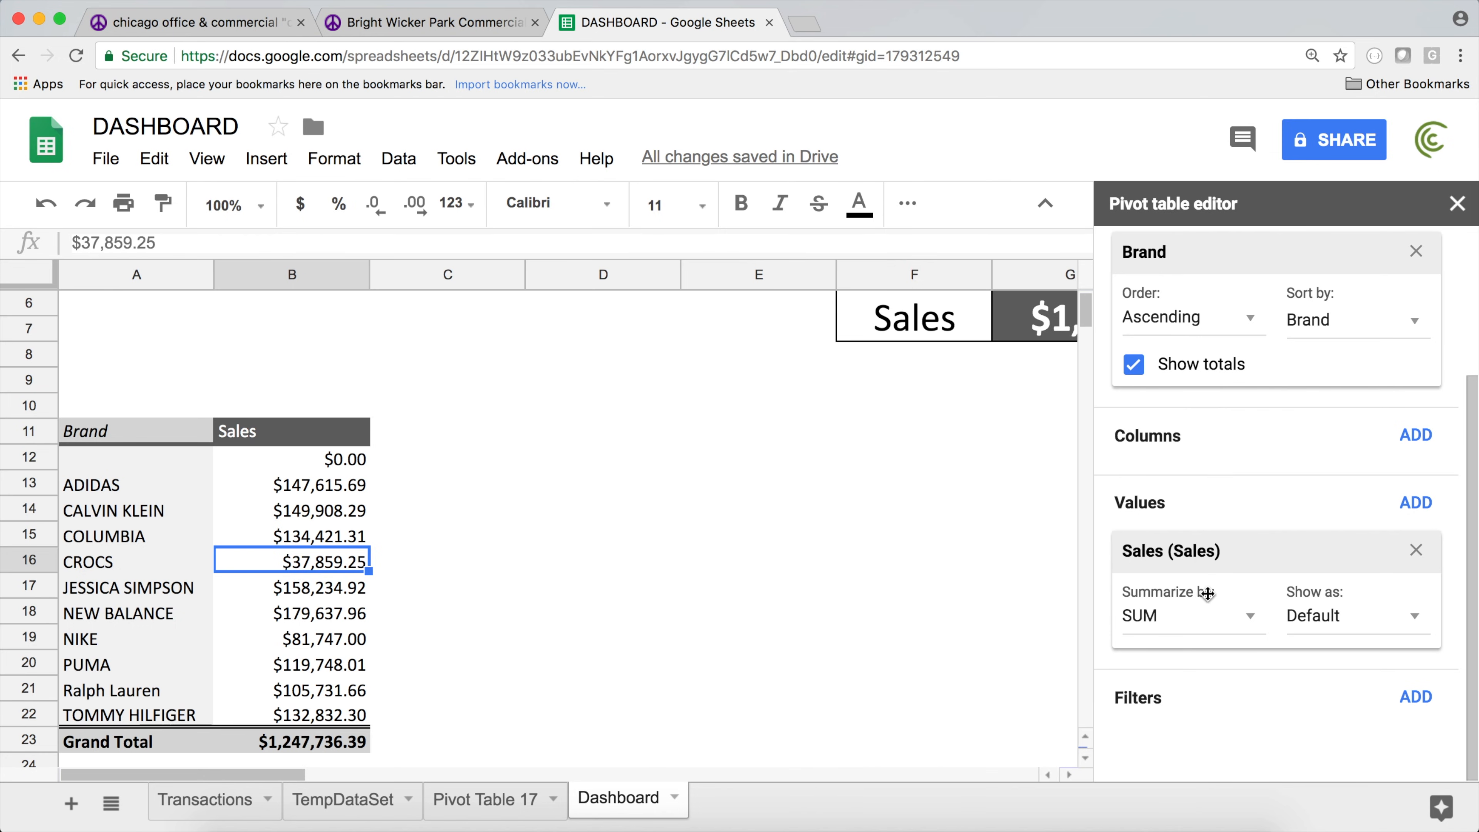
left_click(1472, 445)
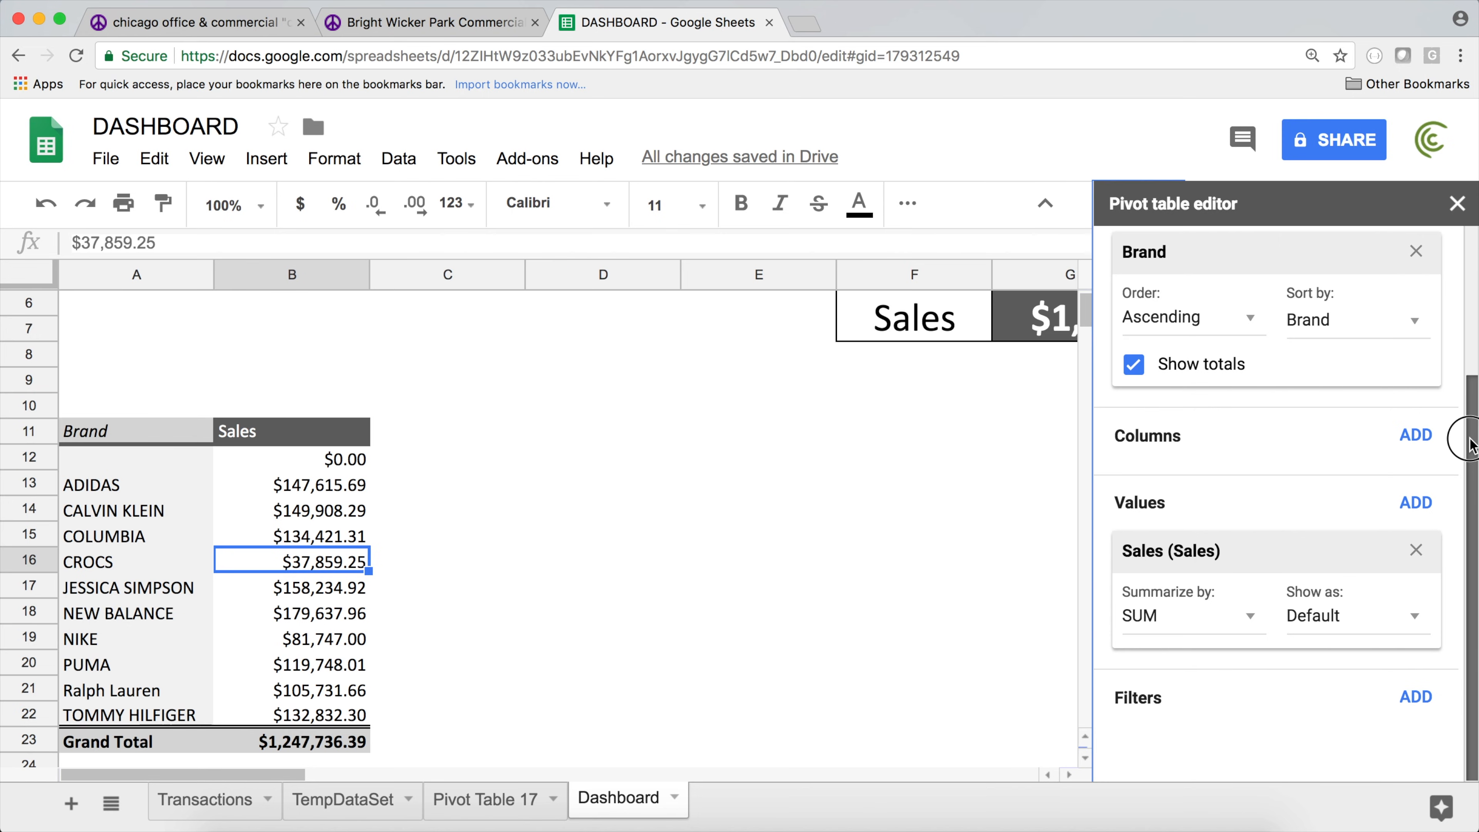
left_click(1415, 697)
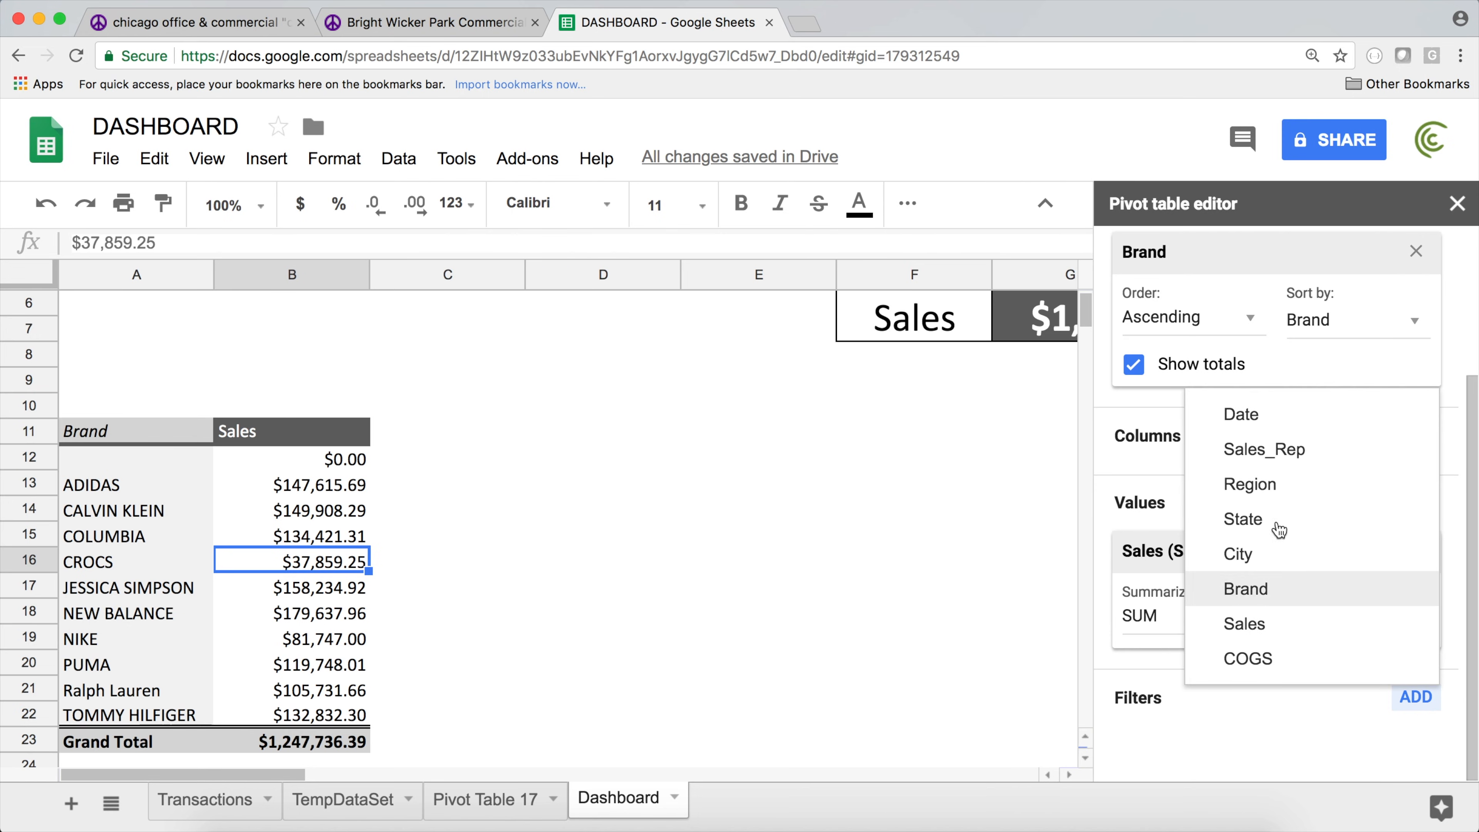
left_click(1258, 589)
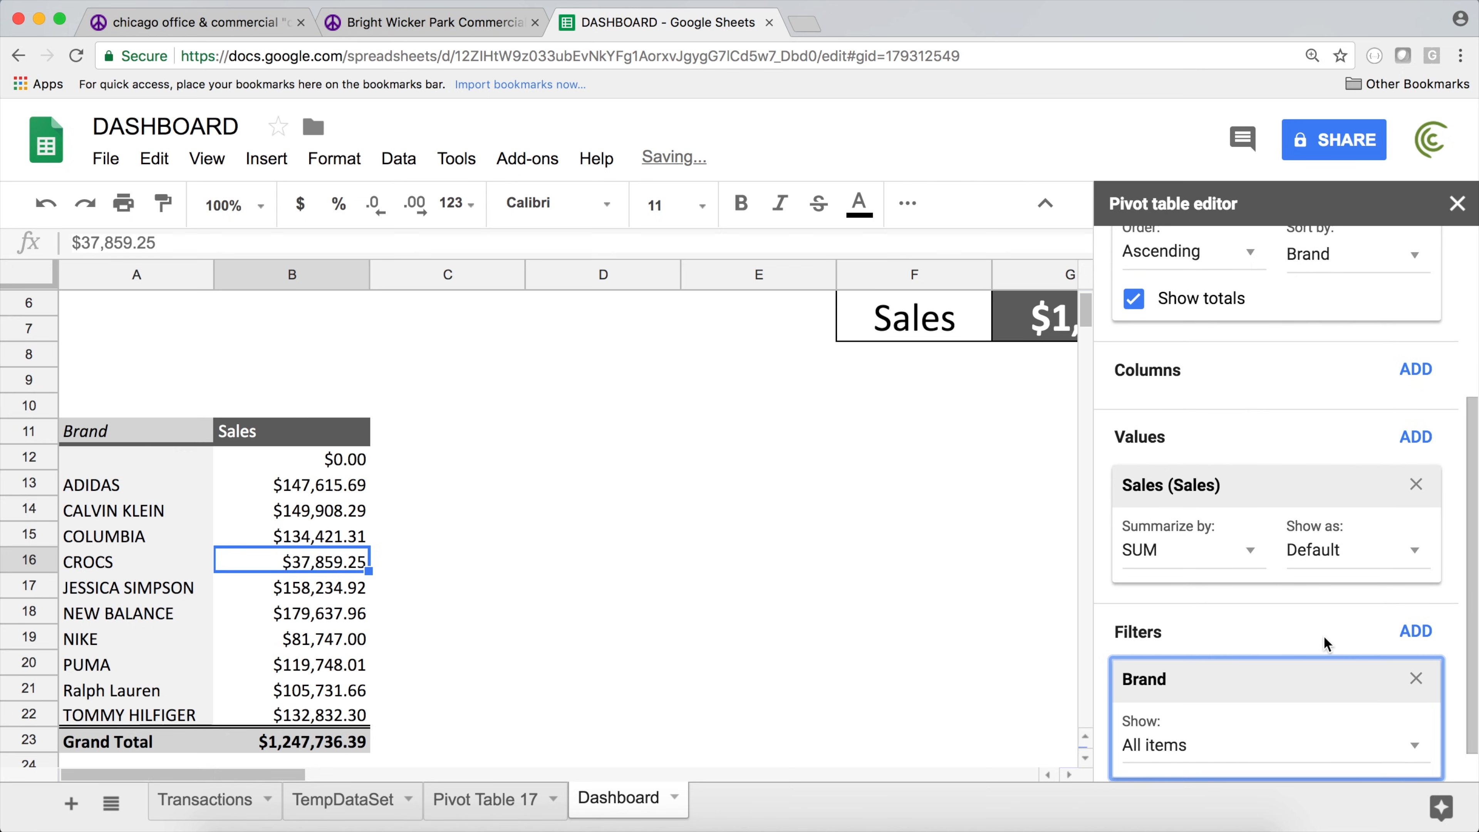
left_click(1293, 707)
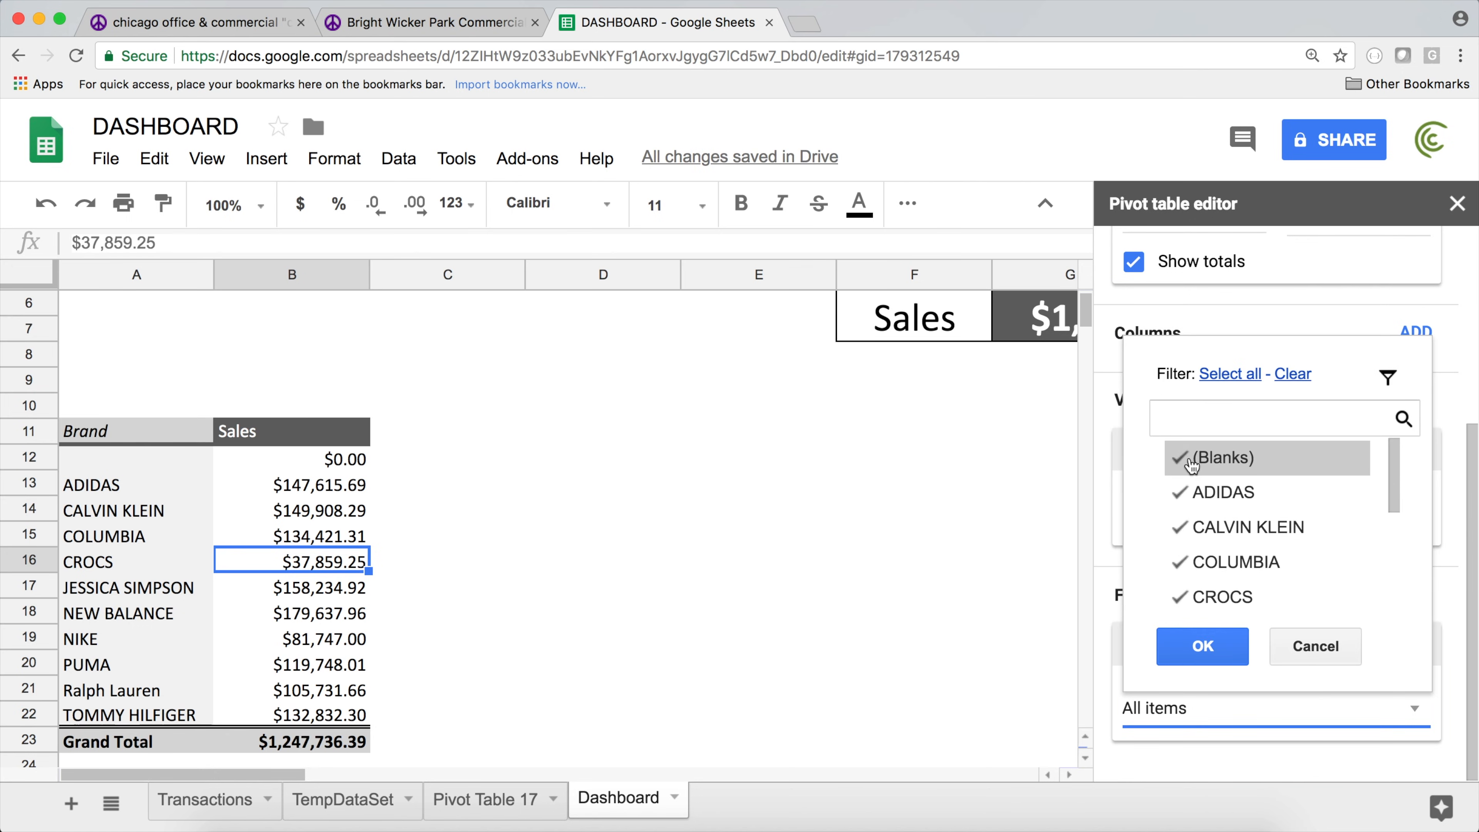
left_click(1203, 646)
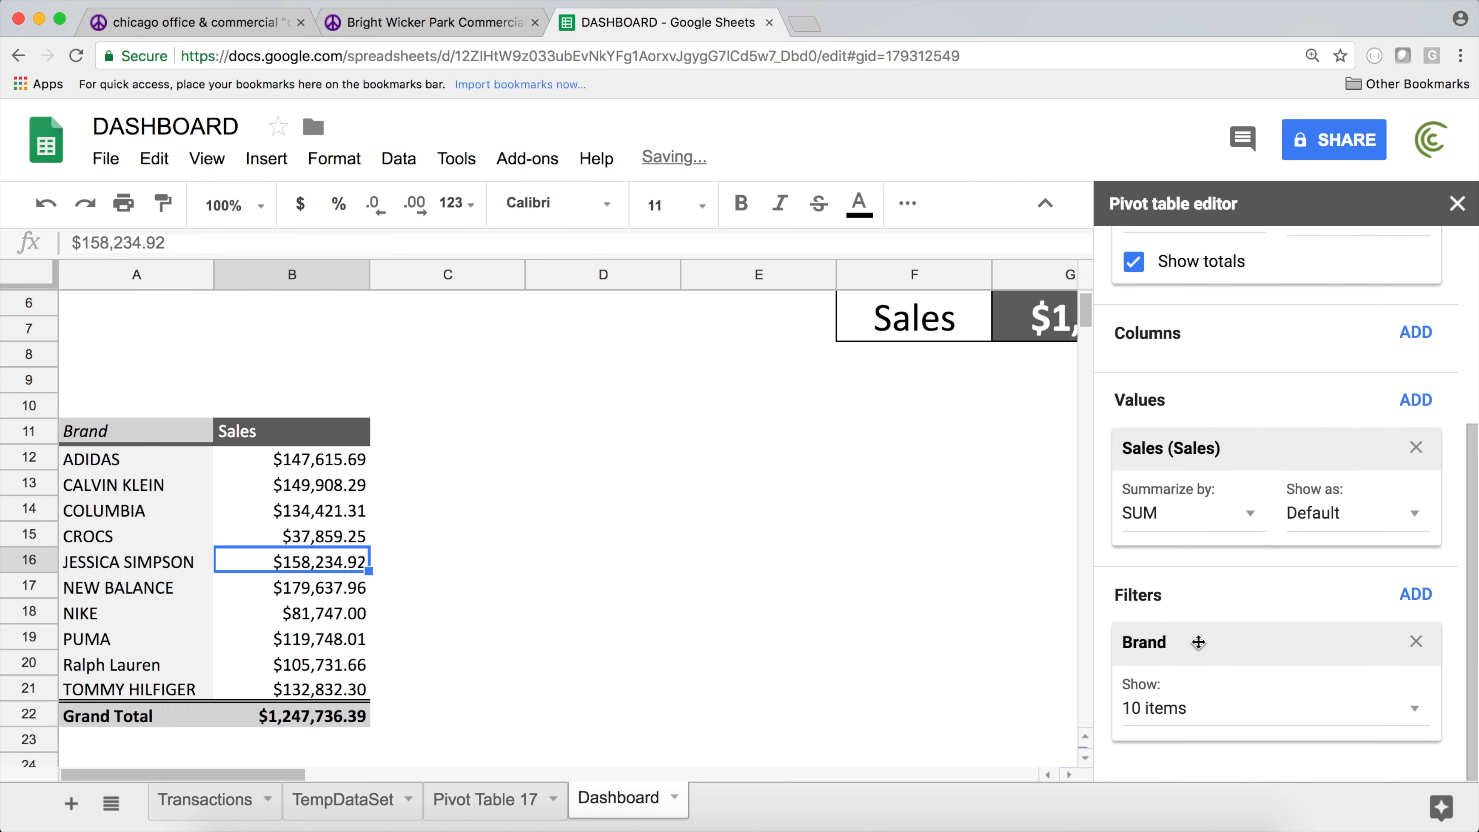
left_click(745, 560)
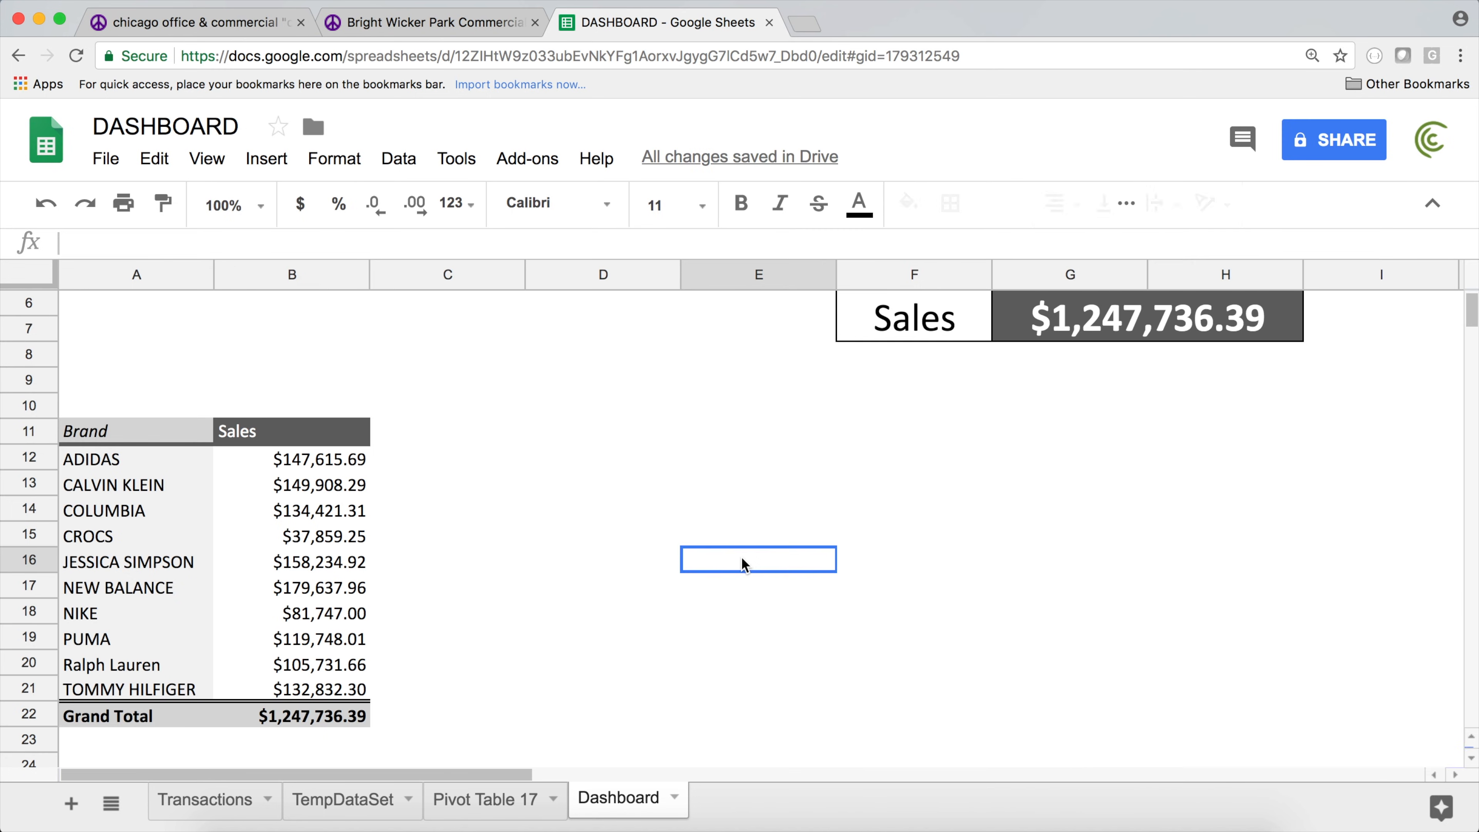
left_click(243, 494)
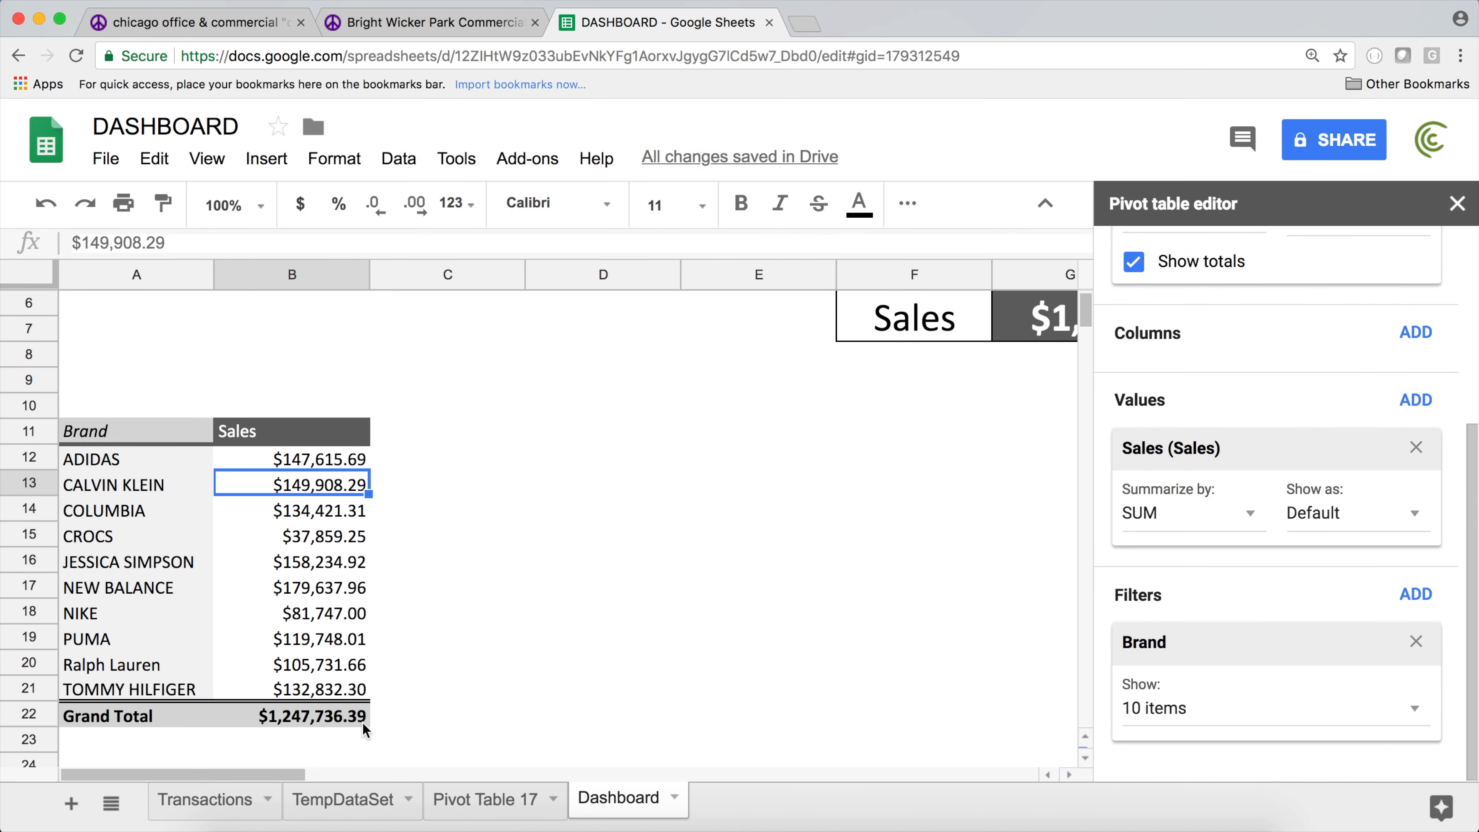
- Compare the extent of the records in TempDataSet and Transactions and examine the QUERY formula in TempDataSet cell A1
left_click(357, 801)
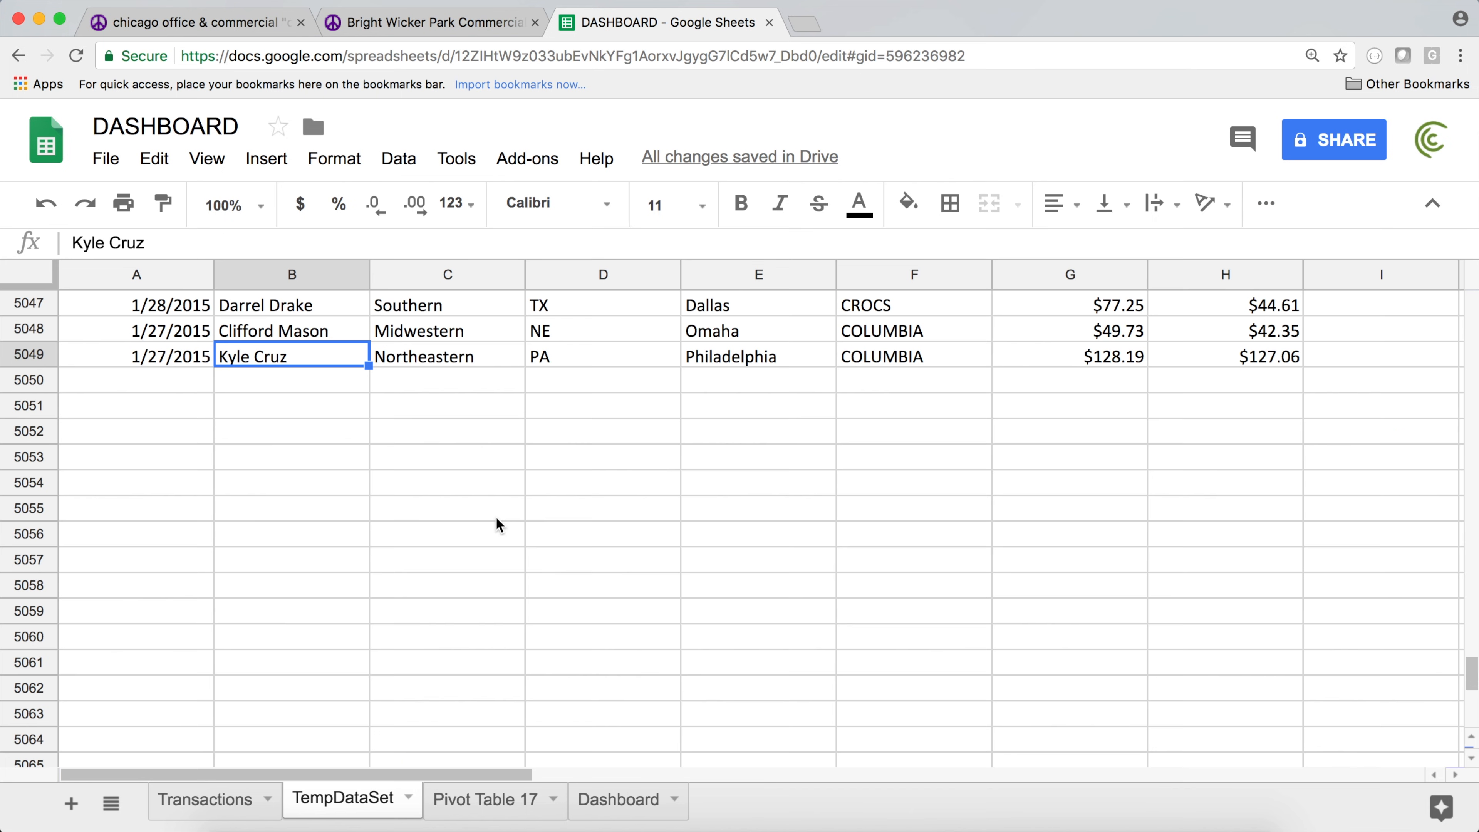
scroll(495, 490, "down", 1)
scroll(496, 490, "up", 15)
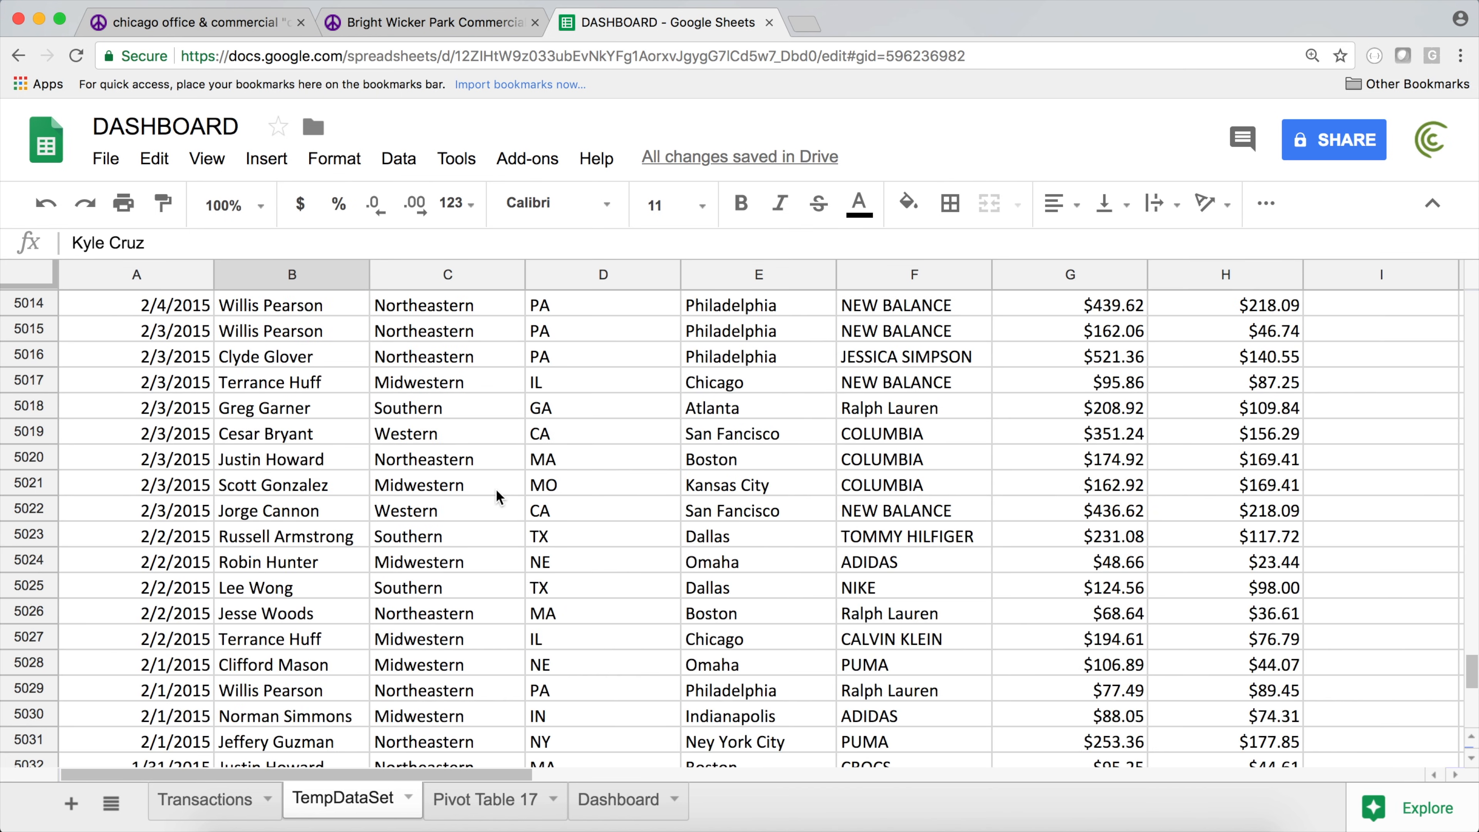
left_click(497, 496)
key("ctrl+Home")
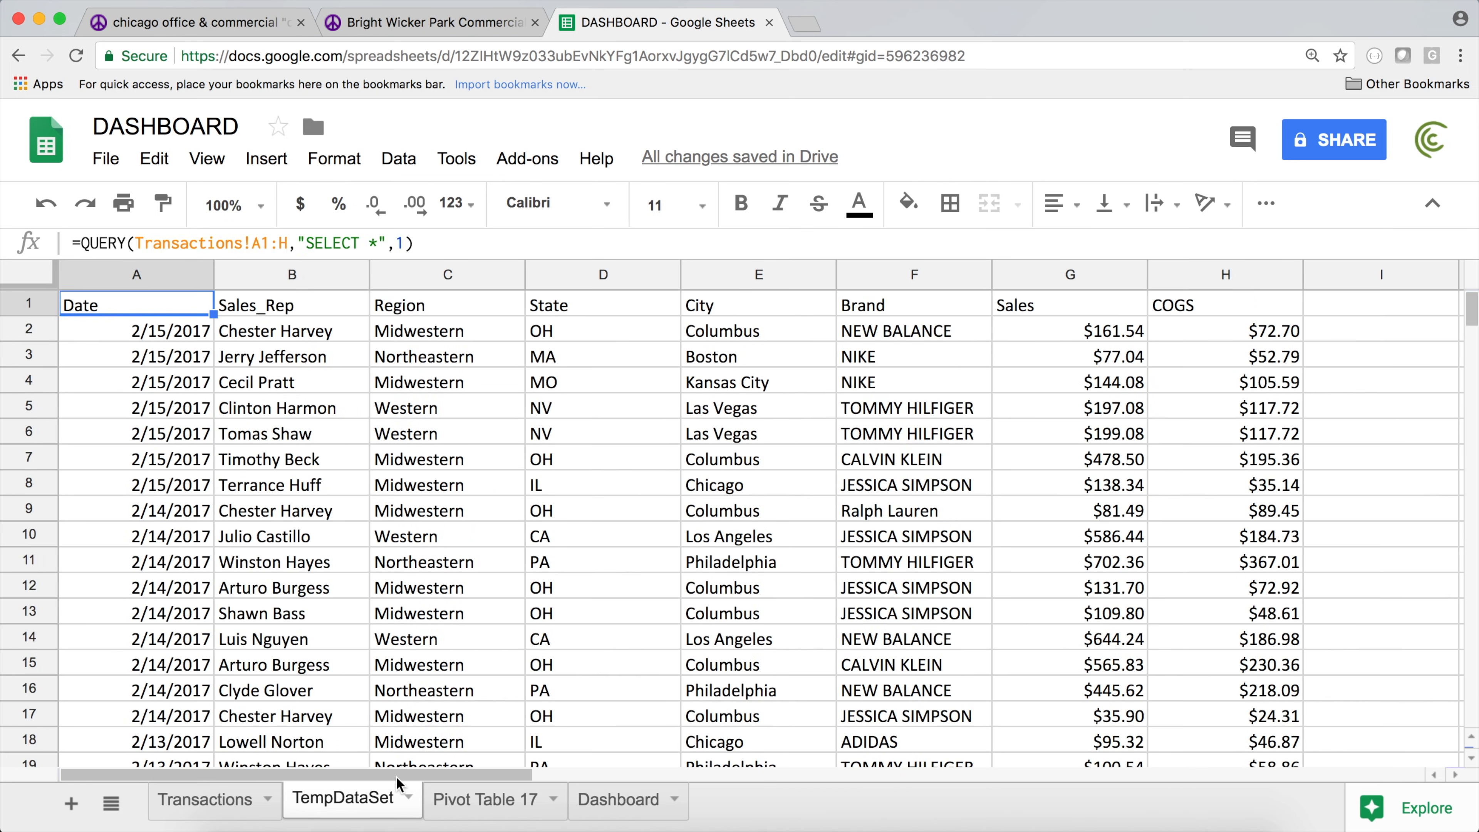
left_click(490, 379)
left_click(229, 799)
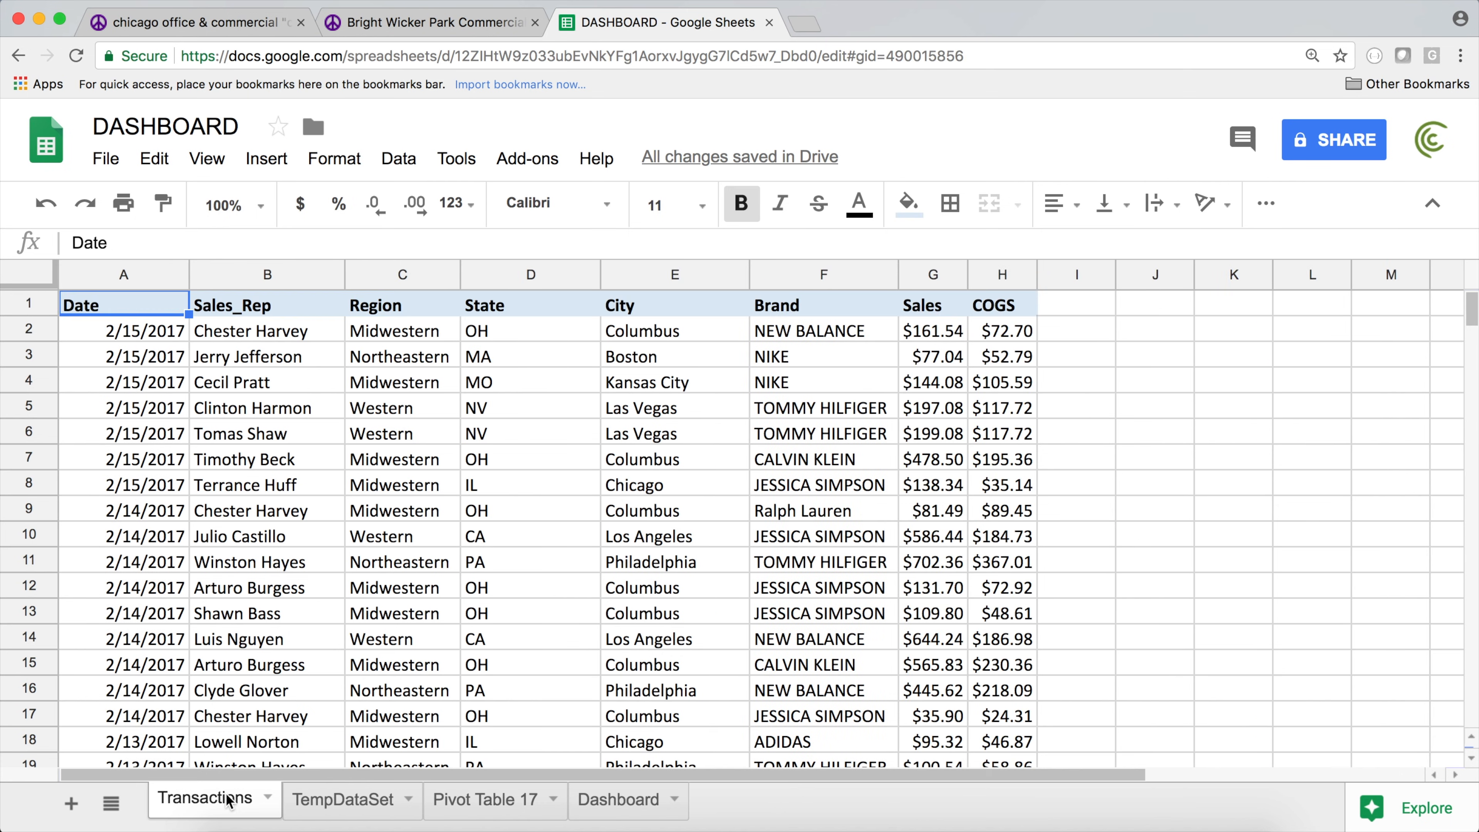
left_click(155, 542)
key("super+Down")
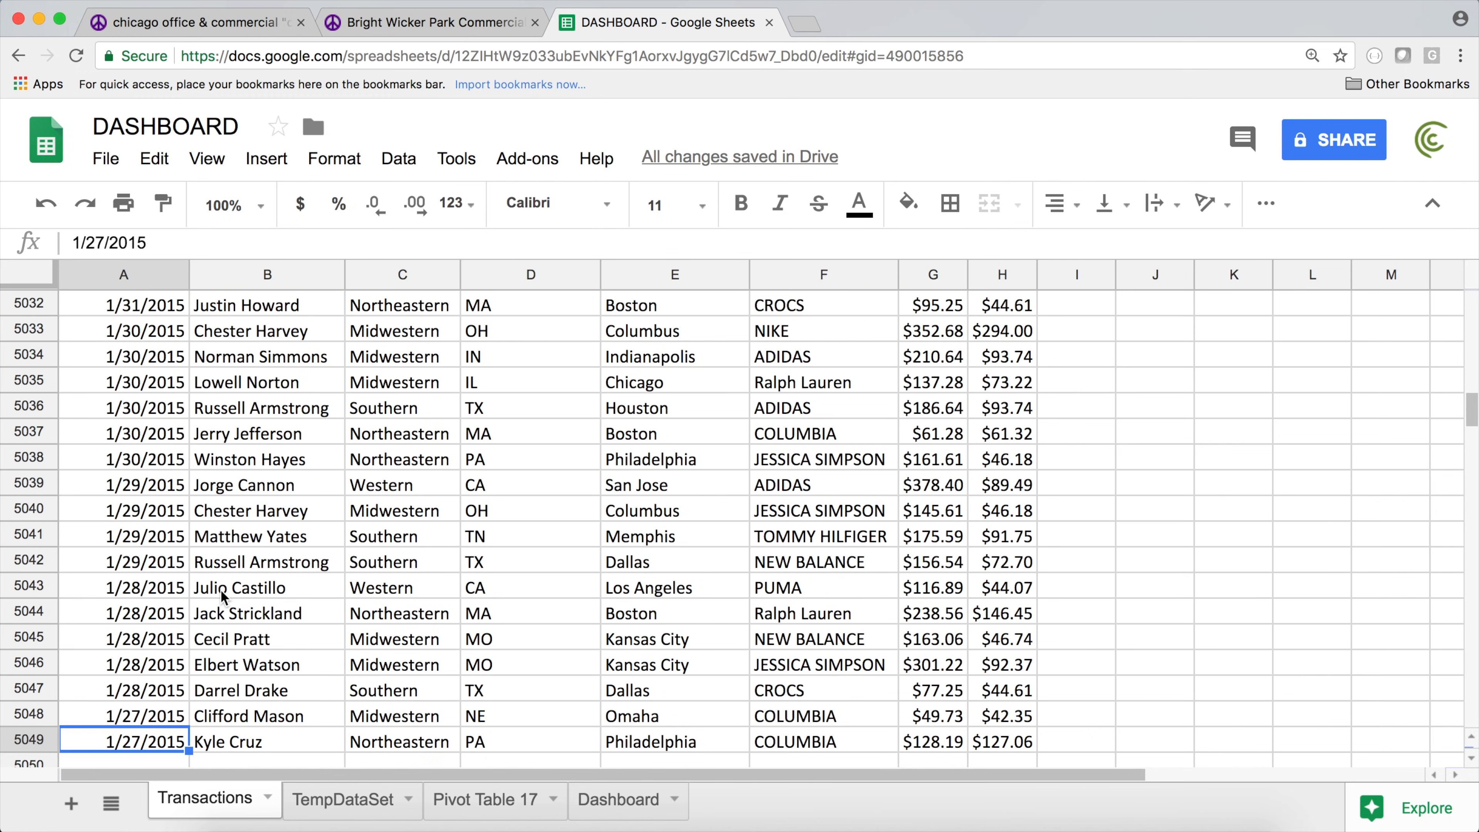
left_click(357, 802)
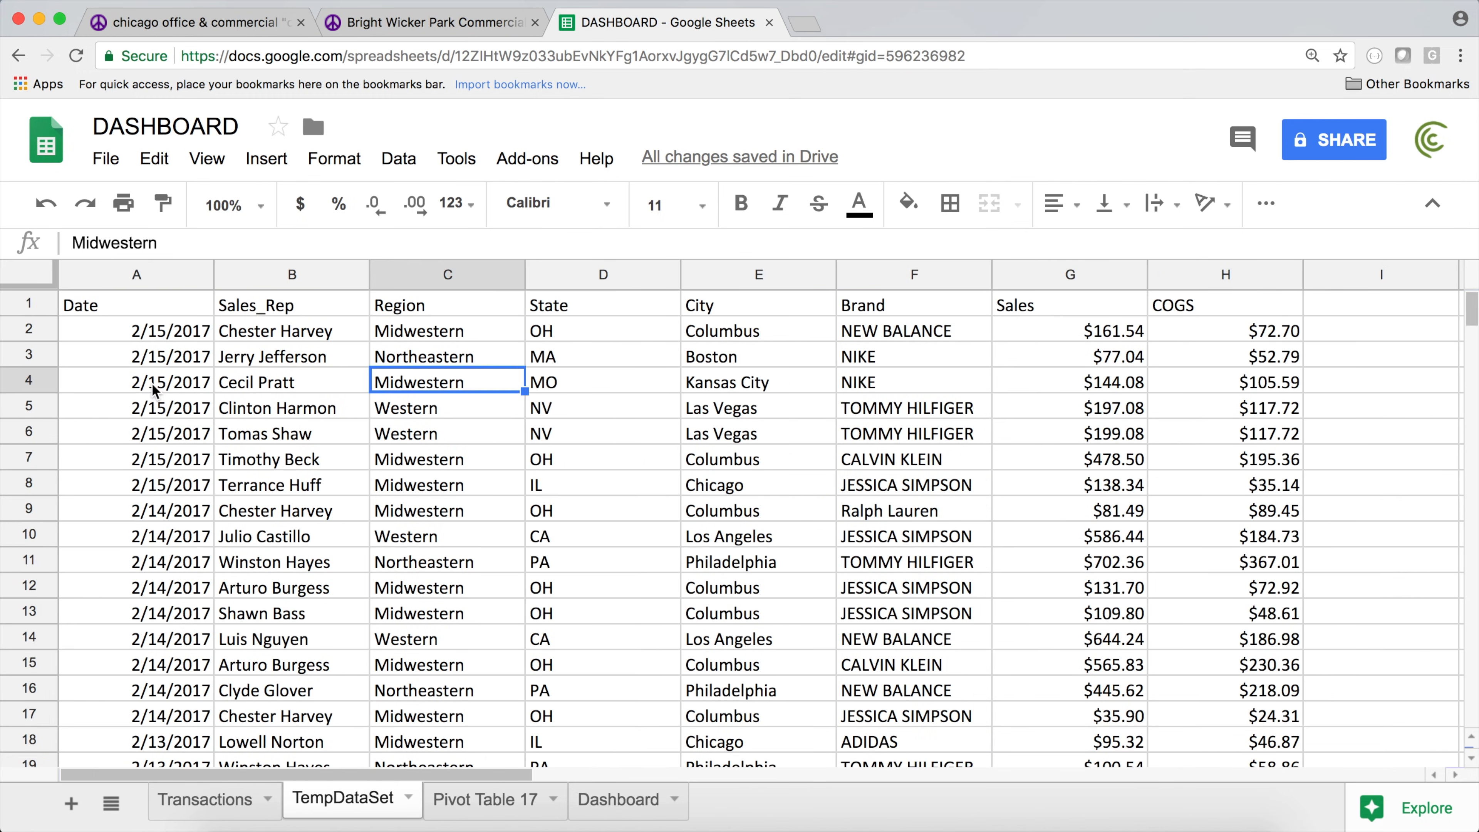
left_click(185, 308)
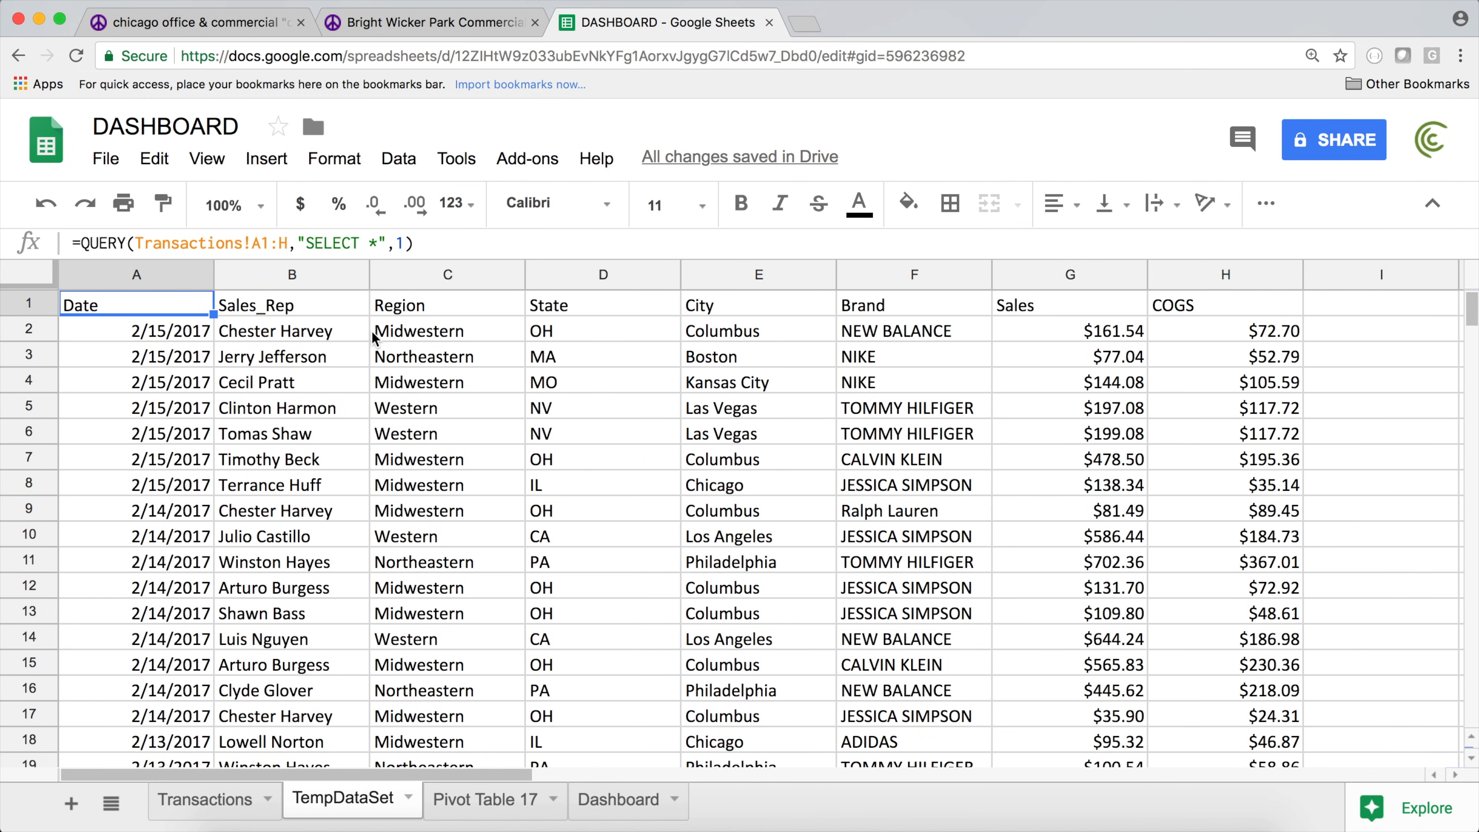
- Rename the state pivot table's sheet as "Pivot Slaes by State"
left_click(496, 816)
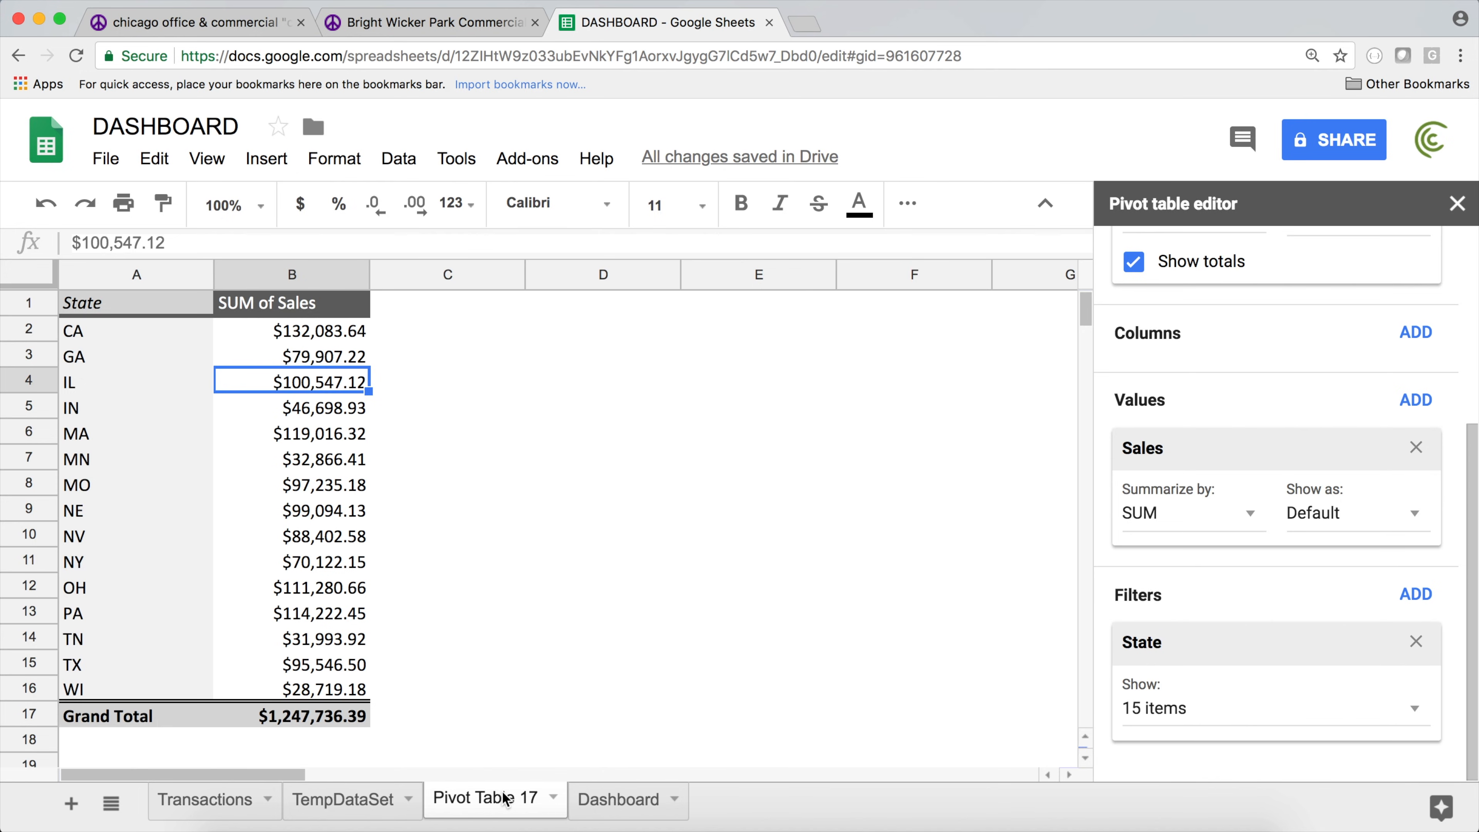
double_click(505, 799)
type("Pi")
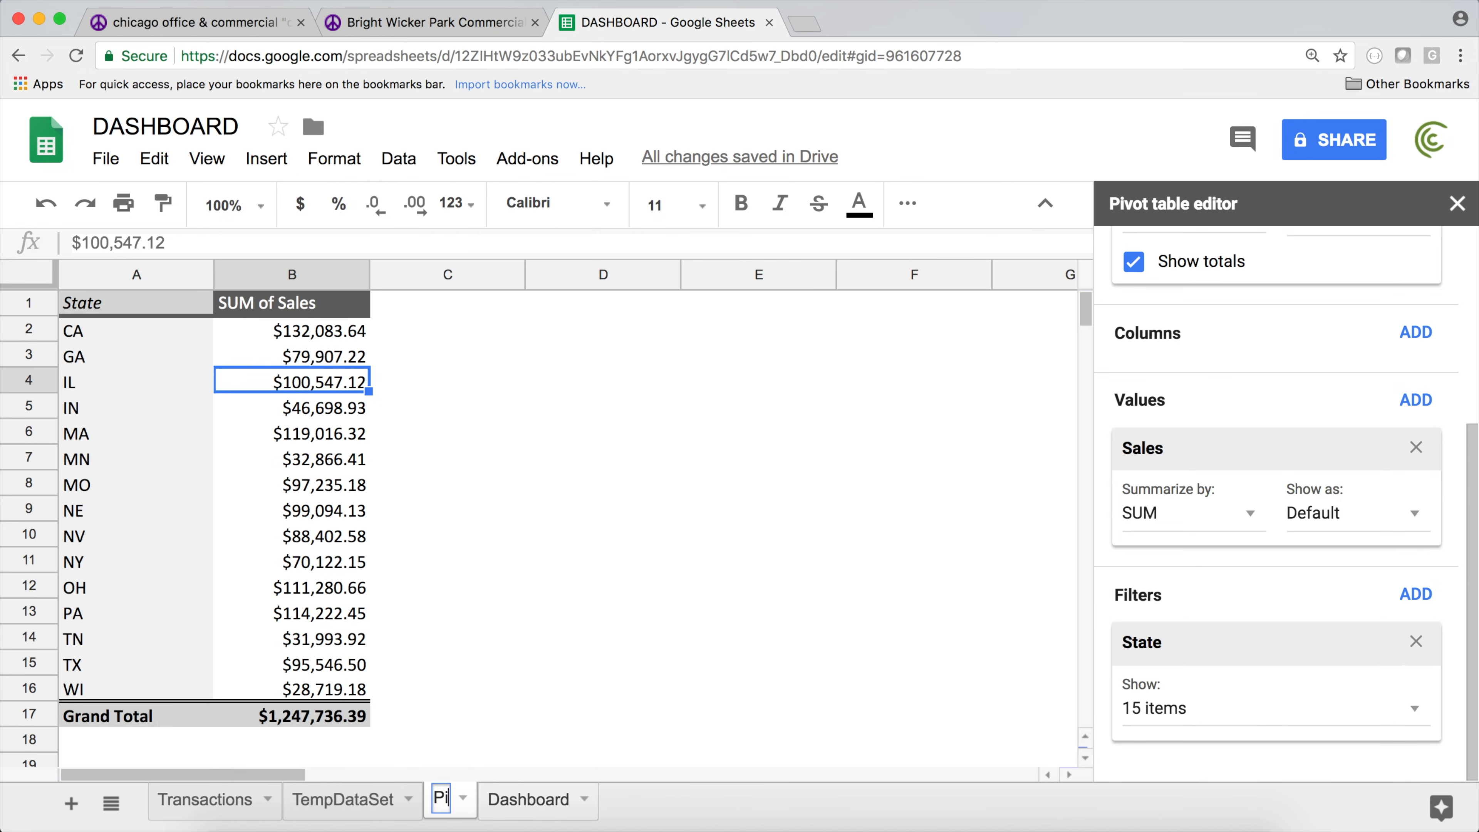
type("vot by ")
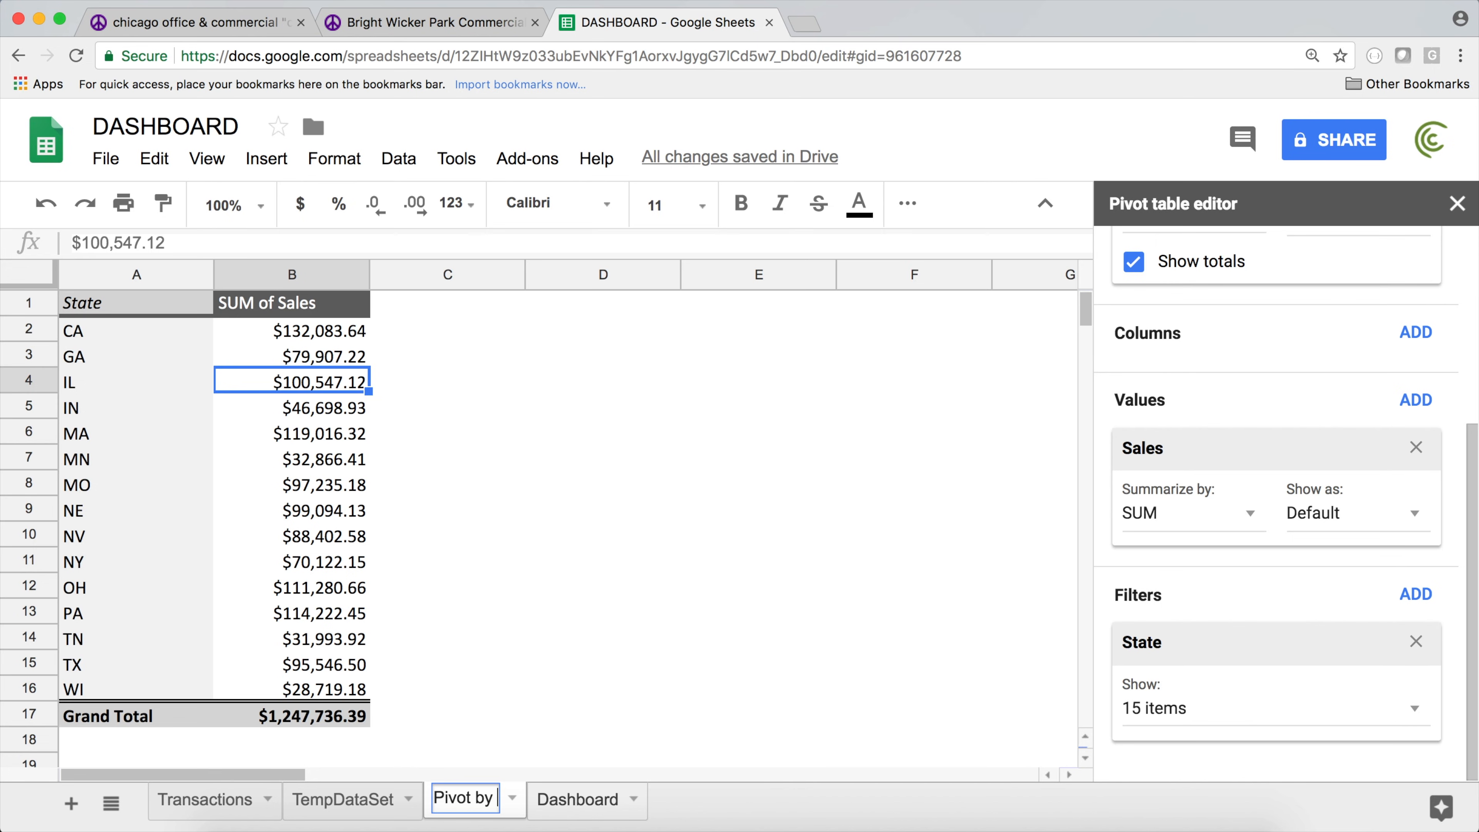
type("S")
key("BackSpace")
key("BackSpace")
key("BackSpace")
key("BackSpace")
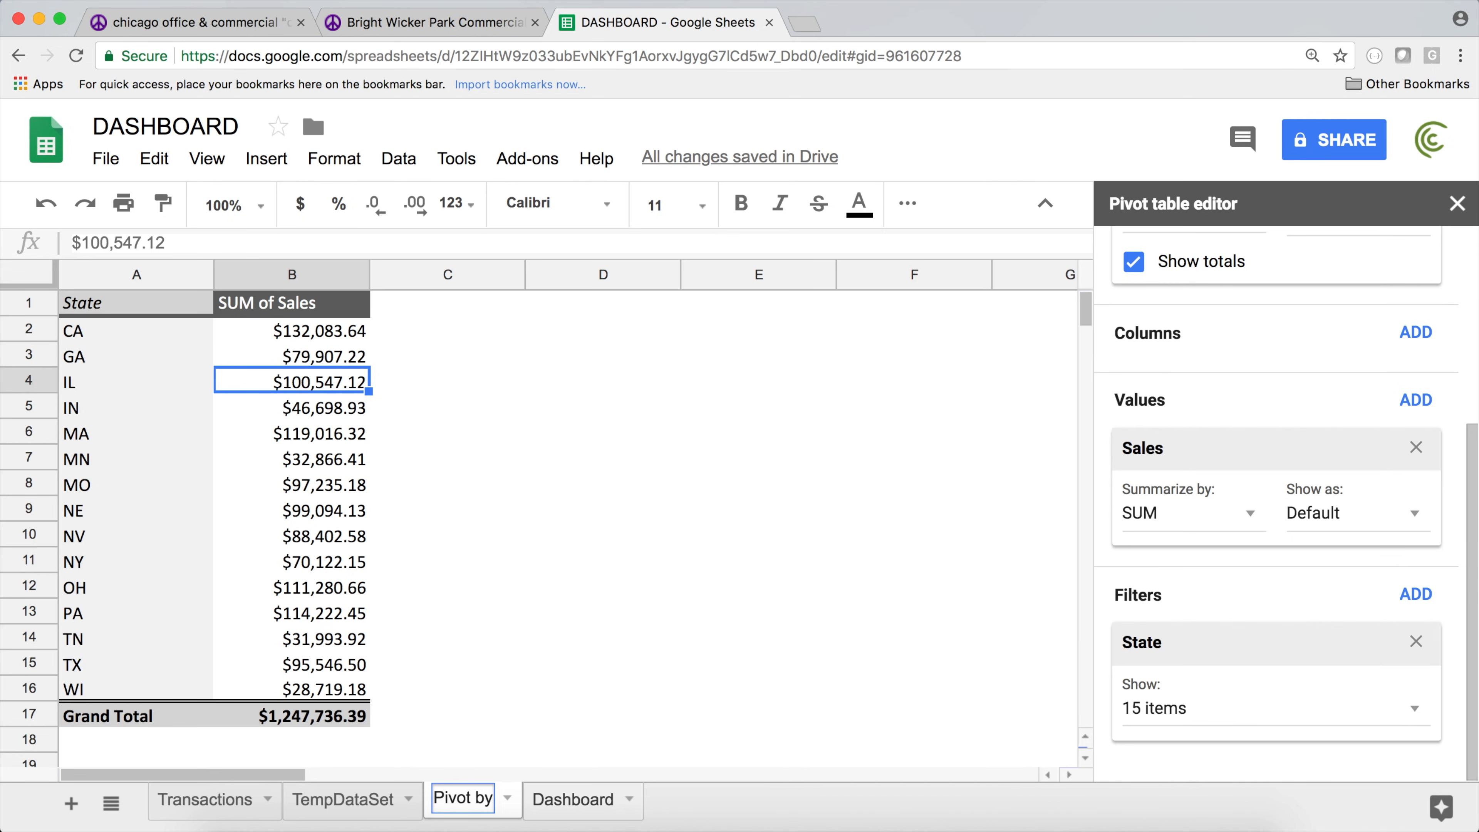
type("Slaes b")
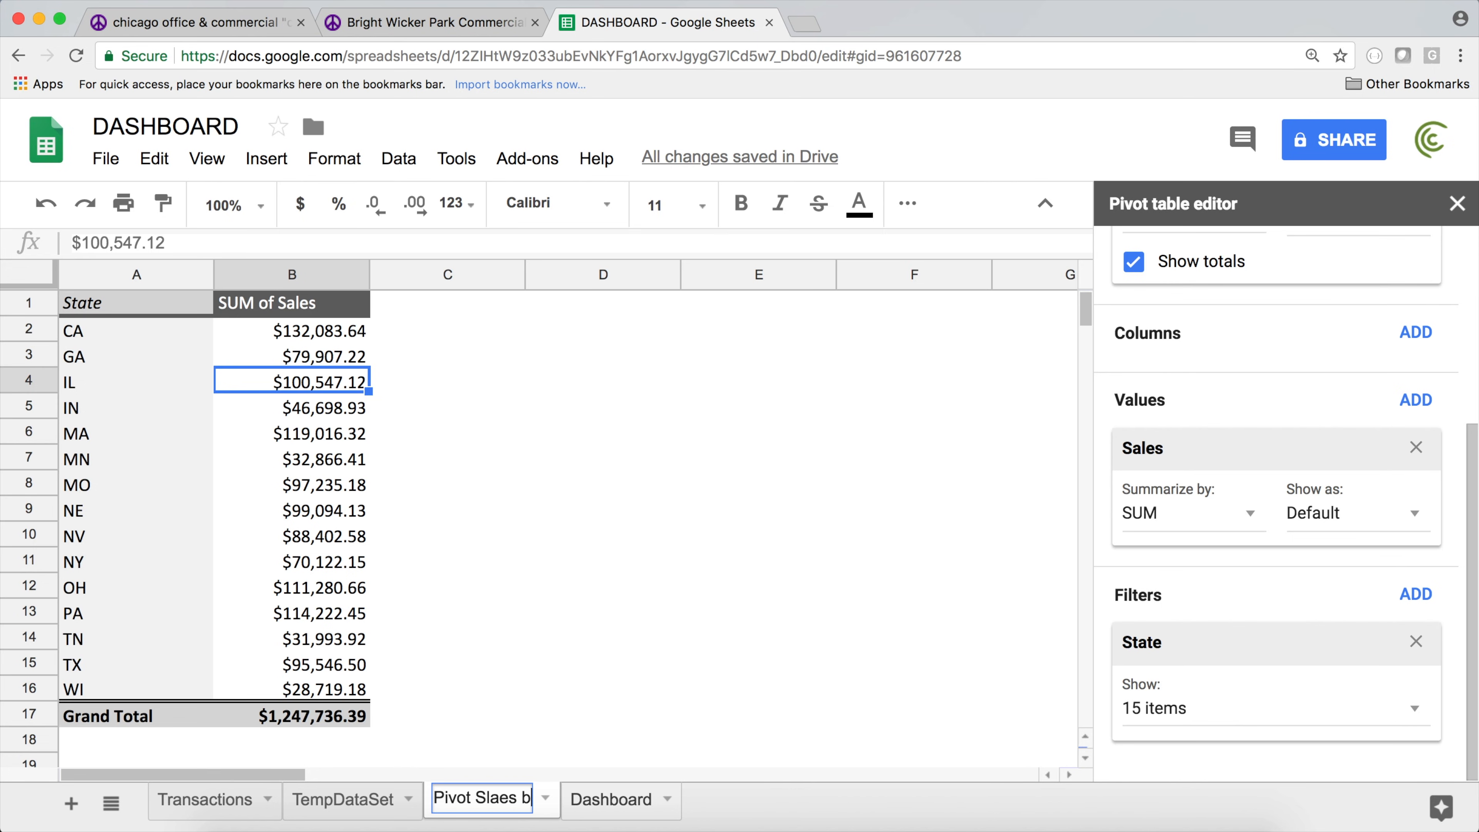
type("y Stat")
key("BackSpace")
key("BackSpace")
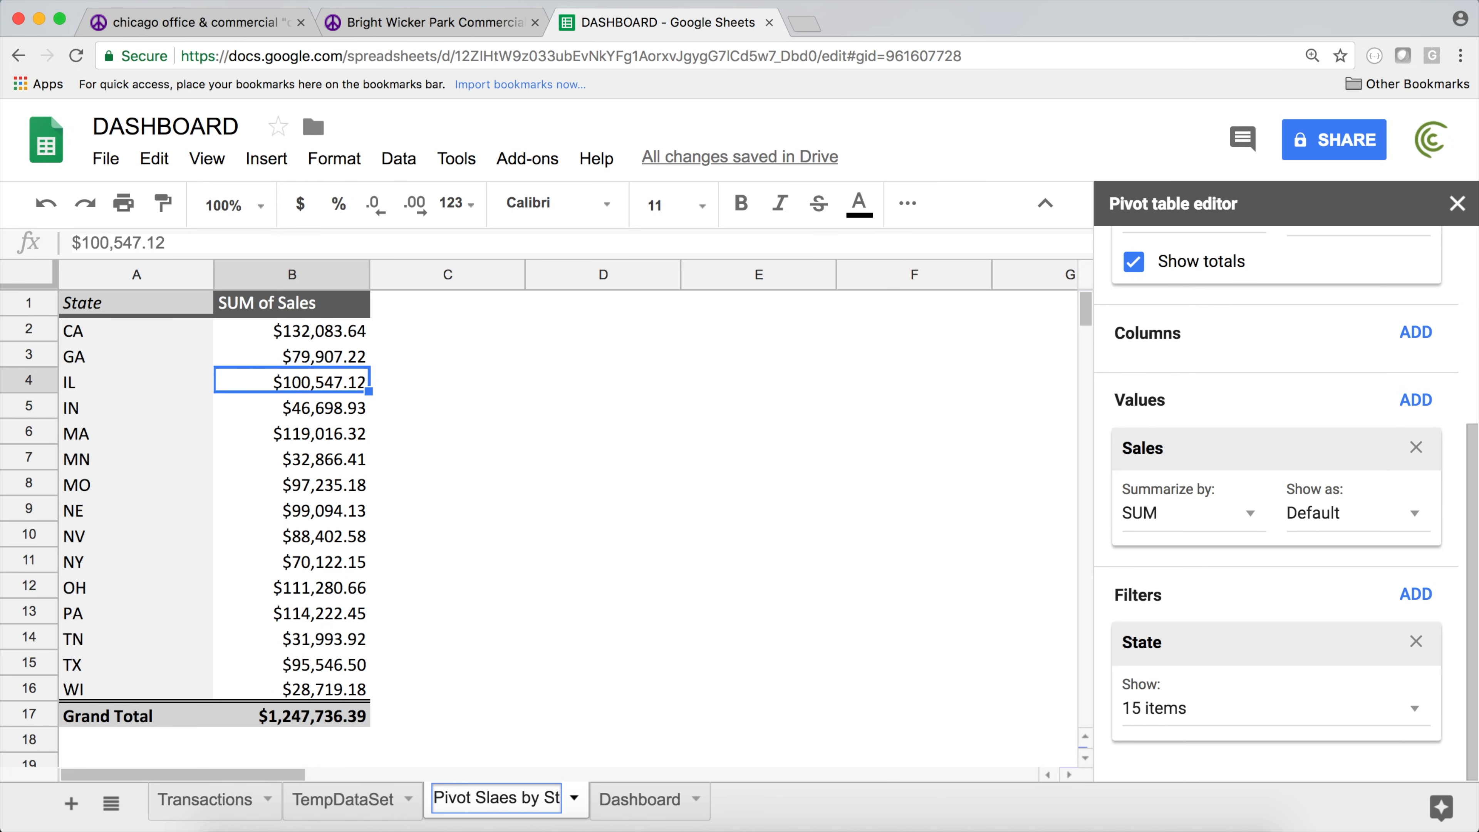
type("ate")
key("Return")
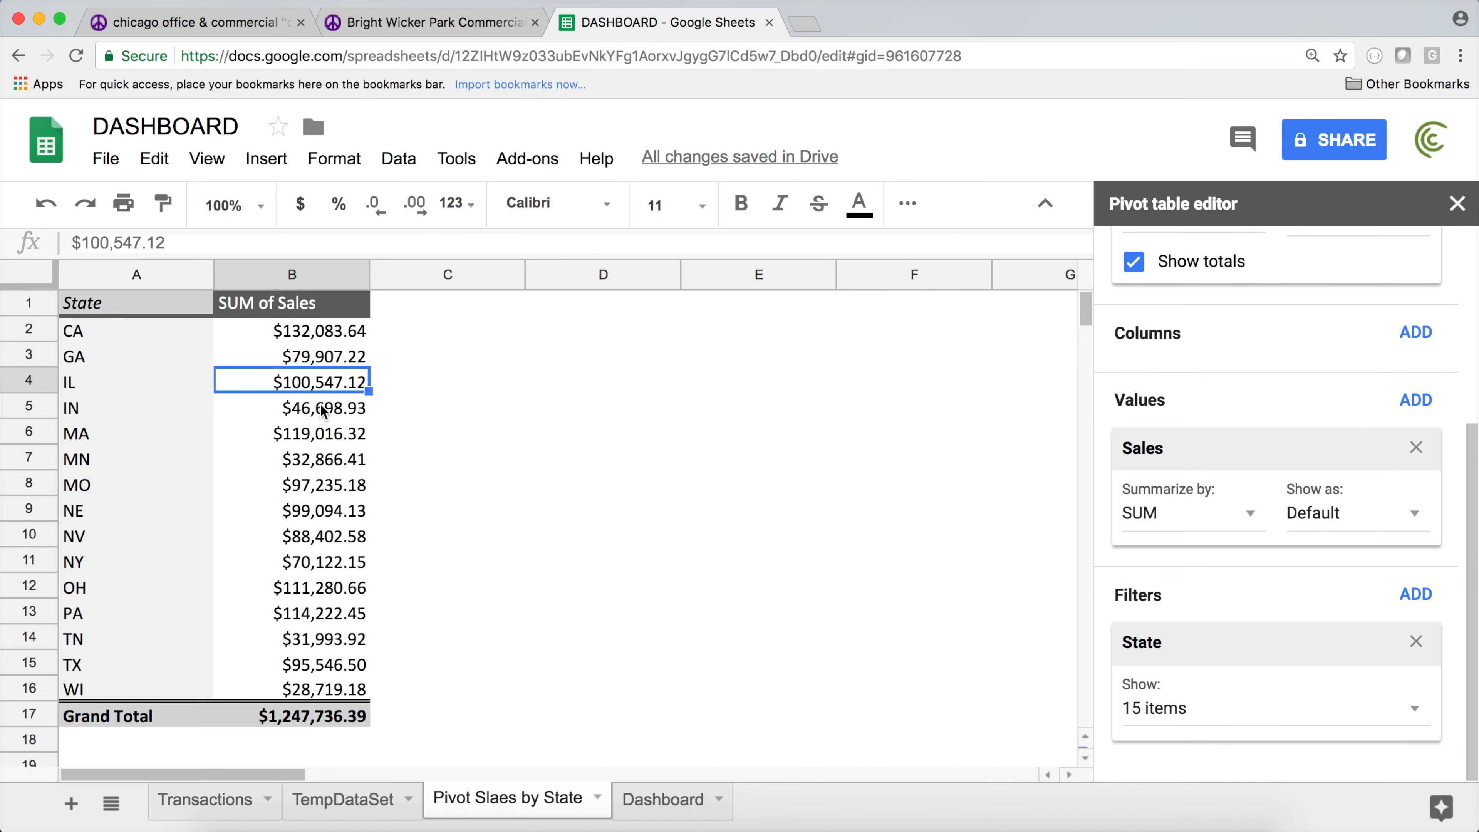
- Insert a chart of SUM of Sales by State from the state pivot table's data range A1:B16
left_click(145, 311)
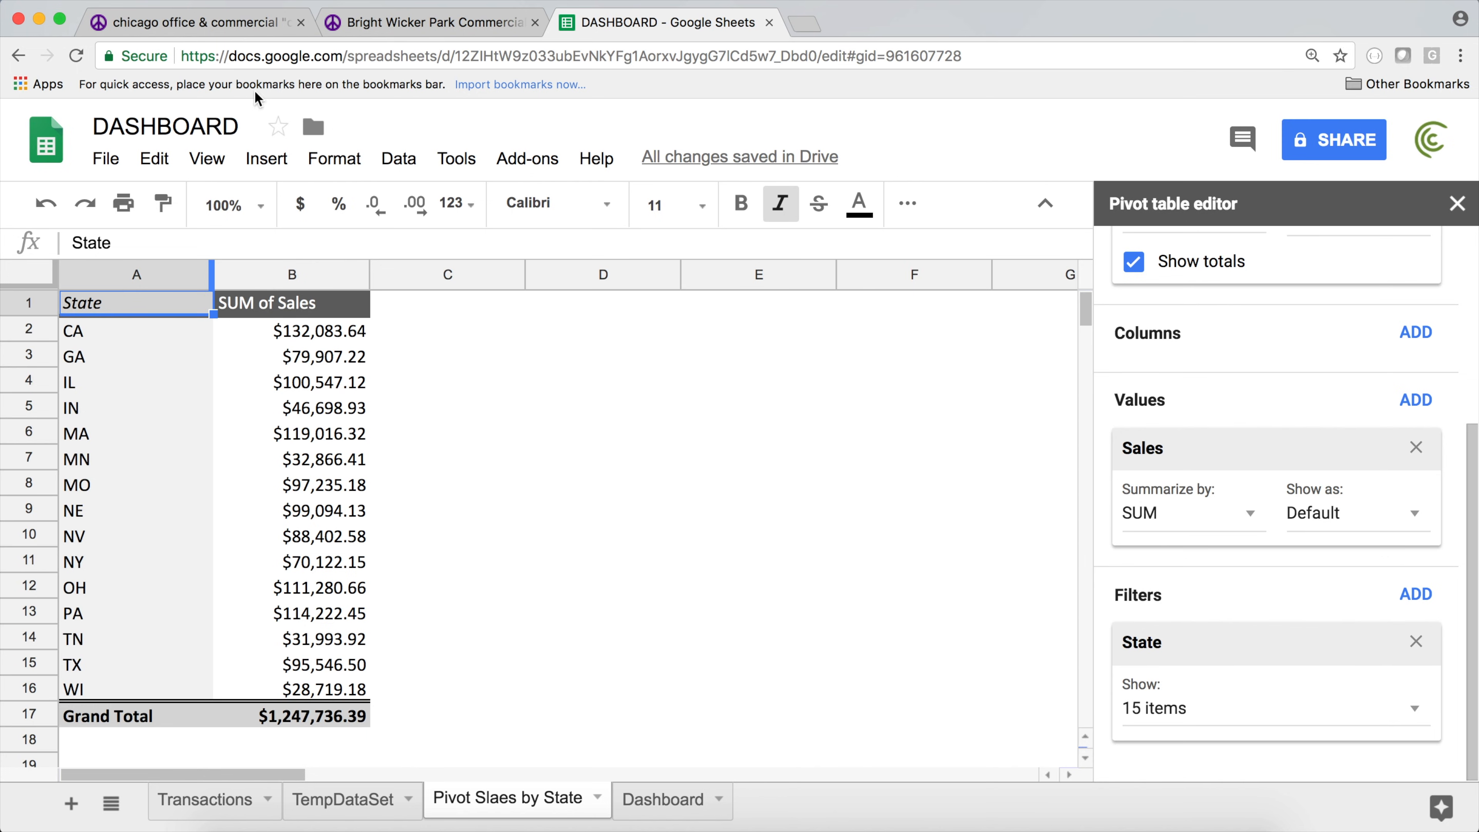
left_click(281, 166)
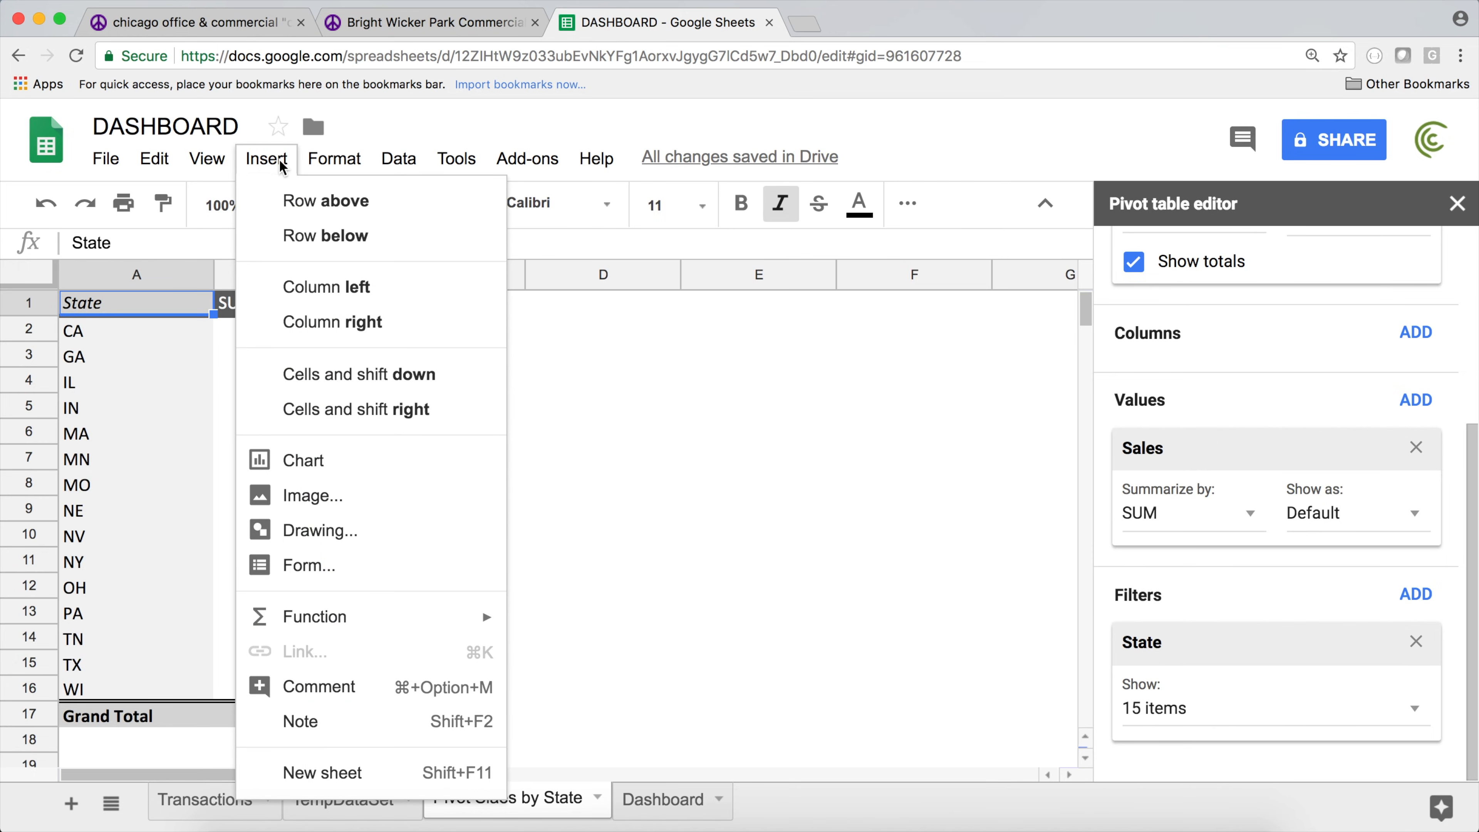
left_click(374, 465)
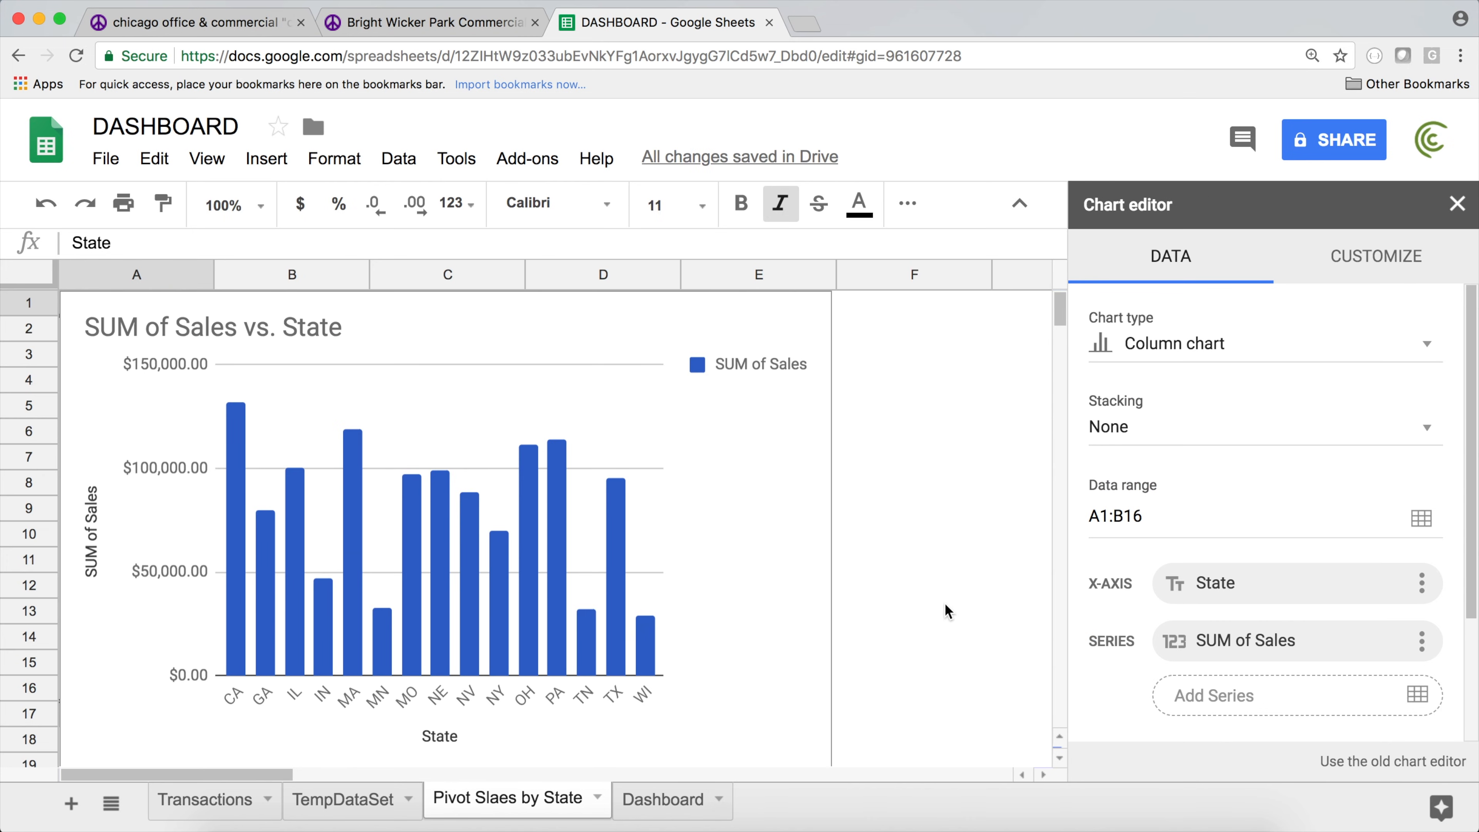
- Change the state sales chart from a column chart to a Geo chart
left_click(1306, 347)
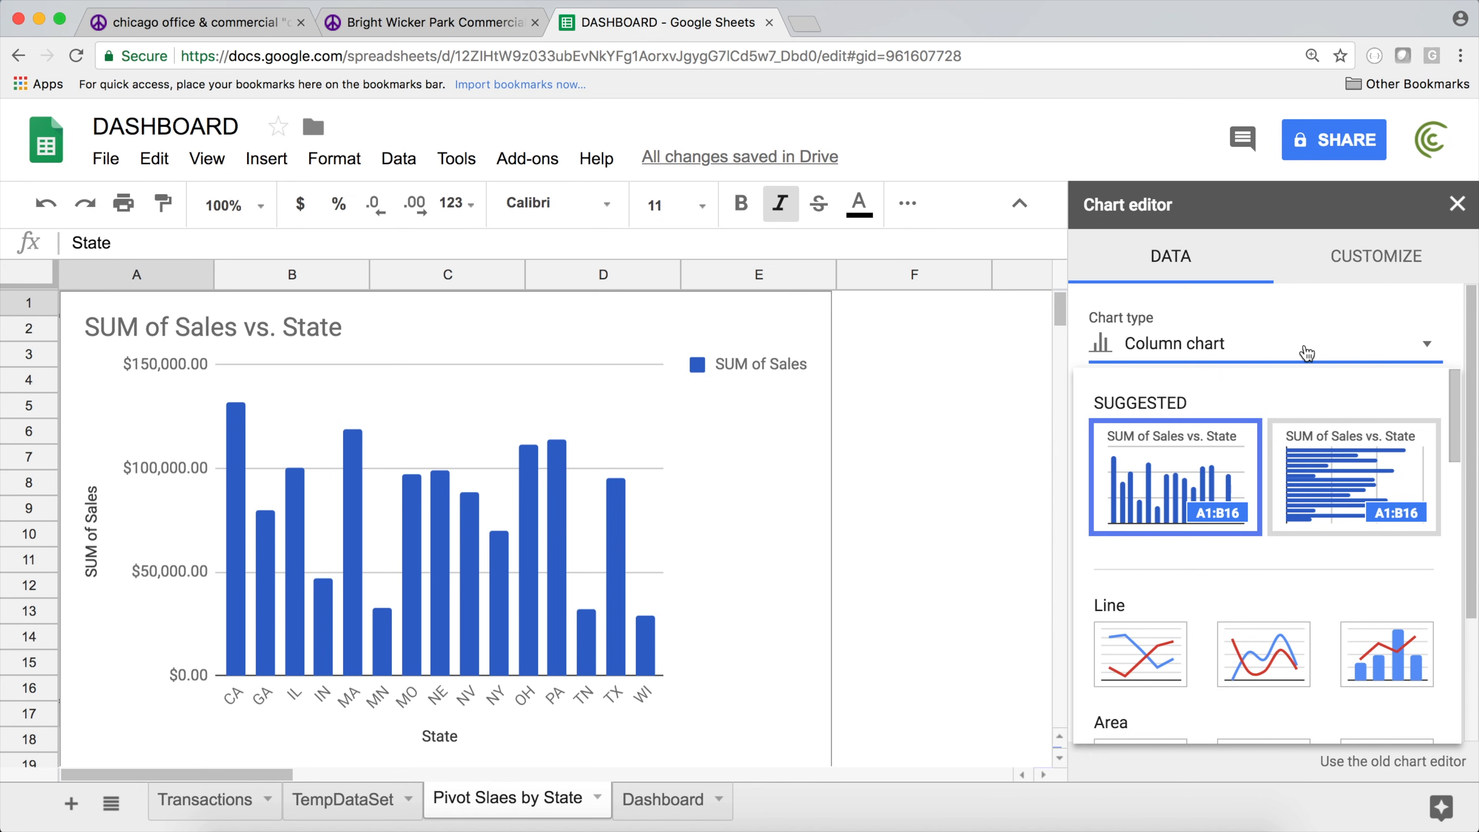
scroll(1332, 471, "down", 5)
scroll(1331, 471, "down", 6)
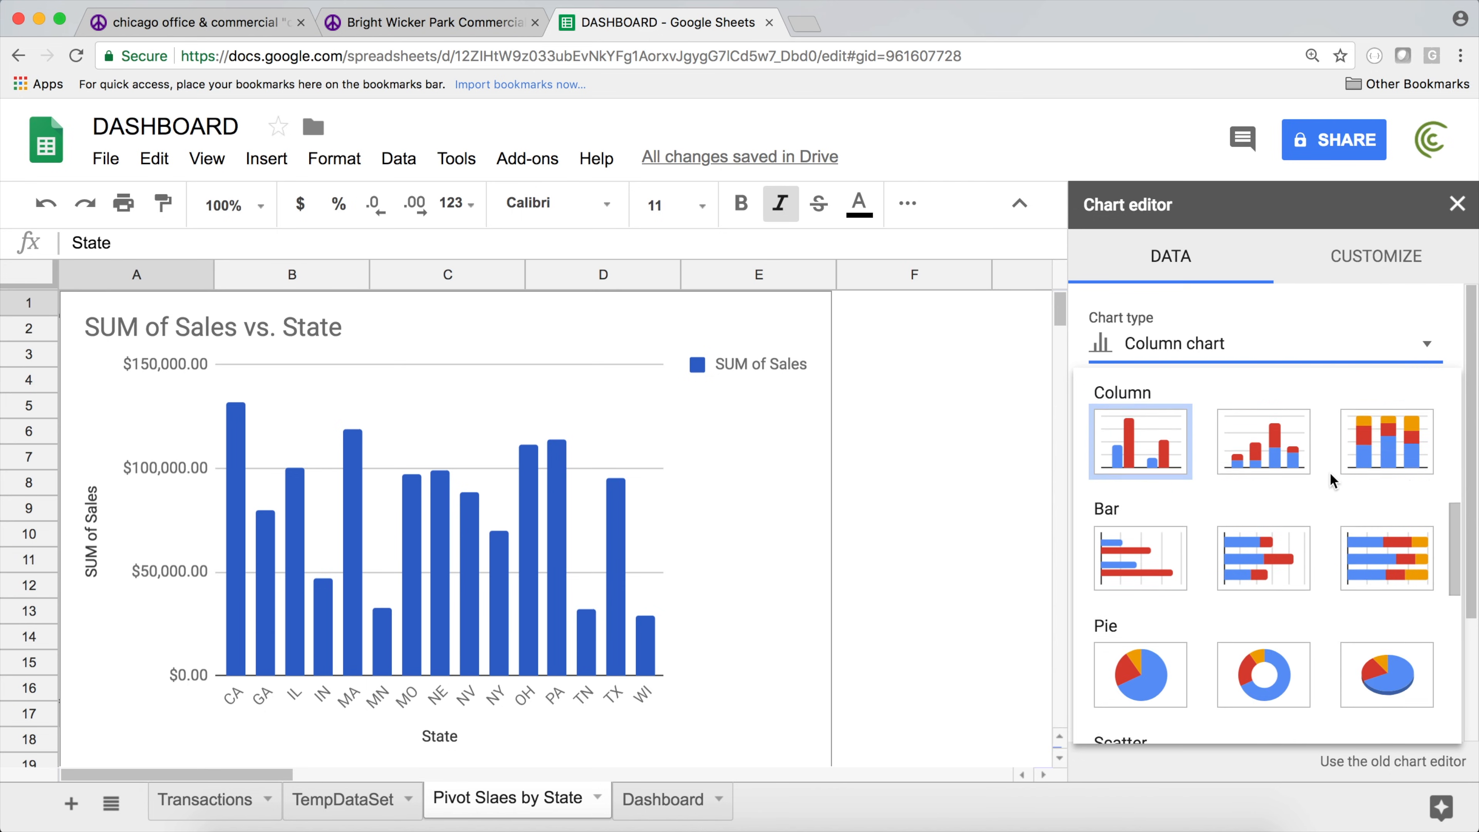
scroll(1330, 471, "down", 4)
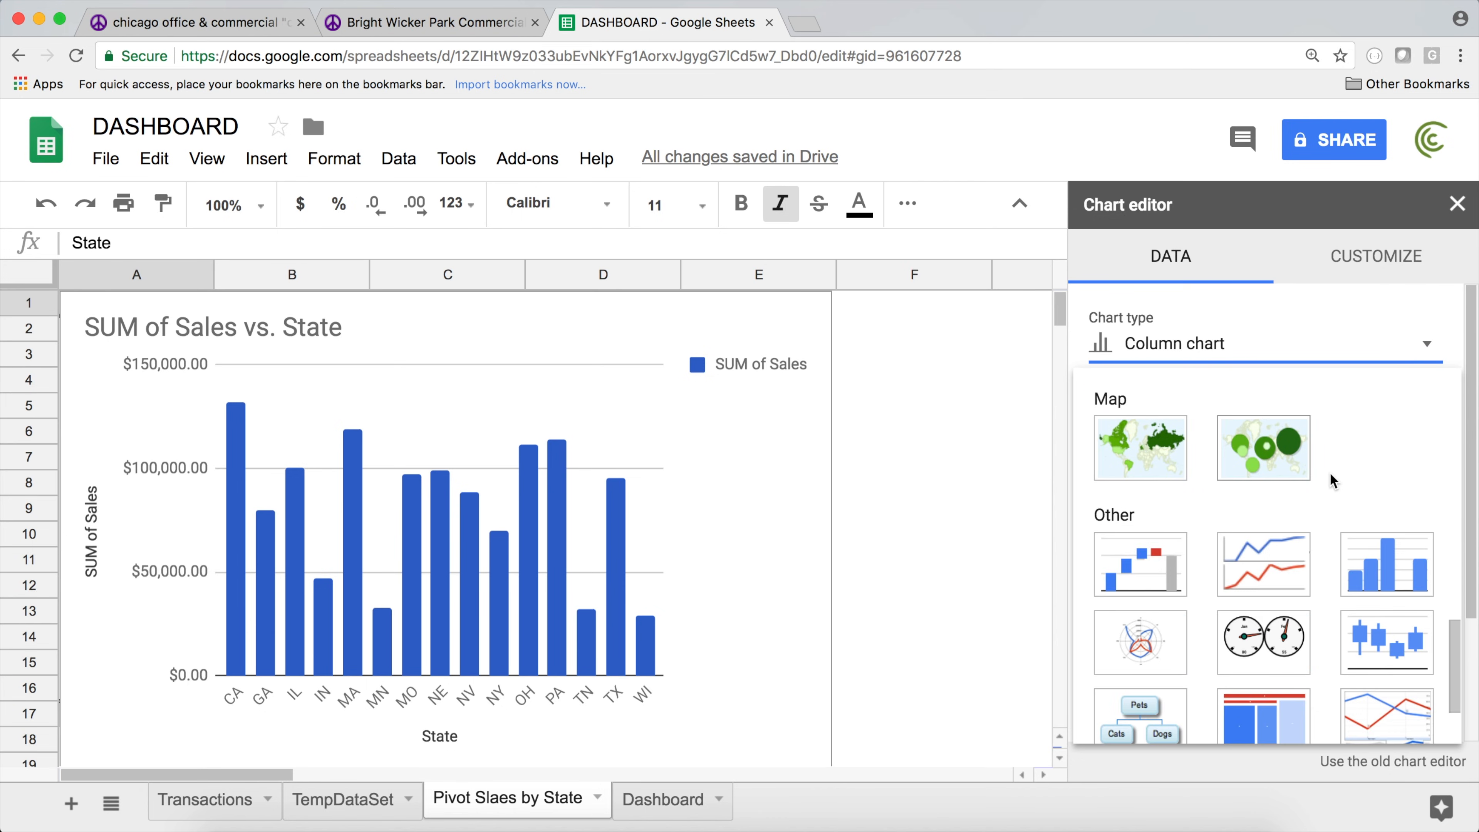
left_click(1159, 458)
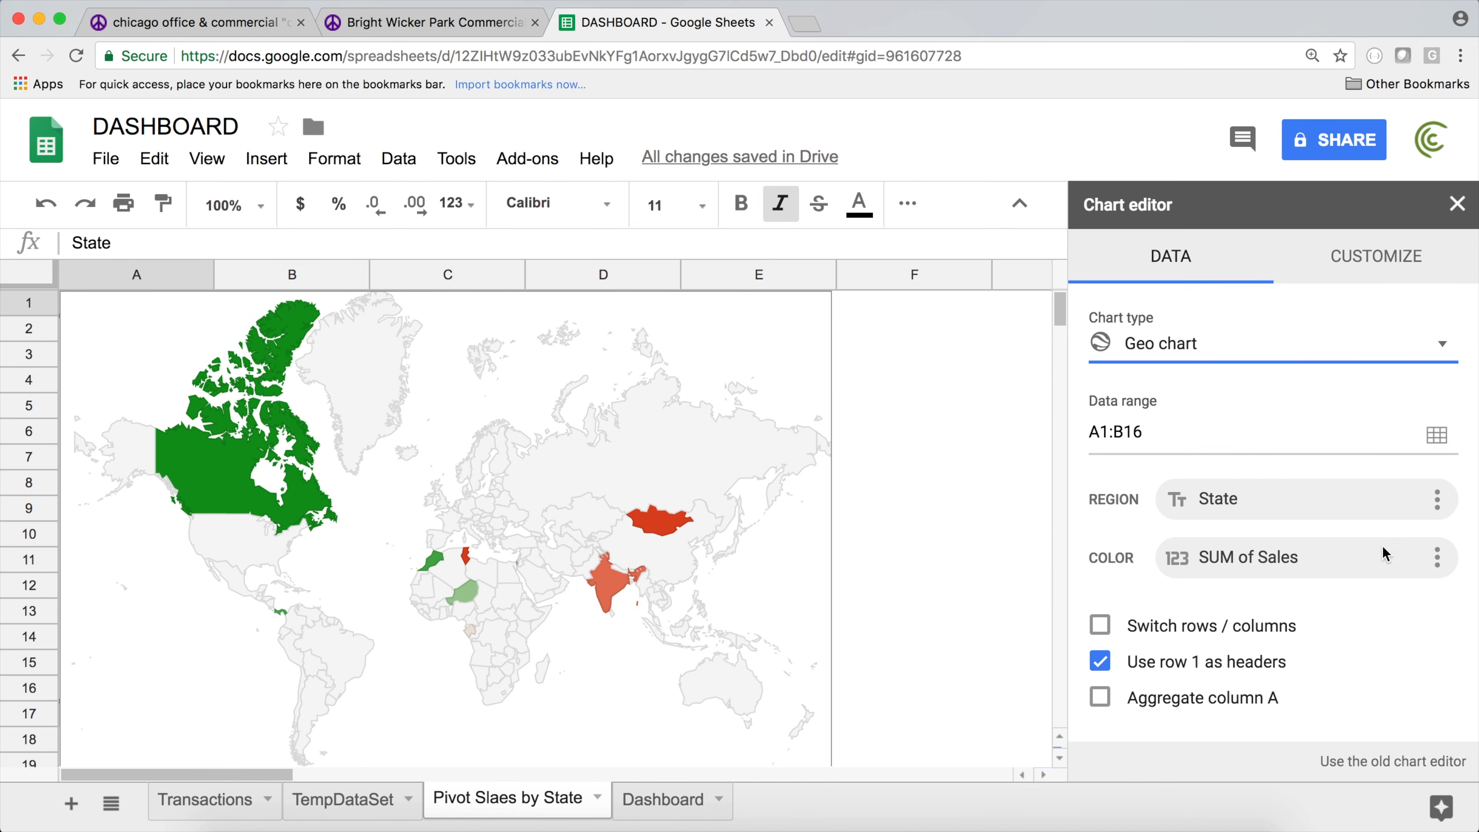
- Set the Geo chart's region to United States
left_click(797, 316)
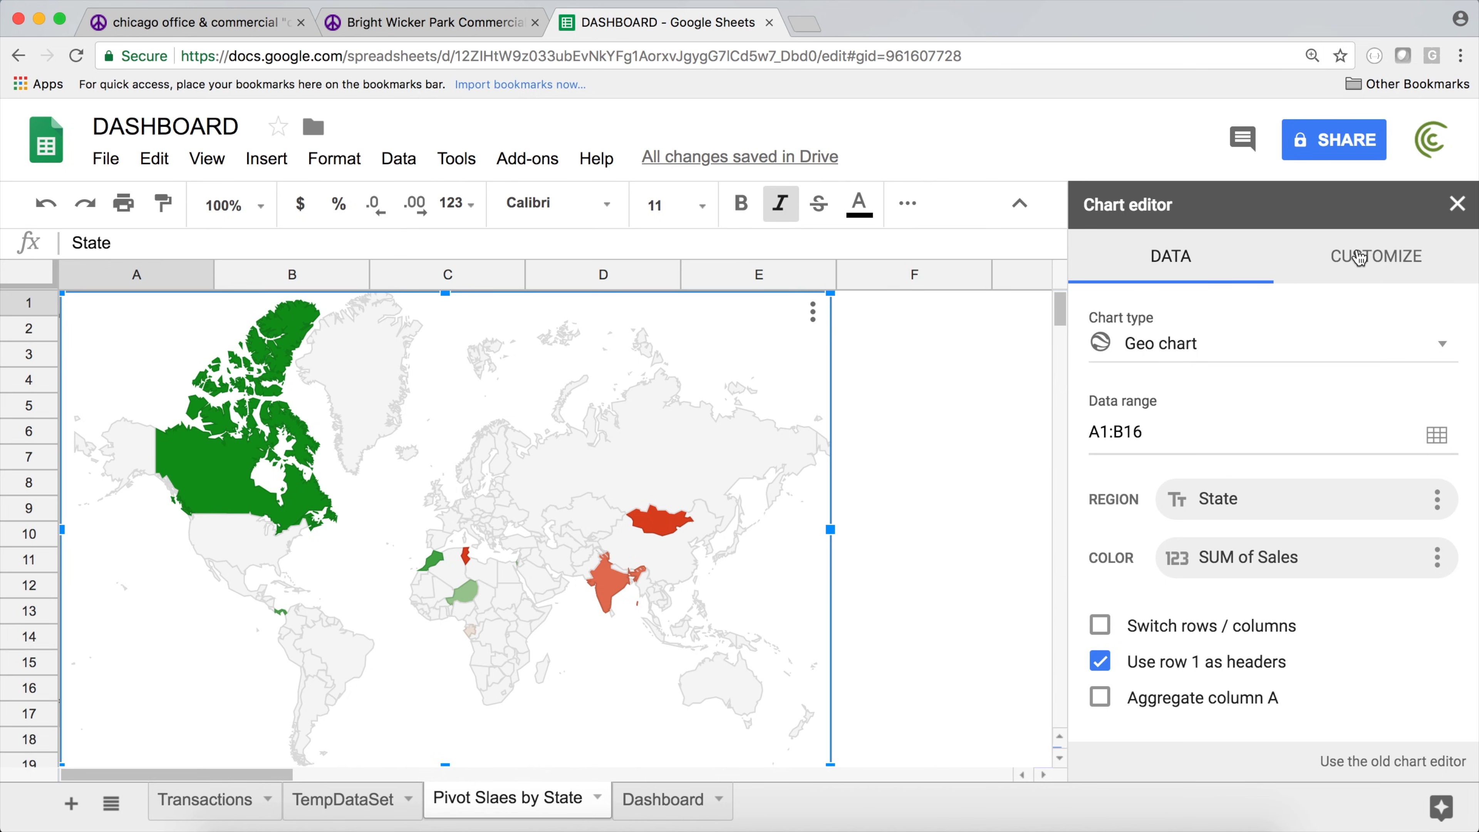
left_click(1359, 257)
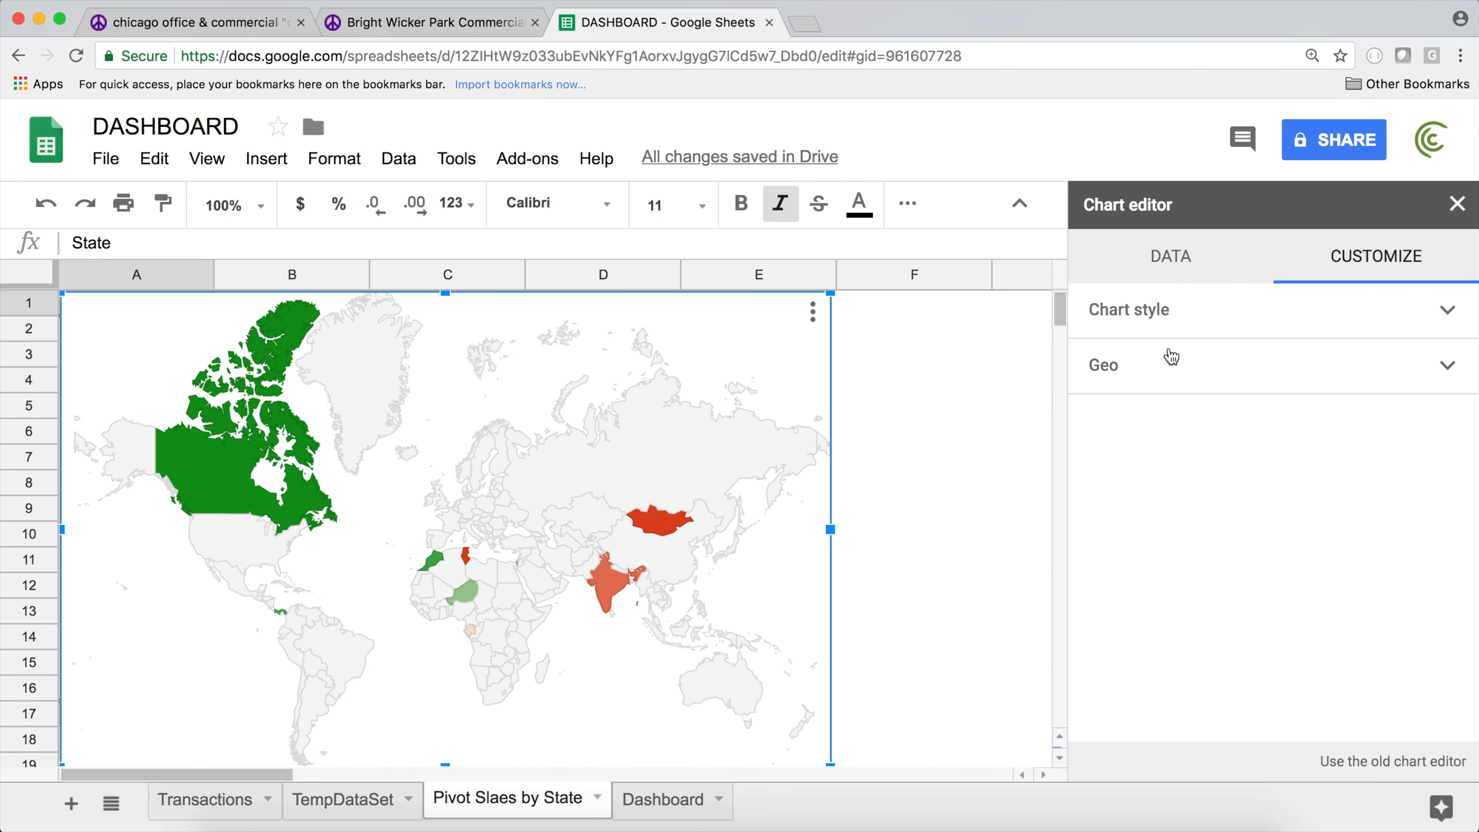
left_click(1185, 374)
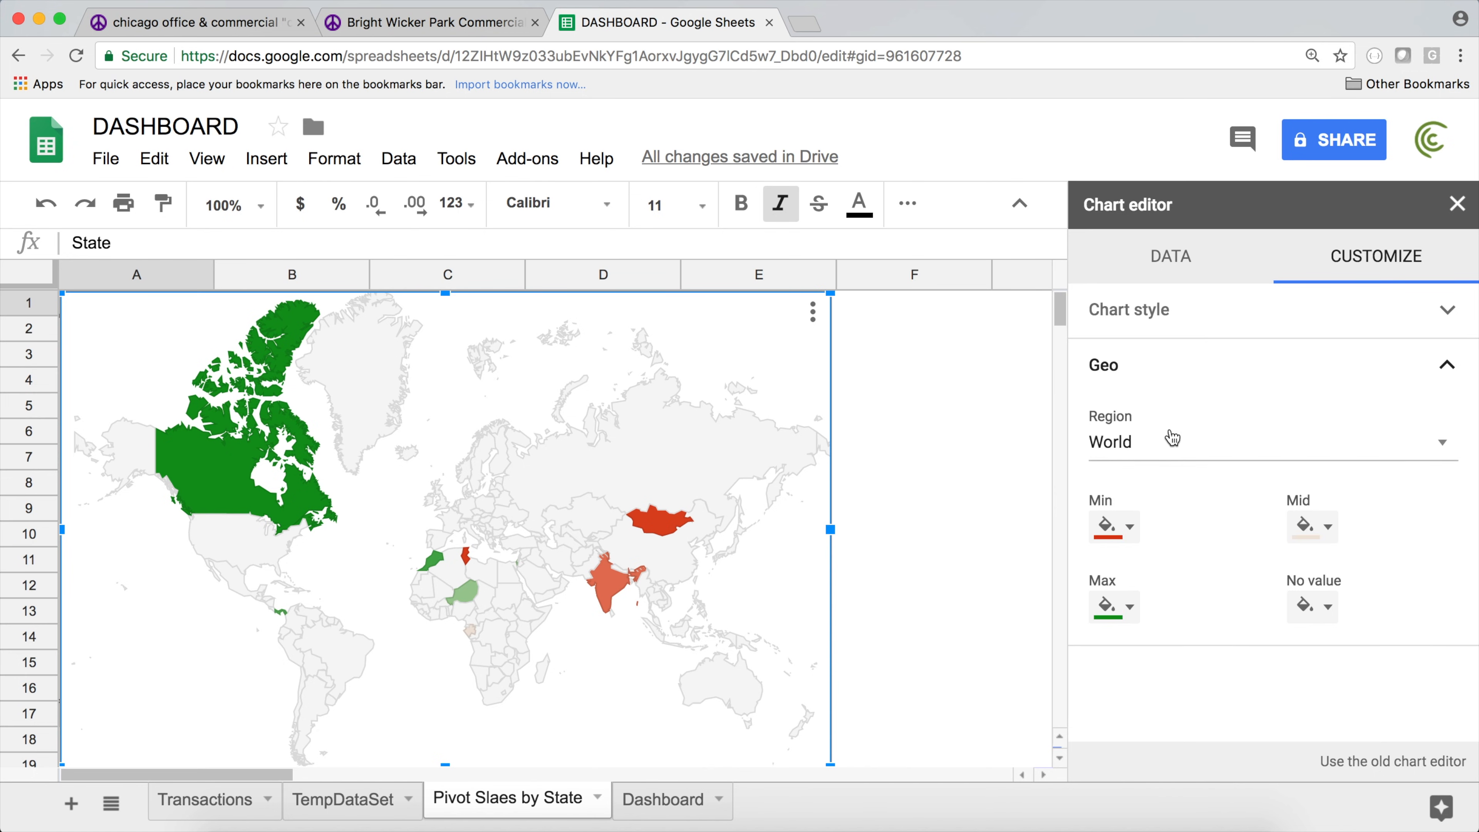
left_click(1211, 463)
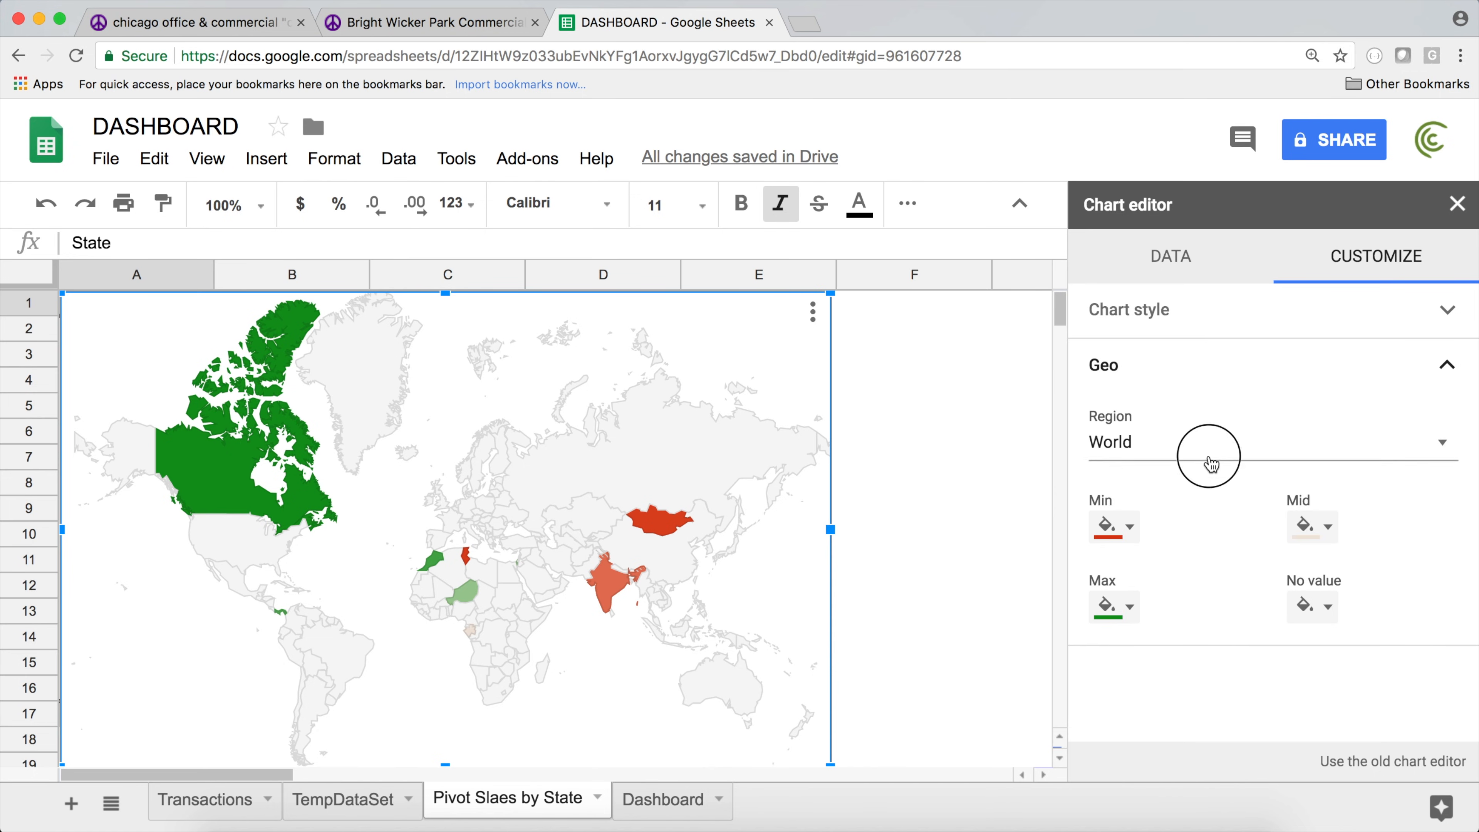
left_click(1214, 678)
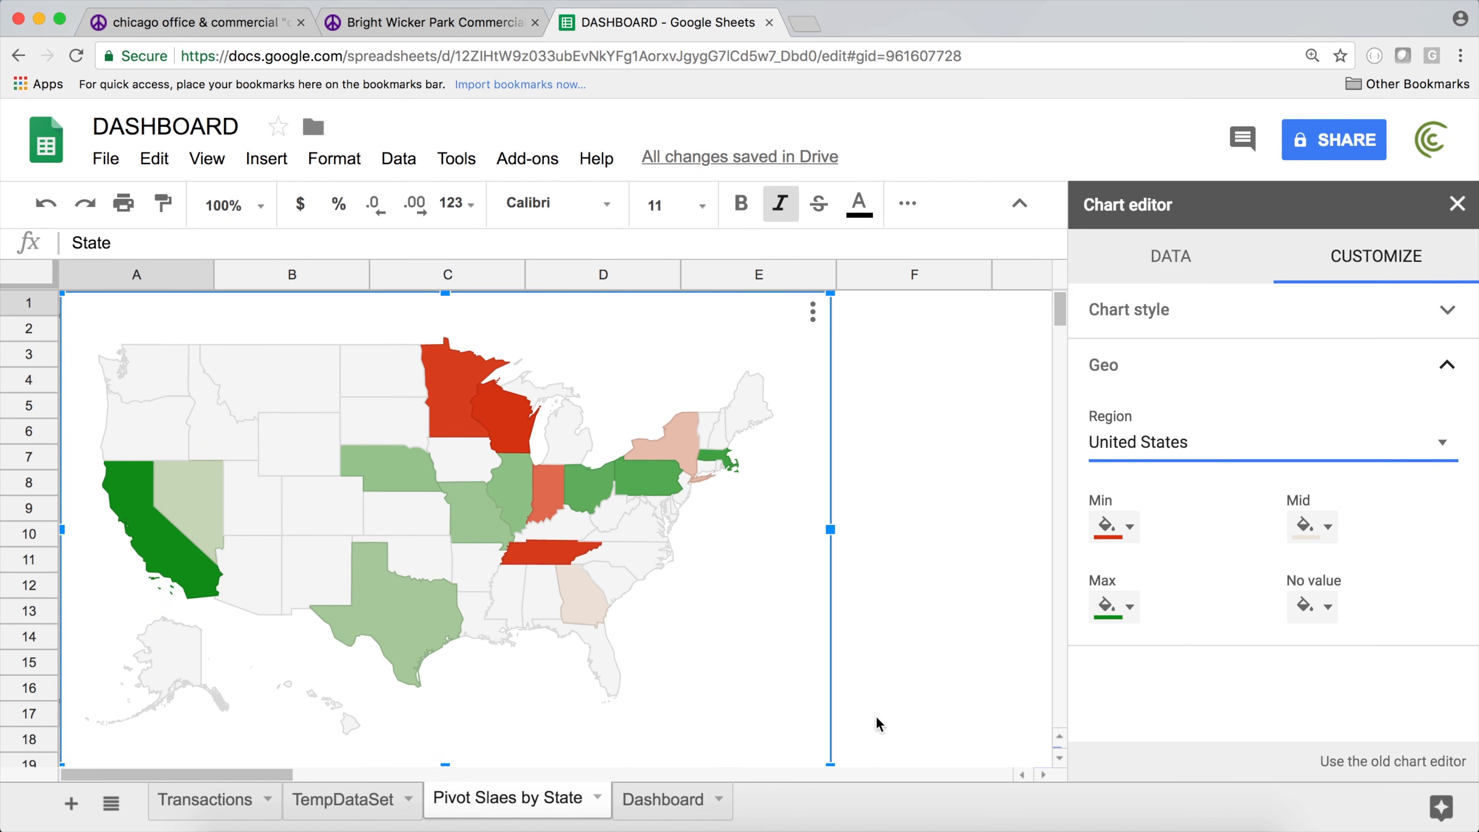
- Shrink the United States map chart and paste a copy of it into the Dashboard sheet beside the brand pivot table
left_click_drag(830, 765, 644, 565)
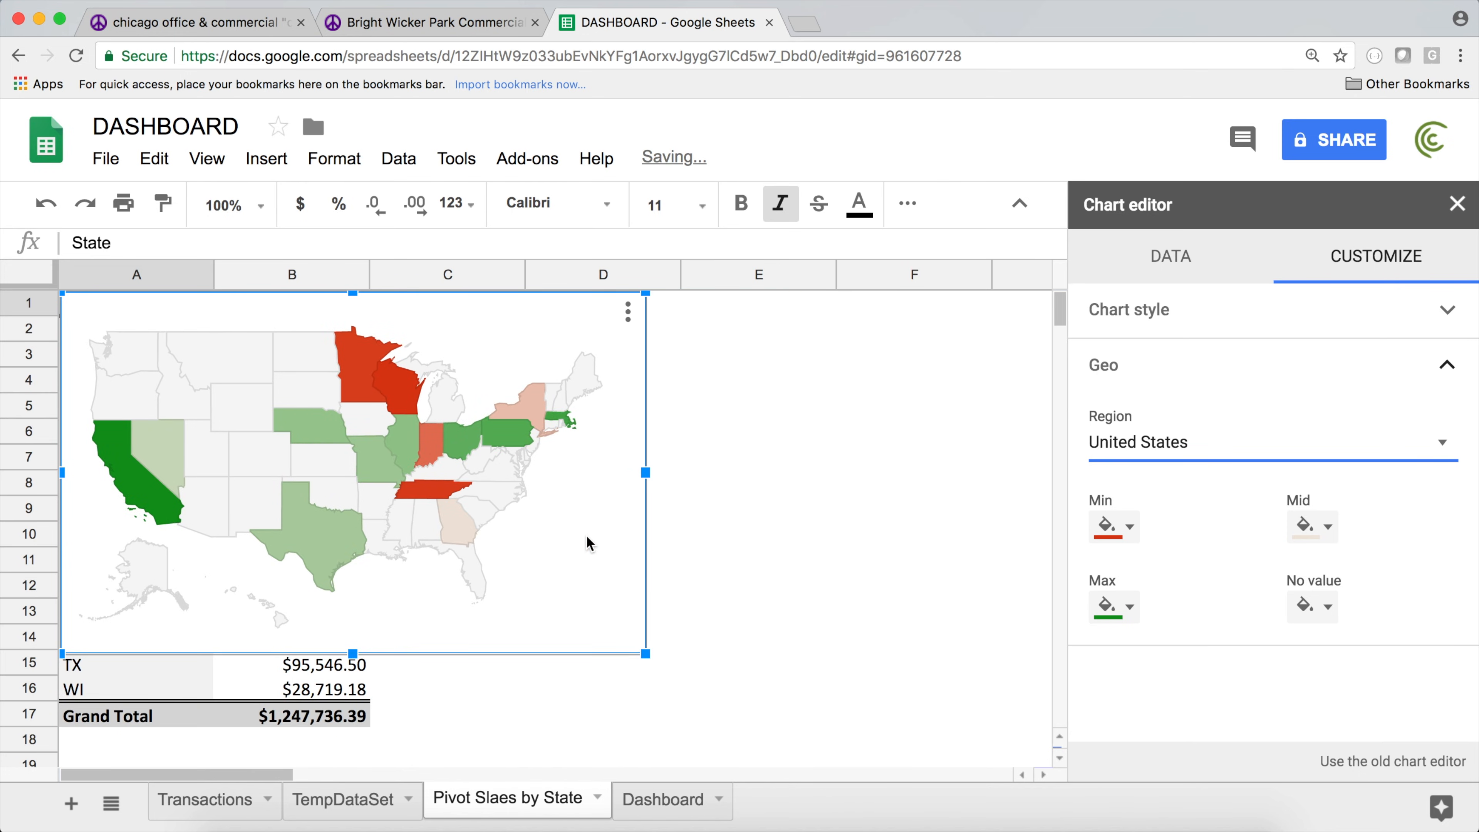
left_click(339, 328)
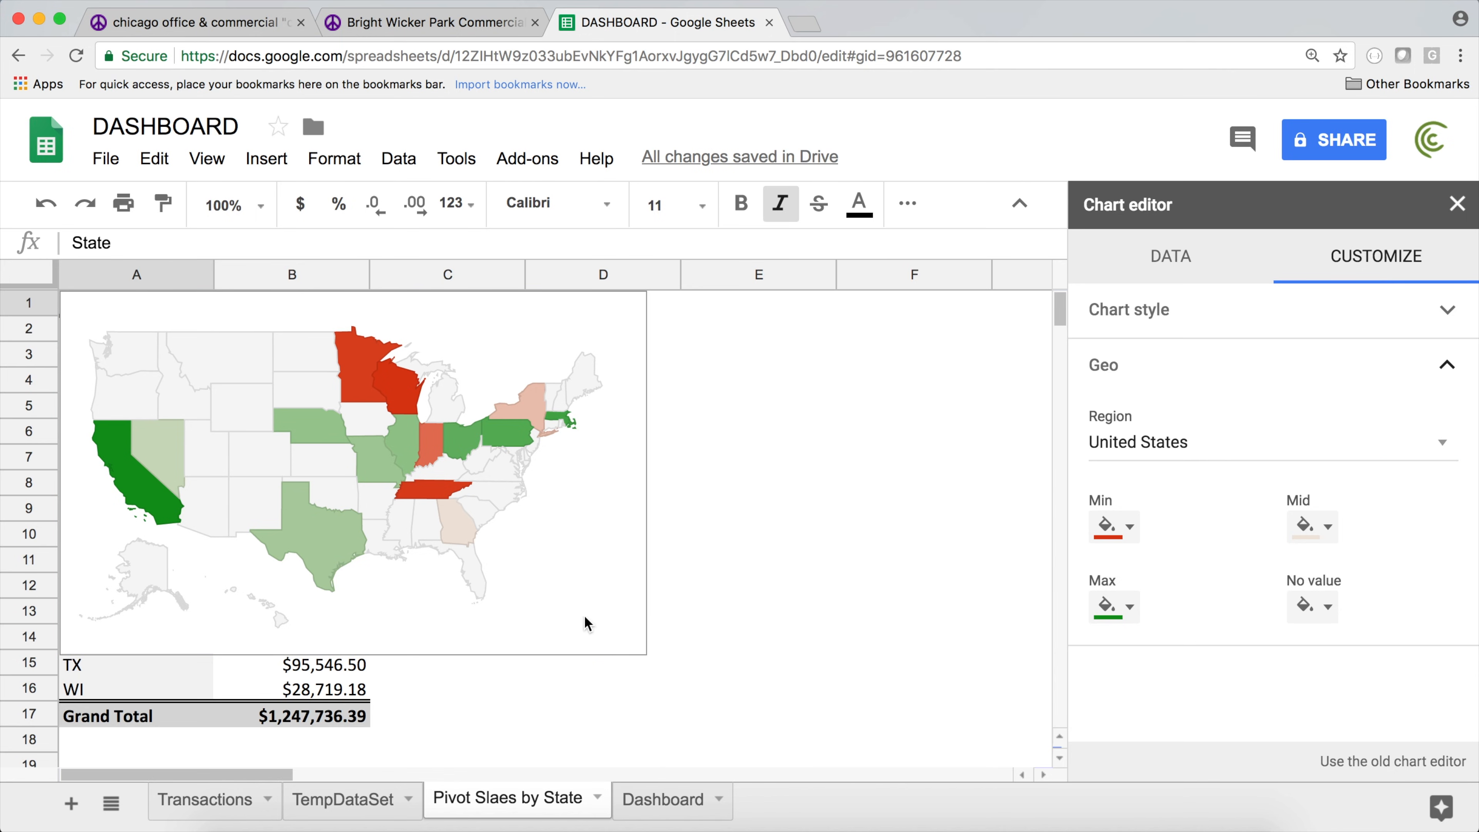
left_click(650, 810)
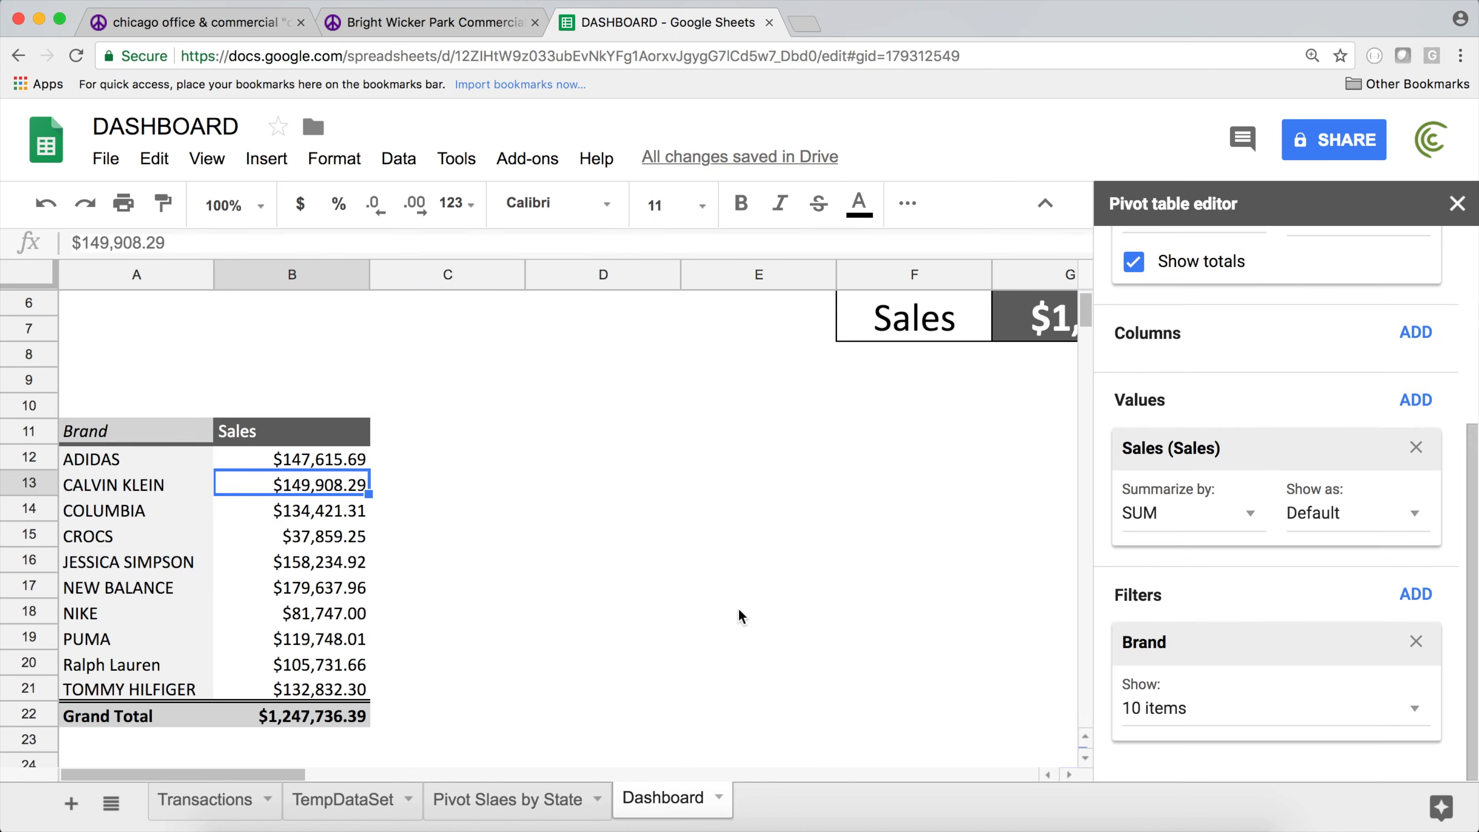
left_click(522, 469)
key("ctrl+v")
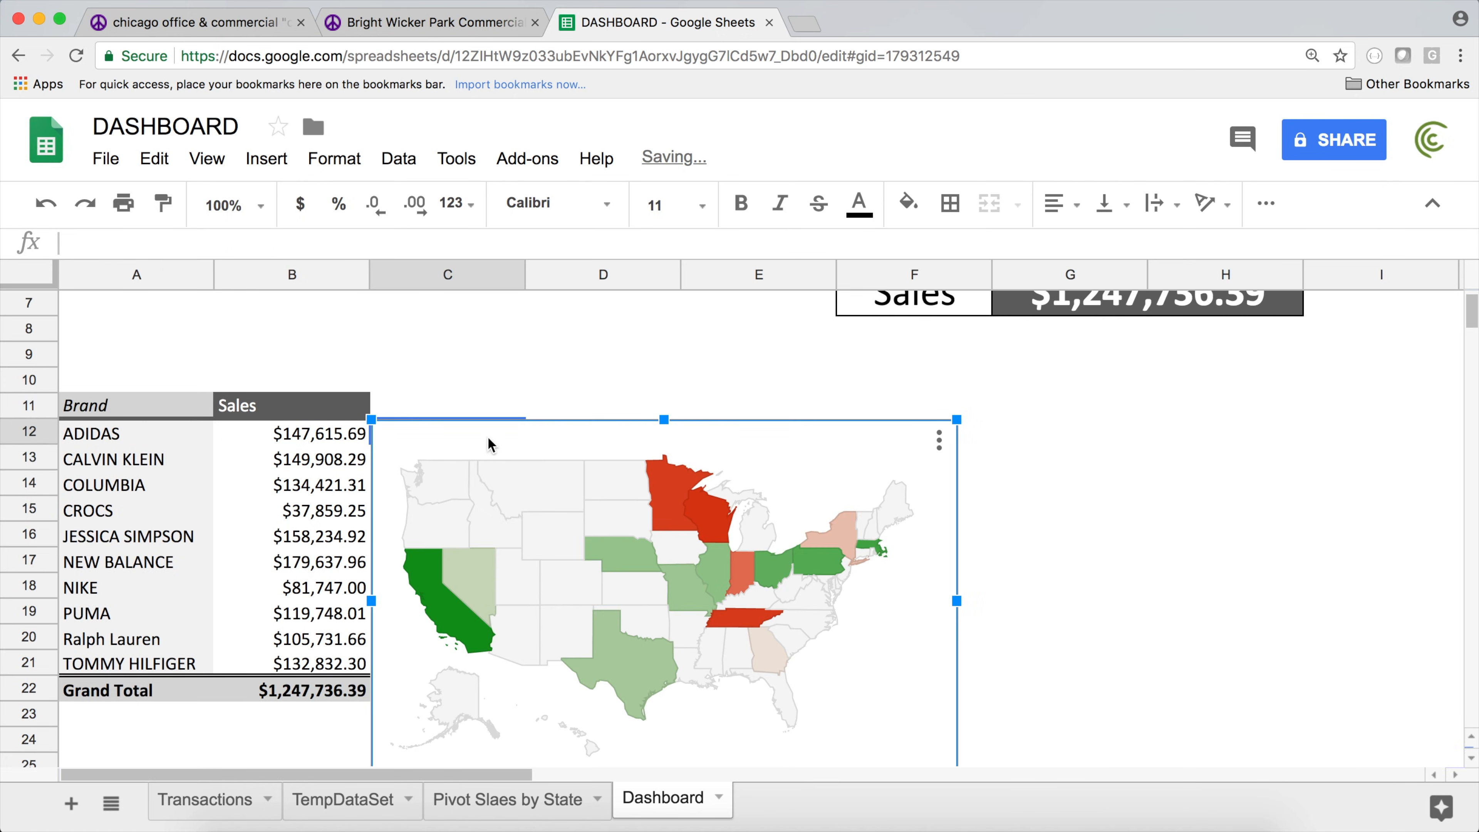
- Reduce the pasted map's size and place it between the brand pivot table and the Sales total, starting around row 12
left_click_drag(504, 441, 751, 393)
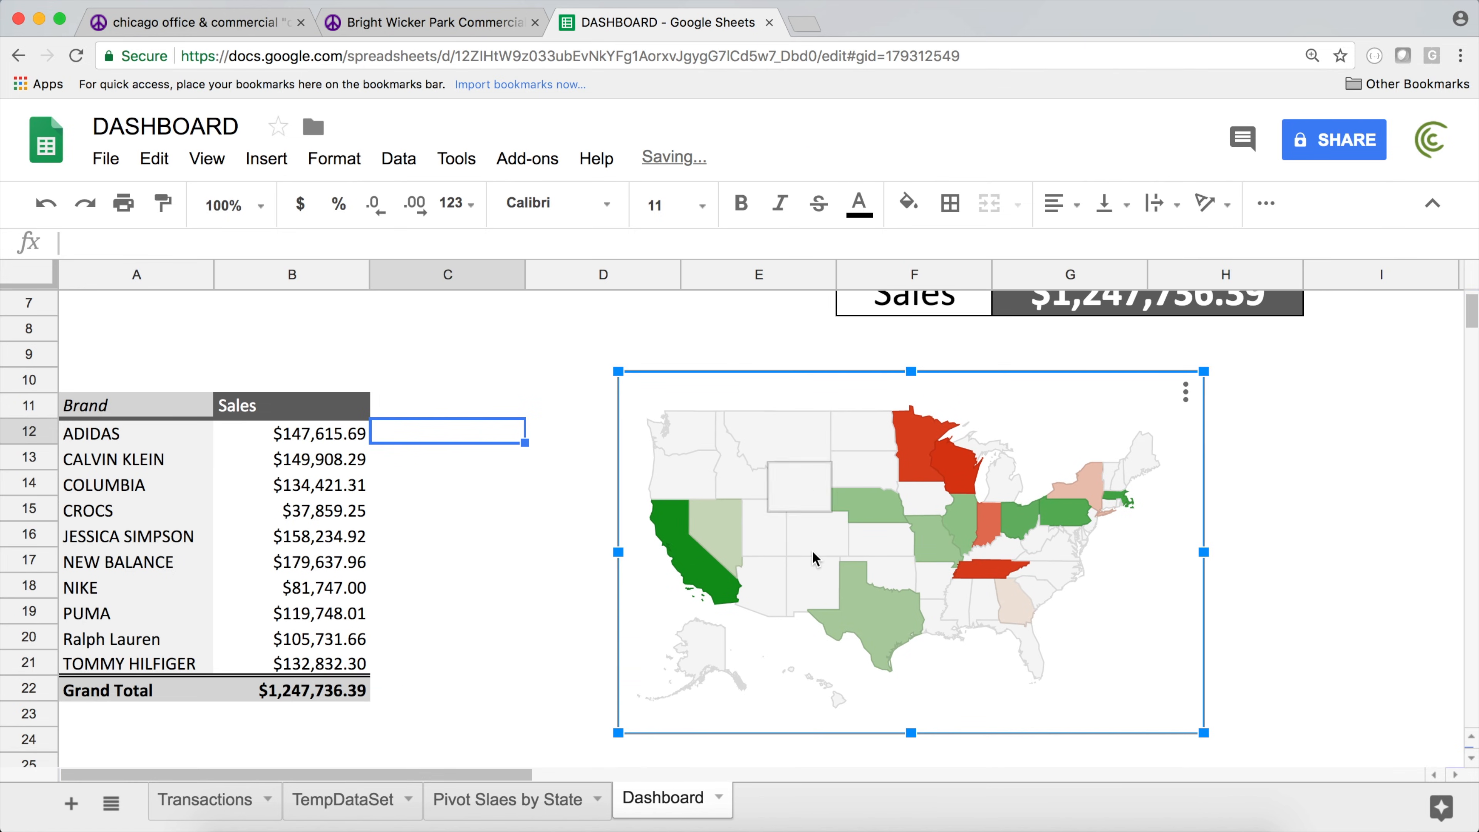
left_click_drag(612, 737, 780, 629)
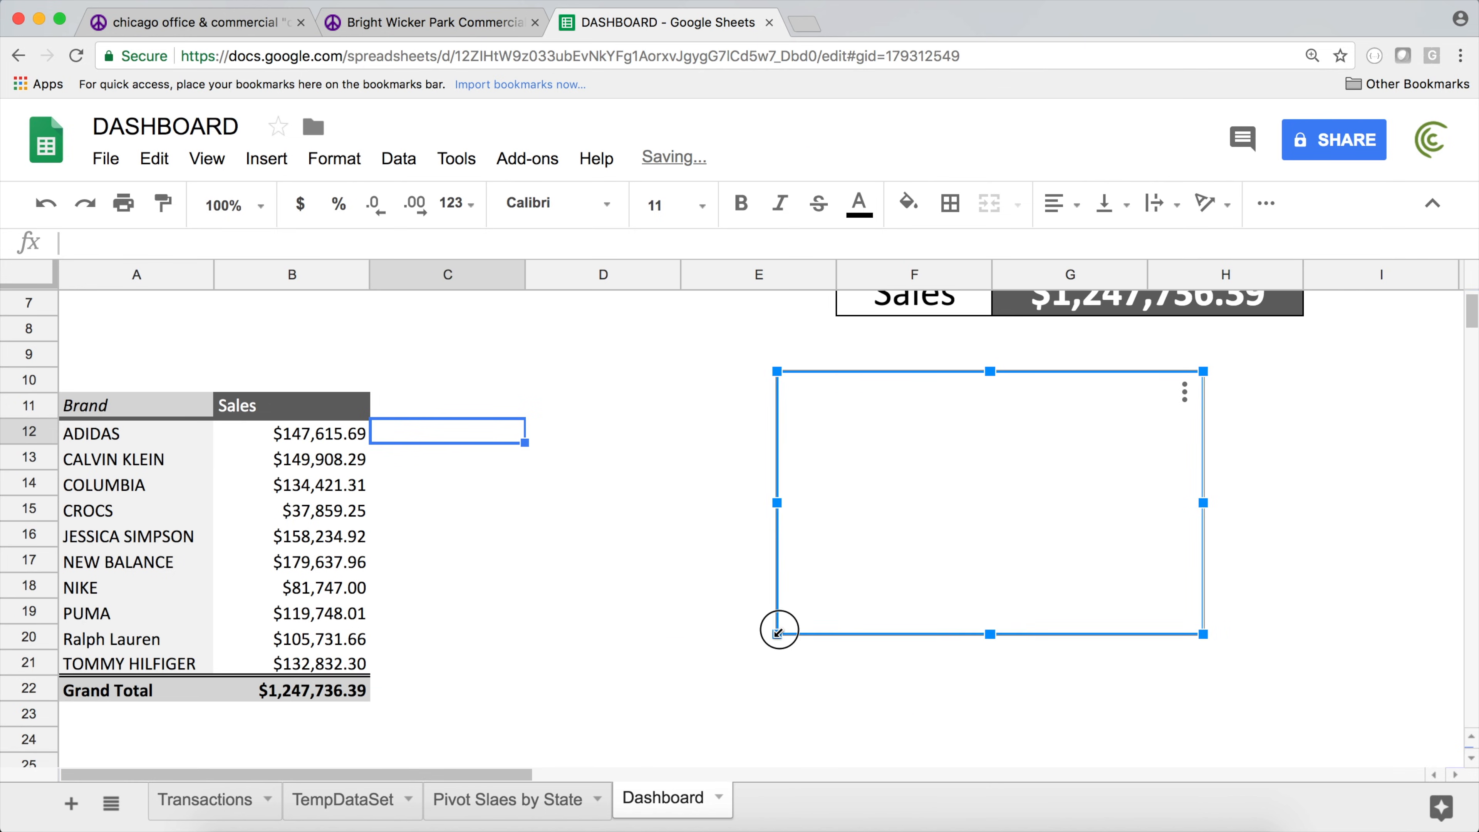
scroll(813, 617, "up", 3)
scroll(814, 617, "up", 3)
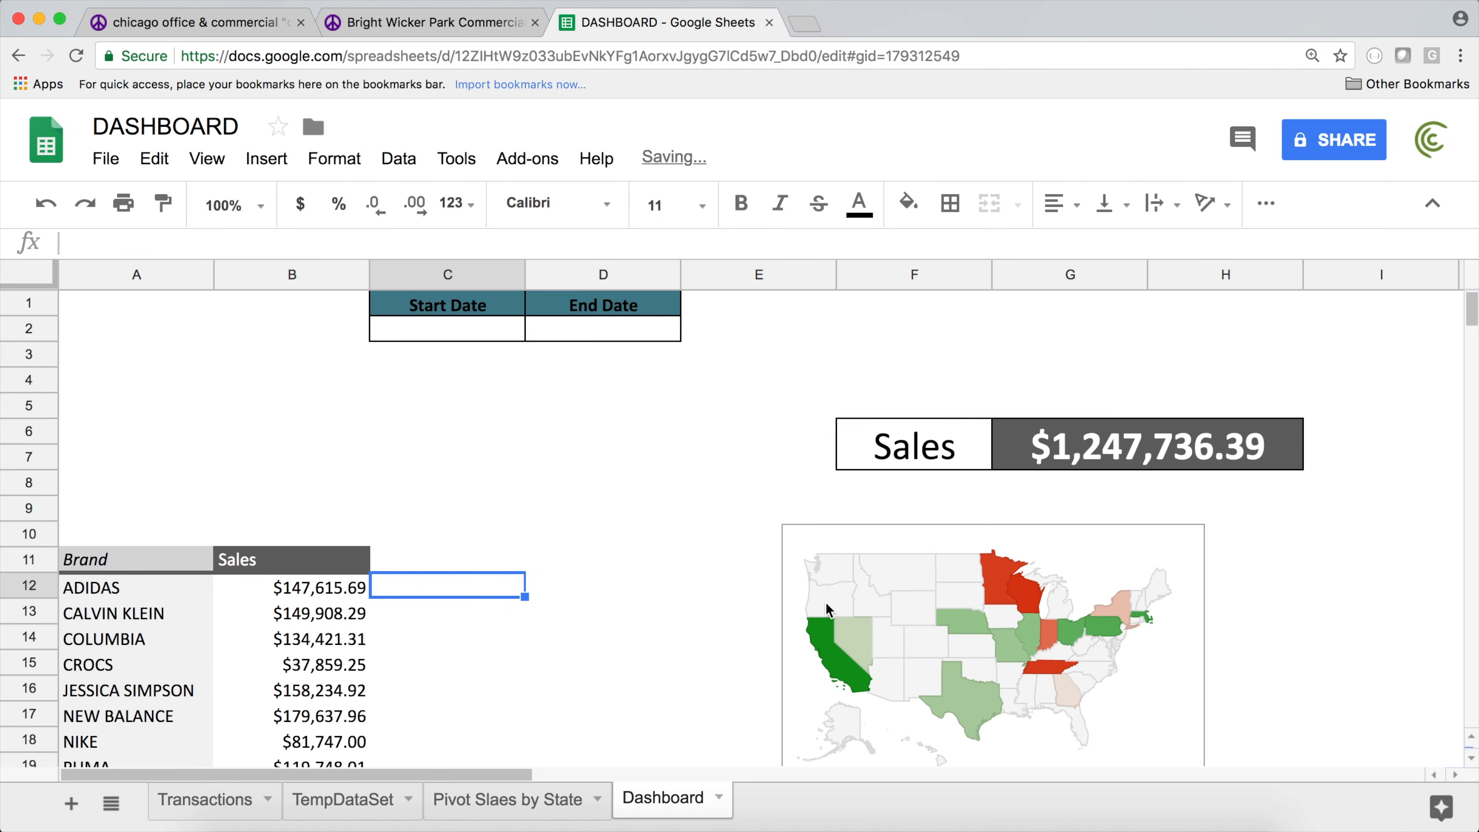
left_click(1002, 557)
left_click_drag(1013, 552, 530, 606)
- Enter the title "Total Sales by State" in Dashboard cell D11, above the map
left_click(523, 557)
left_click(584, 564)
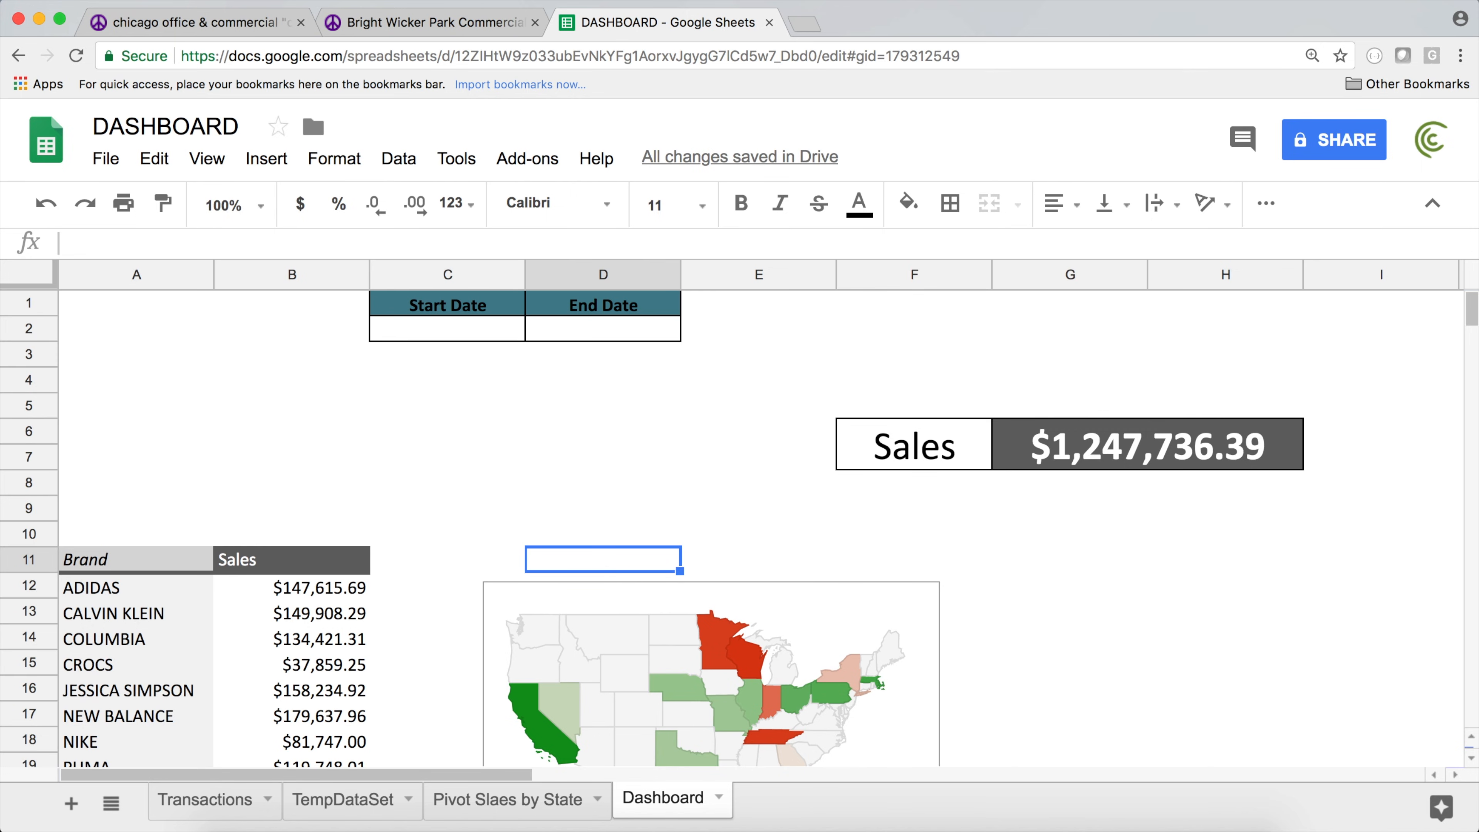
type("Total Sales by State")
key("Return")
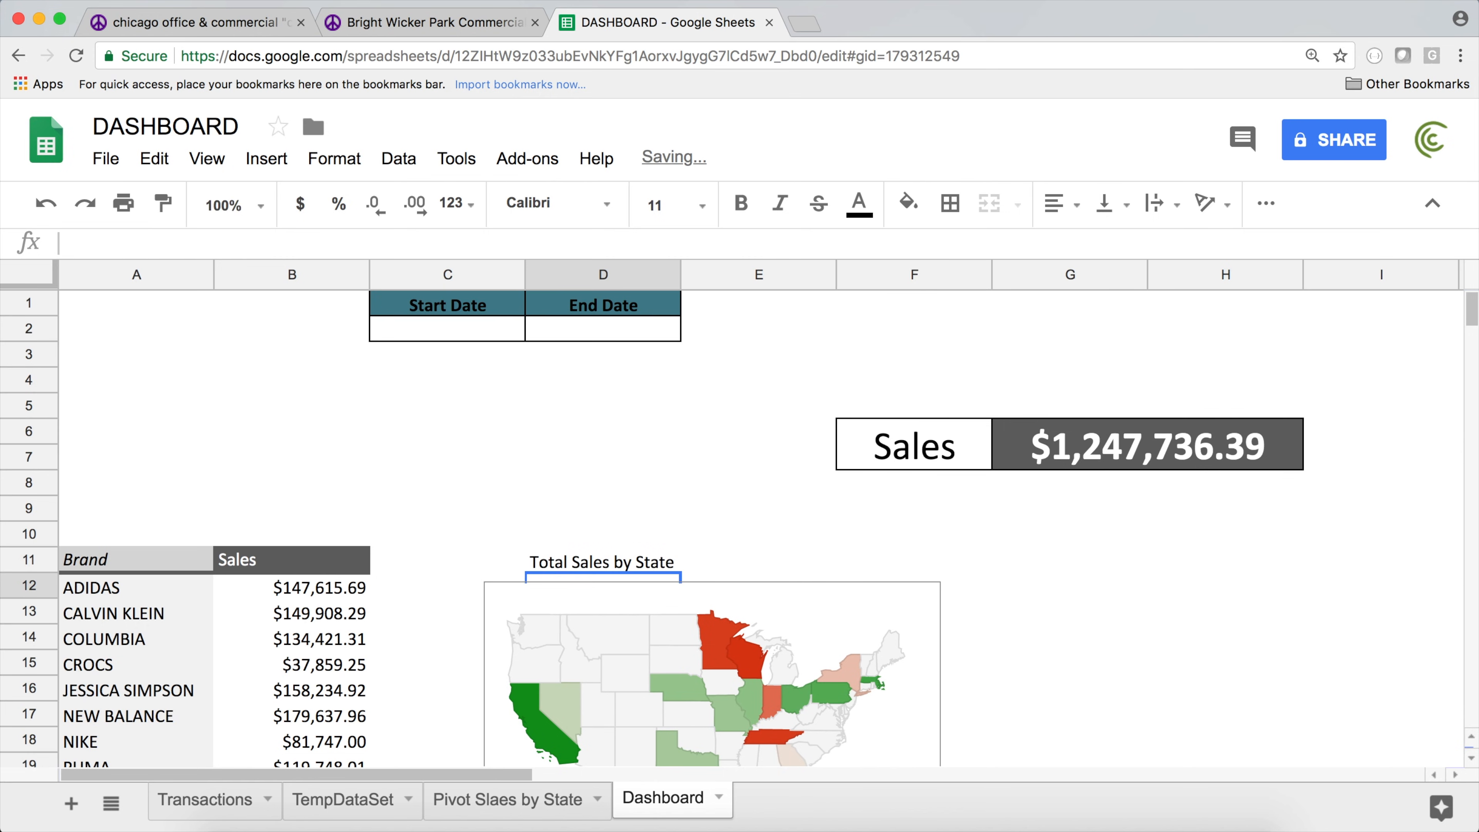
- Merge D10:F11 for the map title and format it bold at font size 18
left_click(681, 204)
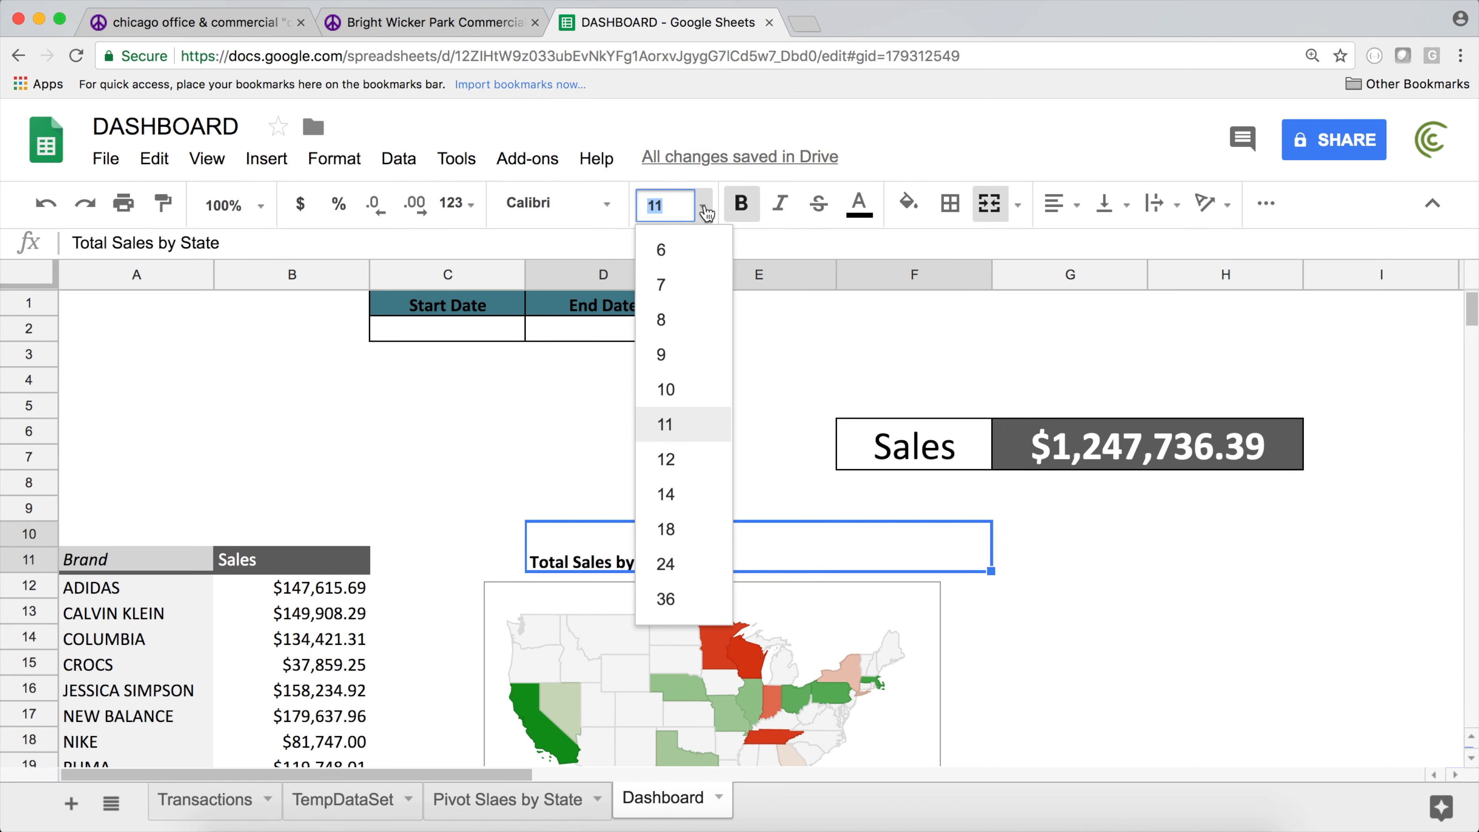
left_click(670, 564)
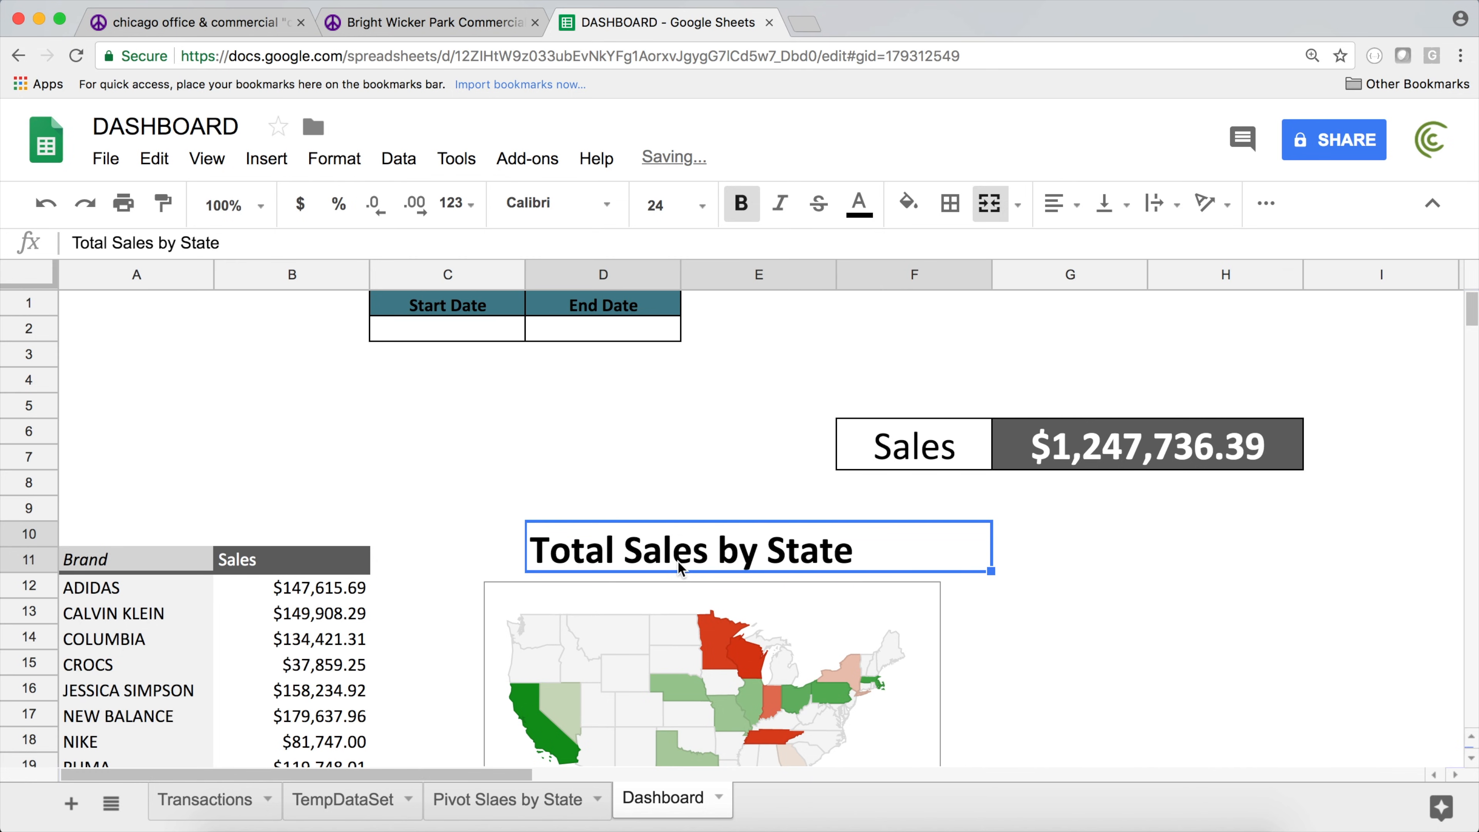
left_click(697, 212)
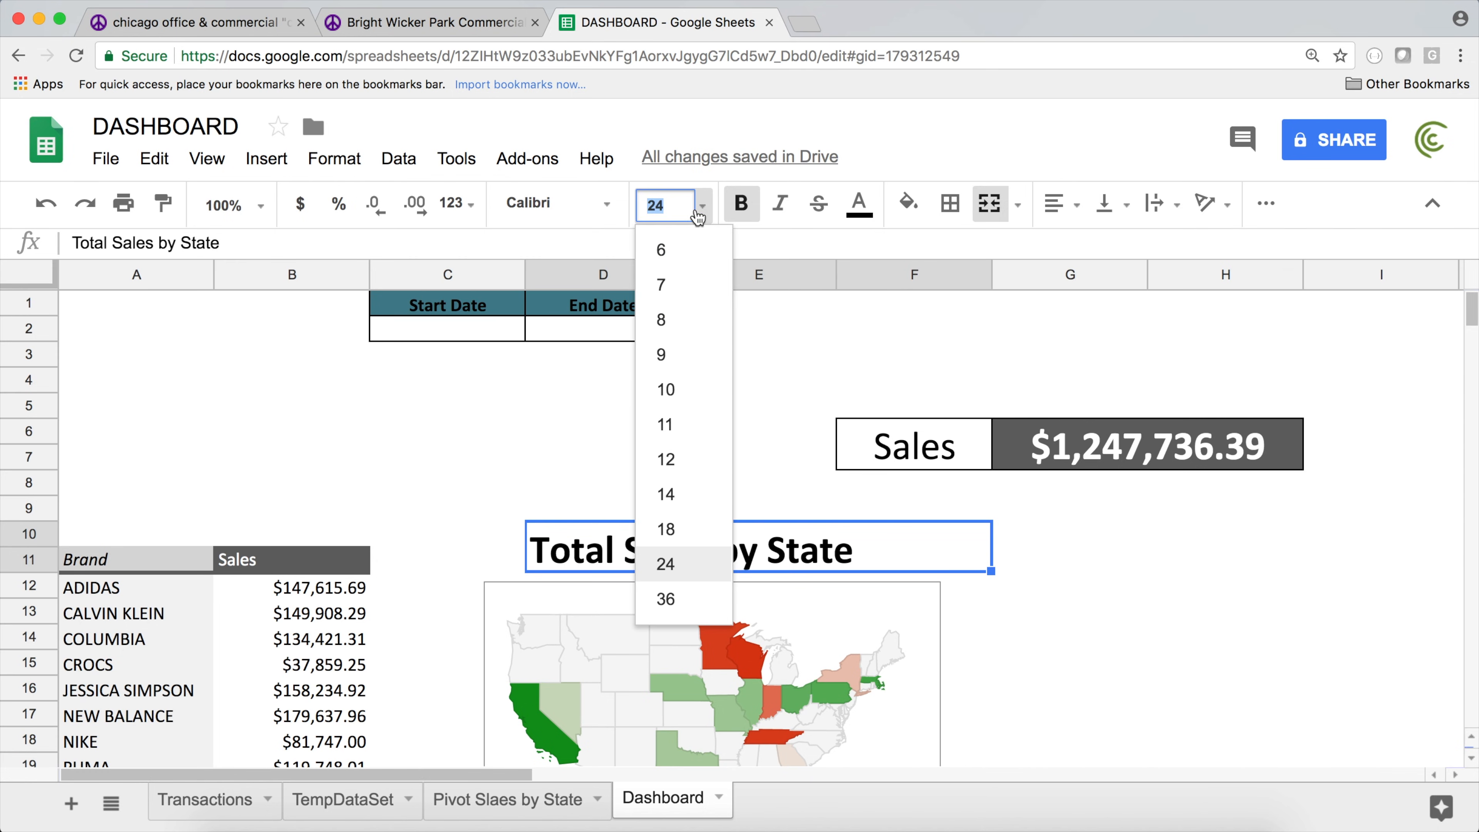
left_click(686, 529)
- Make the Dashboard map slightly smaller and position it directly beneath the "Total Sales by State" title
scroll(687, 542, "down", 4)
left_click(854, 407)
left_click_drag(834, 411, 802, 401)
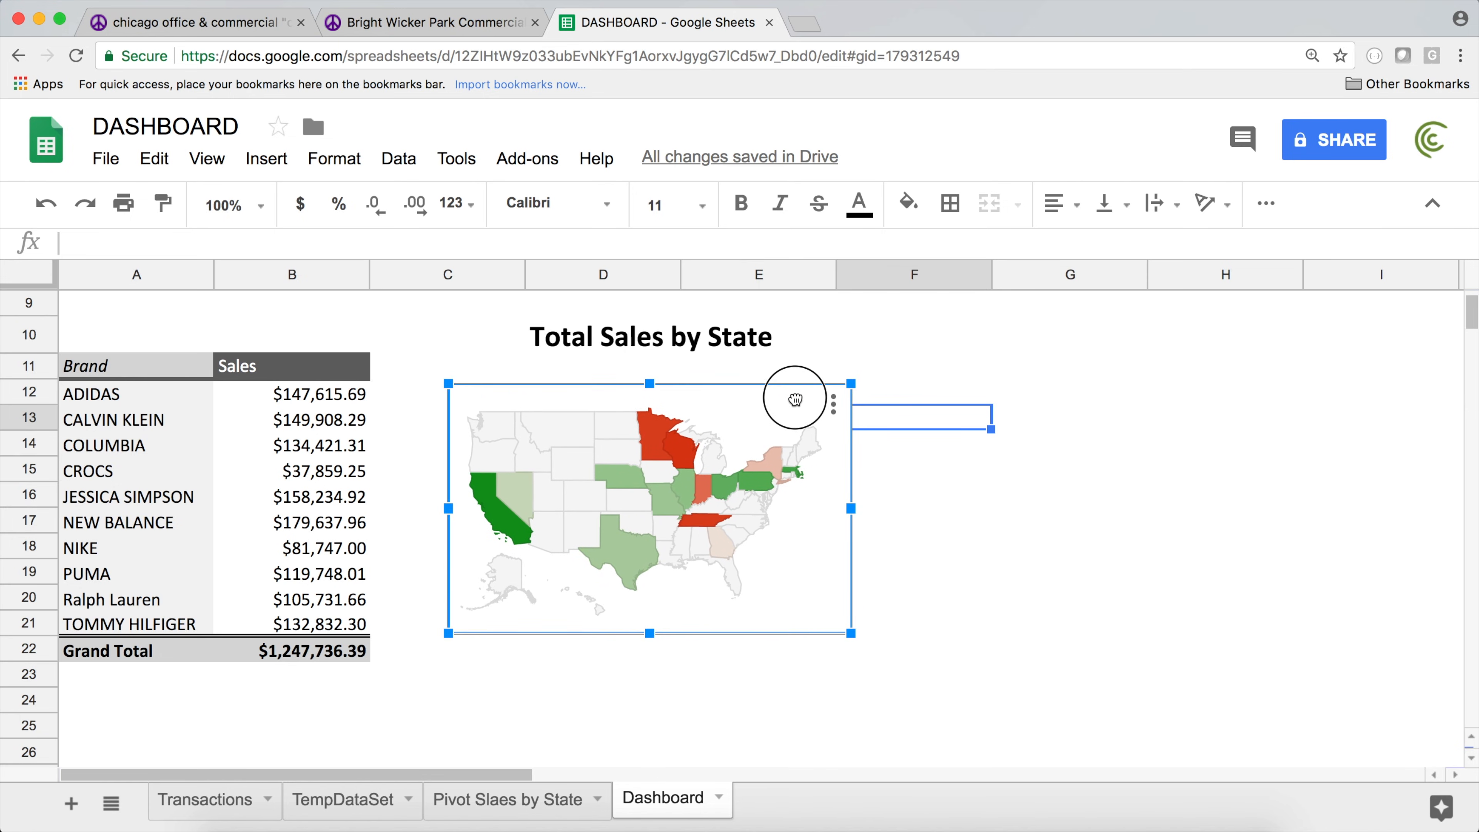
left_click(955, 371)
scroll(932, 396, "up", 4)
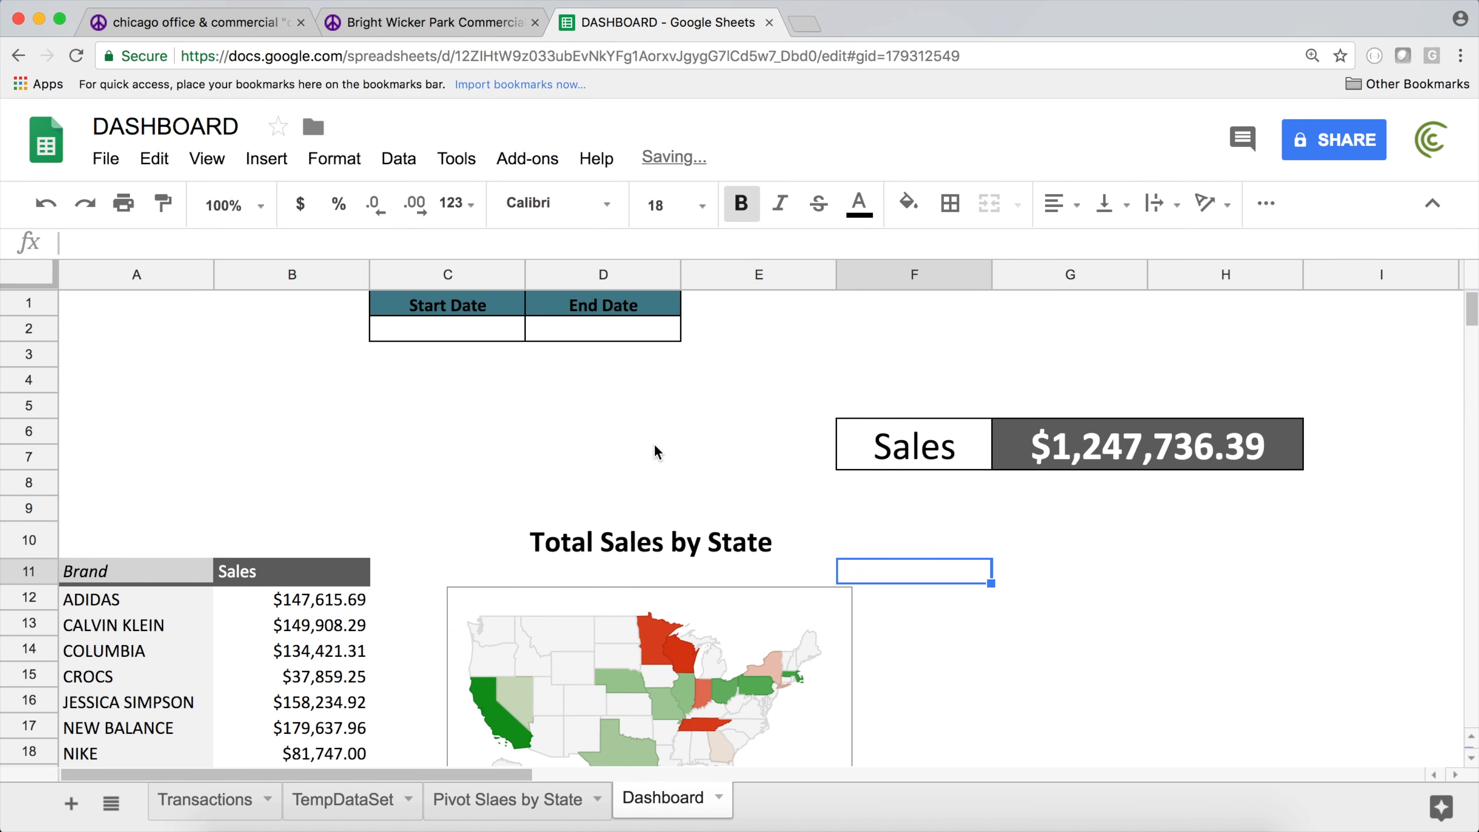
- Delete the original map chart from the Pivot Slaes by State sheet and check the copy on the Dashboard
left_click(487, 812)
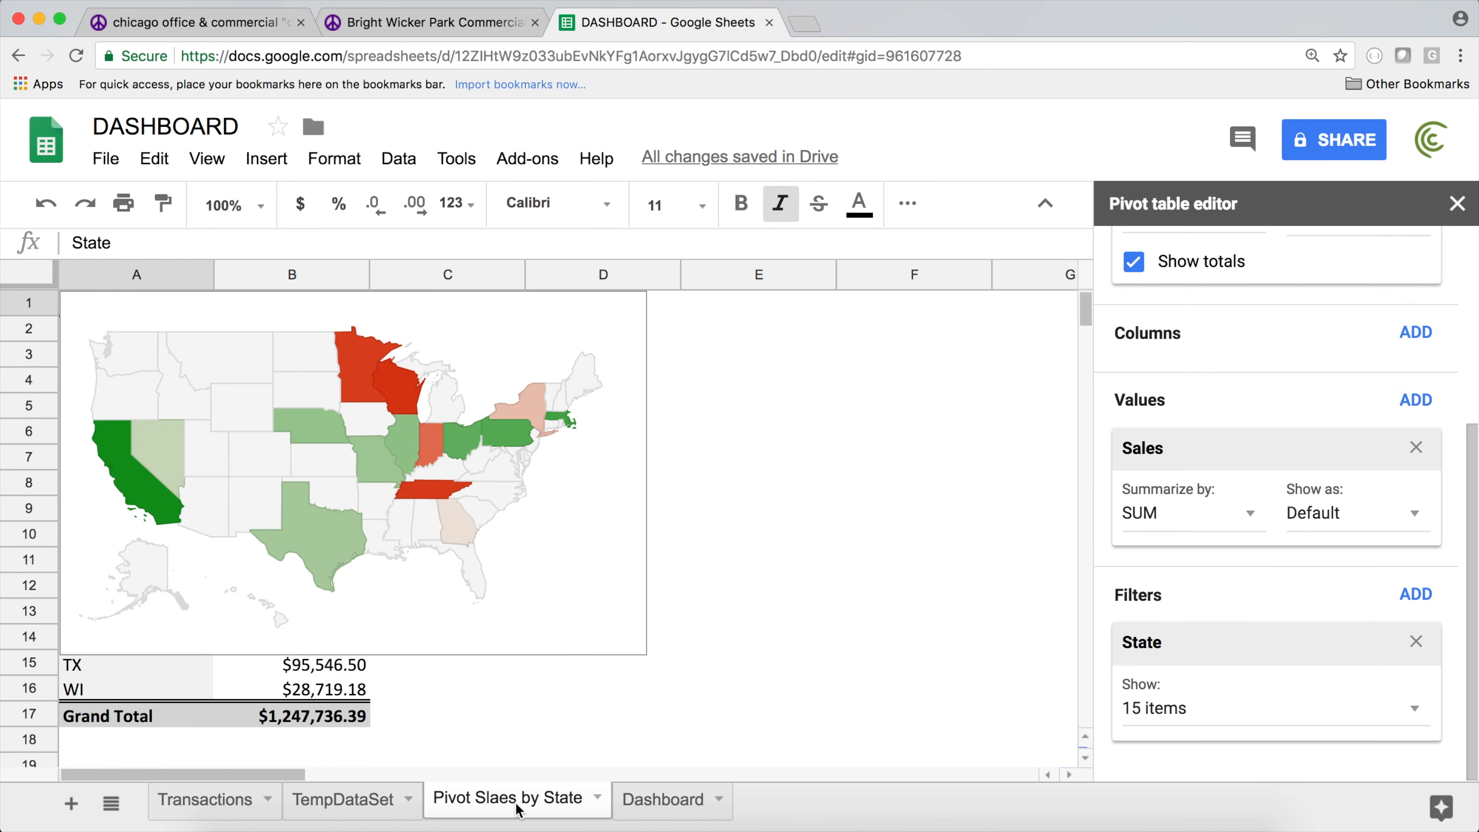
left_click(630, 310)
key("Delete")
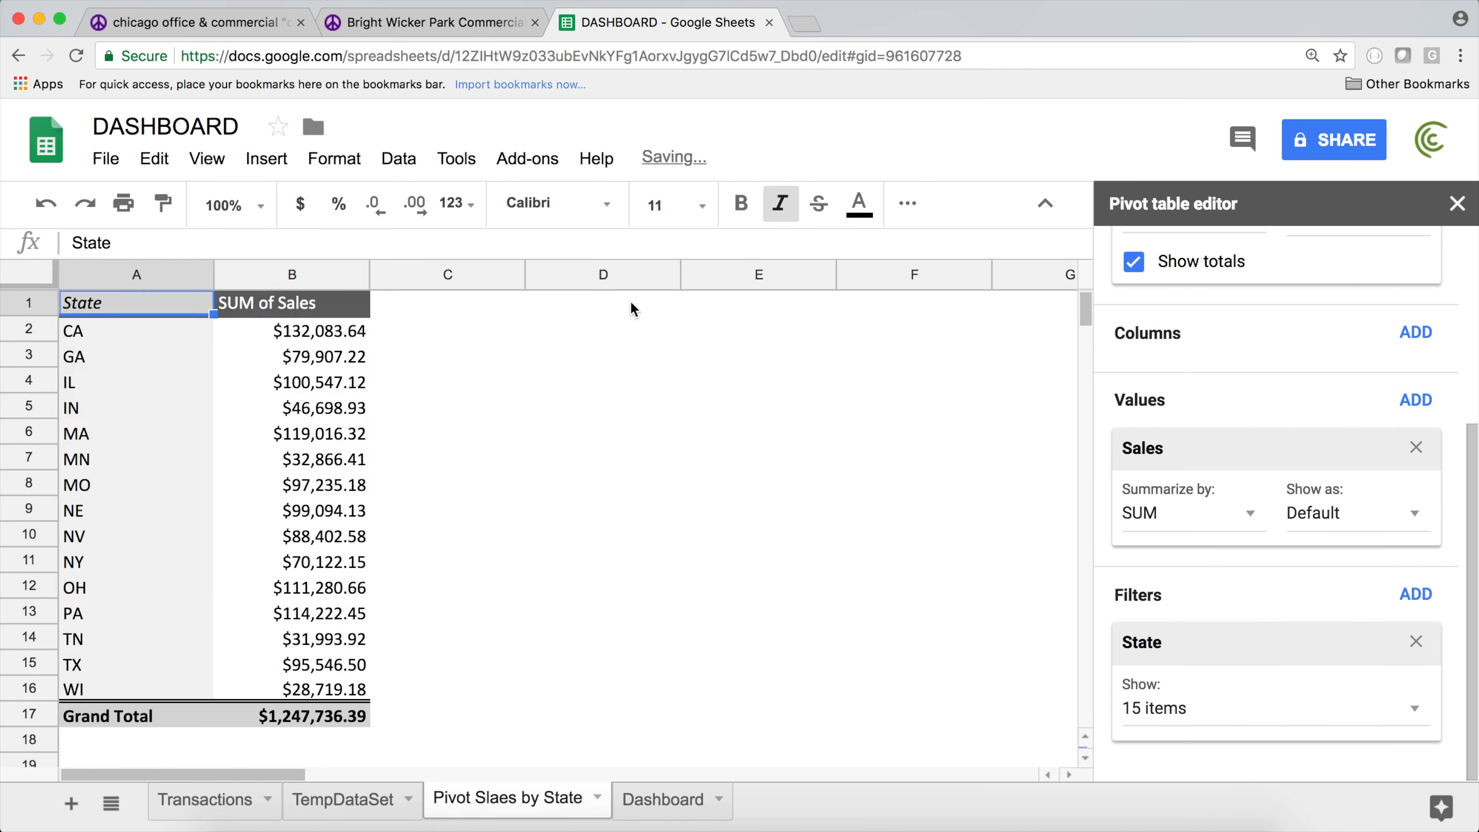
left_click(640, 799)
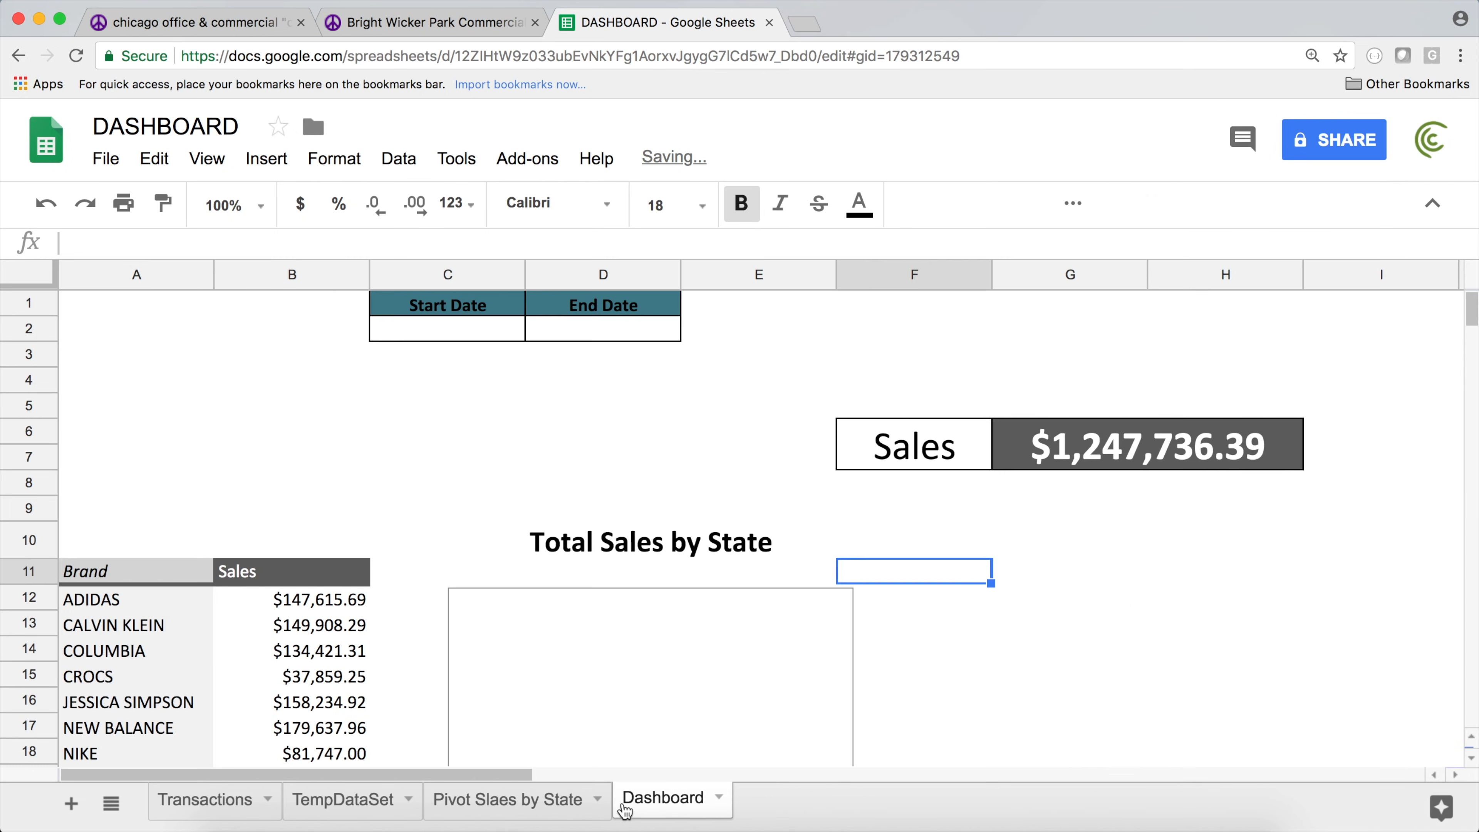
scroll(670, 478, "down", 3)
scroll(653, 475, "up", 3)
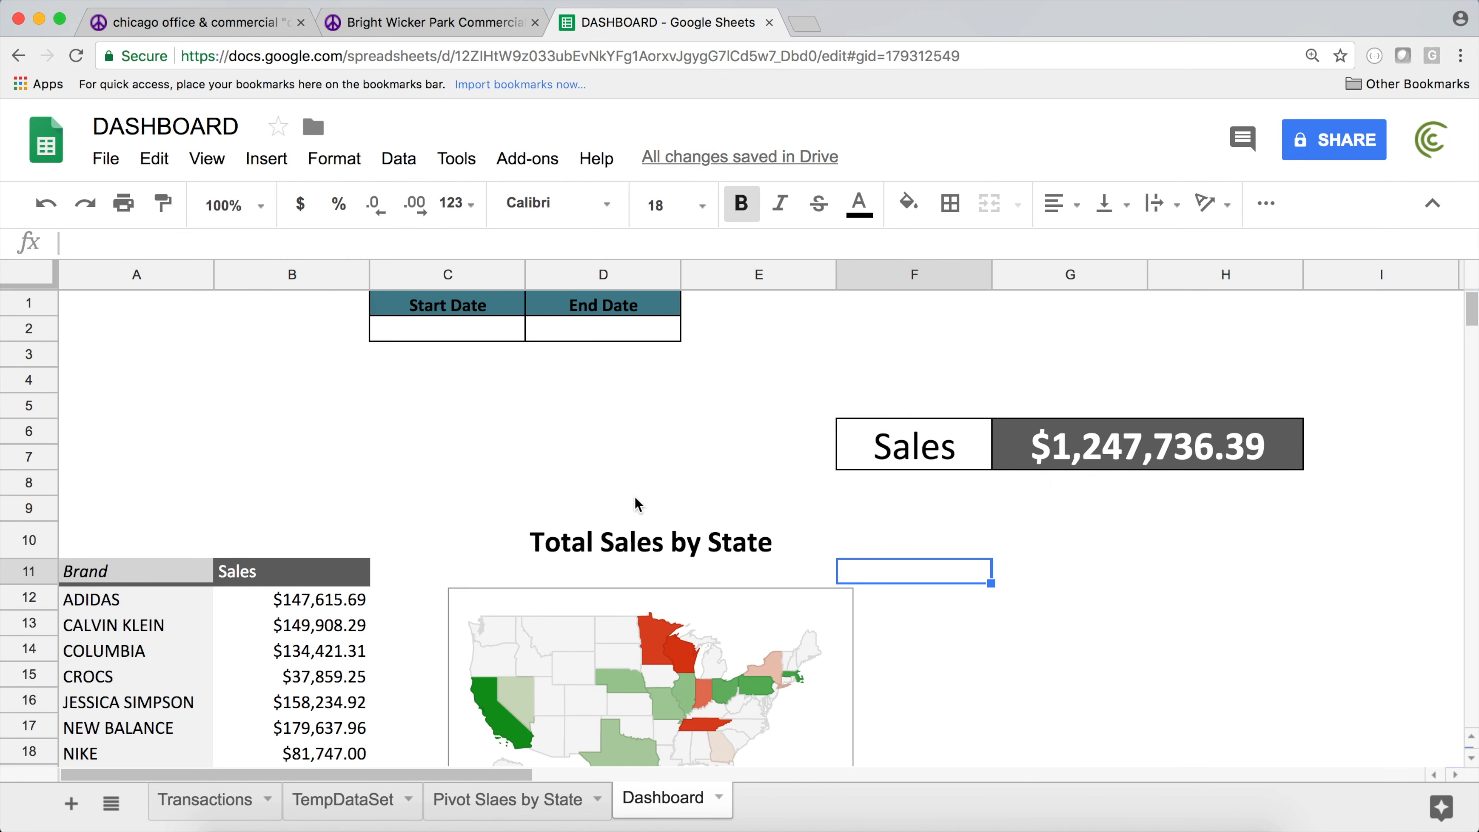
- Hide the Pivot Slaes by State sheet
left_click(542, 816)
right_click(541, 816)
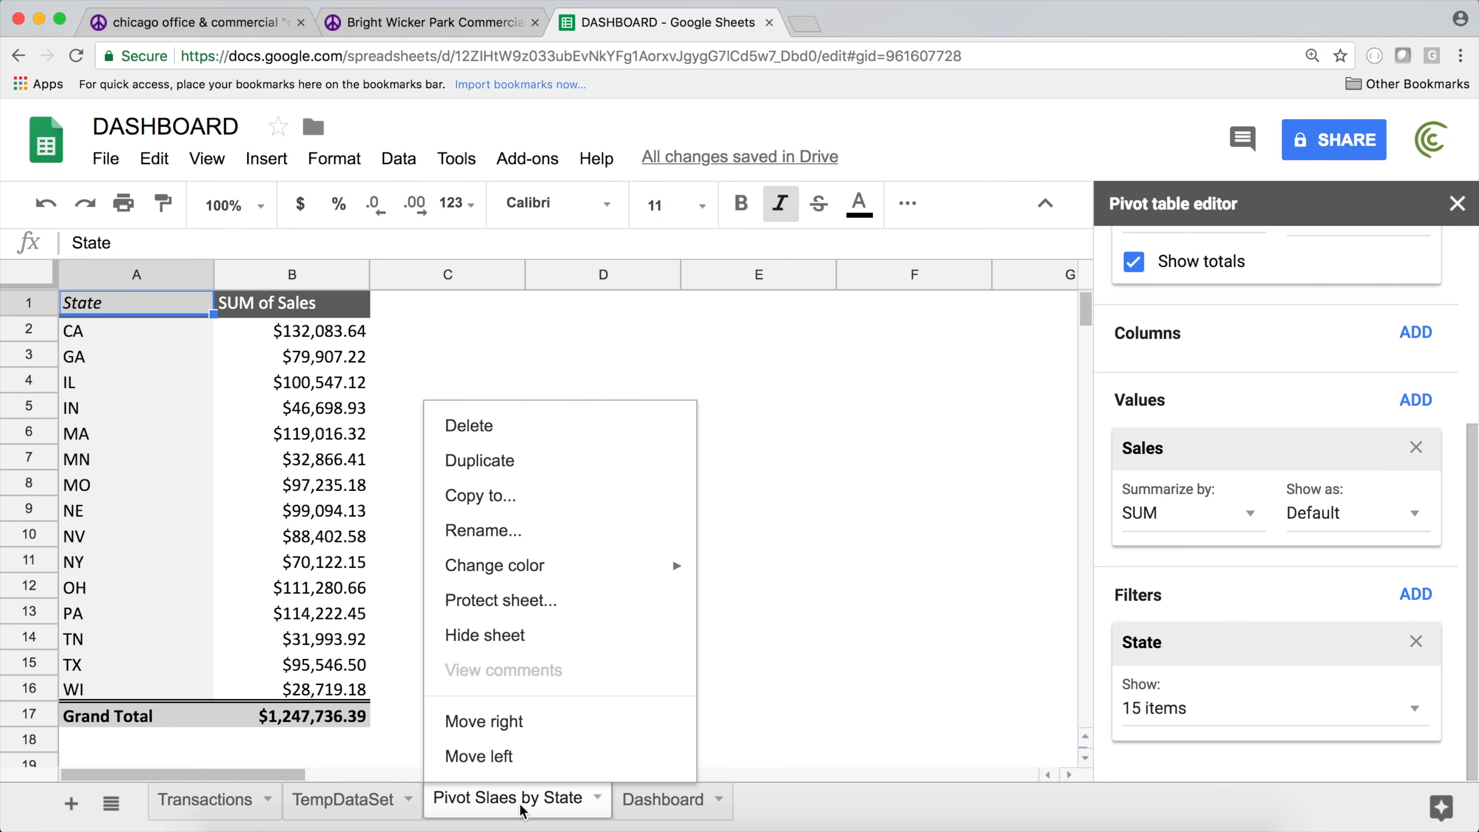
left_click(489, 638)
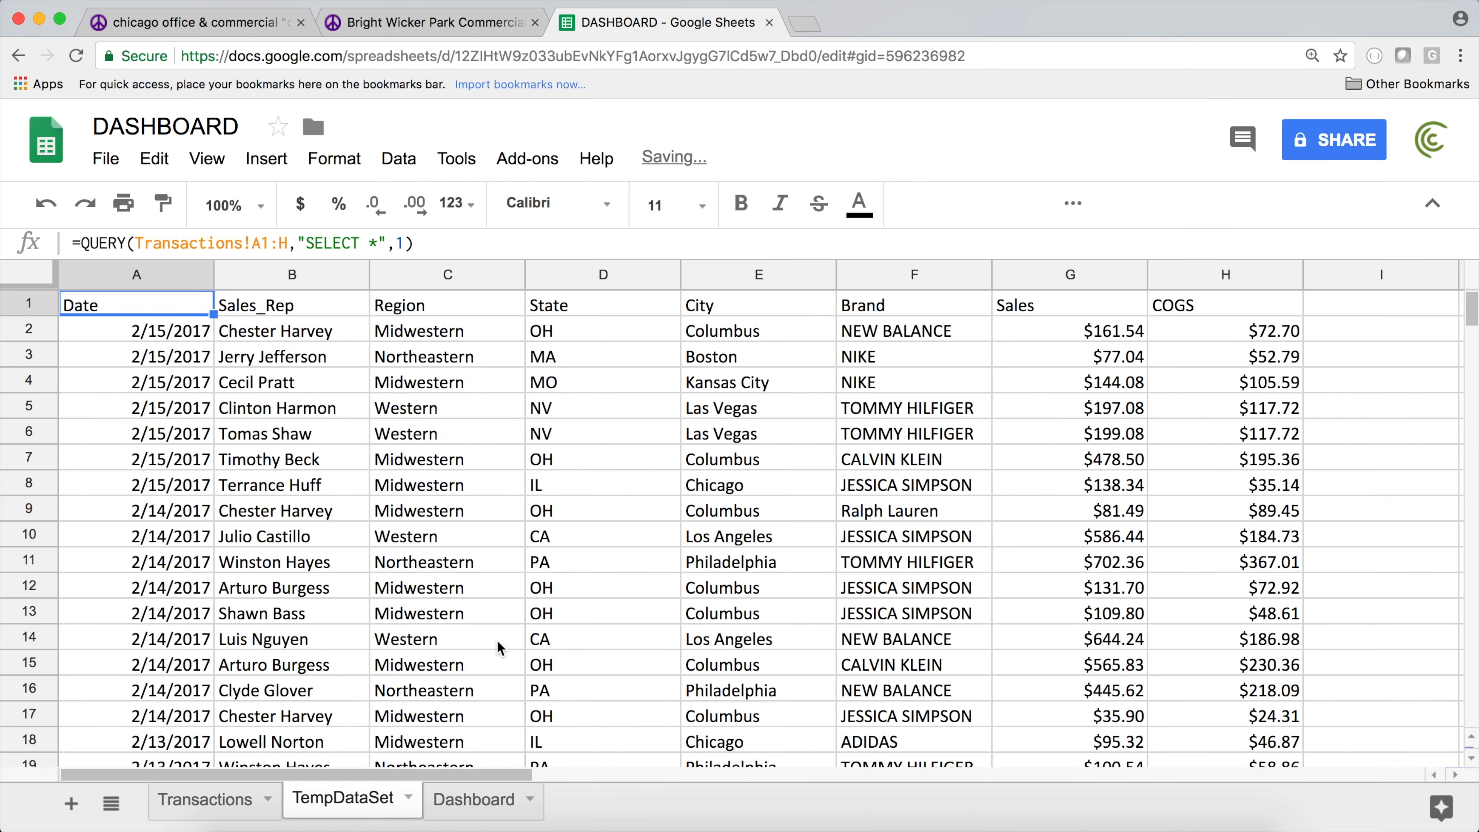
- Review the Dashboard's total, brand table and map against the TempDataSet records that feed them
left_click(1412, 660)
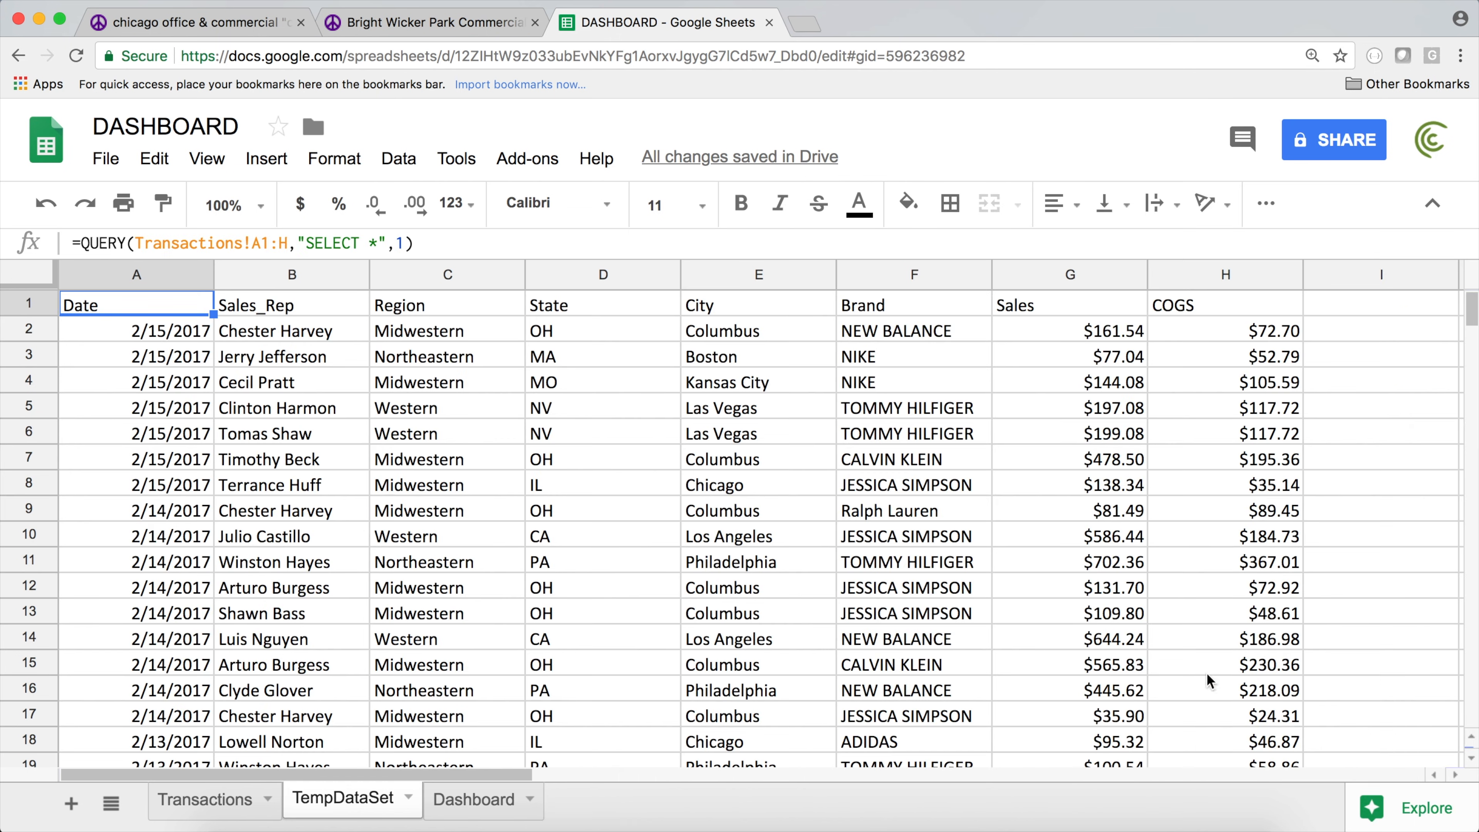
left_click(454, 804)
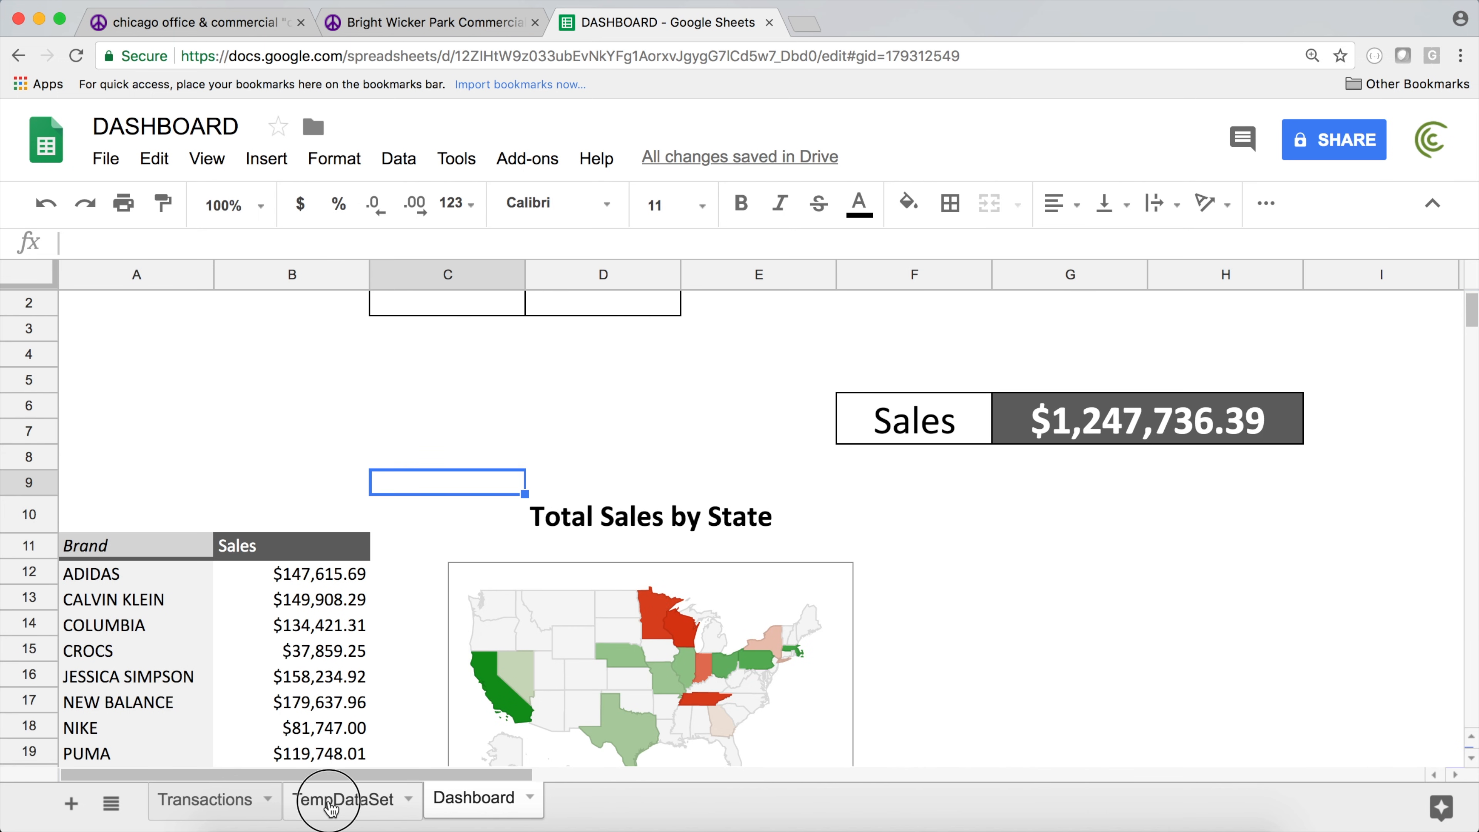
left_click(331, 807)
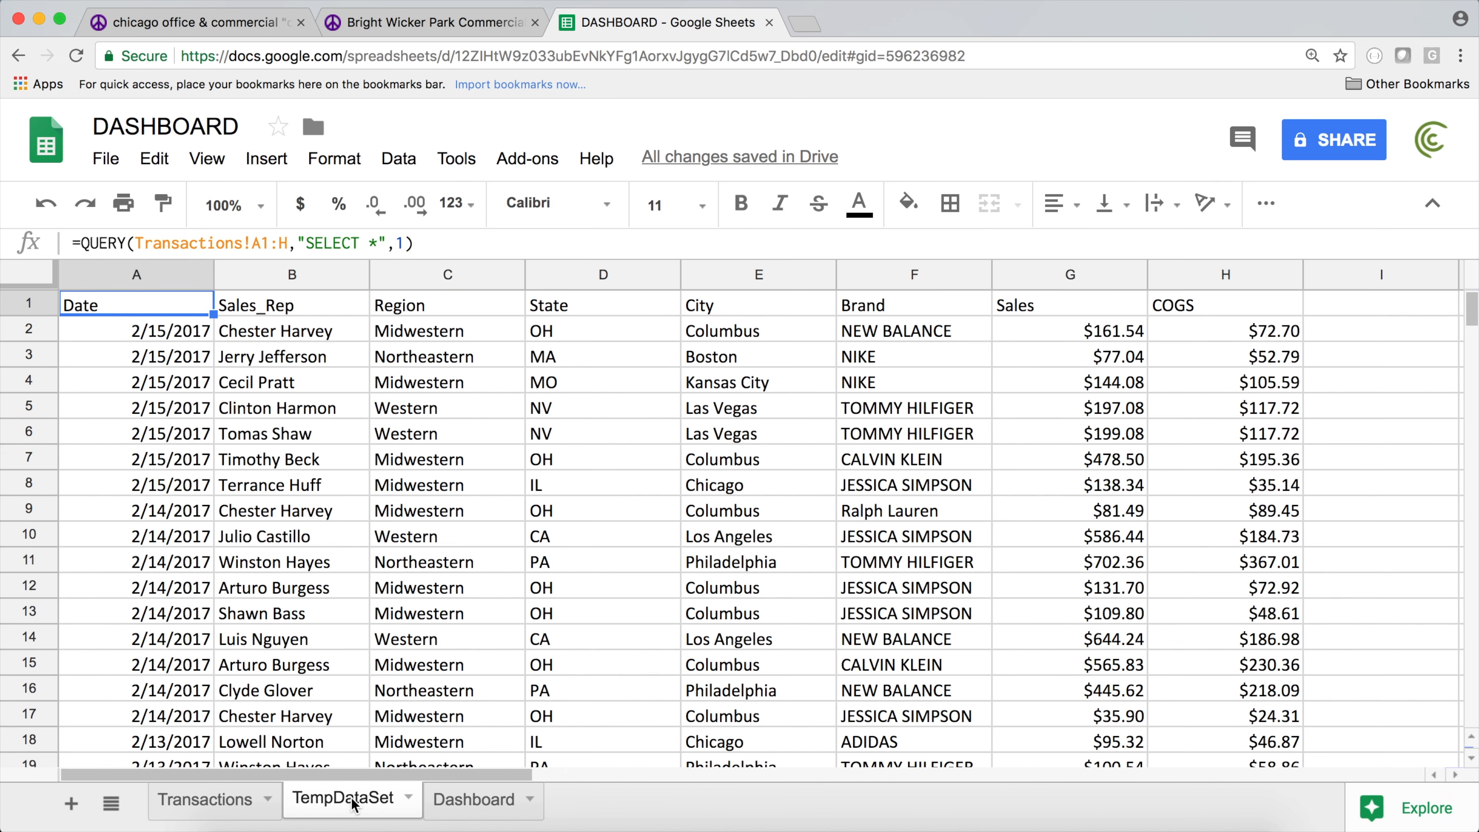
left_click(460, 807)
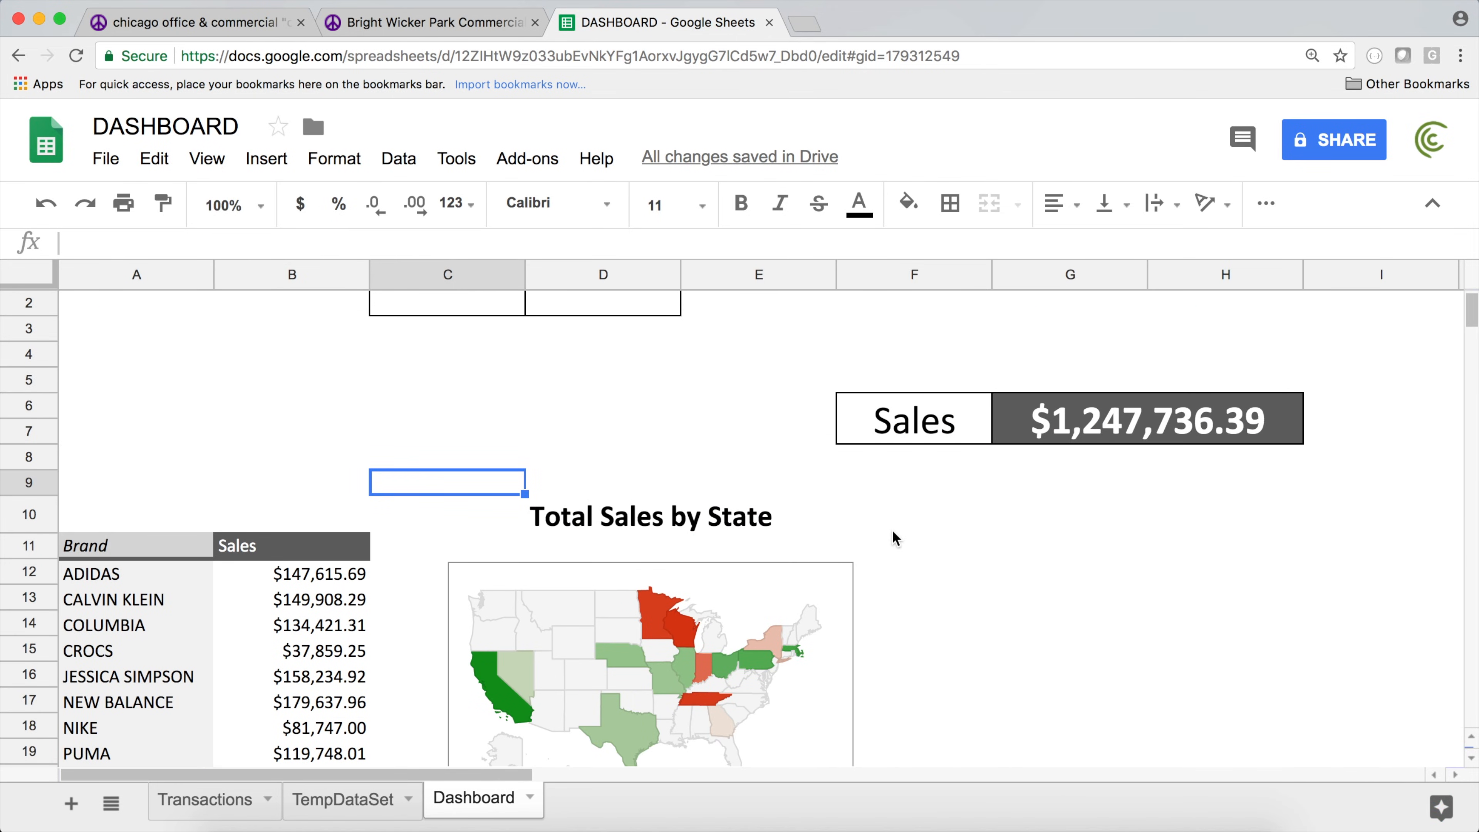
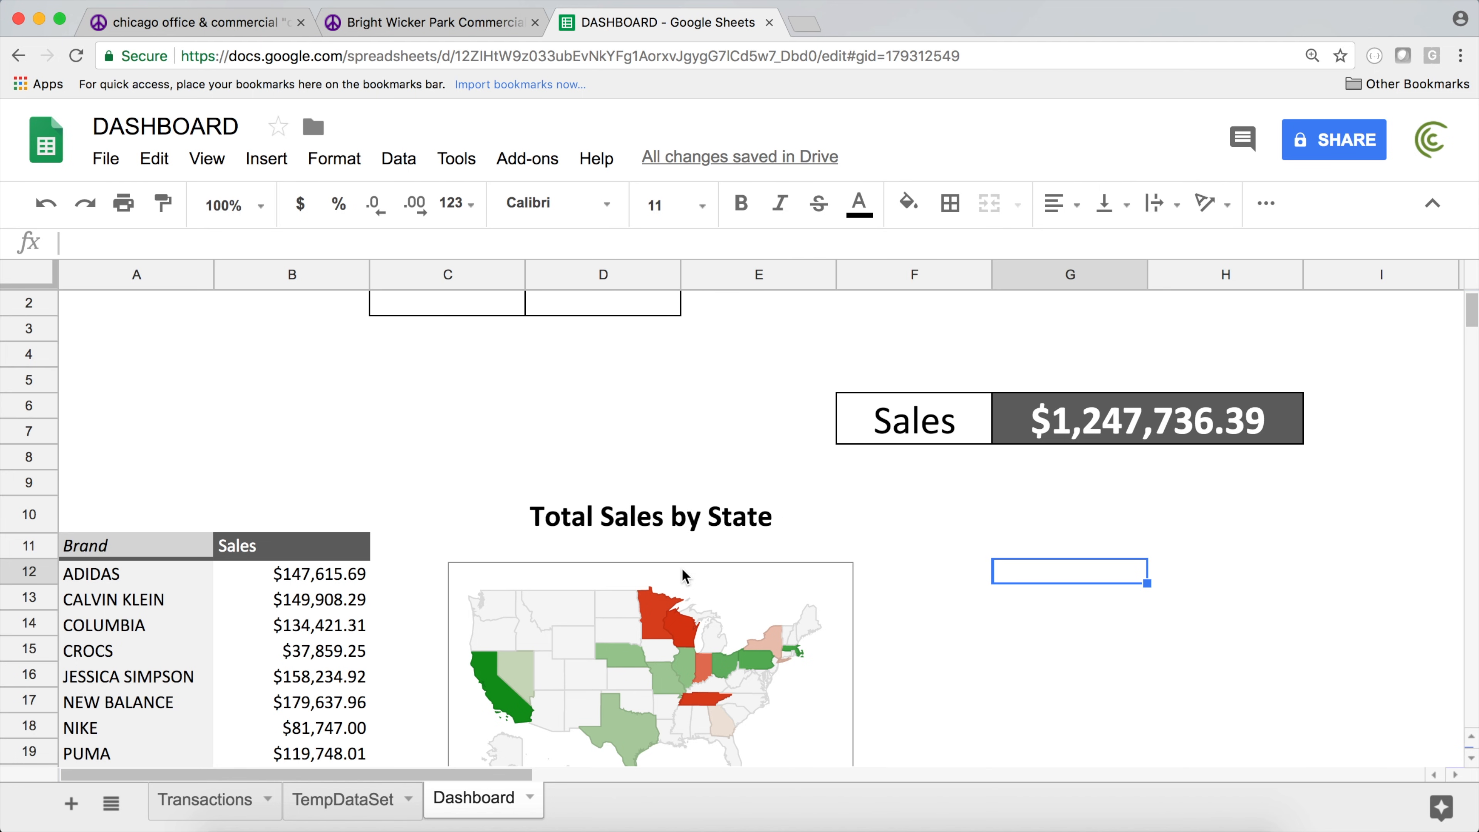
left_click(342, 810)
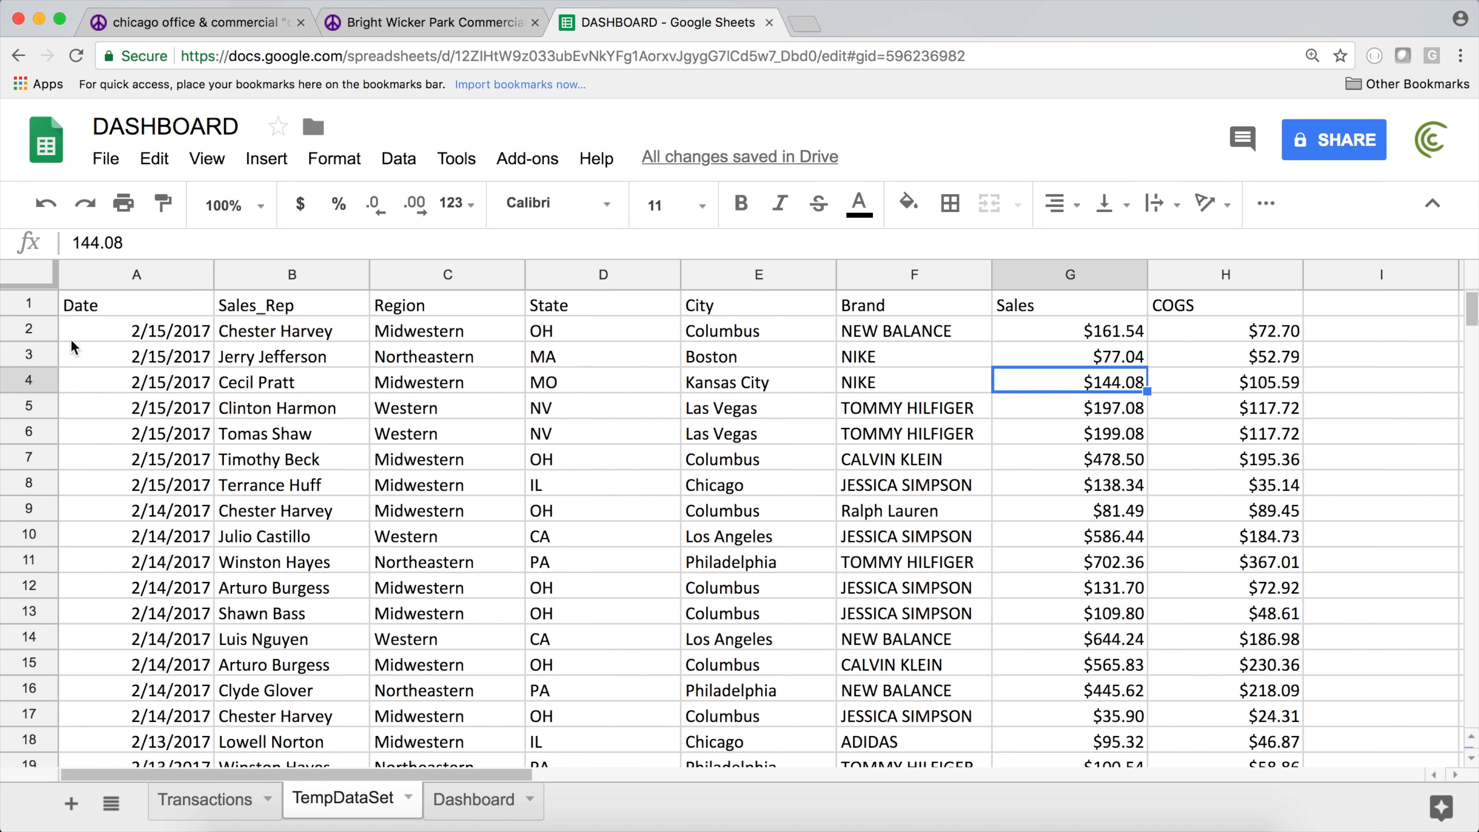
- Create a pivot table from the TempDataSet data with Sales_Rep as rows and the sum of Sales as values
left_click(151, 309)
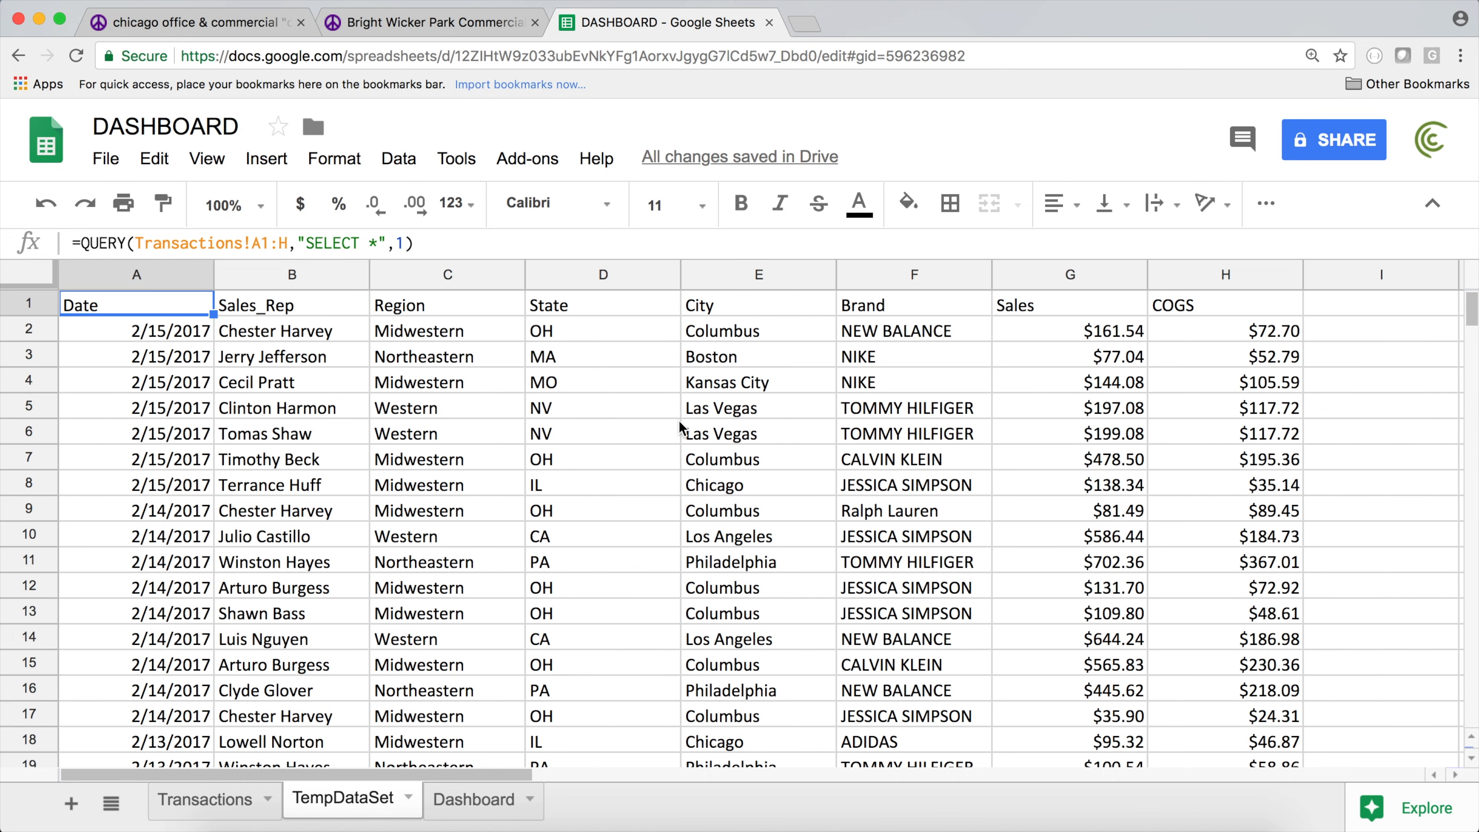
left_click(398, 161)
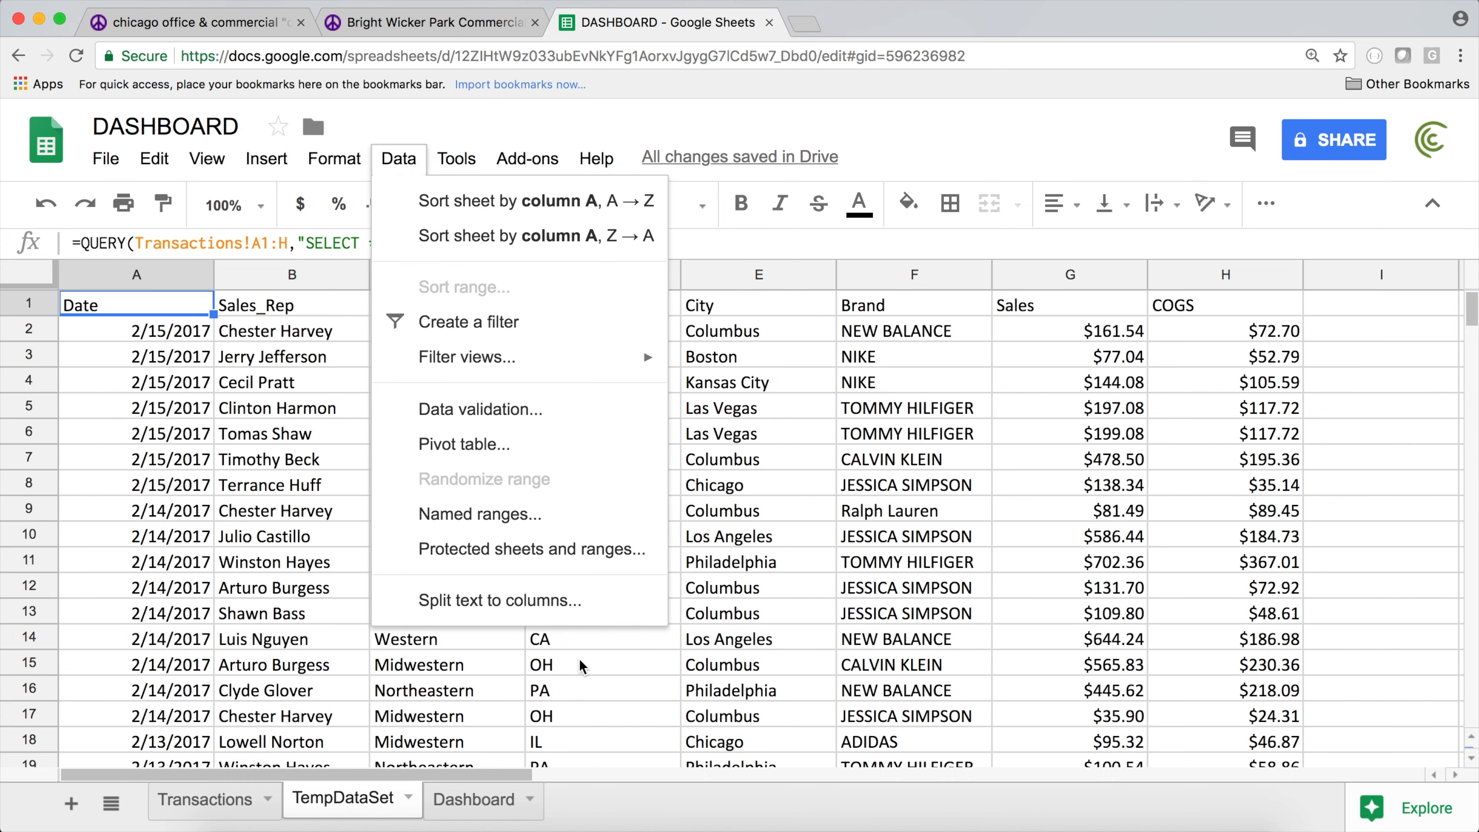
left_click(487, 459)
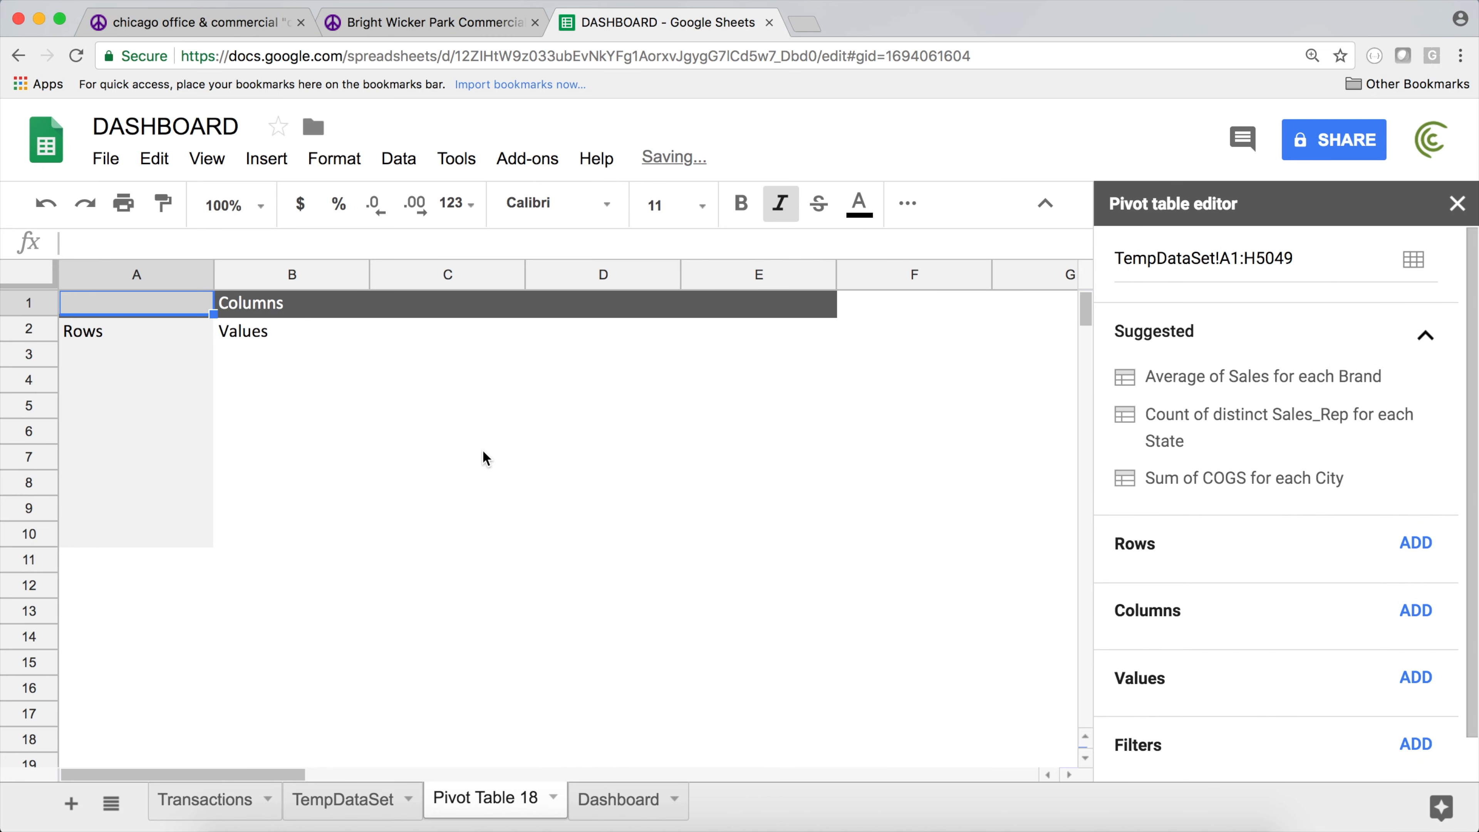
left_click(1417, 679)
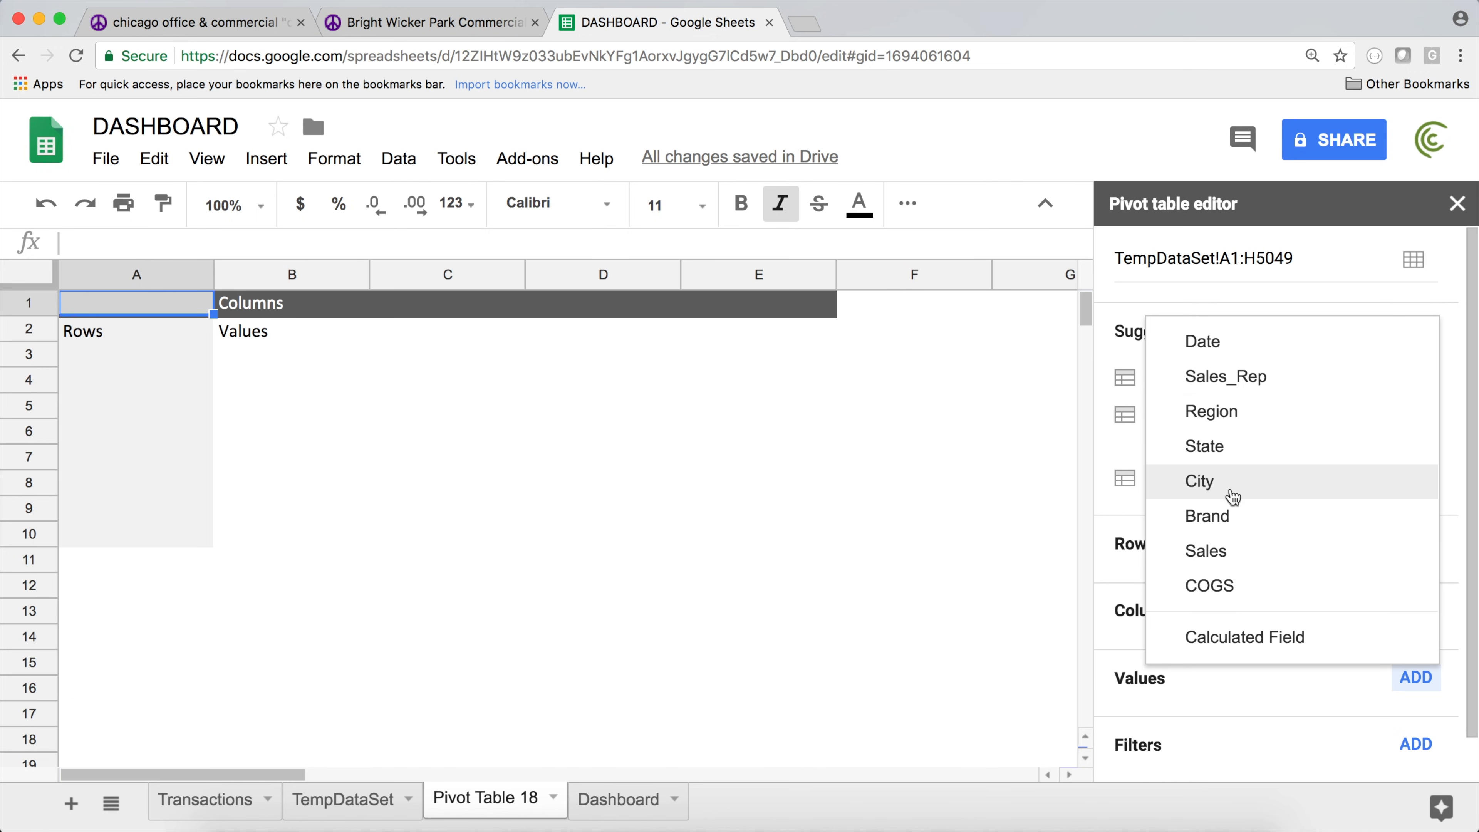
left_click(1228, 560)
left_click(1416, 368)
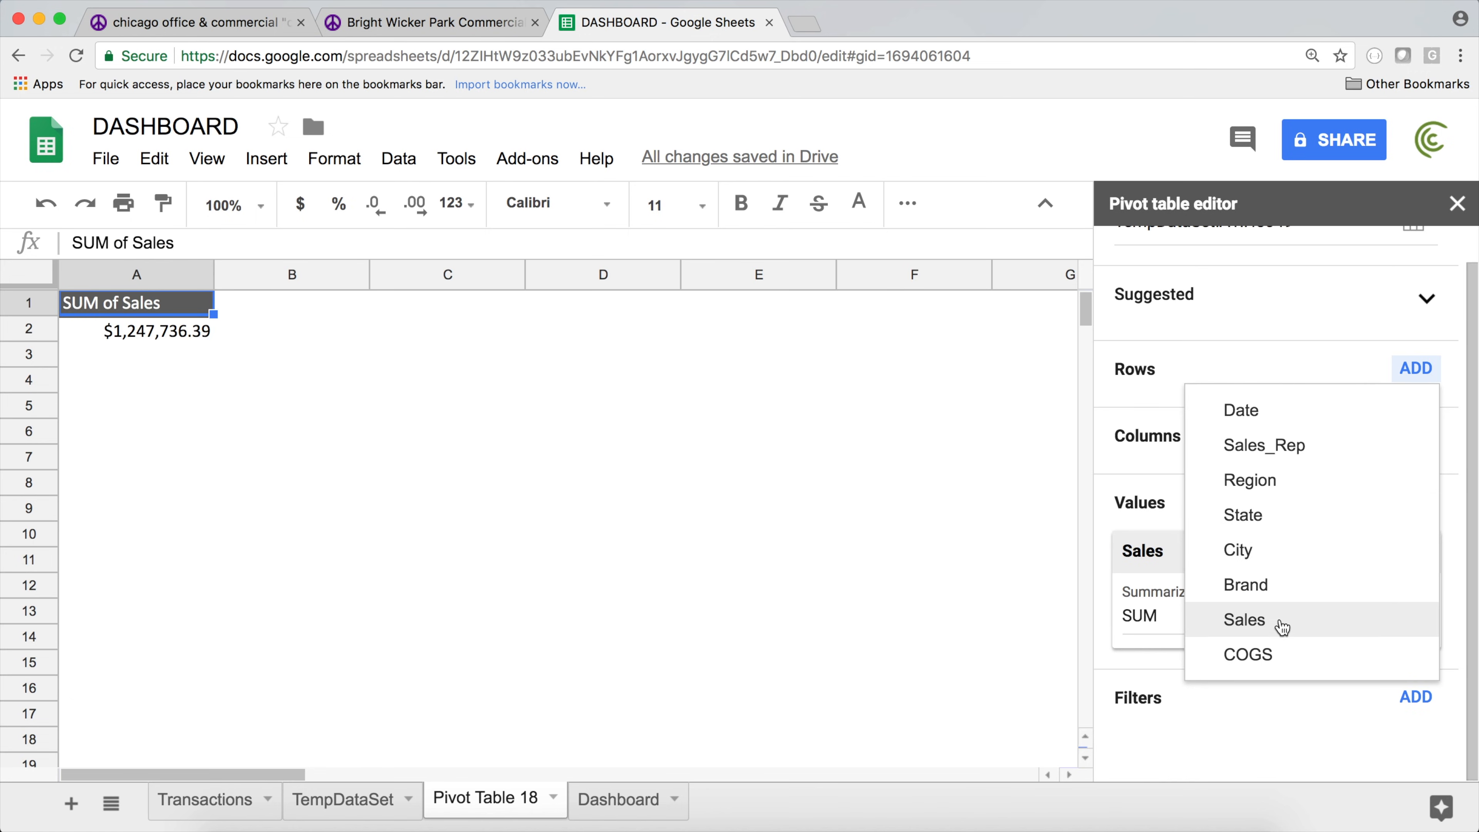
left_click(1300, 457)
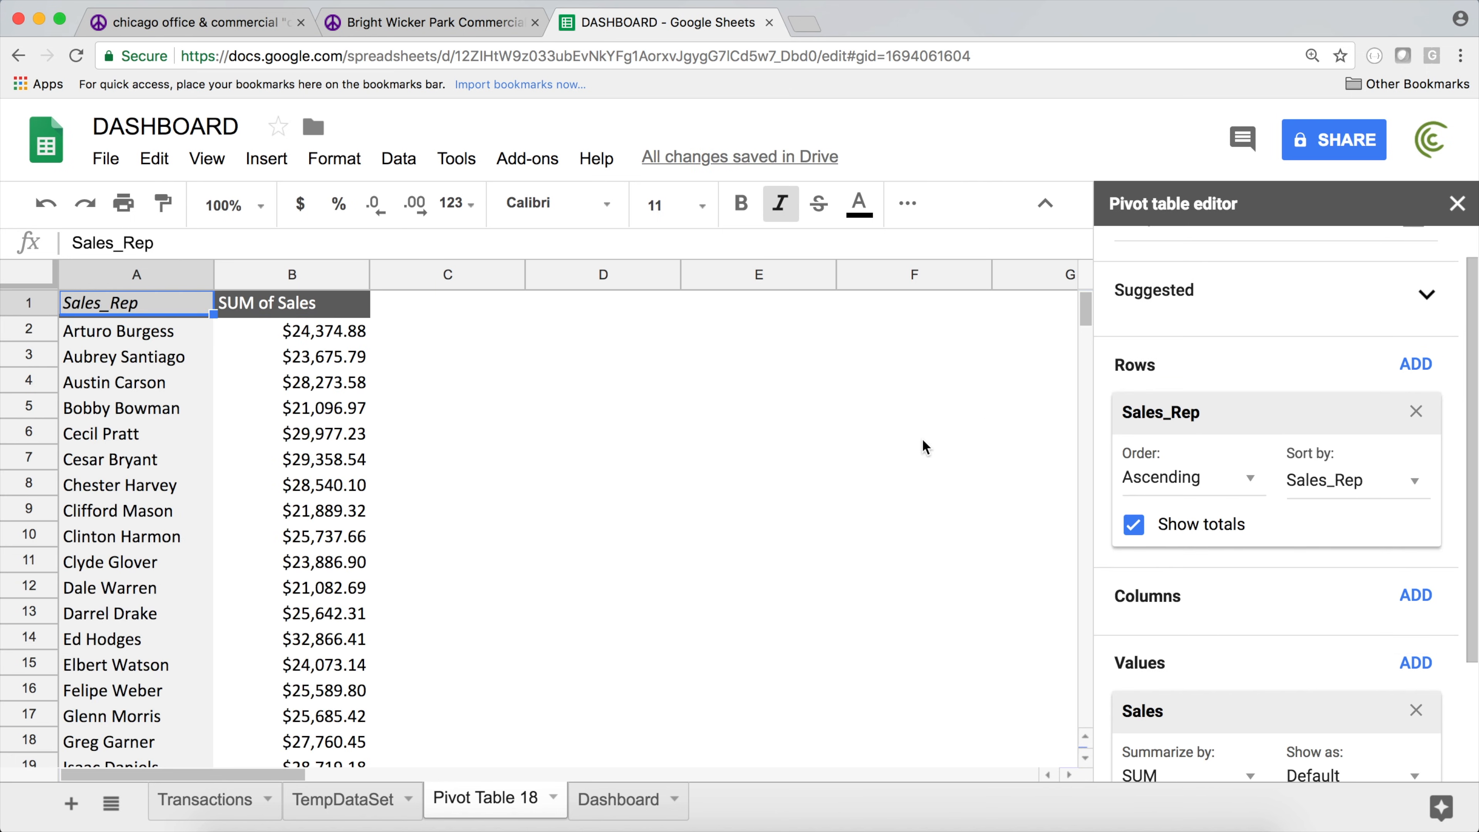
- Change the pivot table's source range to the open-ended columns TempDataSet!A:H
left_click_drag(1086, 308, 1097, 287)
scroll(1421, 297, "up", 1)
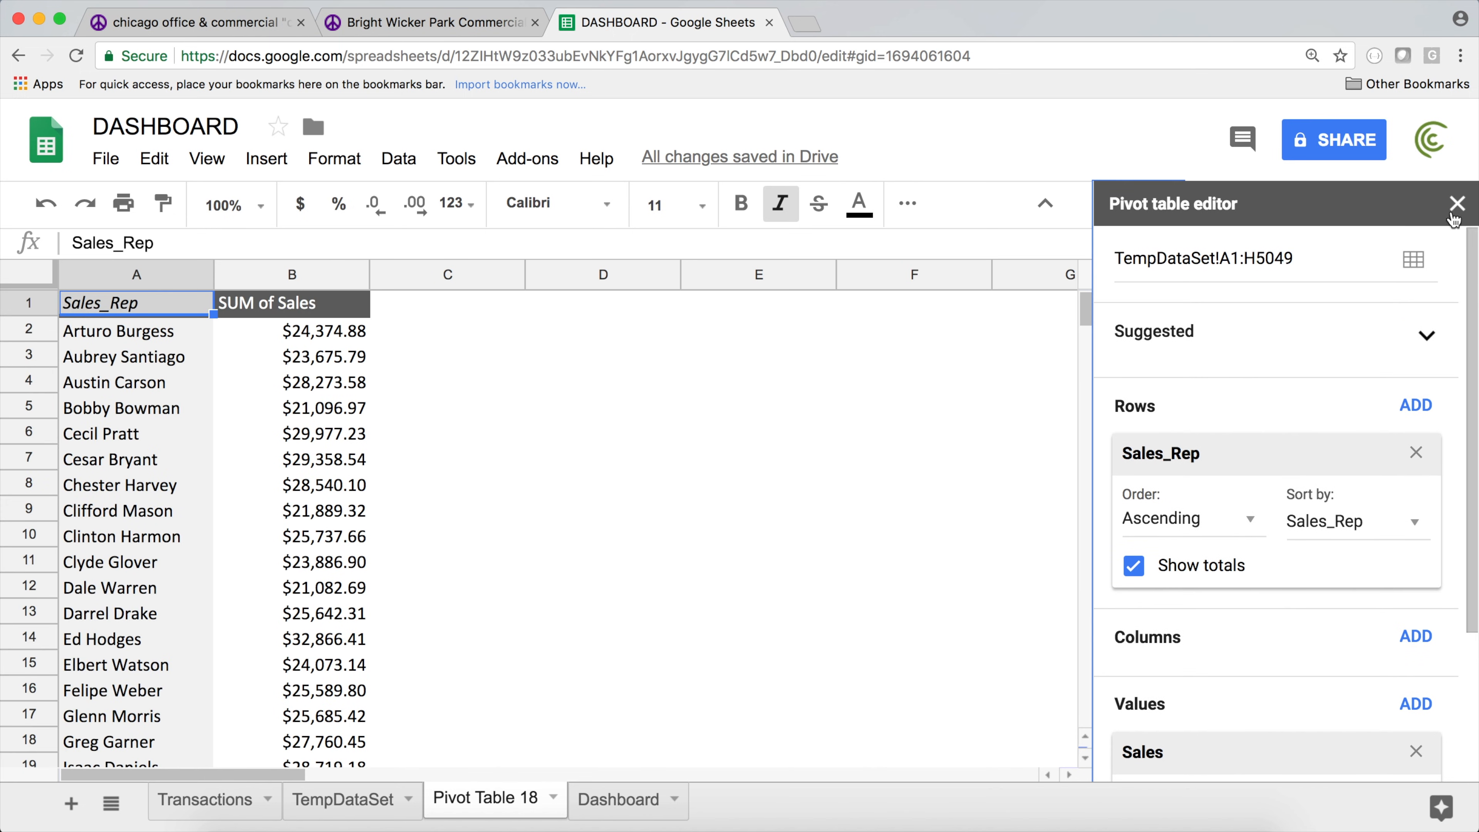
left_click(1246, 258)
key("BackSpace")
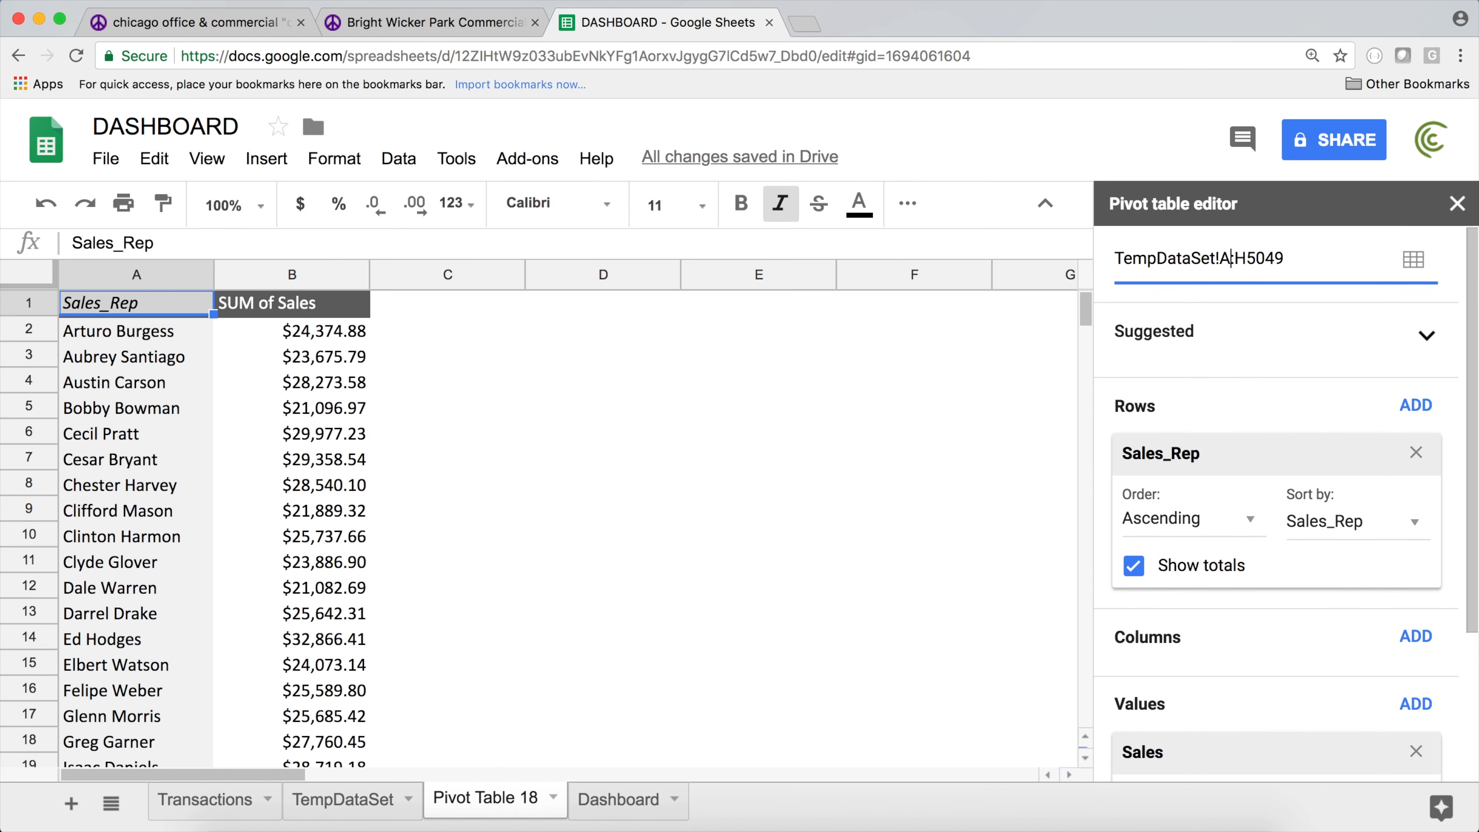
left_click_drag(1251, 259, 1287, 258)
key("BackSpace")
key("Return")
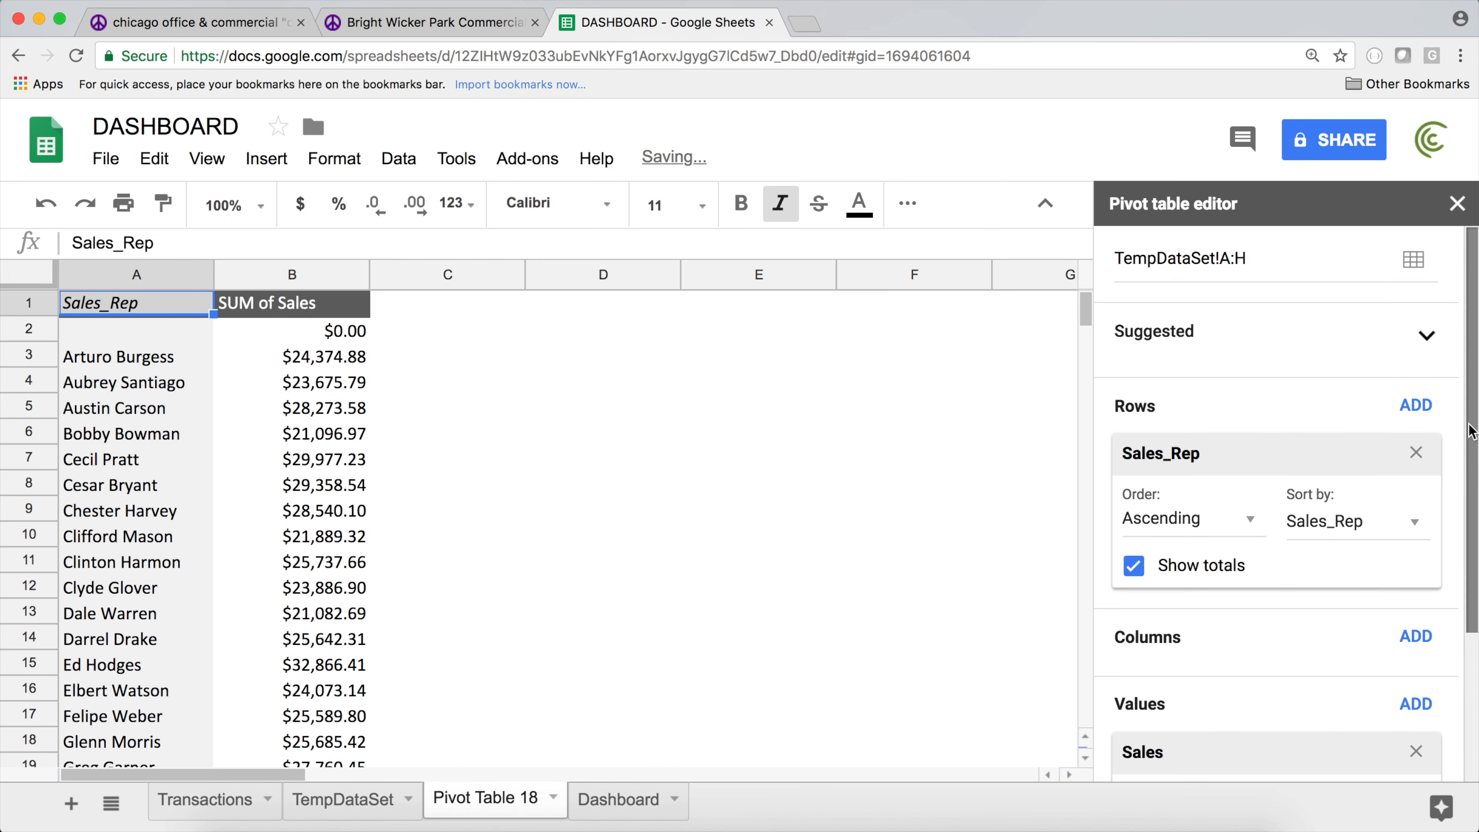
- Filter the pivot table by Sales_Rep to exclude blanks and check the resulting list of reps
scroll(1473, 473, "down", 1)
scroll(1474, 473, "down", 3)
left_click(1416, 697)
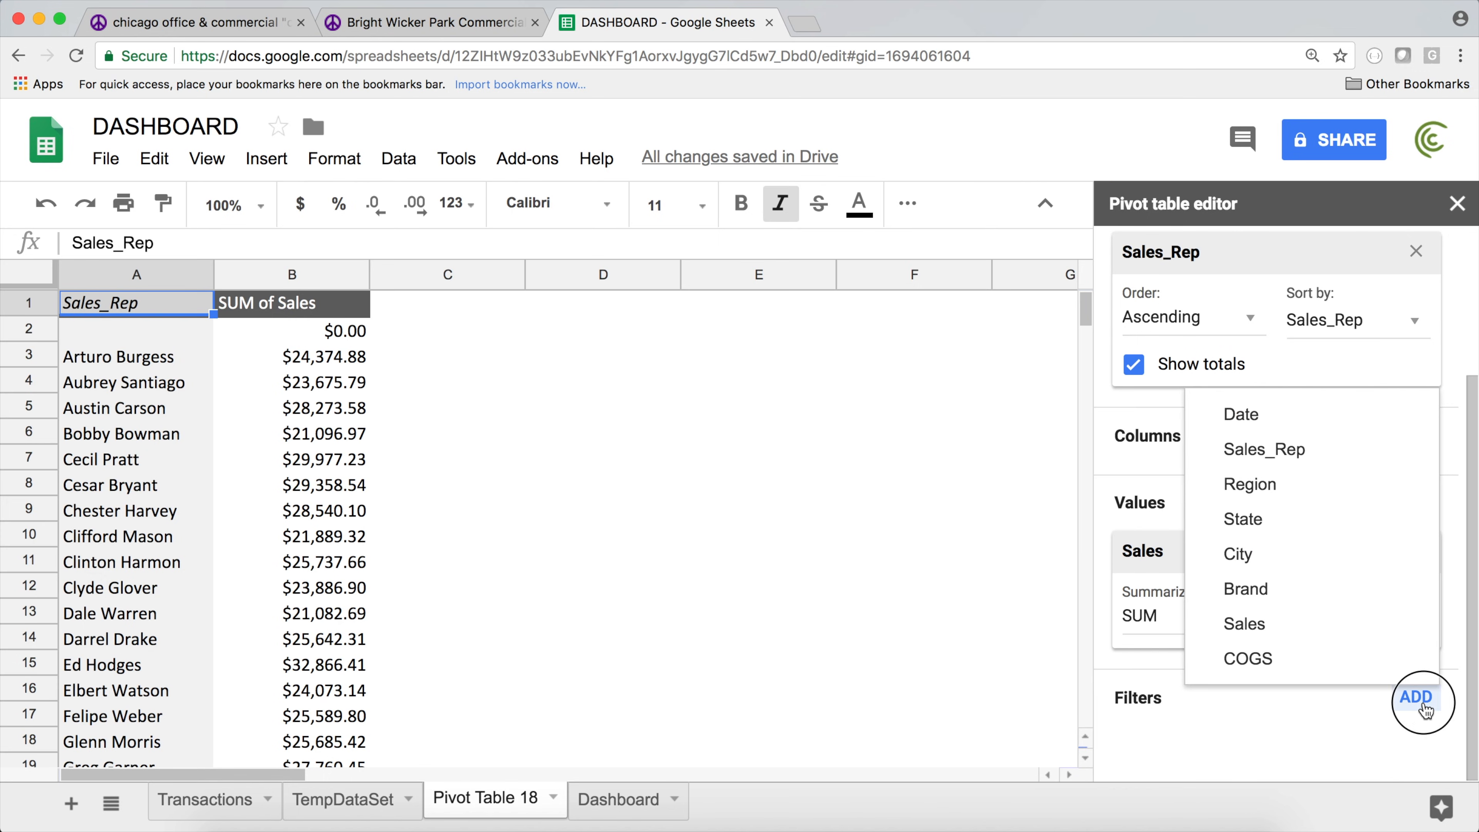
left_click(1293, 453)
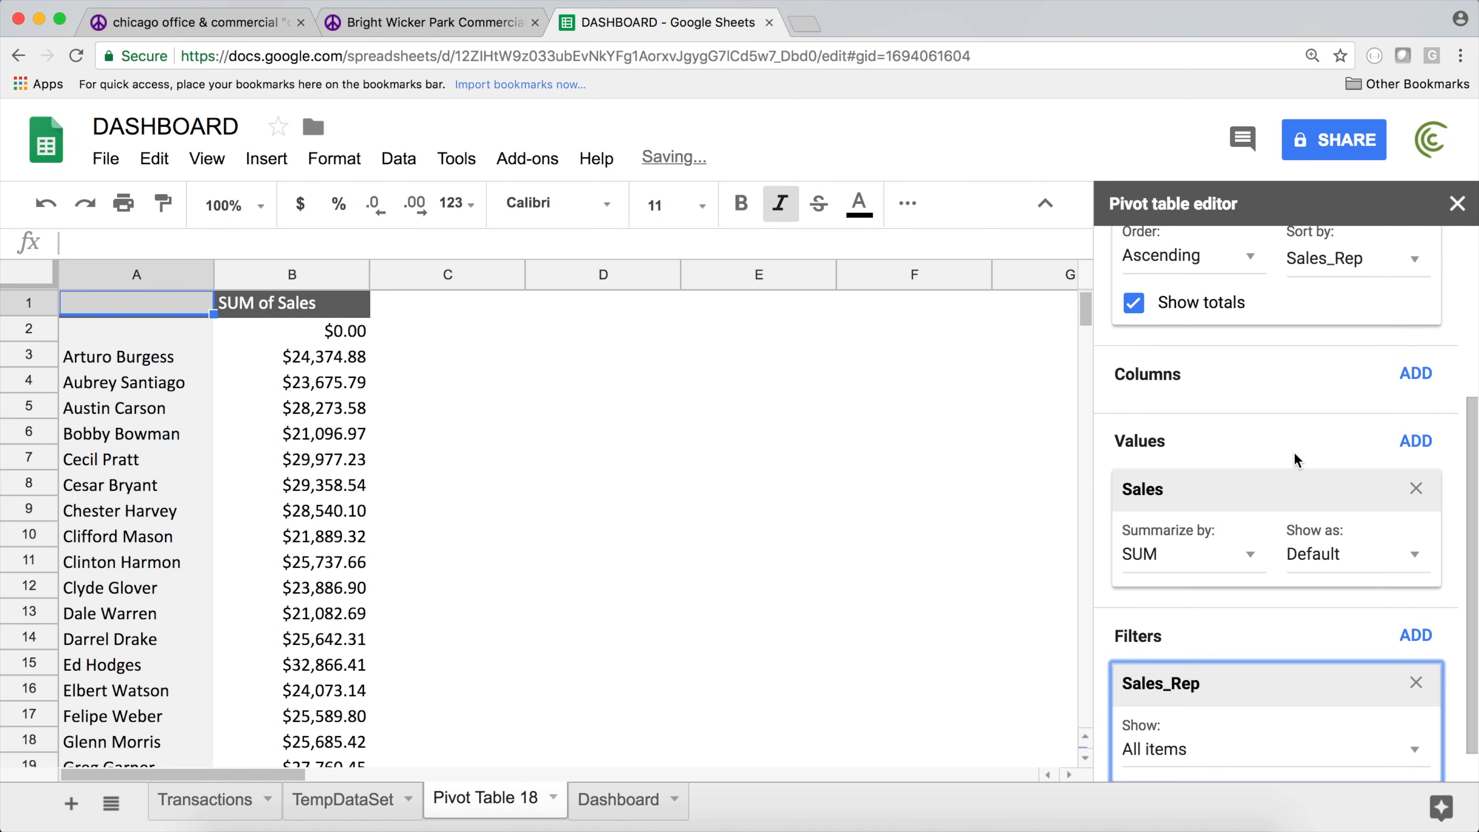
left_click(1268, 714)
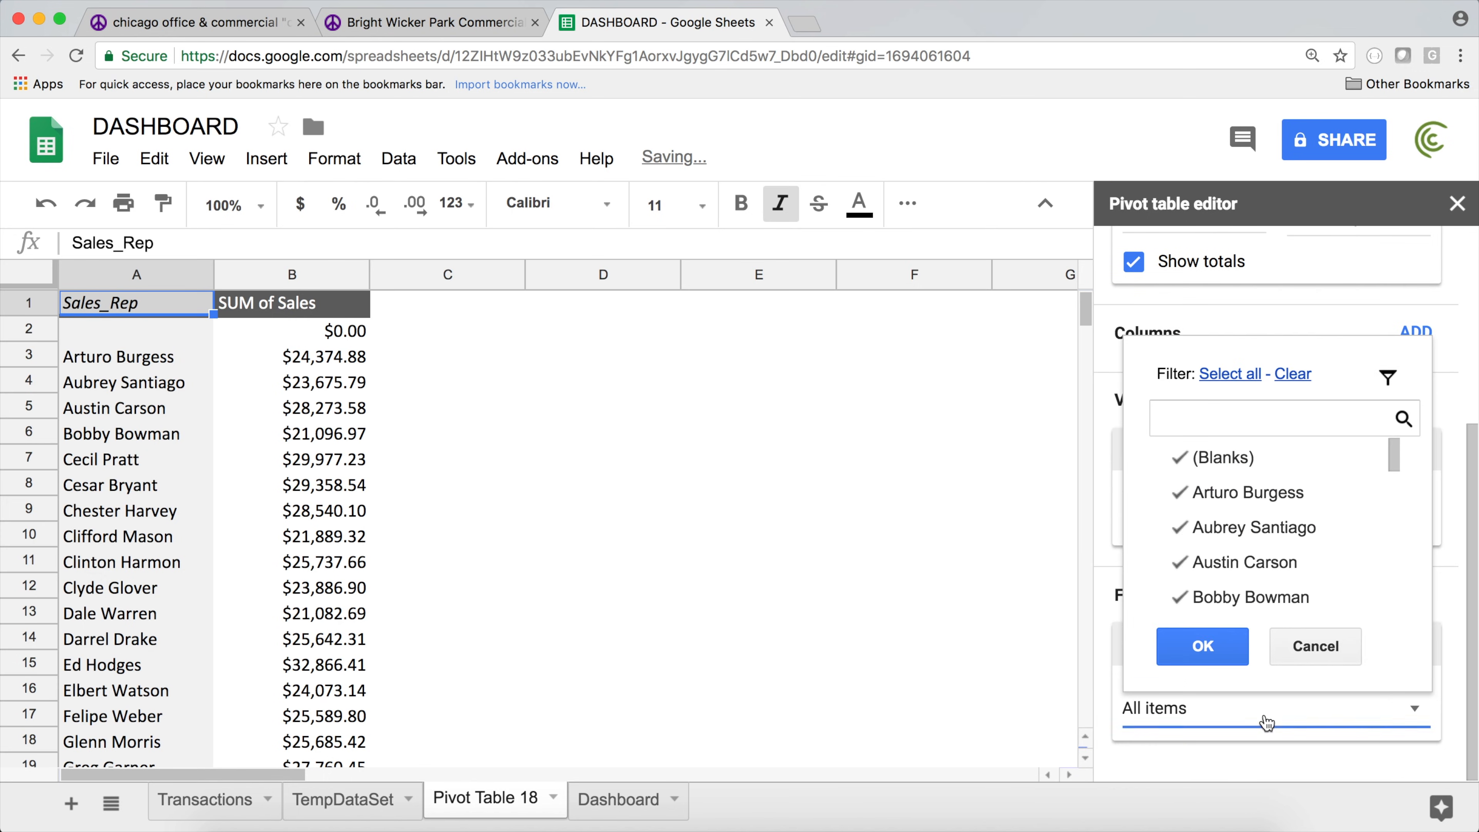
left_click(1182, 457)
left_click(1203, 646)
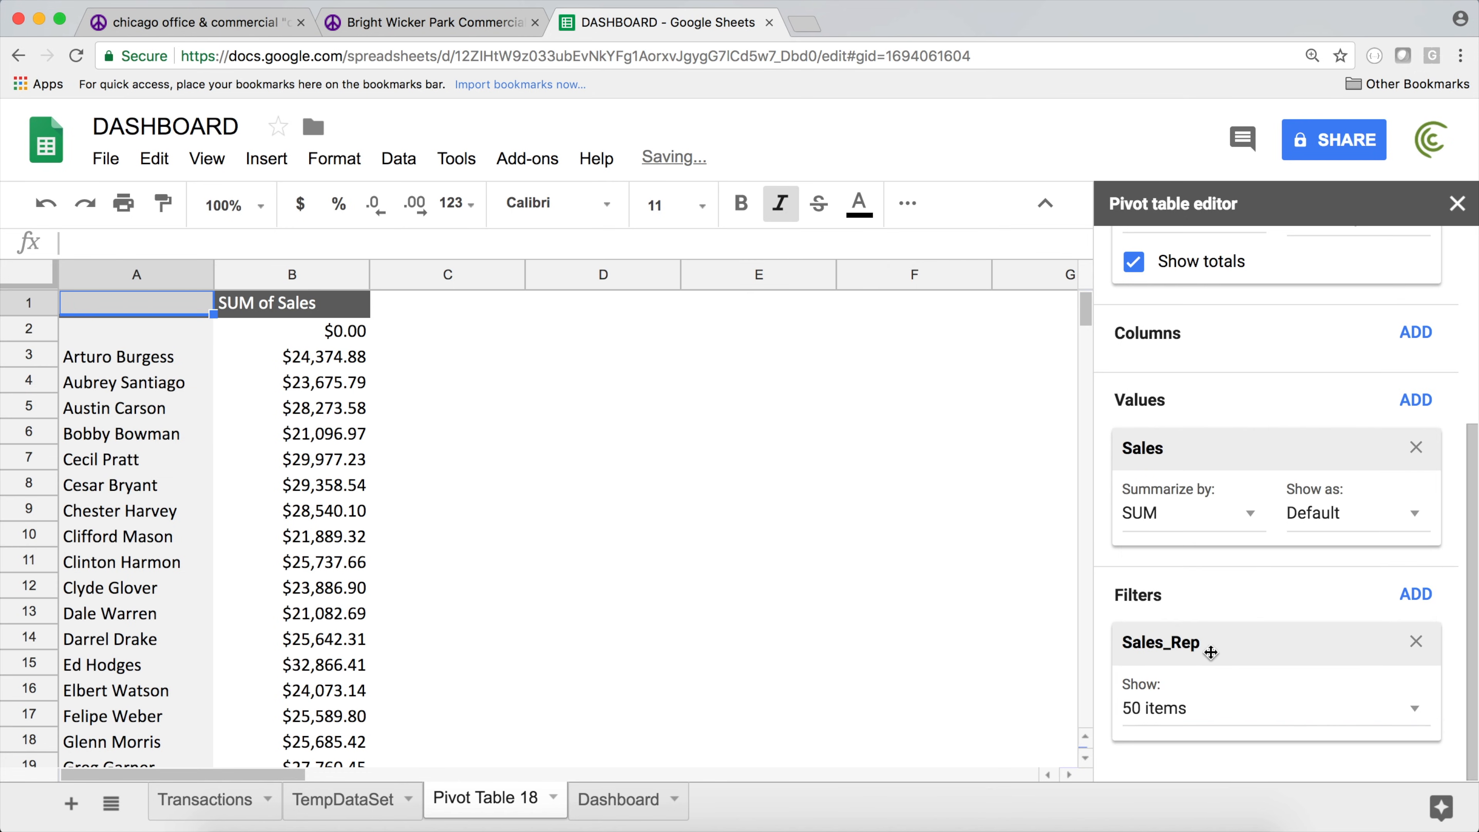
scroll(265, 422, "down", 10)
scroll(265, 426, "up", 10)
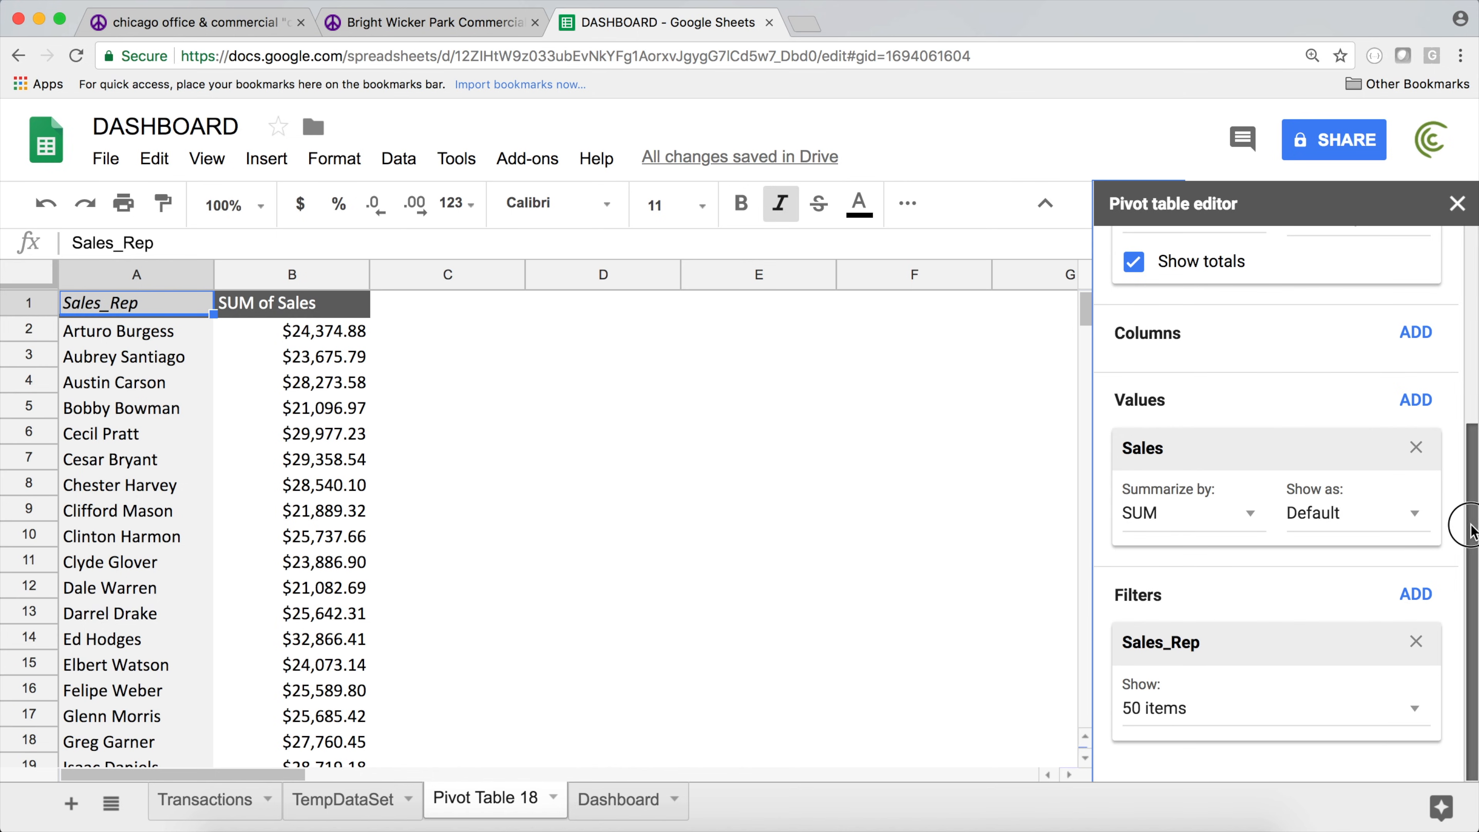
- Total all sales in cell E6 with =SUM(TempDataSet!G2:G) and compare it with the pivot table's grand total
left_click(720, 430)
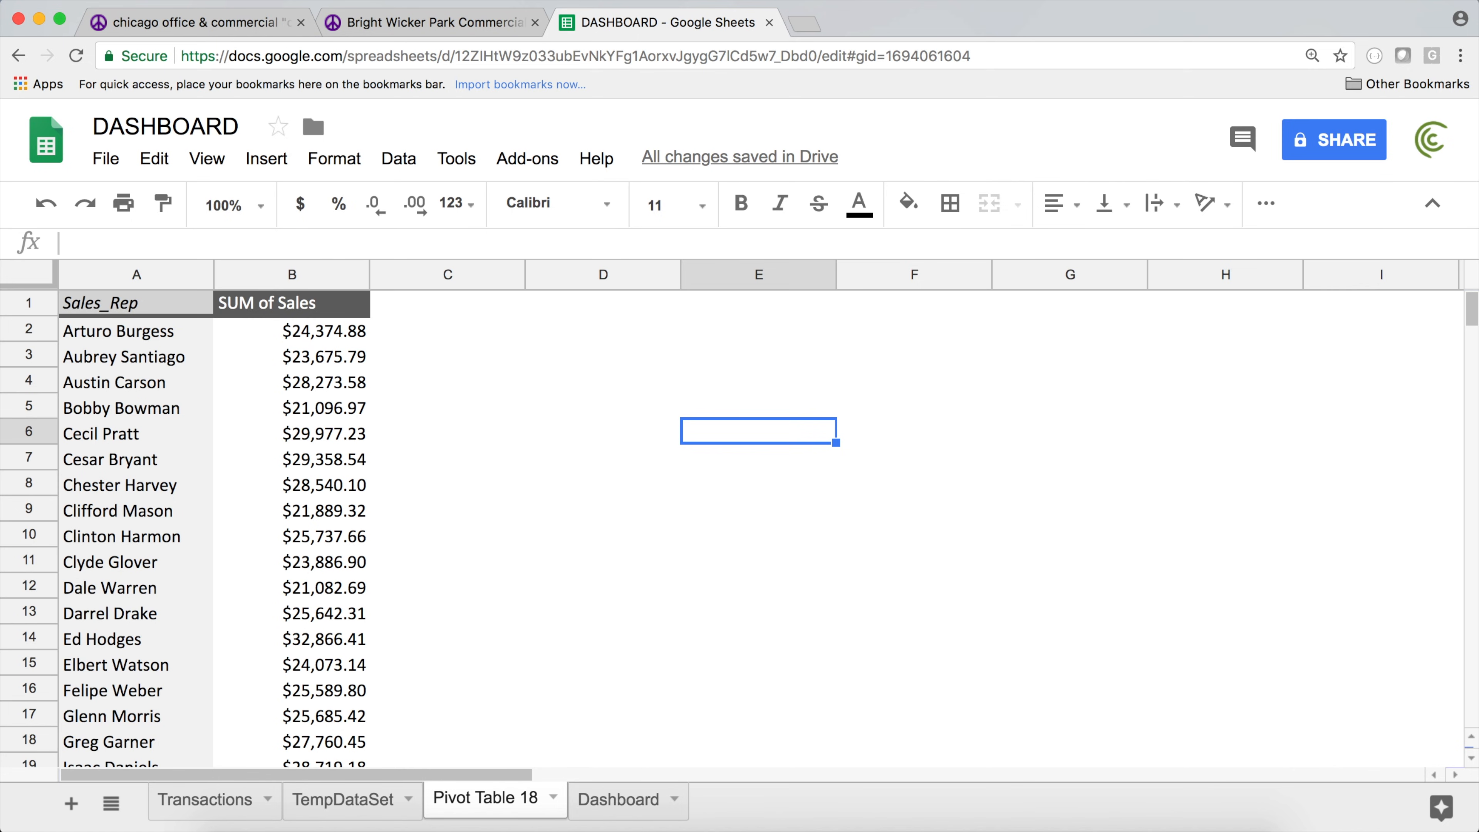
type("=sum")
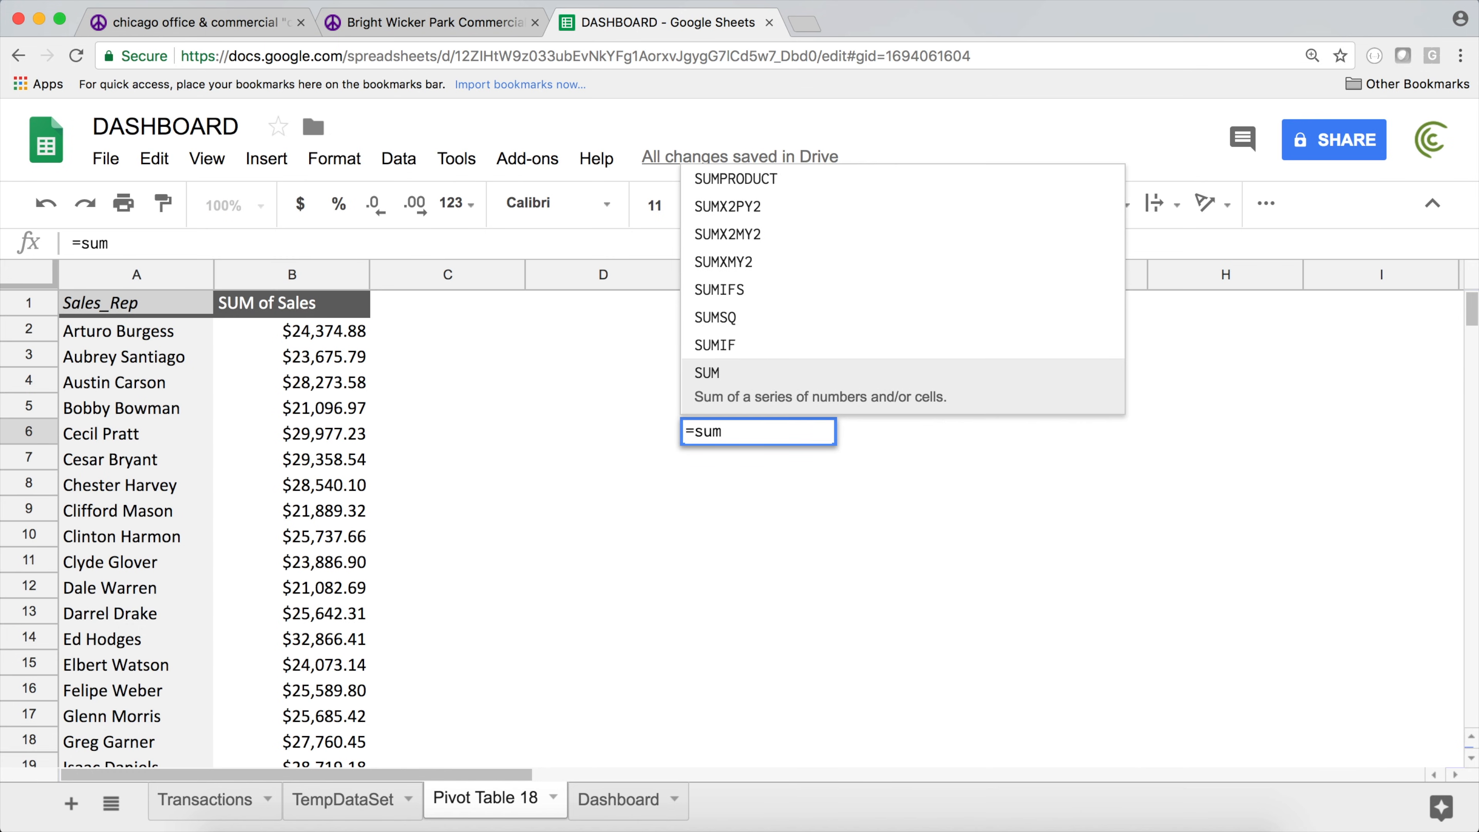
key("Tab")
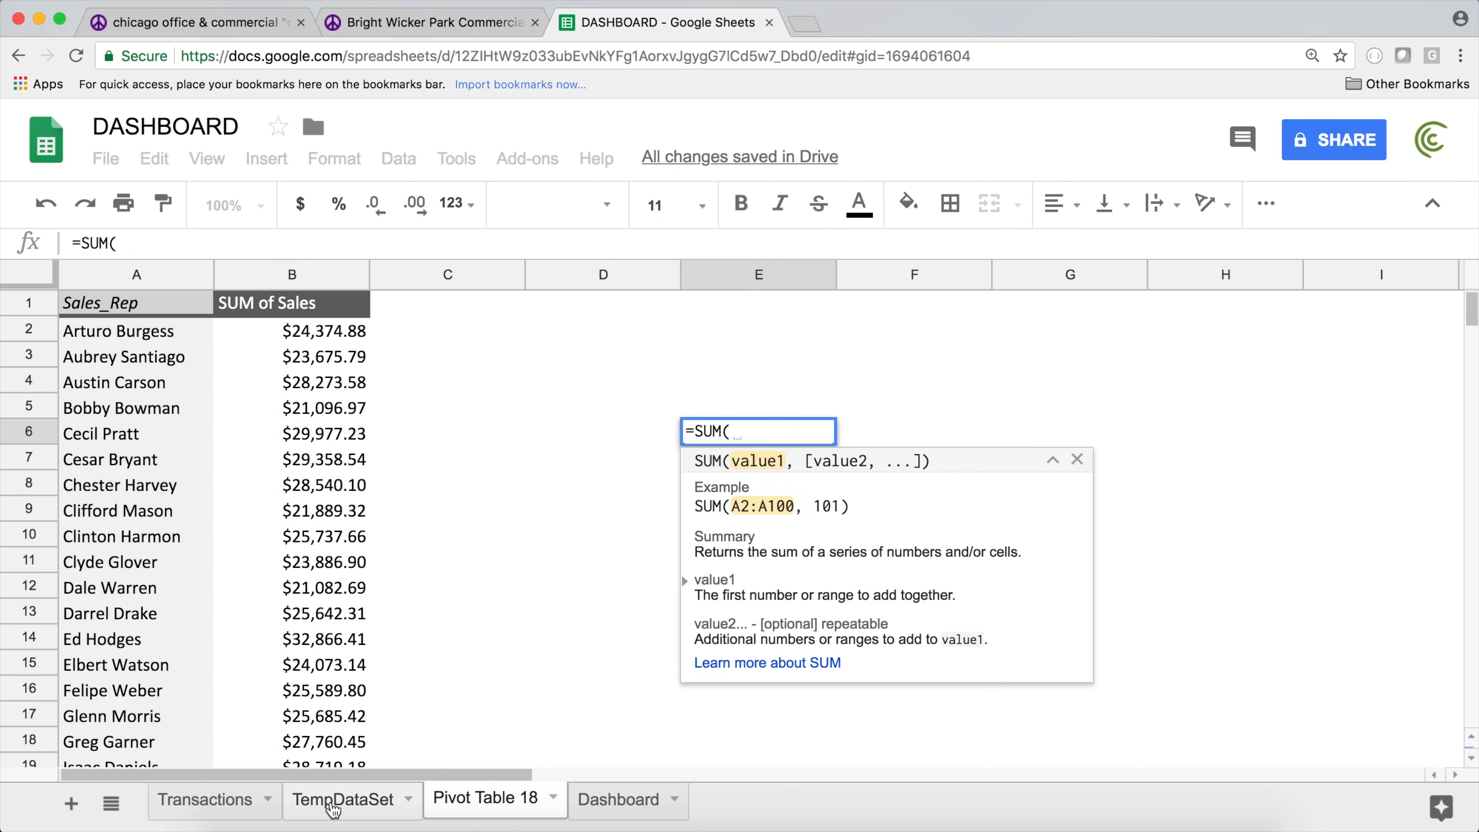
left_click(357, 801)
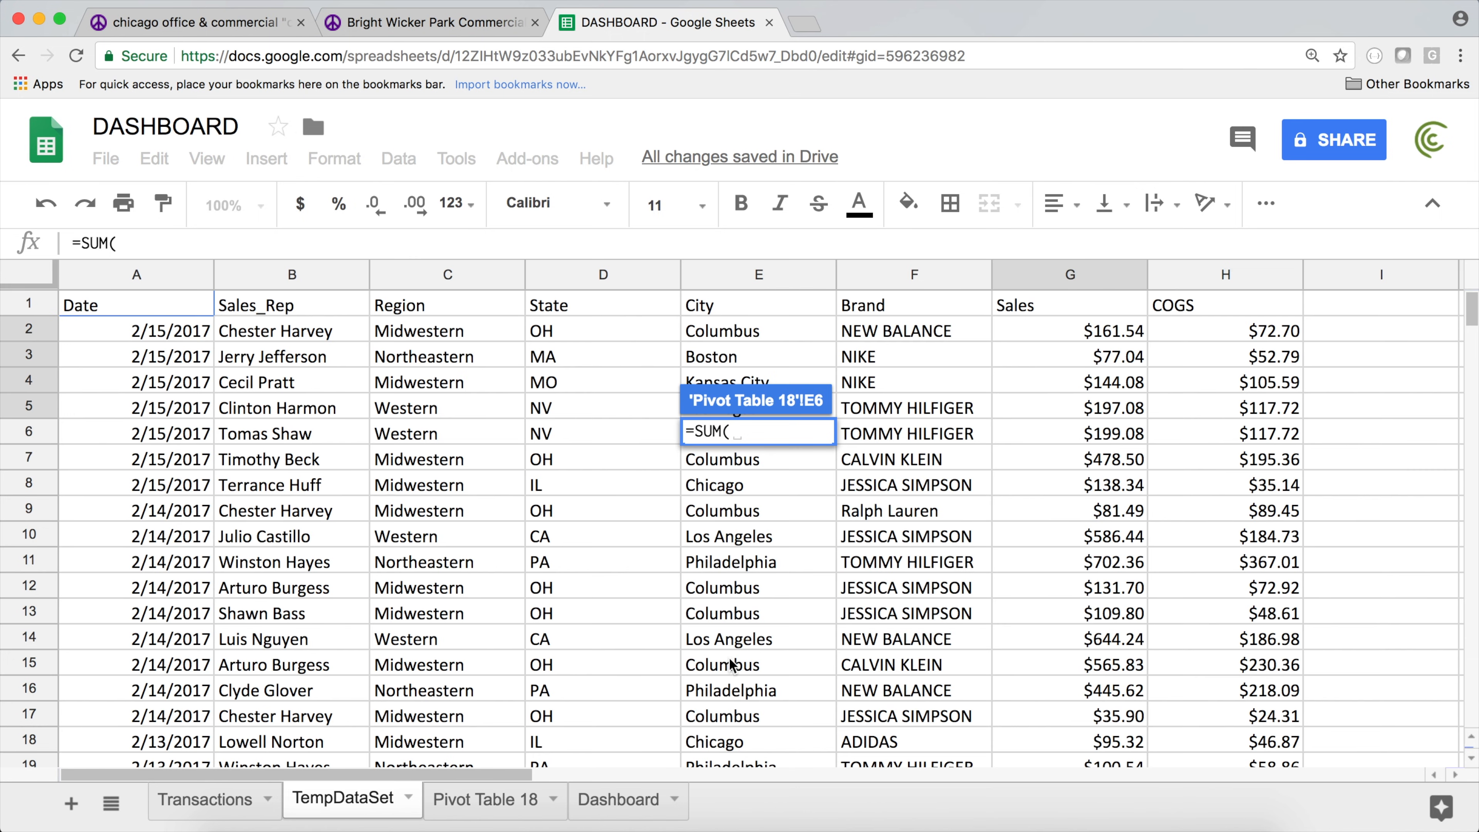
left_click(1061, 337)
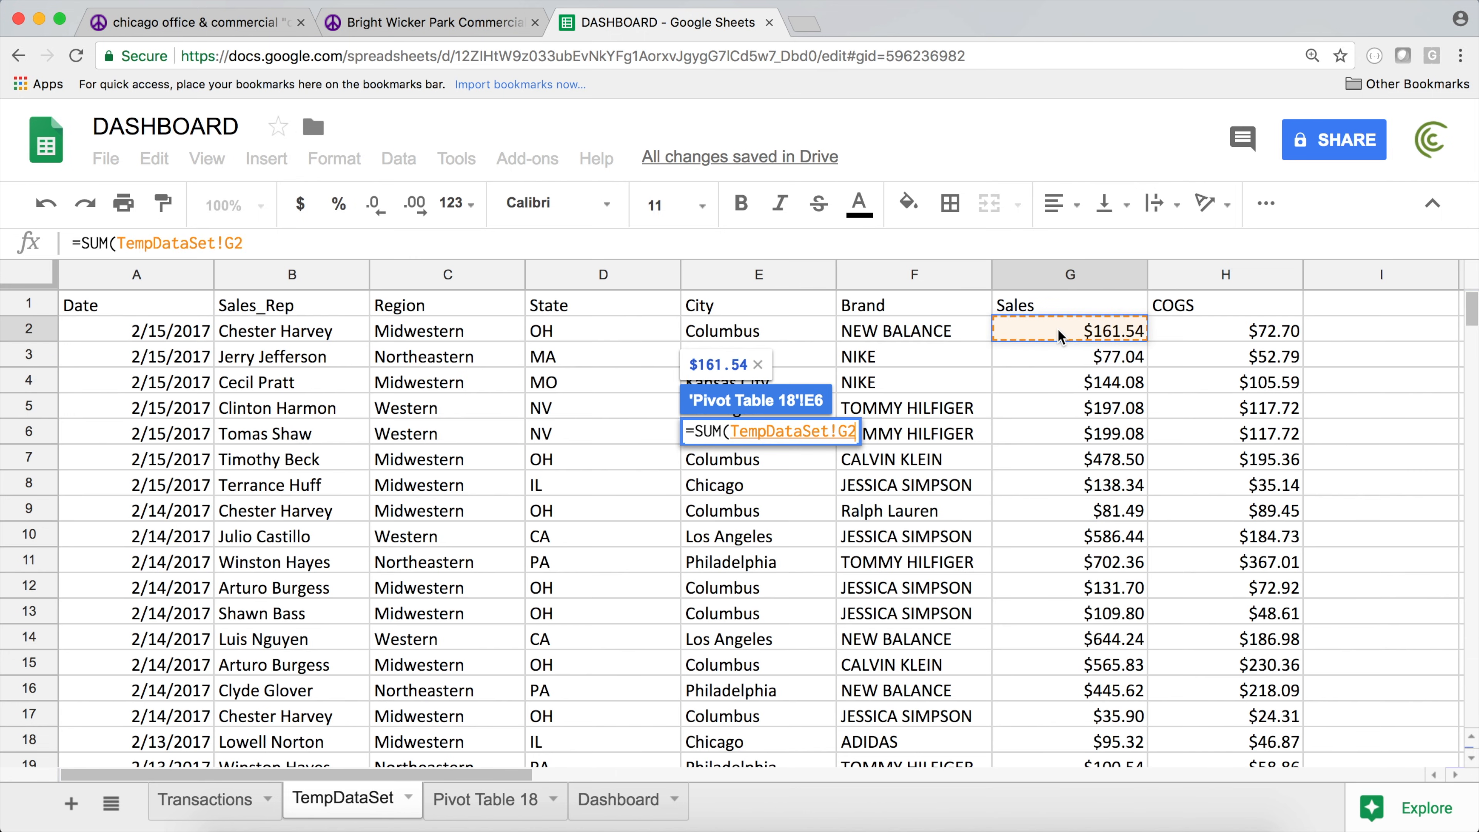
left_click_drag(1062, 337, 1061, 356)
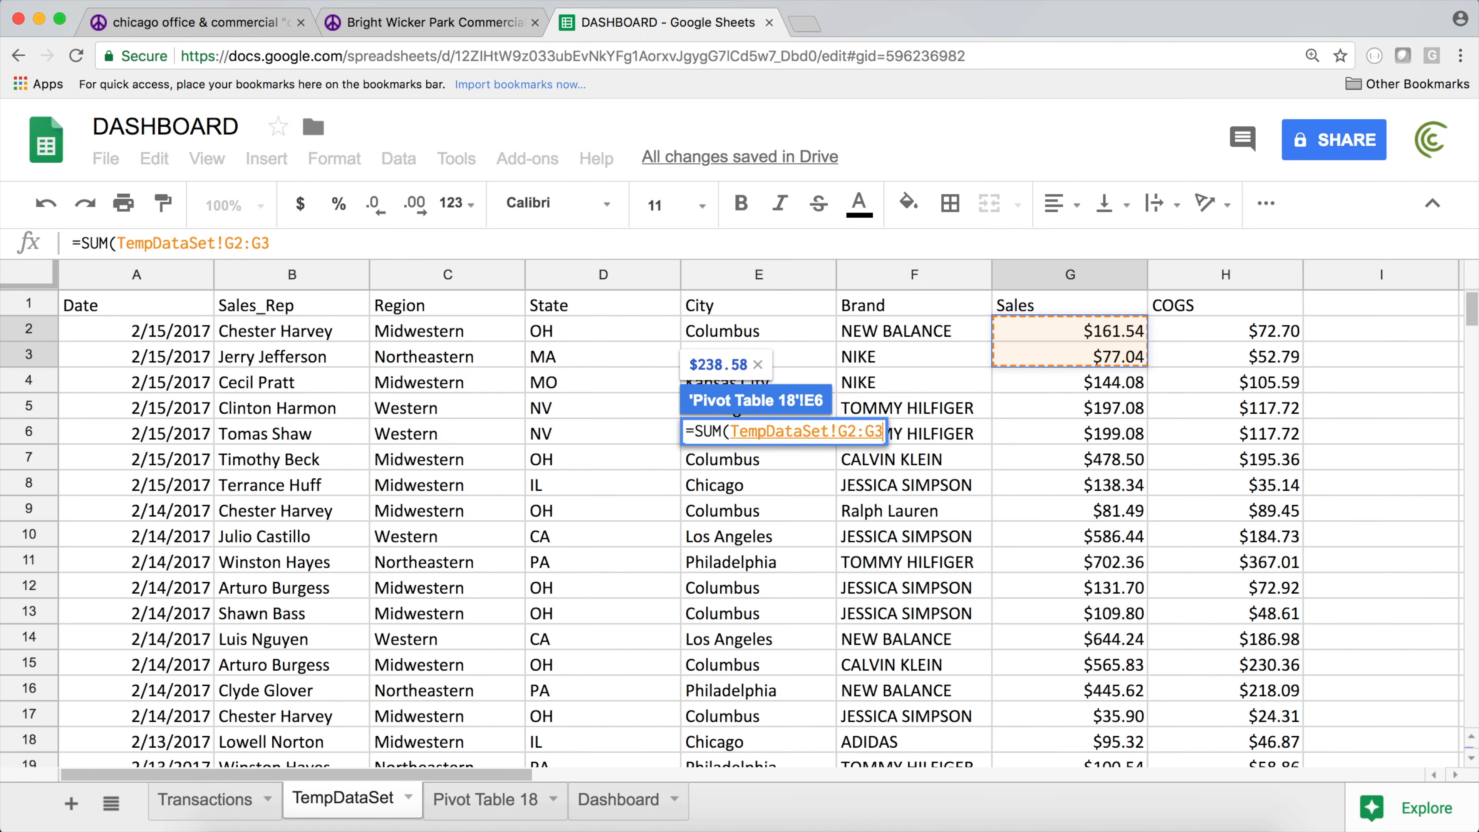
left_click(282, 242)
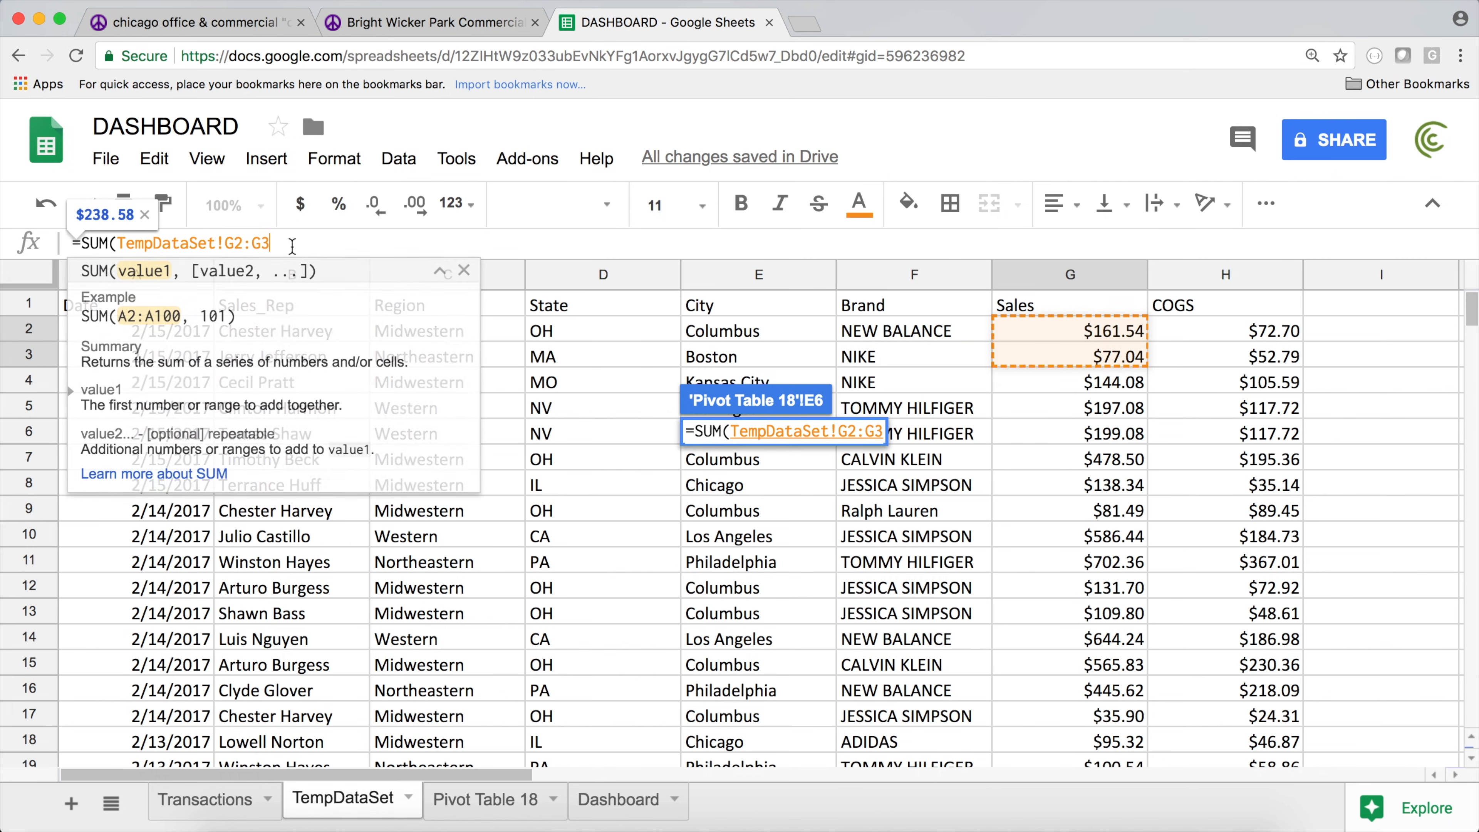
key("BackSpace")
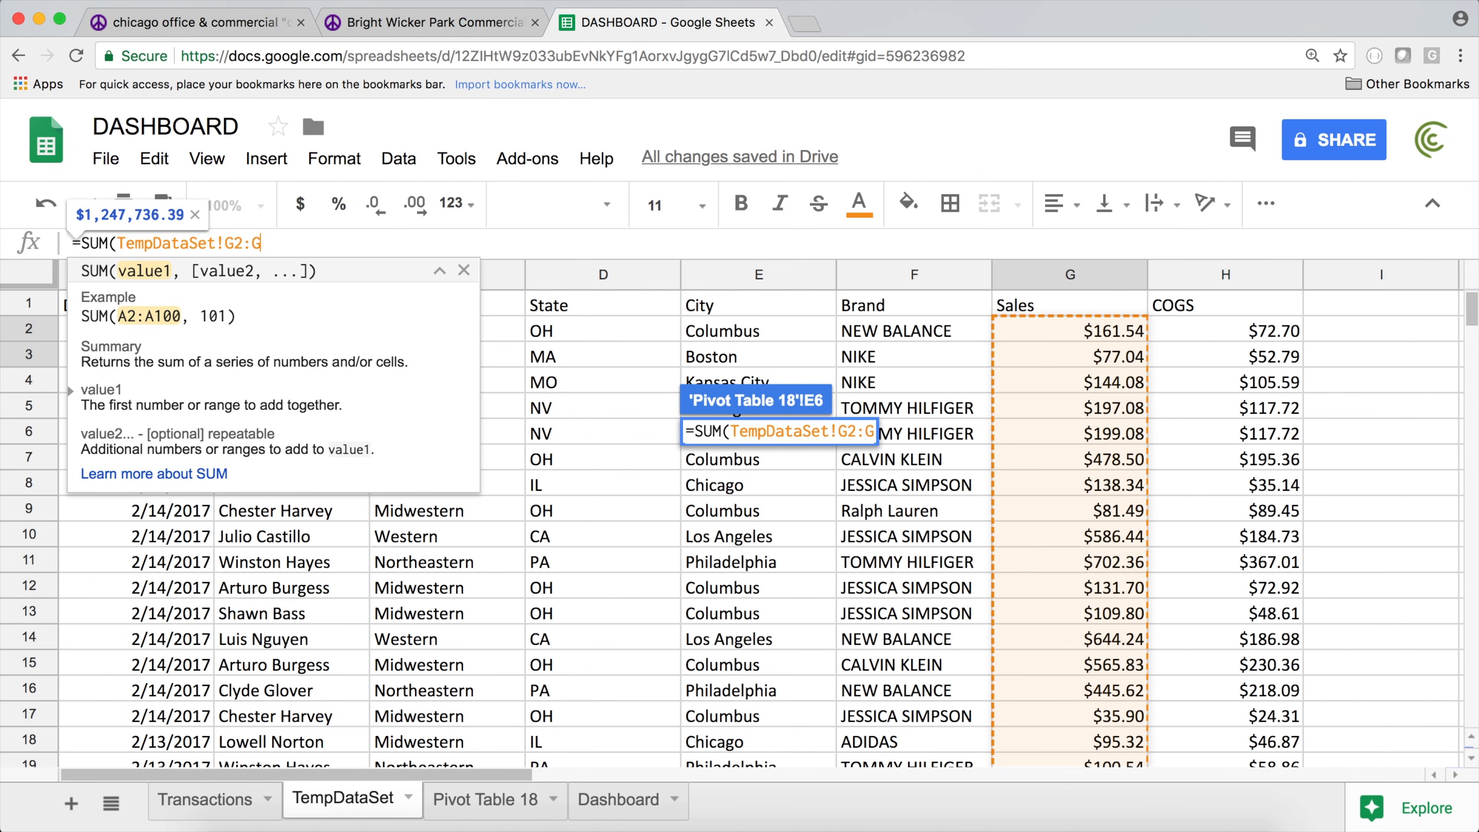
key("Return")
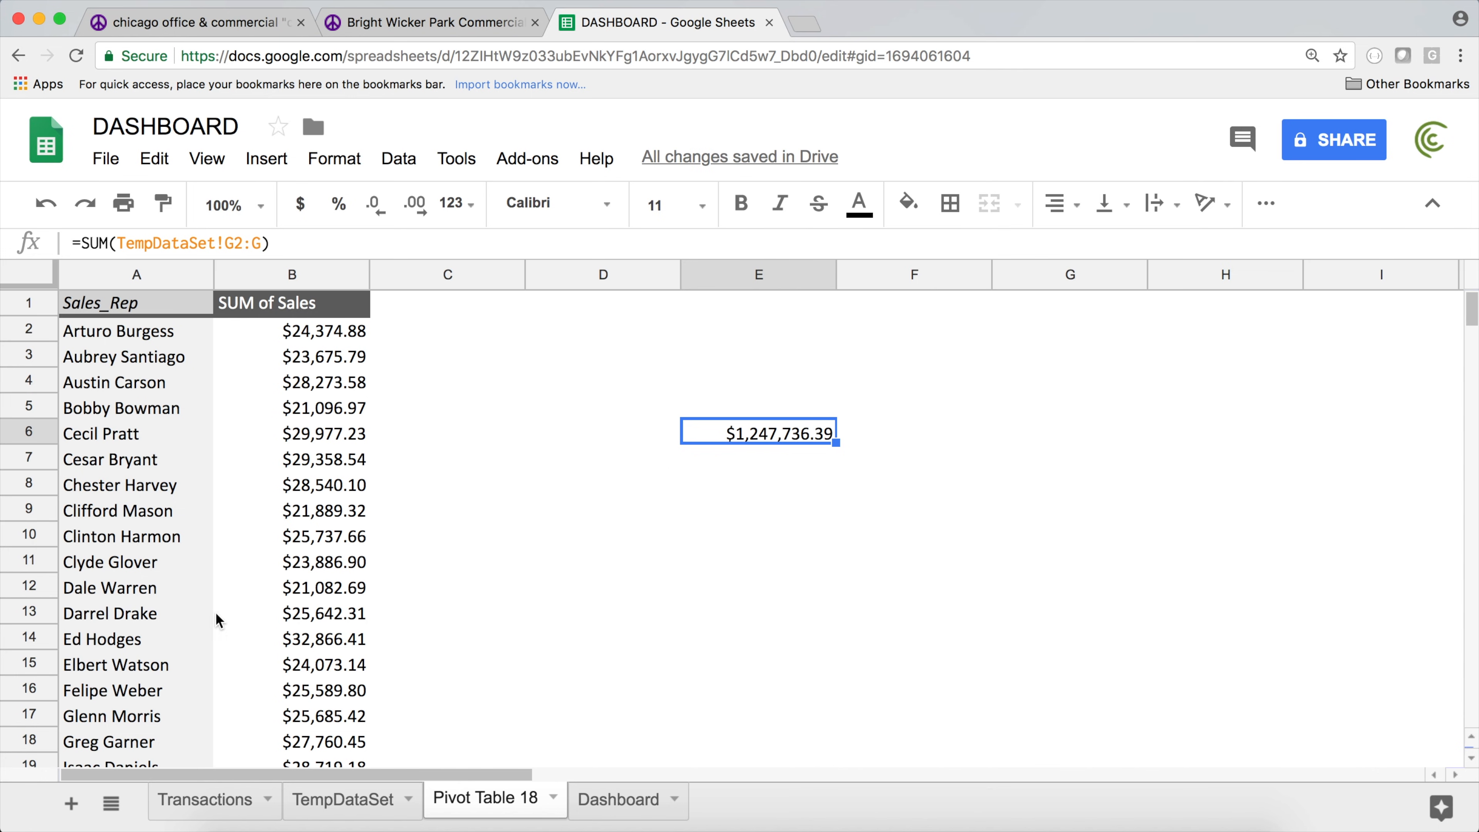
scroll(235, 634, "down", 10)
left_click(343, 588)
scroll(564, 517, "up", 10)
- Extend the E6 formula by dividing the sales sum by a COUNTUNIQUE function
left_click(813, 431)
double_click(774, 442)
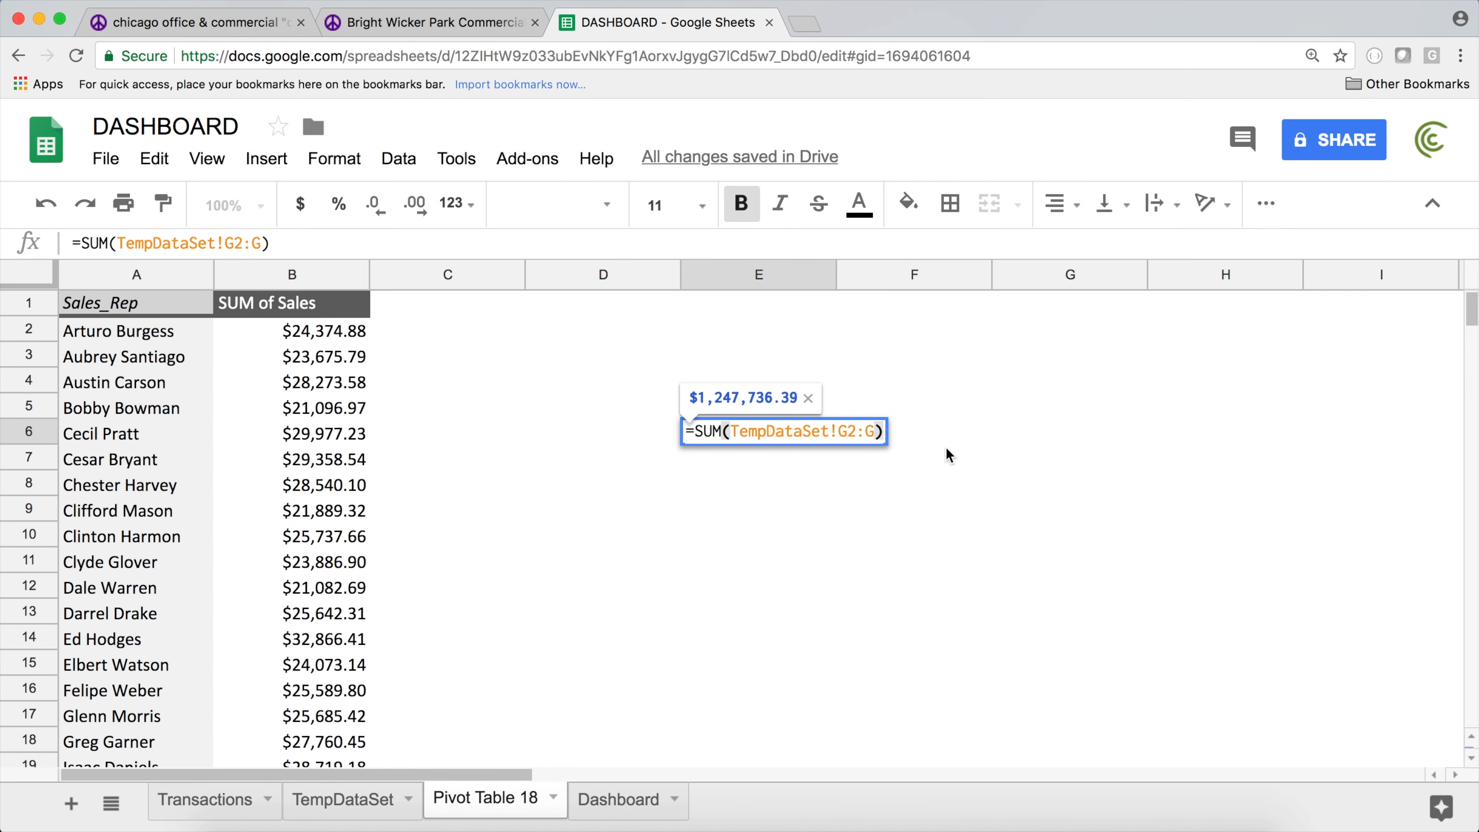
type("/COUNT")
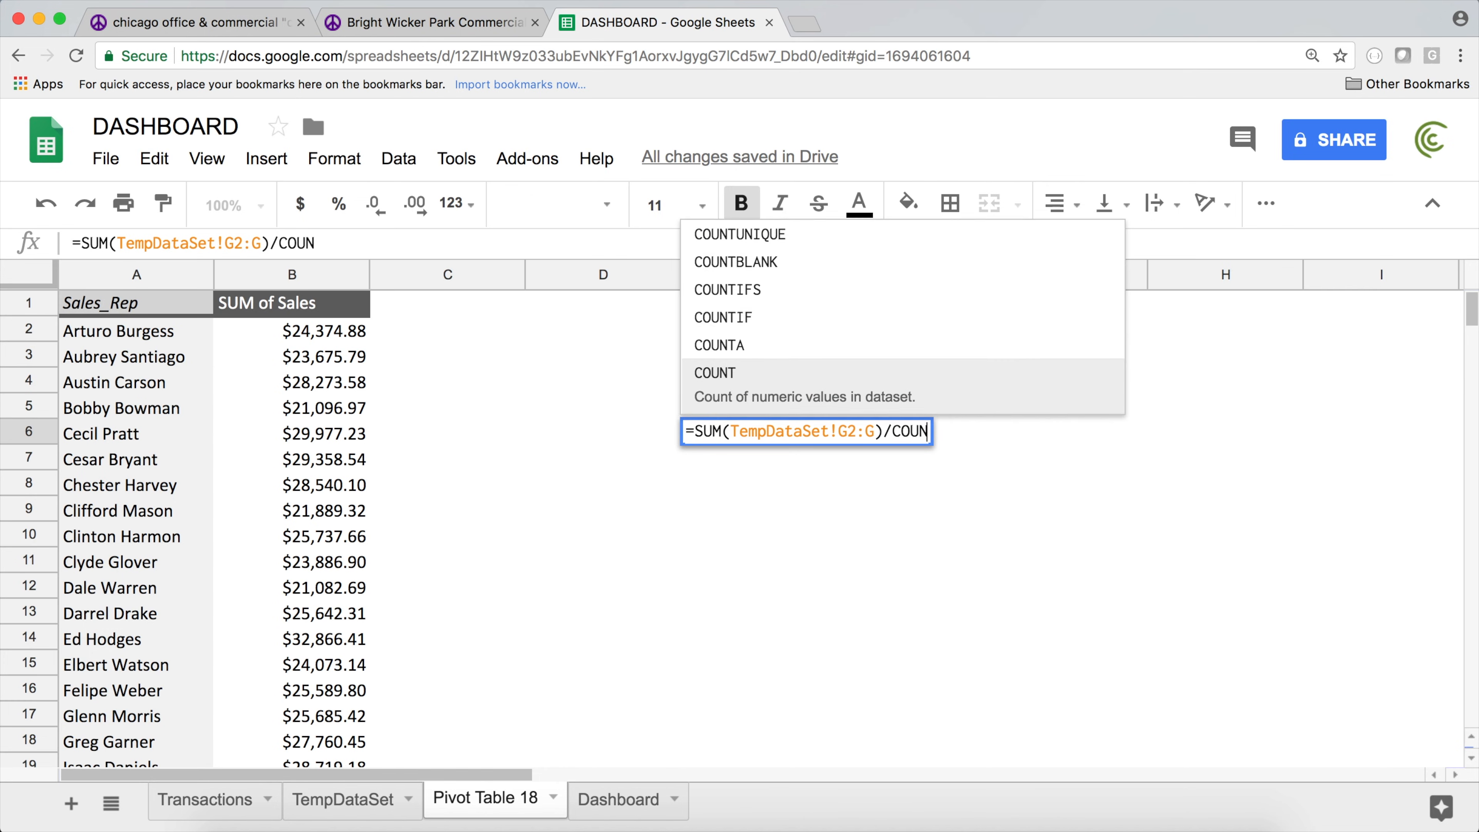
key("Up")
key("Up")
key("Up")
key("Up")
key("Up")
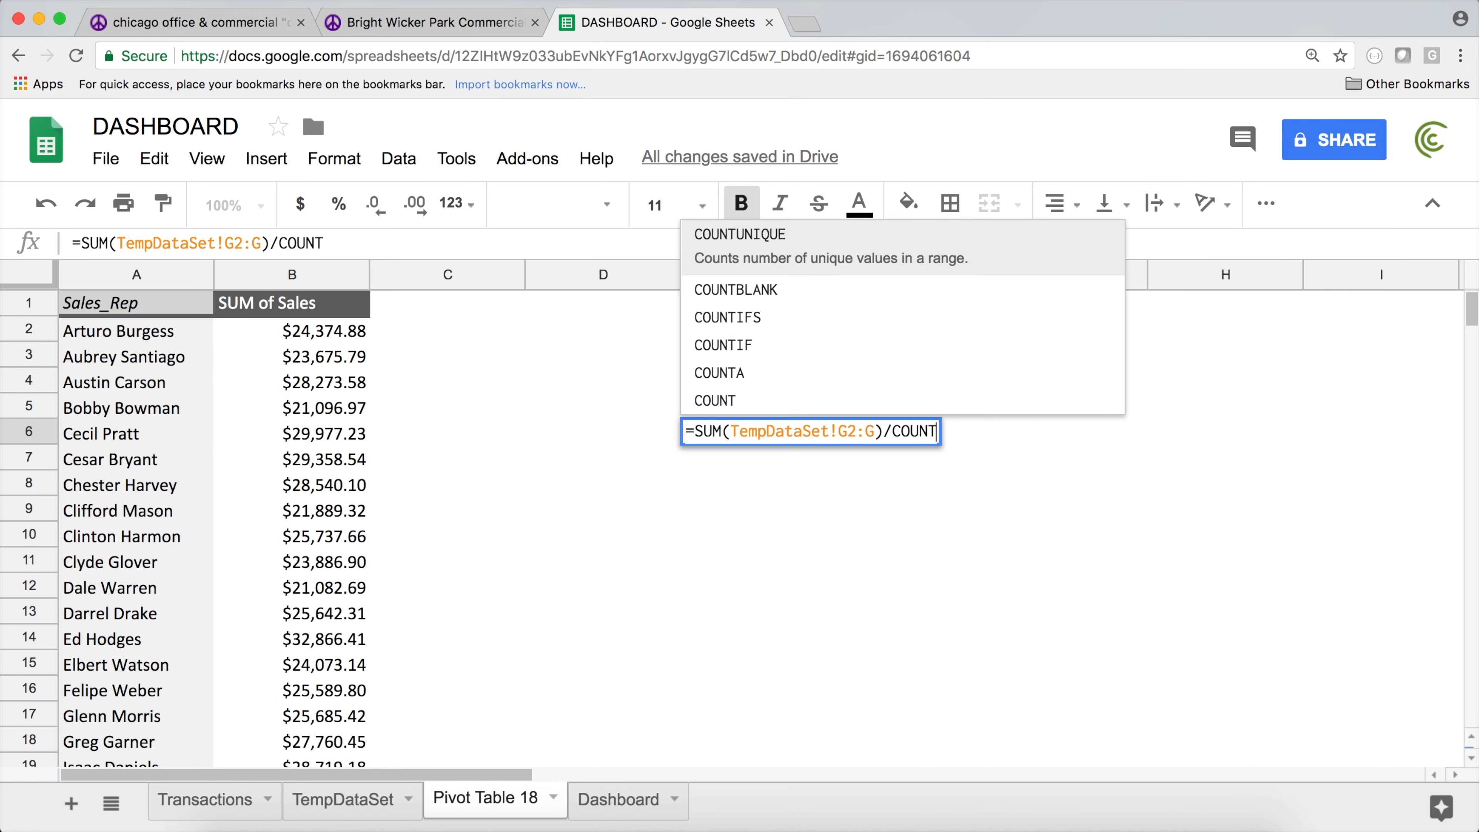
key("Tab")
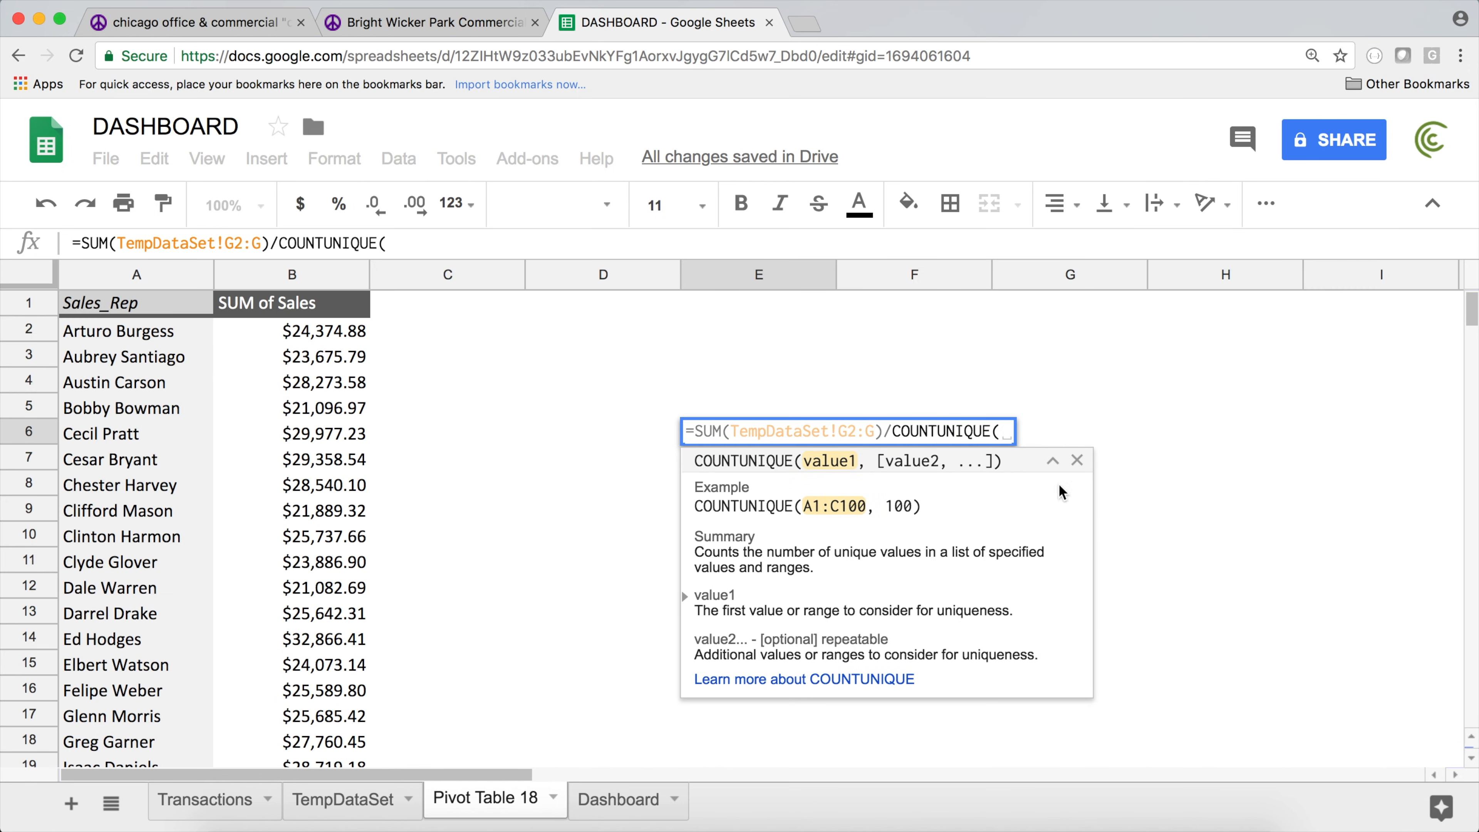
- Complete the COUNTUNIQUE part of the E6 formula with the sales rep range TempDataSet!B2:B
left_click(353, 799)
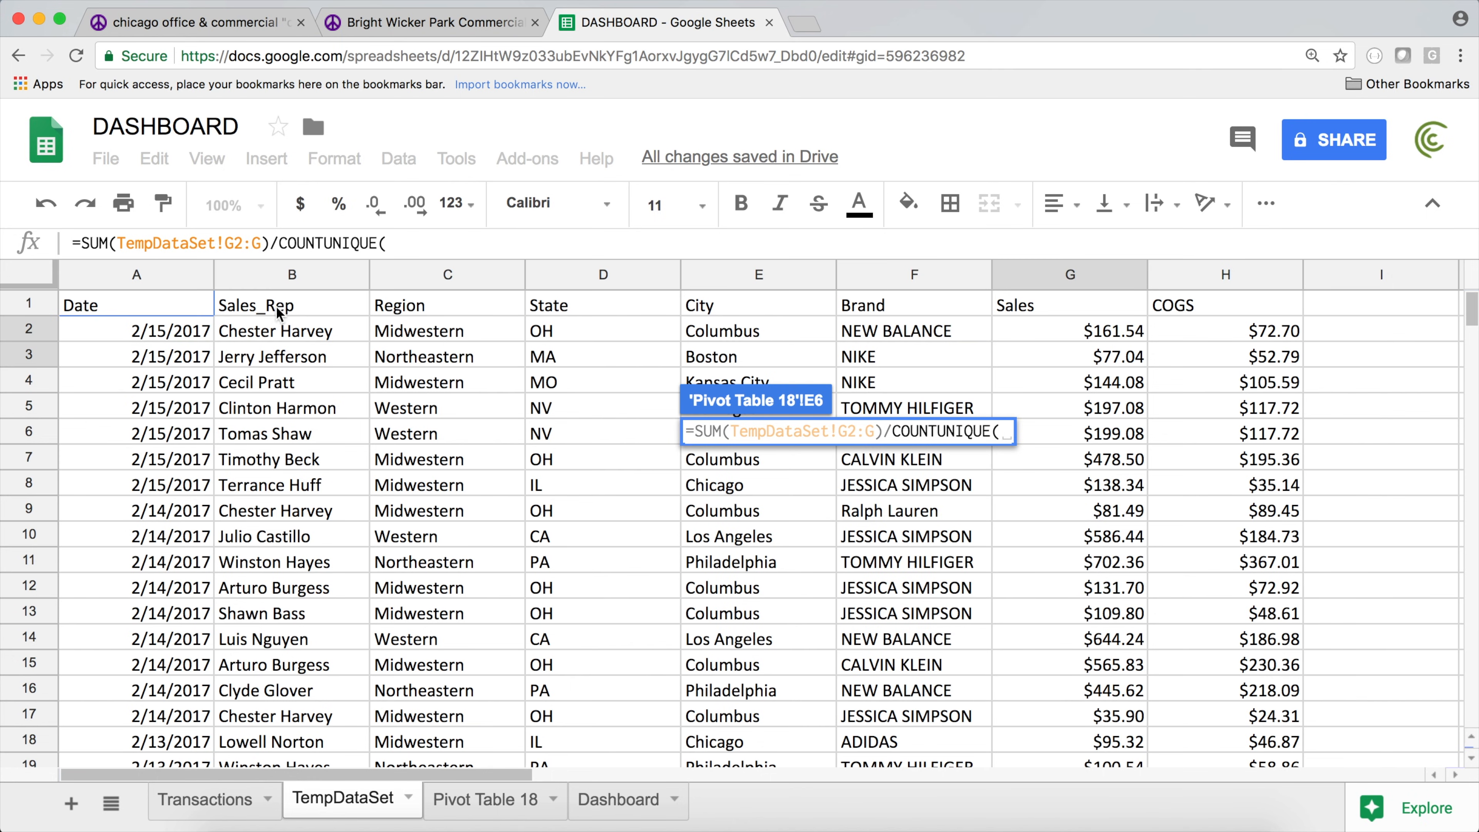
left_click(285, 337)
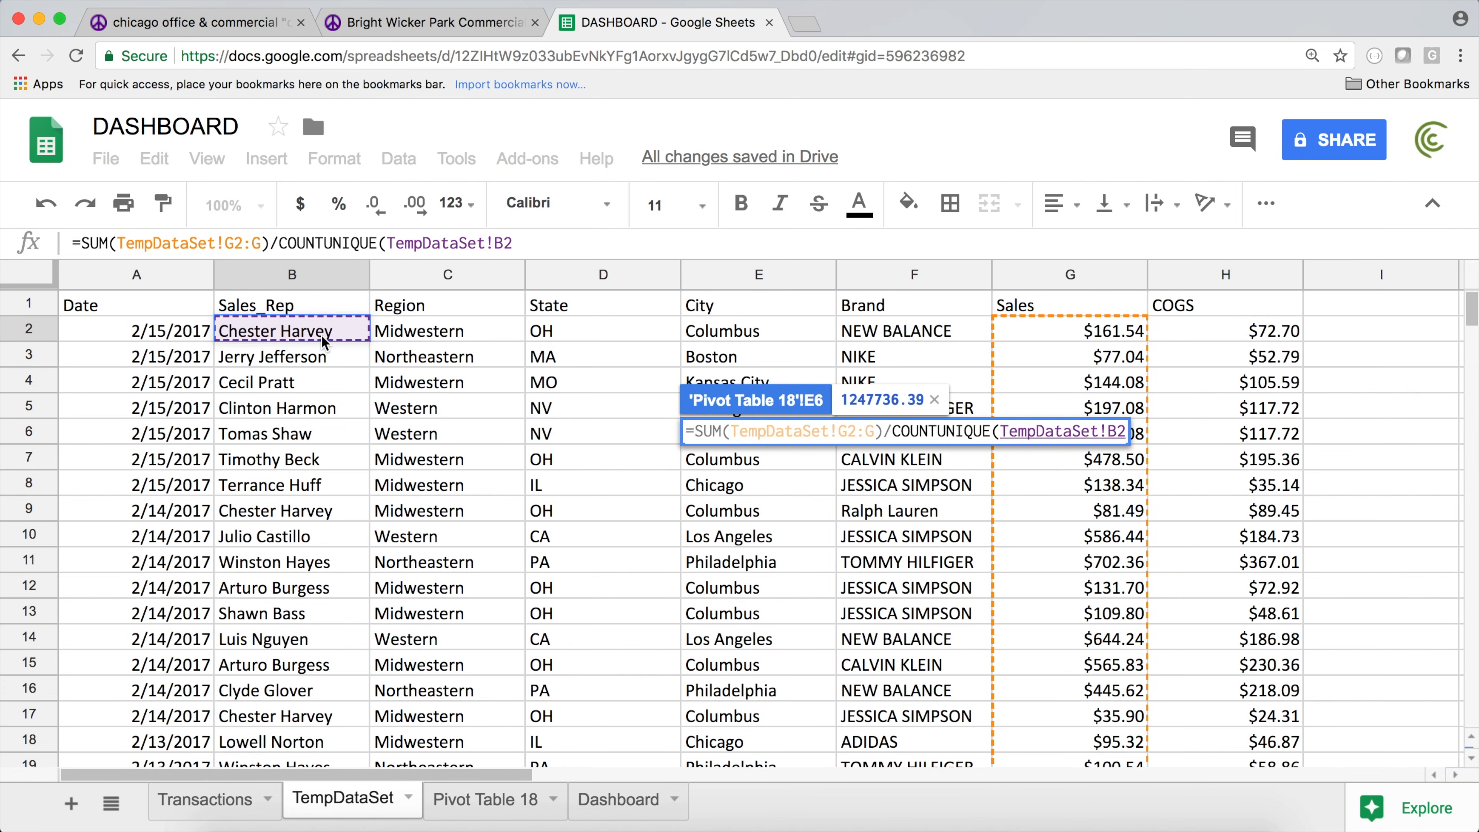
key("shift+Down")
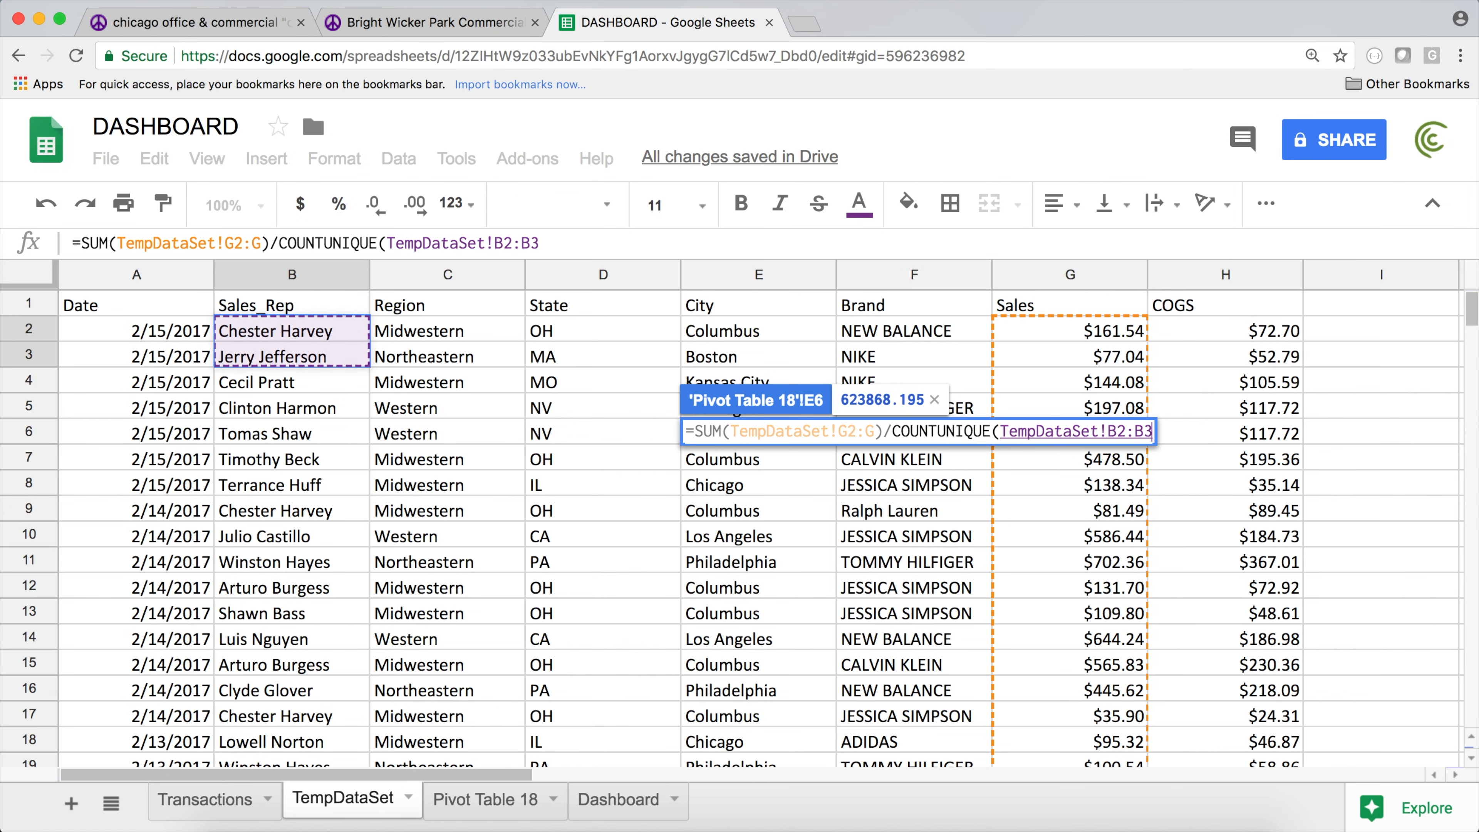
left_click(588, 240)
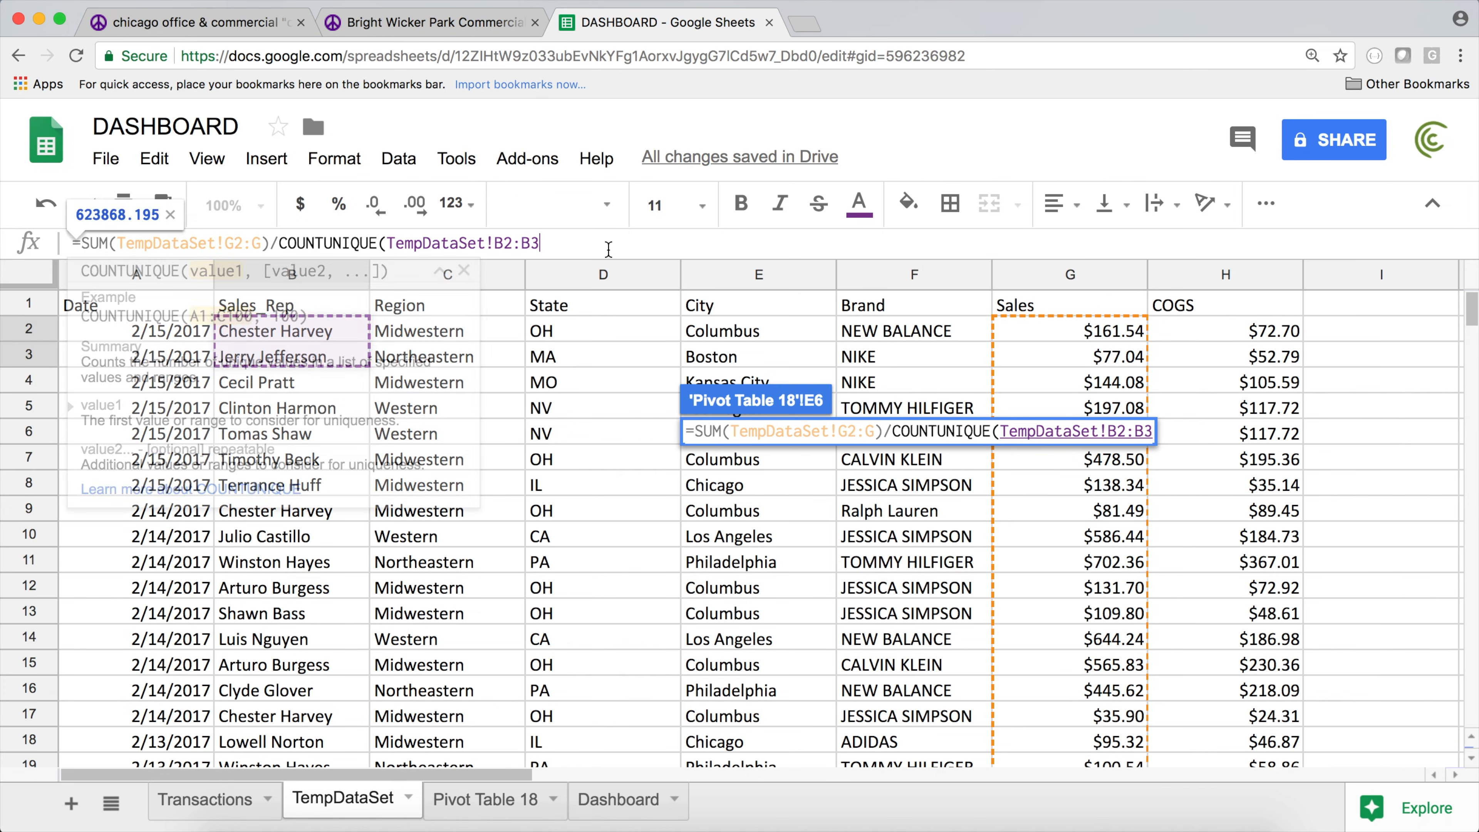
key("BackSpace")
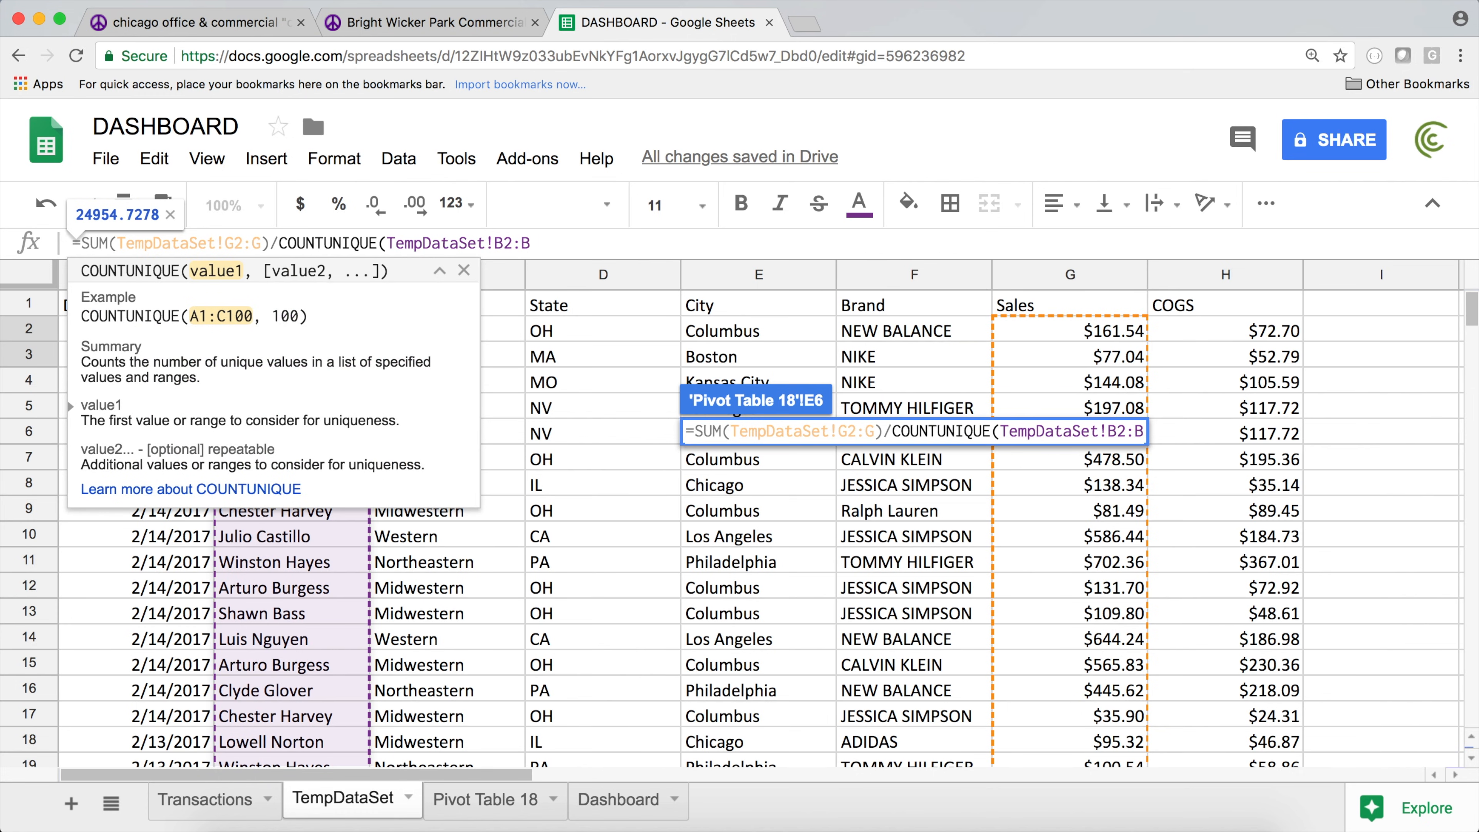
type(")")
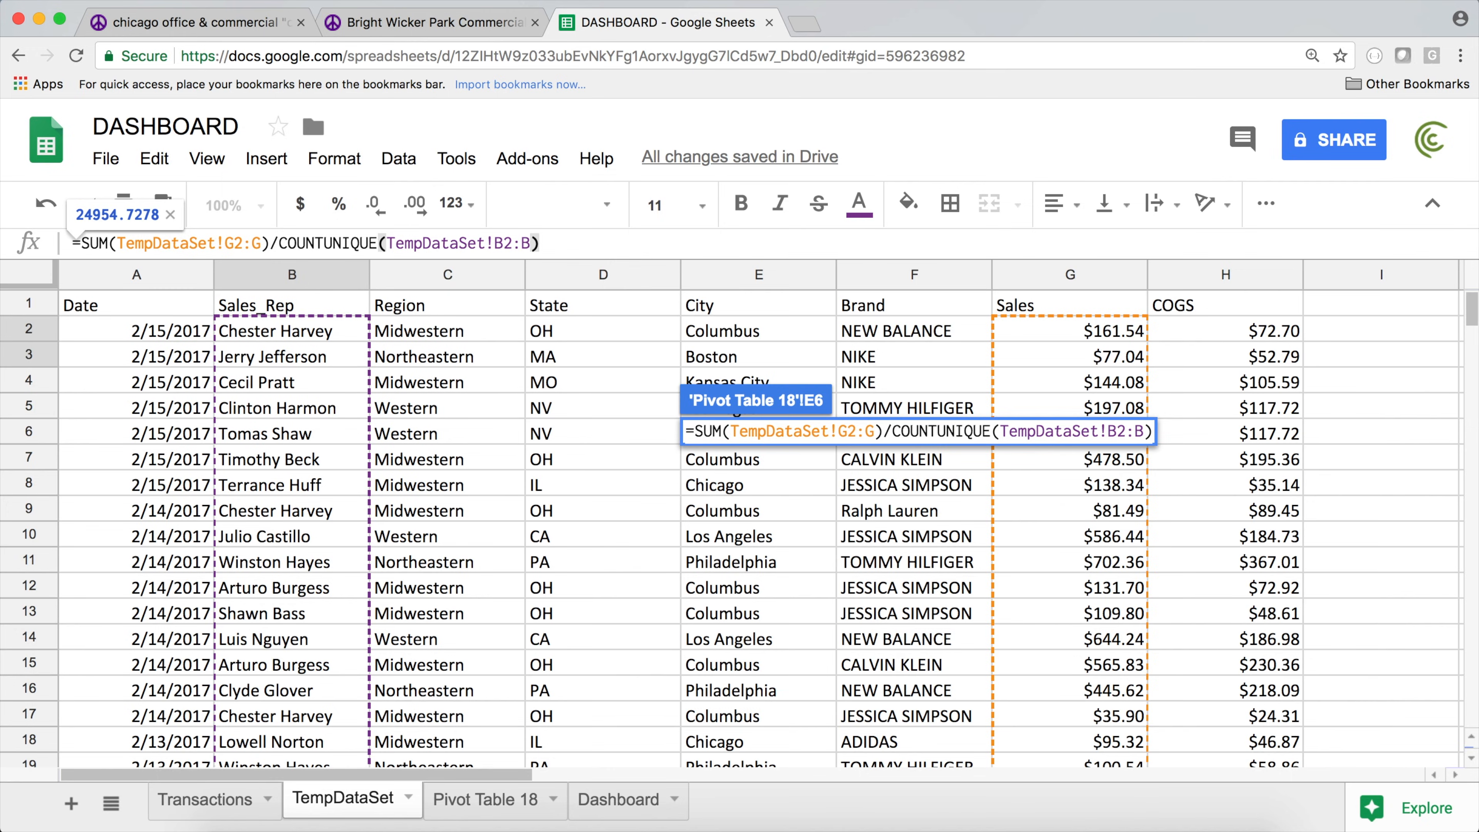
key("Return")
scroll(443, 446, "down", 1)
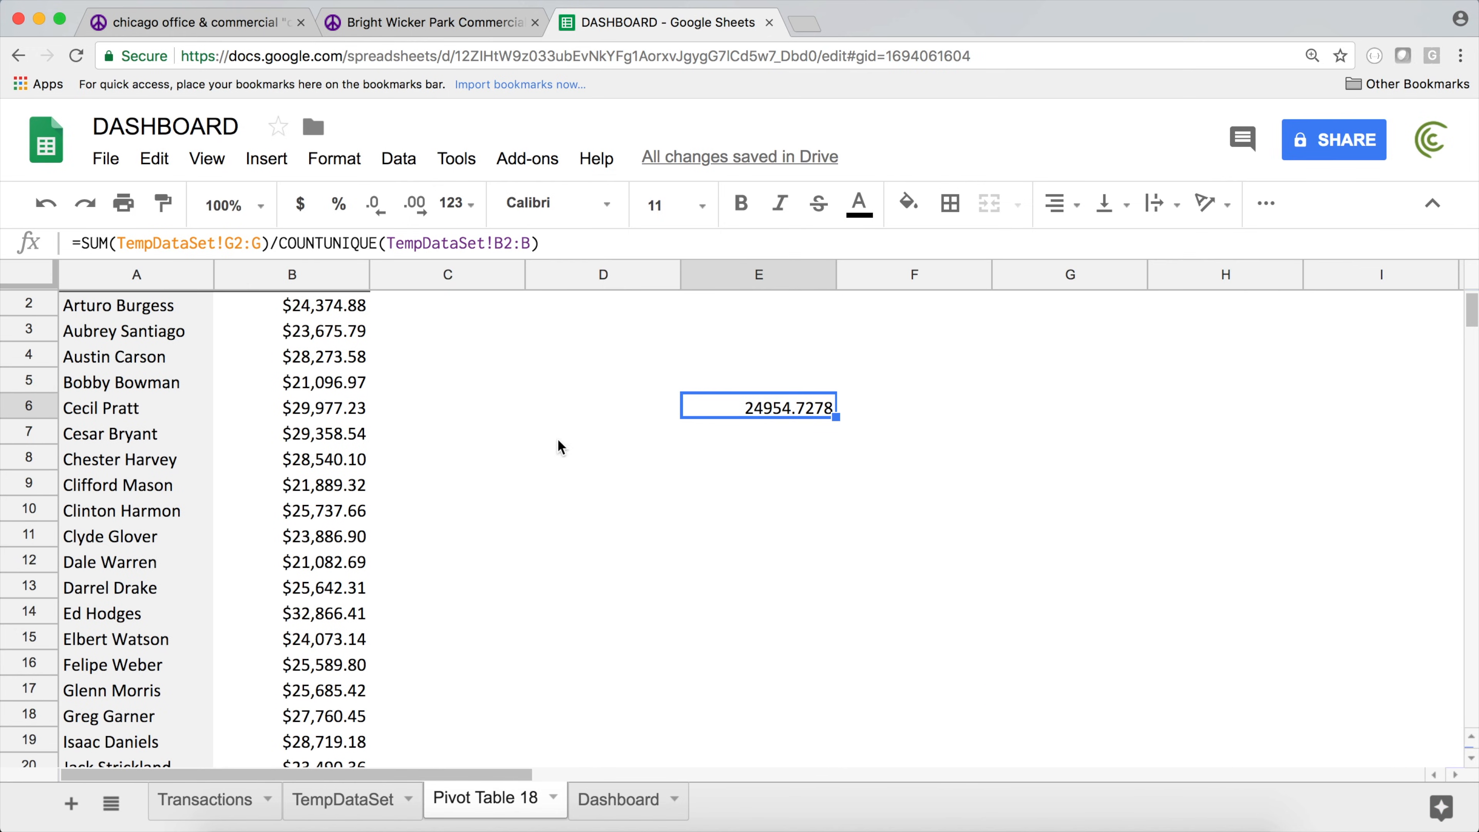
scroll(736, 427, "up", 1)
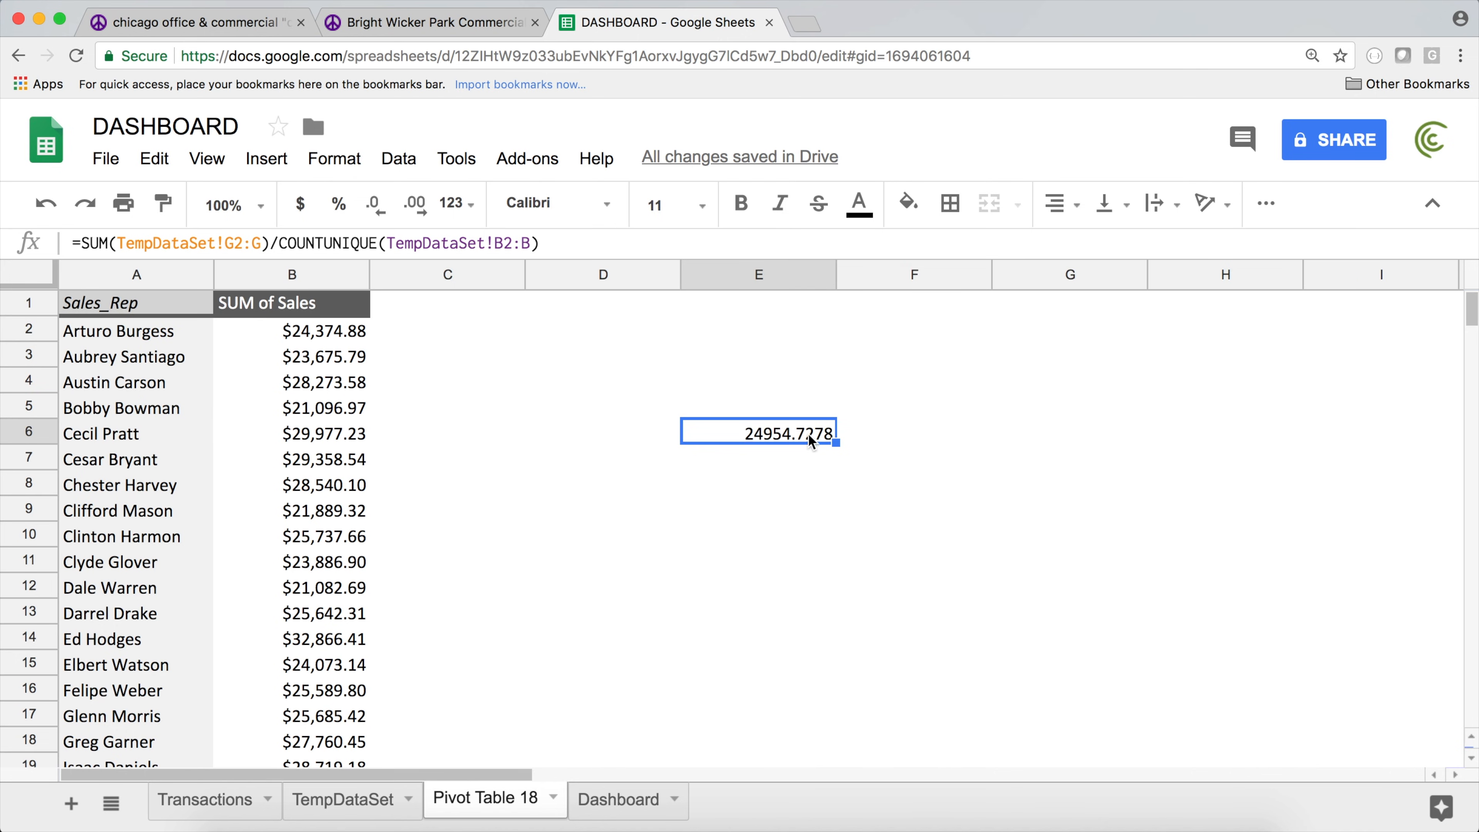
- Average the summed sales per rep in cell D4 with =AVERAGE(B2:B51), leaving out the grand total row
left_click(609, 389)
type("=ave")
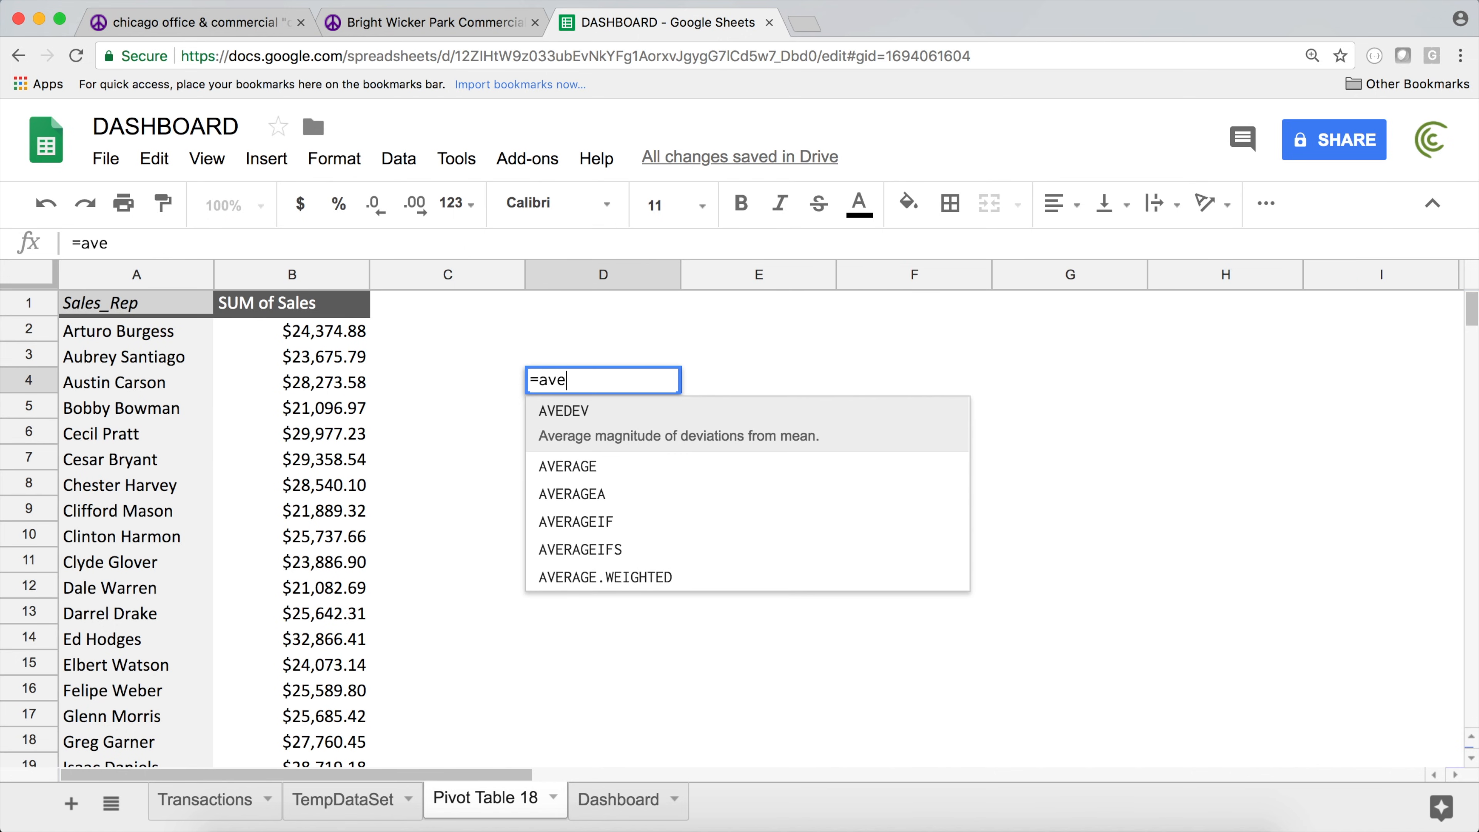
key("Down")
key("Tab")
left_click_drag(297, 337, 317, 309)
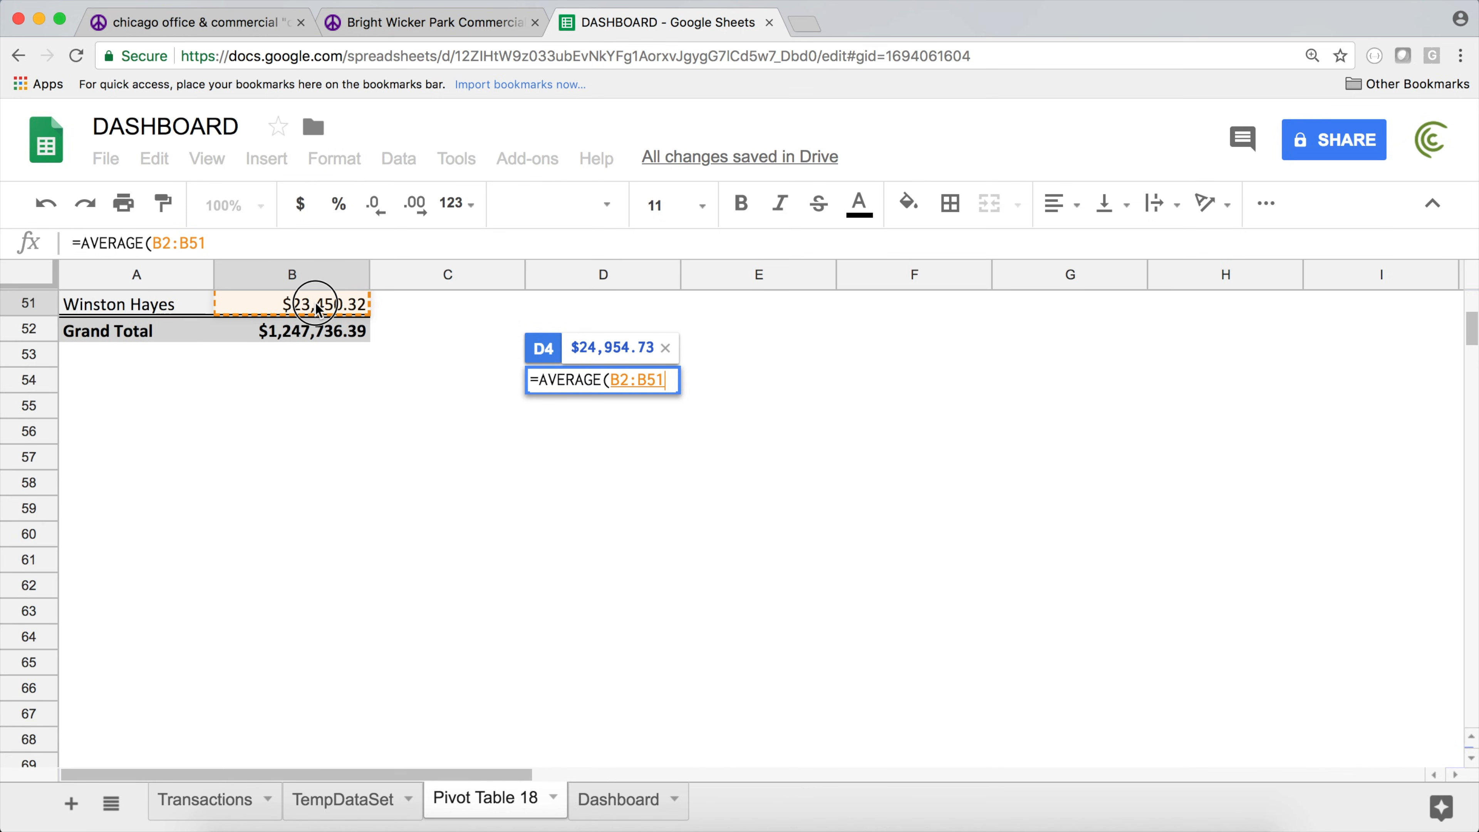
scroll(352, 356, "up", 15)
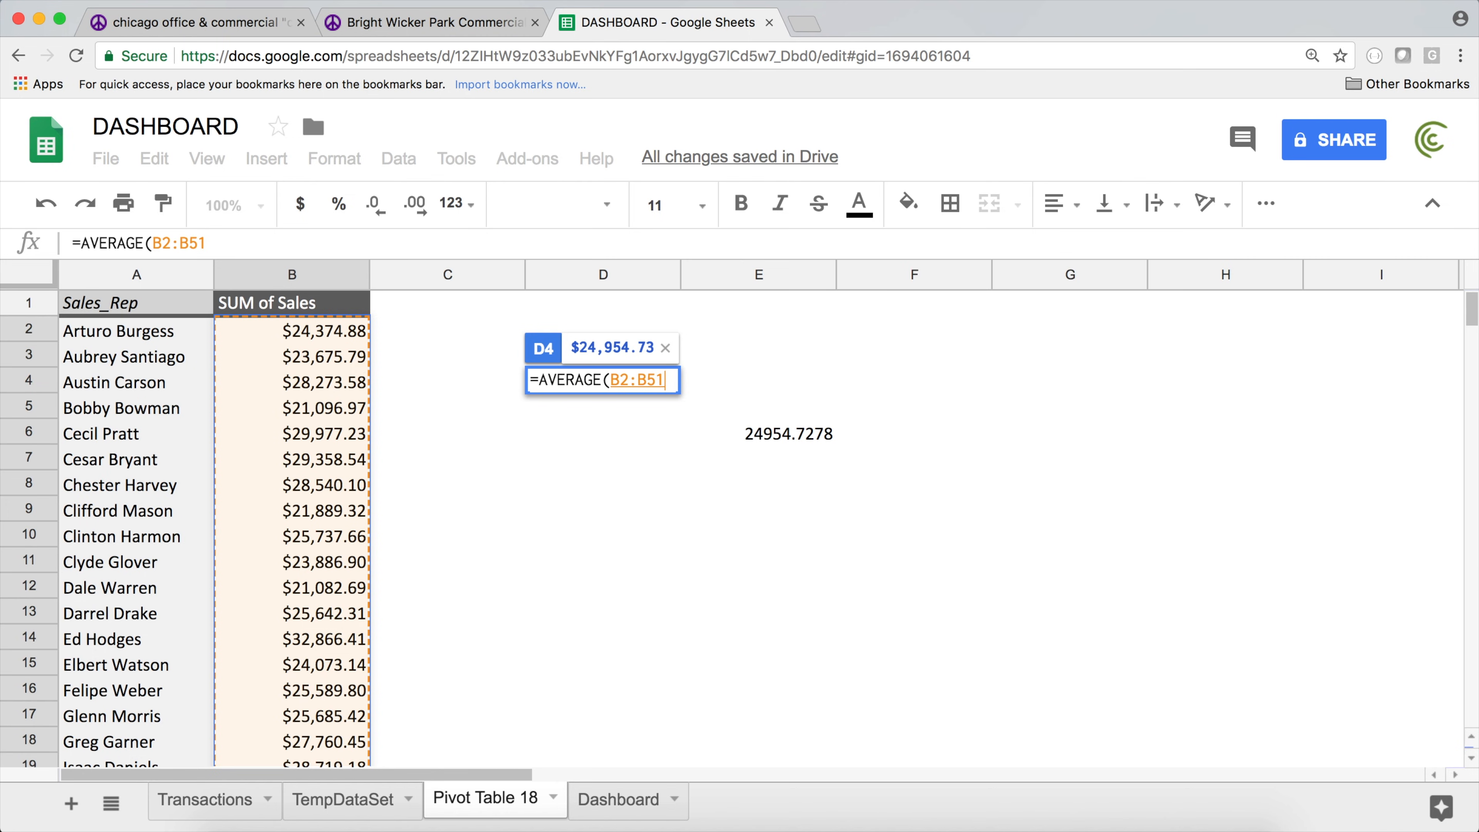
key("Return")
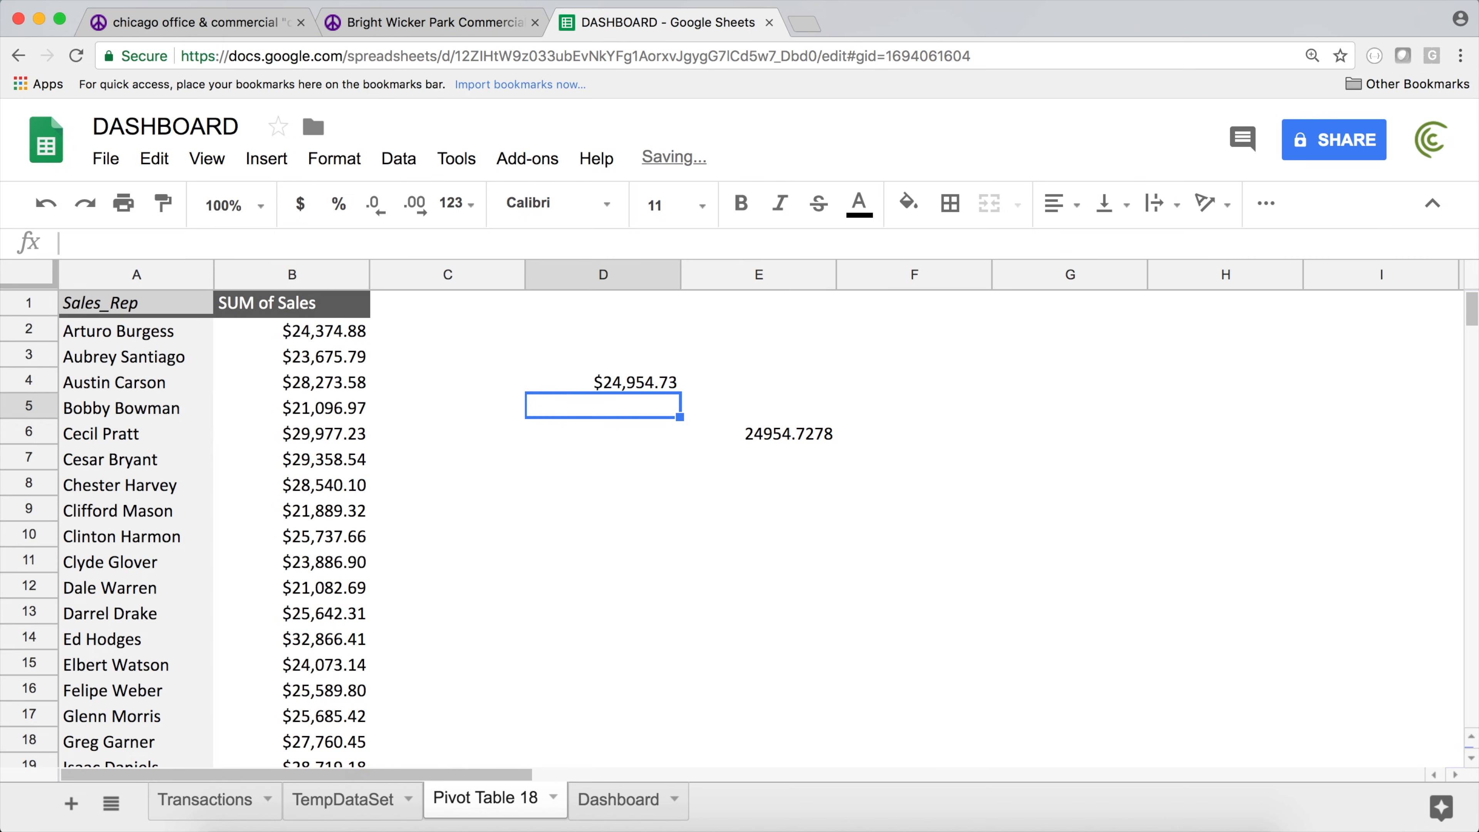
- Compare the D4 average with the E6 formula result and format cell E6 as currency
left_click(636, 389)
left_click(807, 446)
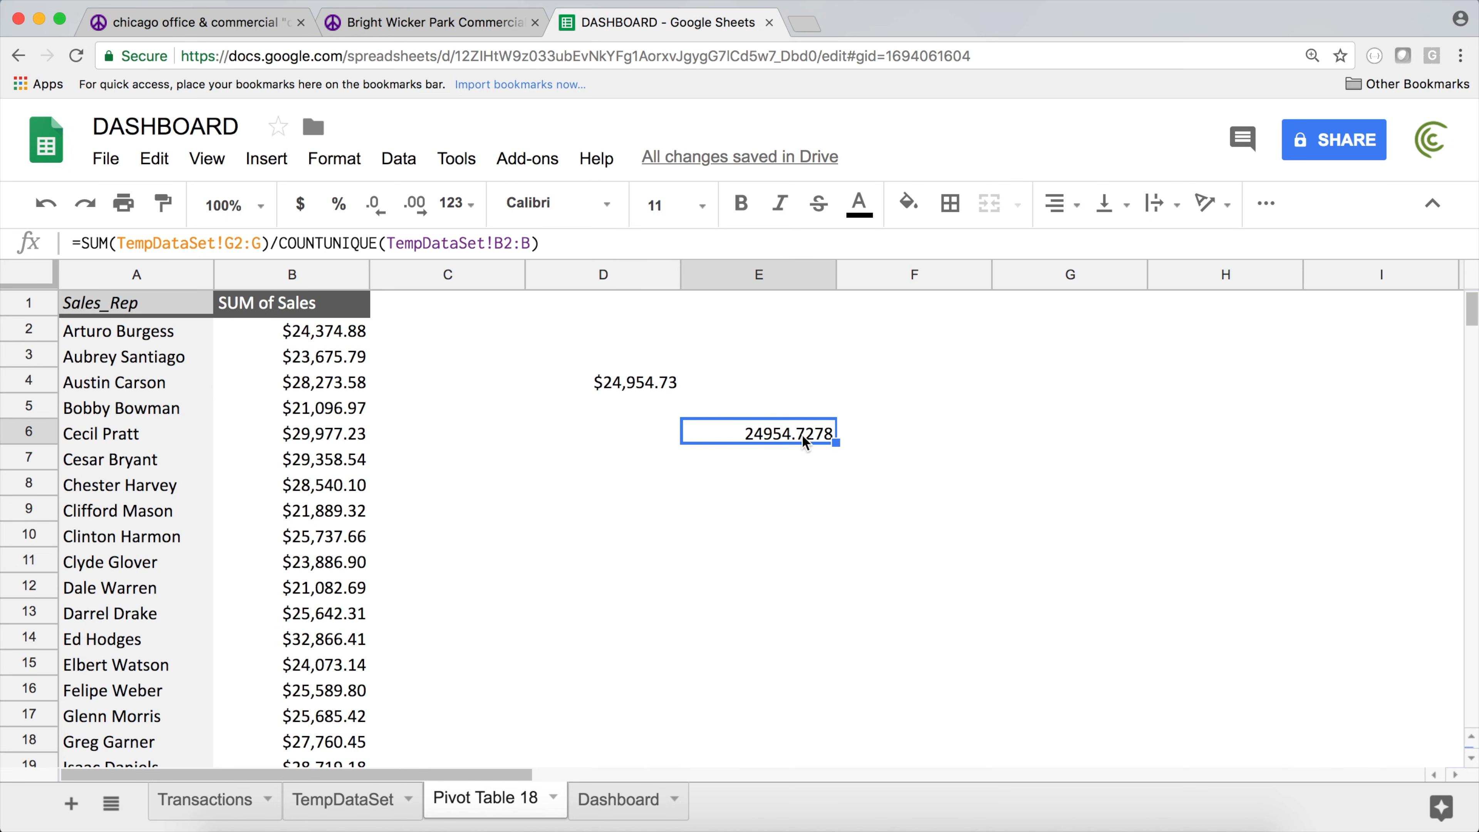
left_click(641, 378)
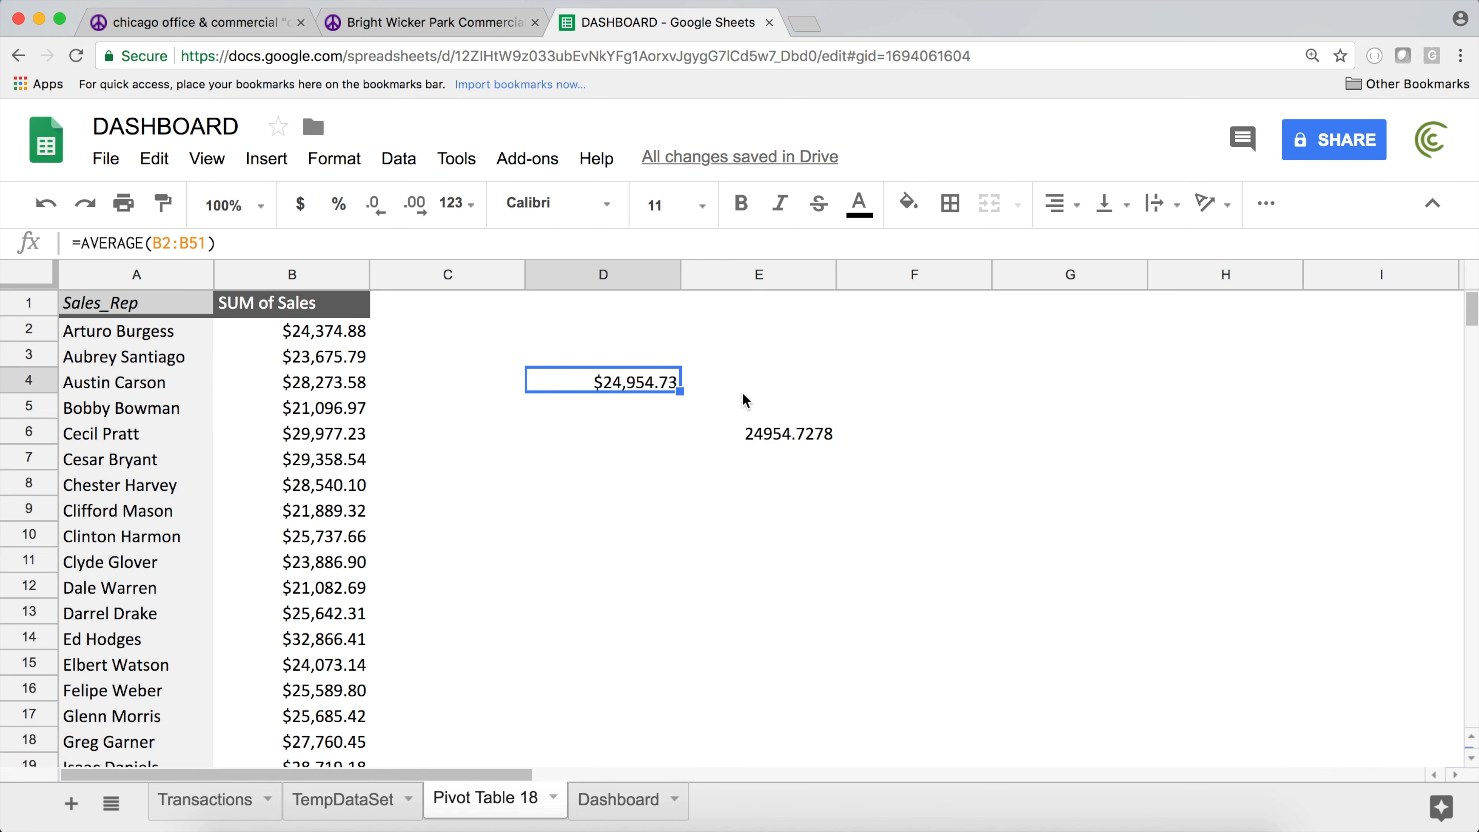
left_click(754, 434)
left_click(299, 209)
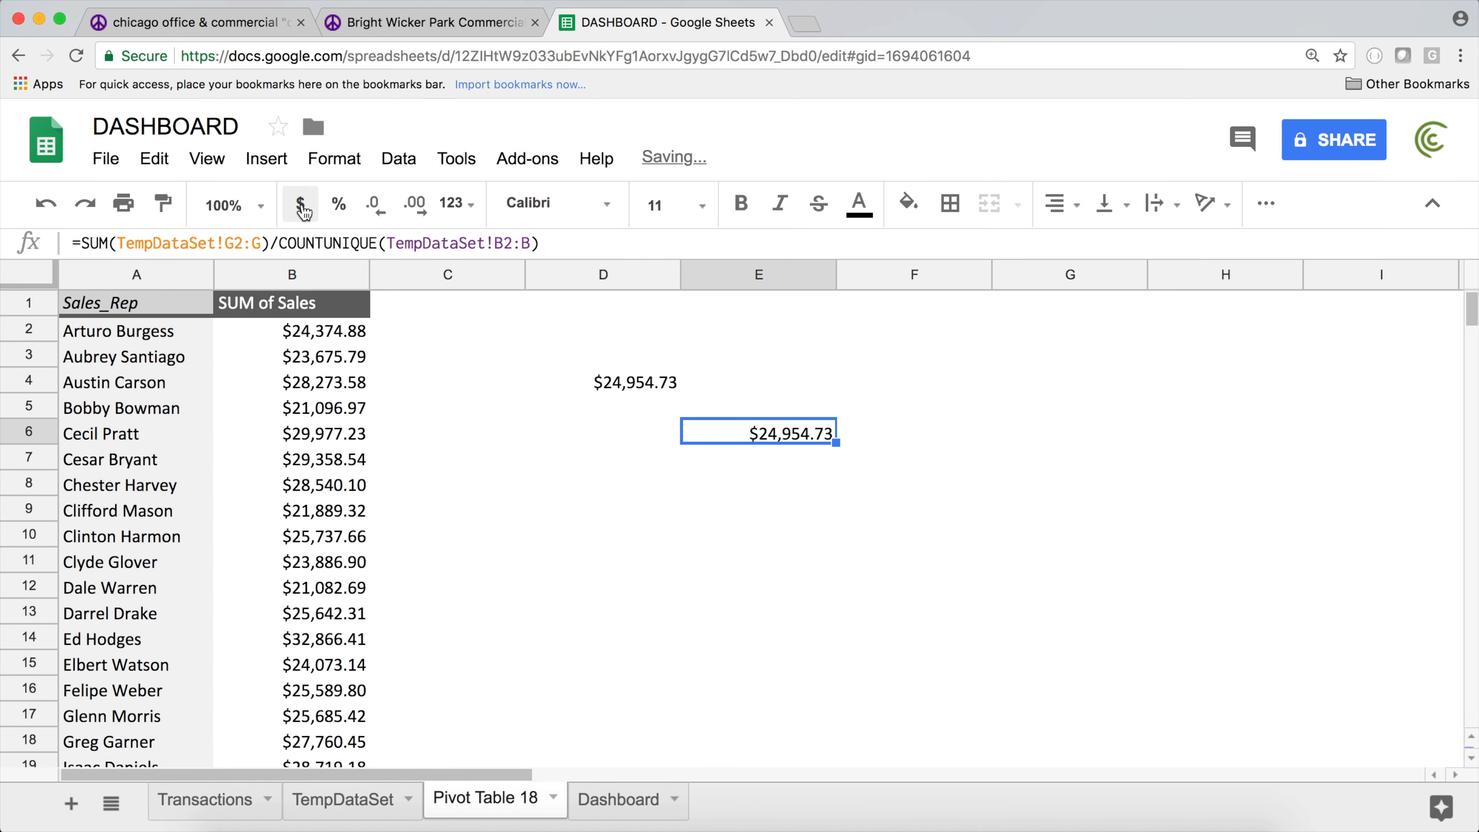
- Delete the AVERAGE check formula from cell D4
left_click(619, 388)
double_click(614, 388)
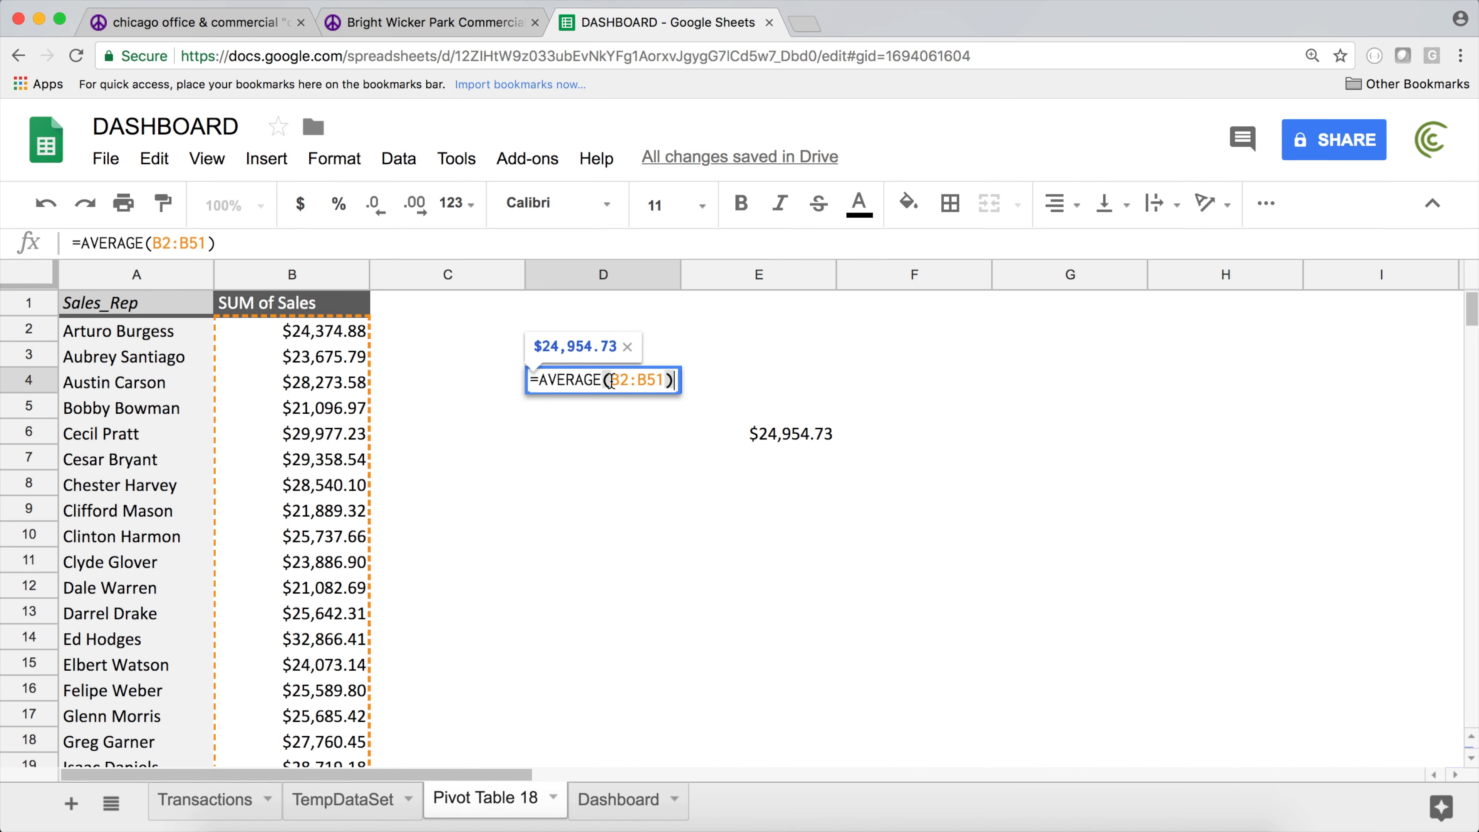
triple_click(610, 380)
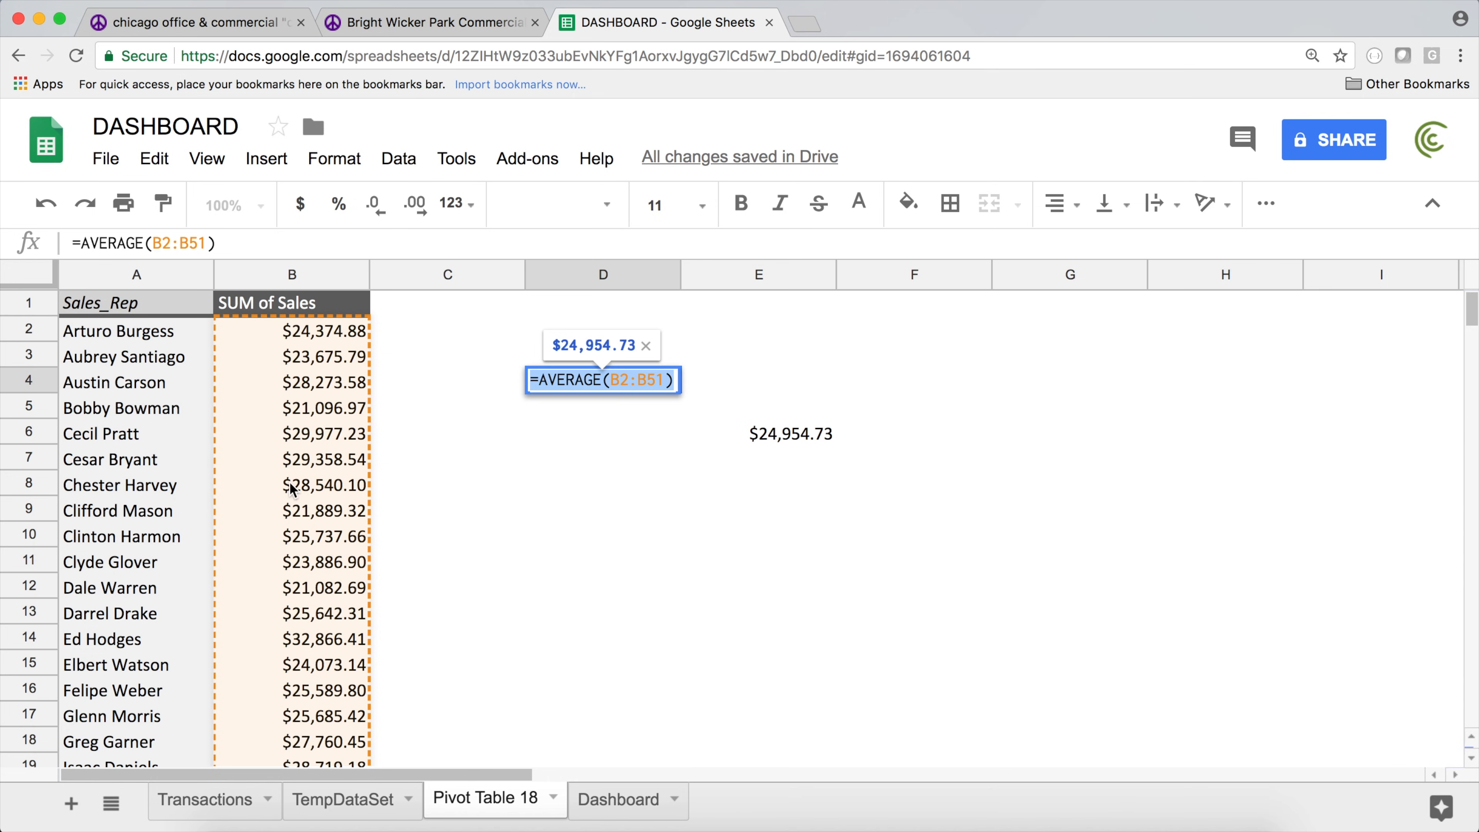
key("BackSpace")
key("Return")
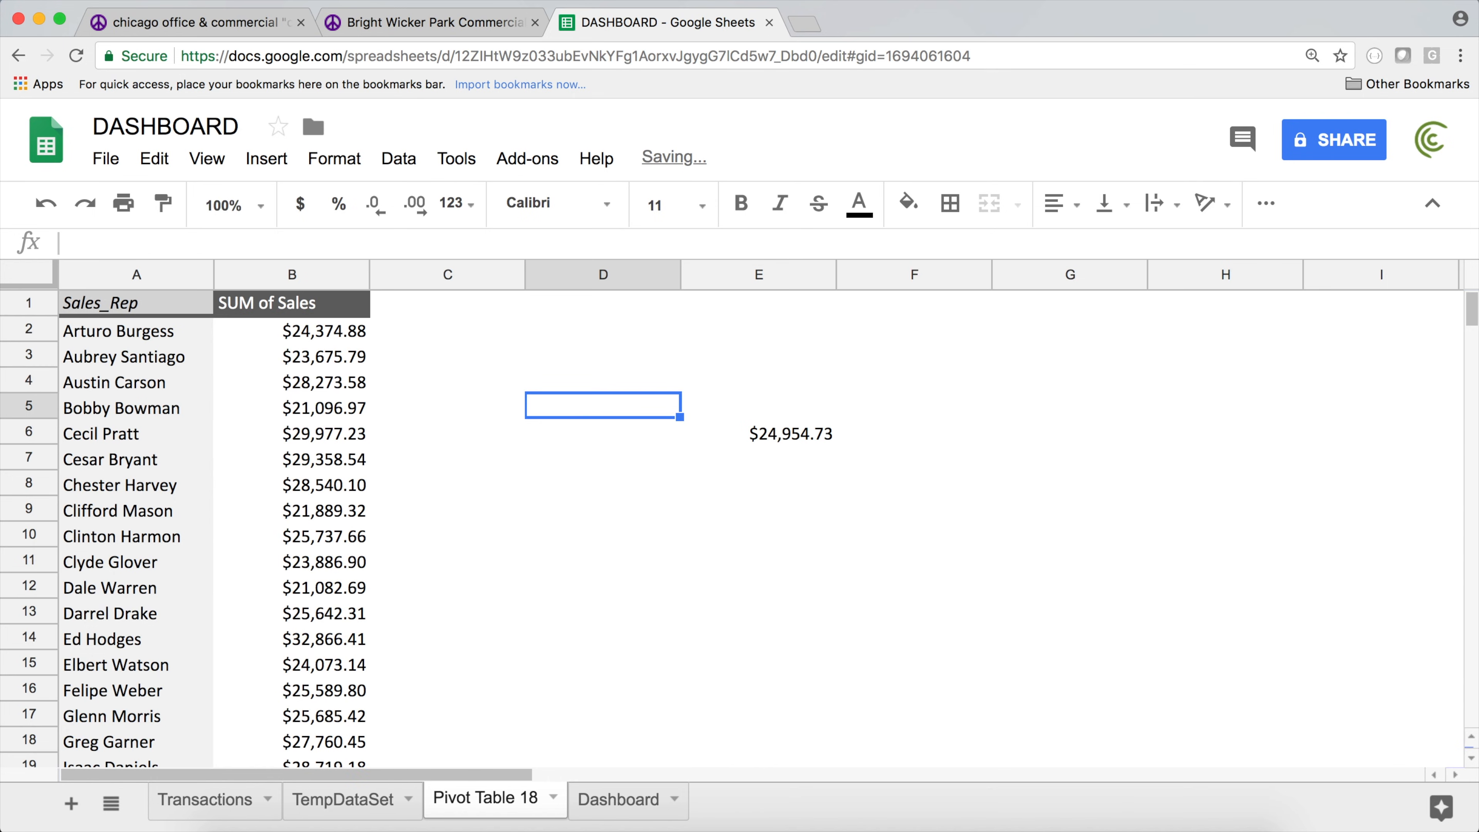
- Cut the formula =SUM(TempDataSet!G2:G)/COUNTUNIQUE(TempDataSet!B2:B) out of cell E6
left_click(775, 434)
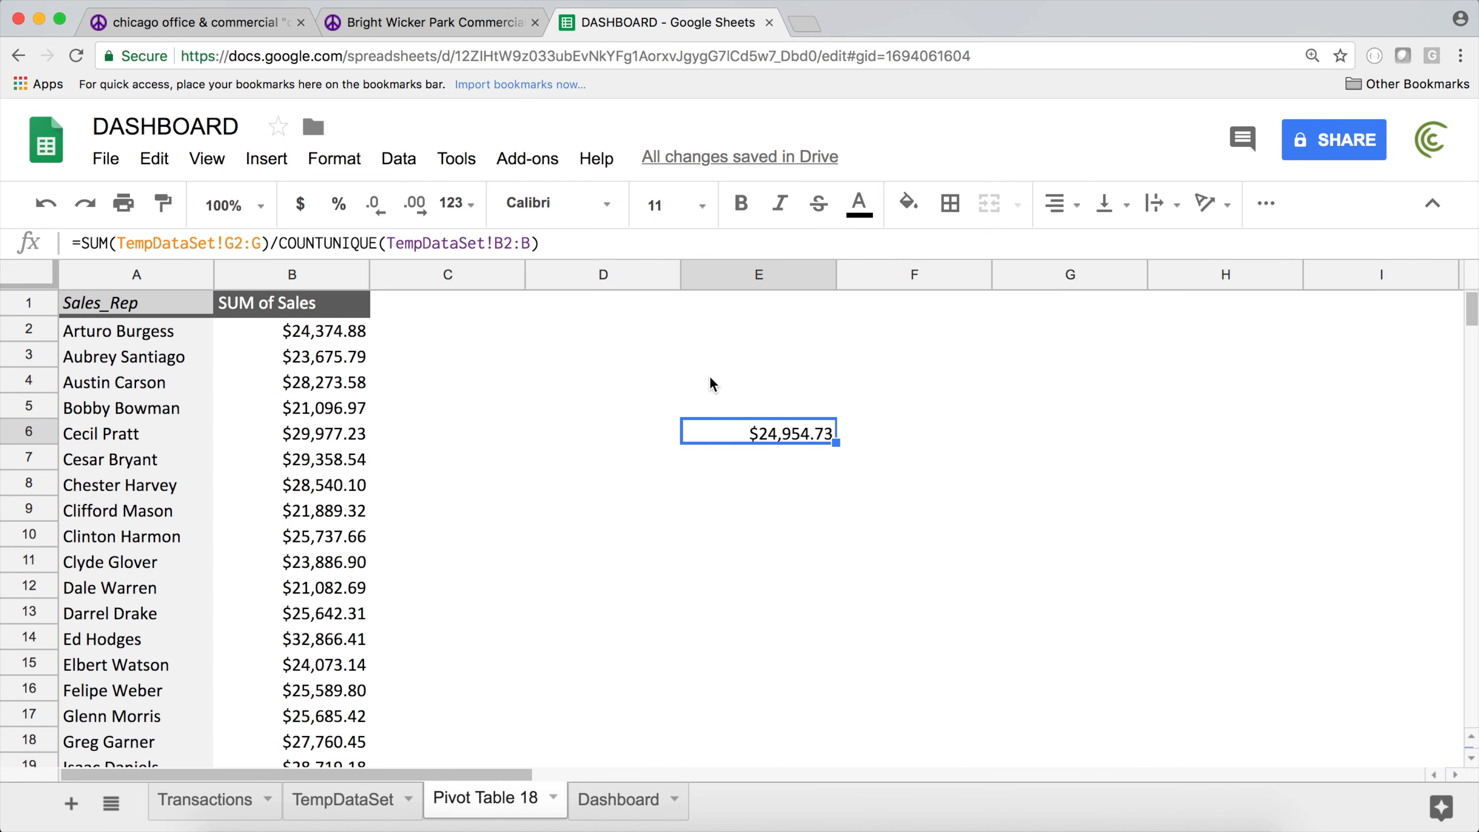
triple_click(570, 244)
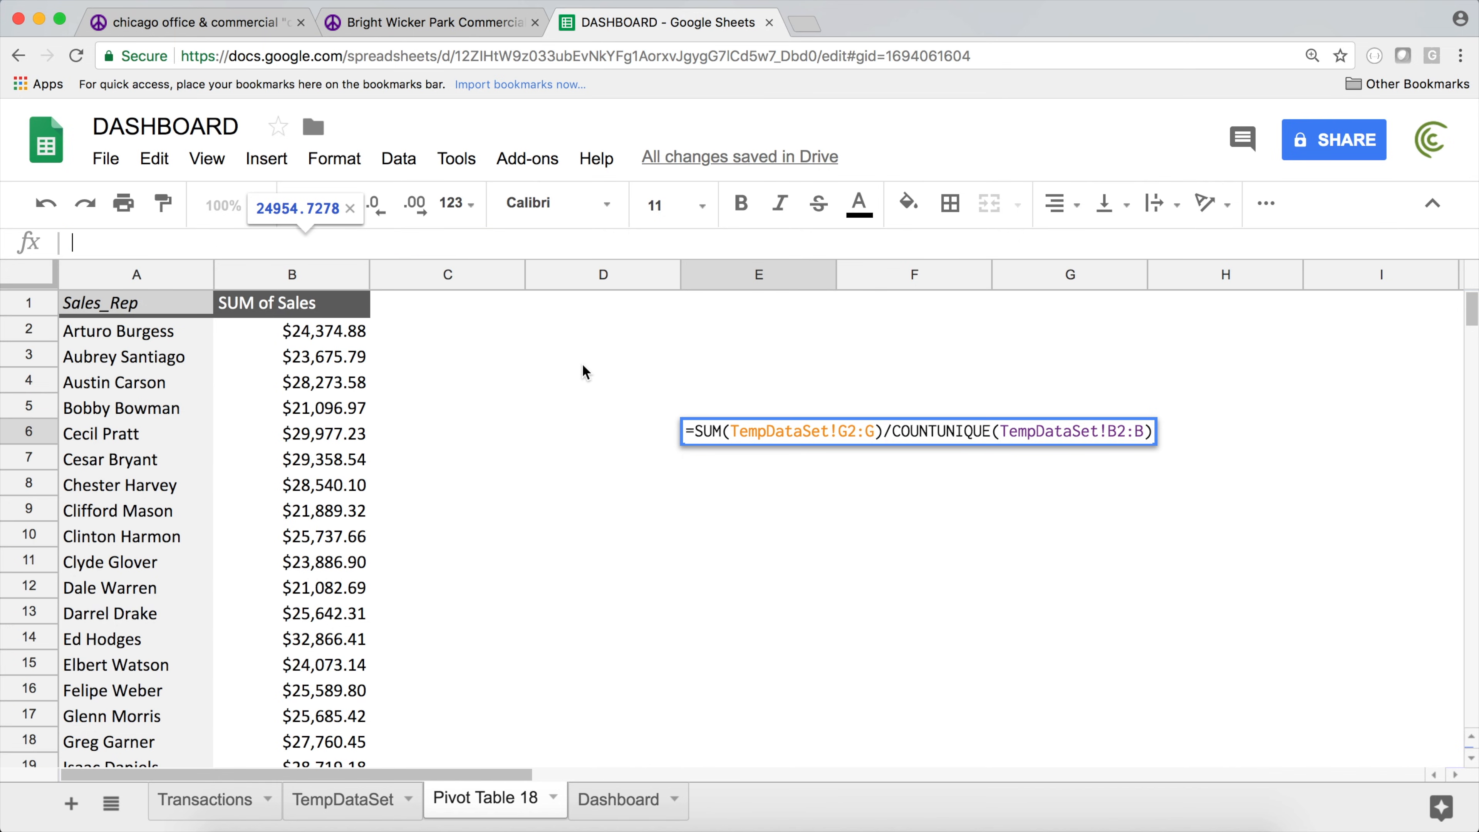
key("Escape")
- Add a calculated field to the pivot table values, summarized by Custom, with the formula =SUM(TempDataSet!G2:G)/COUNTUNIQUE(TempDataSet!B2:B)
left_click(304, 388)
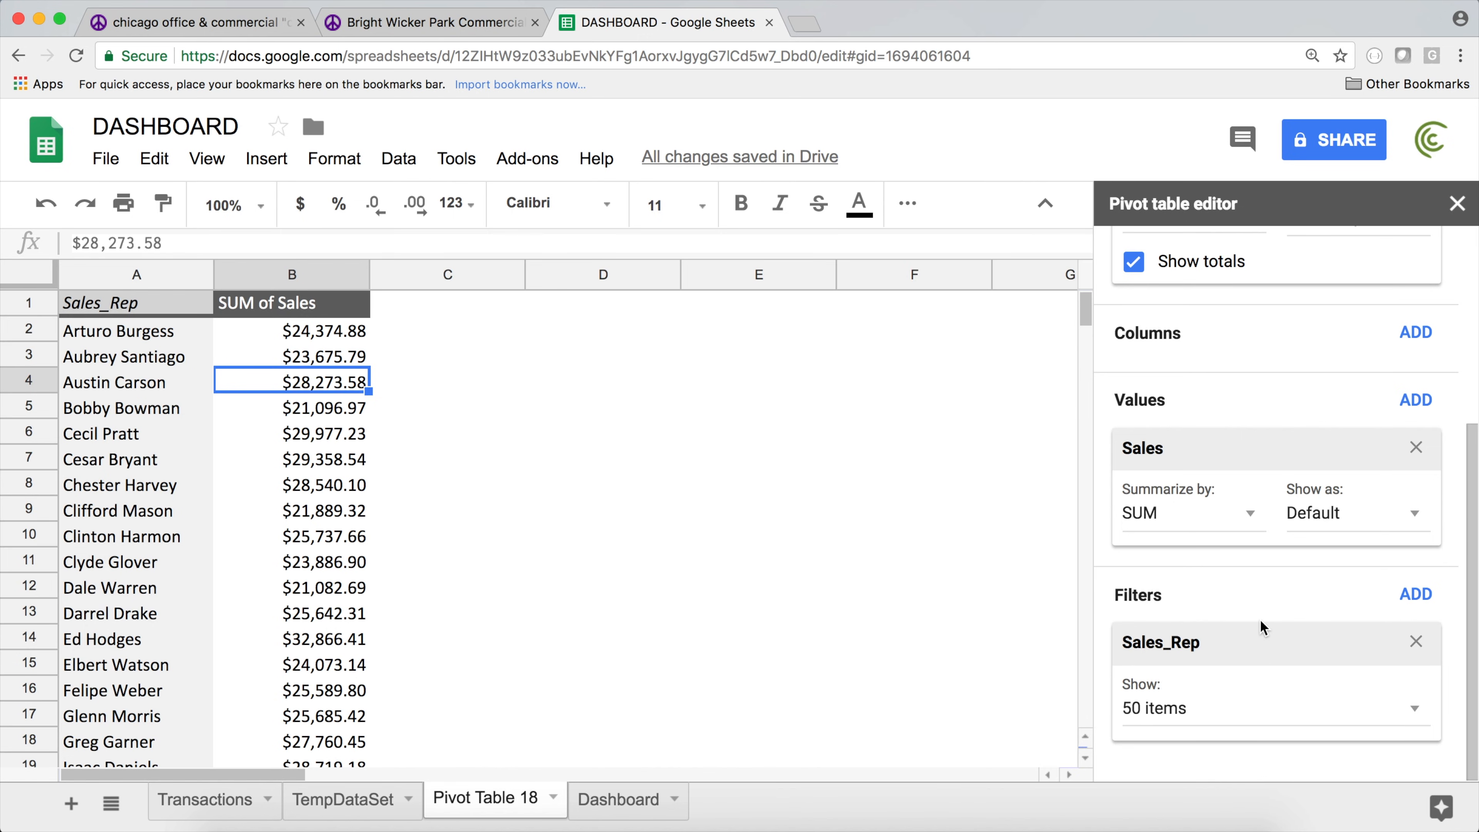
left_click(1419, 406)
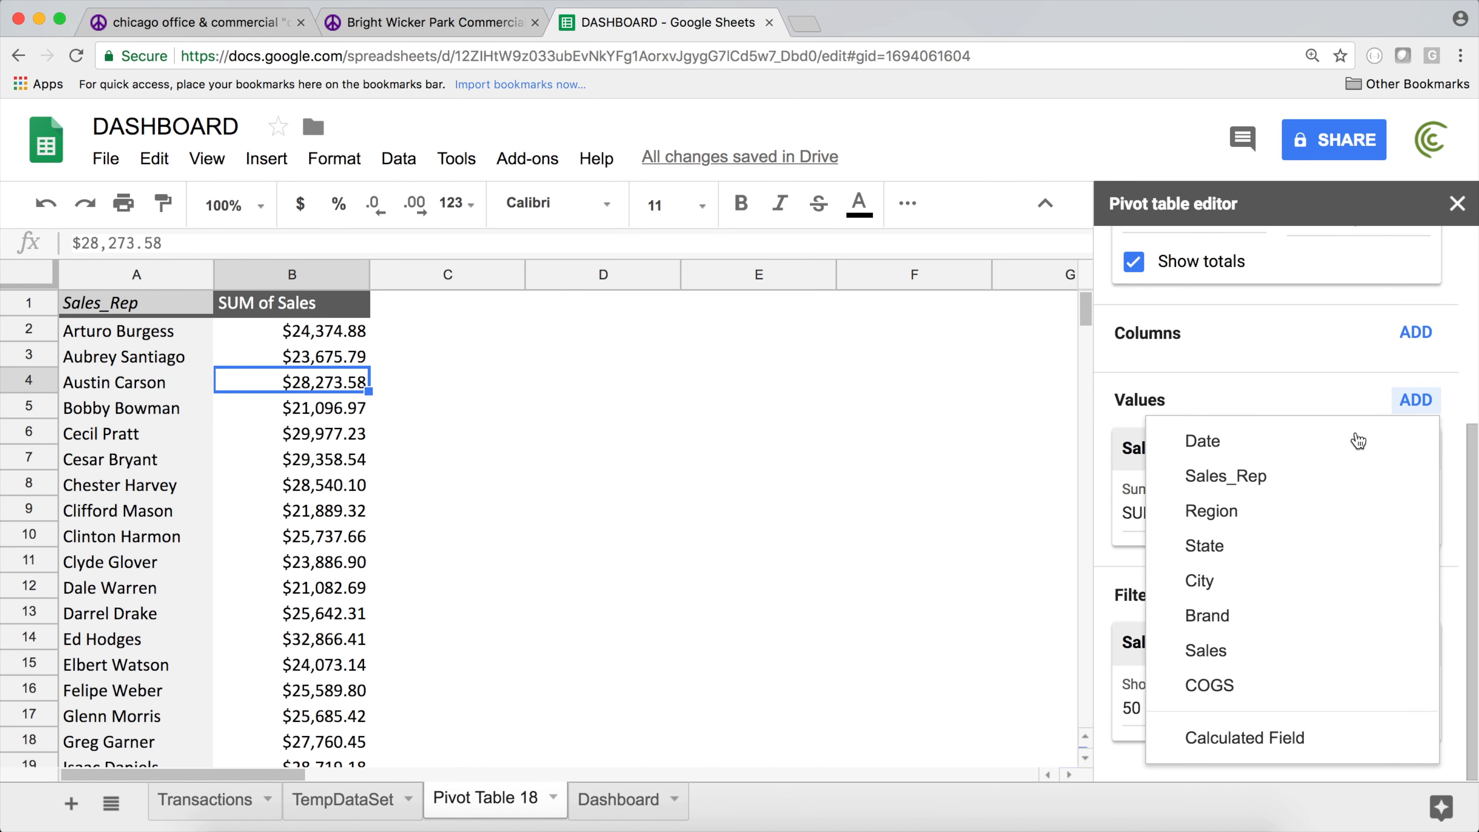
left_click(1311, 739)
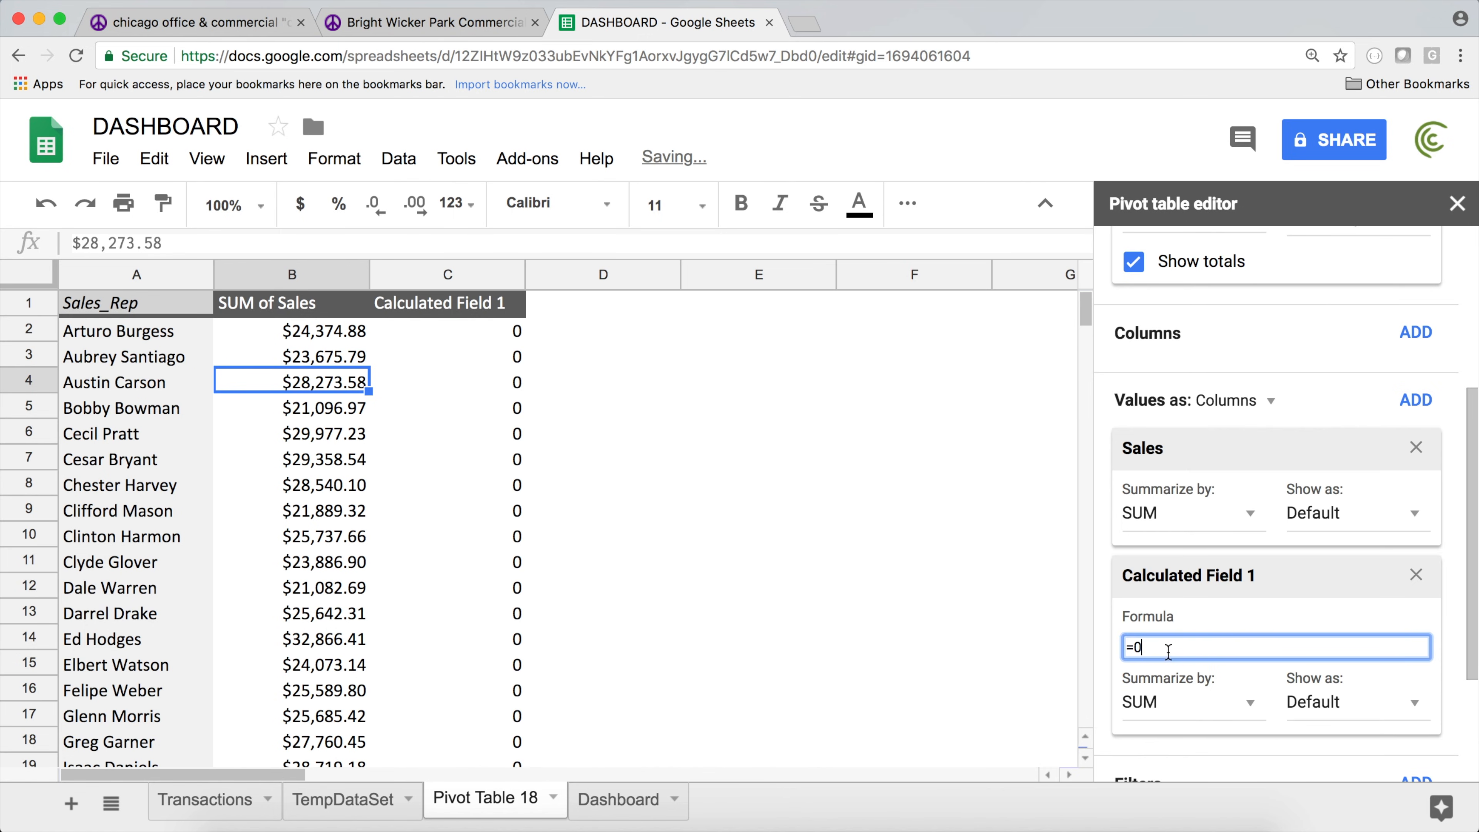
left_click(1182, 705)
left_click(1200, 774)
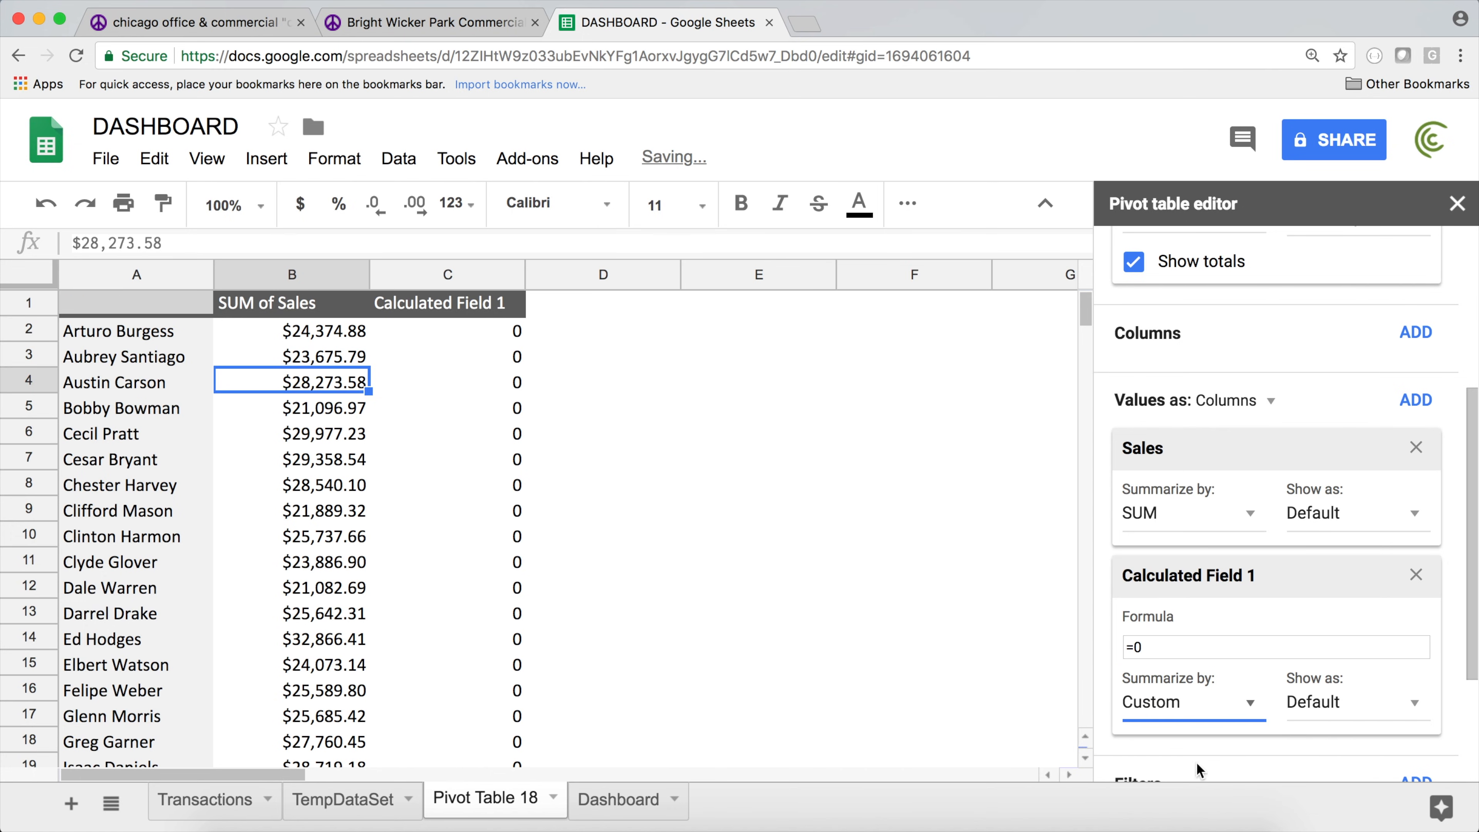
triple_click(1159, 648)
type("taSet!G2:G)/COUNTUNIQUE(TempDataSet!B2:B)")
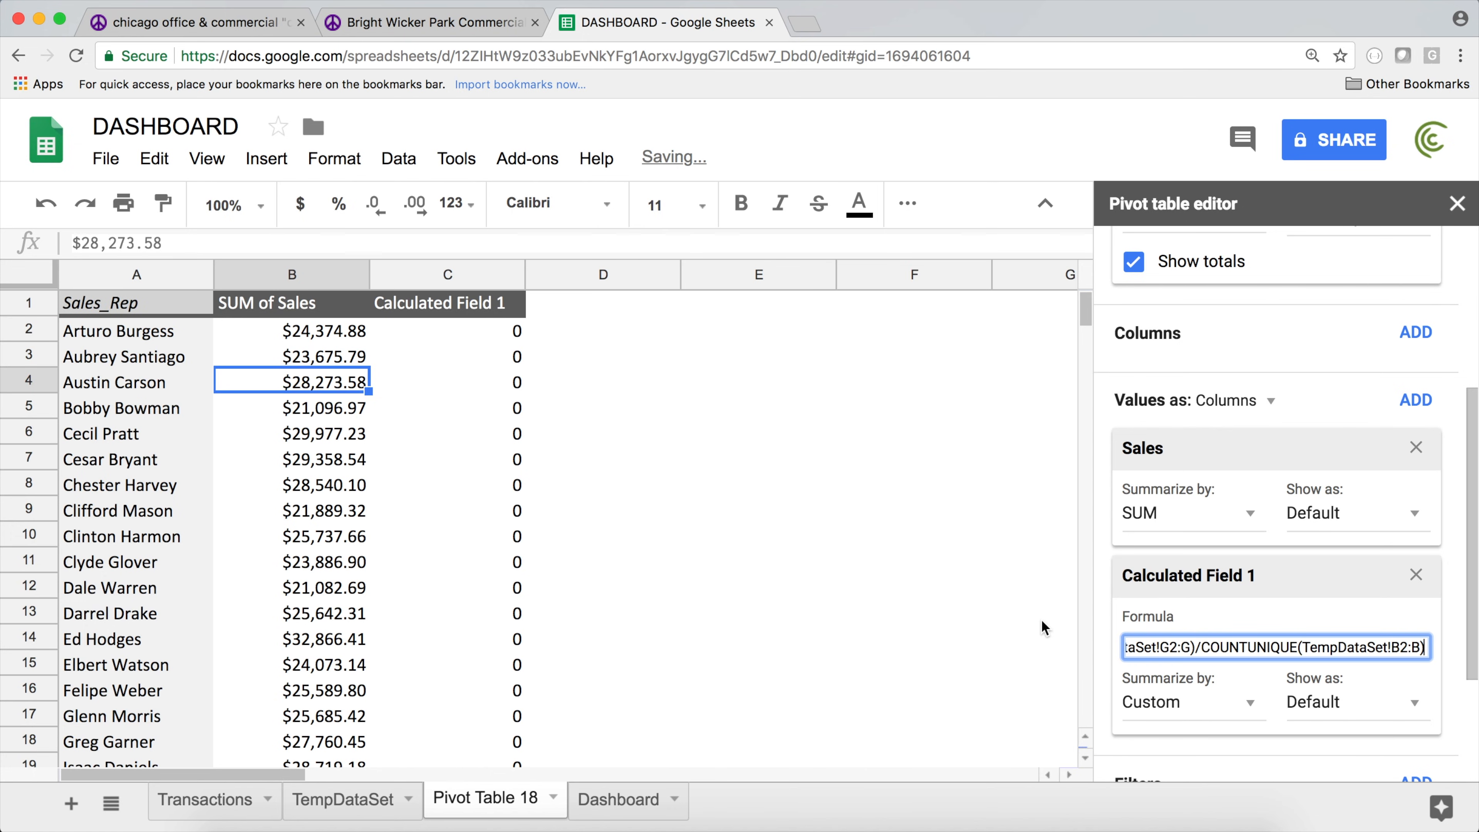
key("Return")
- Rename the calculated field's heading in C1 to Average and format column C as currency
left_click(465, 306)
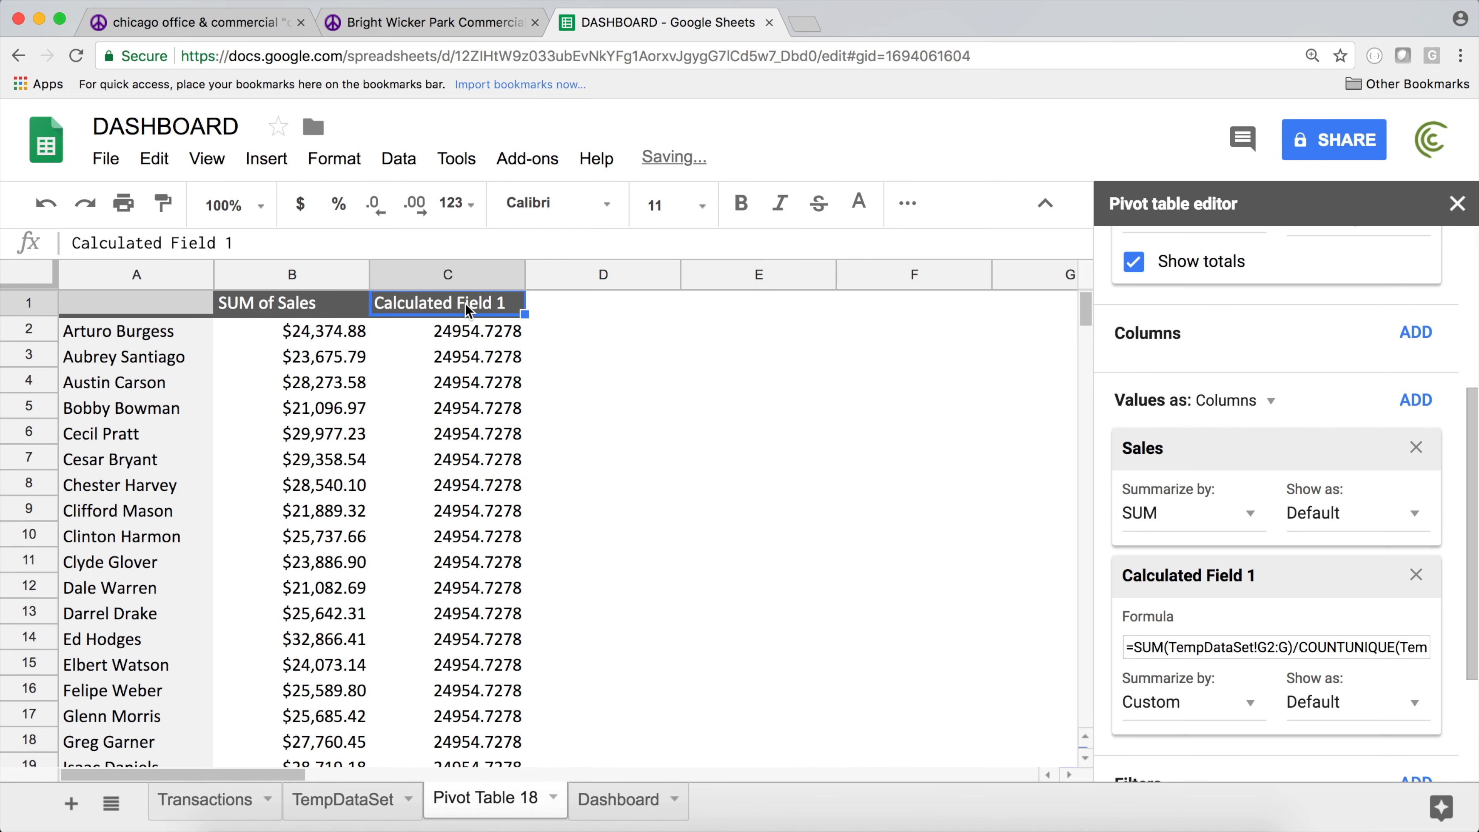
type("Average")
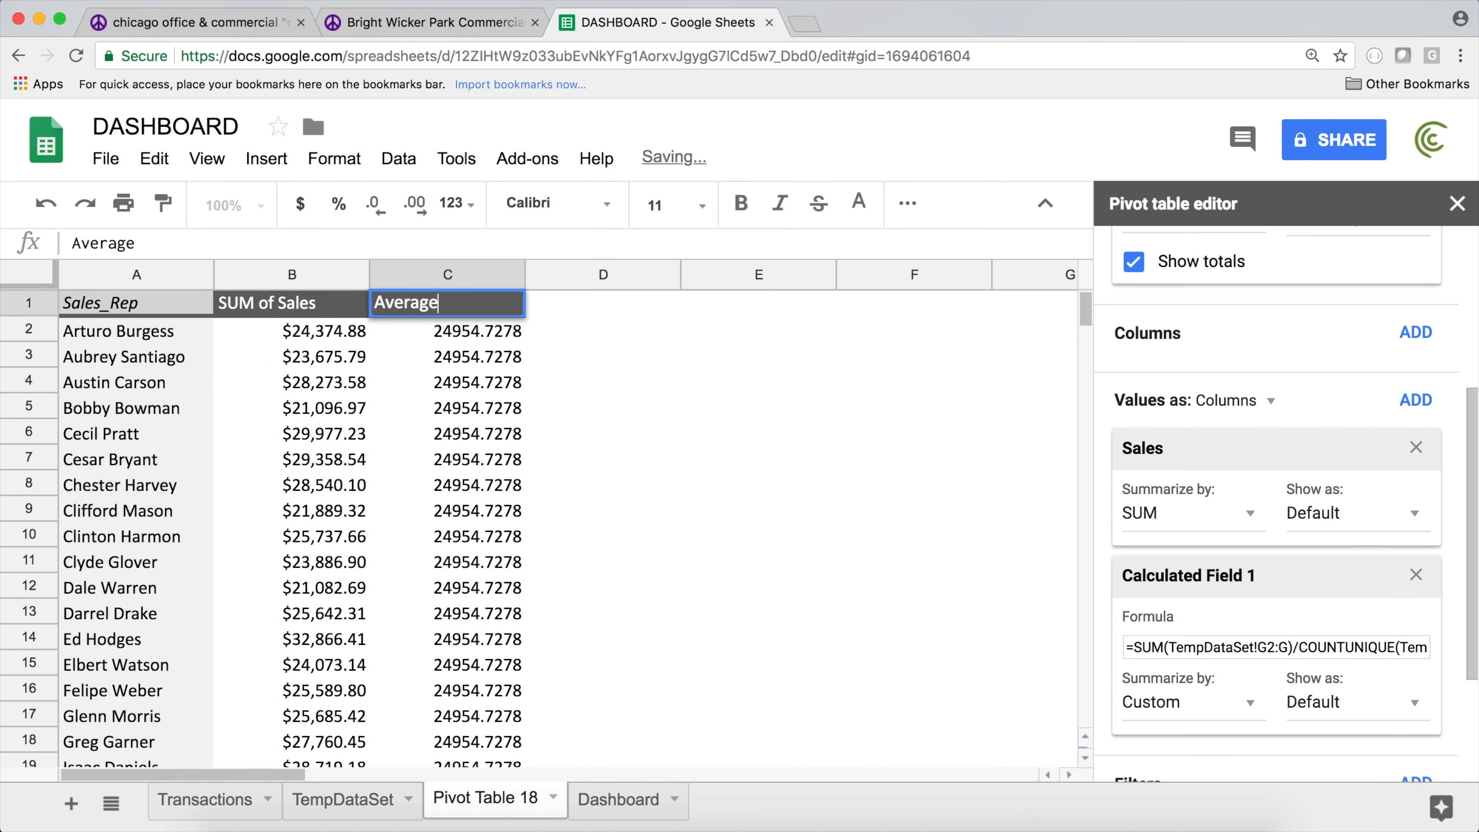
key("Return")
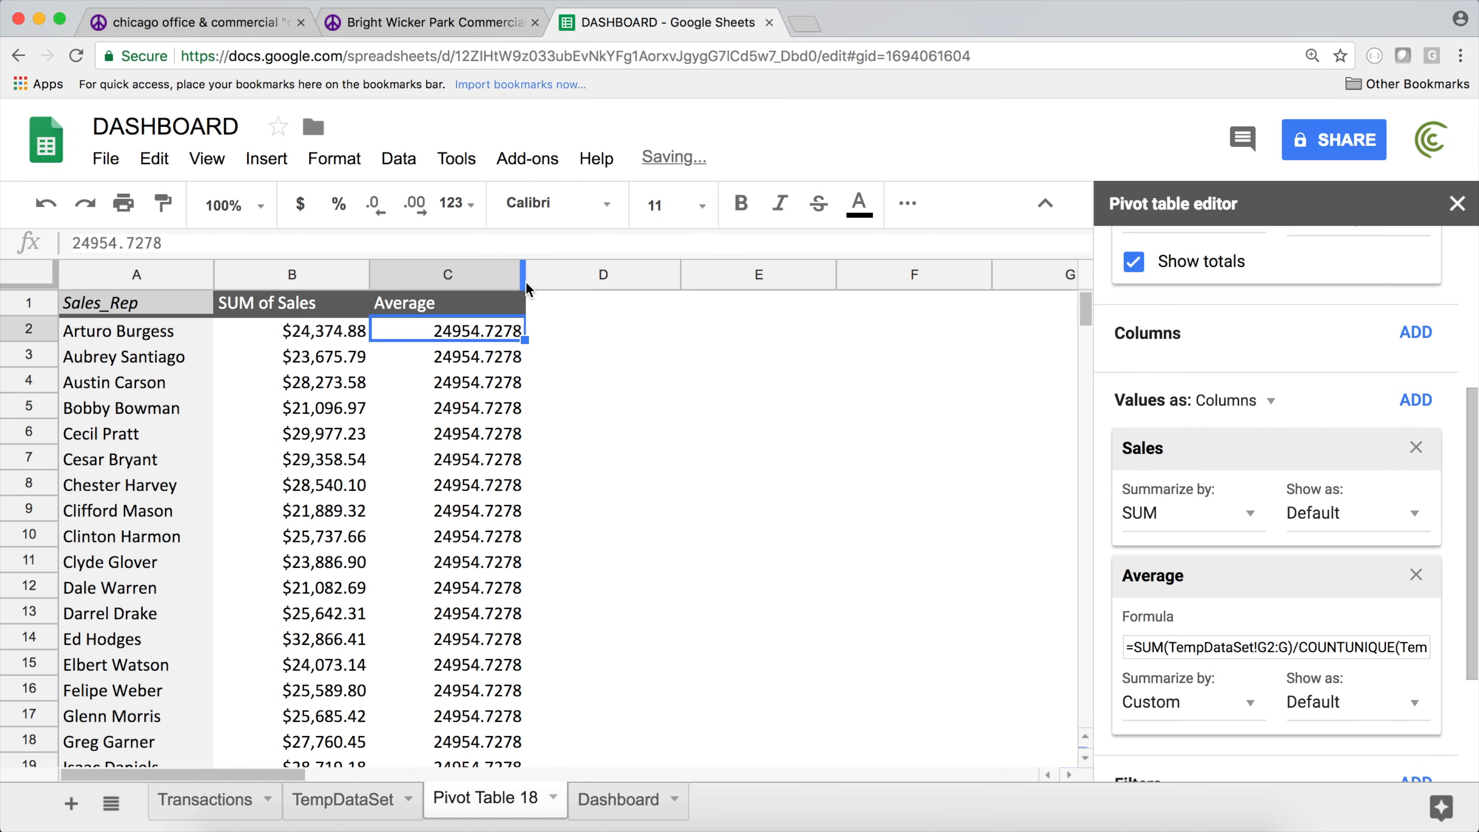
left_click(484, 286)
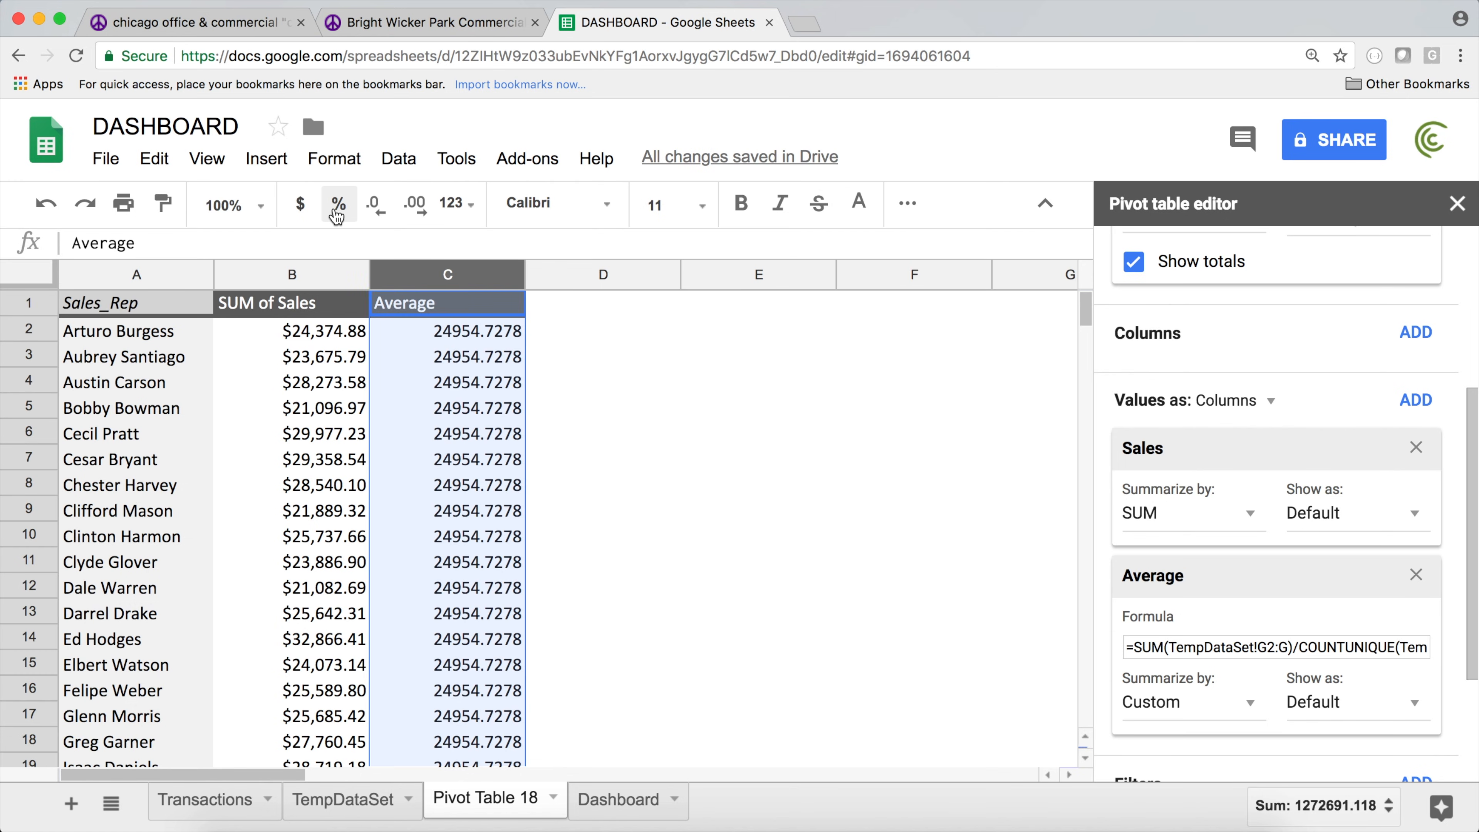
left_click(300, 204)
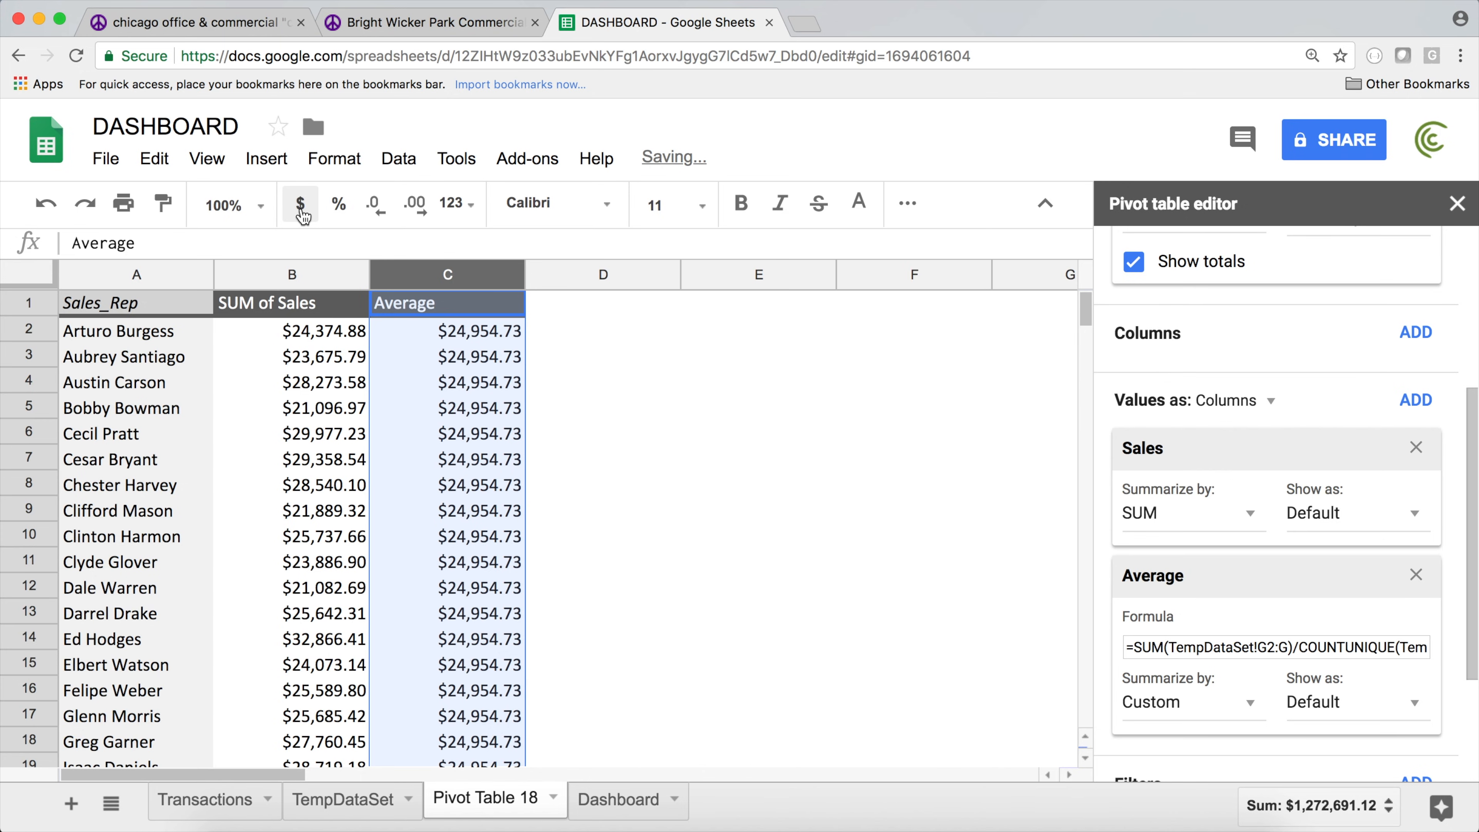
left_click(757, 354)
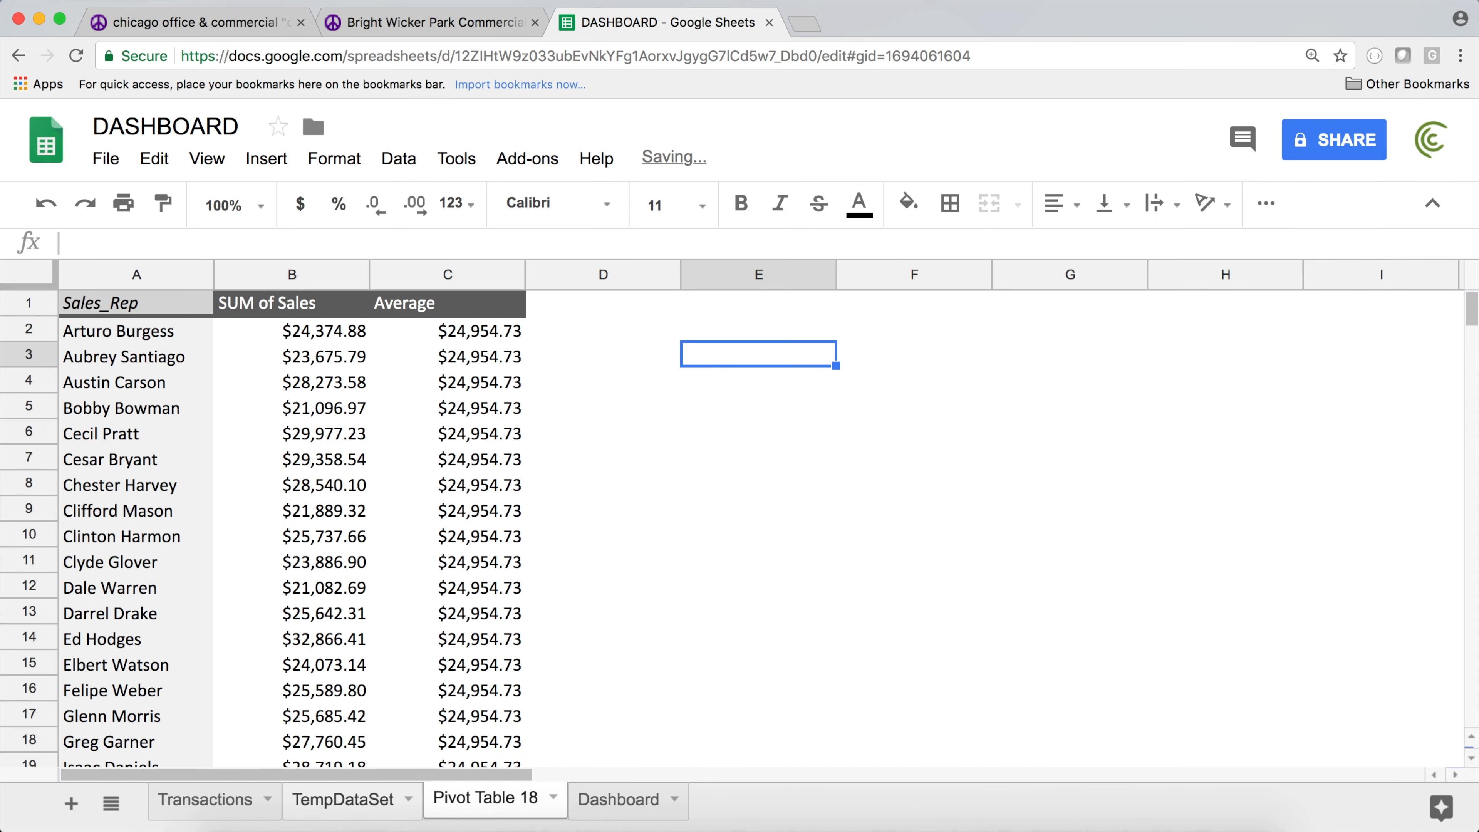
- Review the pivot table's sales and average columns and insert a chart starting from the Sales_Rep heading cell
left_click(676, 490)
left_click(401, 380)
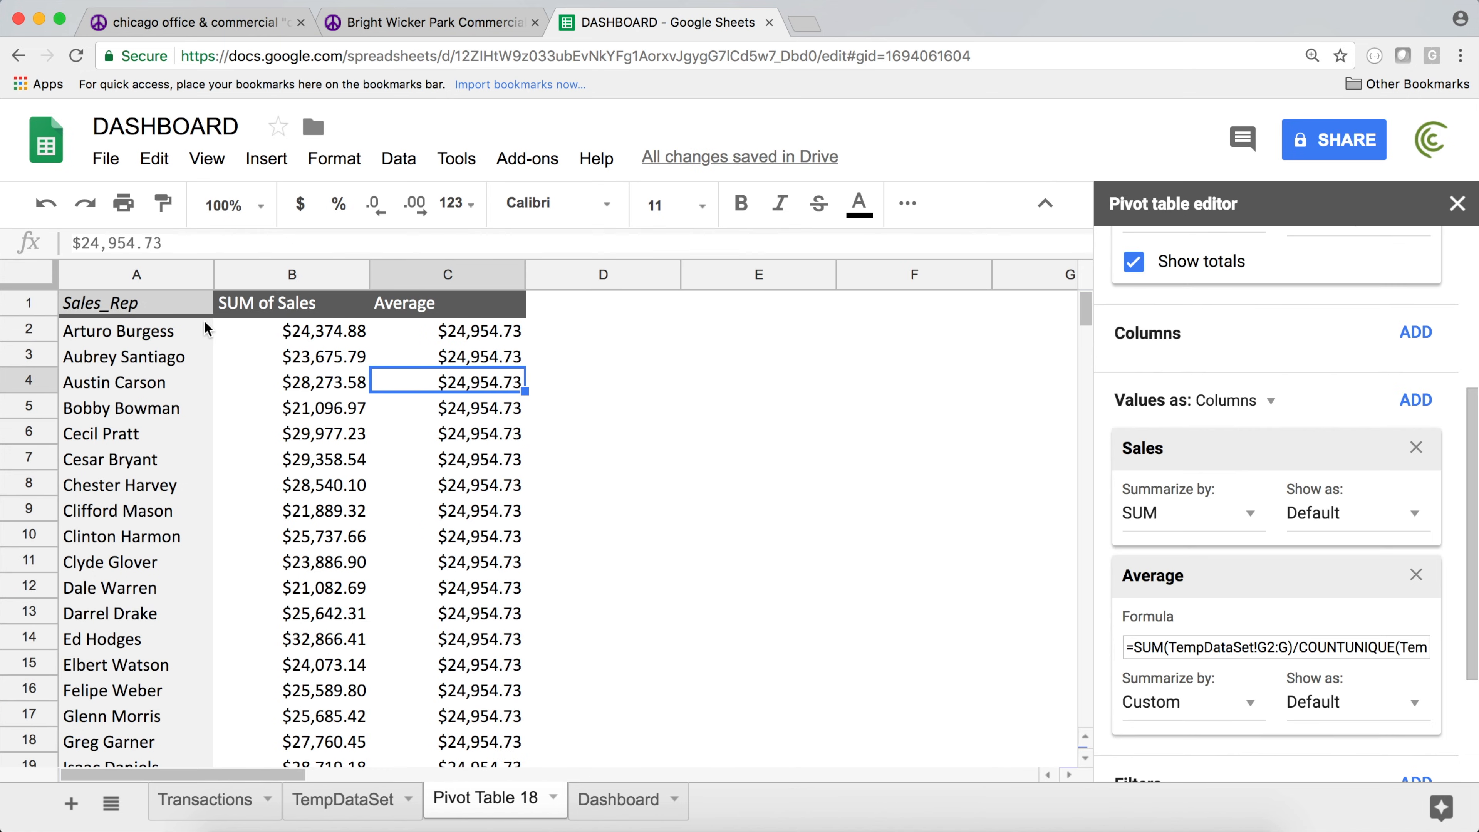
scroll(432, 490, "down", 15)
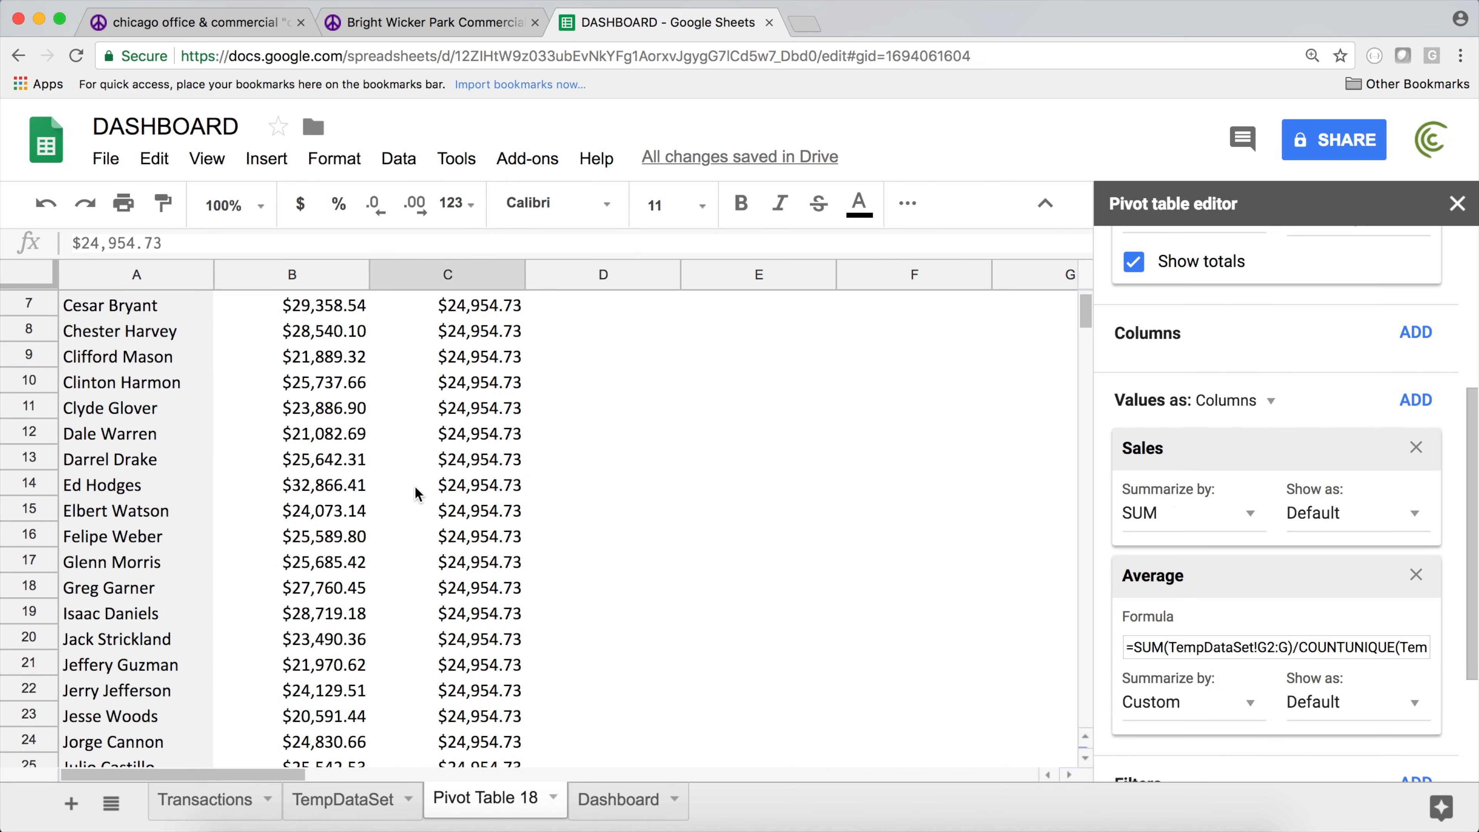
scroll(424, 490, "up", 15)
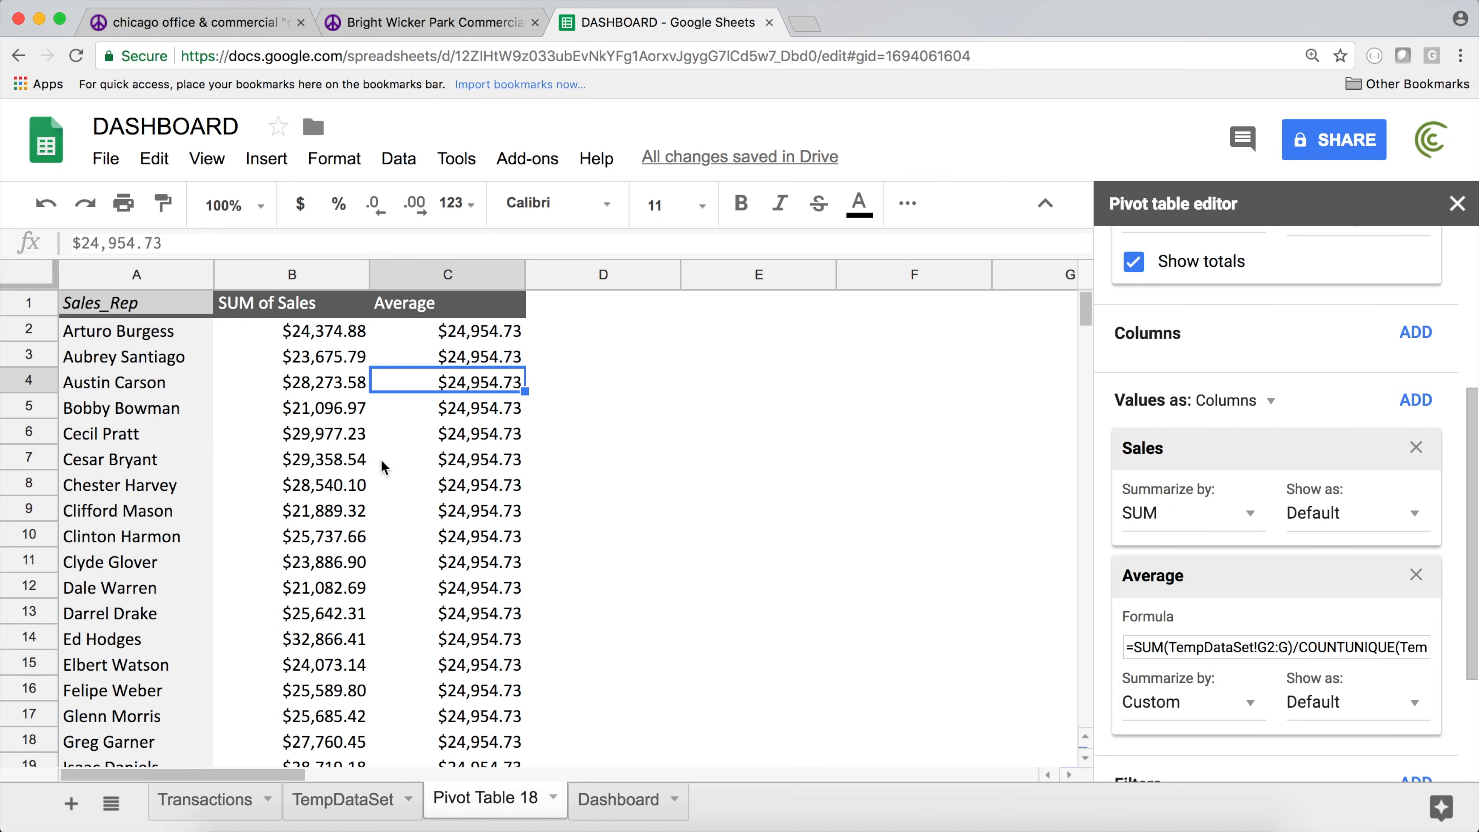
left_click(111, 303)
left_click(266, 159)
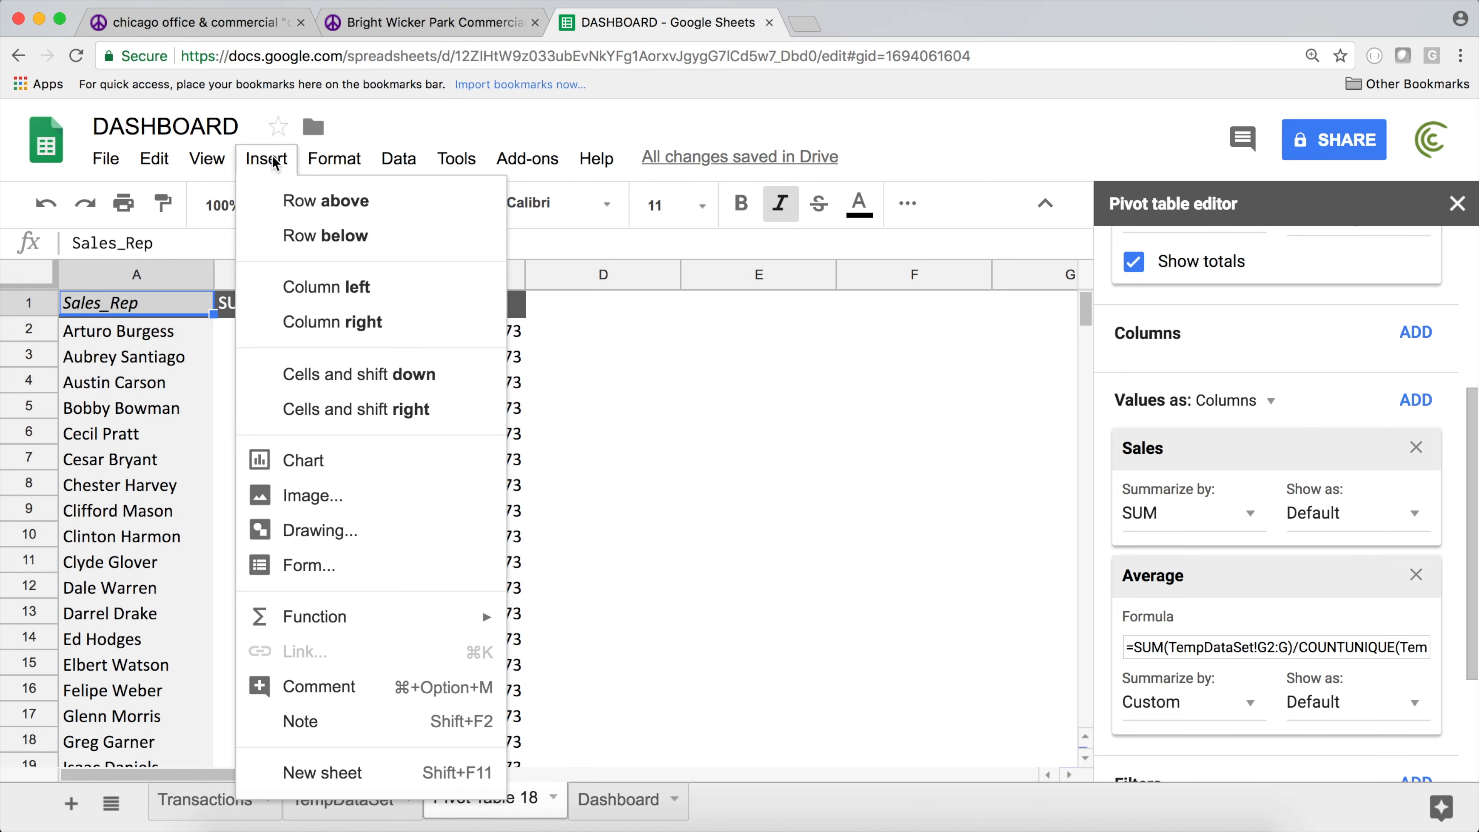
left_click(343, 464)
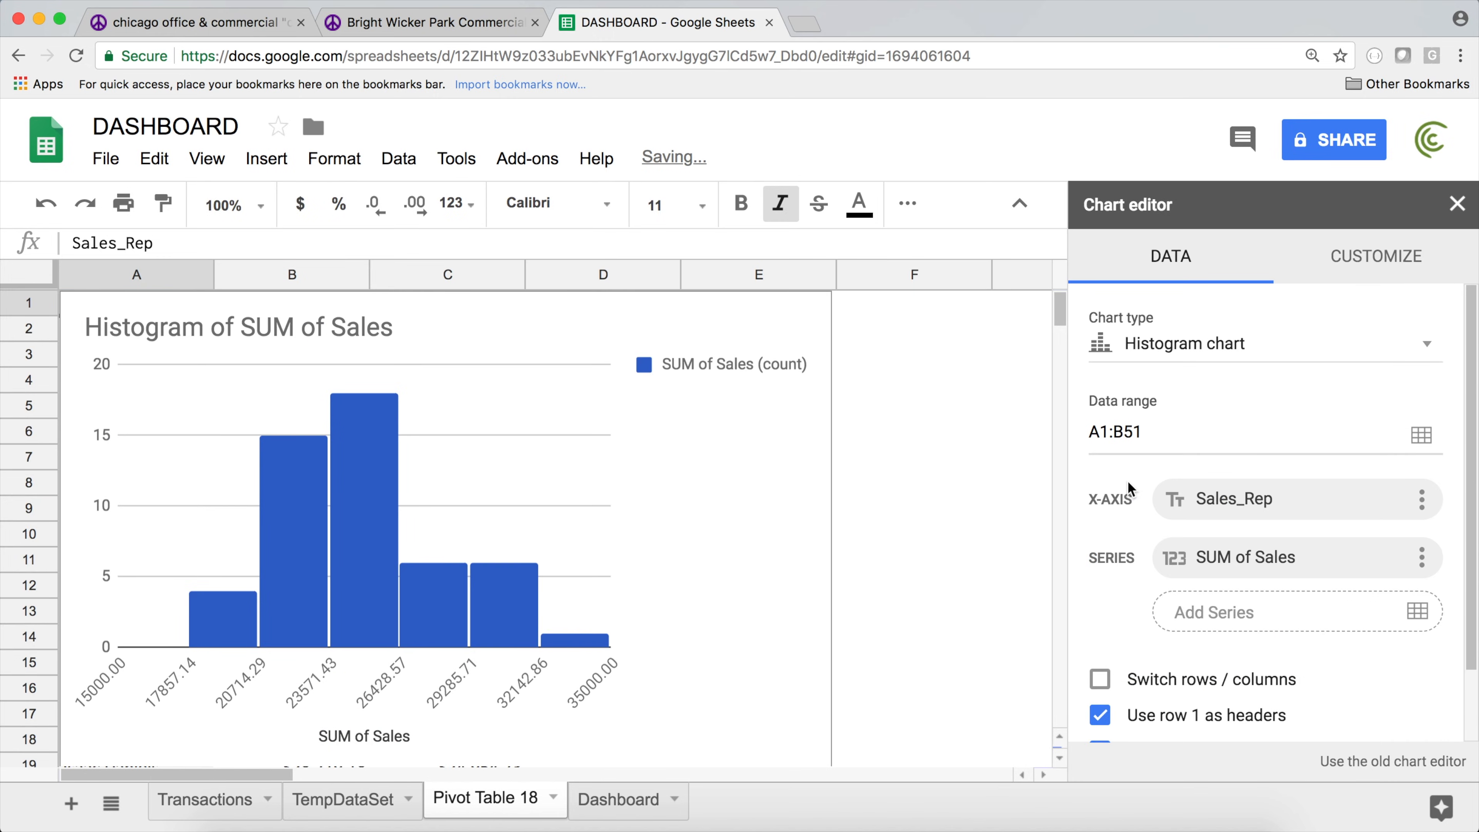
- Change the histogram to a combo chart and move it aside to uncover the pivot table's headings and first columns
left_click(1153, 348)
scroll(1398, 496, "down", 5)
scroll(1398, 496, "up", 3)
left_click(1403, 494)
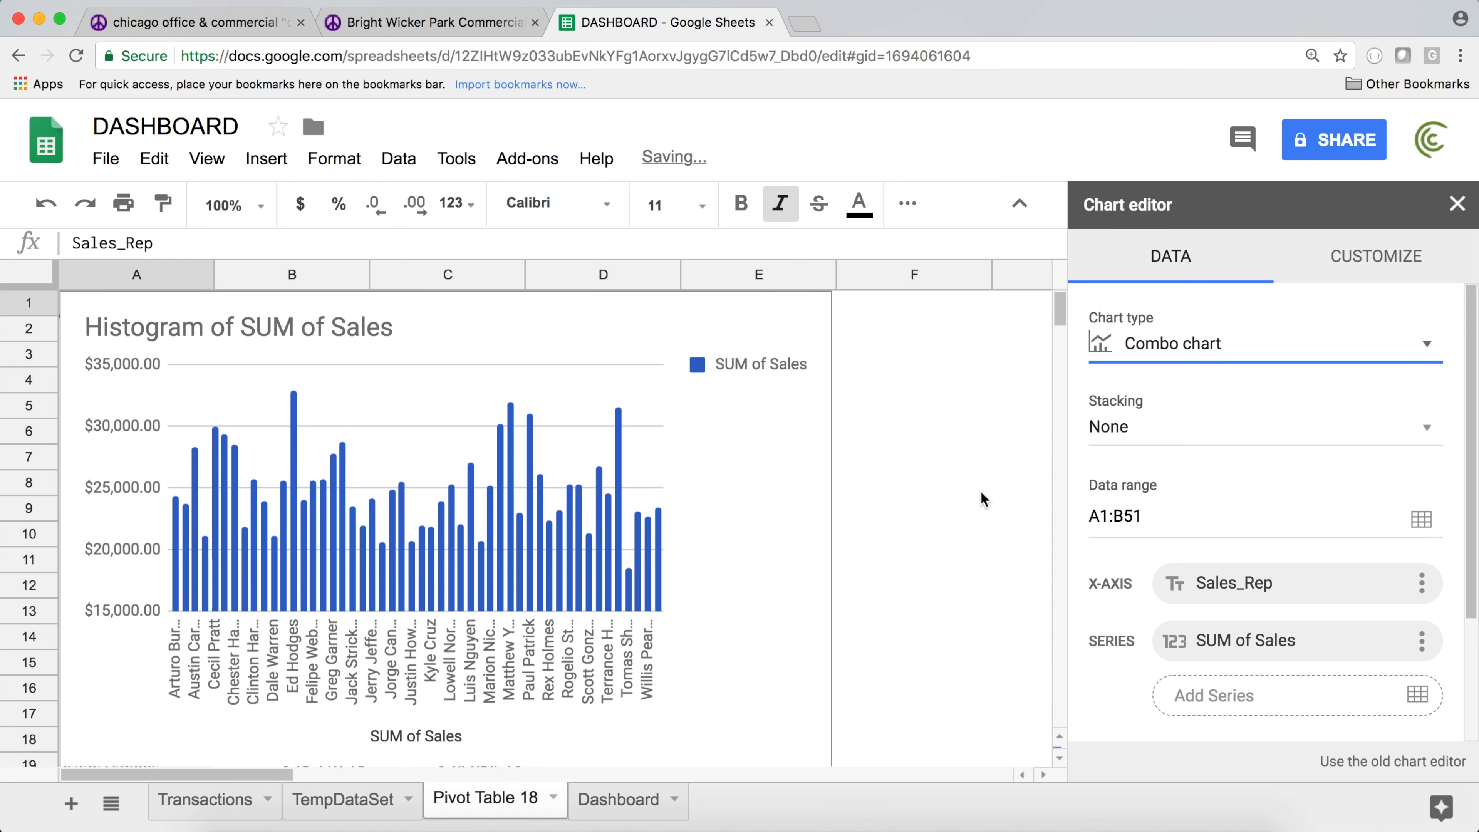
left_click_drag(337, 297, 730, 406)
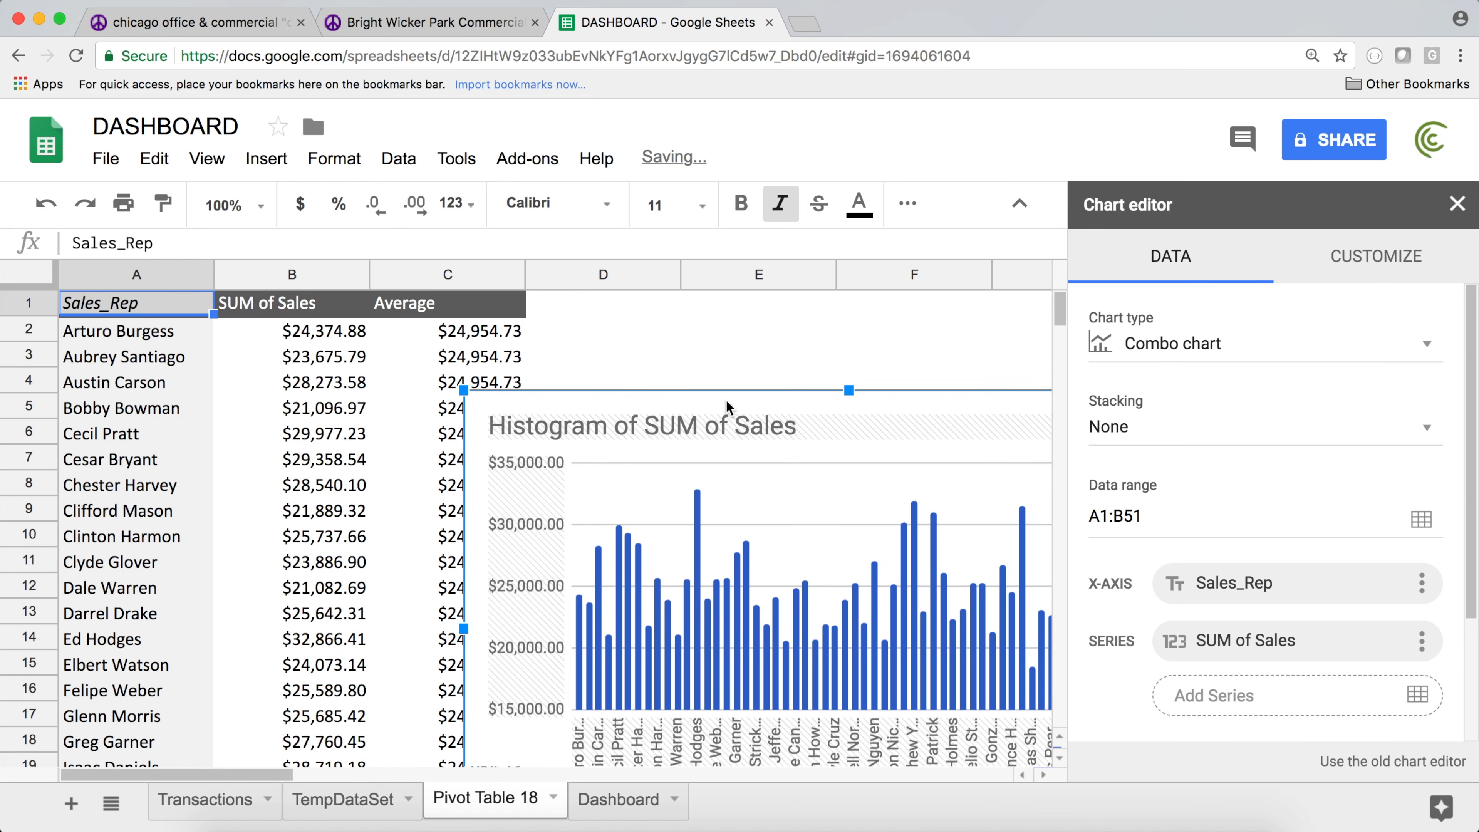
- Add the Average column as a second chart series using the range 'Pivot Table 18'!C1:C51
left_click(1417, 695)
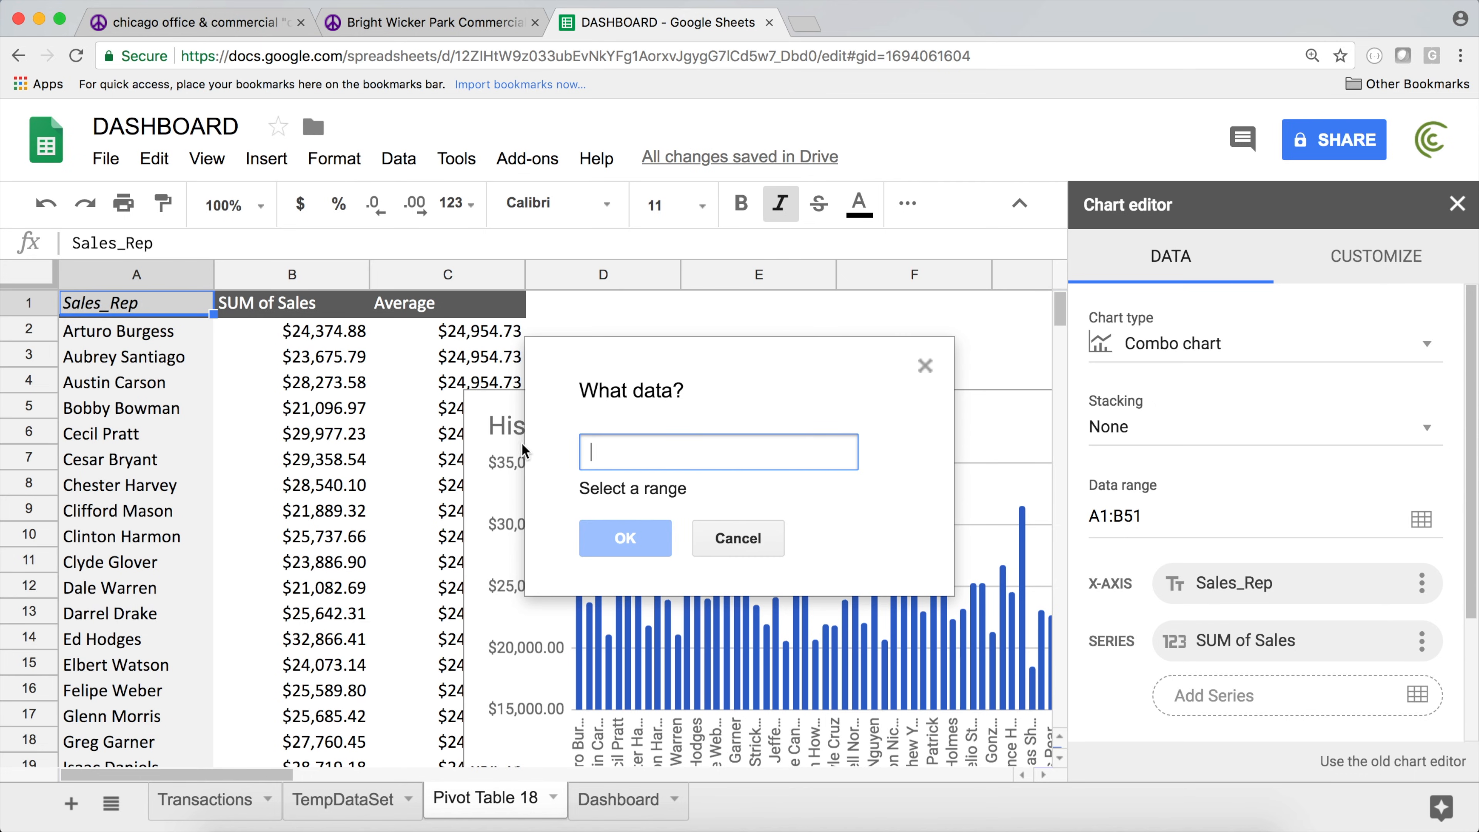
left_click(444, 331)
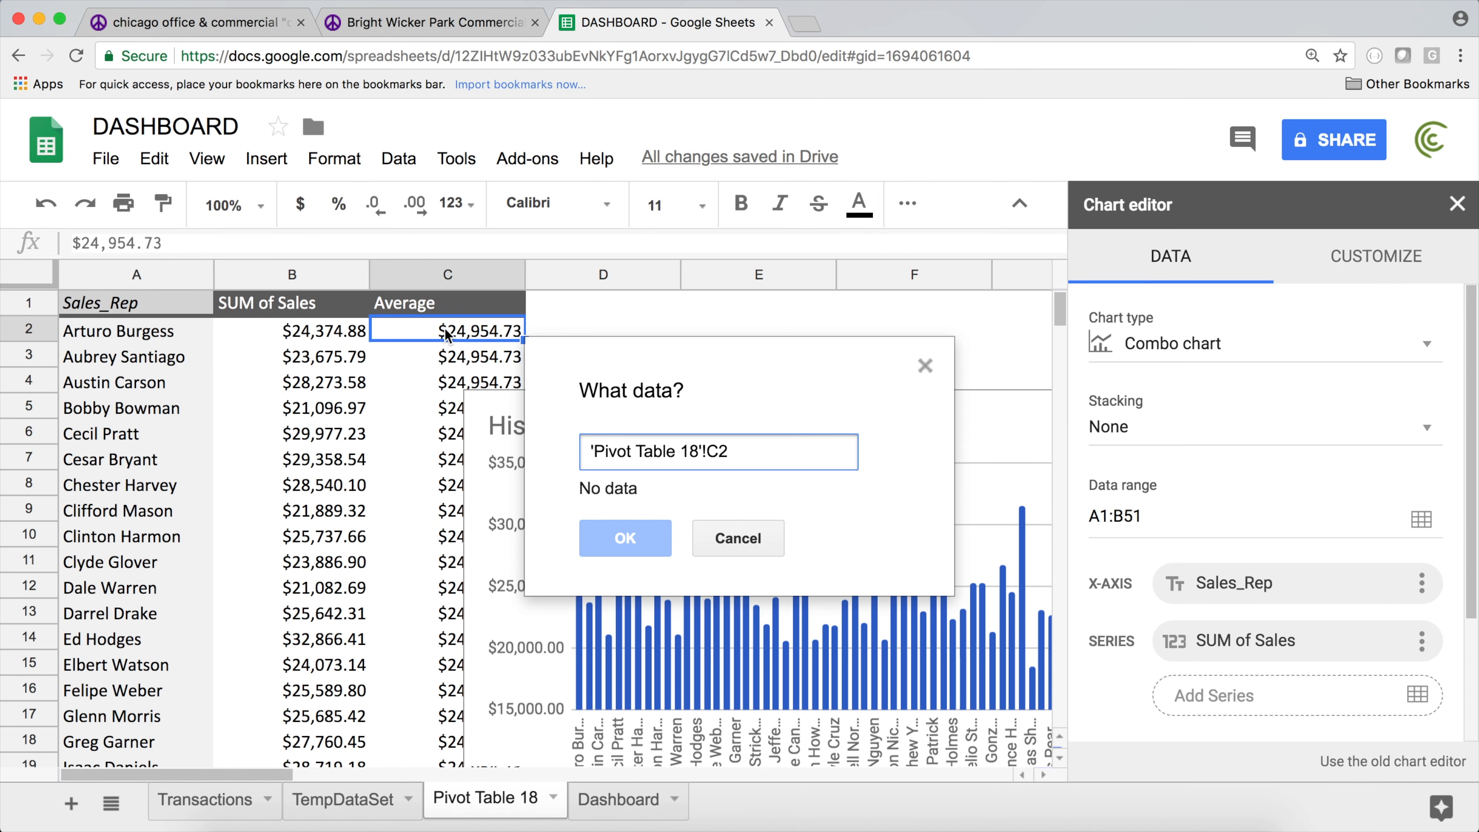
key("Up")
key("super+shift+Down")
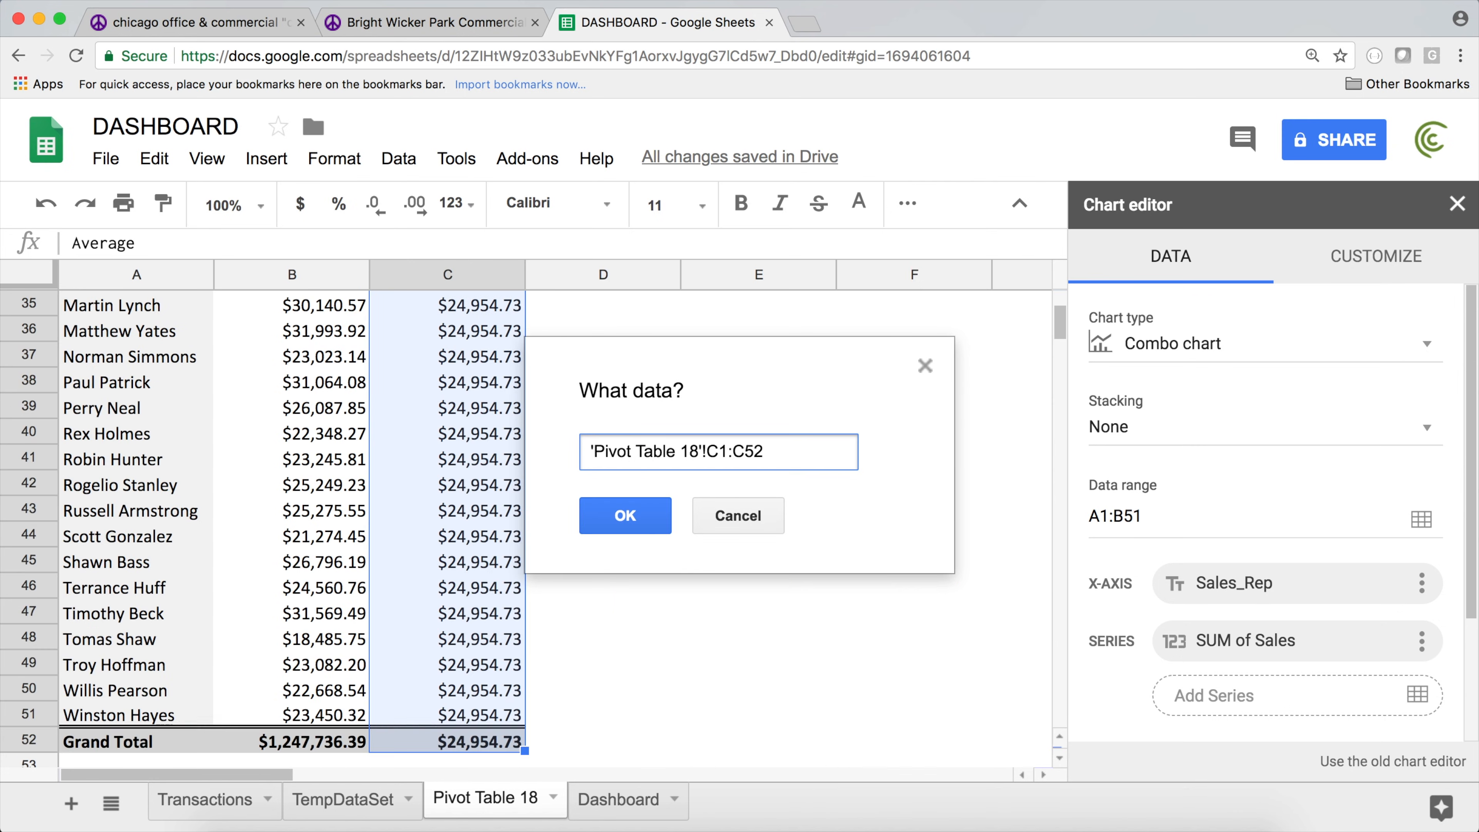
key("shift+Up")
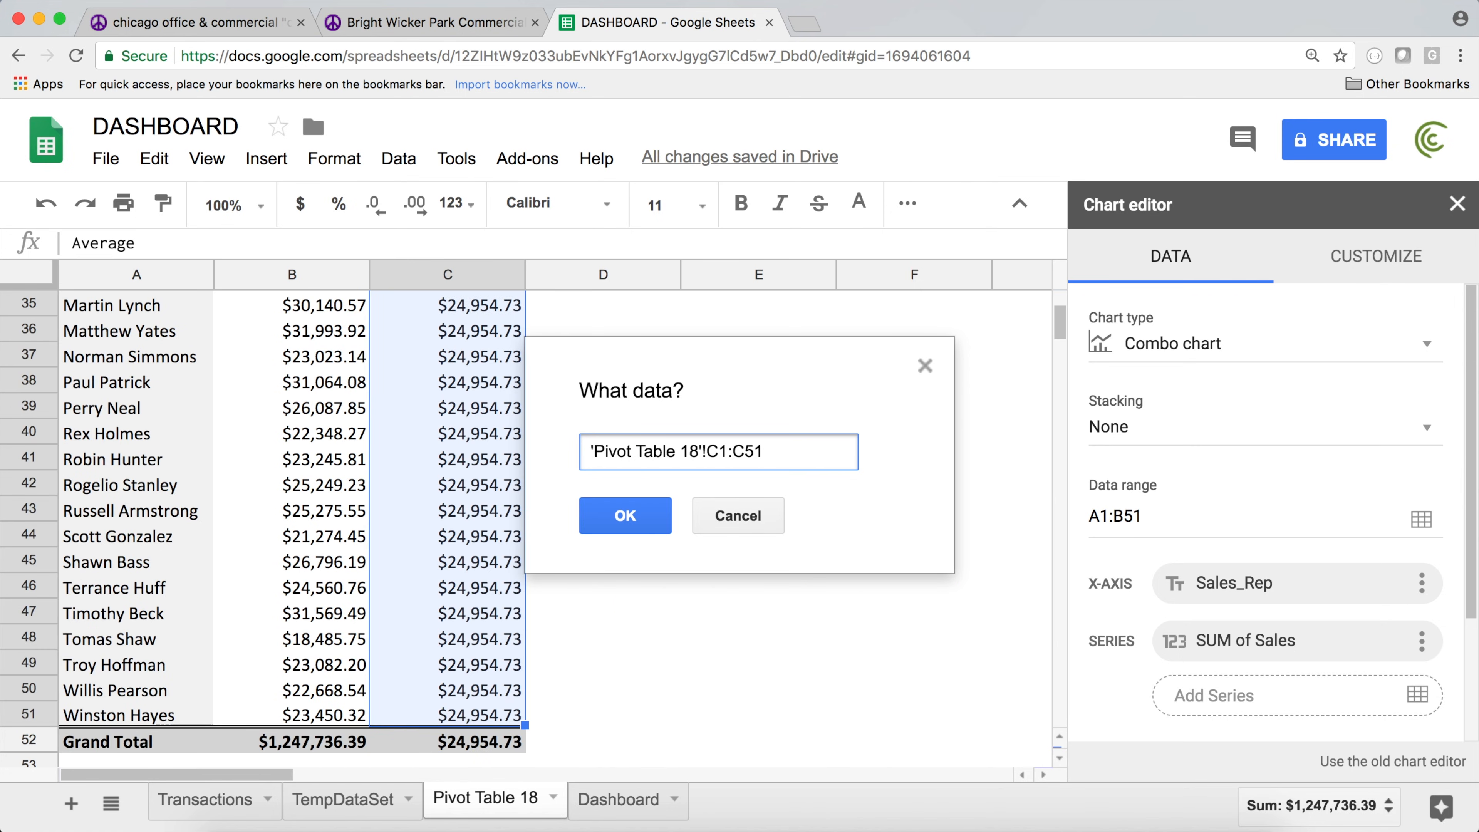
left_click(639, 522)
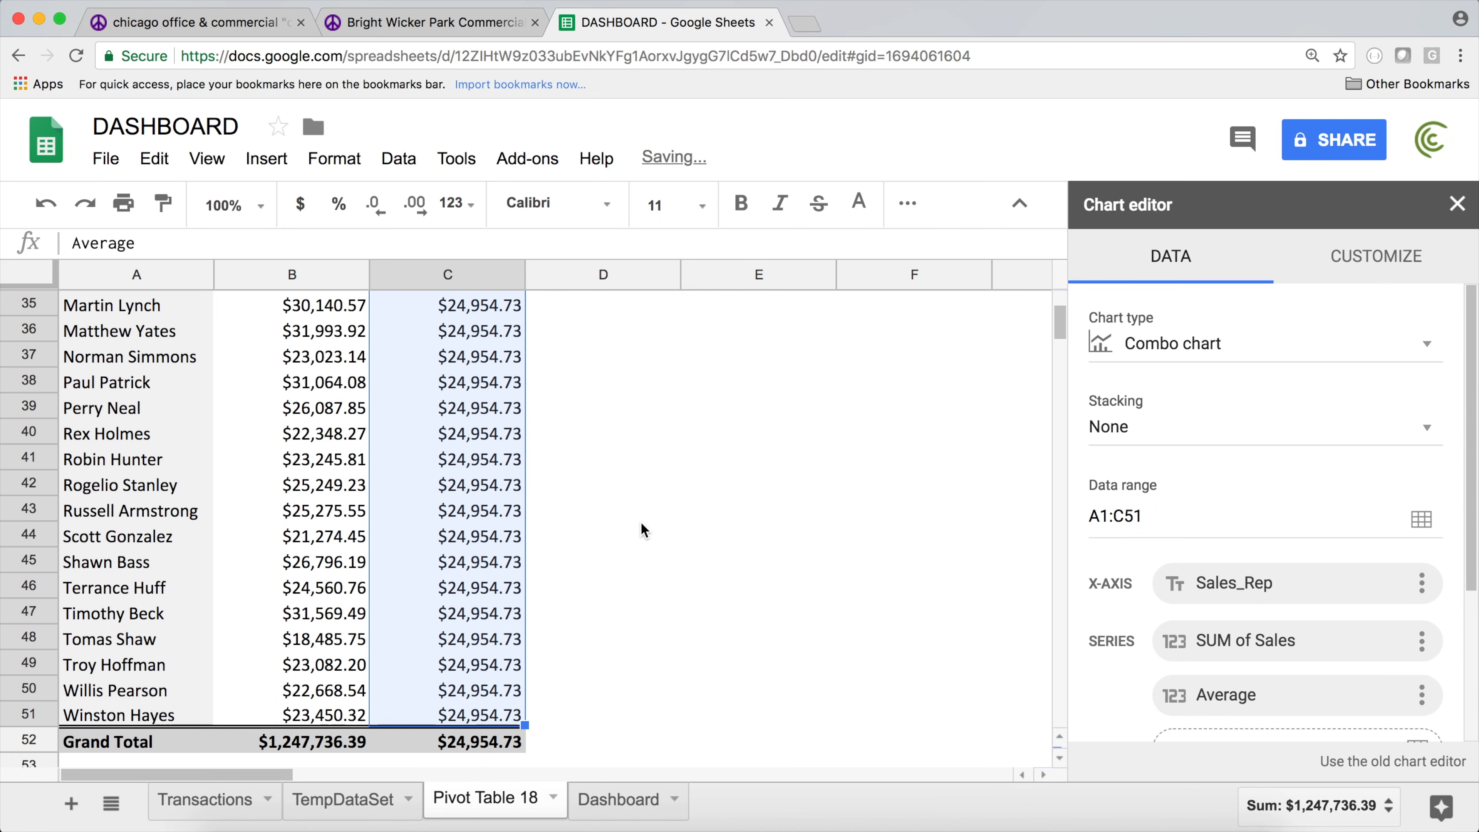
- Move the combo chart just below the pivot table's heading row and set its legend position to Top
scroll(600, 442, "up", 15)
left_click(849, 394)
left_click_drag(908, 406, 528, 327)
left_click(774, 396)
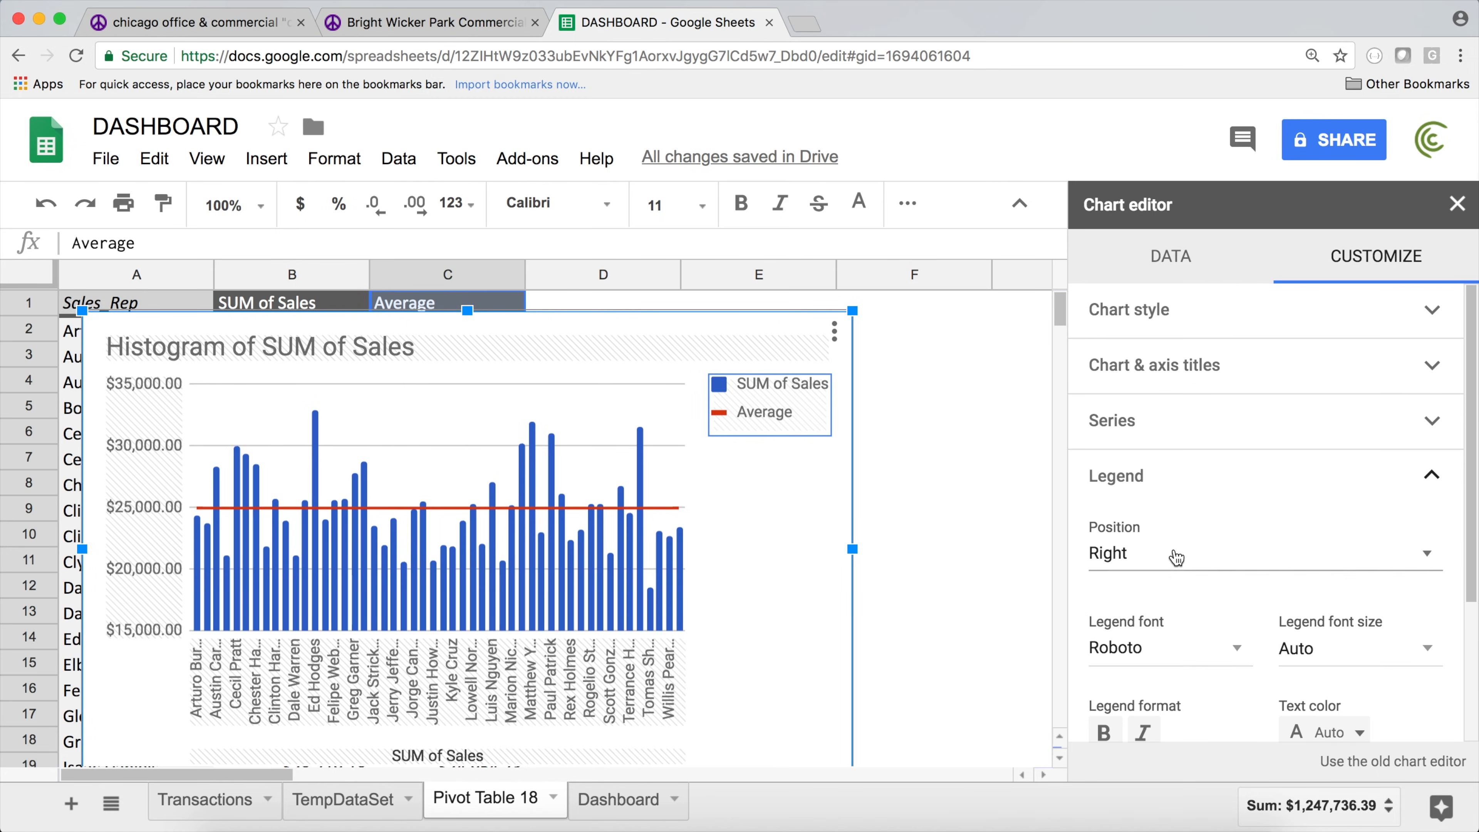
left_click(1175, 555)
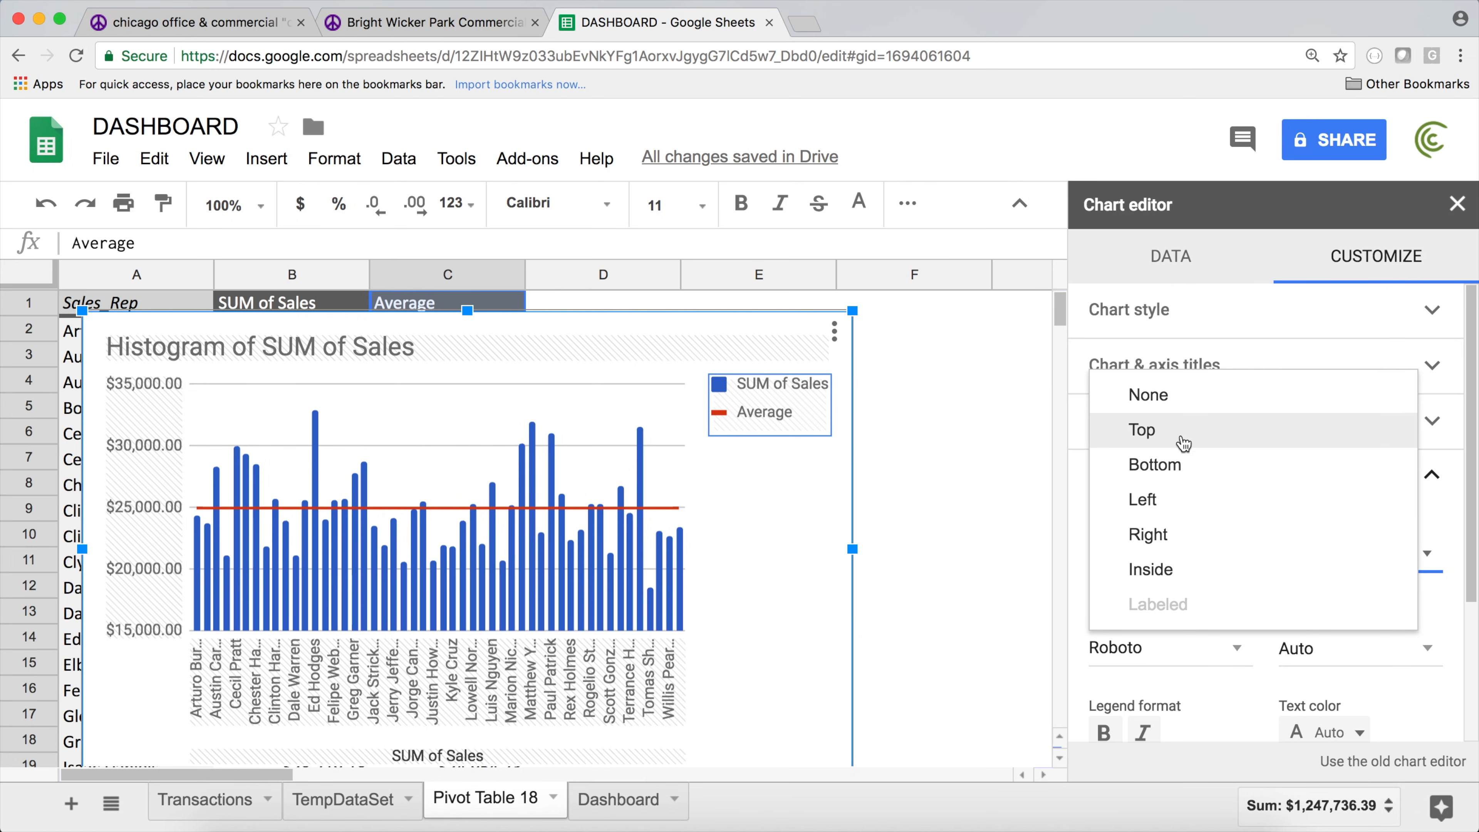
left_click(1175, 431)
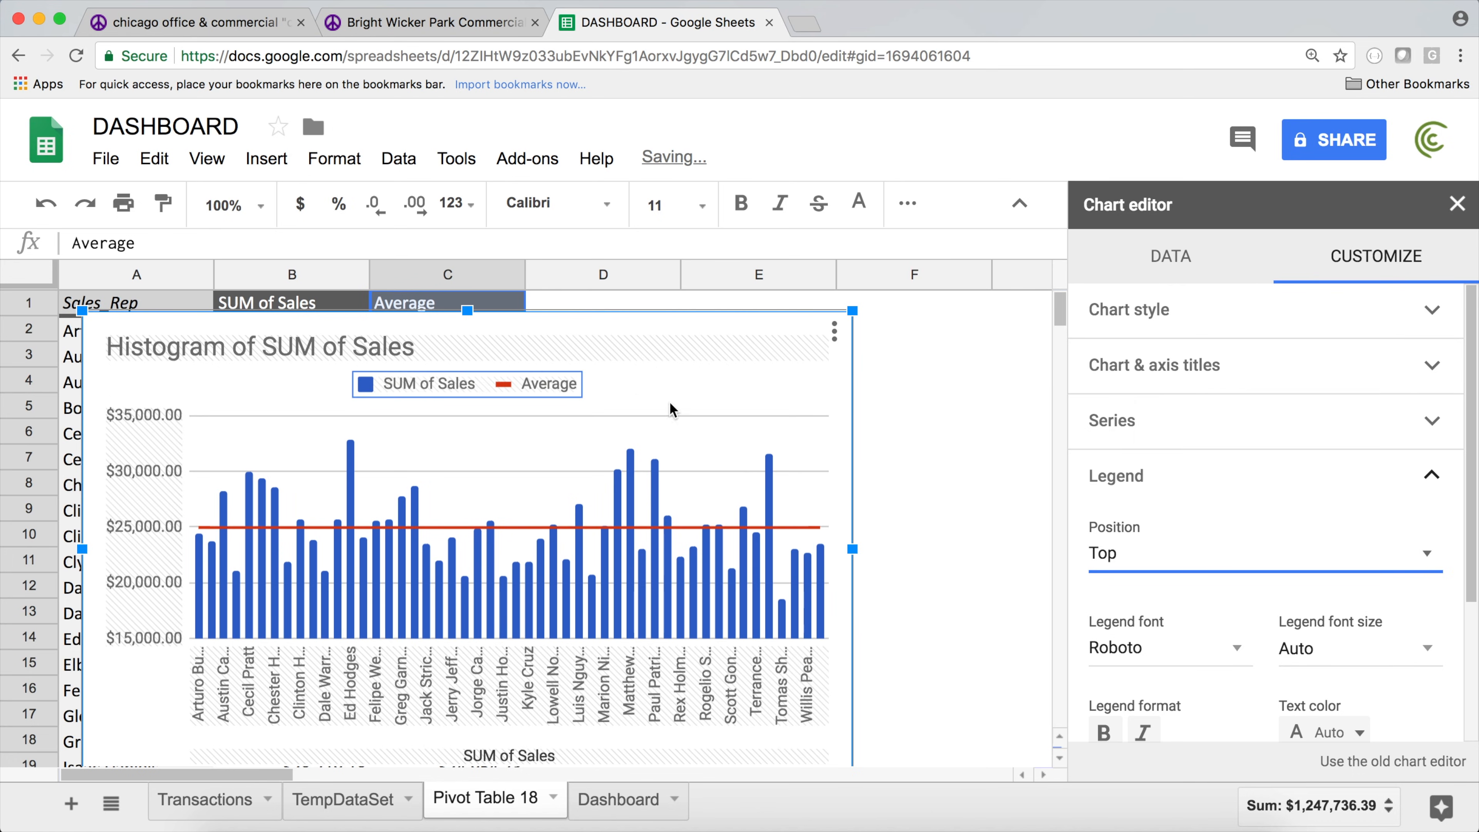
- Change the color of the chart's Average line to light green
left_click(811, 528)
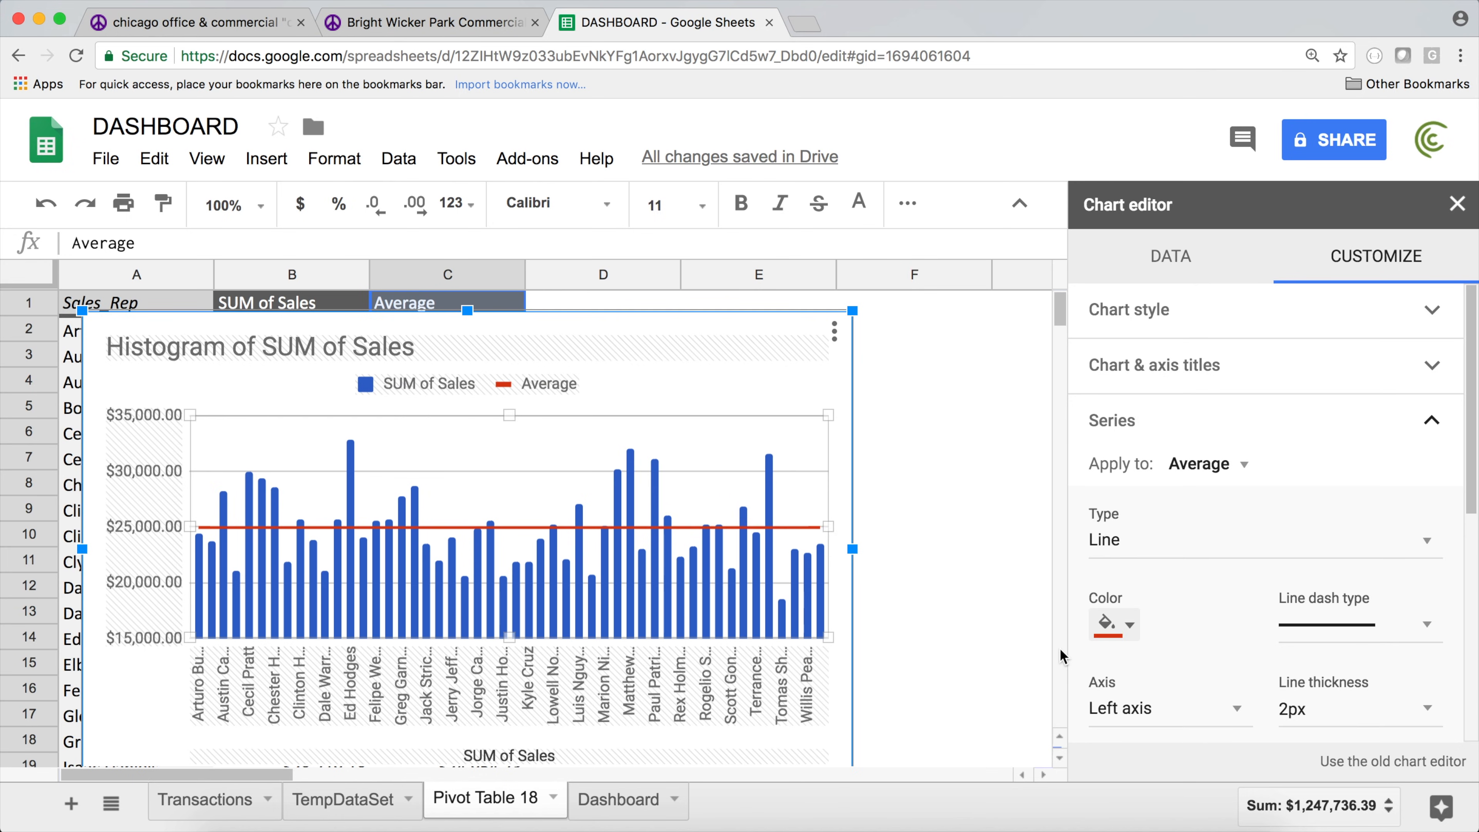
left_click(1129, 629)
left_click(1212, 444)
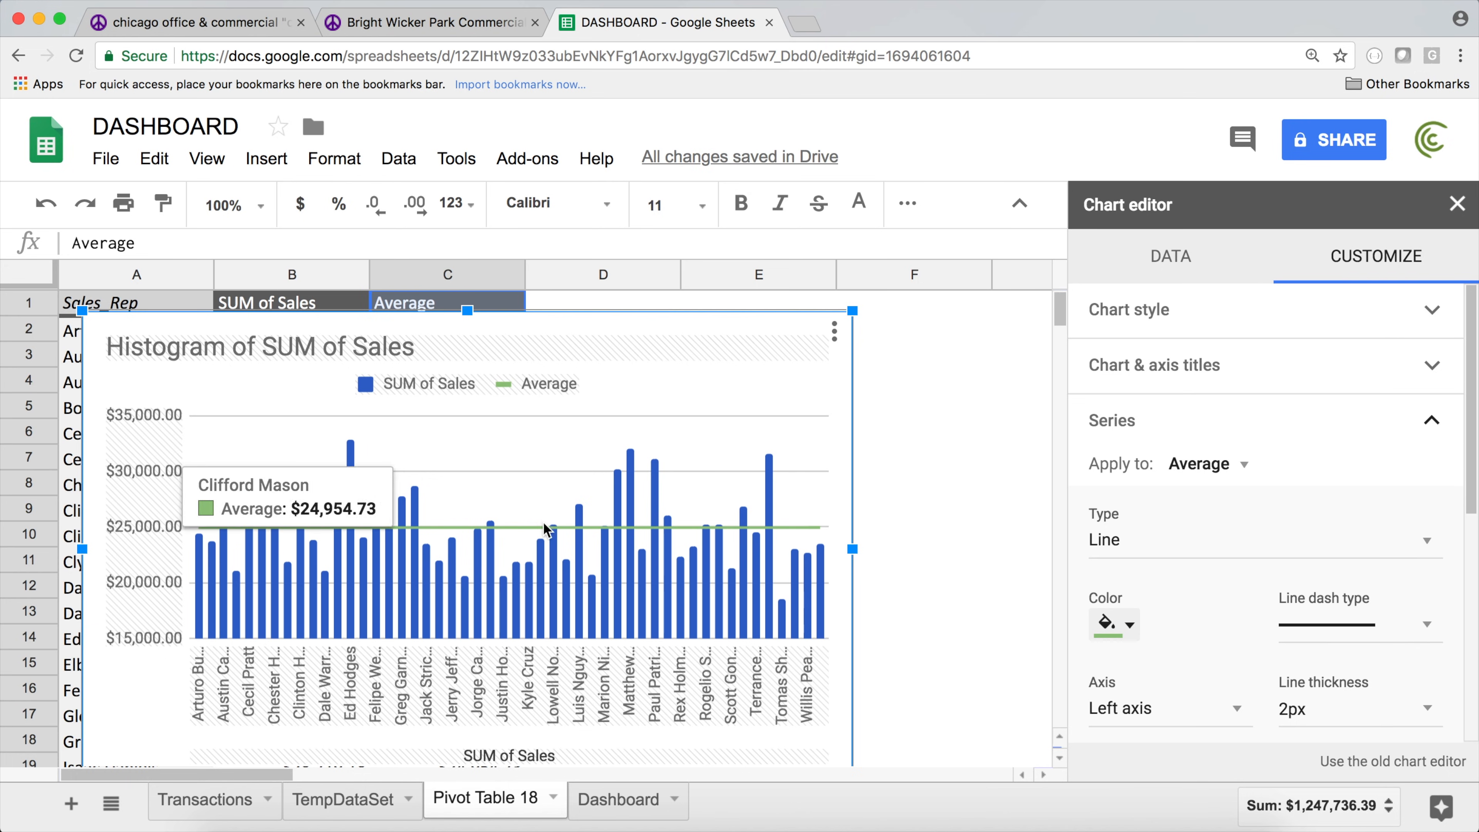
- Shift the chart toward column F and reduce the plot area's height to give the sales rep labels more room
left_click_drag(662, 342, 749, 327)
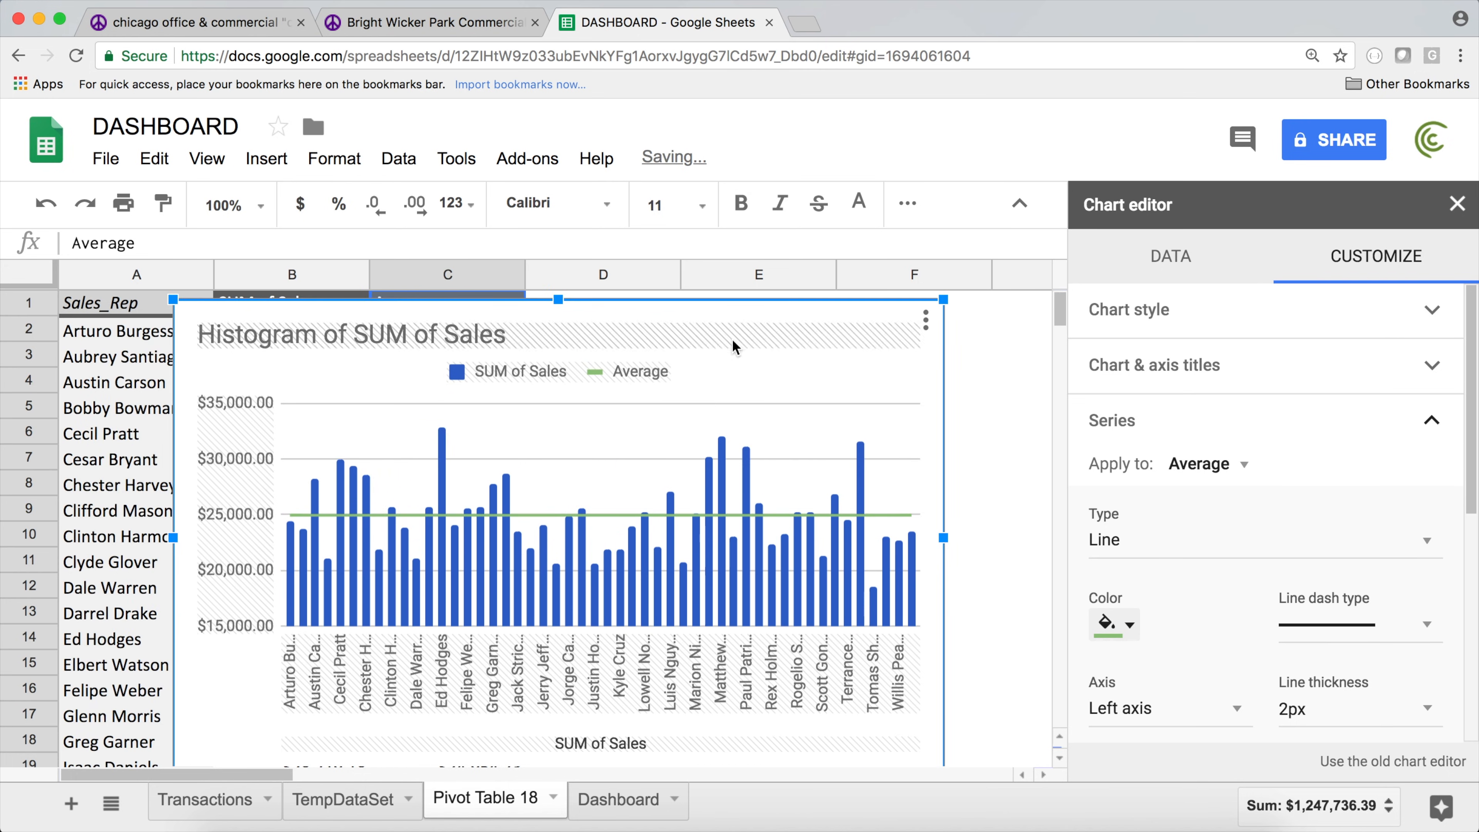
left_click(671, 583)
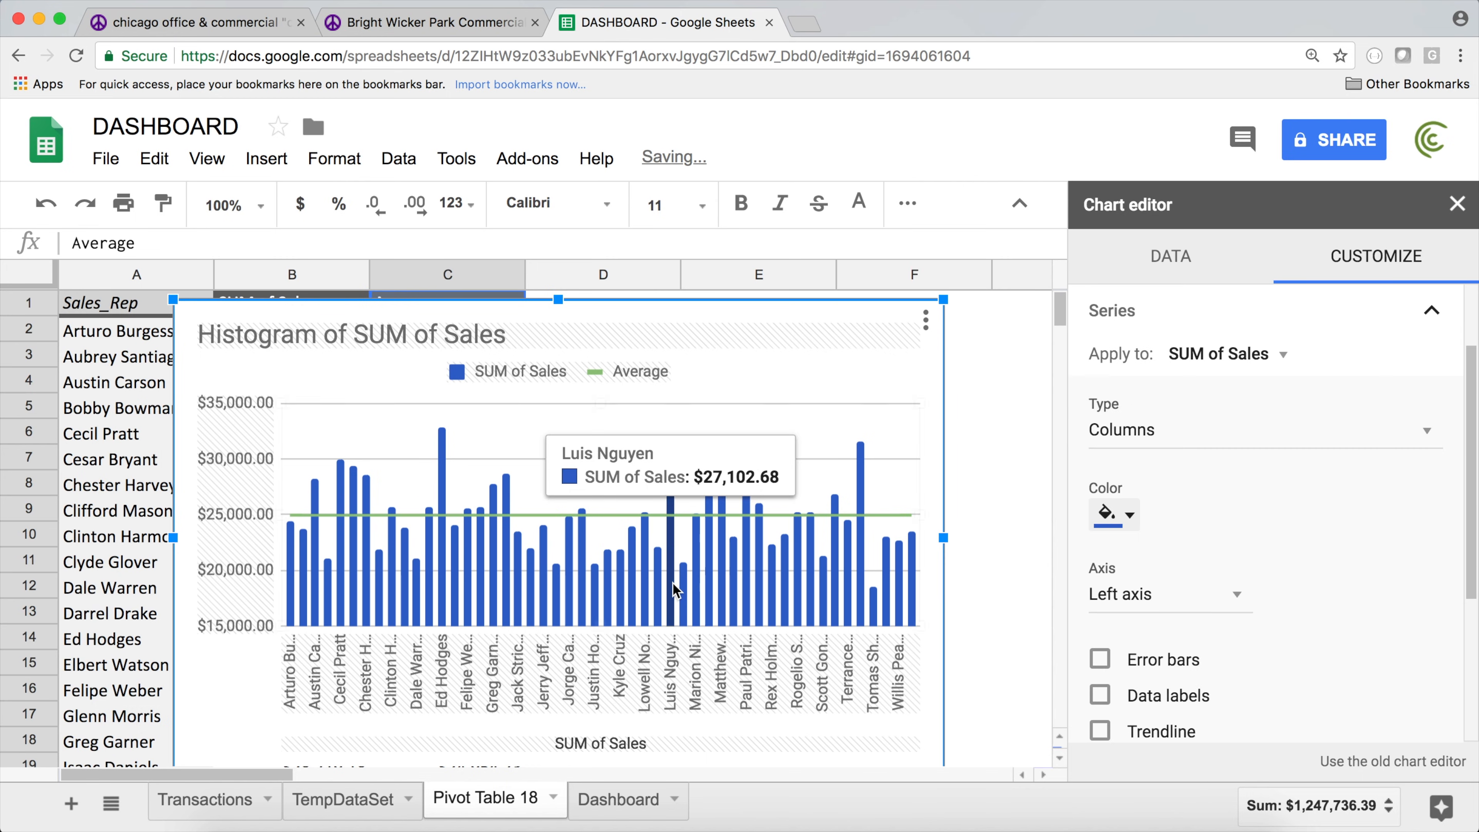
left_click_drag(601, 624, 602, 564)
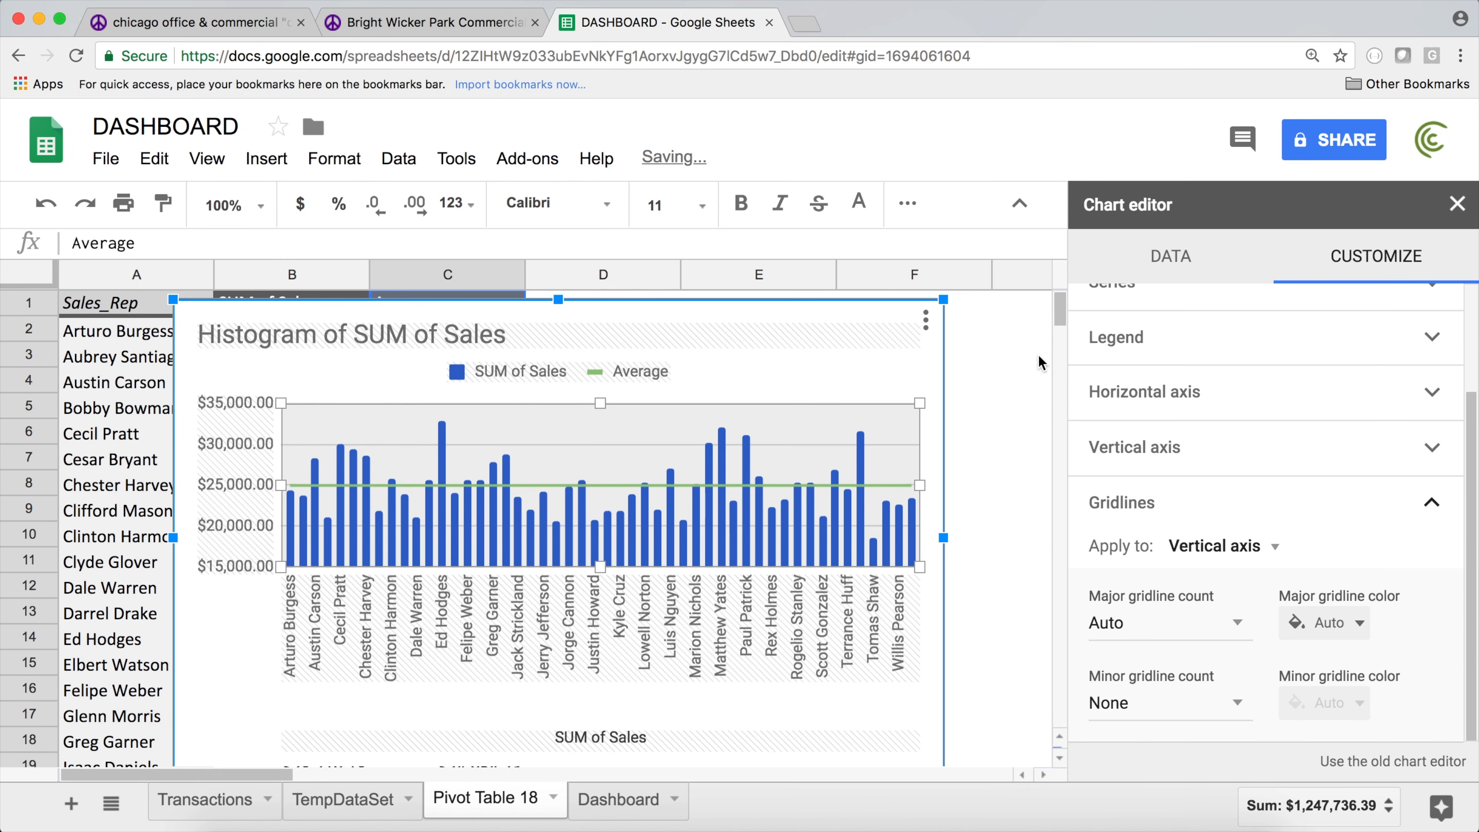
- Title the chart Sales Rep Performance and make the whole chart slightly smaller, placed below the pivot table's heading row
double_click(411, 338)
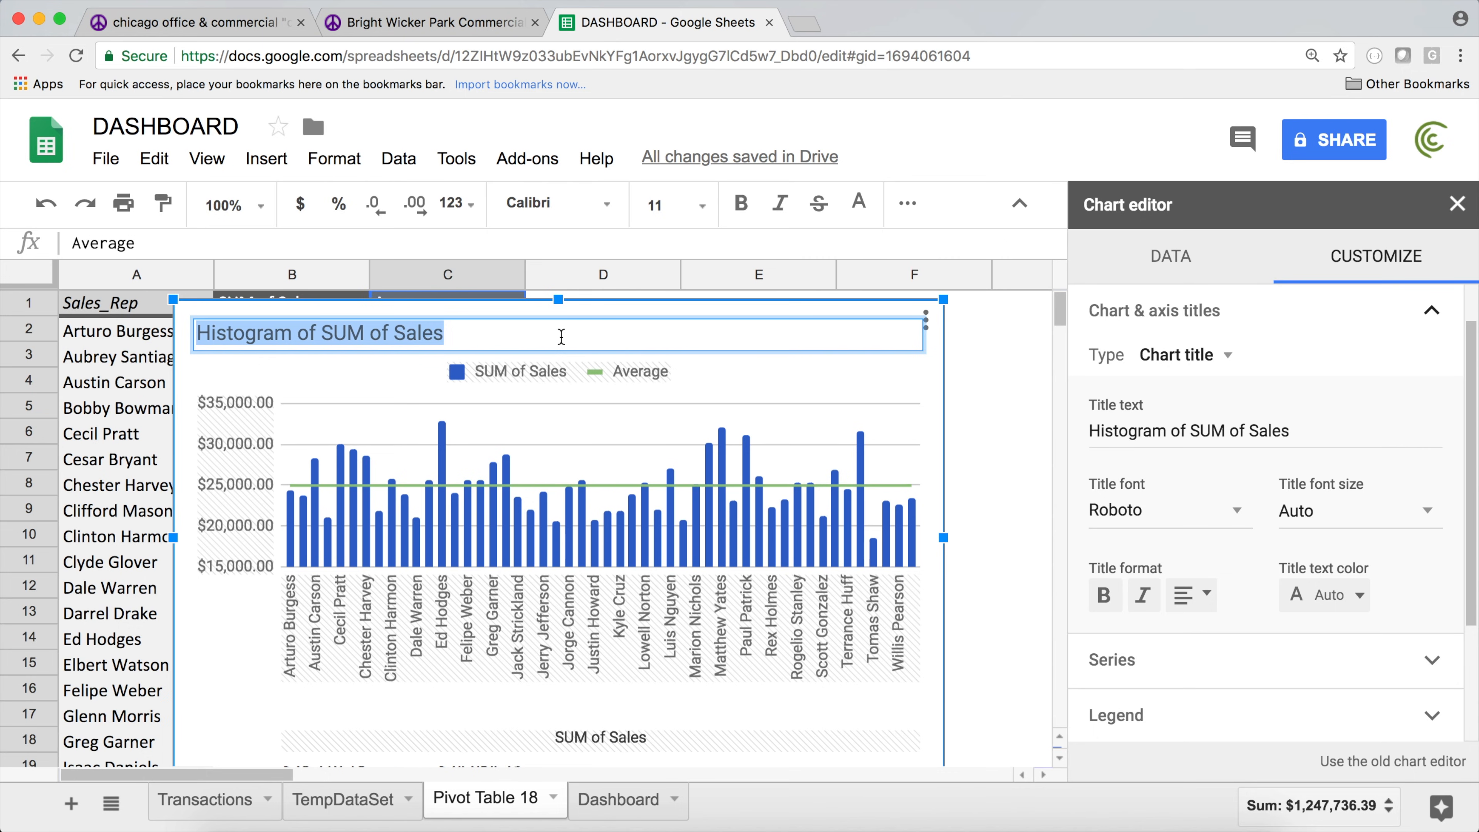
type("Sales Rep Performance")
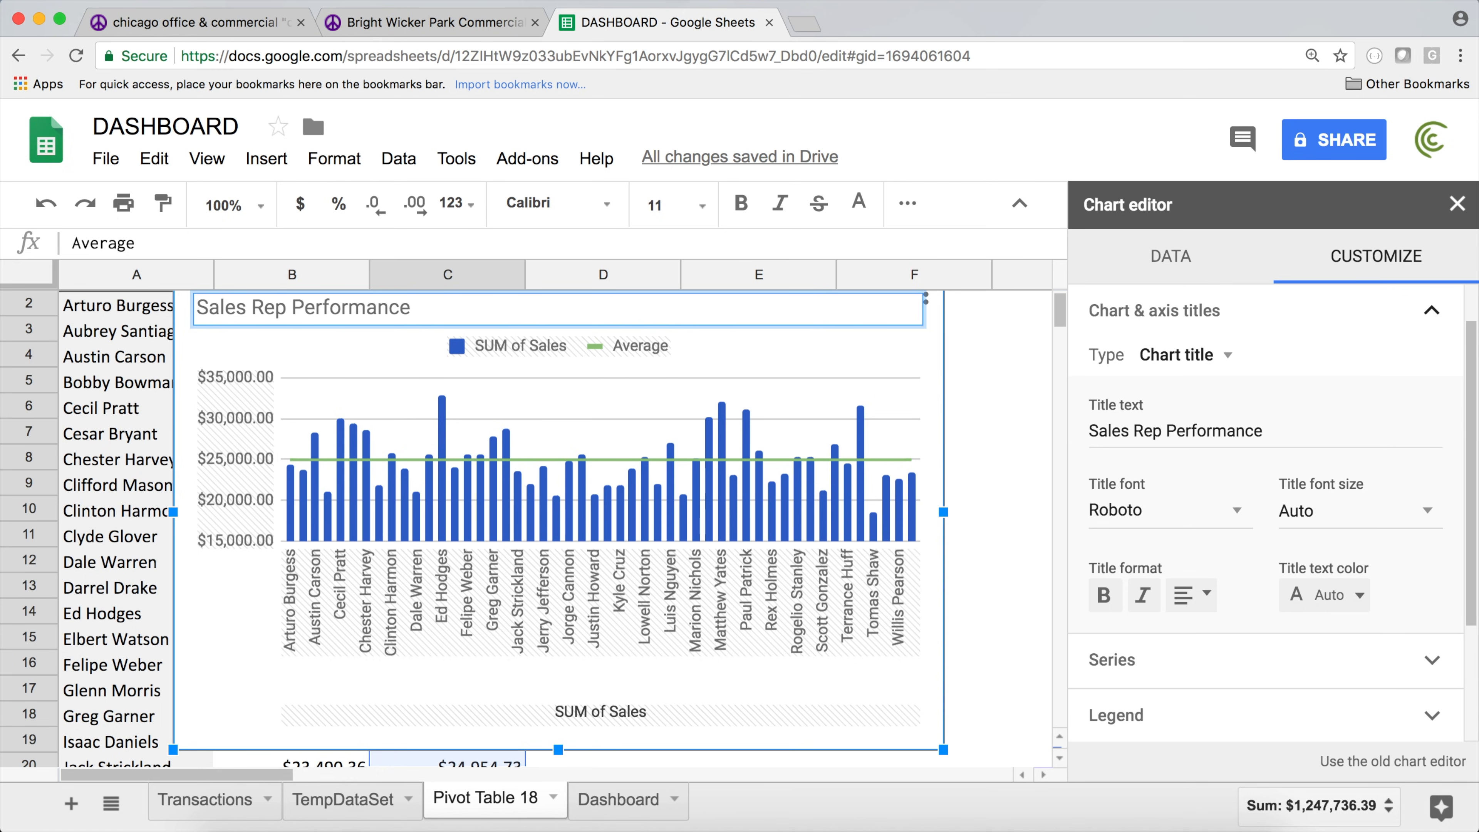
key("Return")
left_click(679, 276)
scroll(677, 350, "up", 1)
left_click_drag(662, 363, 588, 320)
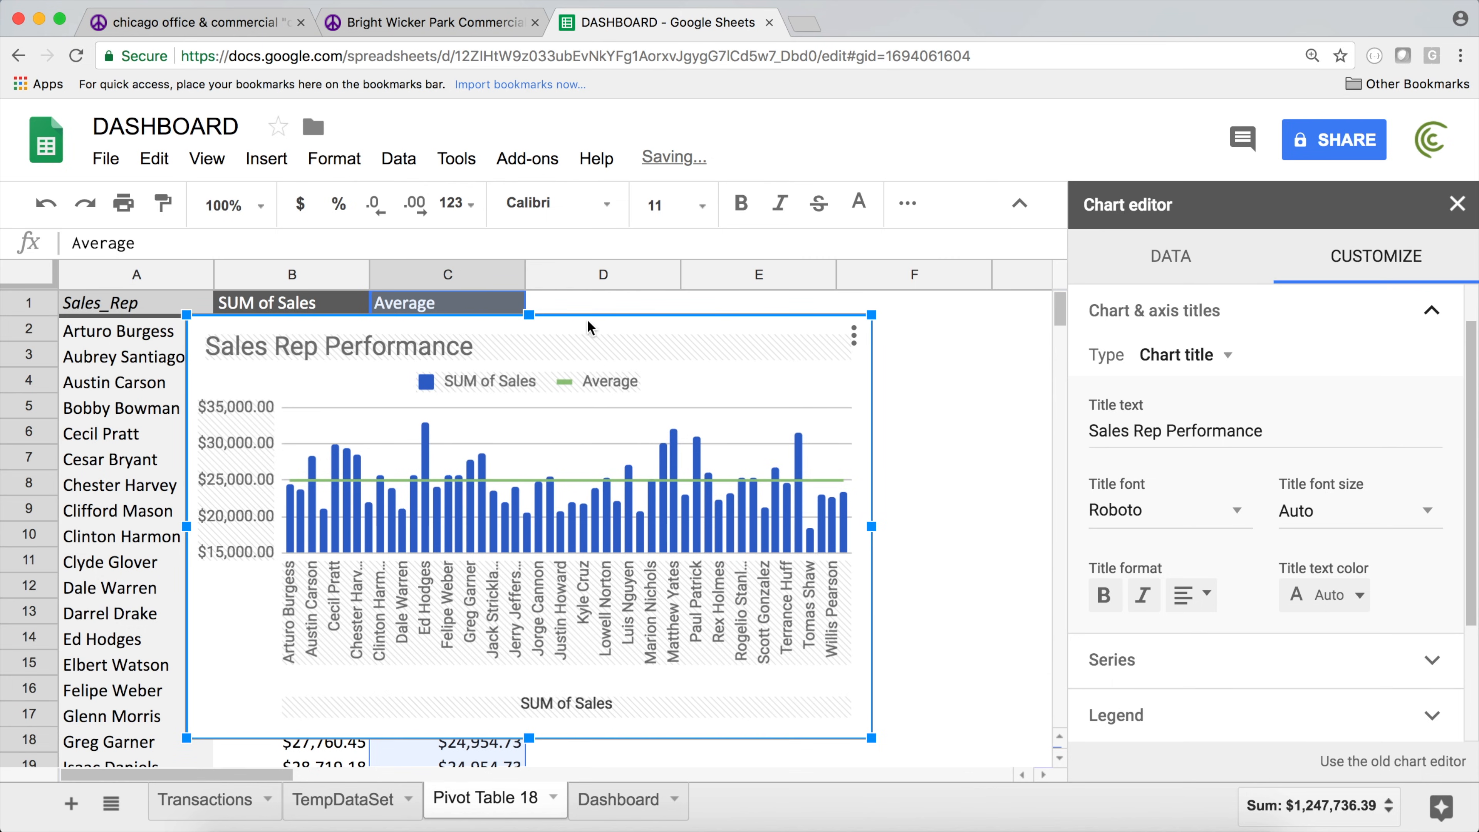
- Clear the chart's horizontal axis title text
left_click(575, 711)
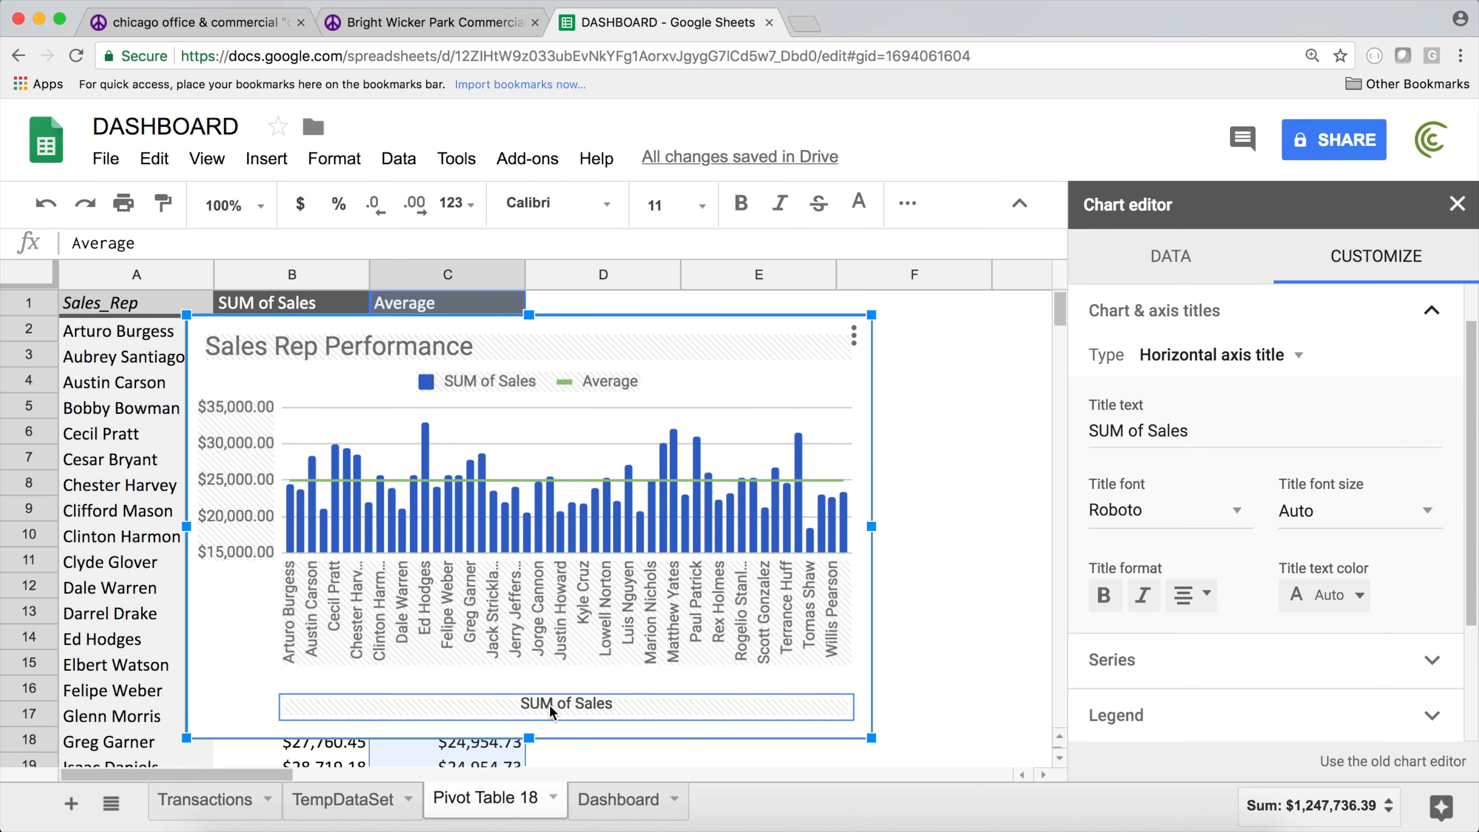
left_click_drag(1218, 430, 969, 438)
key("BackSpace")
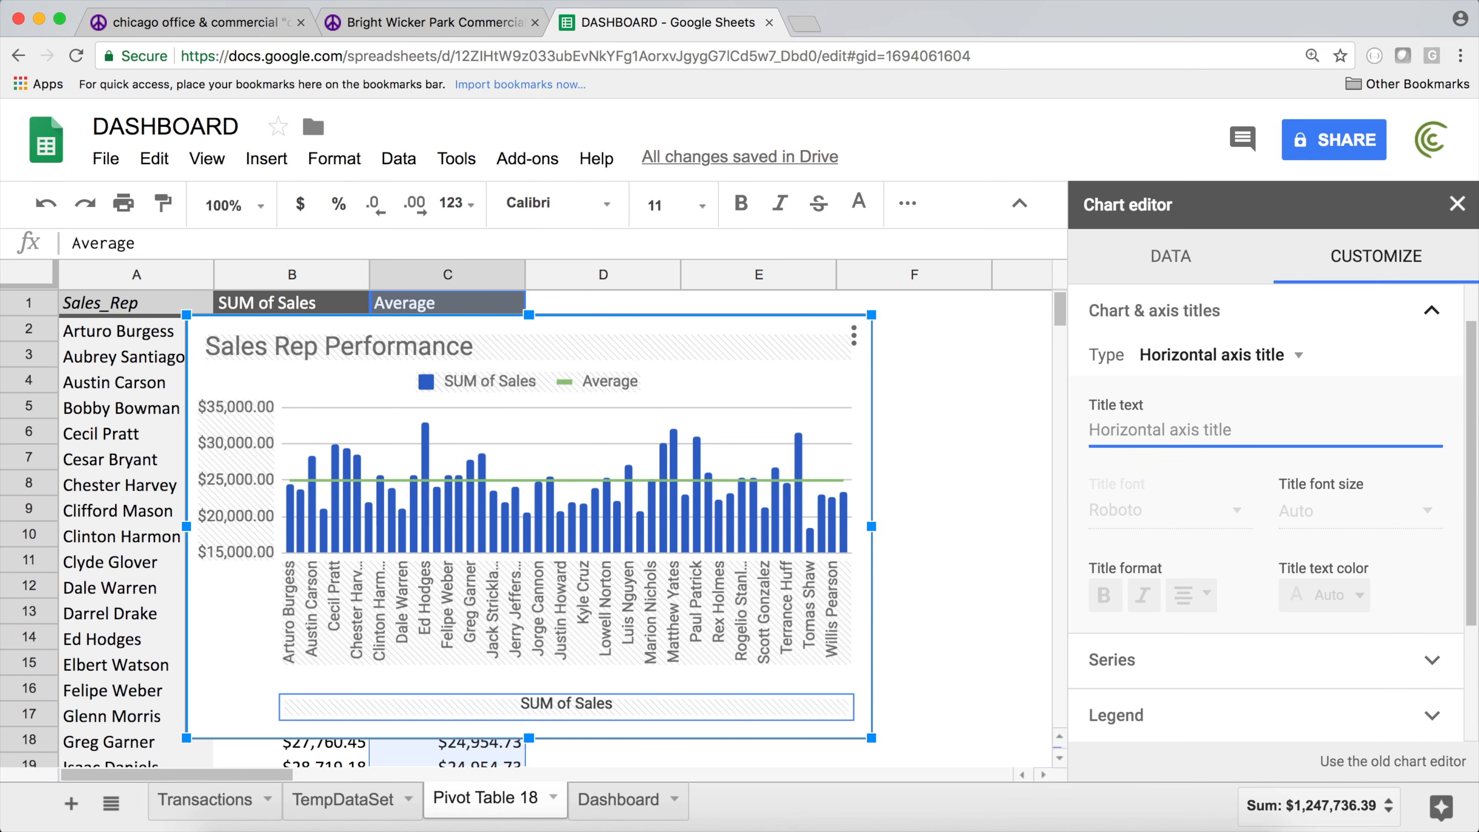
left_click(698, 332)
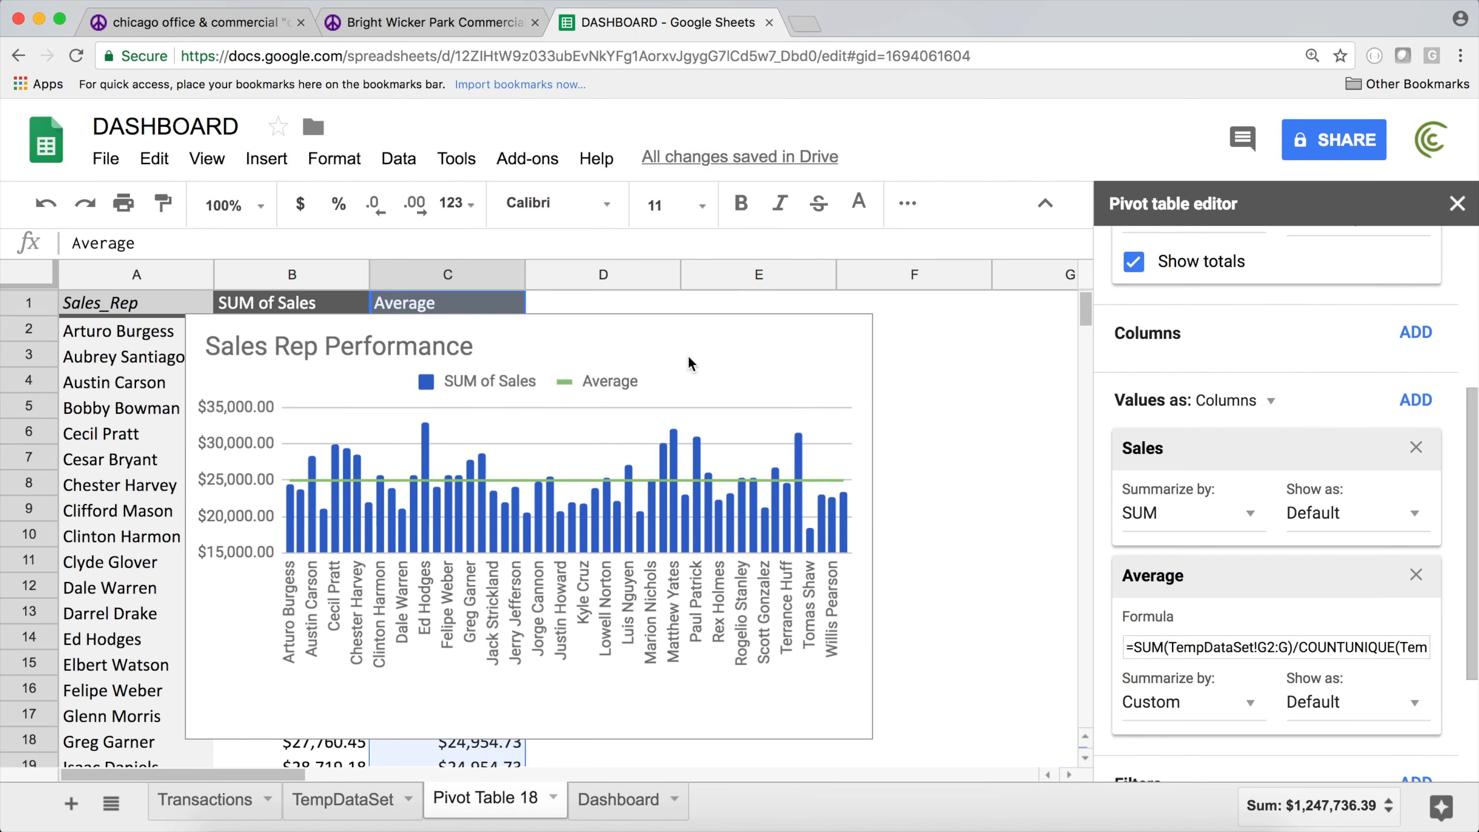
- Rename the Pivot Table 18 sheet as Pivot sales by sales Rep
double_click(482, 812)
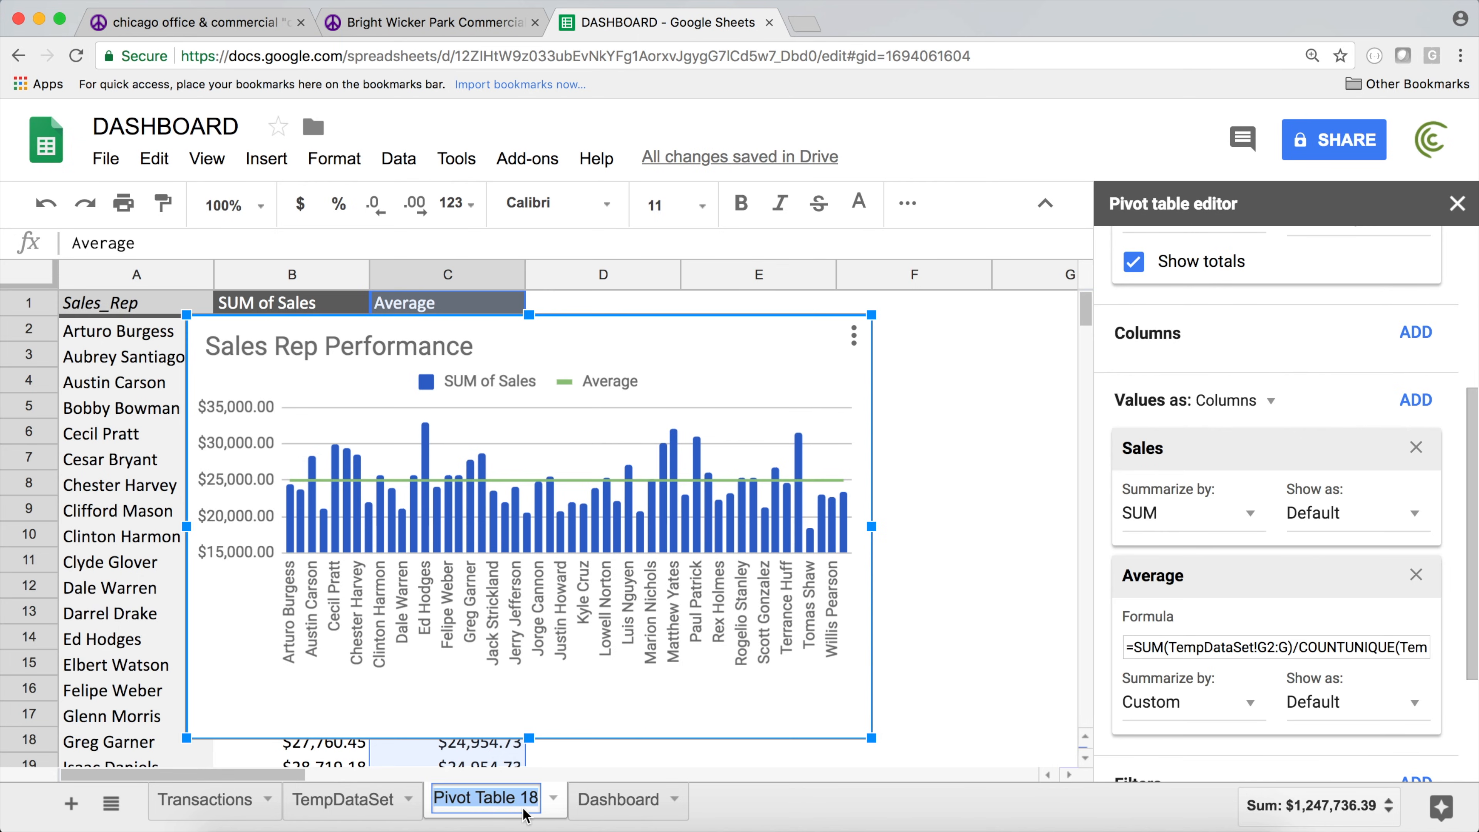
type("Pivot ")
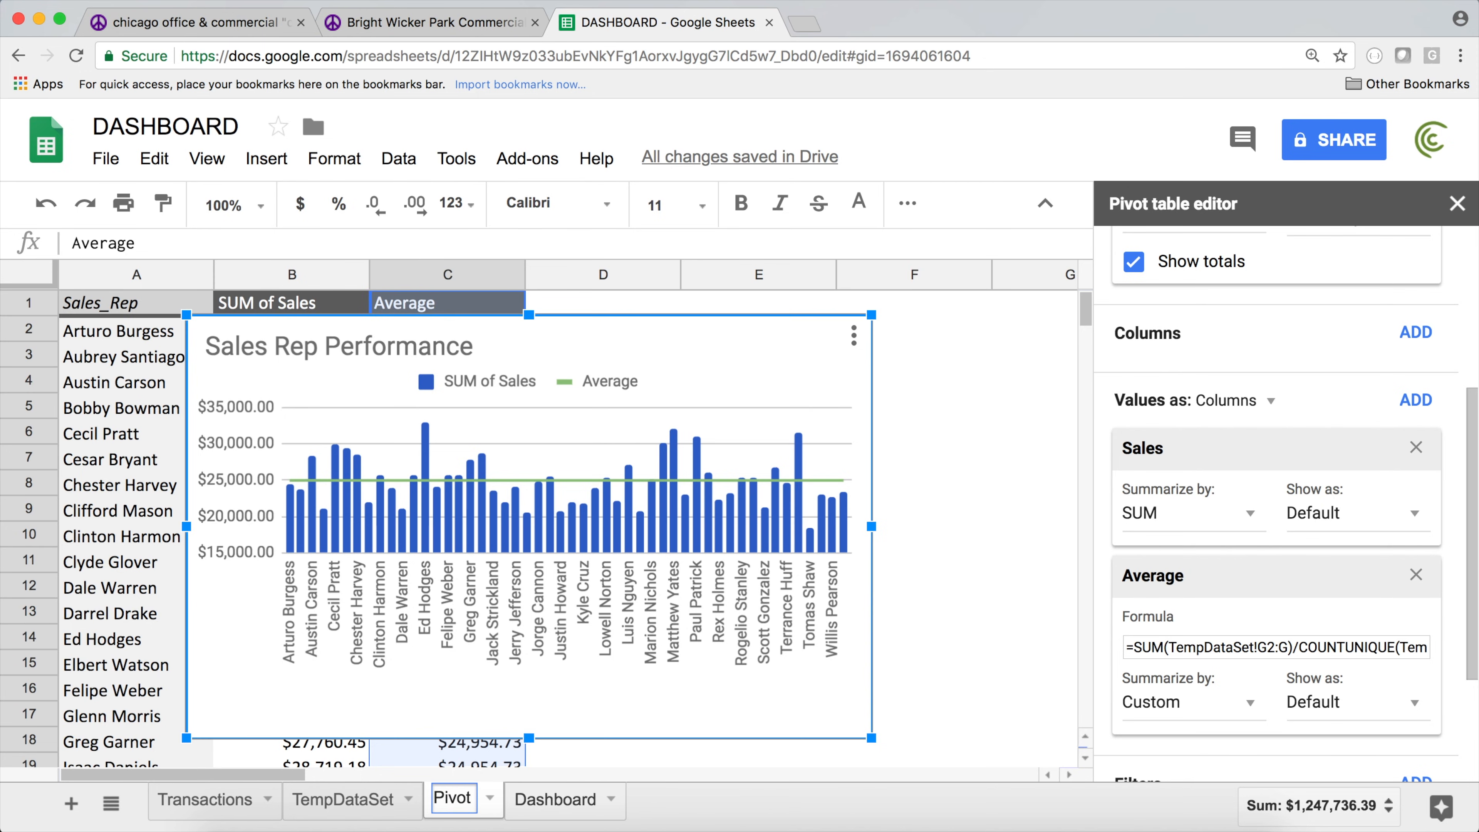
type("sales ")
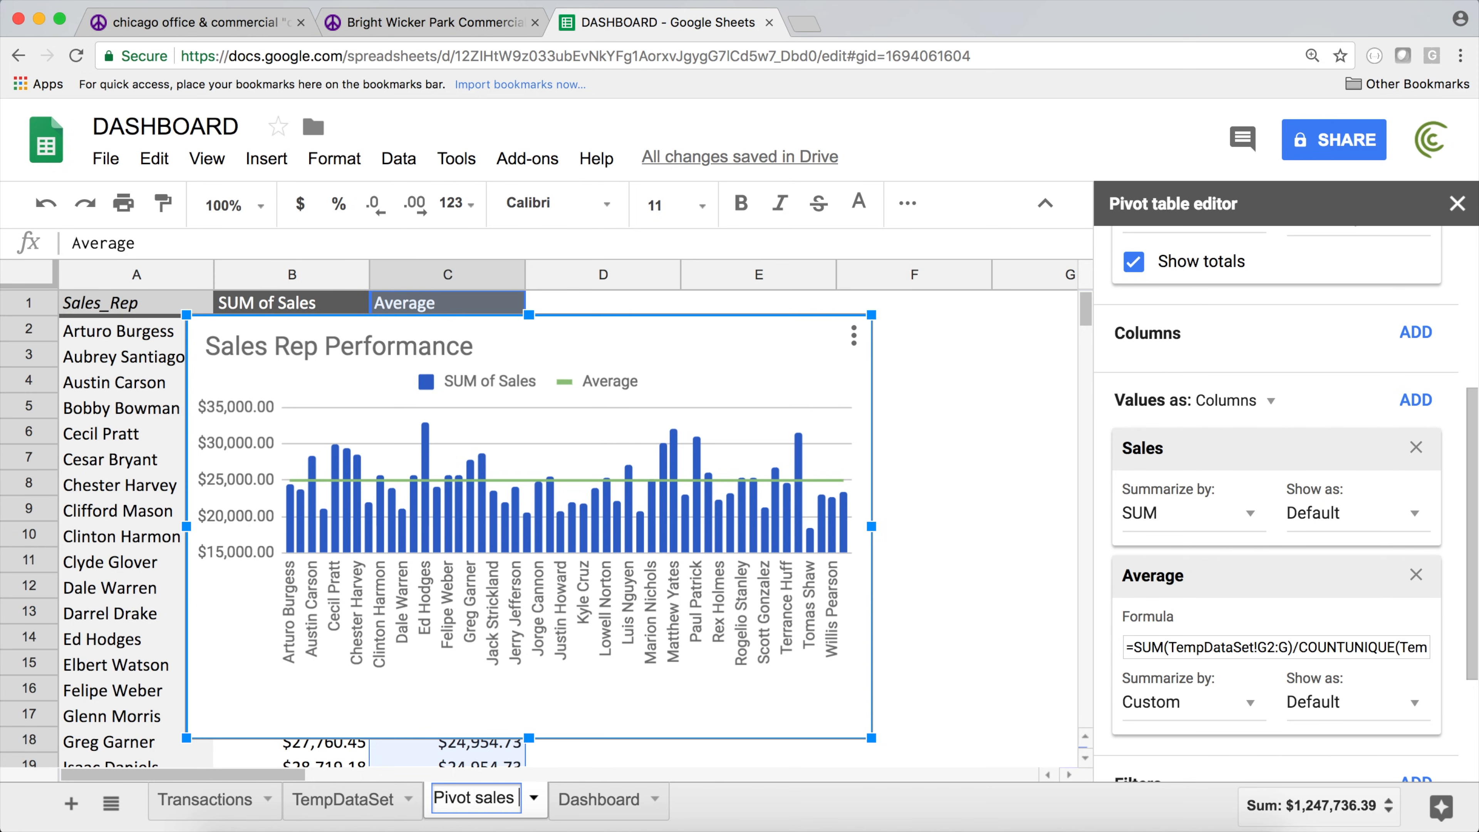
type("by sales Rep")
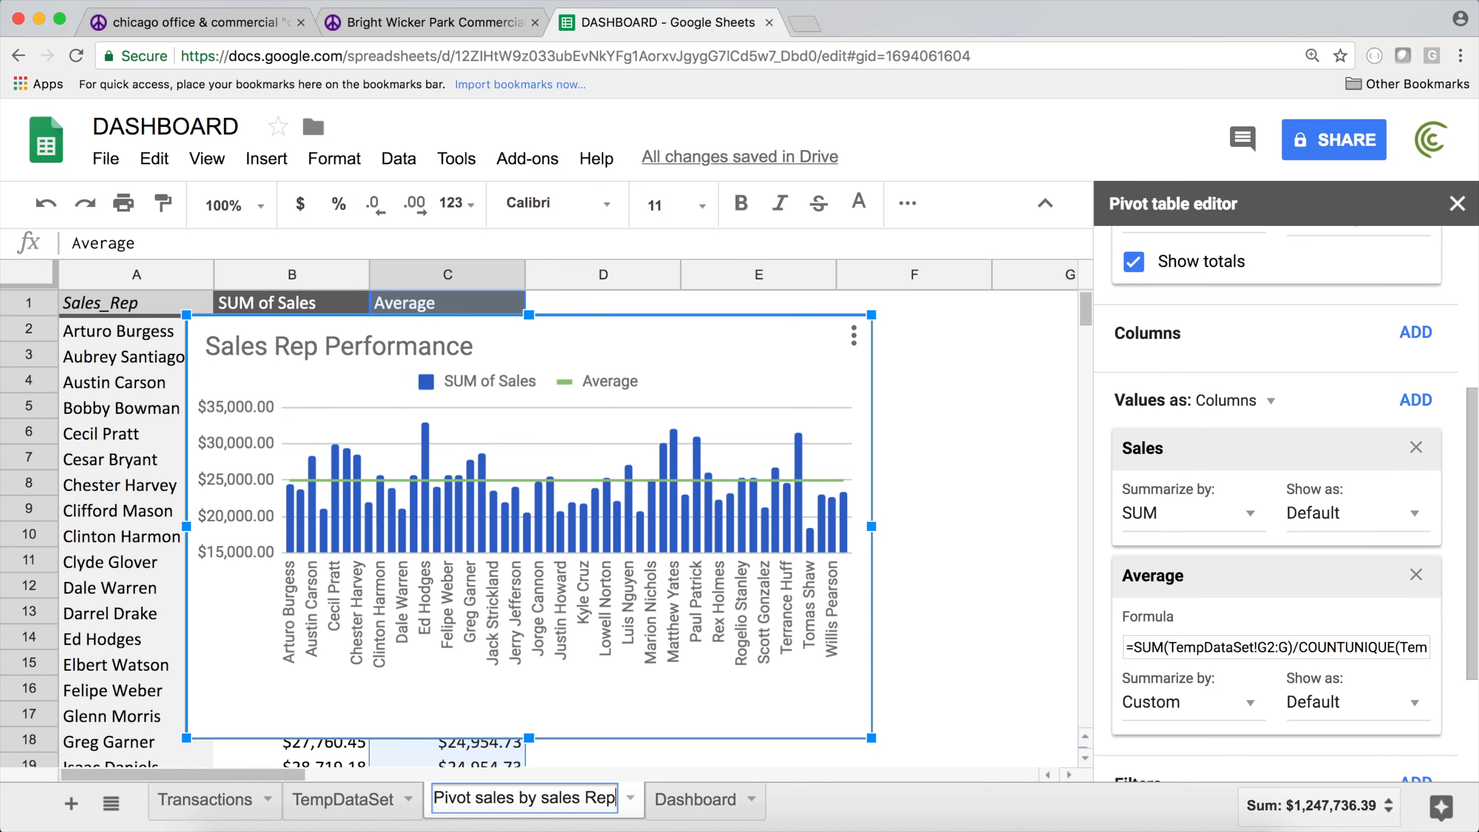
key("Return")
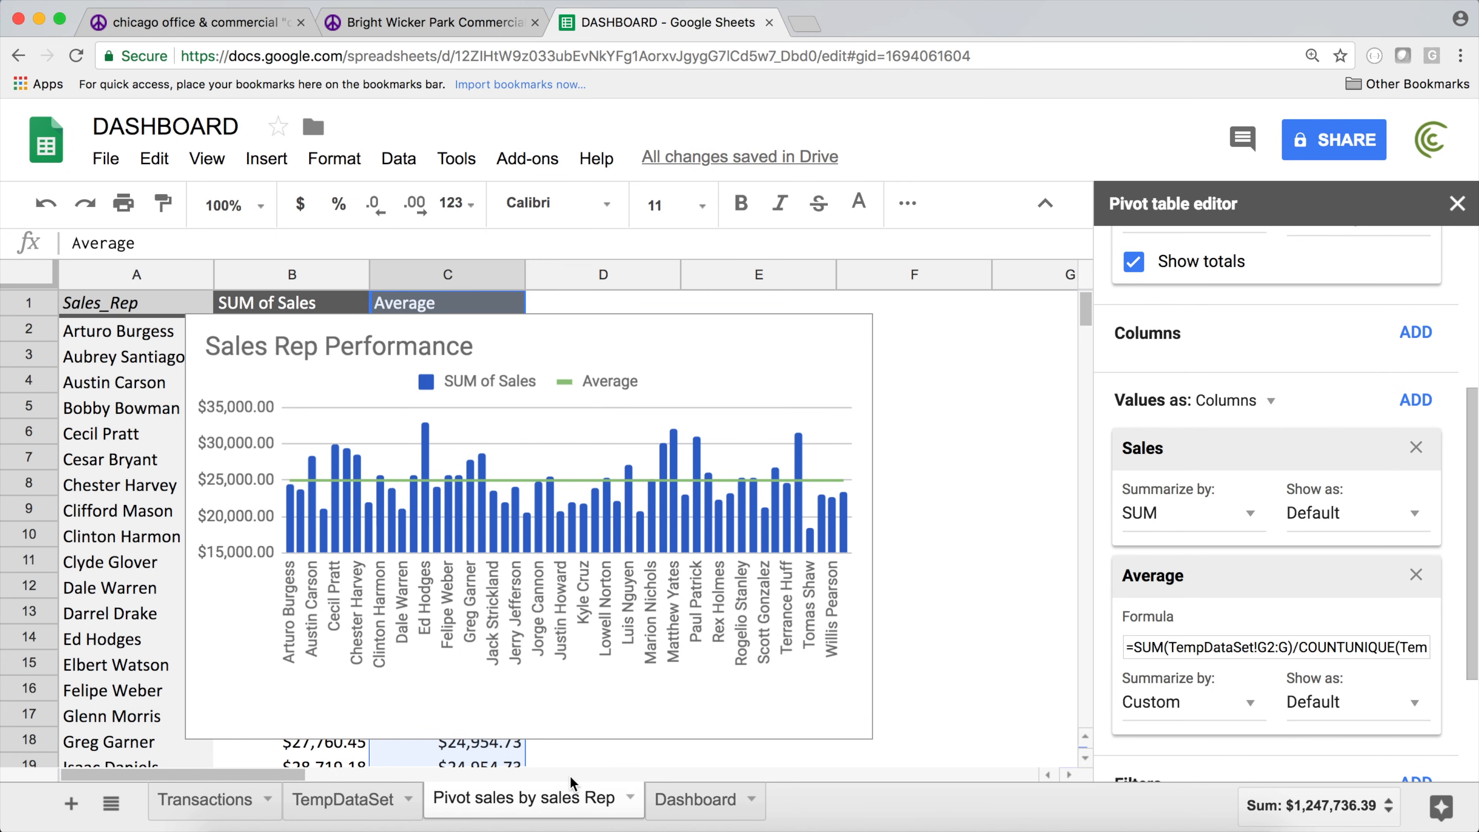
- Paste the copied Sales Rep Performance chart into the Dashboard sheet at cell A26, below the brand pivot table
left_click(696, 799)
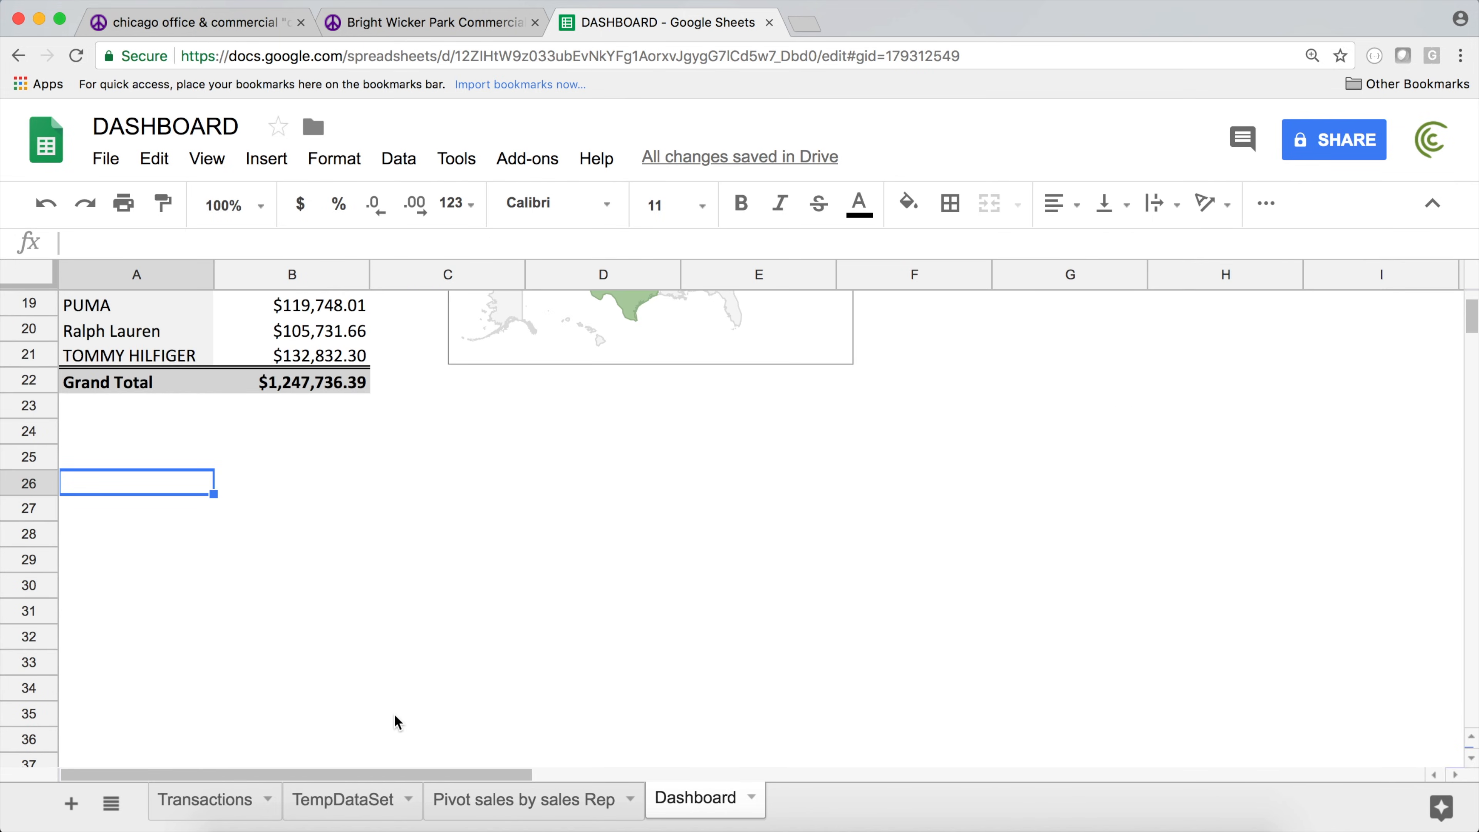
key("ctrl+v")
scroll(375, 468, "up", 6)
scroll(374, 475, "down", 2)
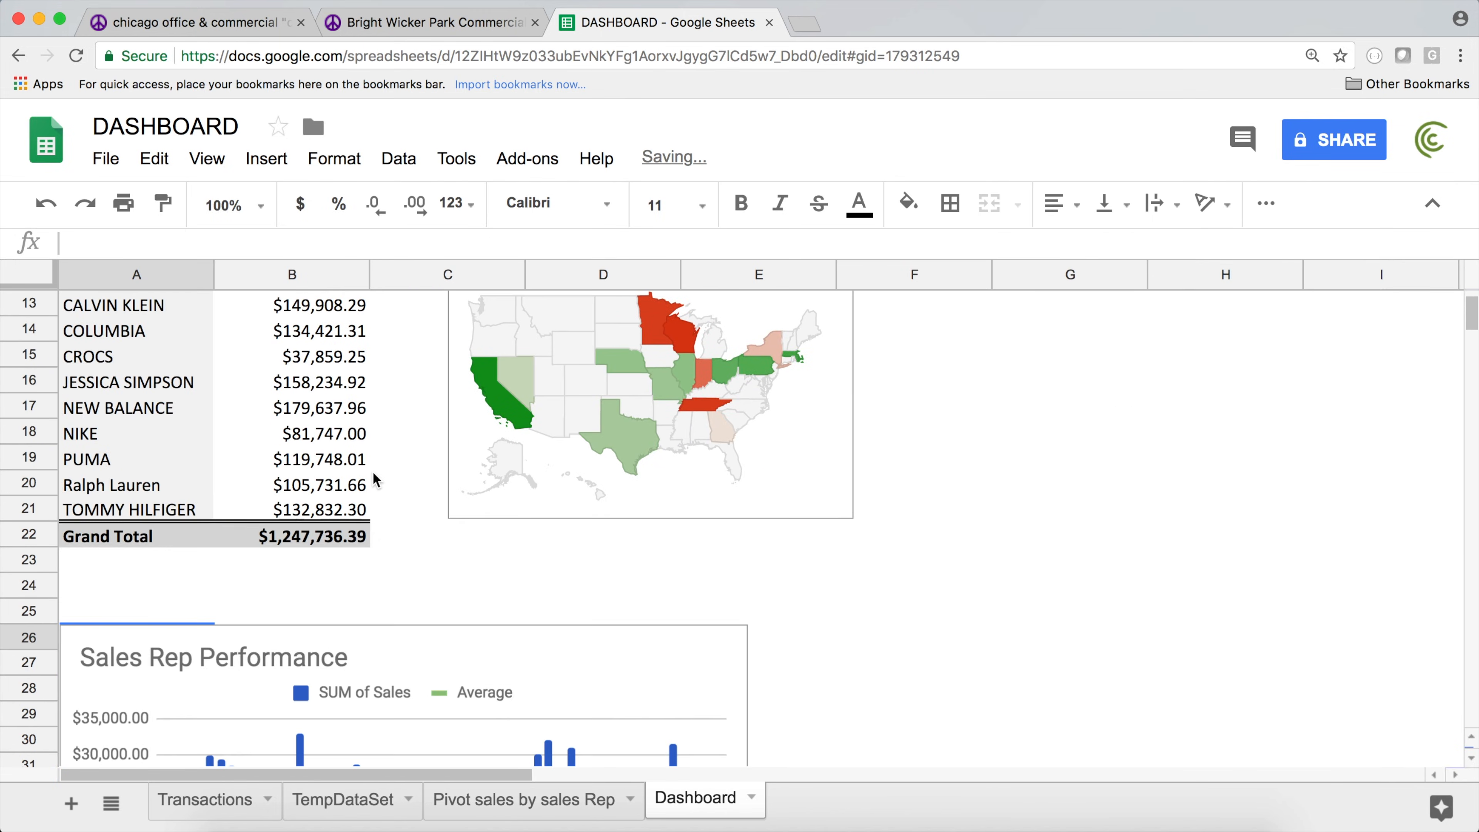
- Move the pasted chart's upper edge up to row 24 and widen it to line up with the state map's outer edge
scroll(371, 475, "down", 4)
left_click(292, 380)
scroll(585, 449, "up", 4)
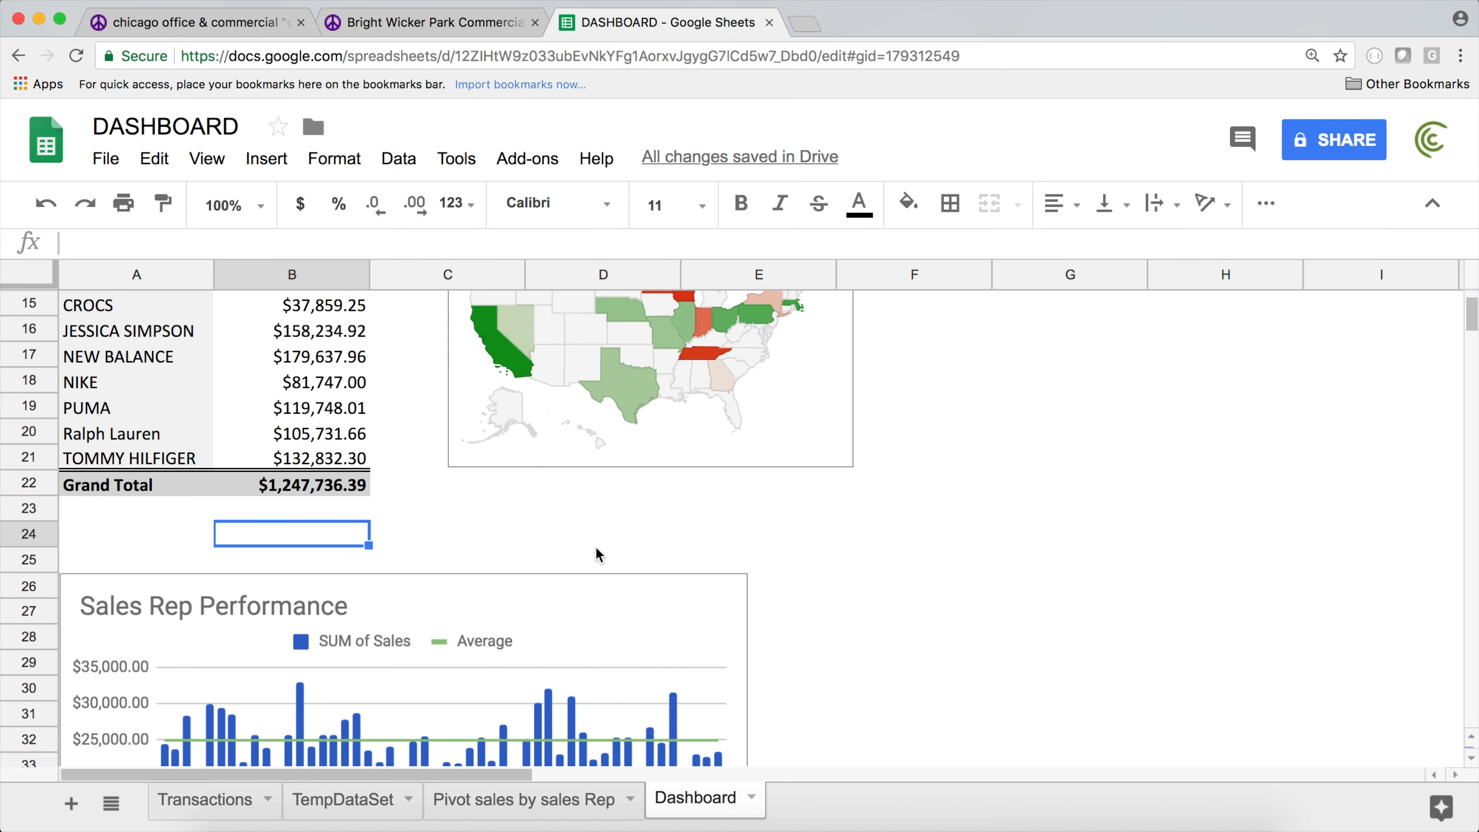
left_click_drag(748, 574, 855, 559)
left_click_drag(737, 528, 719, 547)
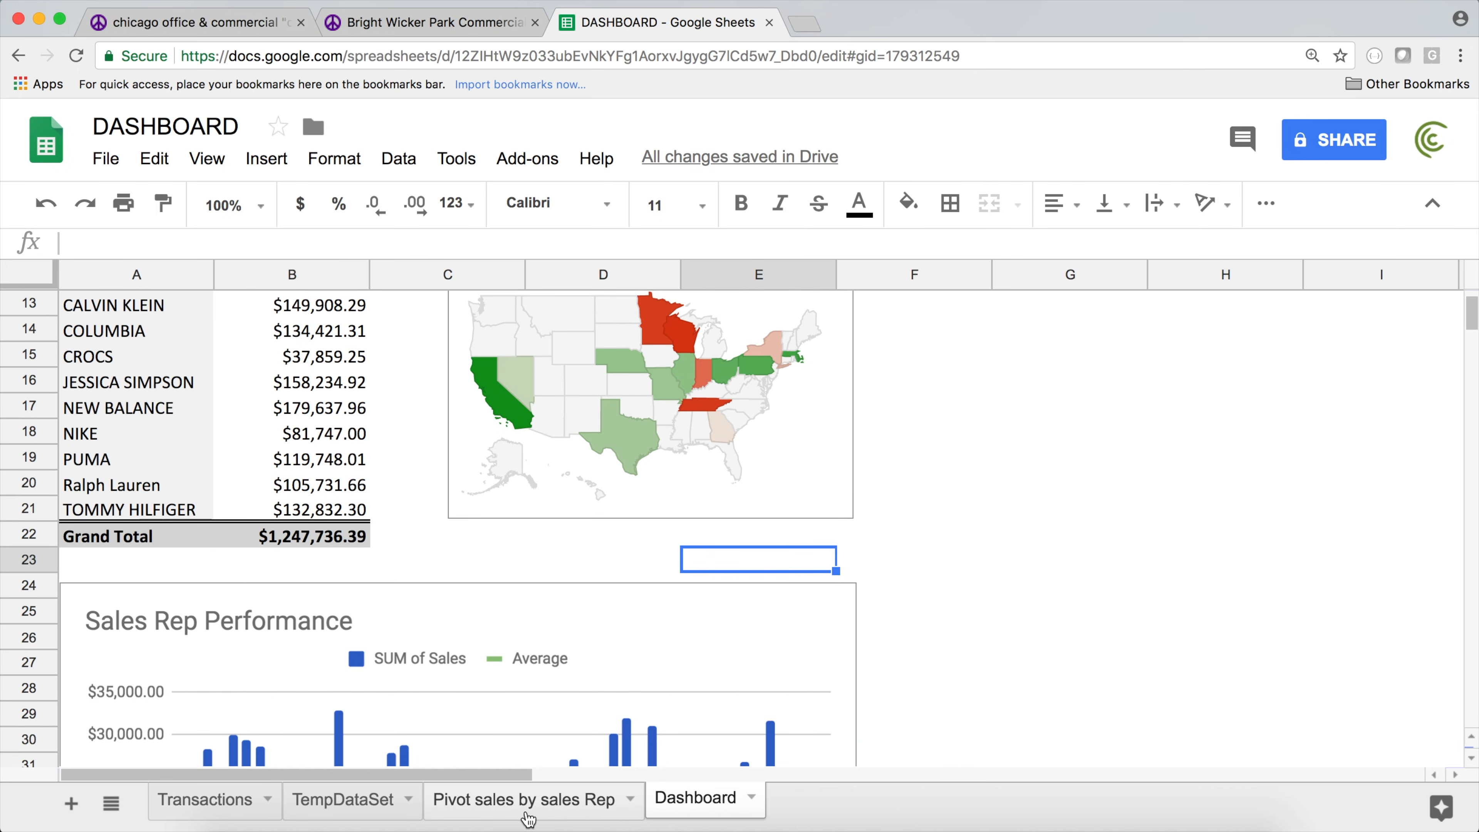
- Delete the original chart from the Pivot sales by sales Rep sheet and hide that sheet
left_click(531, 813)
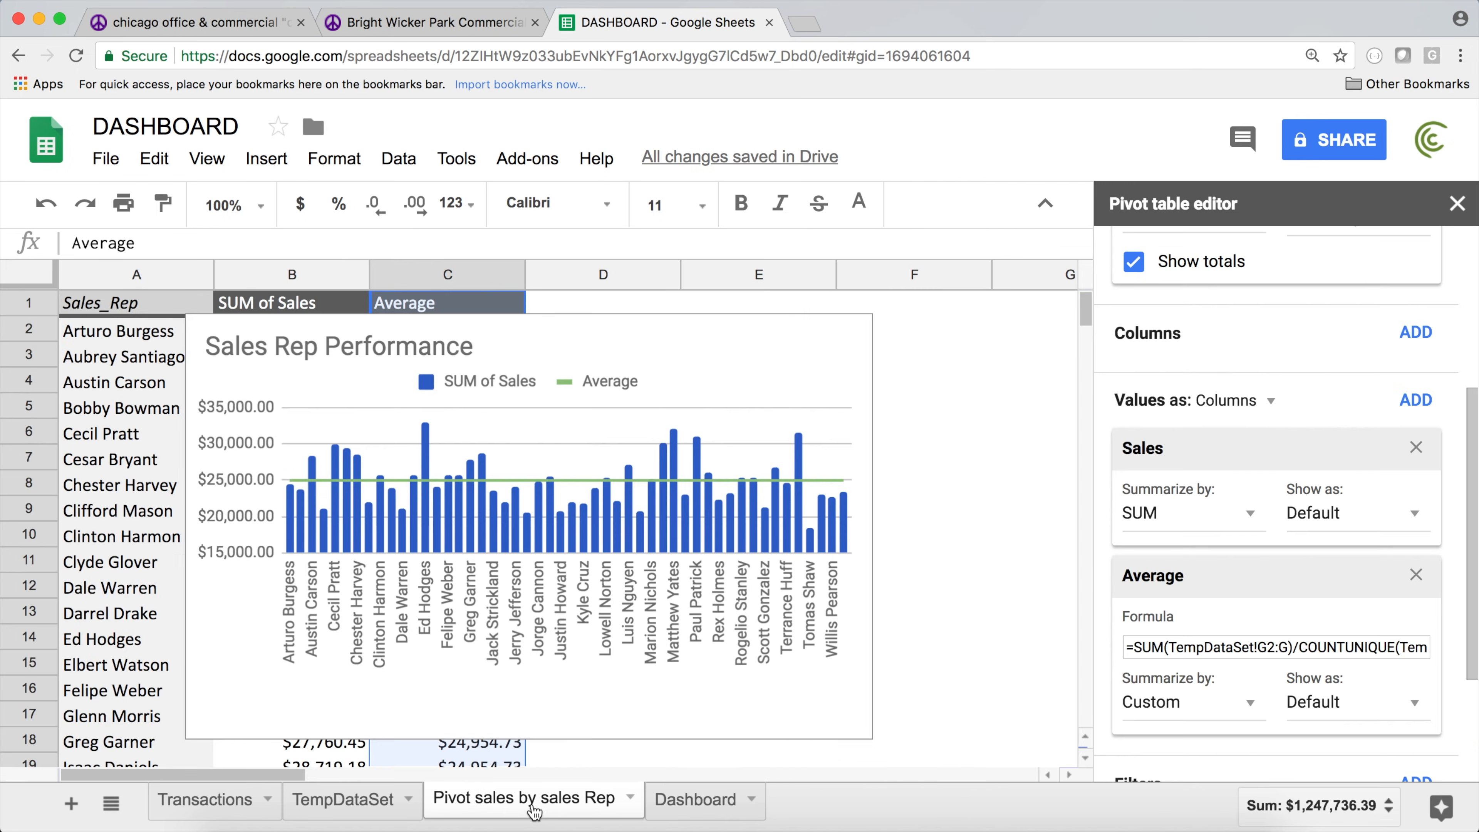
left_click(827, 335)
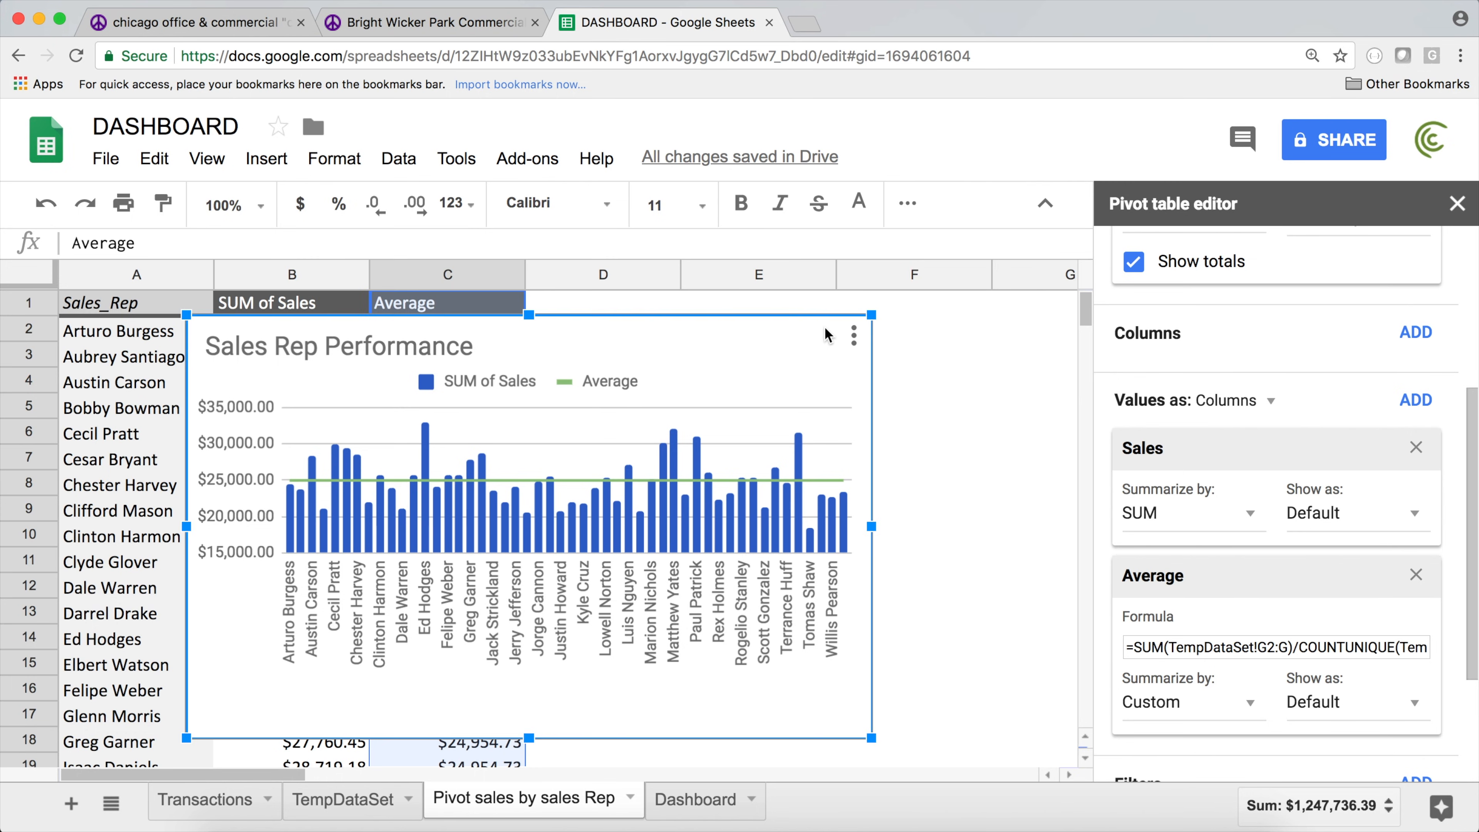
key("Delete")
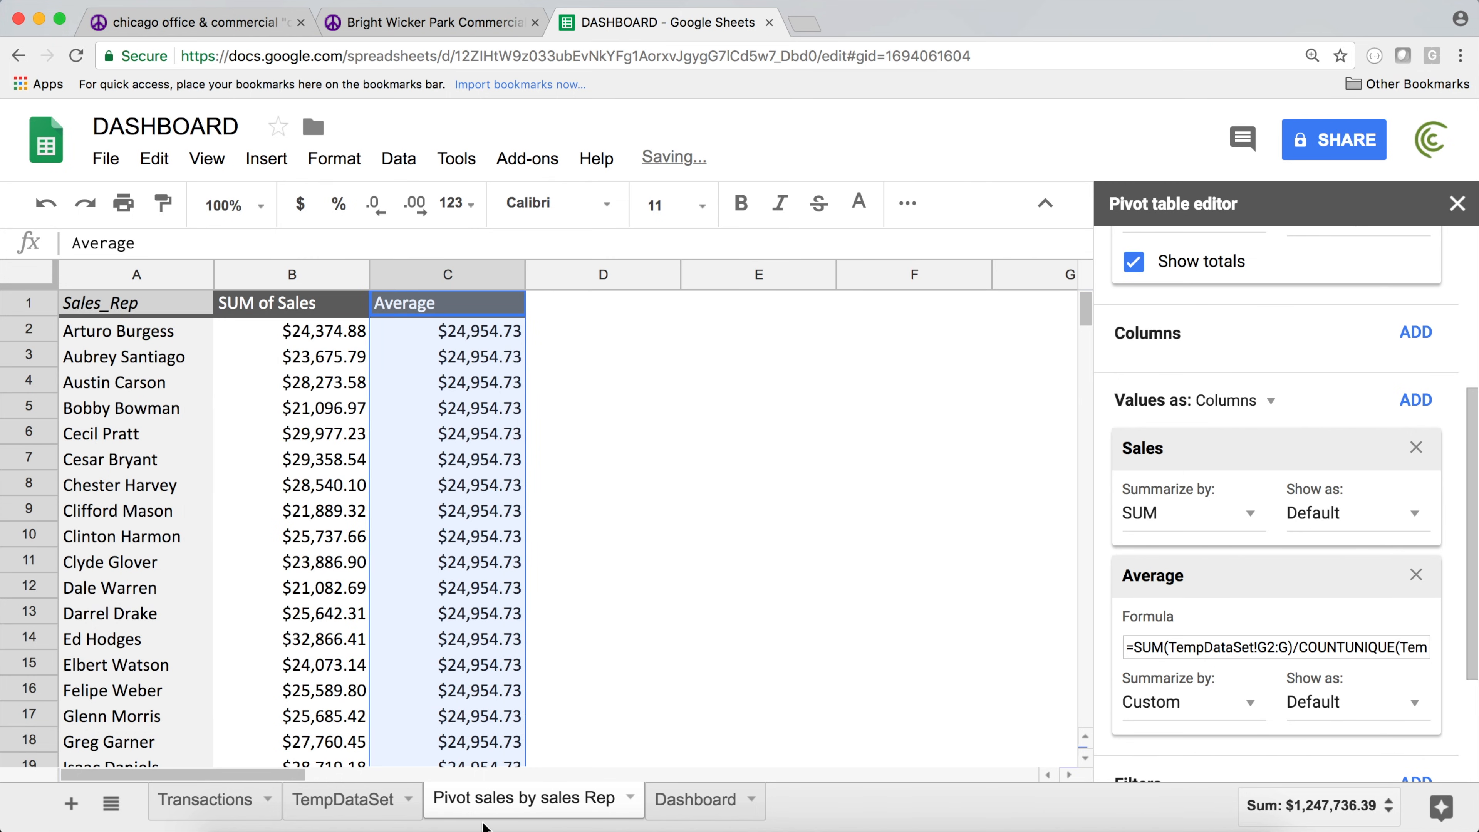
right_click(500, 806)
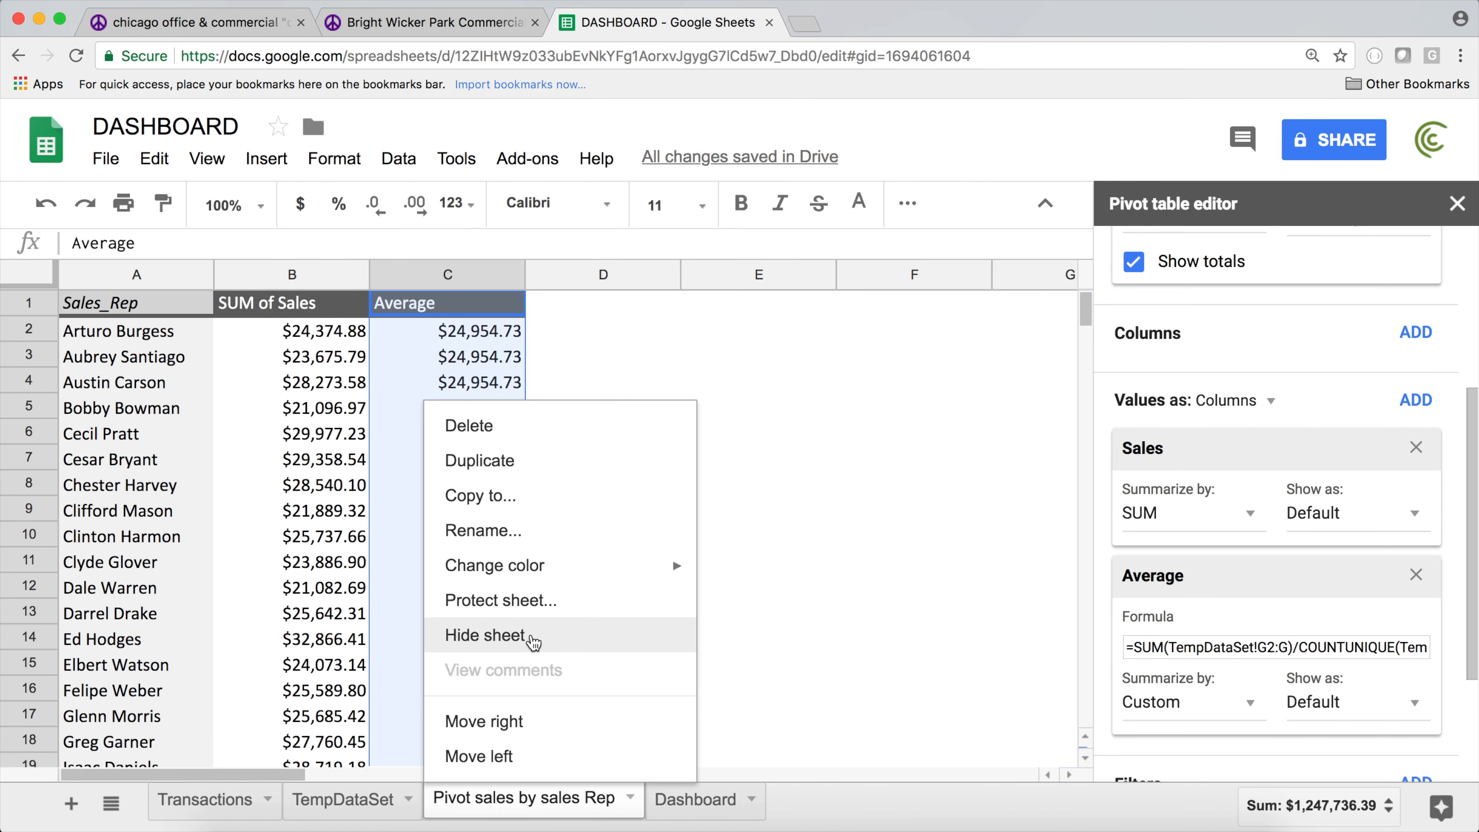
left_click(533, 635)
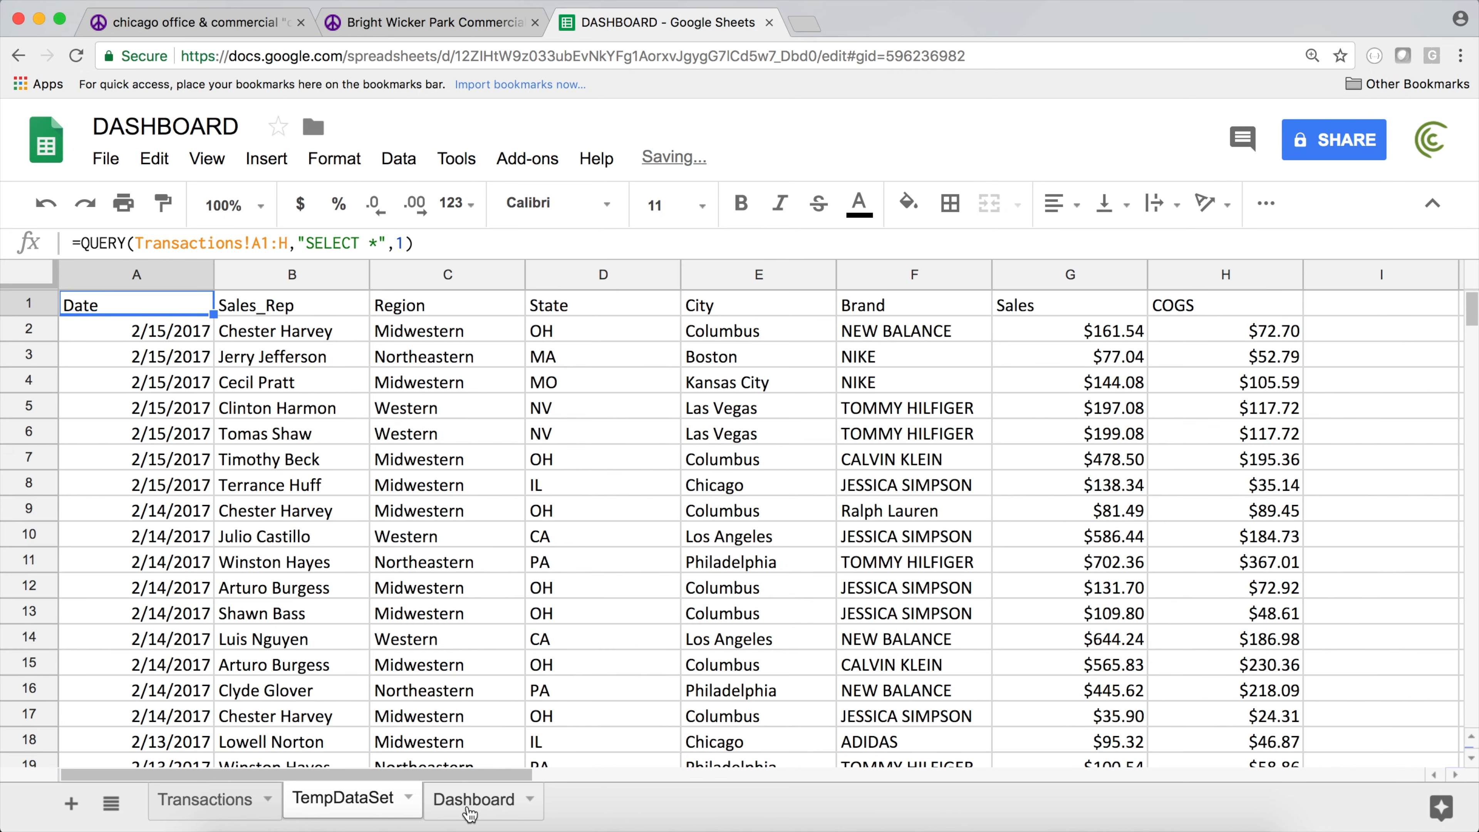